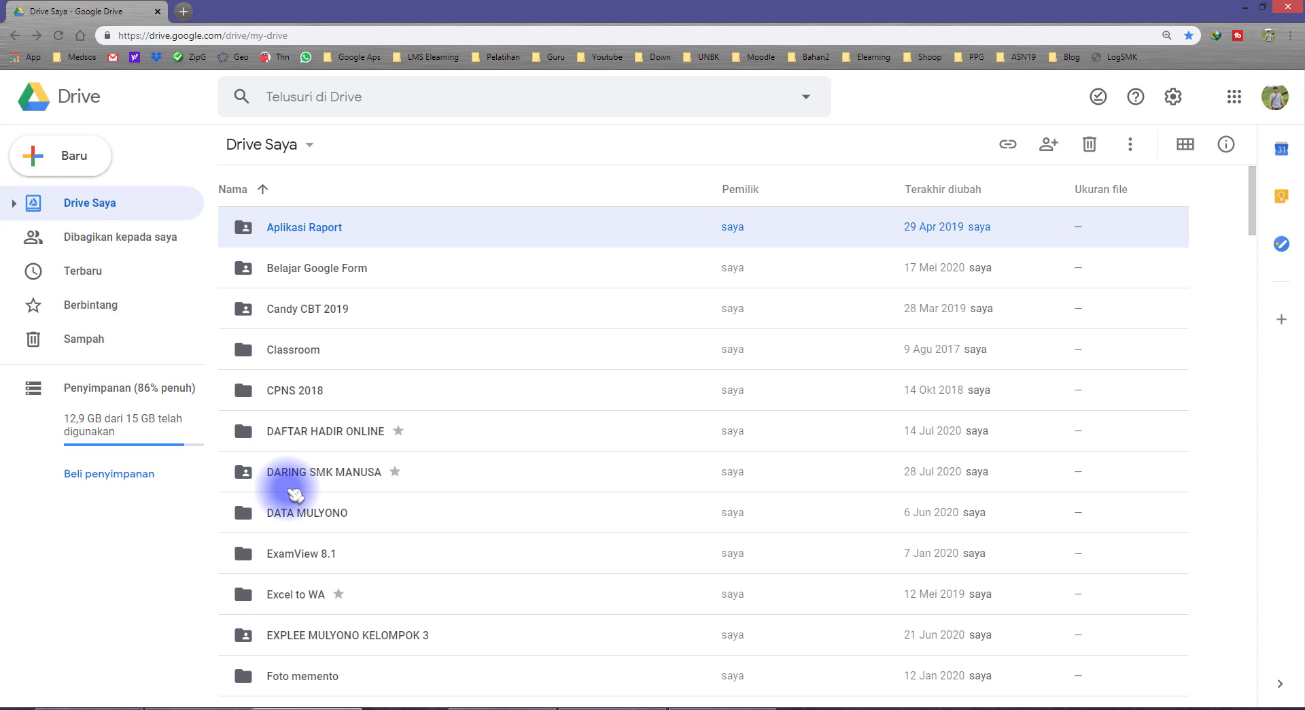
Deselect the Aplikasi Raport folder and create a new folder named DAFTAR HADIR 2020
left_click(134, 541)
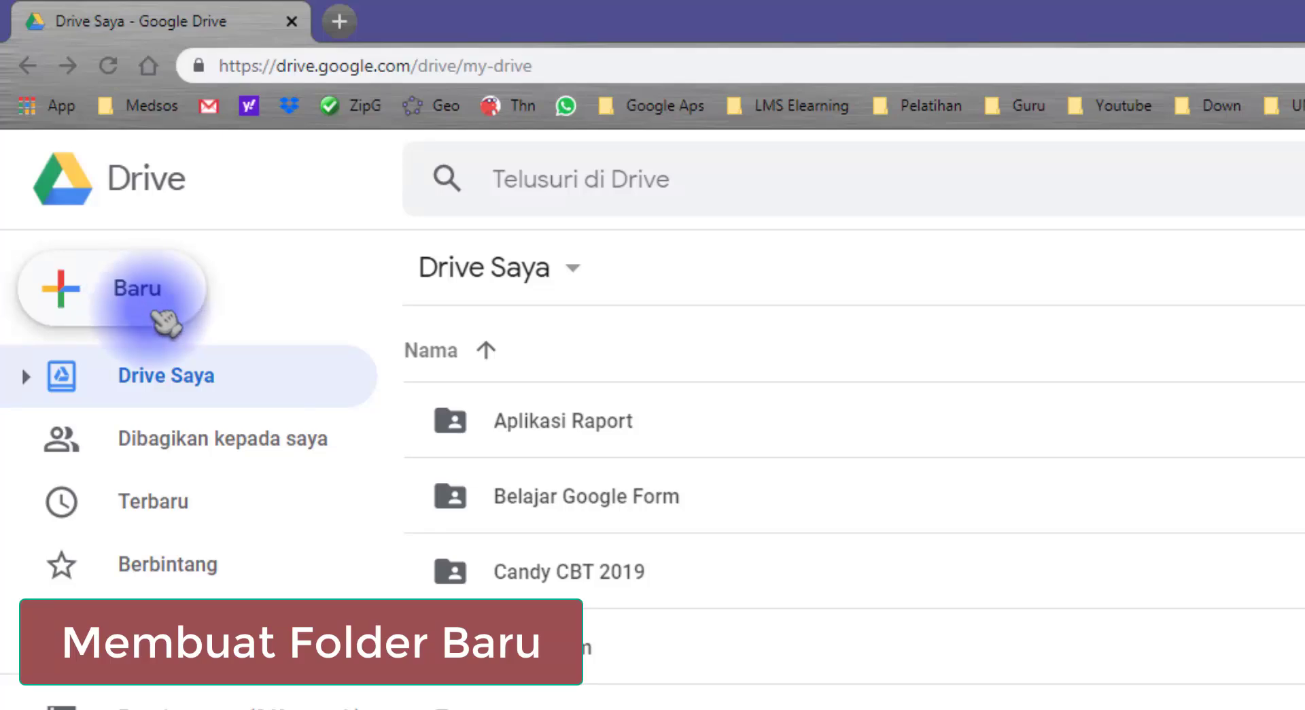
left_click(169, 315)
left_click(247, 314)
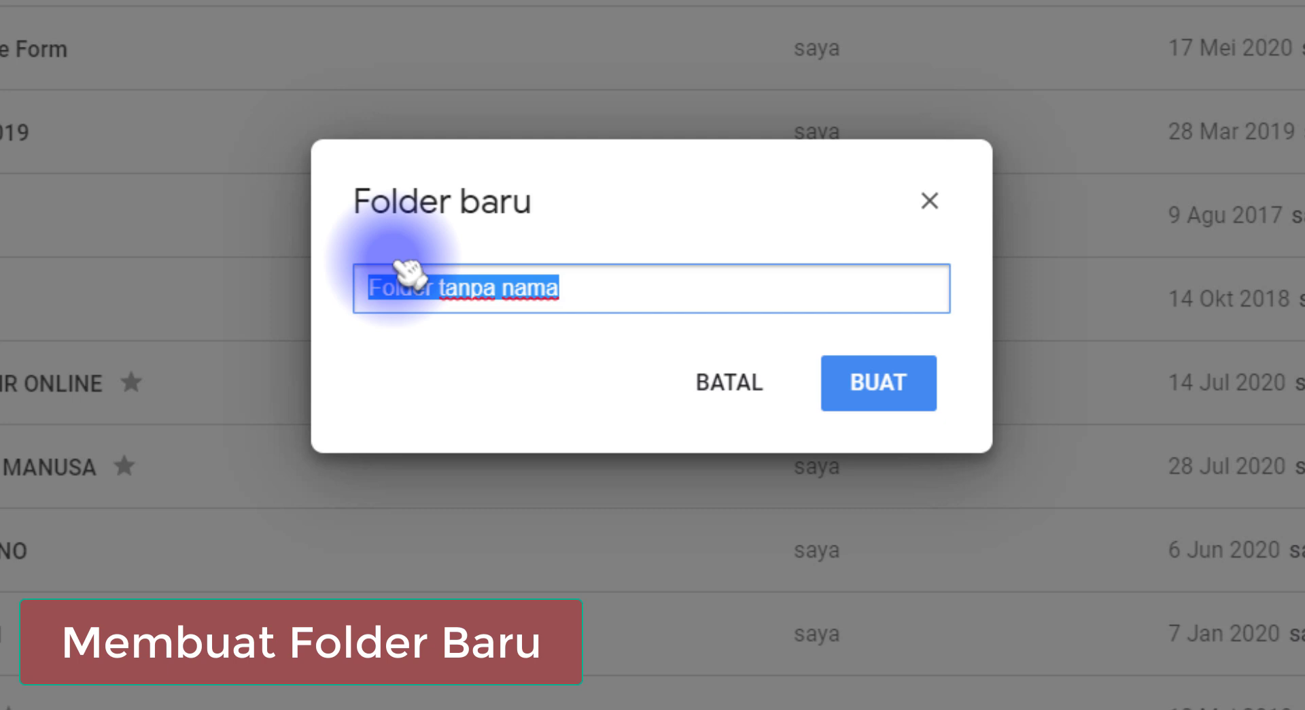
left_click_drag(594, 294, 340, 306)
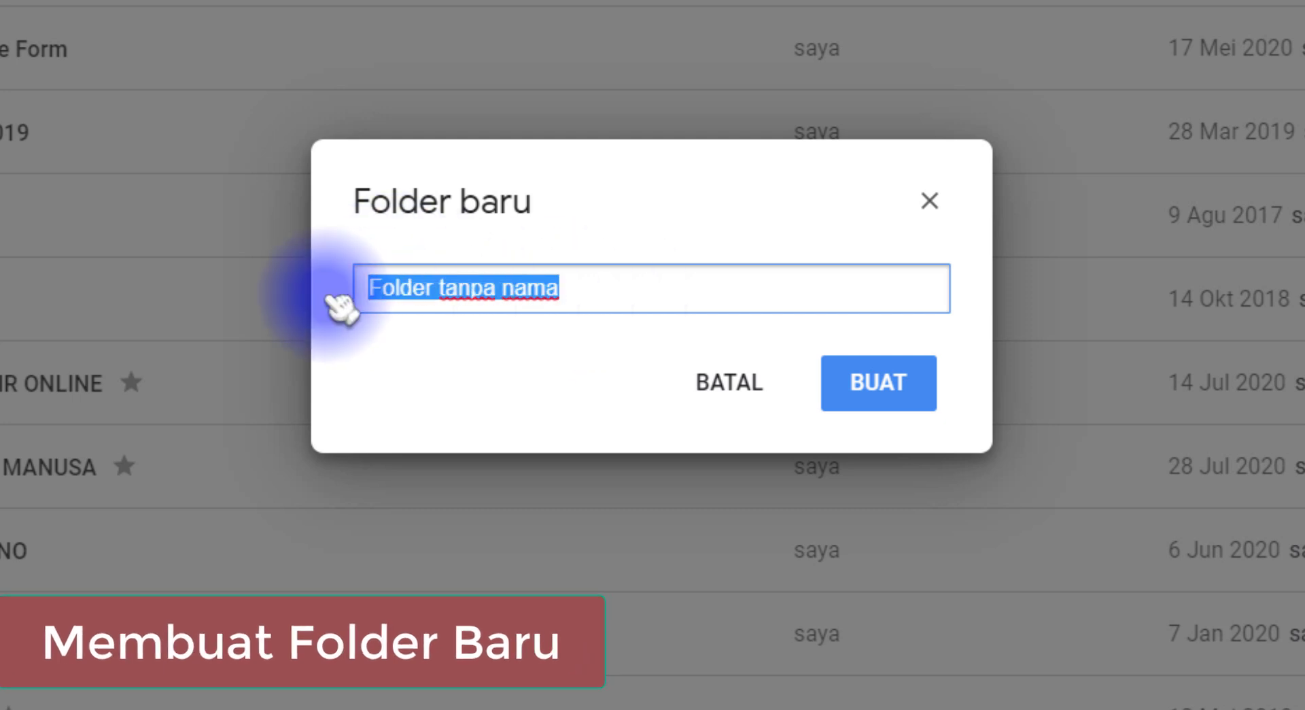
type("DAFTAR HADIR 2020")
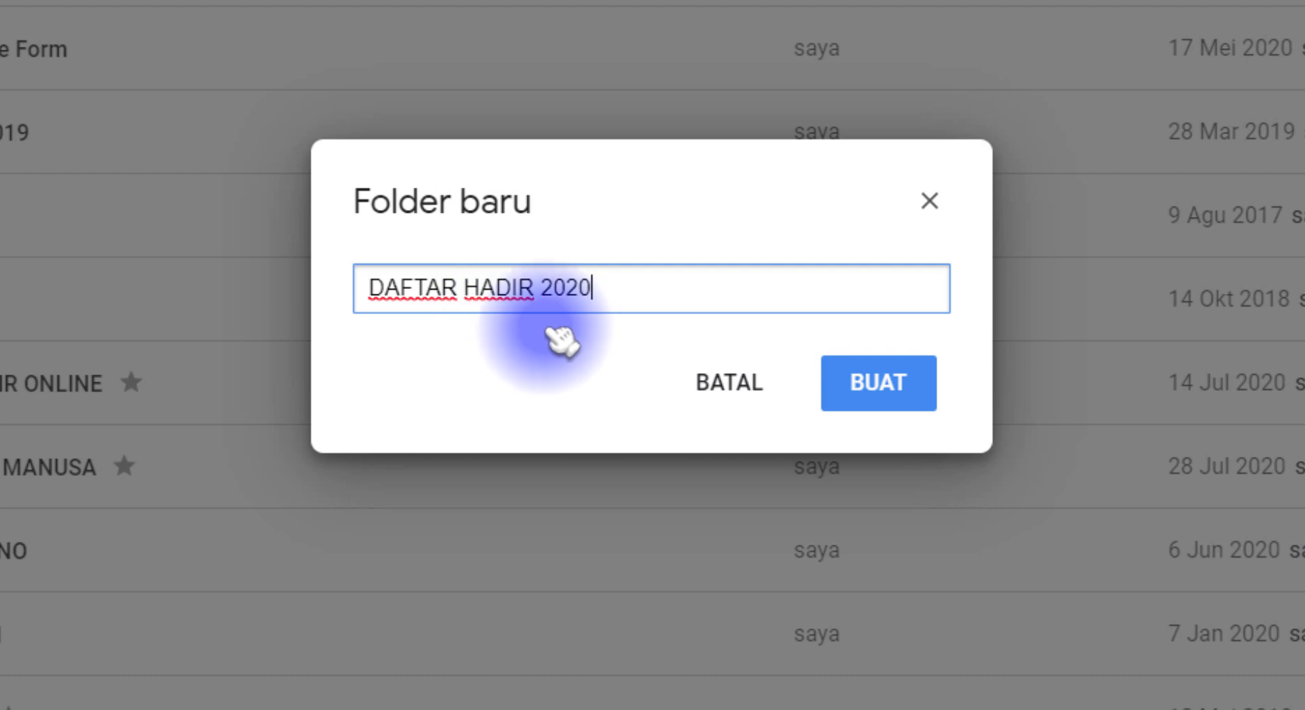
left_click_drag(624, 294, 349, 282)
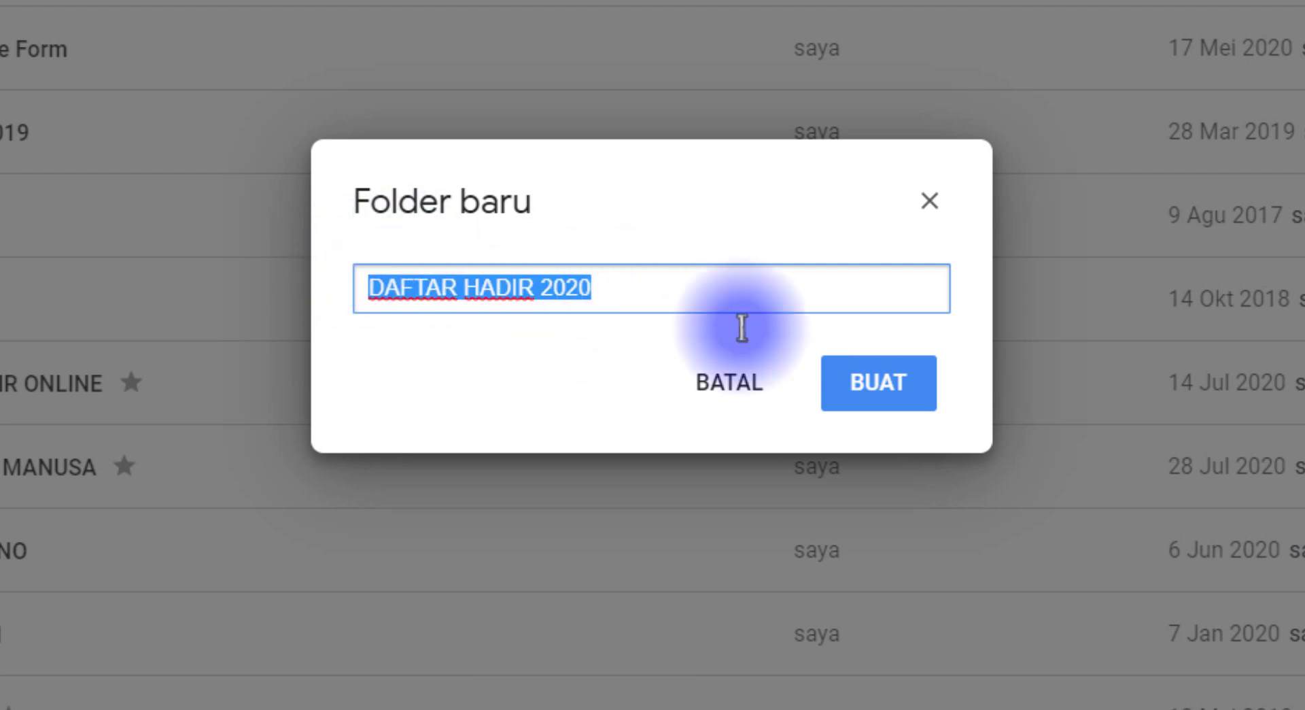
left_click(891, 394)
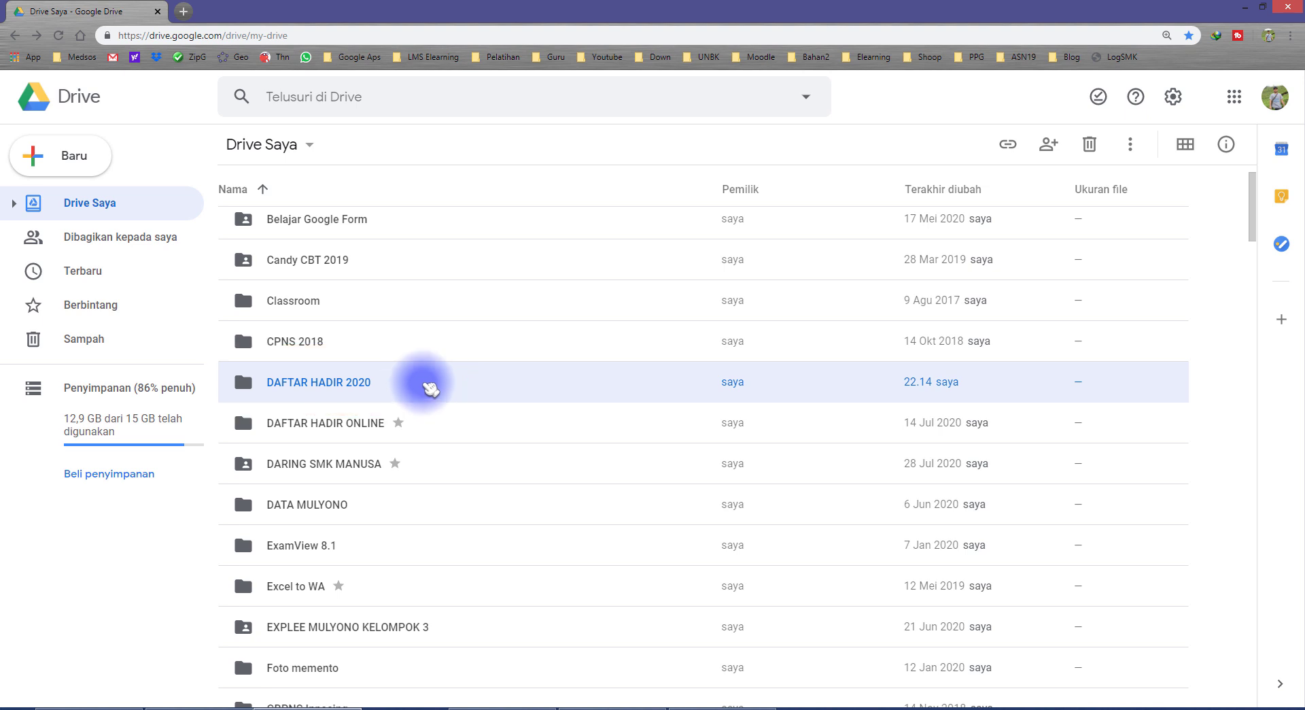
Open the DAFTAR HADIR 2020 folder and create a new Google Form inside it
double_click(430, 386)
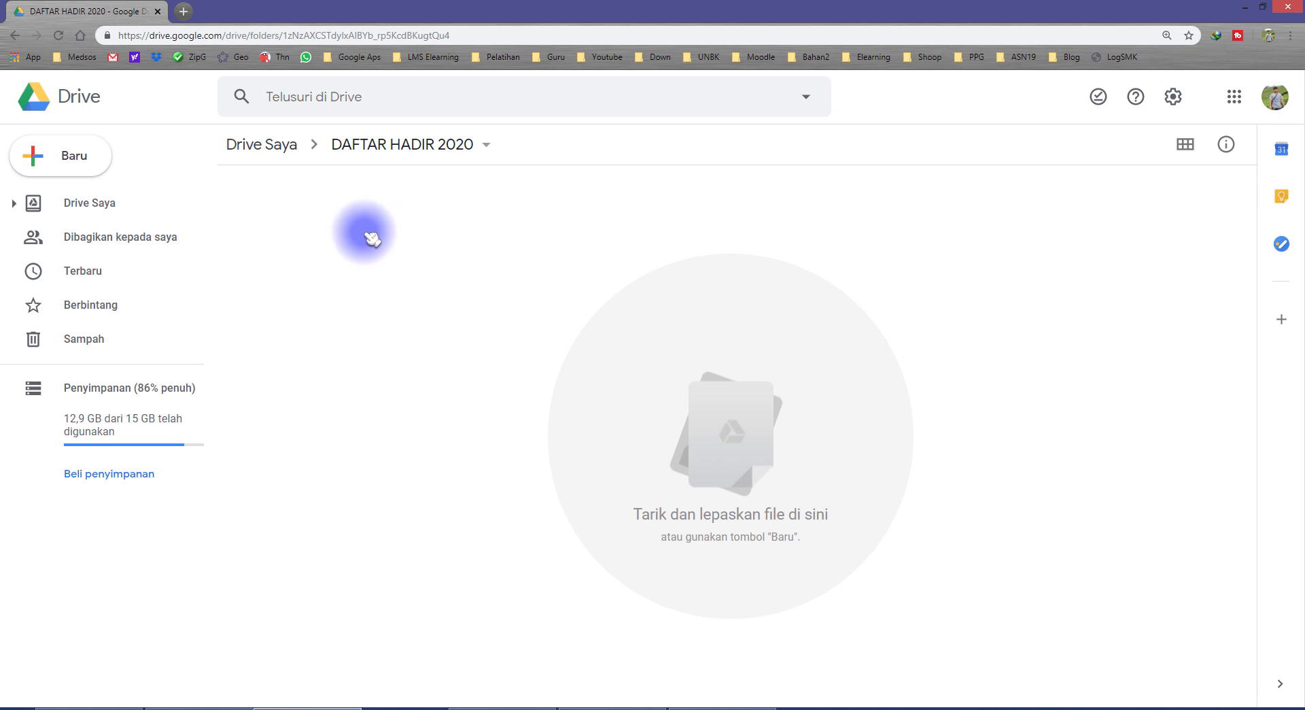
right_click(322, 231)
mouse_move(422, 445)
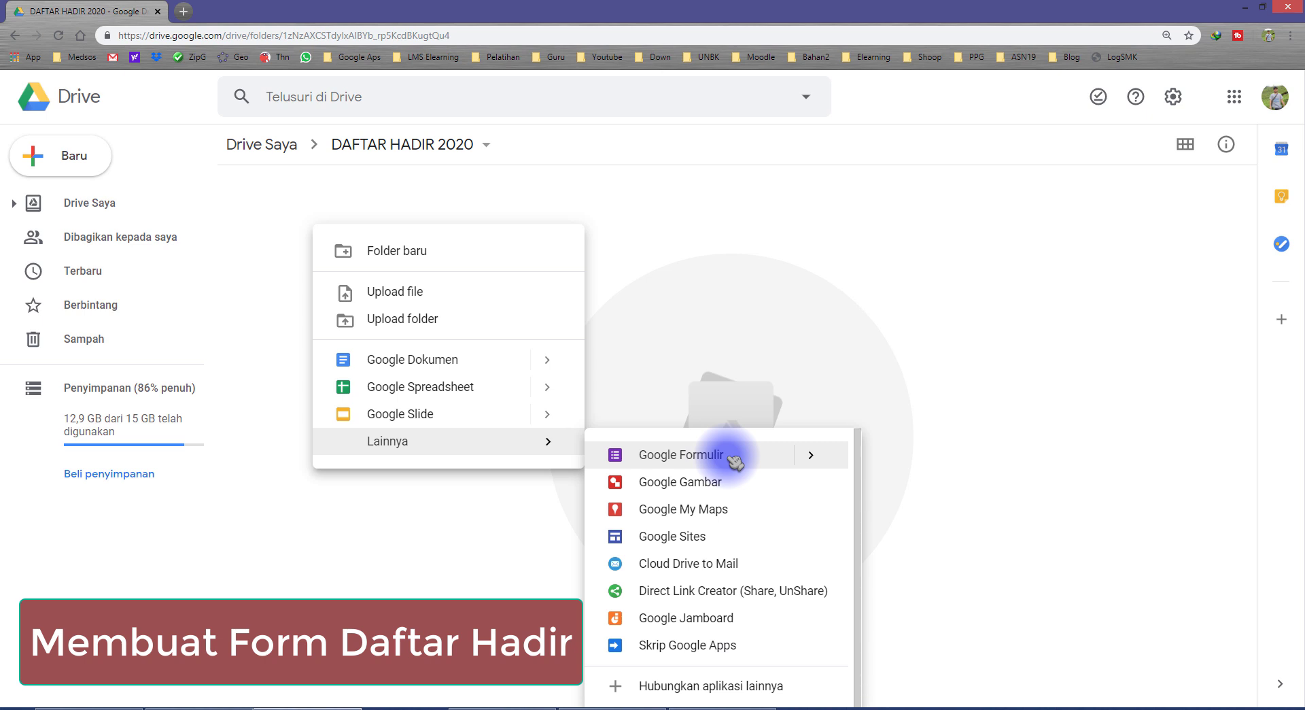
left_click(252, 196)
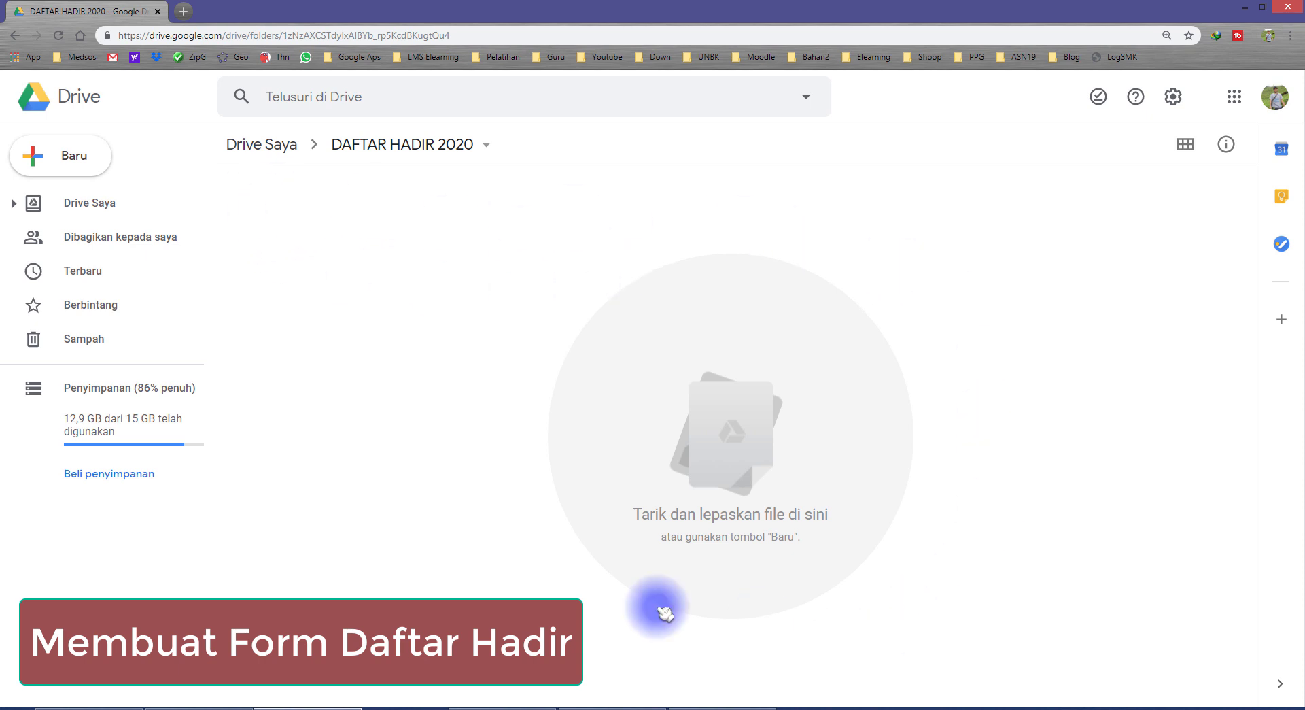
right_click(253, 198)
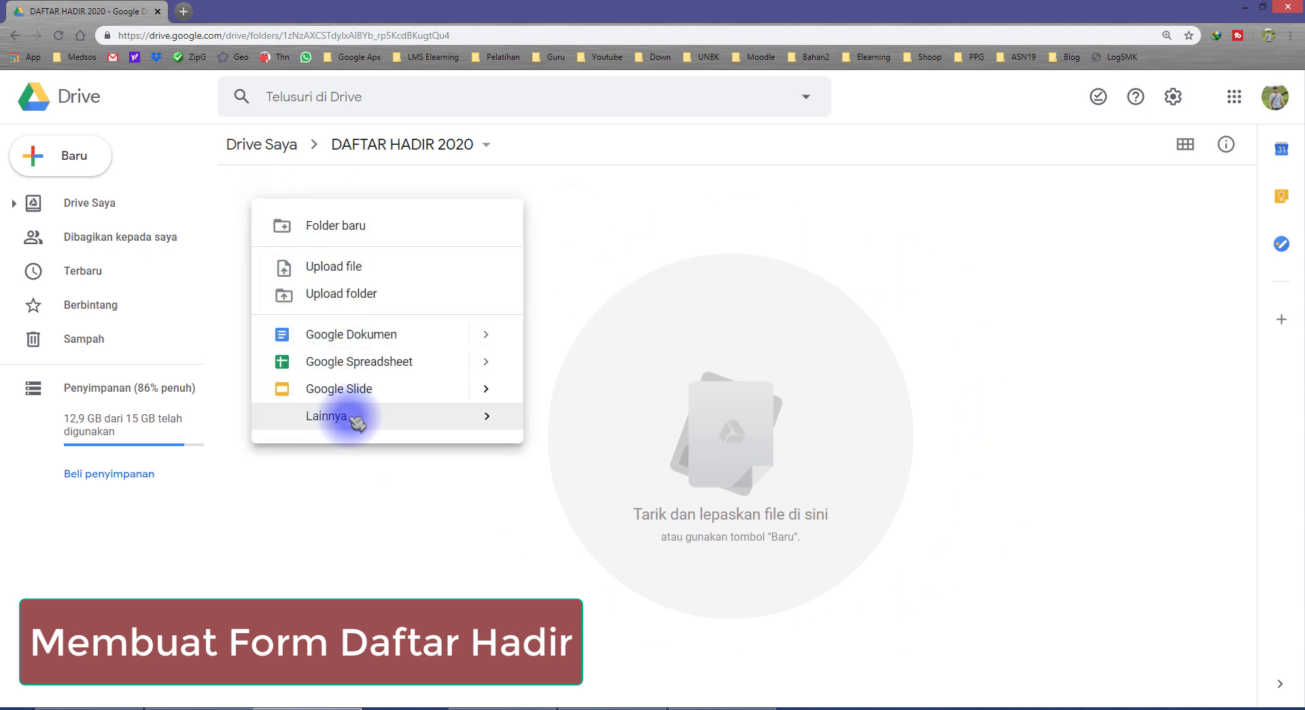
mouse_move(370, 421)
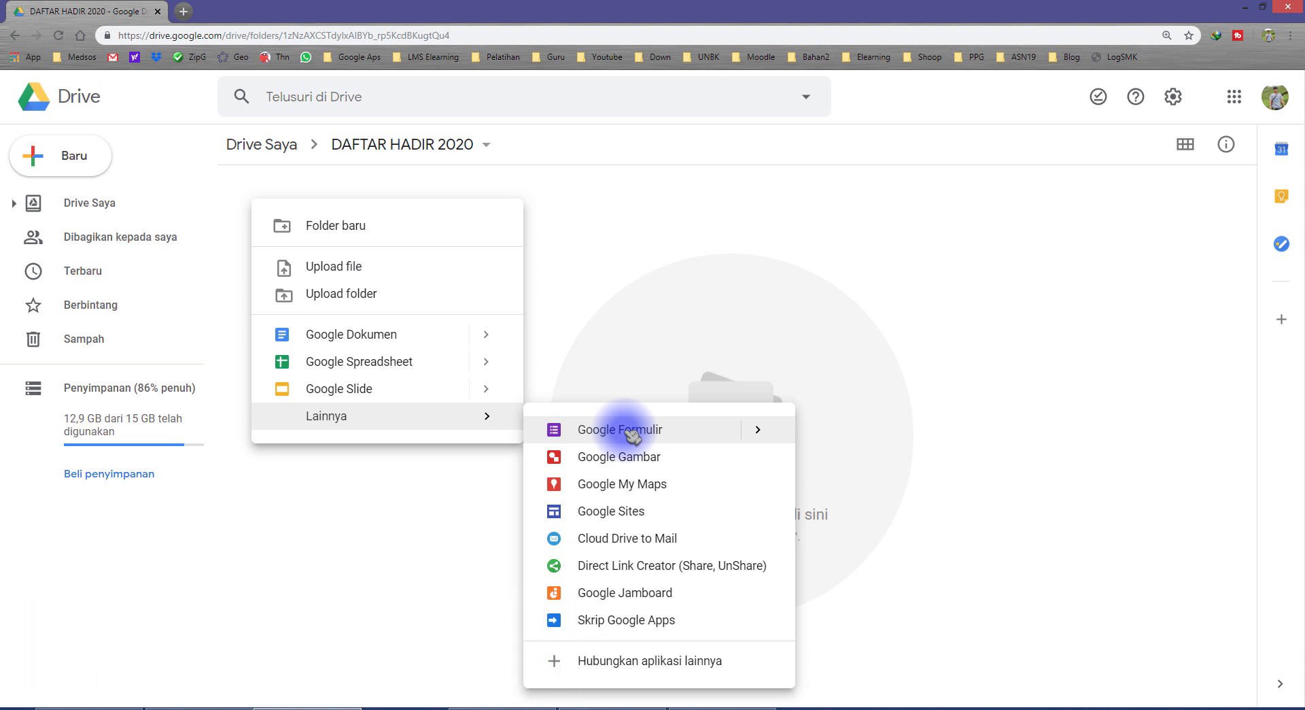
left_click(595, 428)
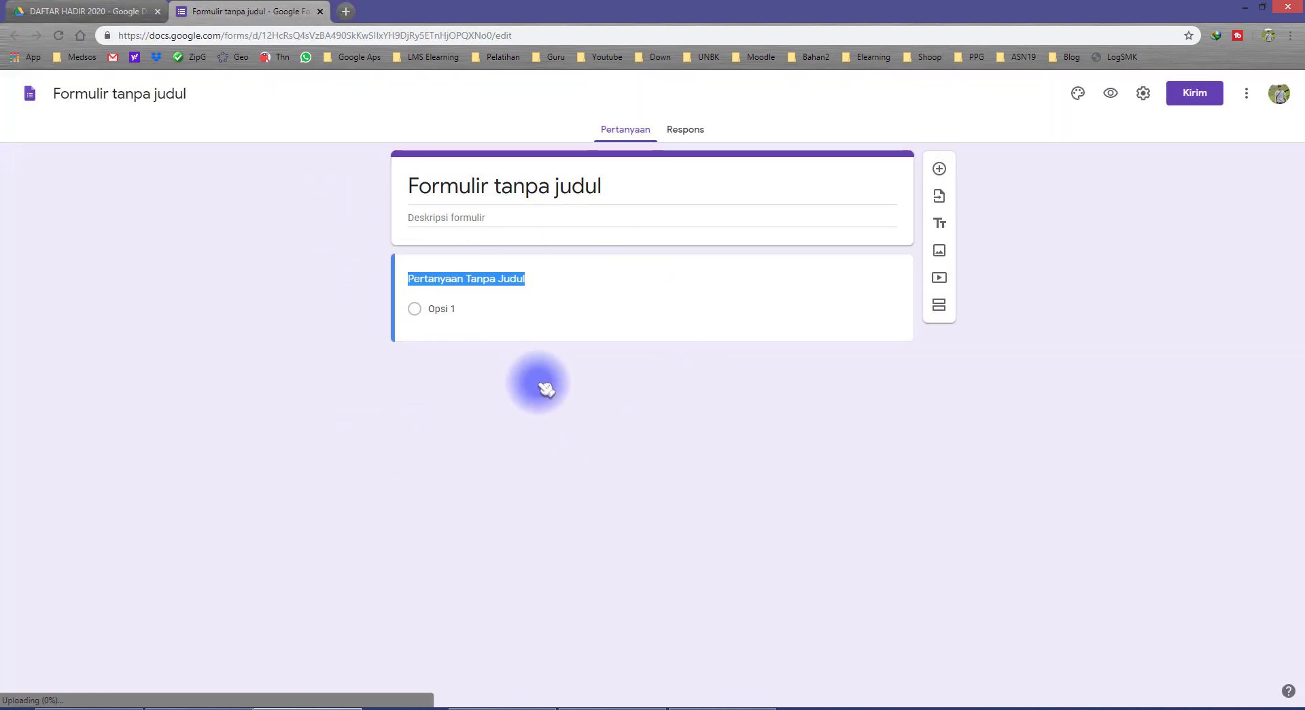
Zoom to 125%, title the form ABSENSI SMP NEGERI 2, and rename its file to match
key("ctrl+plus")
key("ctrl+plus")
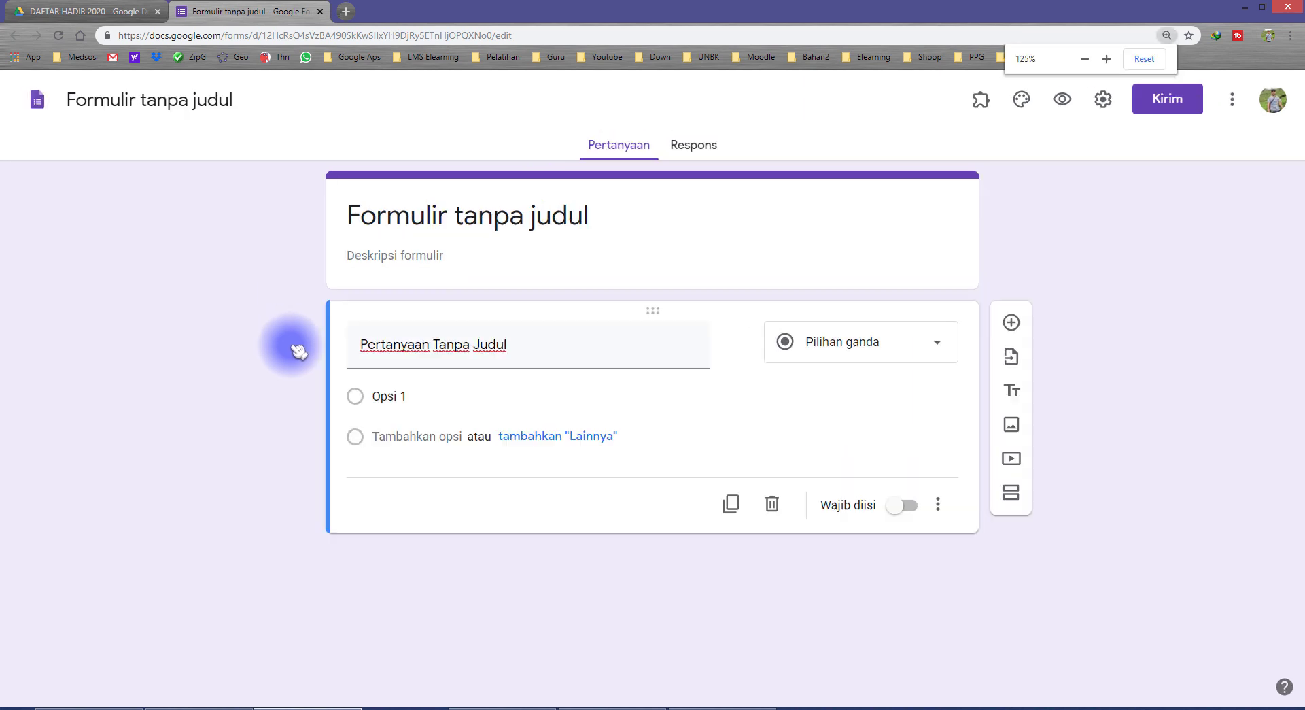
left_click(442, 216)
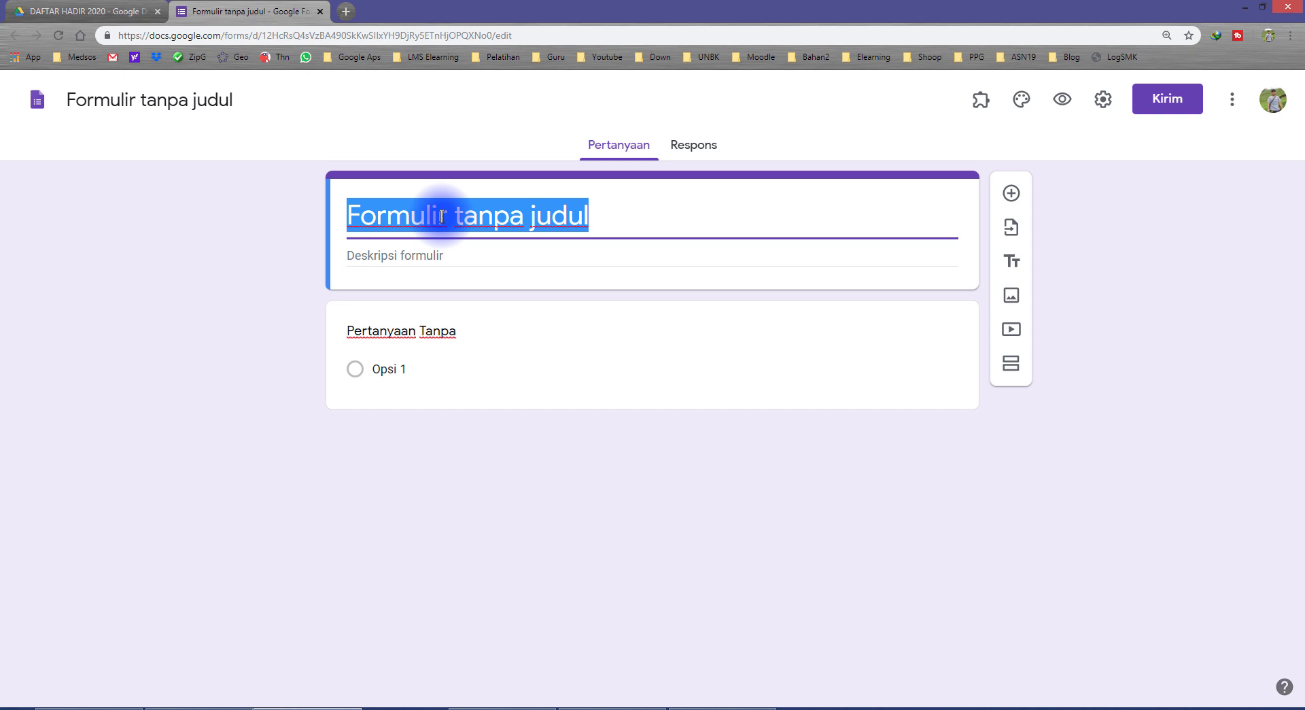
type("ABSENSI")
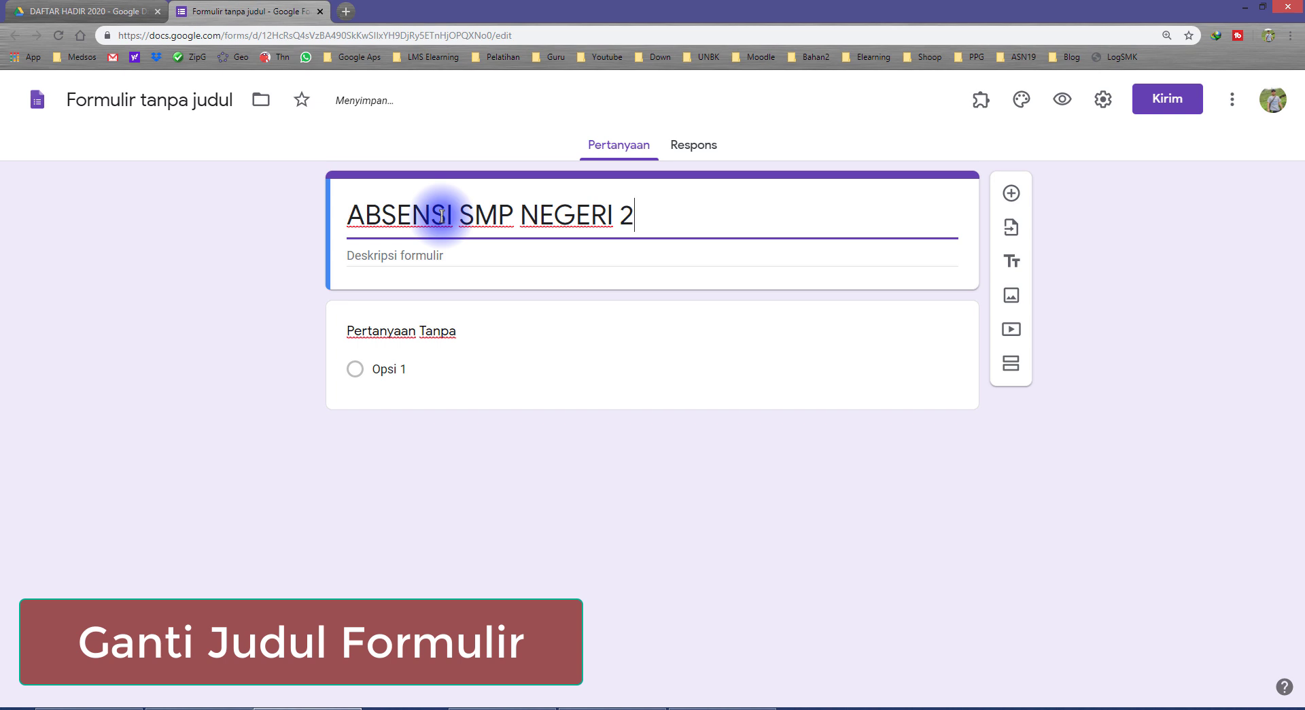
type("SMP NEGERI 2")
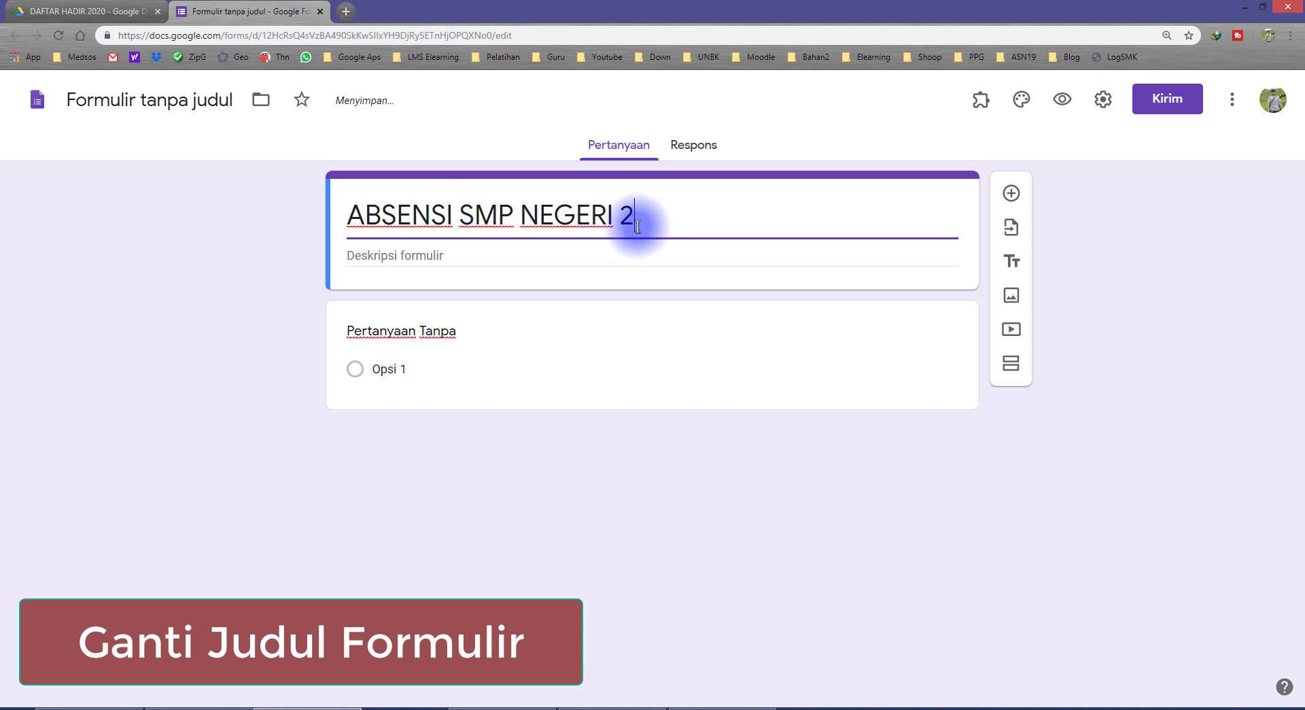
left_click_drag(646, 208, 310, 199)
left_click(511, 212)
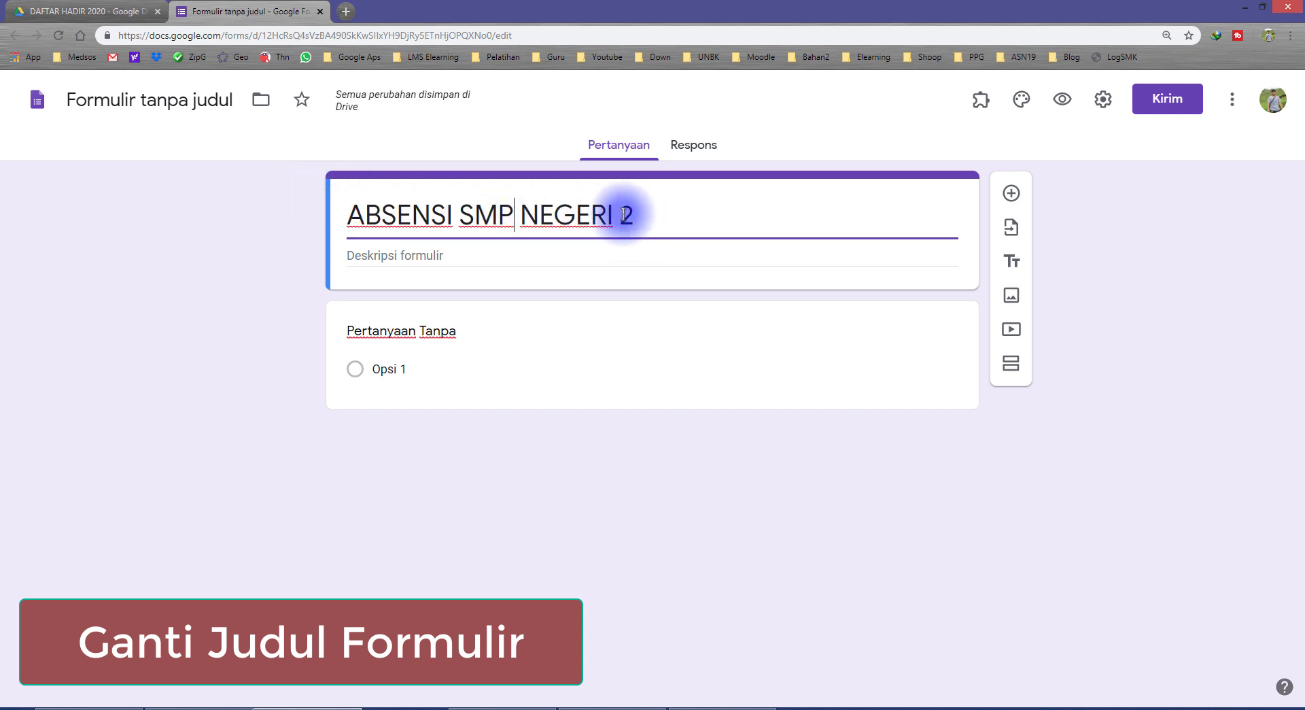
left_click_drag(644, 215, 333, 204)
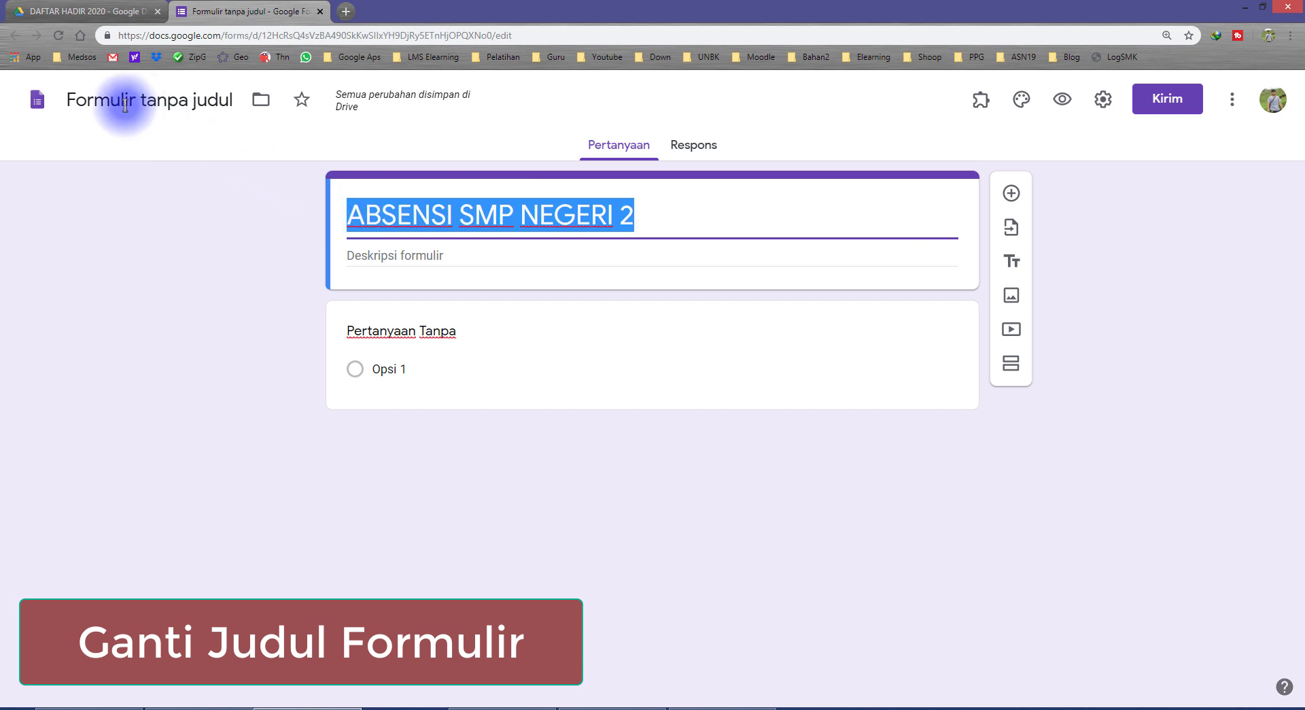
left_click(204, 101)
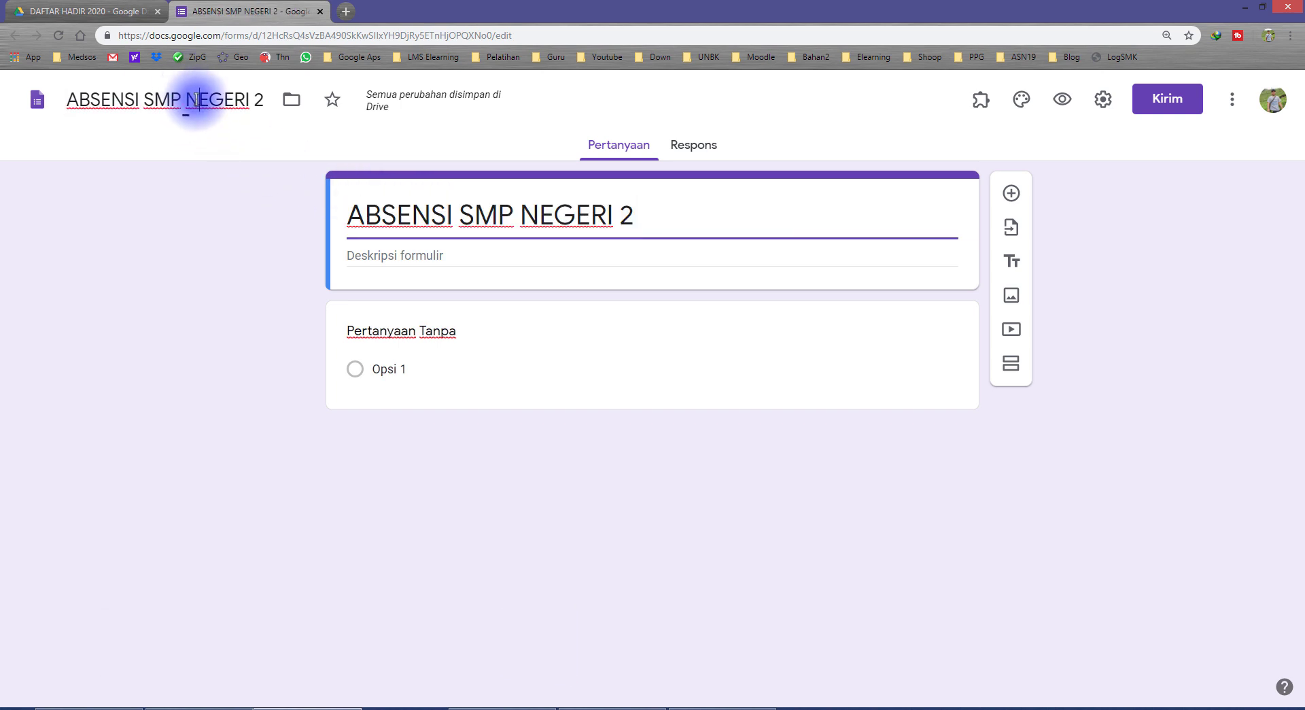
left_click(247, 242)
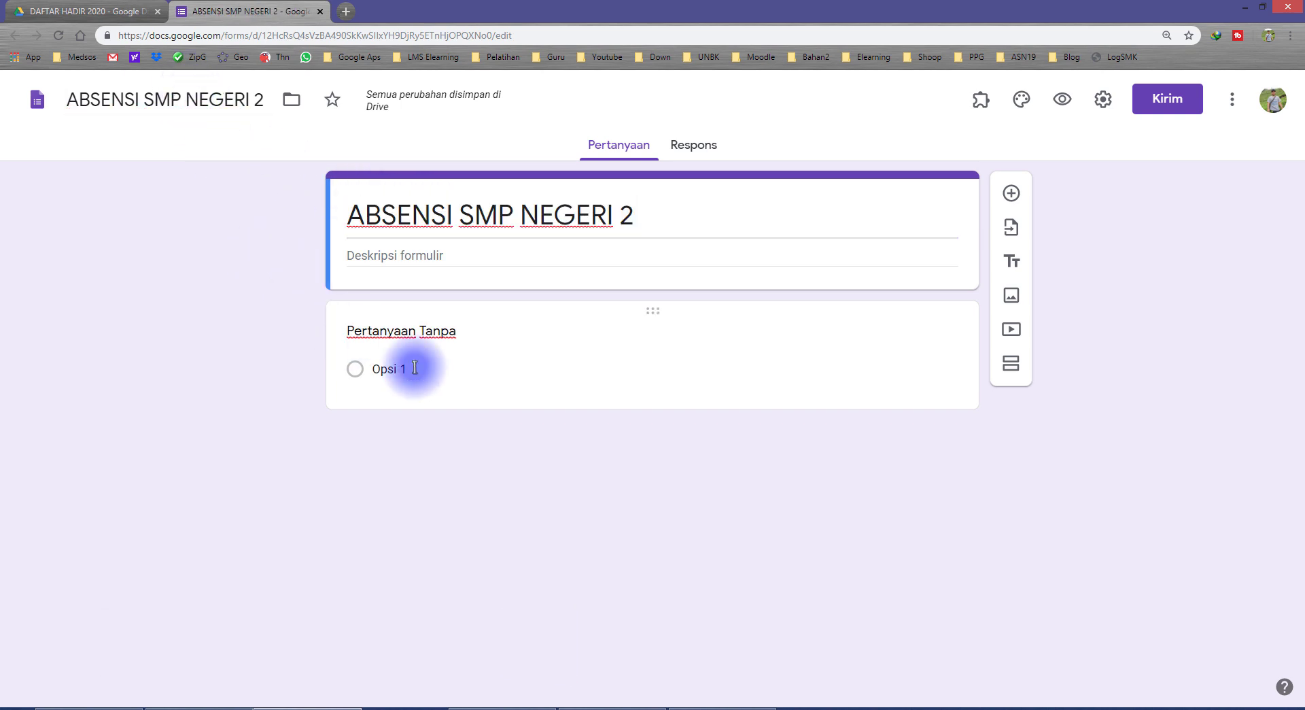
Title the first question NIS and keep it as a short-answer question
left_click(441, 333)
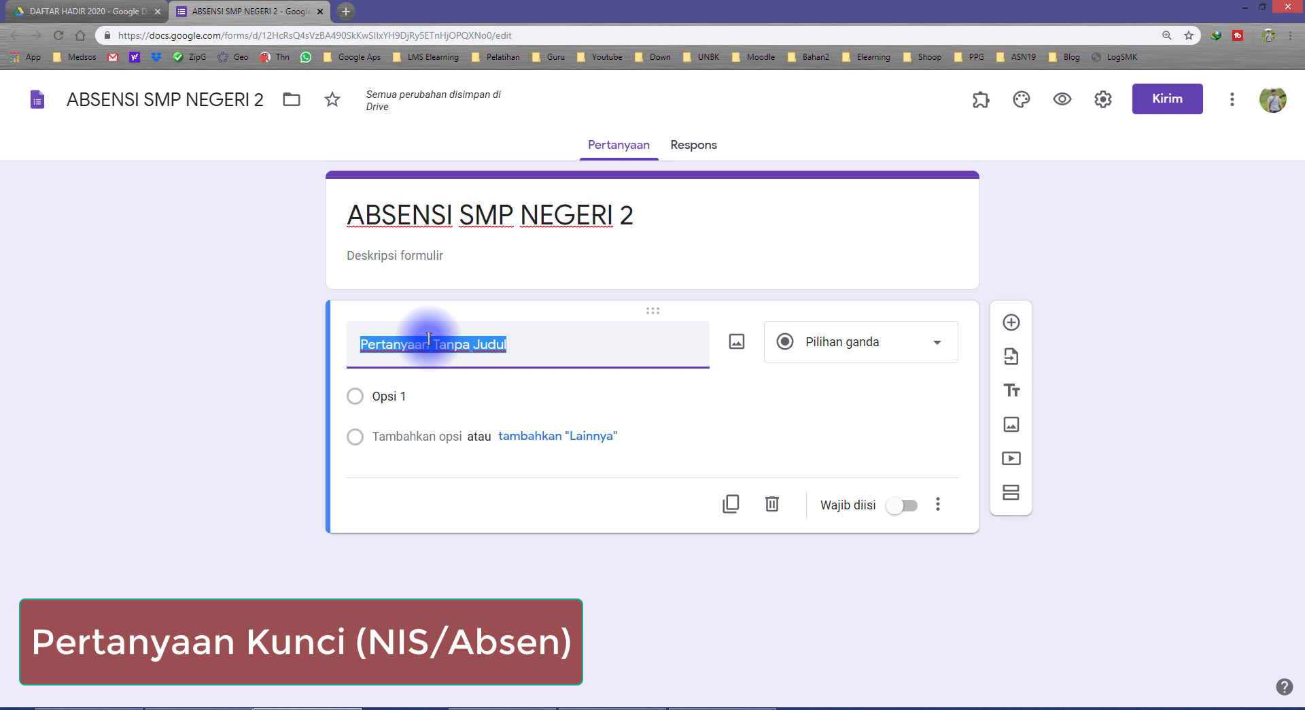
type("NIS")
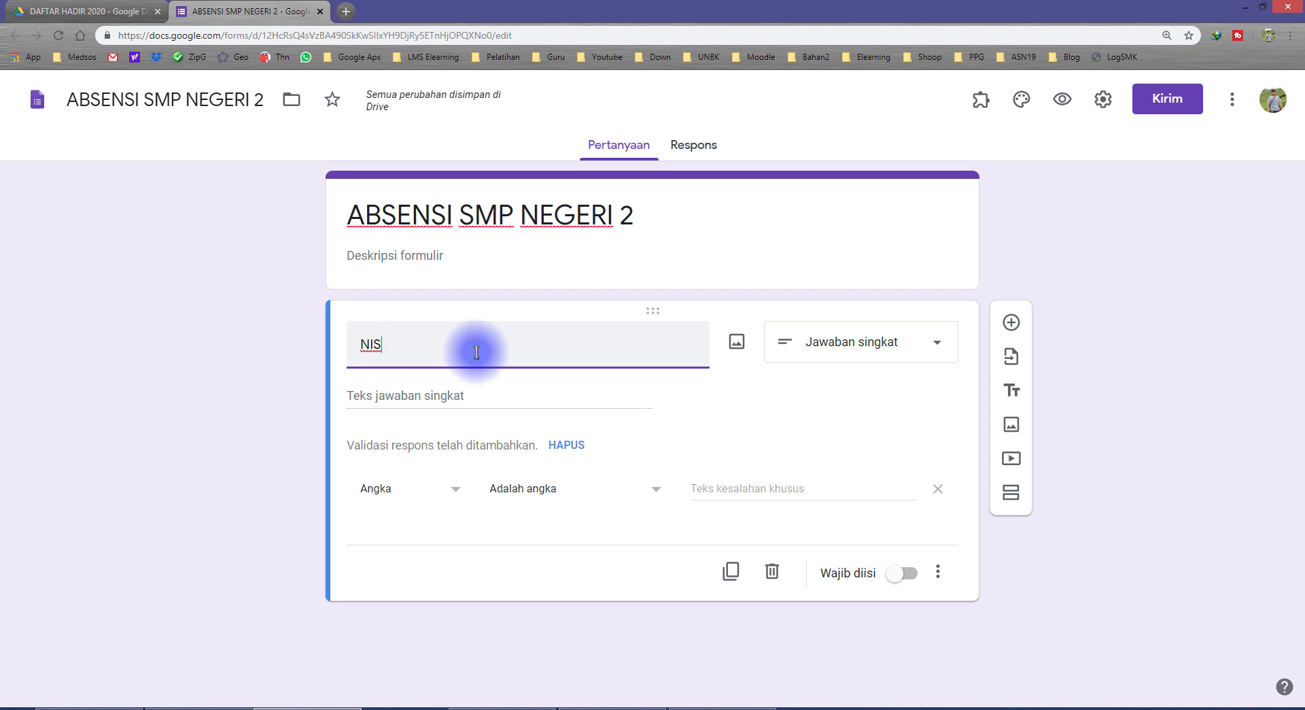
left_click(865, 341)
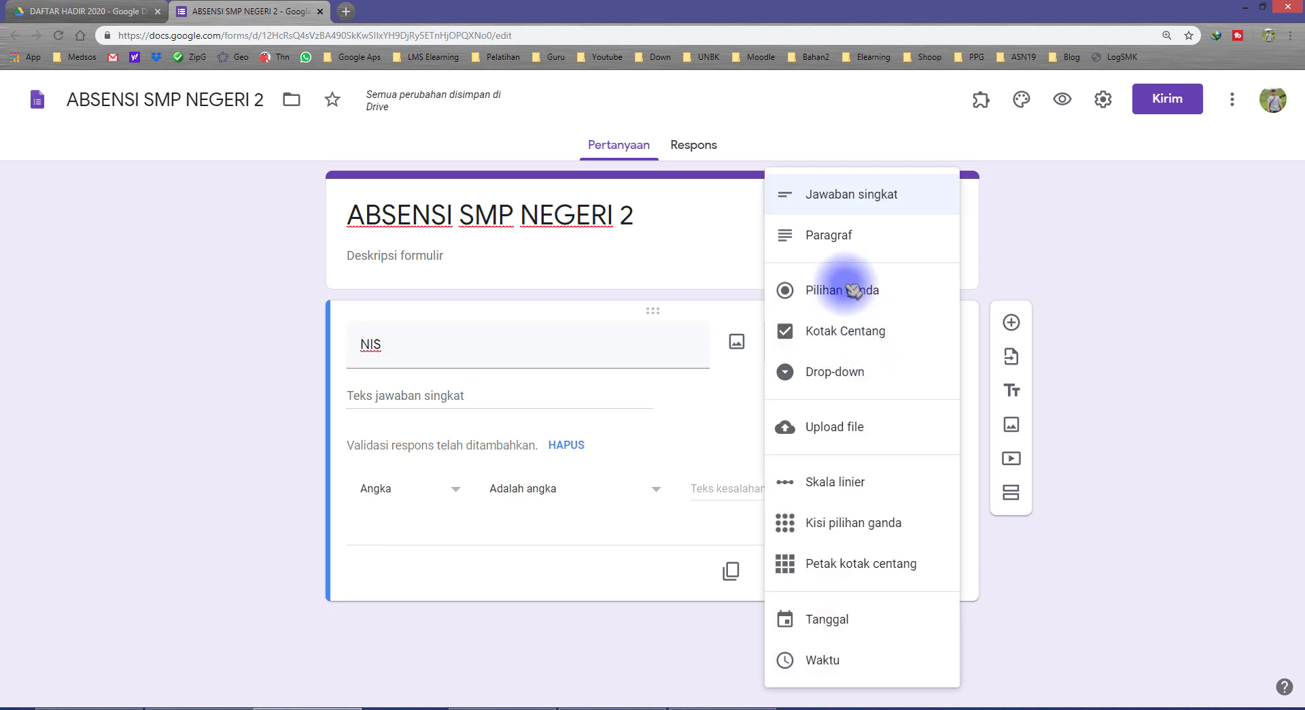
left_click(901, 196)
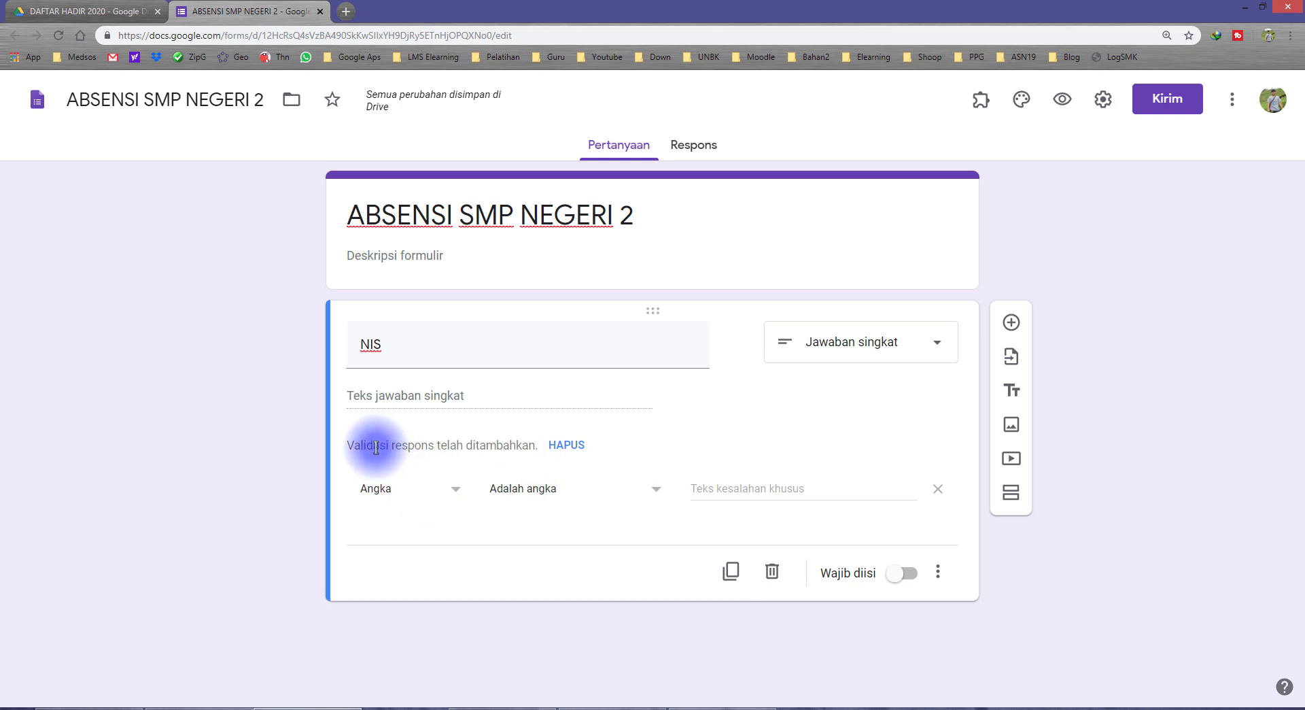
left_click_drag(367, 445, 444, 440)
left_click(423, 445)
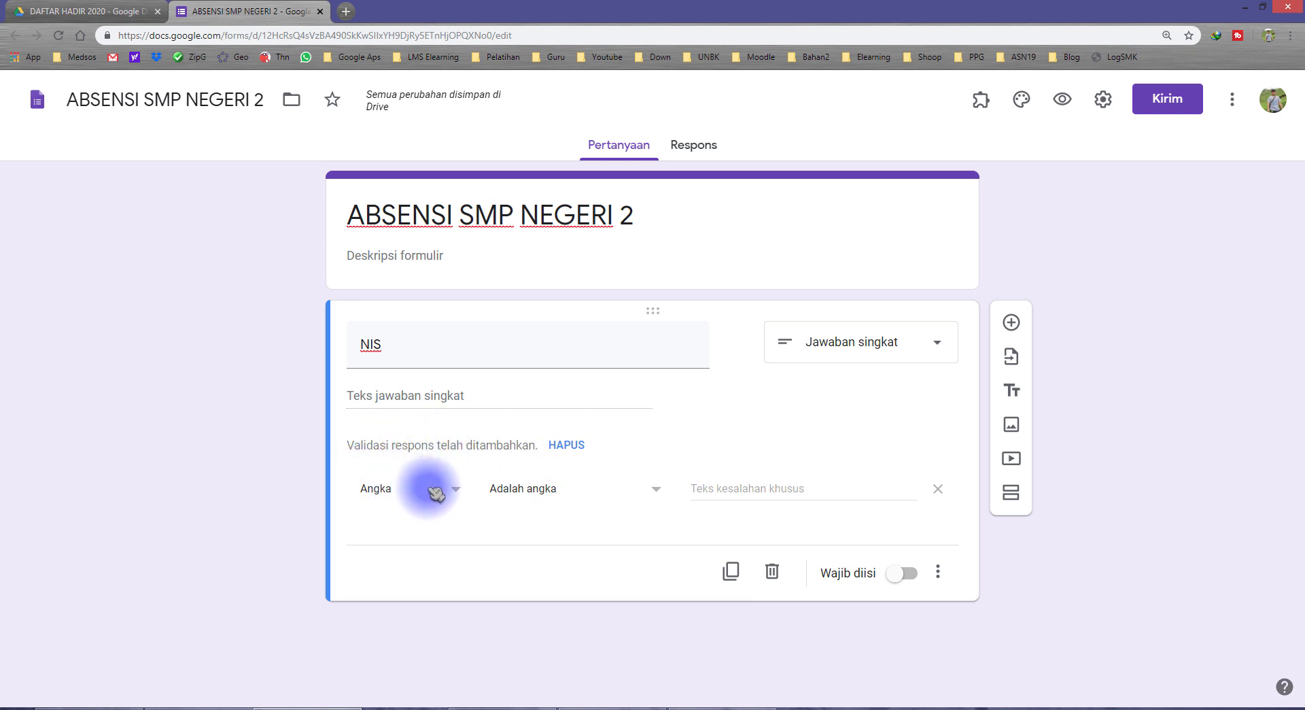
Replace the NIS number validation with regular-expression validation set to Matches
left_click(938, 489)
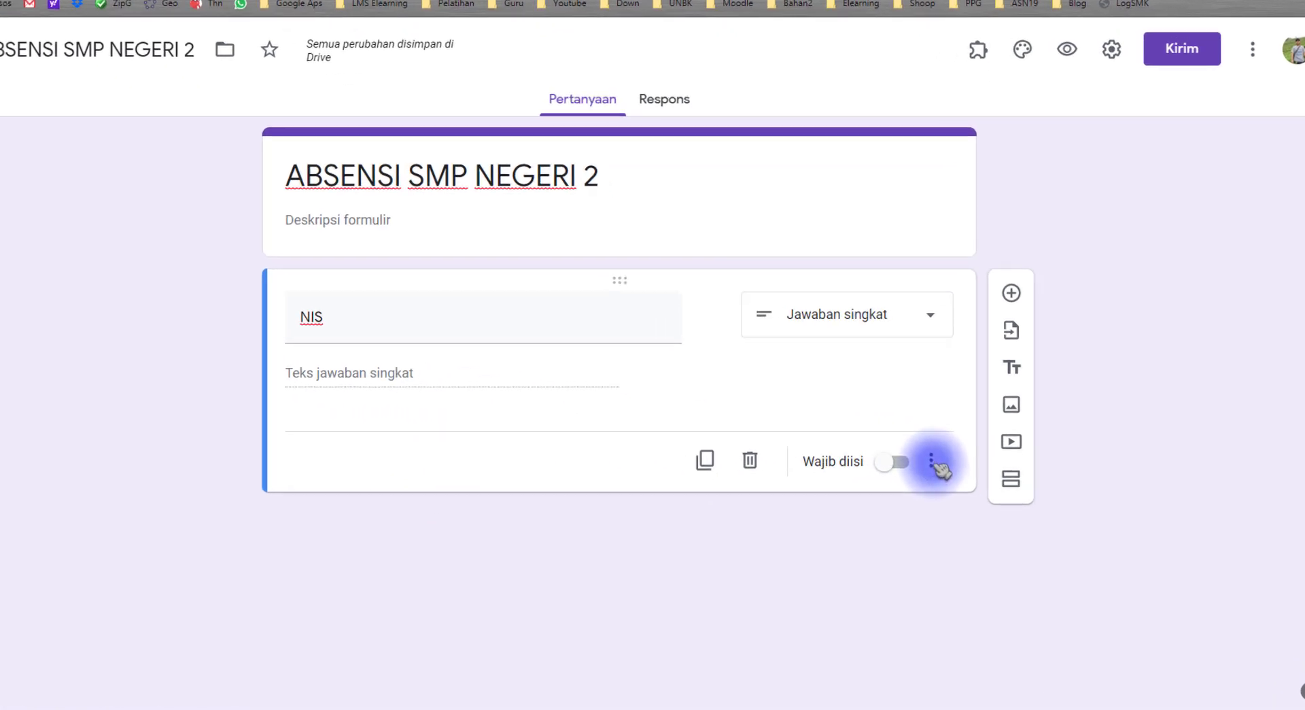
left_click(883, 347)
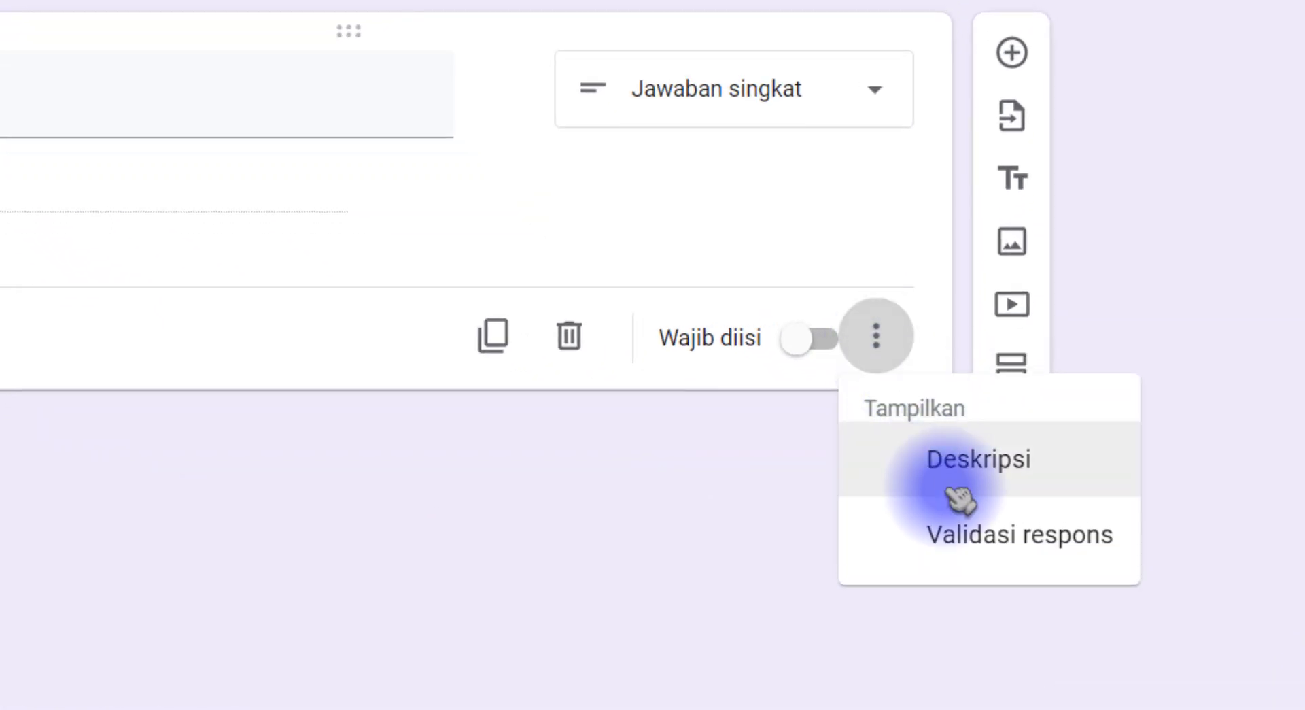
left_click(959, 537)
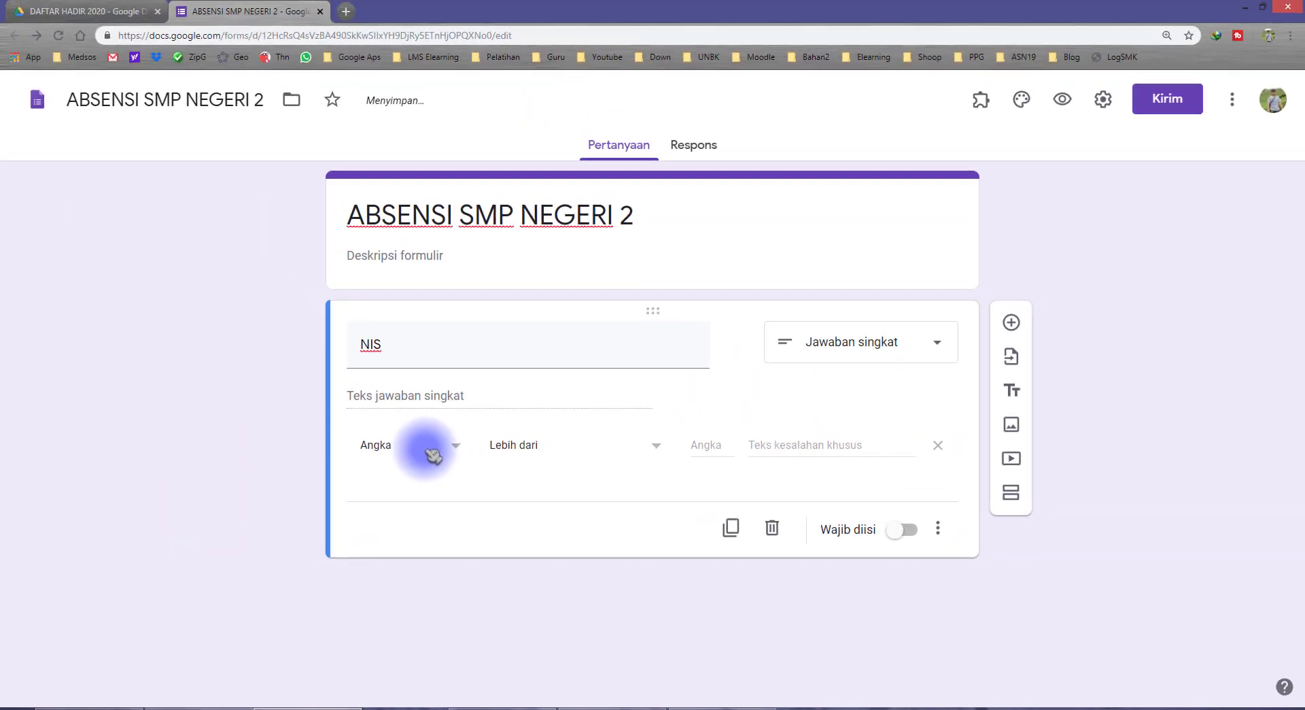
left_click(432, 454)
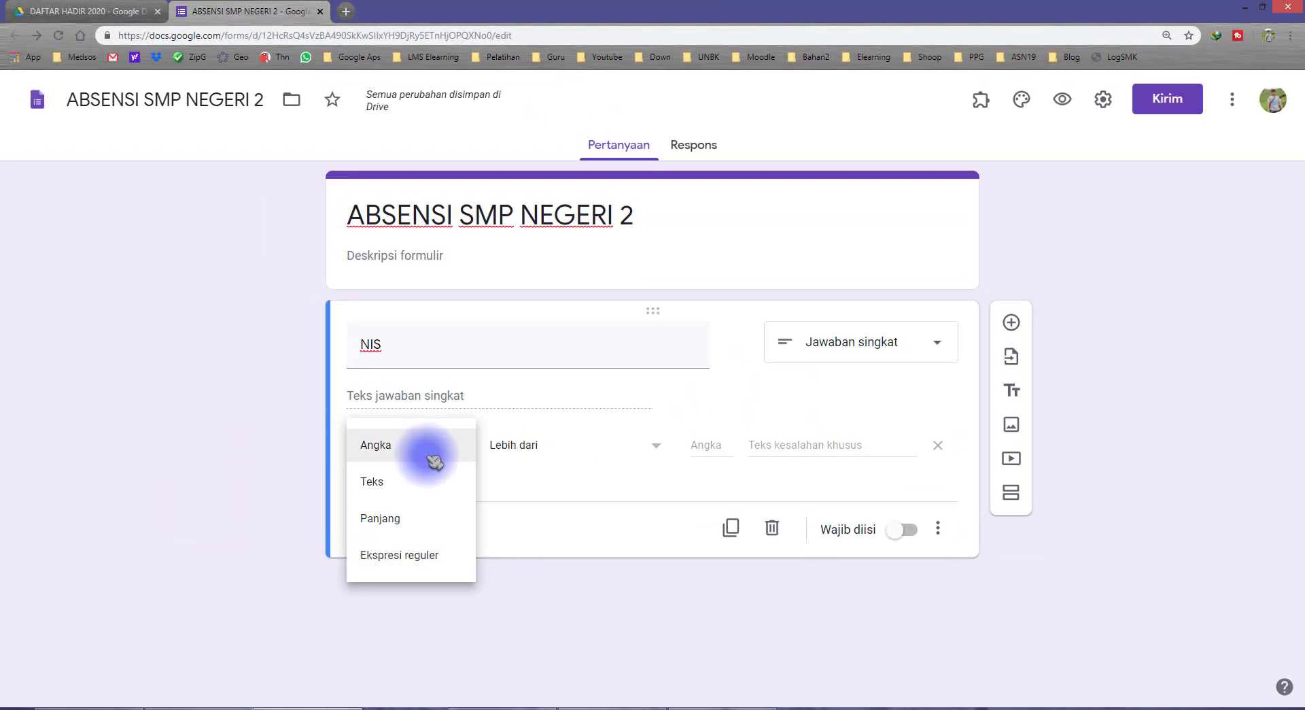
left_click(425, 559)
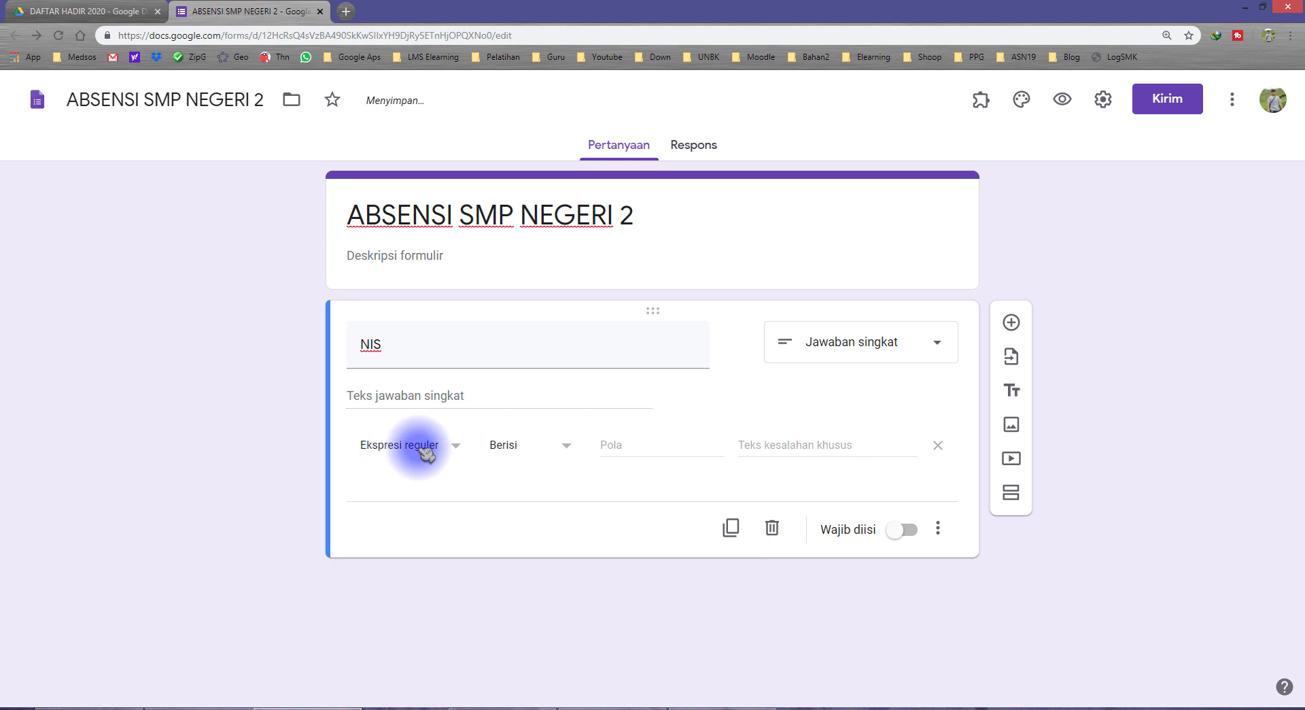
left_click(420, 451)
left_click(394, 445)
left_click(394, 446)
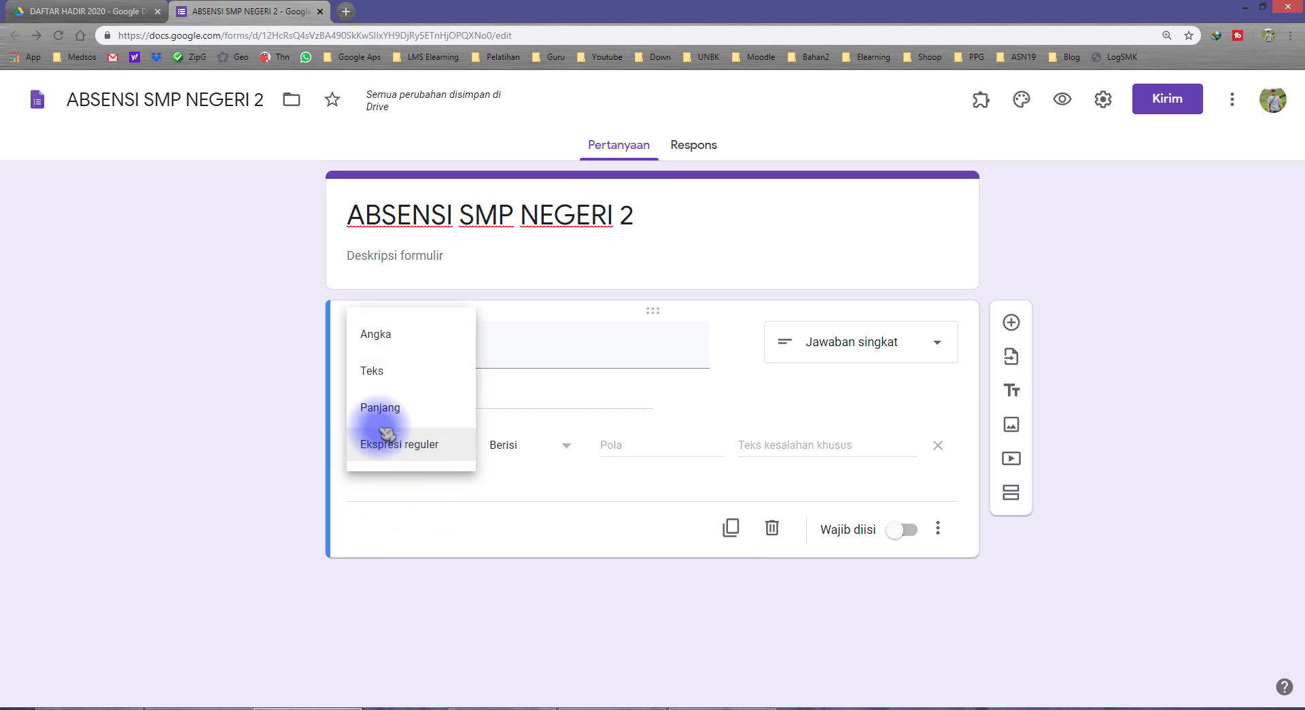
left_click(377, 335)
left_click(411, 462)
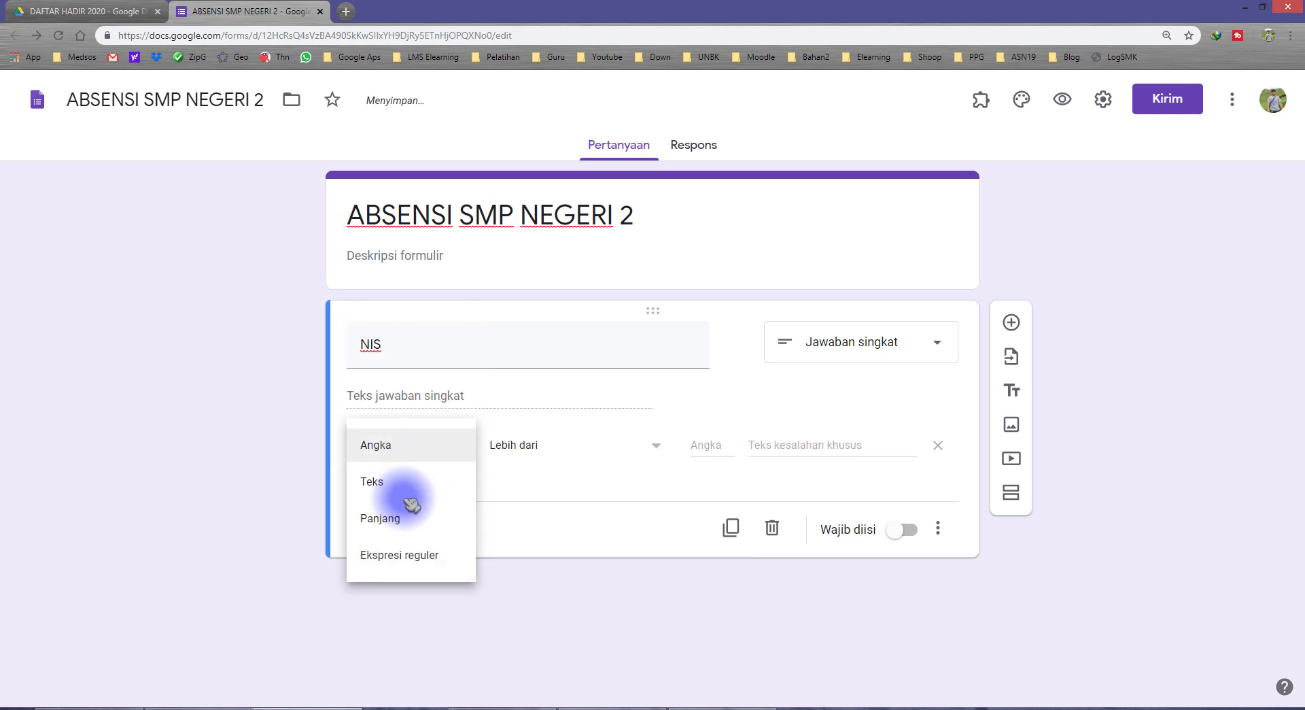
left_click(422, 553)
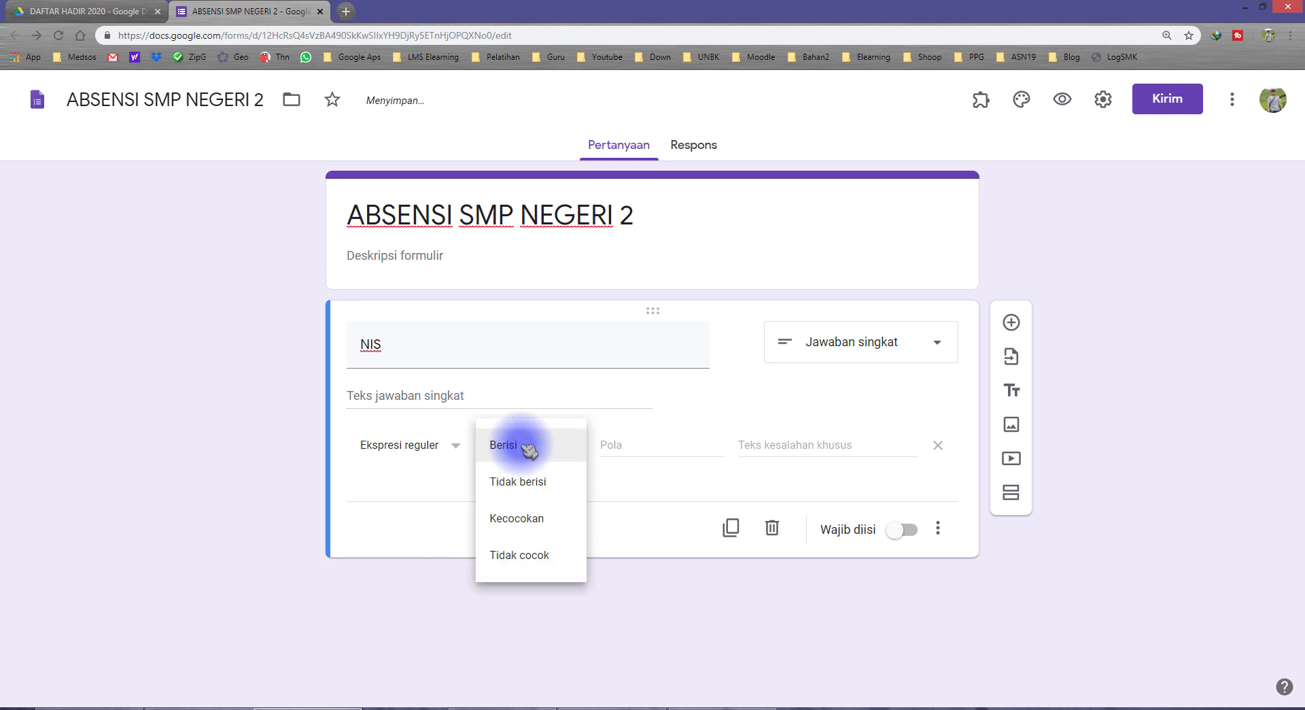
left_click(544, 527)
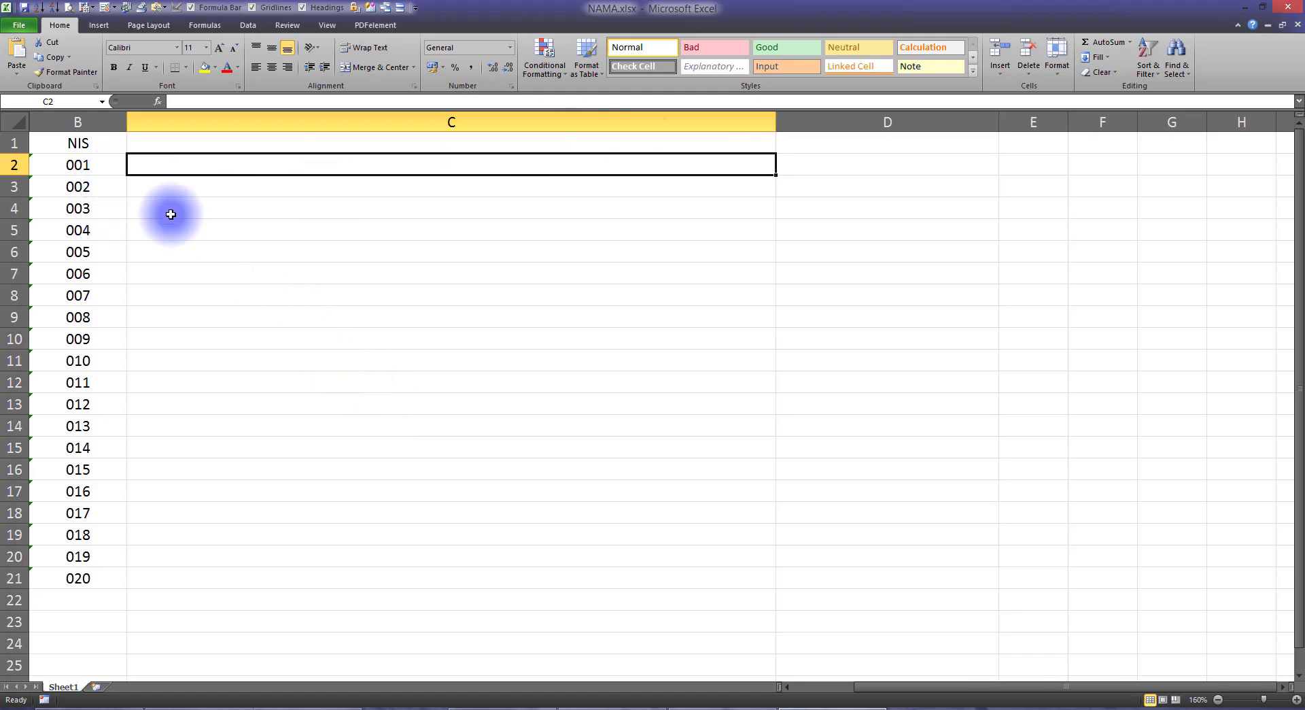
Review the NIS values in column B and the form's regex pattern field
left_click(87, 188)
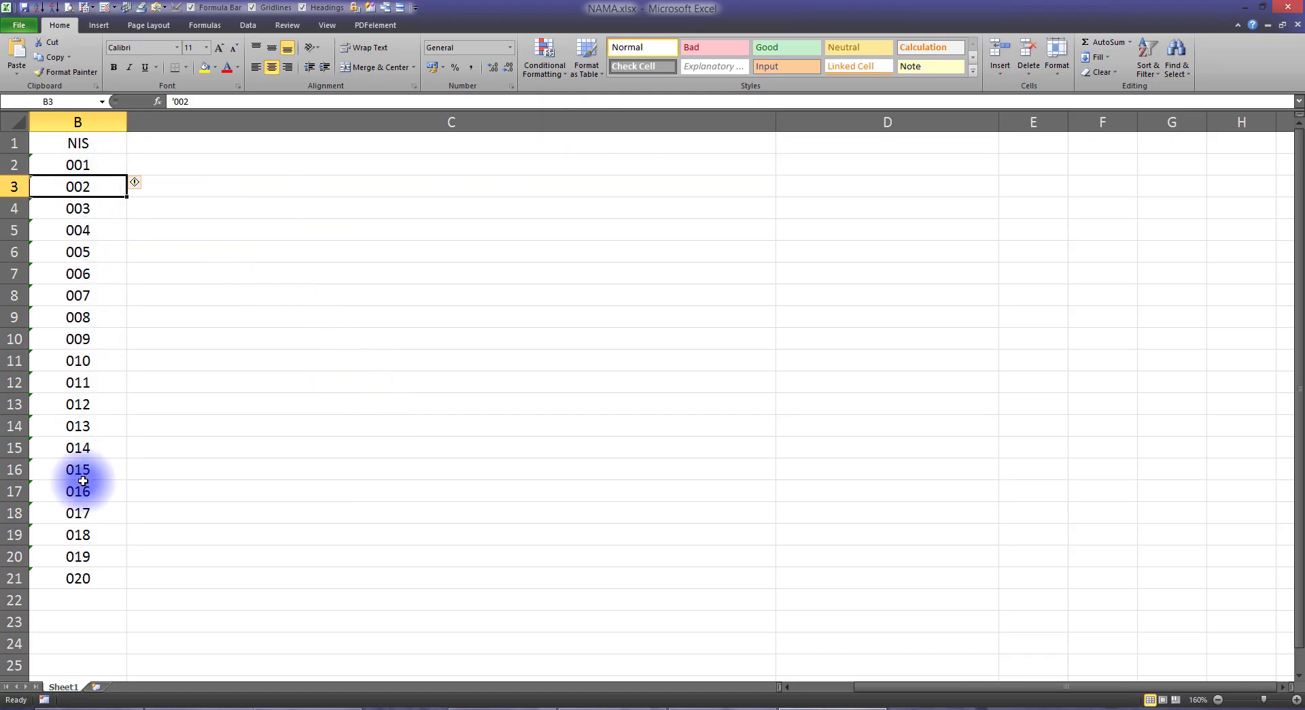
left_click_drag(78, 165, 116, 578)
left_click(168, 170)
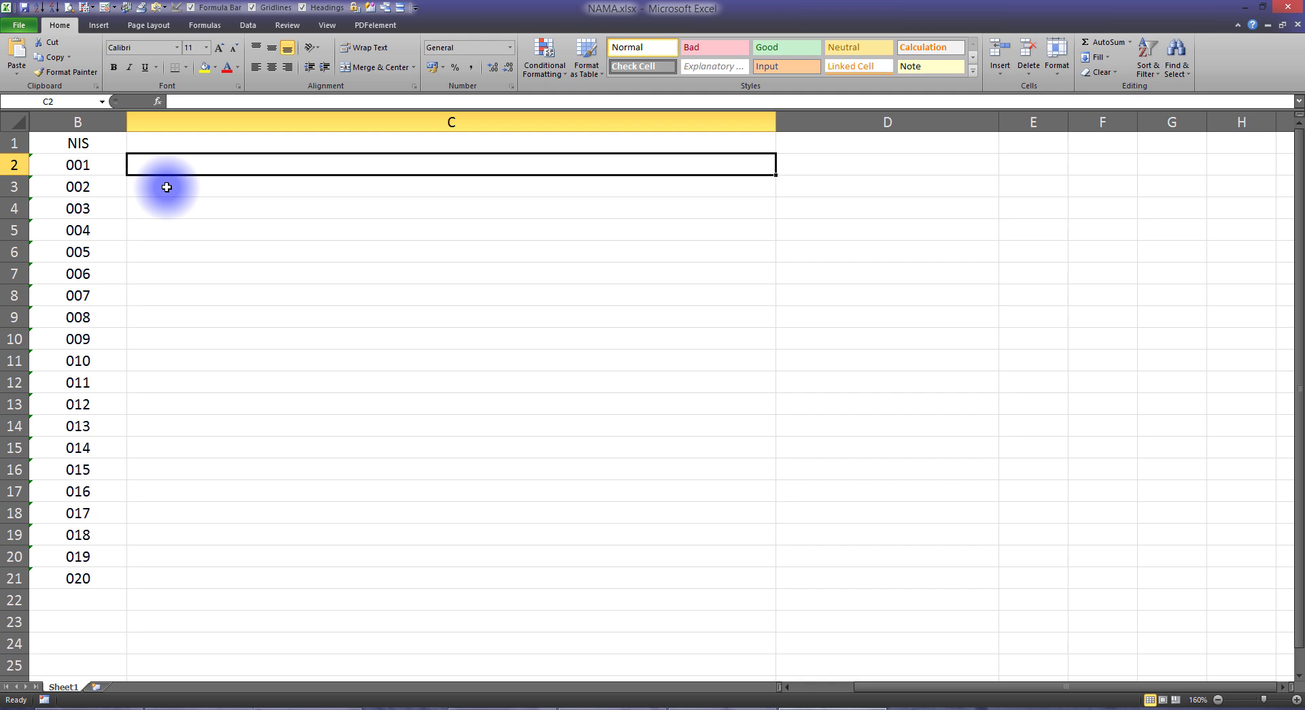
left_click(279, 707)
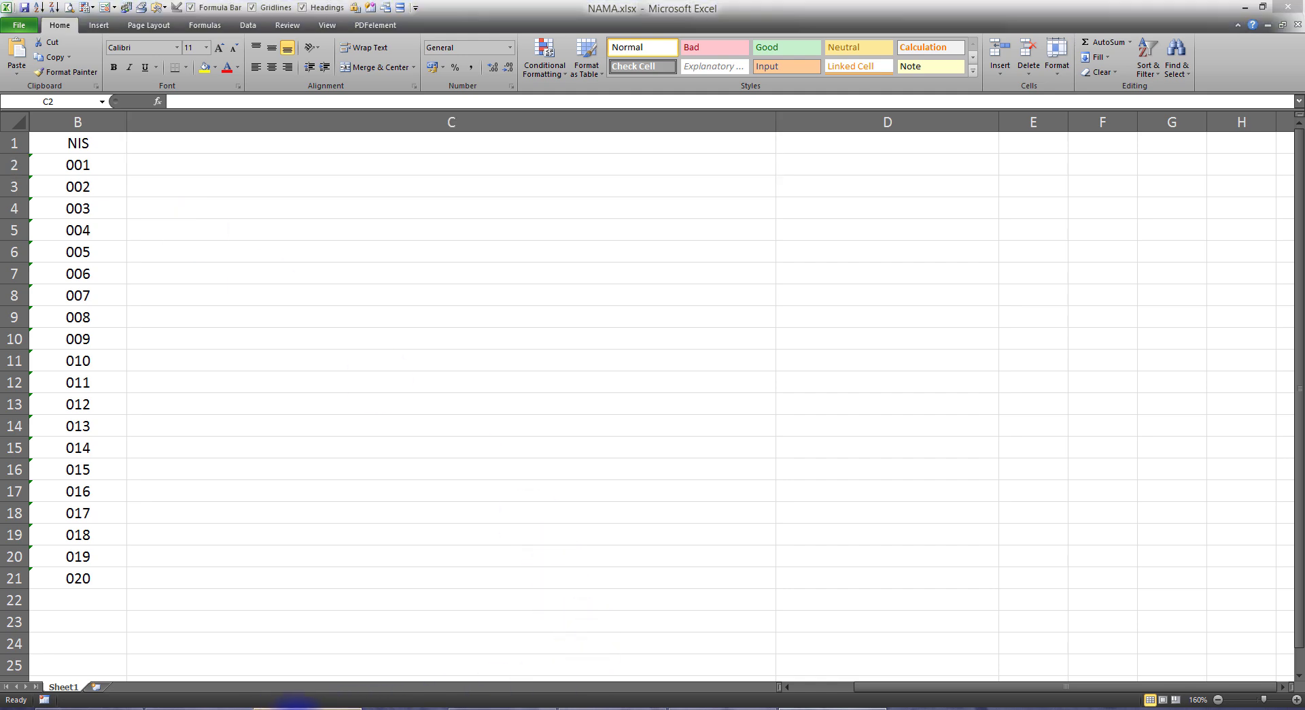
left_click(613, 445)
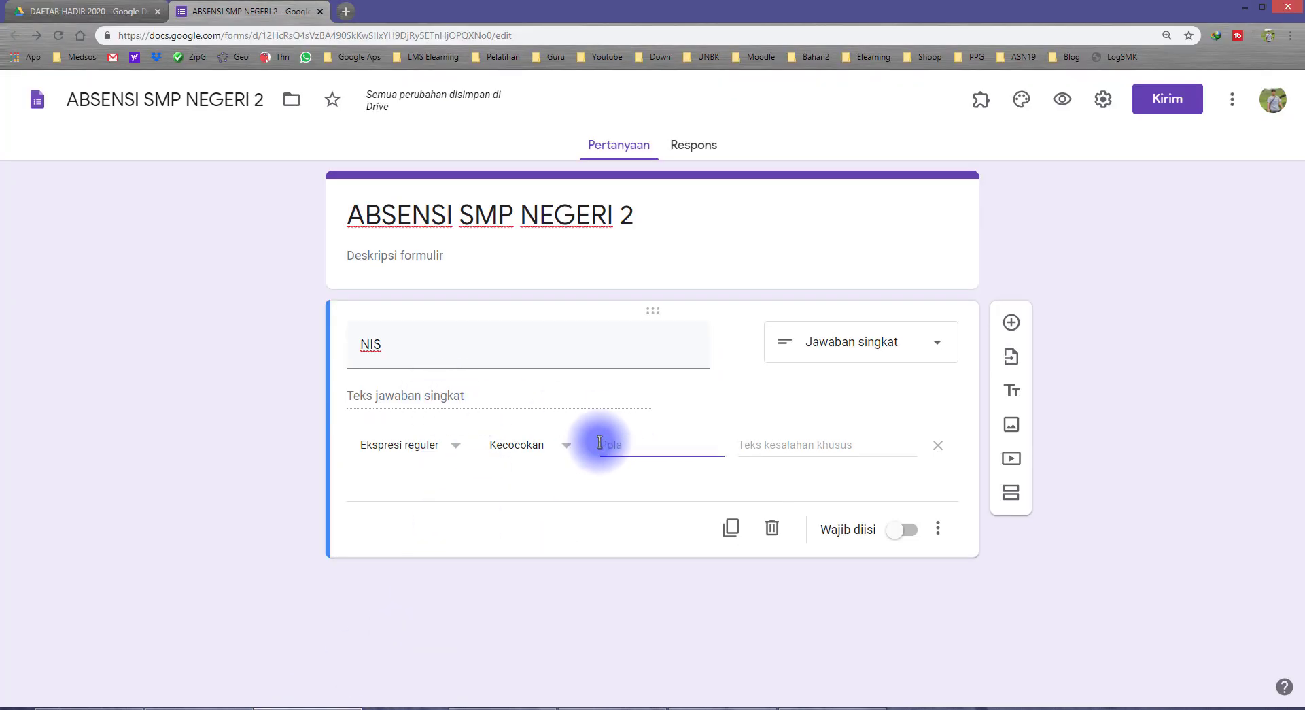
left_click(810, 707)
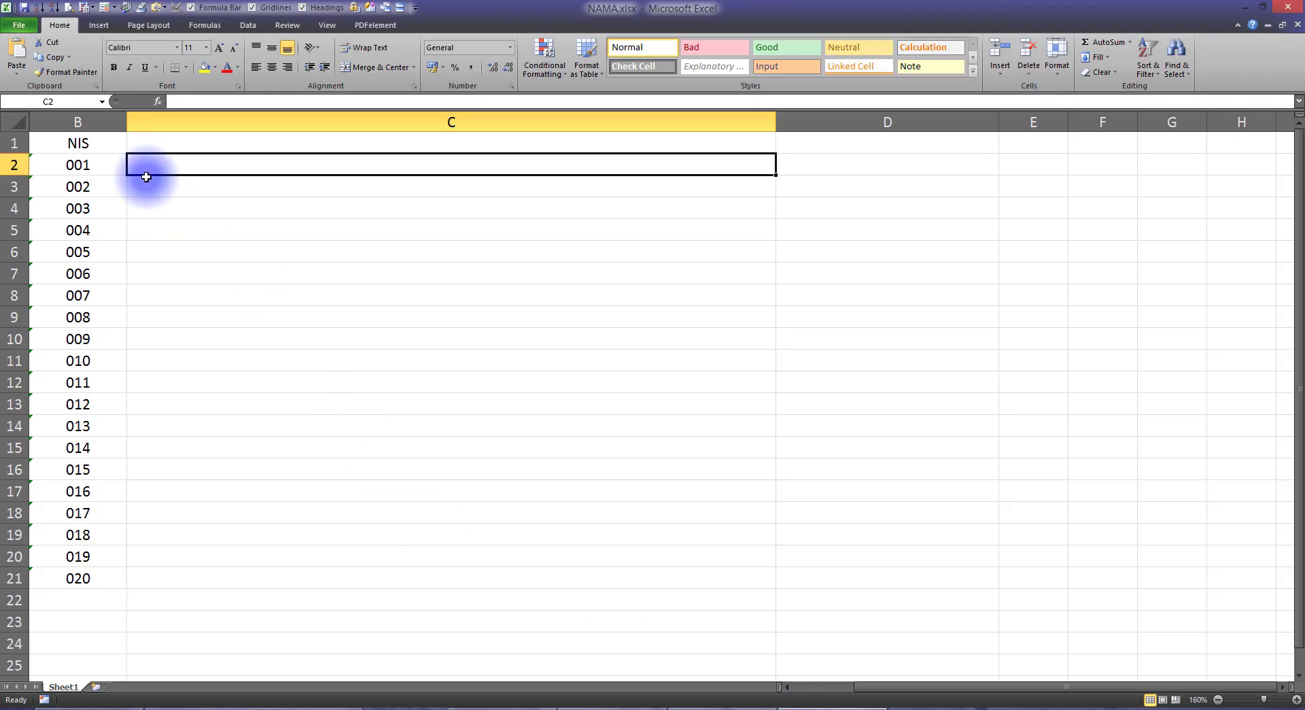
Enter =B2 in C2 to start the joined NIS list
left_click(92, 166)
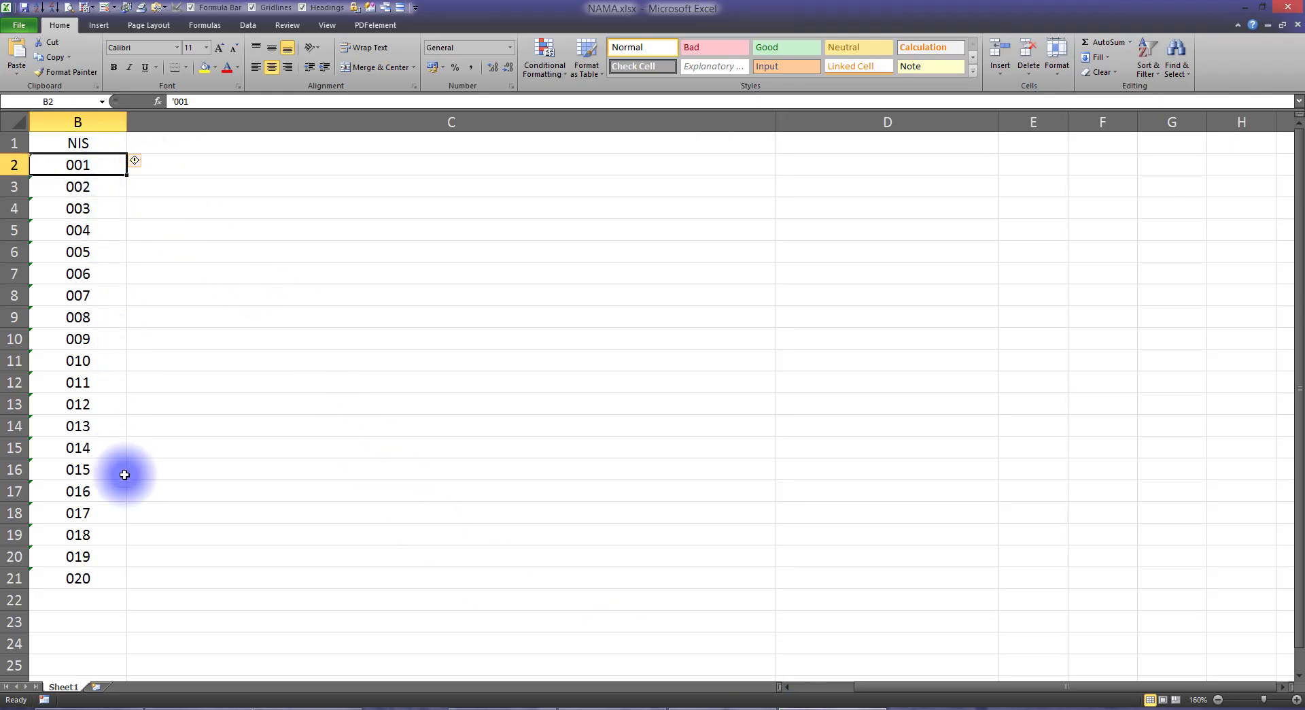
left_click(160, 167)
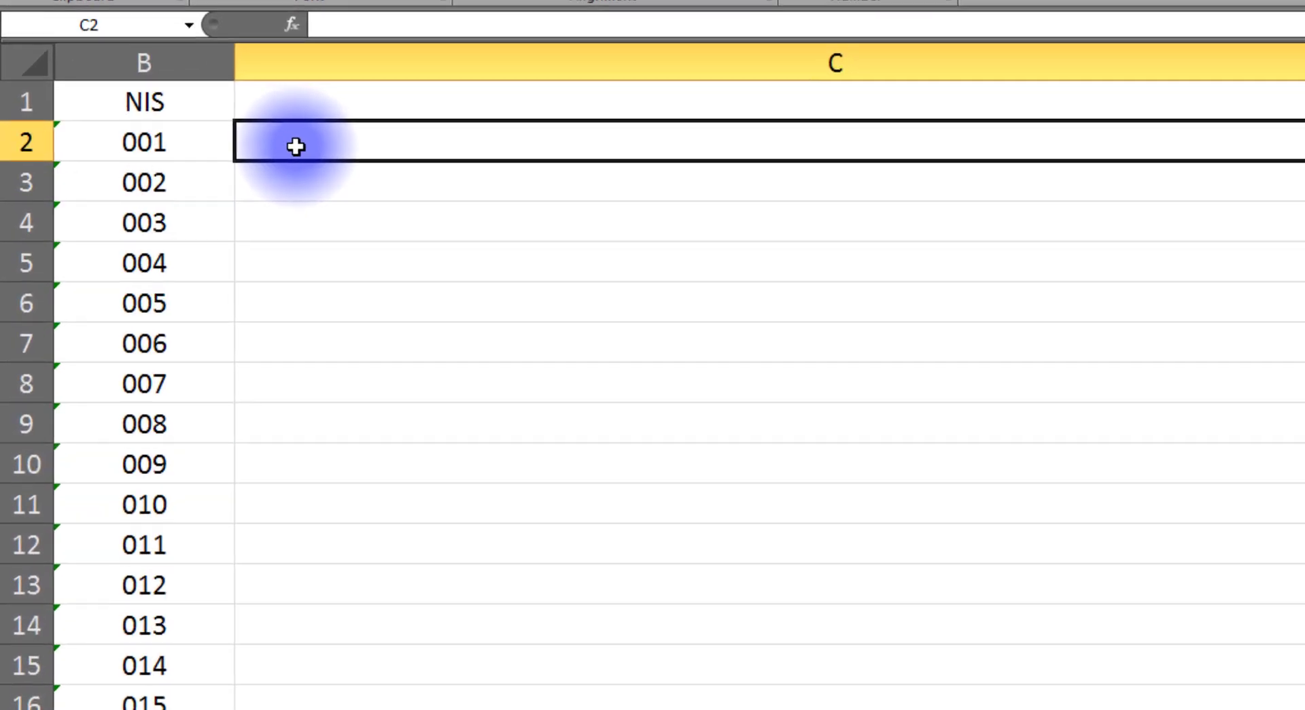
type("=")
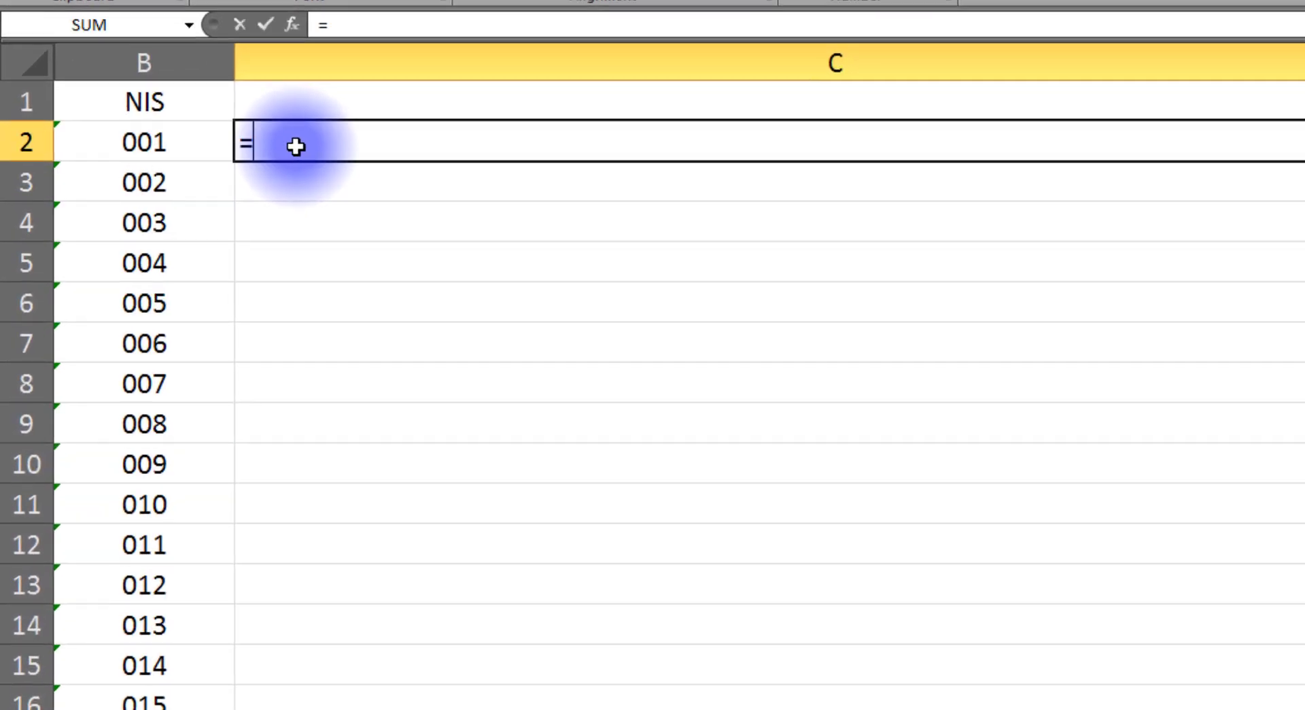
left_click(166, 141)
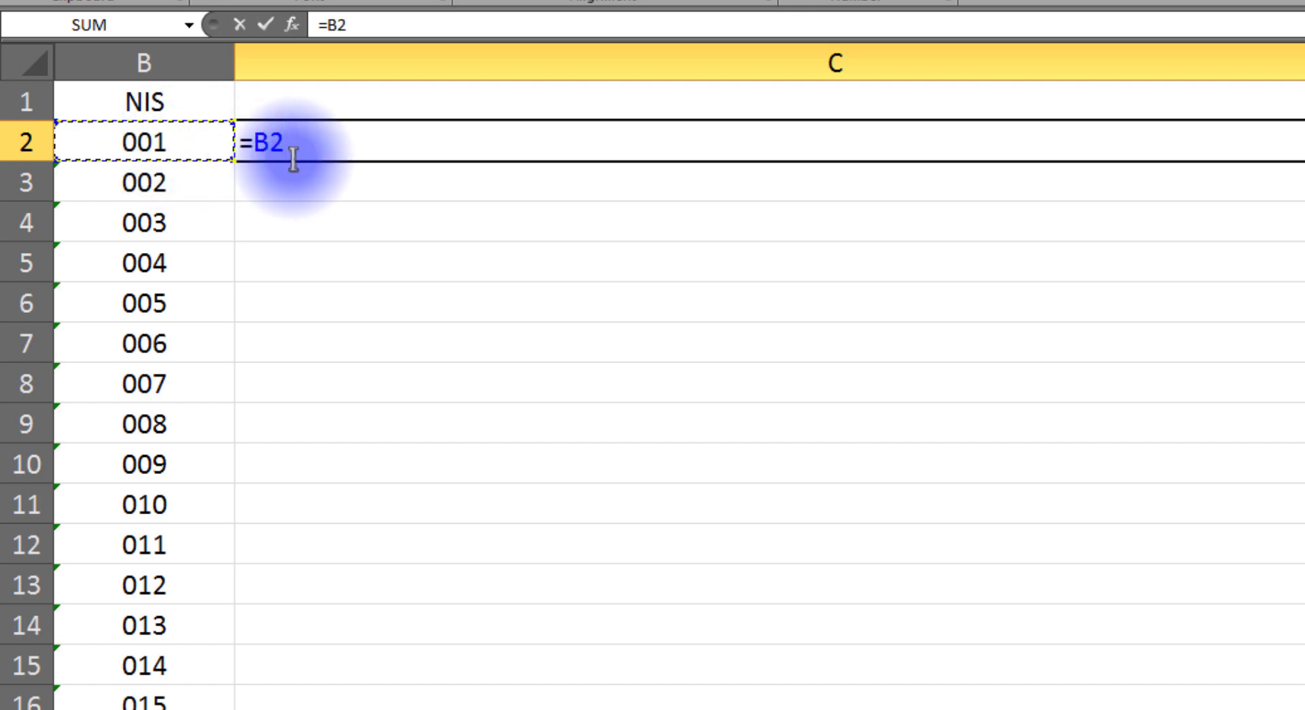
key("Return")
left_click(262, 139)
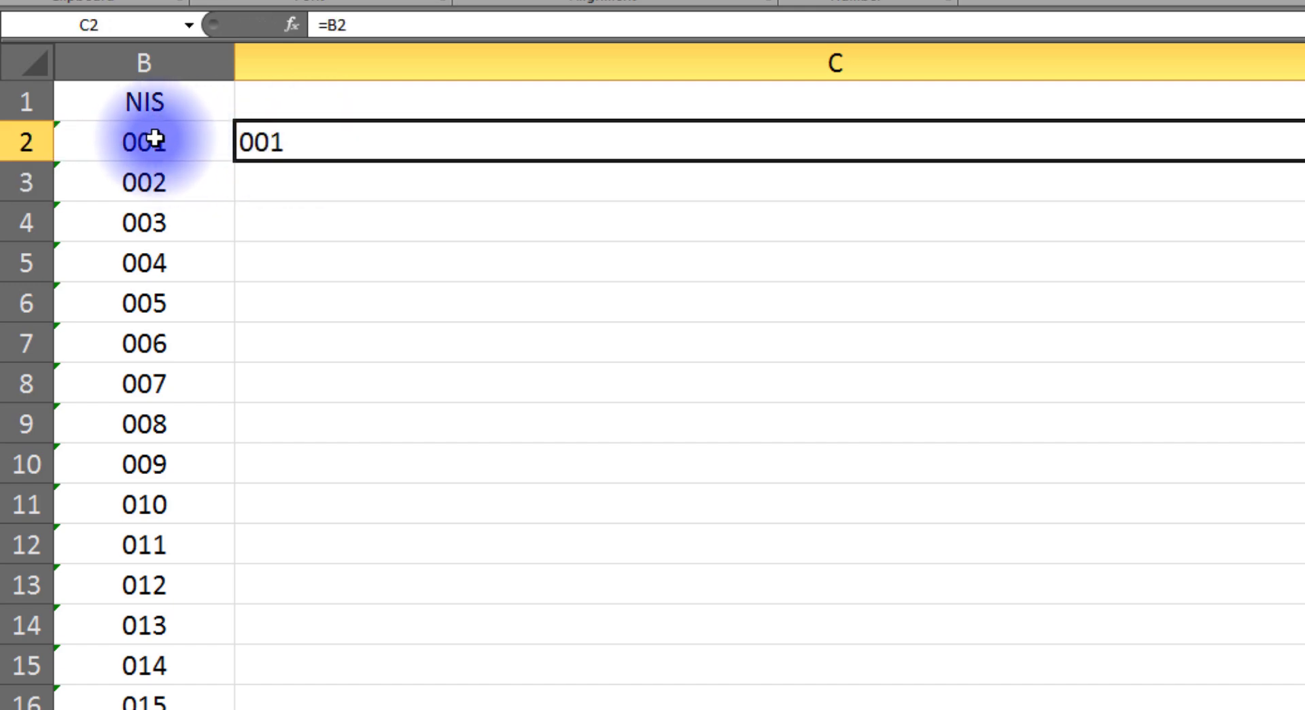
Enter the joining formula =C2&"|"&B3 in C3
left_click(292, 184)
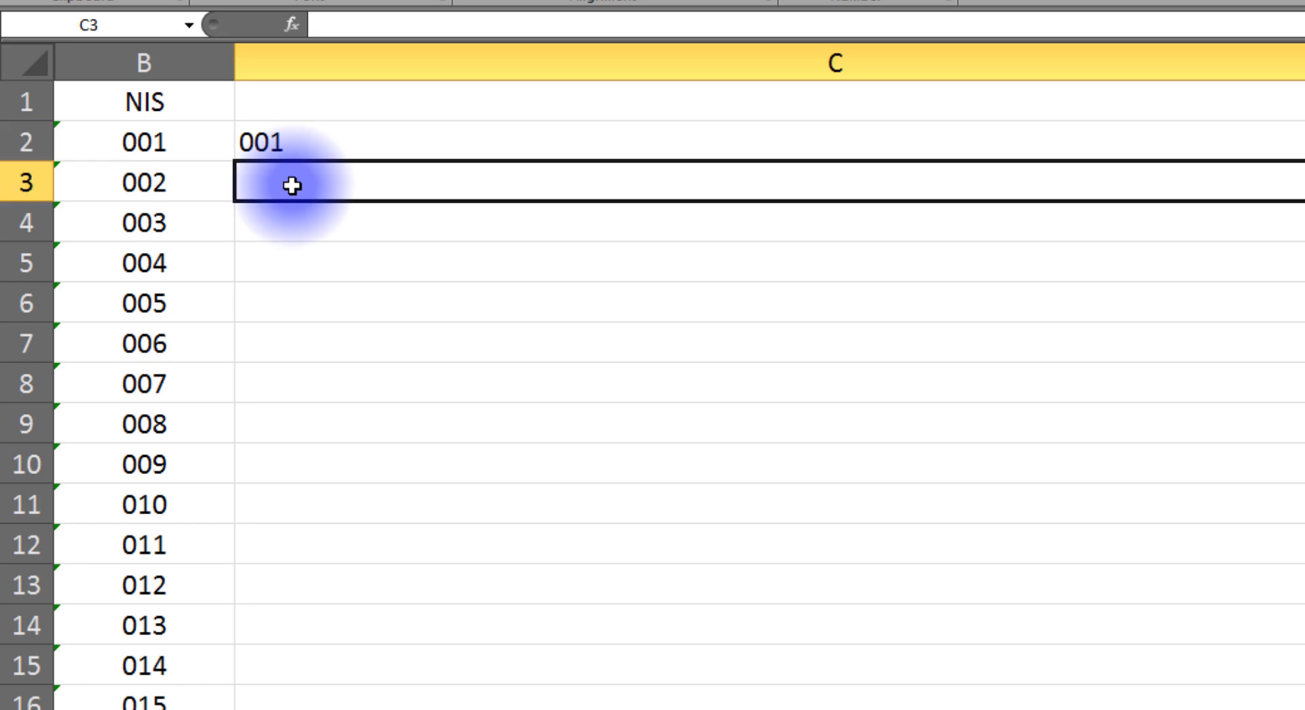
type("=")
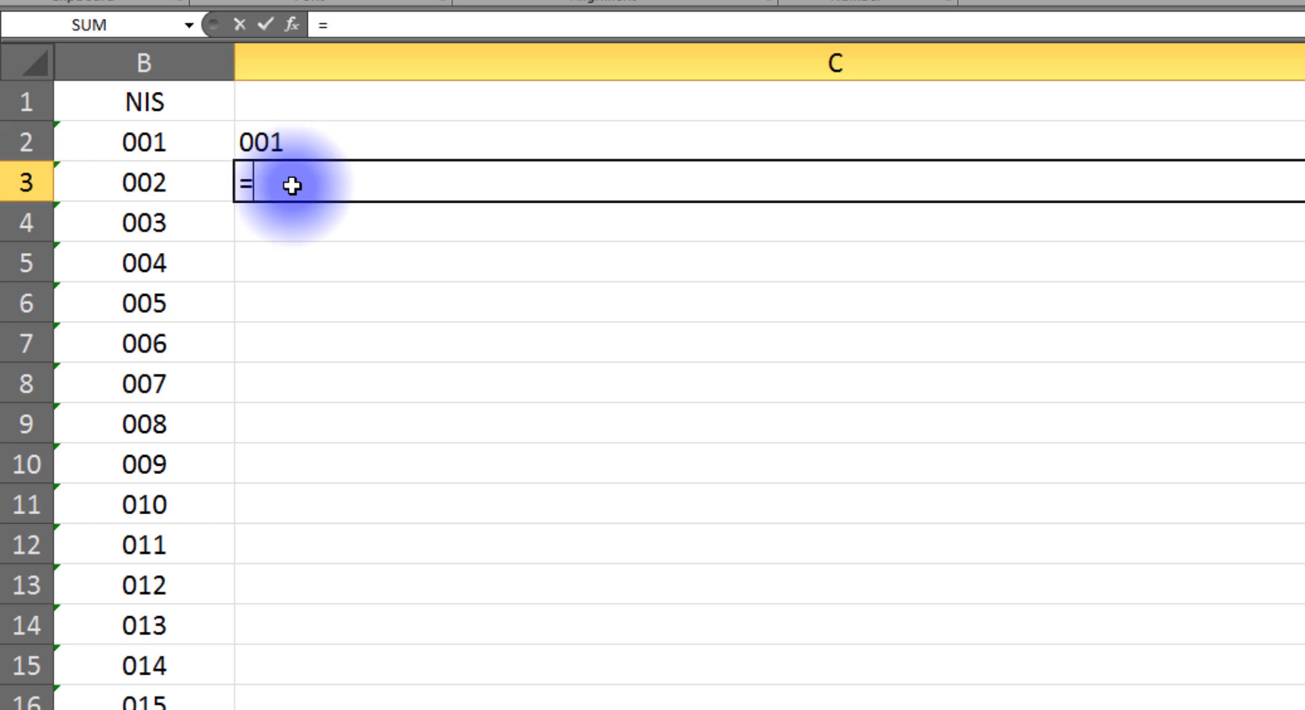
left_click(296, 144)
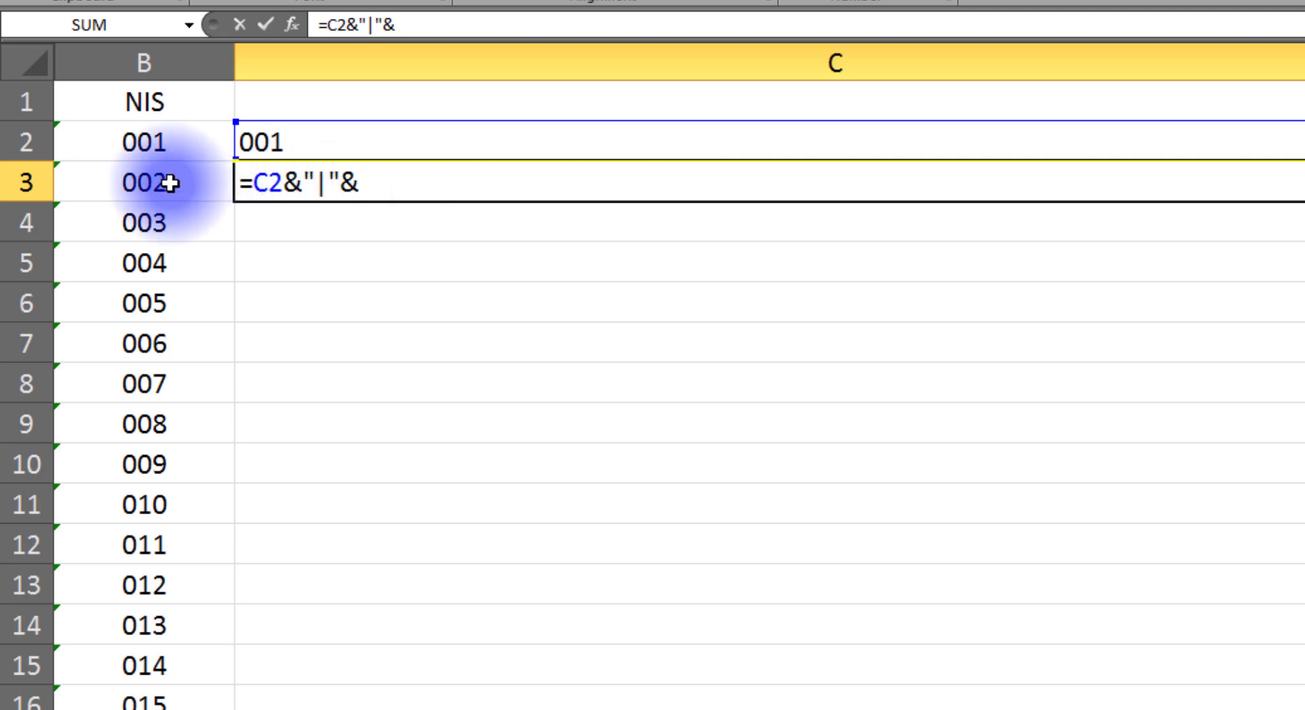
key("Return")
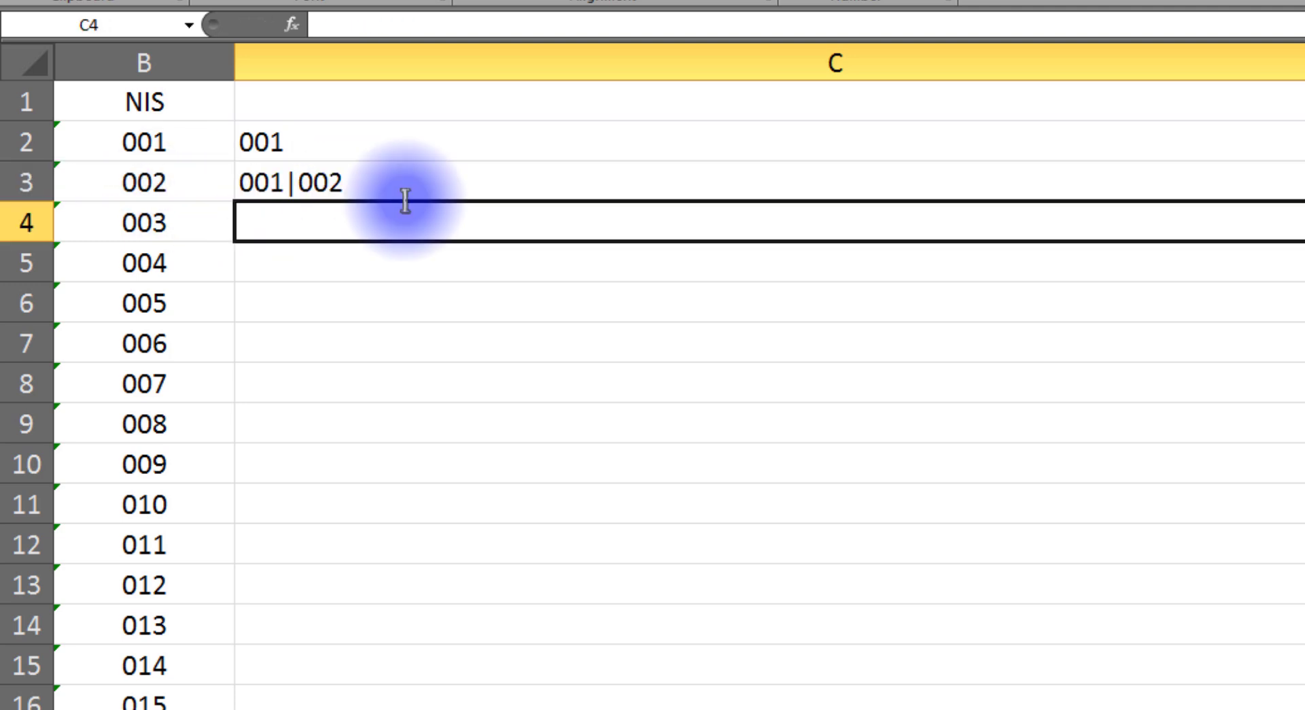
left_click(271, 146)
left_click(189, 173, "ctrl")
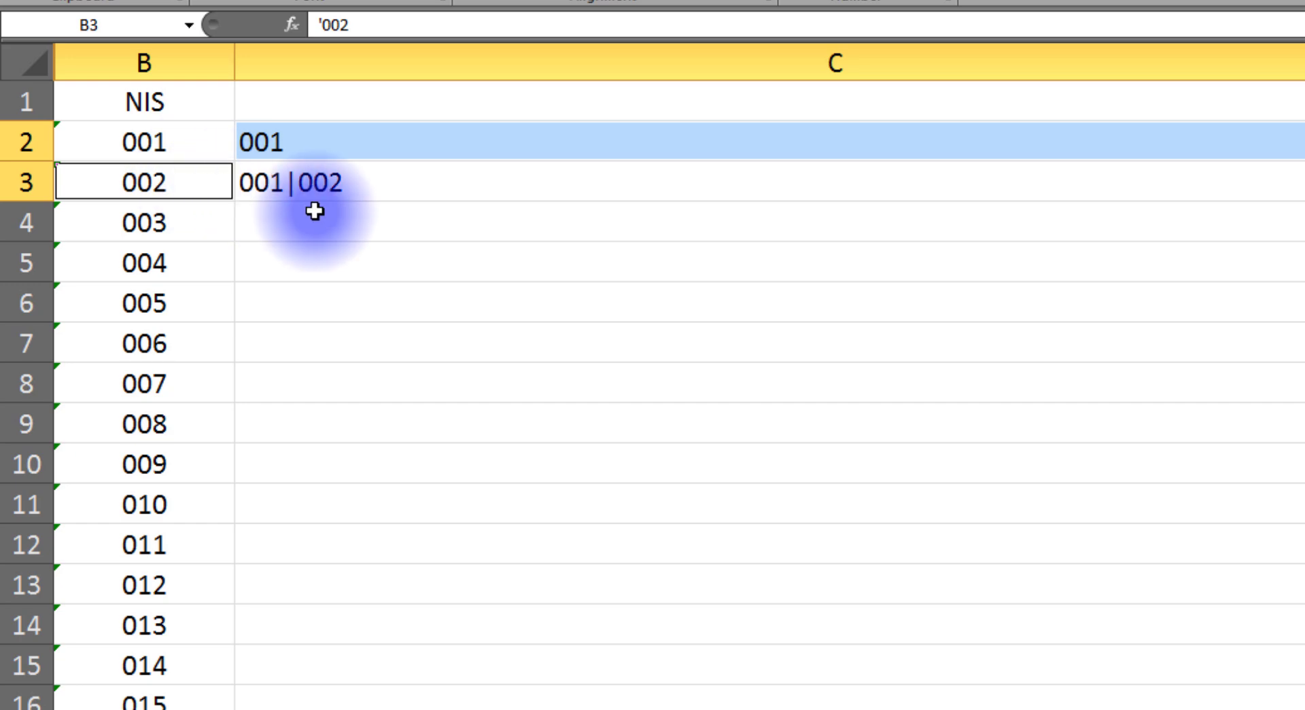
left_click(316, 187)
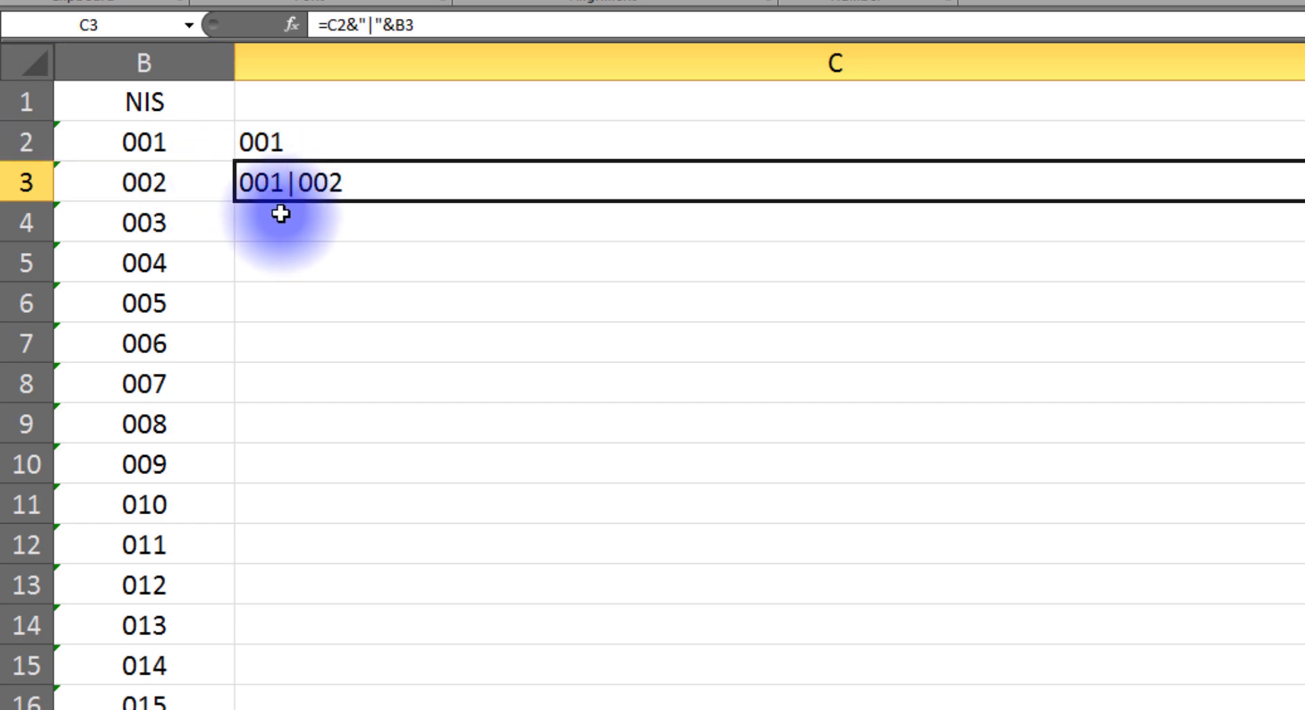
Fill C3's formula down to C21, ending with 001|002|…|020
left_click(204, 228)
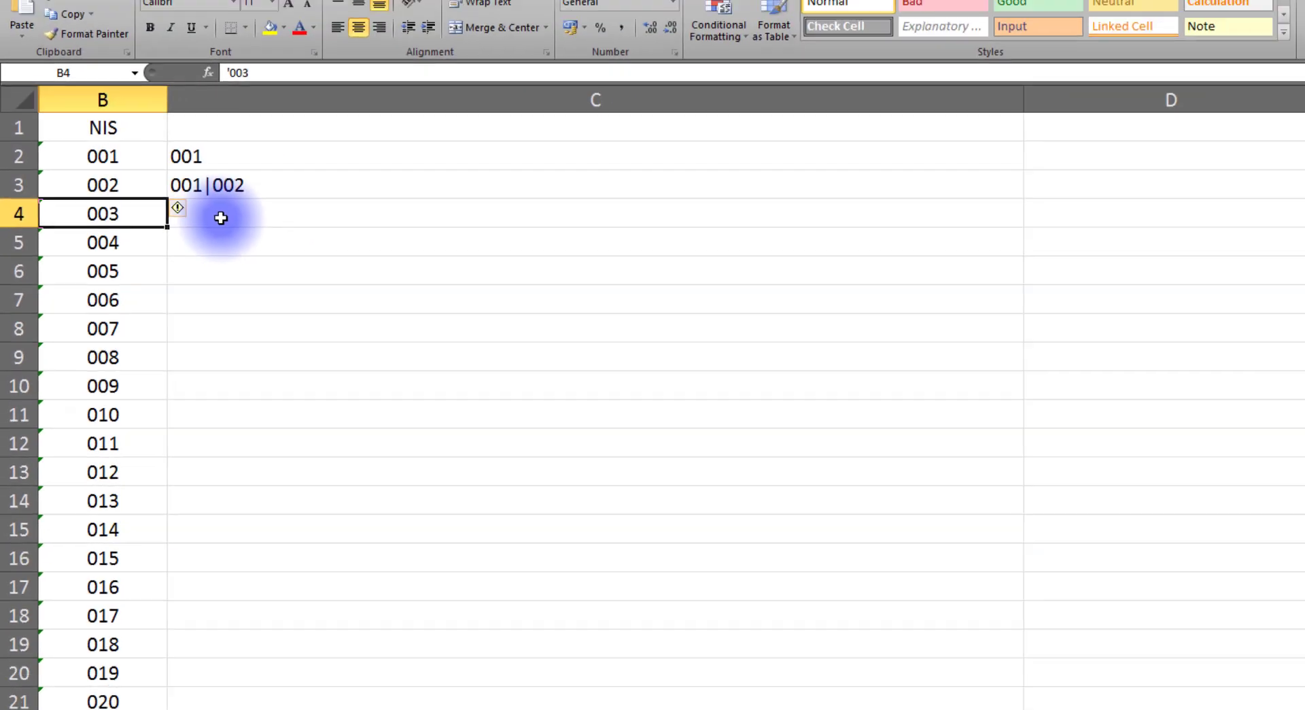
left_click(221, 218)
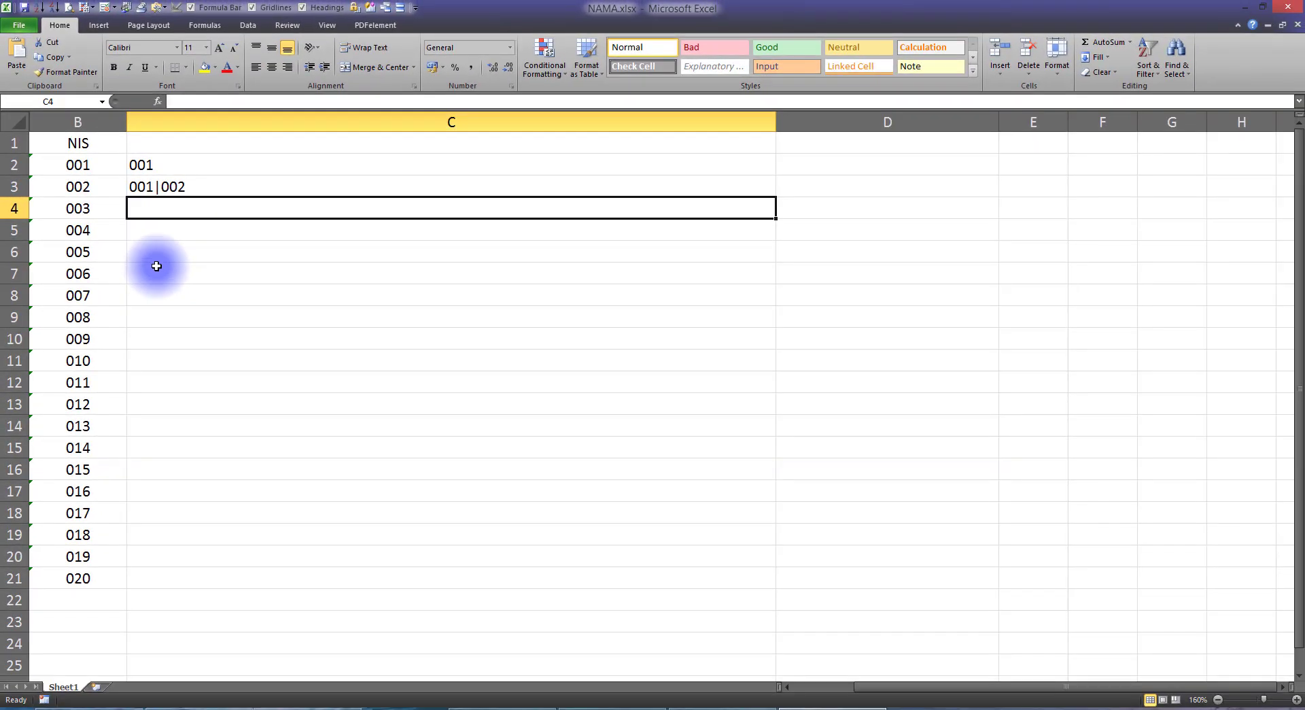
key("Down")
scroll(272, 524, "down", 4)
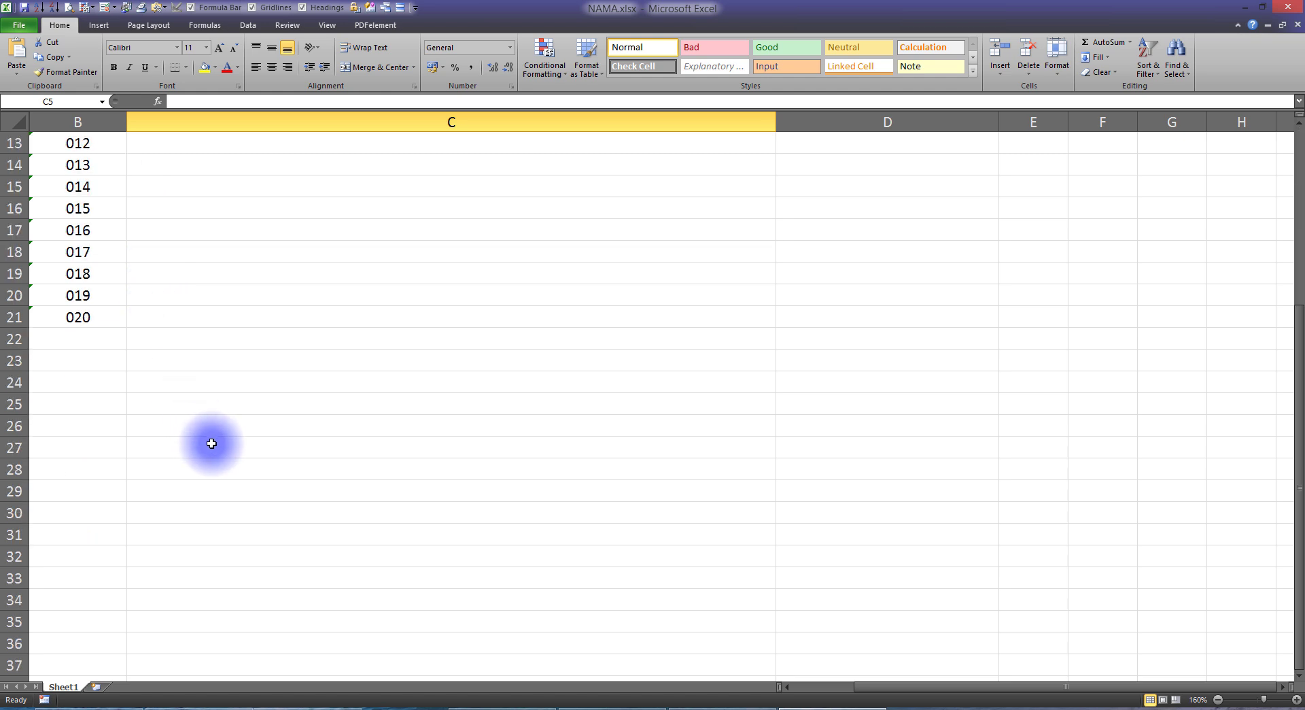
scroll(211, 443, "up", 4)
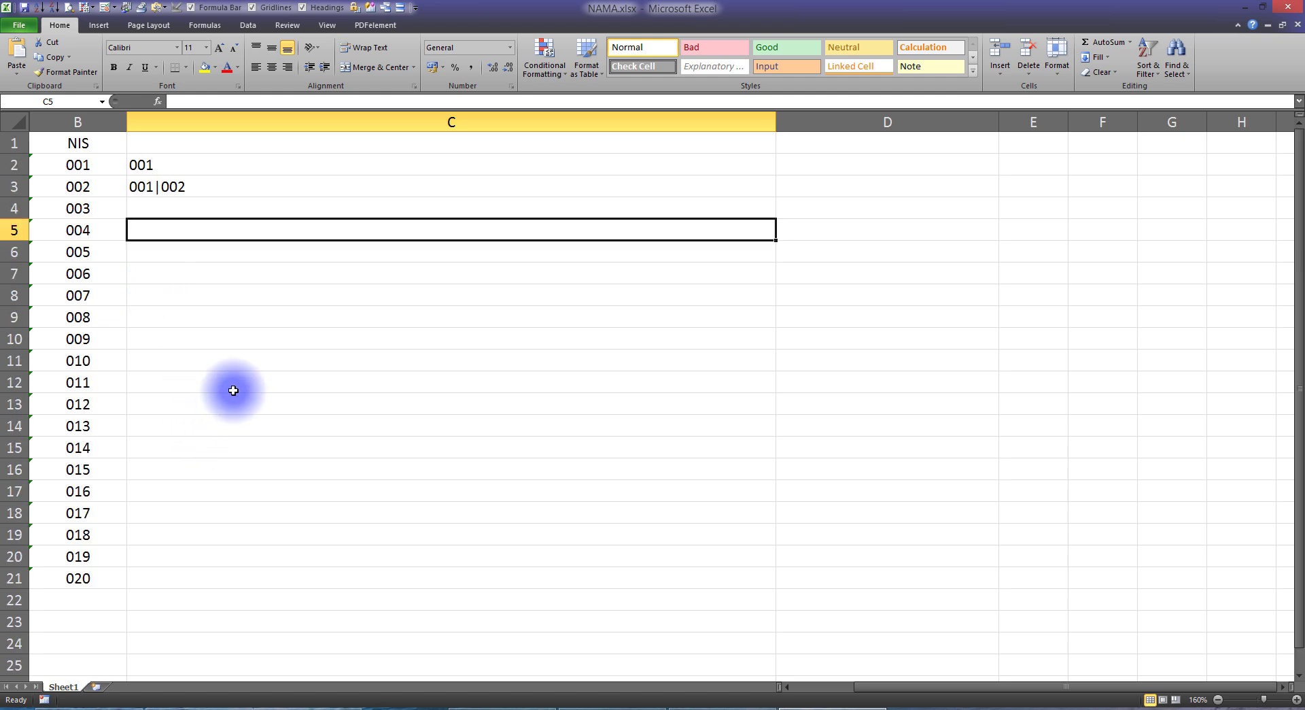
left_click(169, 185)
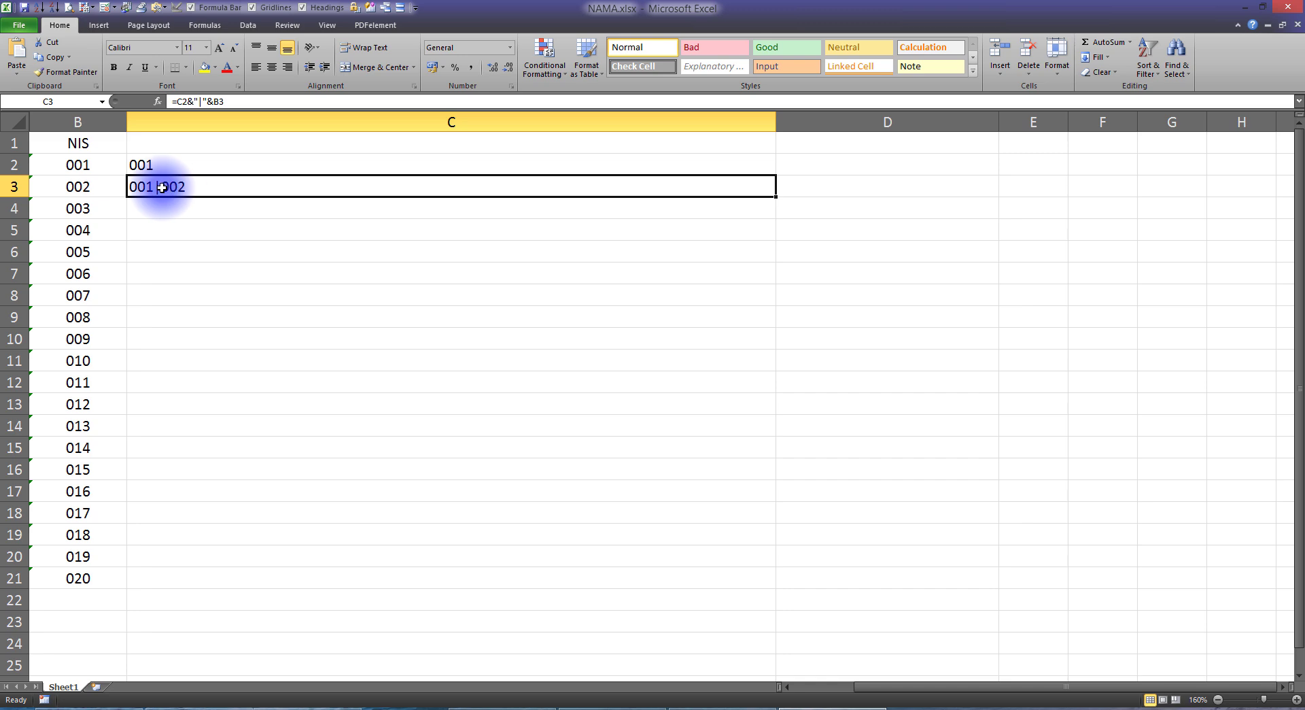
left_click_drag(776, 197, 786, 581)
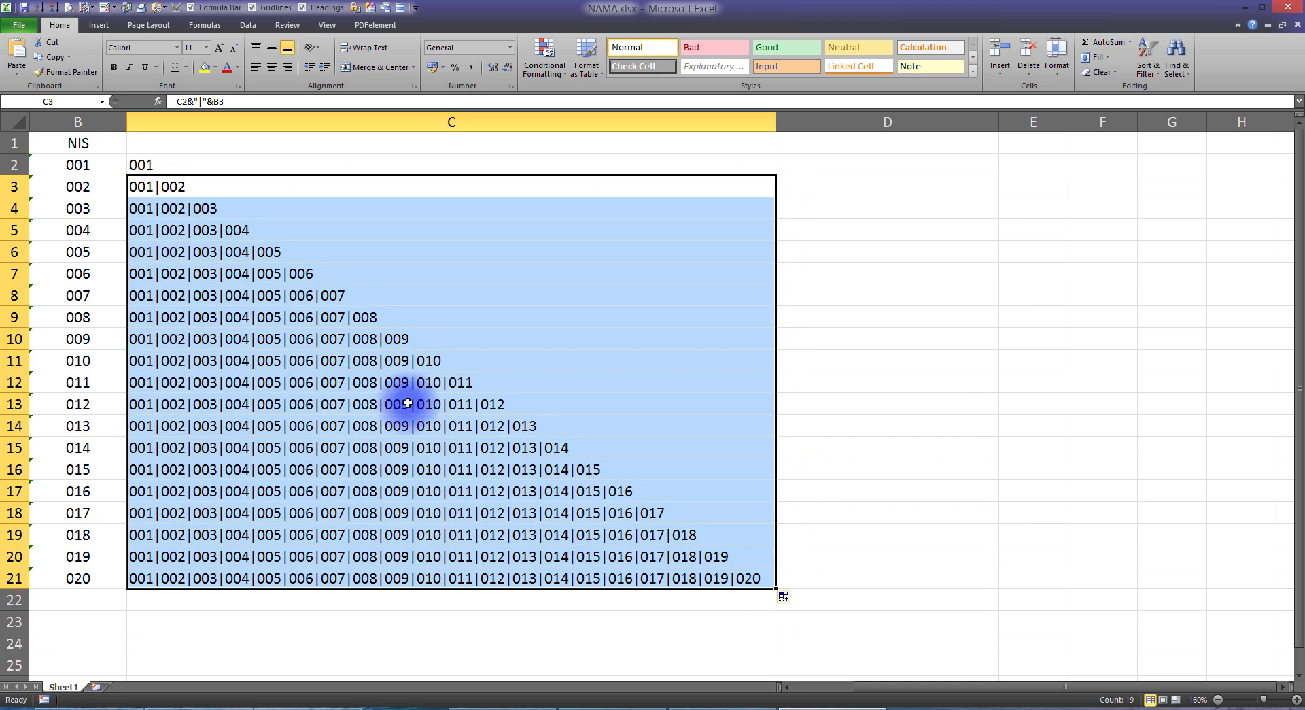
left_click(150, 577)
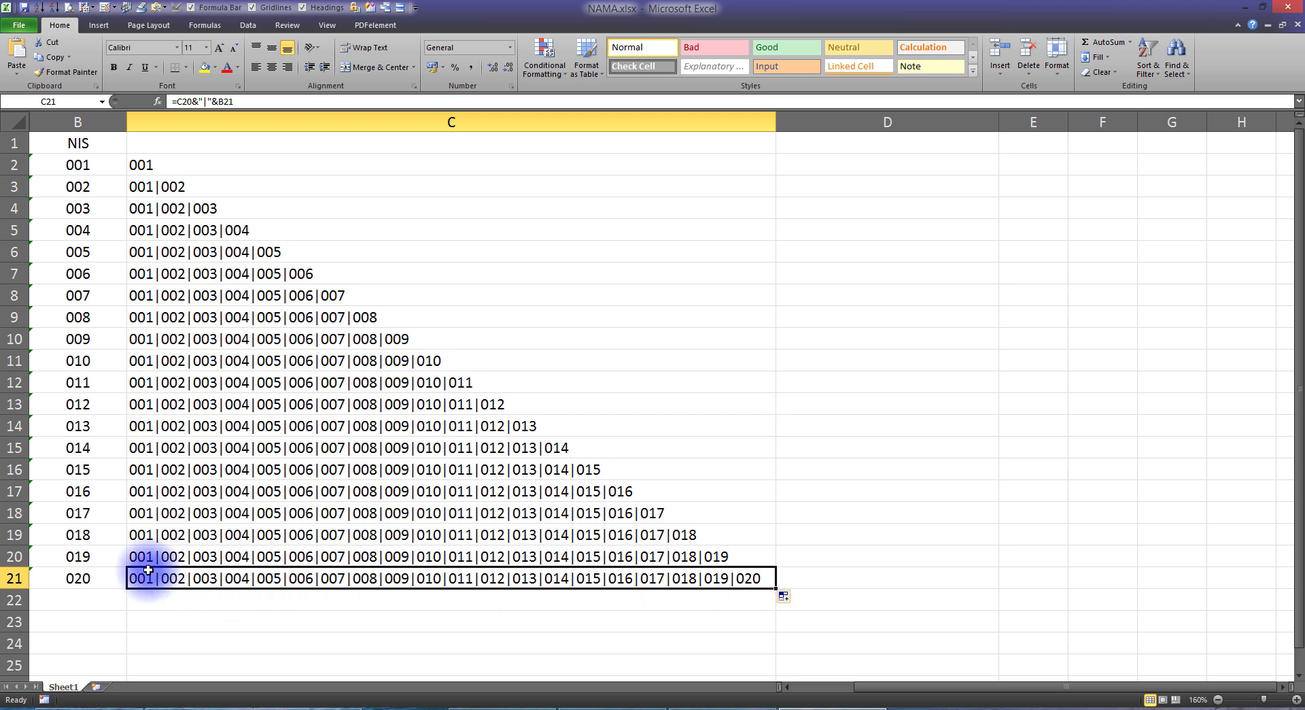
Paste the joined NIS list 001|002|…|020 as the regex Matches pattern
left_click(313, 674)
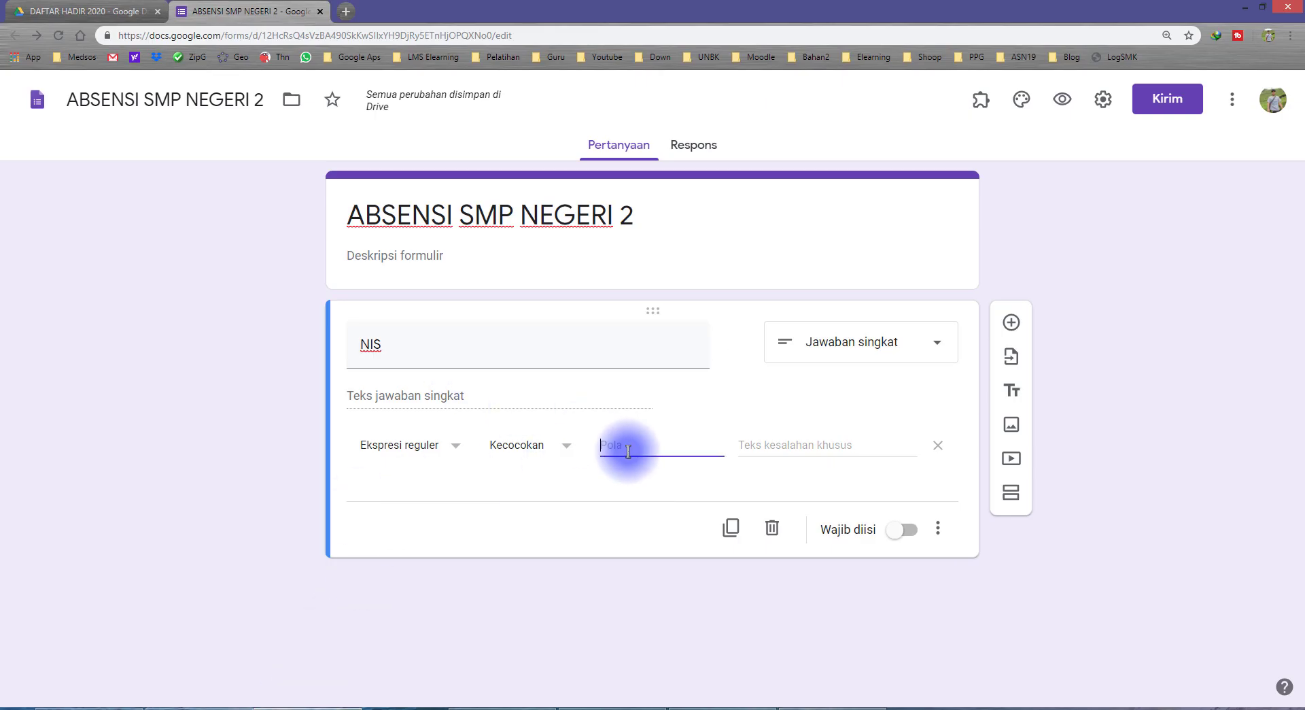
type("001|002|003|004|005|006")
key("ctrl+a")
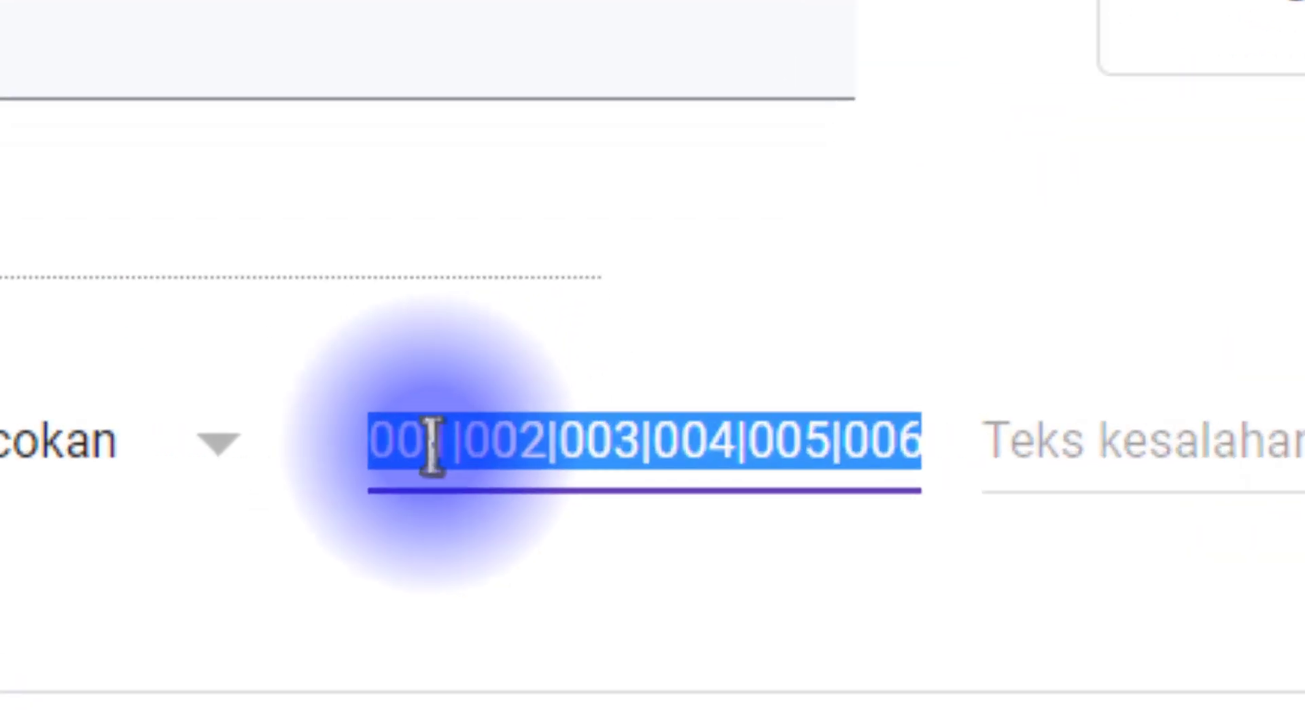
left_click(615, 445)
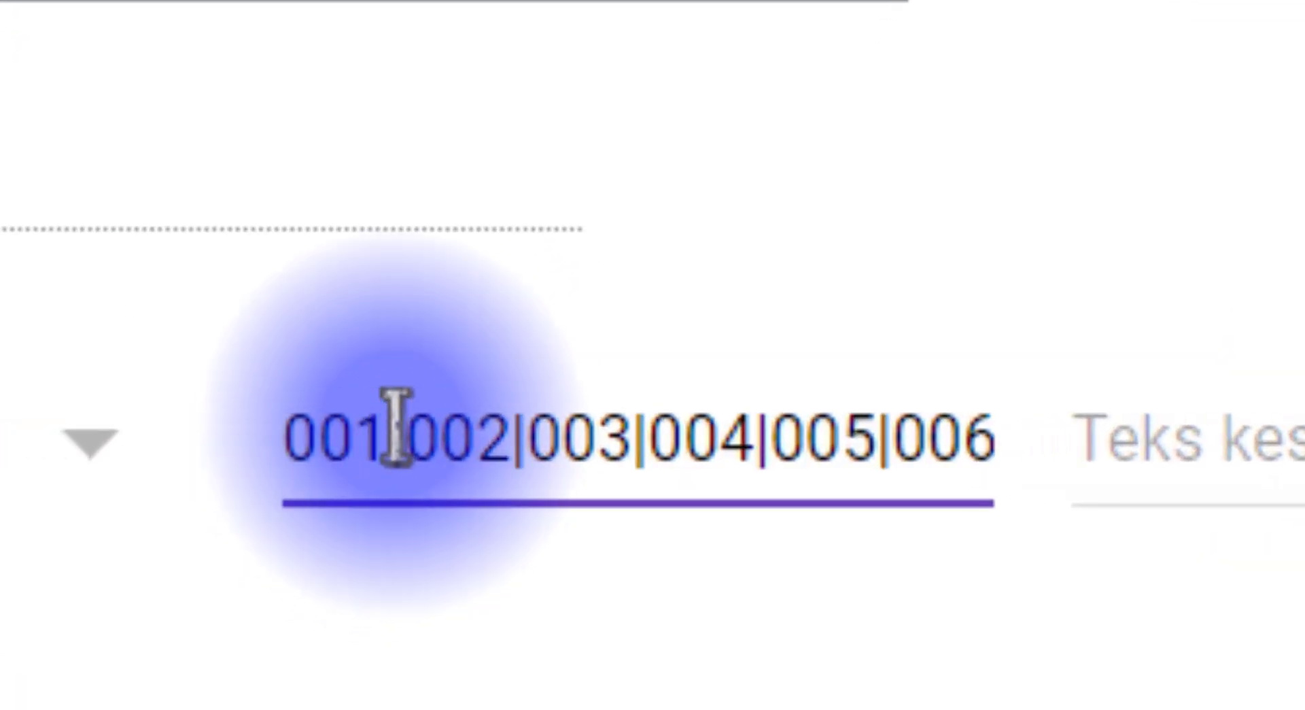
left_click_drag(396, 427, 291, 431)
left_click_drag(478, 440, 435, 439)
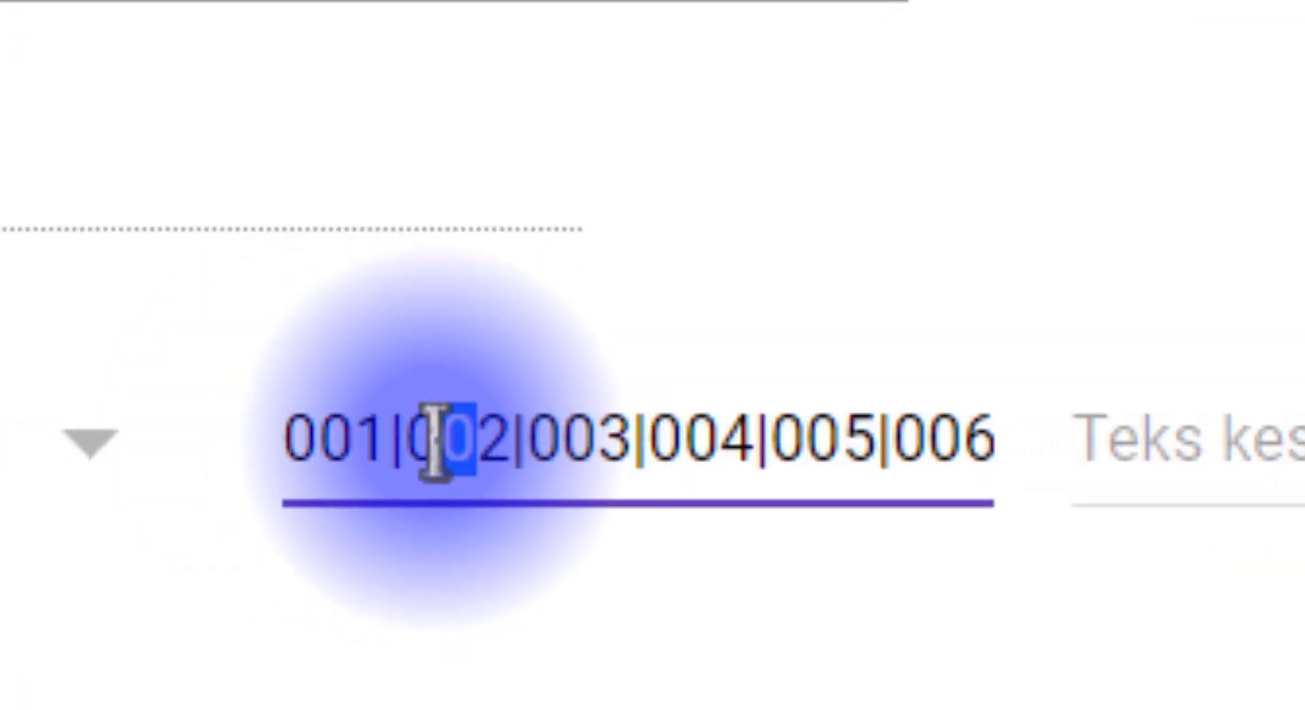
left_click_drag(533, 453, 1257, 454)
left_click(902, 434)
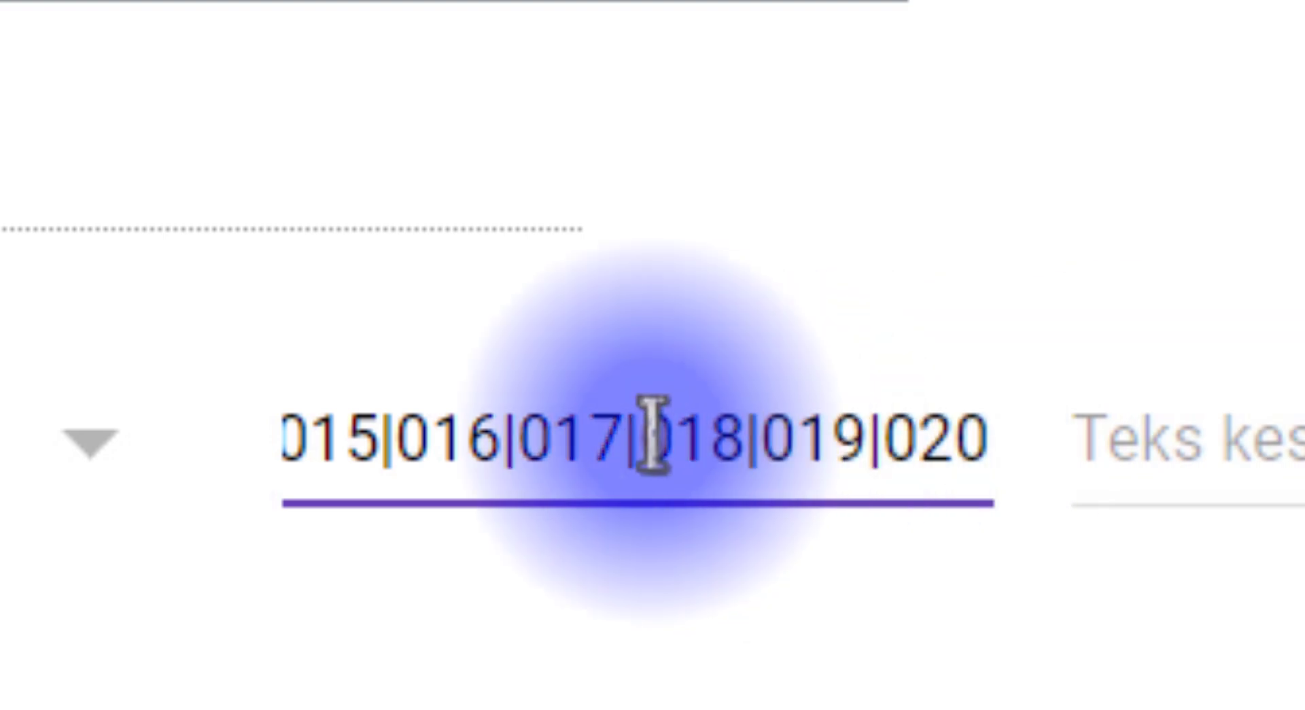
Add a custom error message and mark the NIS question required
left_click_drag(653, 435, 0, 442)
left_click(776, 418)
left_click(1297, 462)
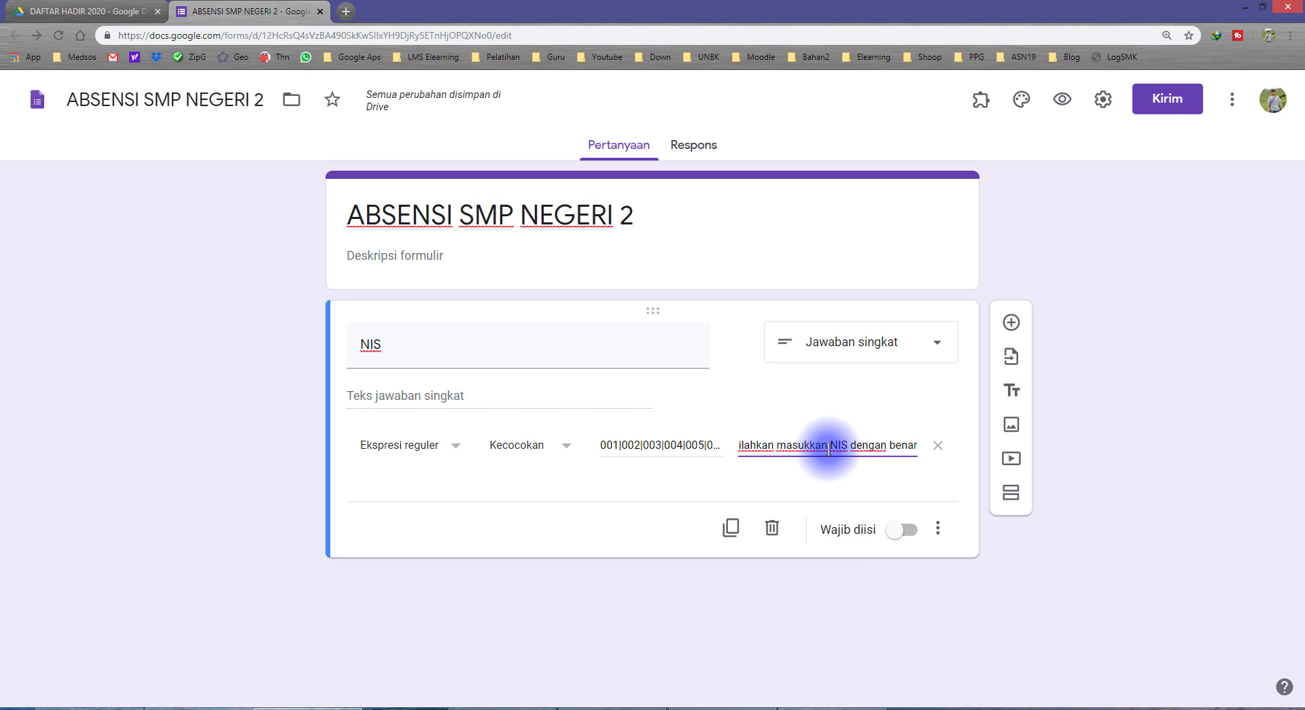
left_click(908, 531)
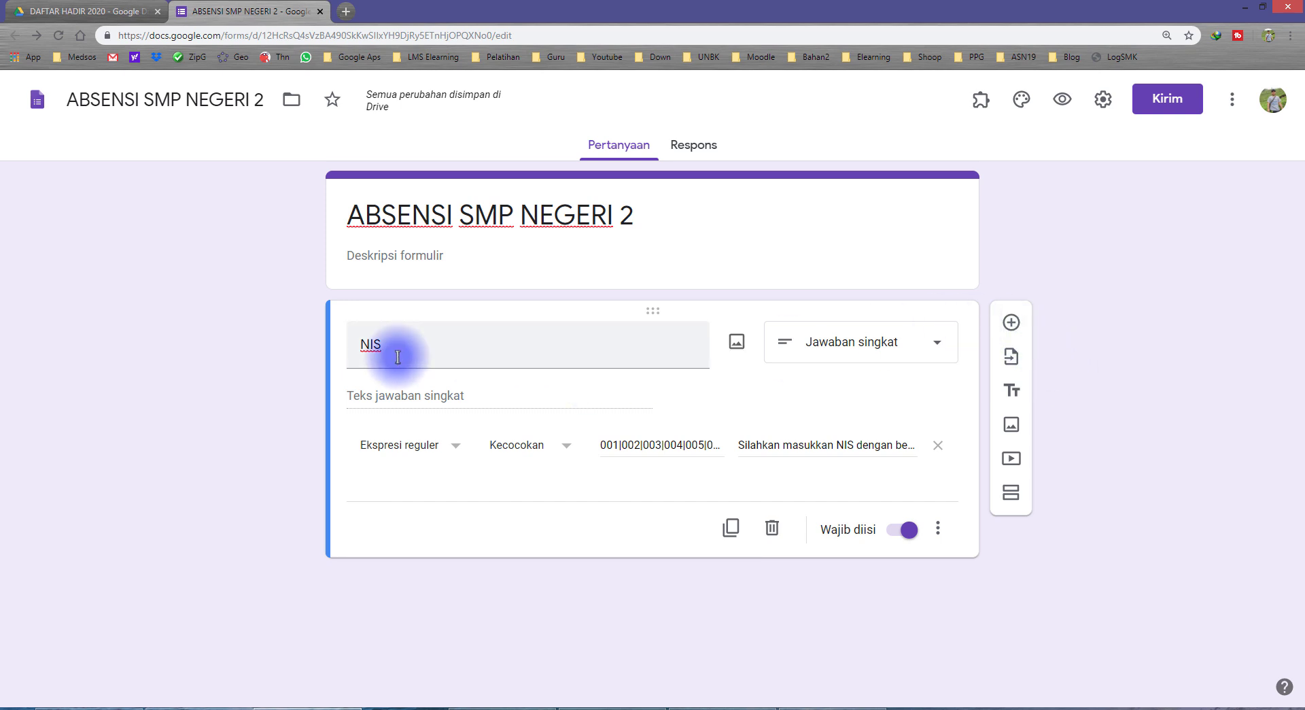
Add a required NAMA LENGKAP short-answer question below NIS
left_click(434, 349)
left_click(1010, 322)
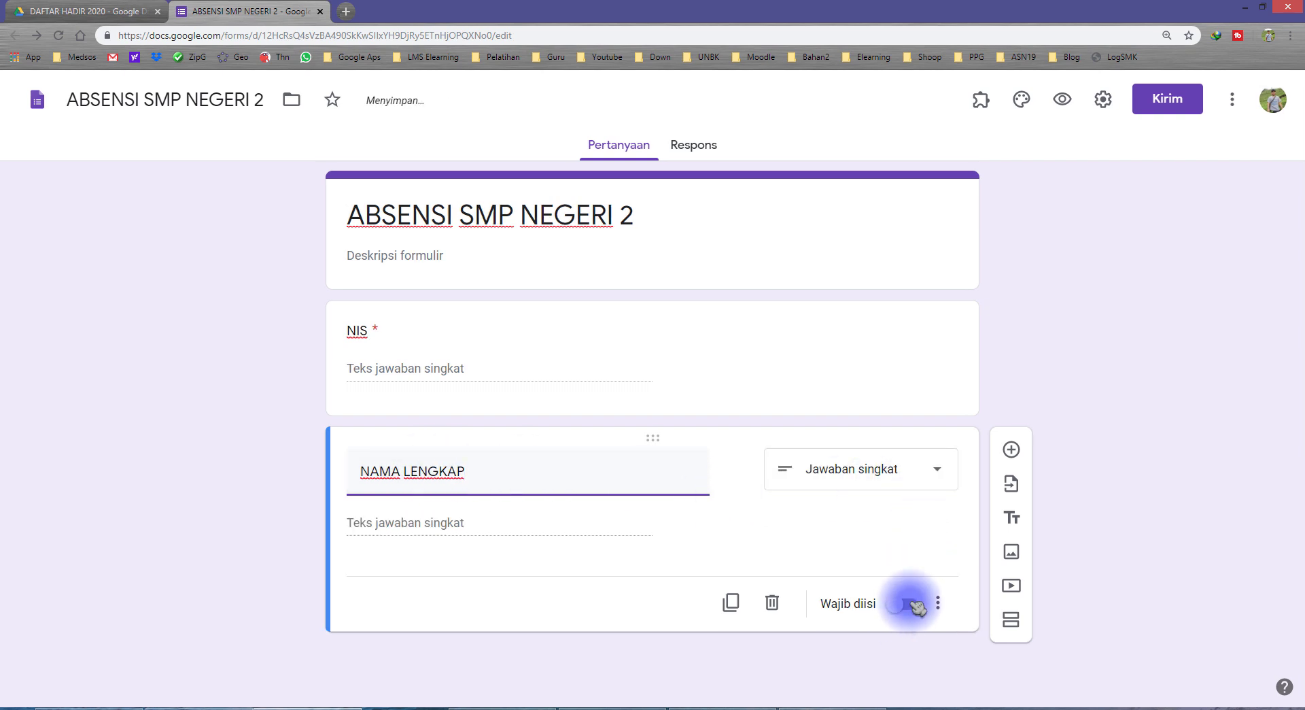
left_click(911, 603)
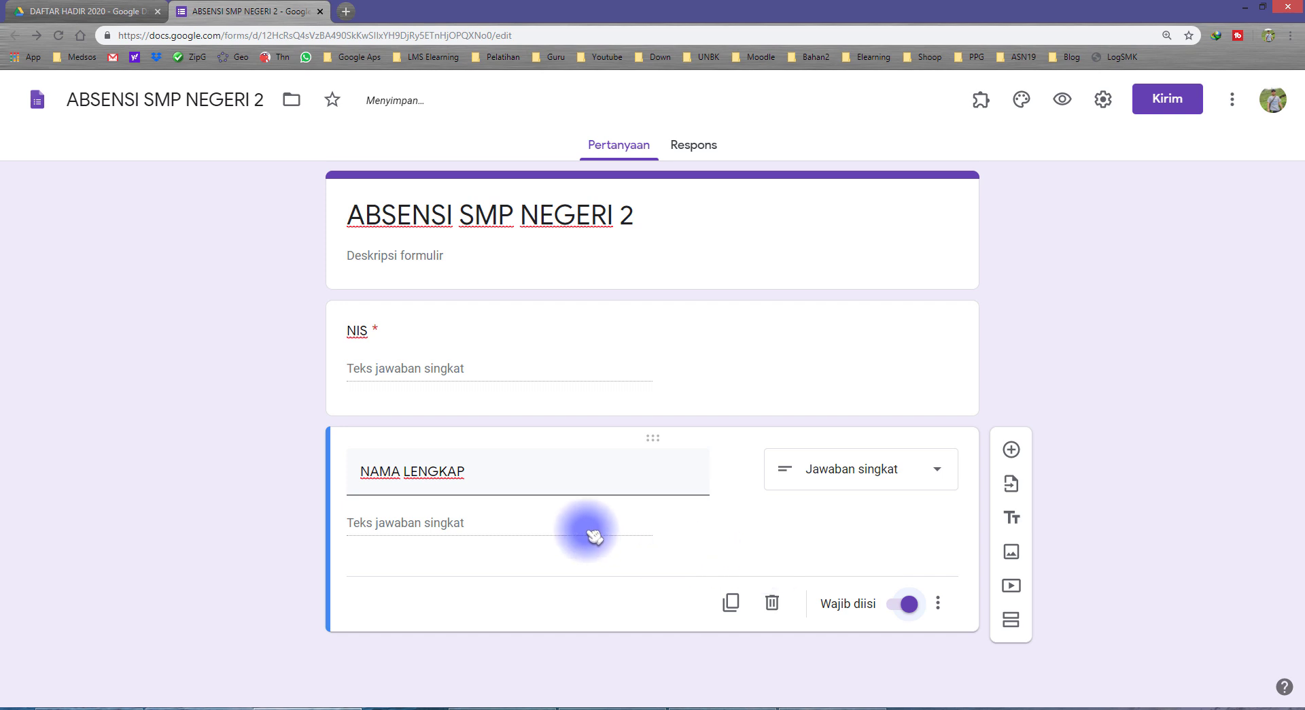
Add a required KELAS drop-down with options VII A, VII B and VII C
left_click(1011, 449)
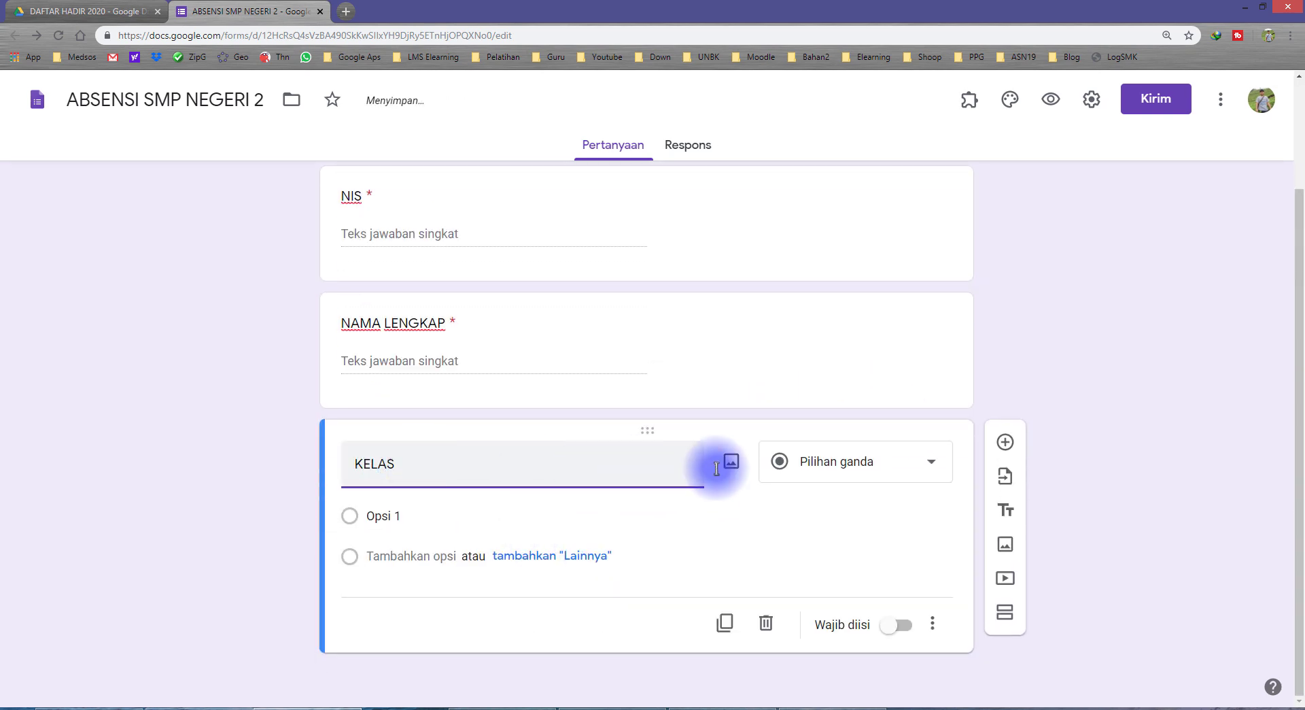
left_click(854, 472)
left_click(841, 383)
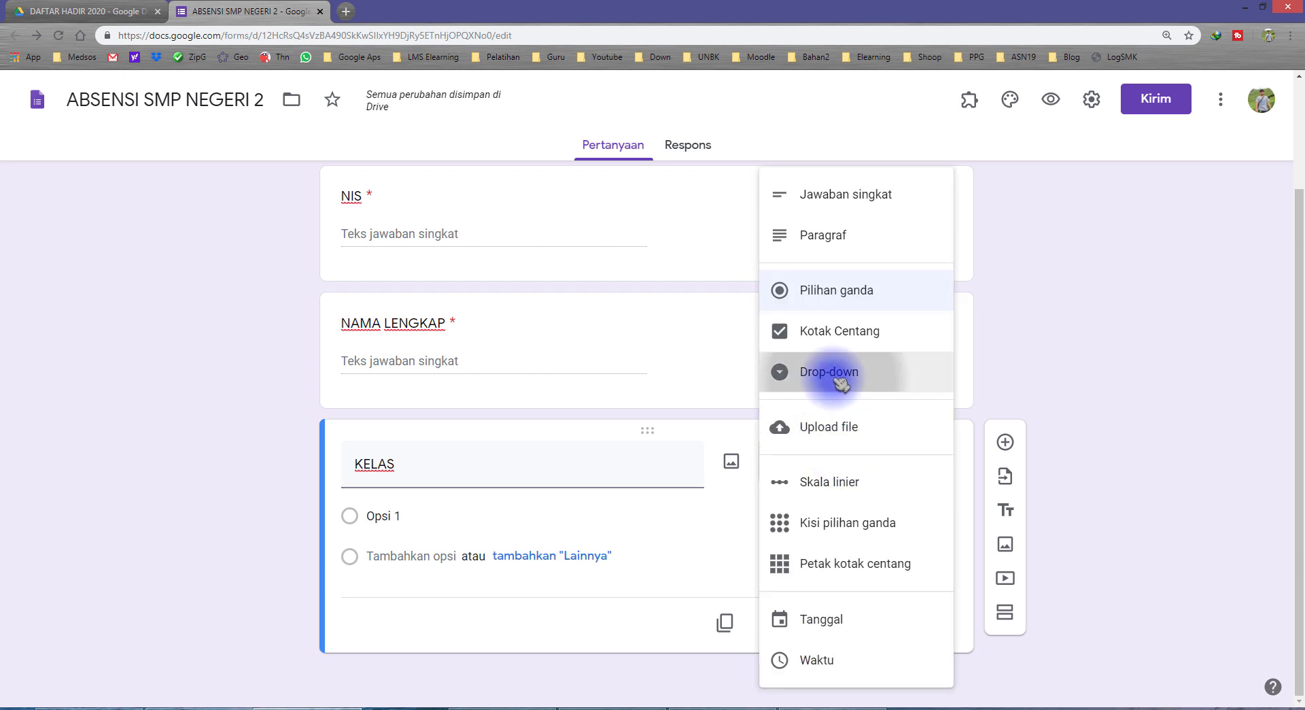
left_click(425, 521)
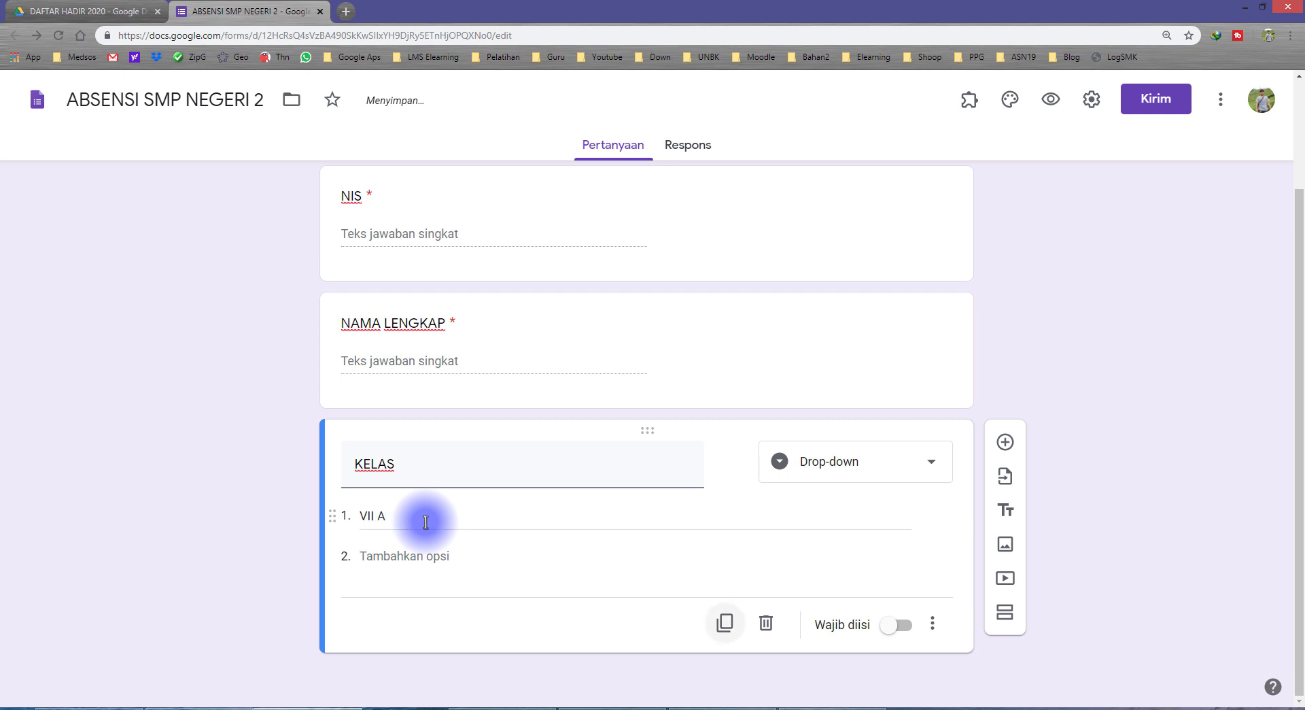
type("VII A")
left_click(407, 556)
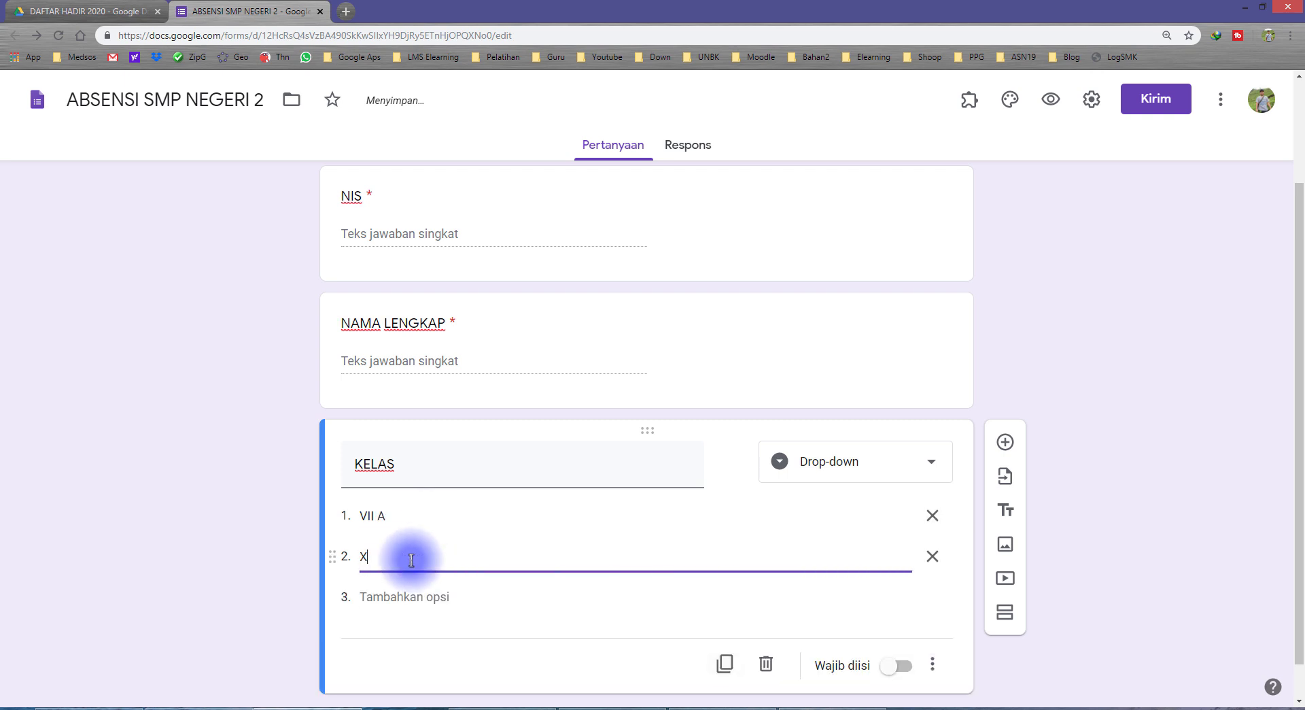
key("Tab")
key("Tab")
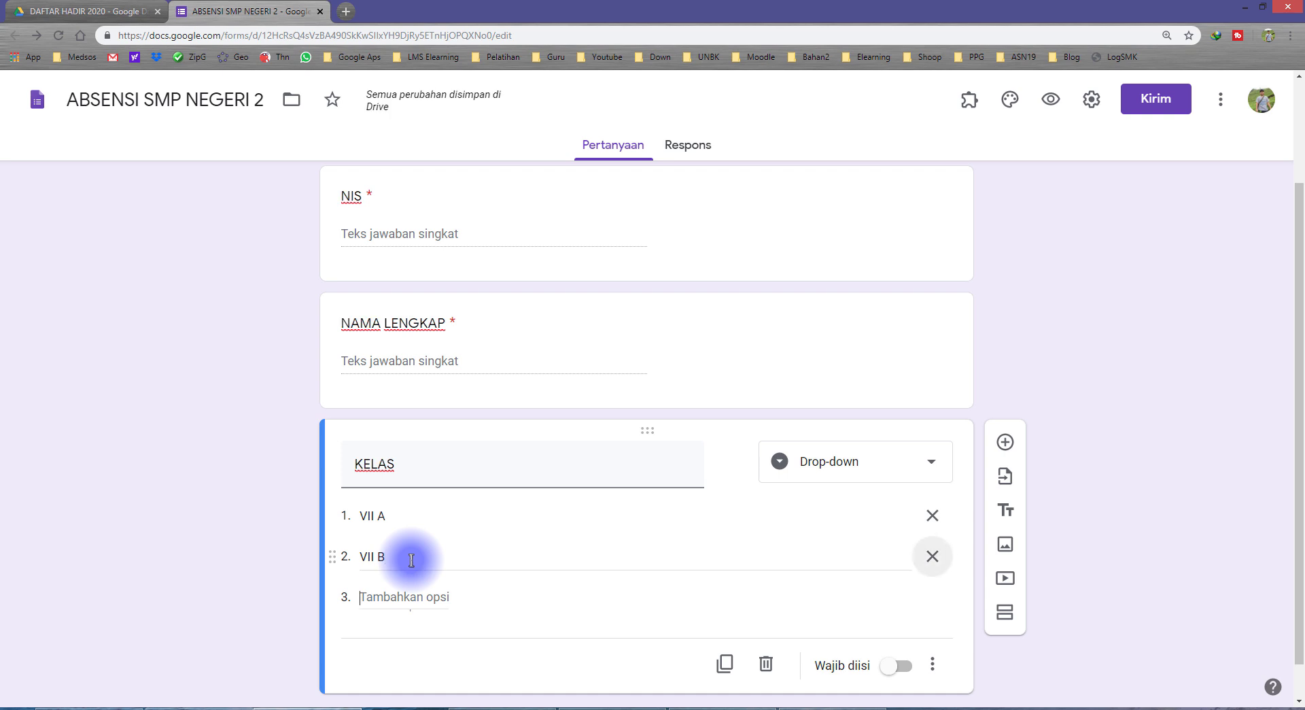
type("C")
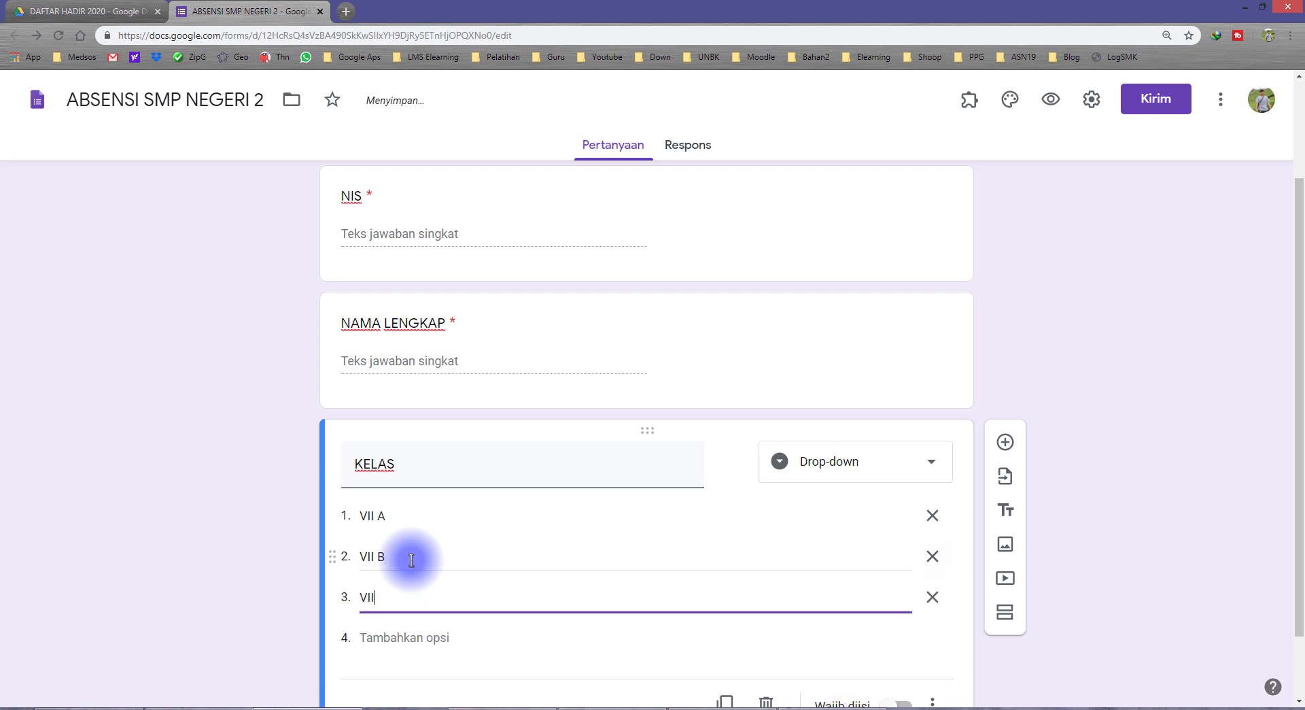
scroll(625, 591, "down", 2)
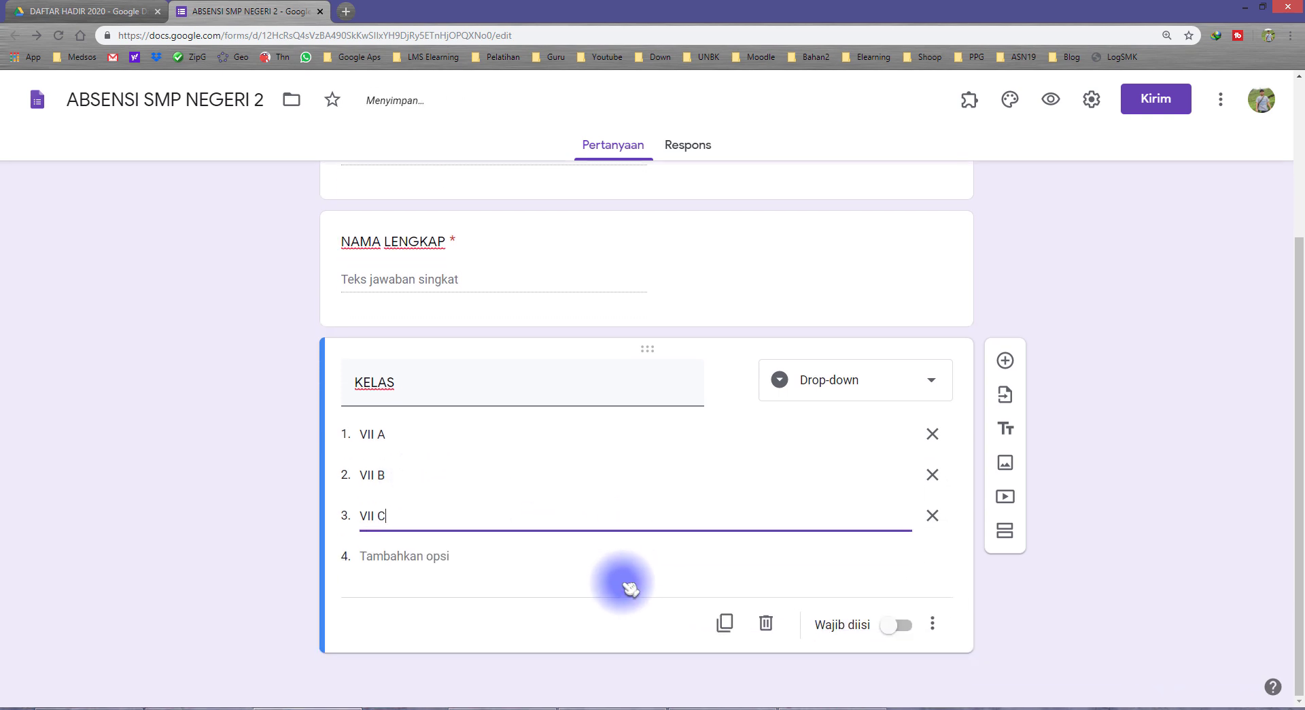
left_click(907, 629)
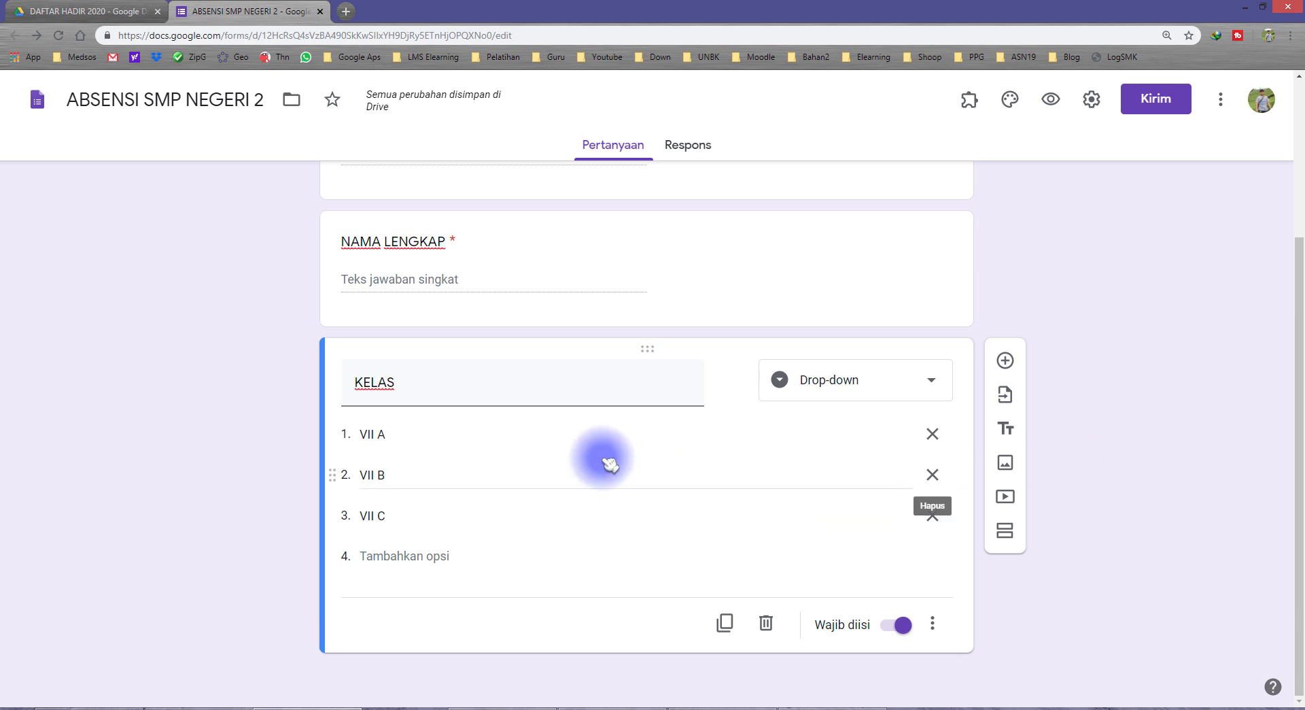
Review the NIS, NAMA LENGKAP and KELAS questions
scroll(550, 442, "up", 3)
left_click(387, 361)
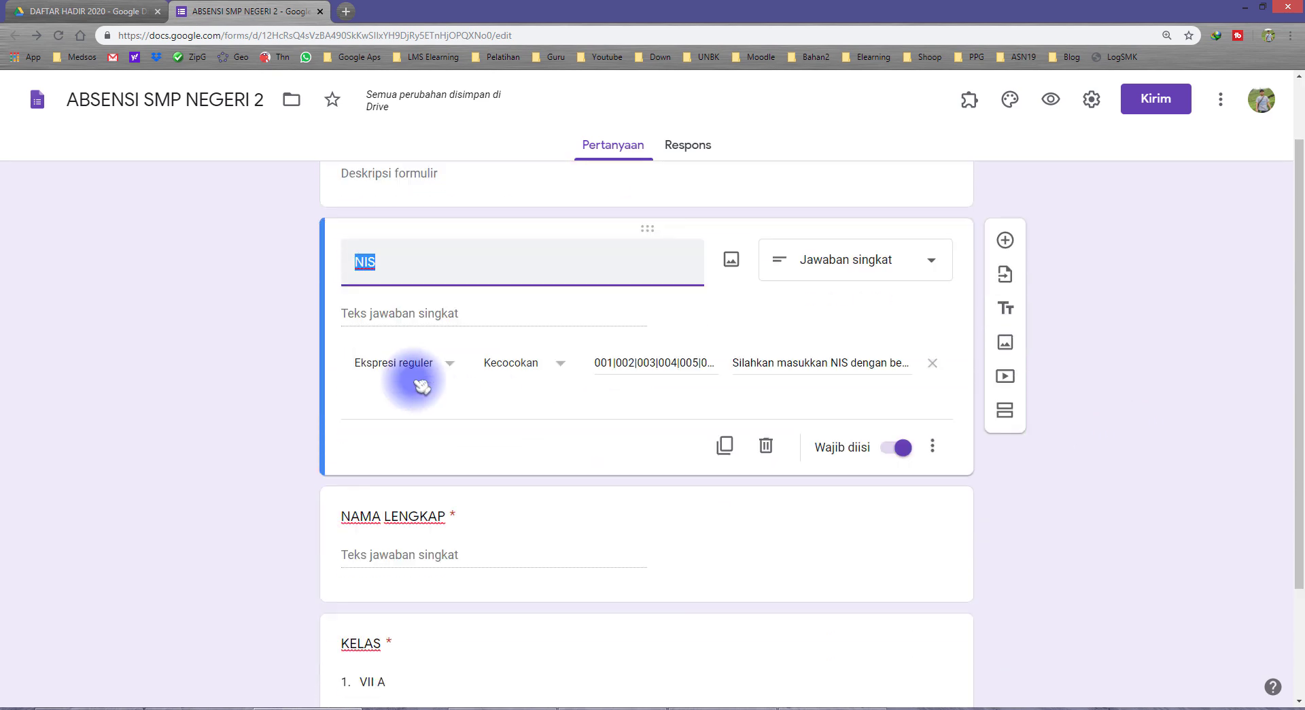
scroll(421, 407, "down", 2)
left_click(422, 431)
left_click(440, 498)
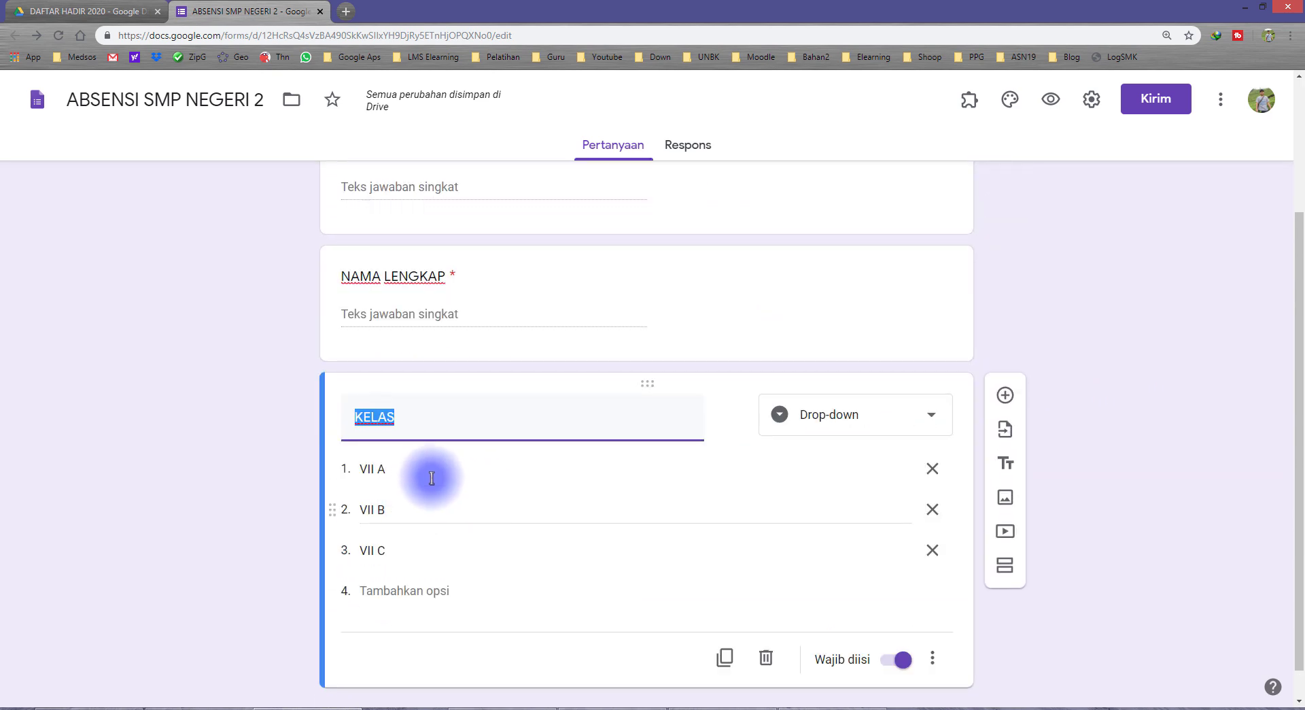
scroll(727, 513, "down", 1)
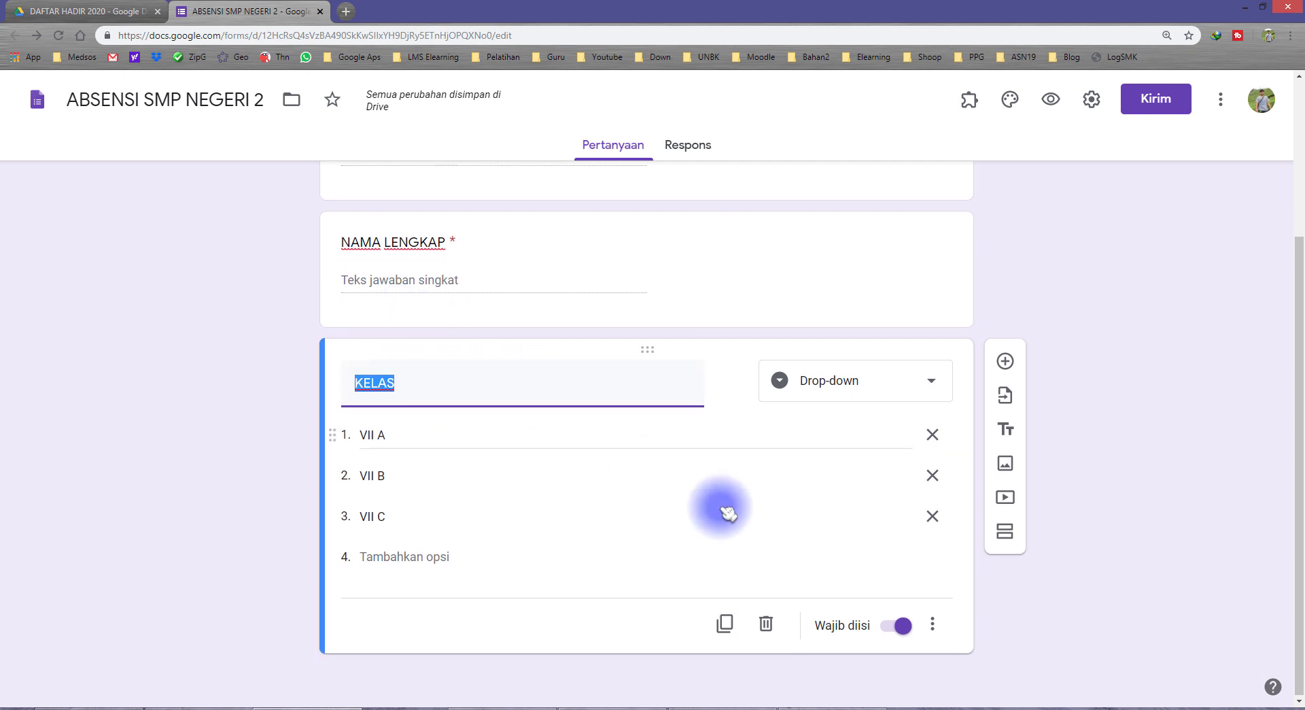
Add an ABSENSI multiple-choice question below KELAS with Datang and Pulang, marked required
left_click(1005, 361)
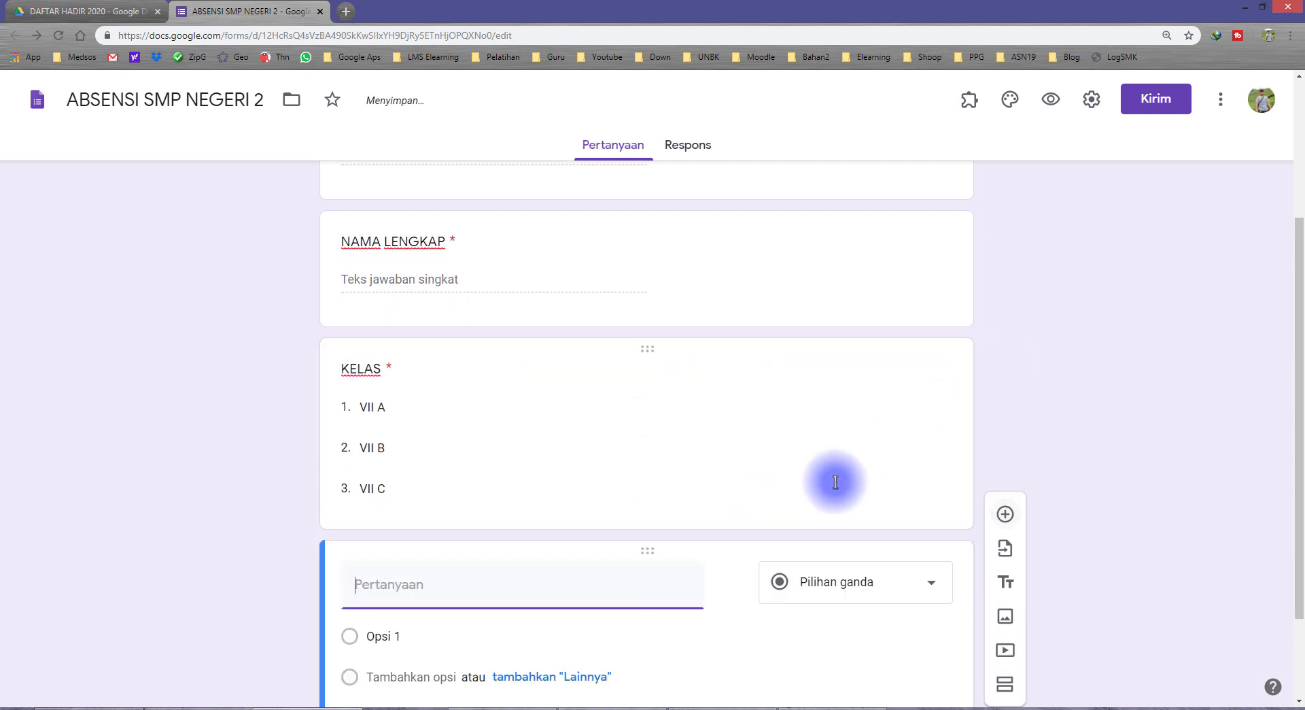
left_click(383, 475)
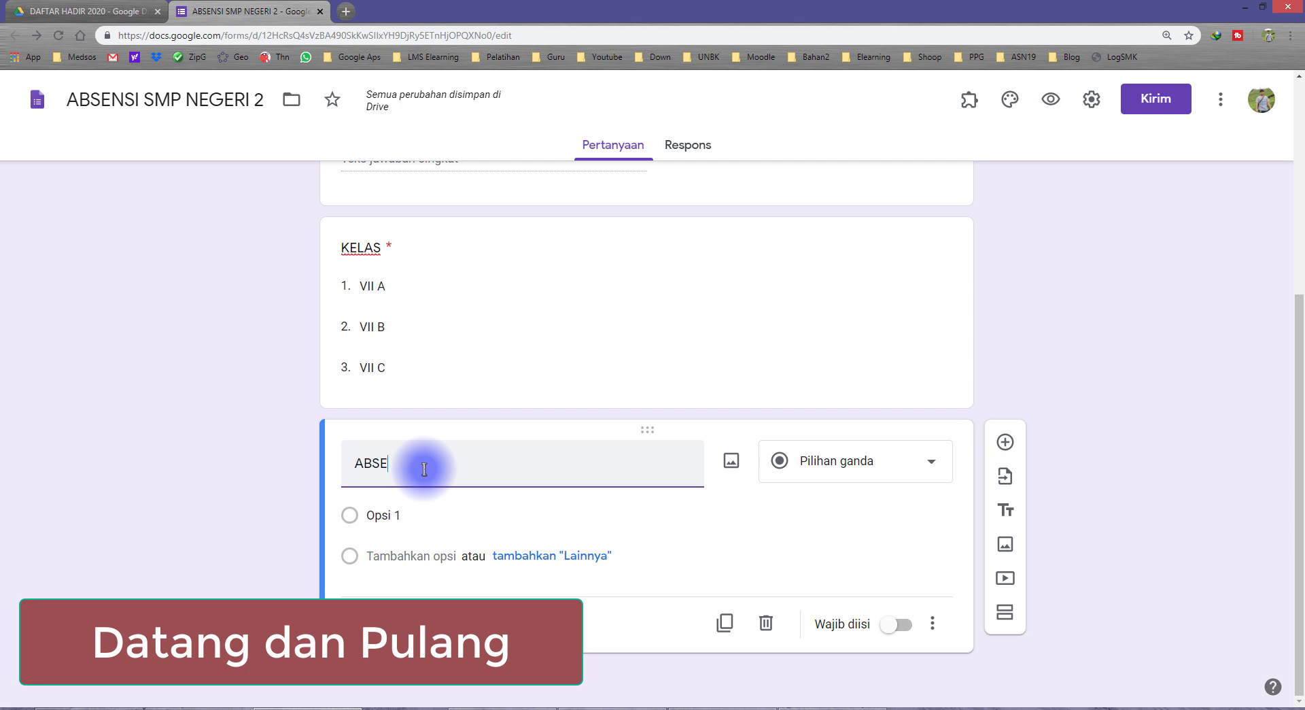
left_click(424, 510)
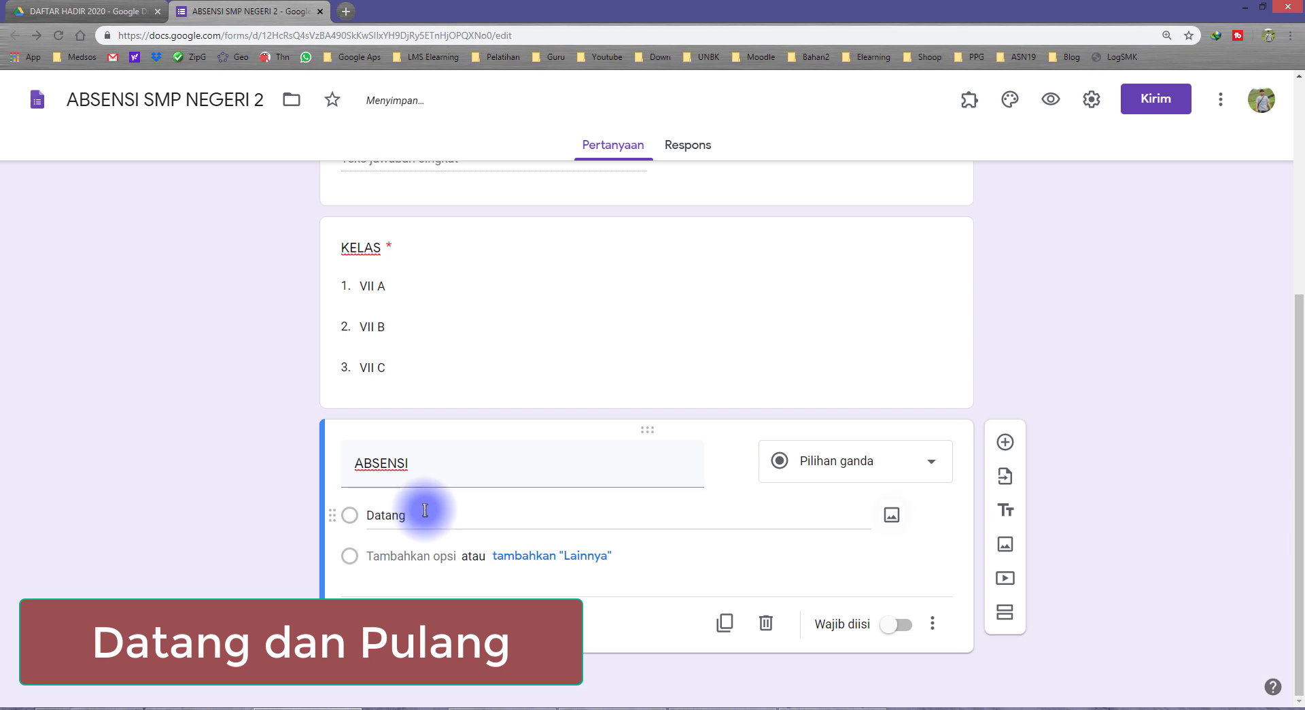
type("Pulang")
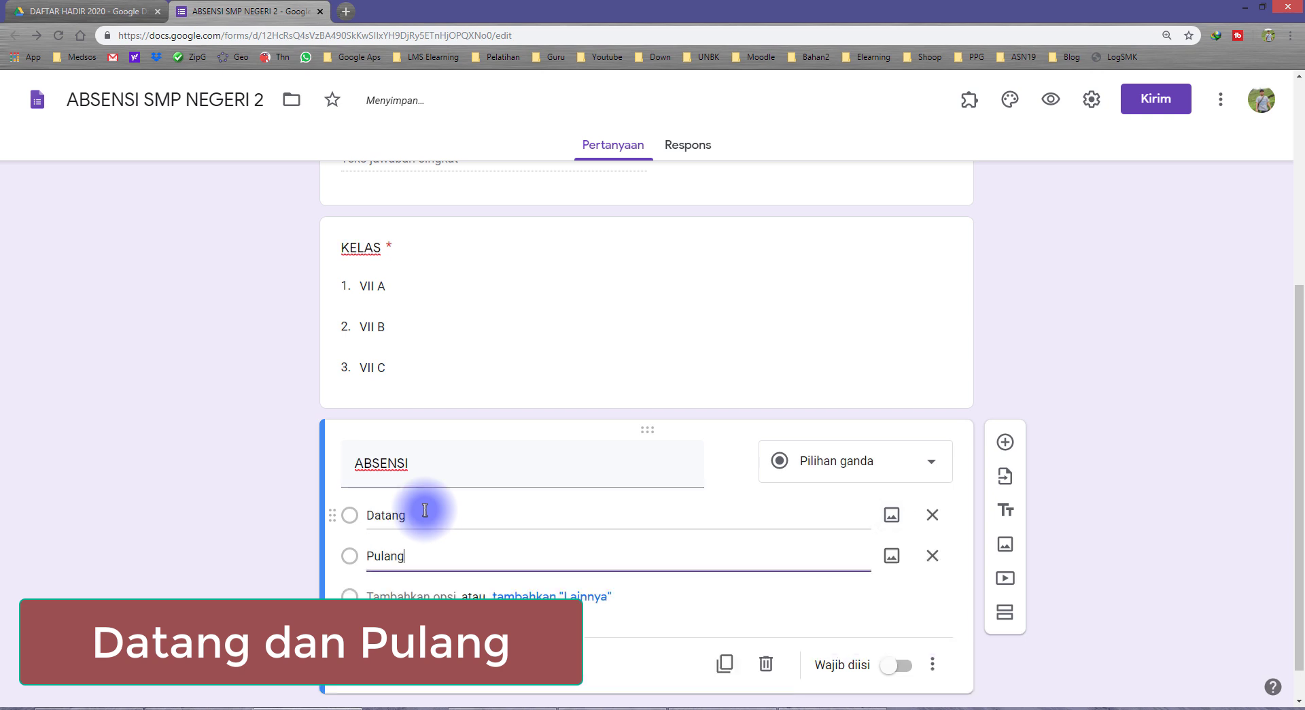
left_click(408, 515)
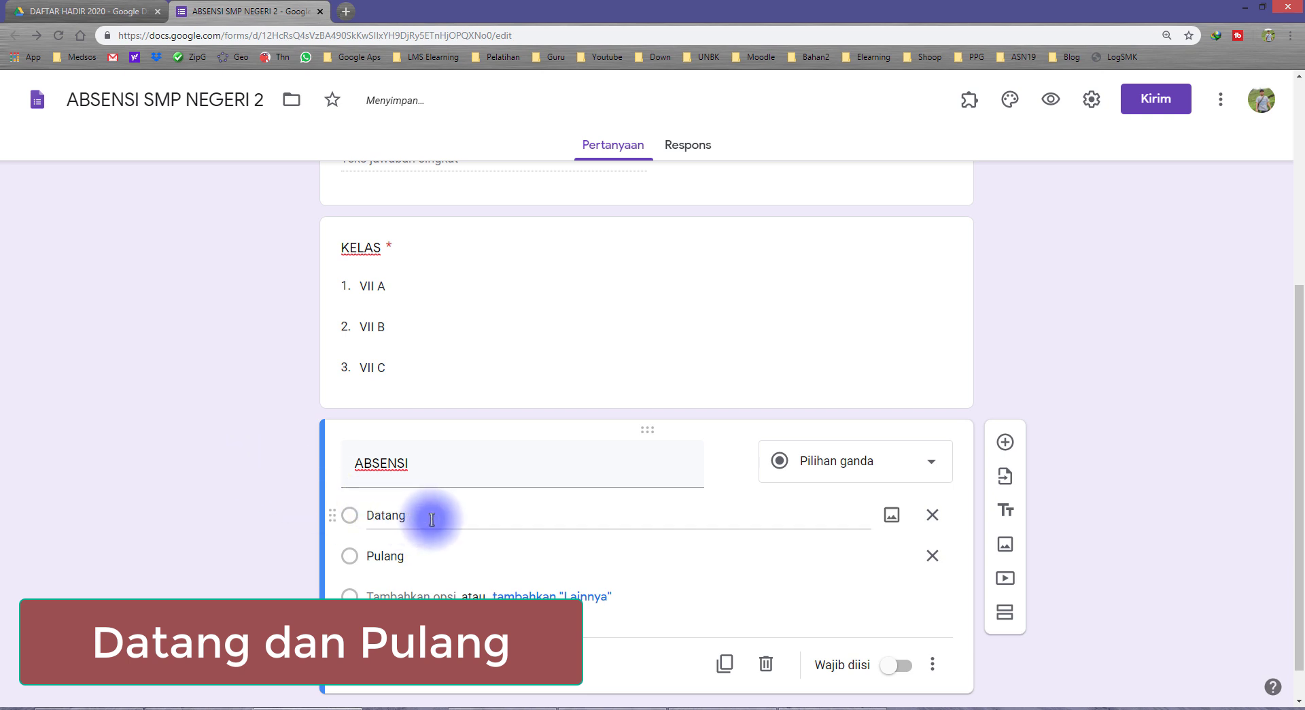
left_click(430, 555)
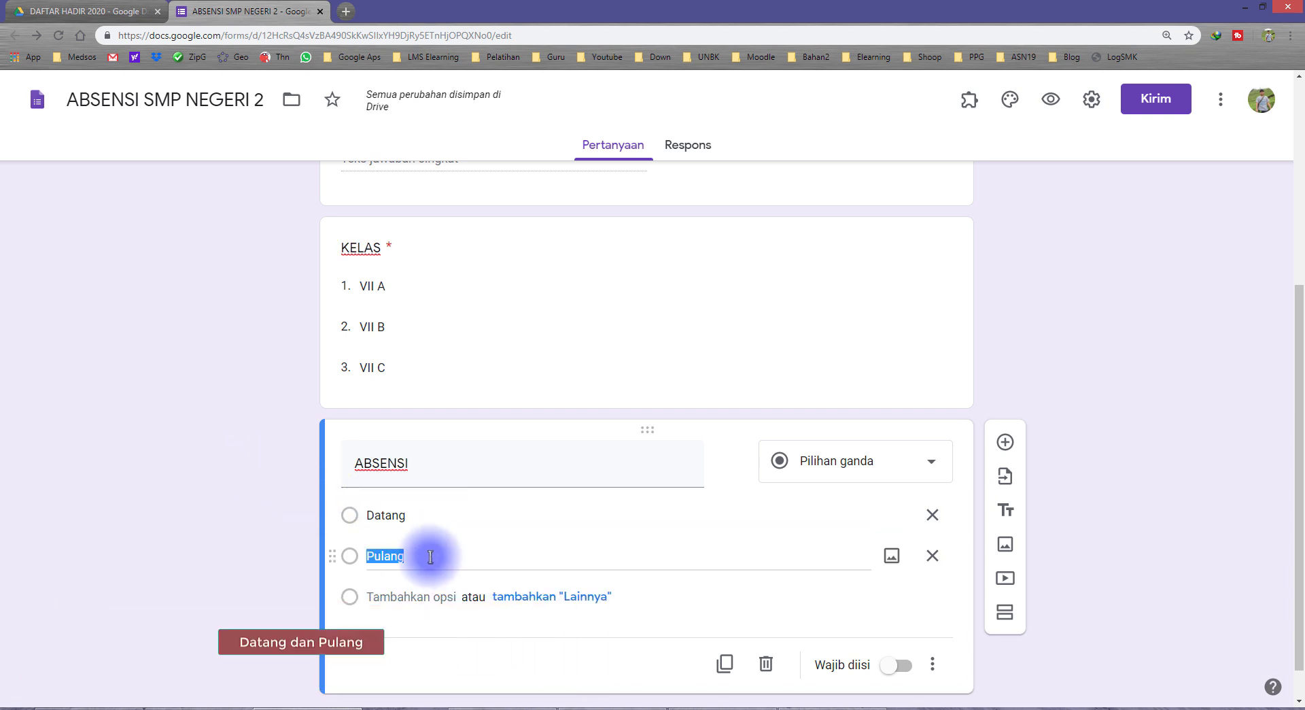
left_click(238, 535)
left_click(897, 665)
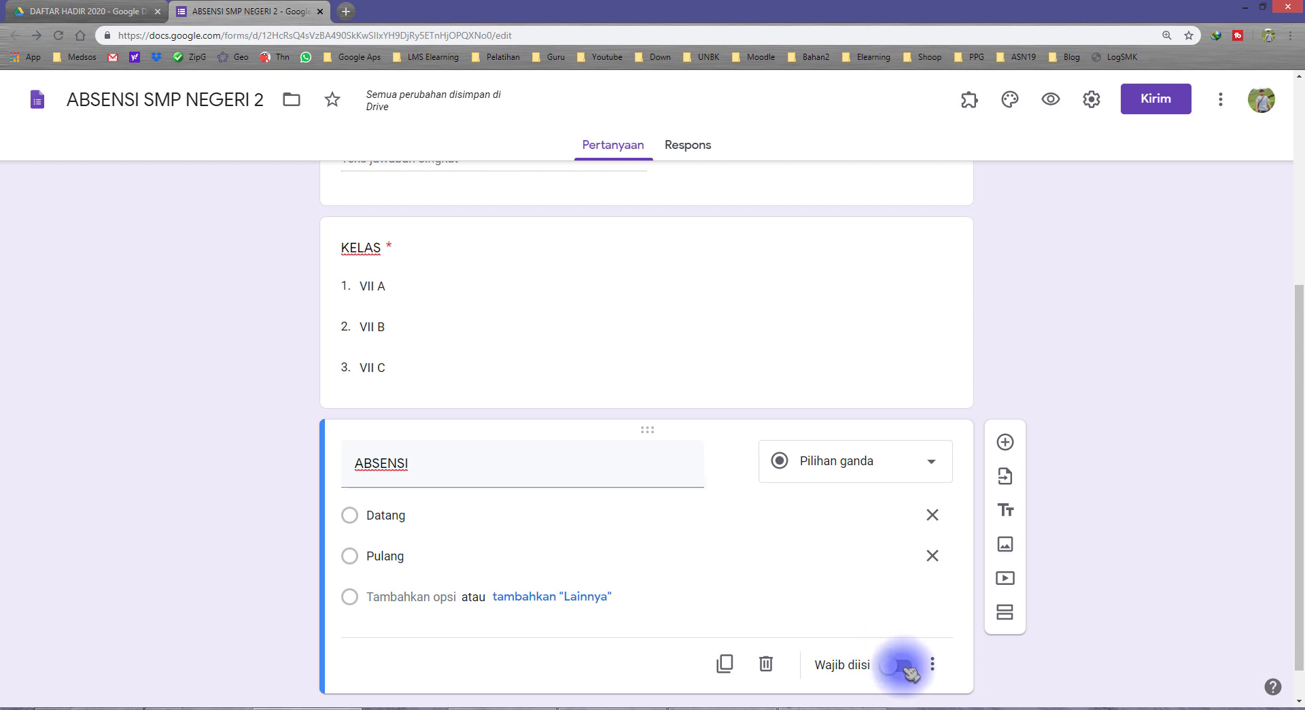
Scroll through and review the NAMA LENGKAP, NIS and ABSENSI questions
scroll(927, 529, "down", 2)
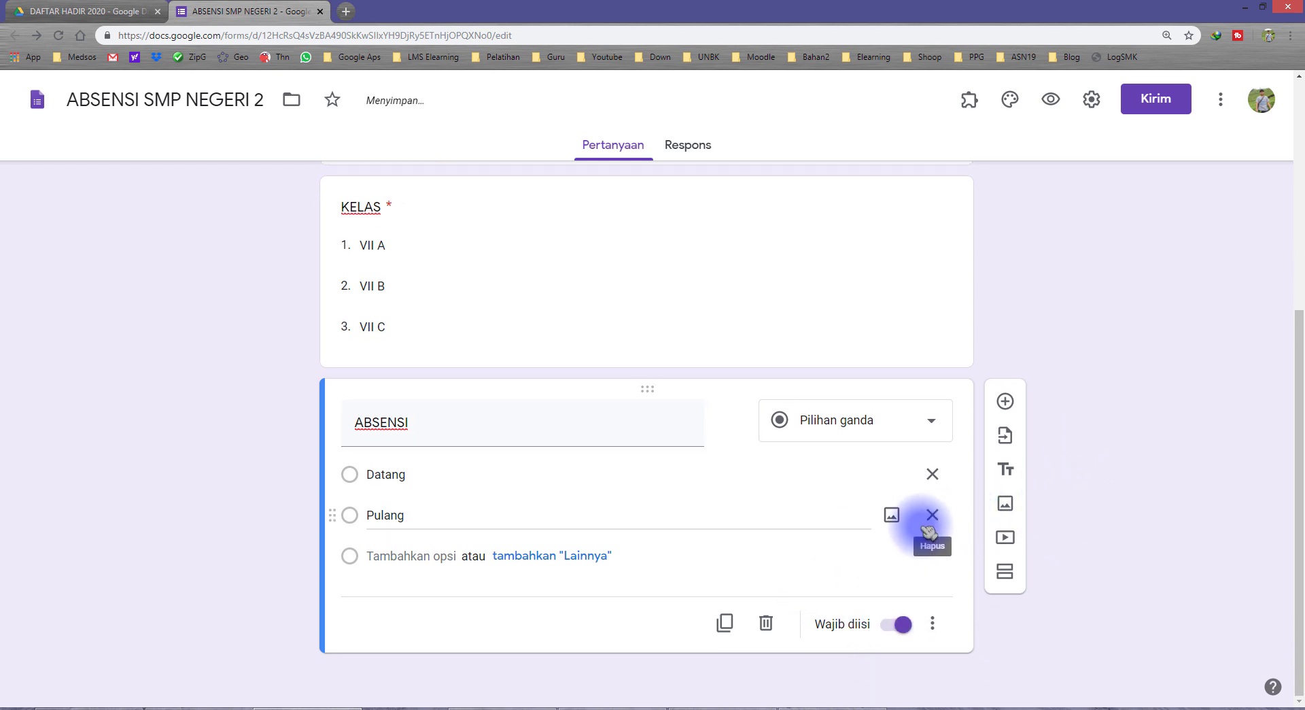
scroll(921, 525, "up", 5)
scroll(670, 504, "down", 4)
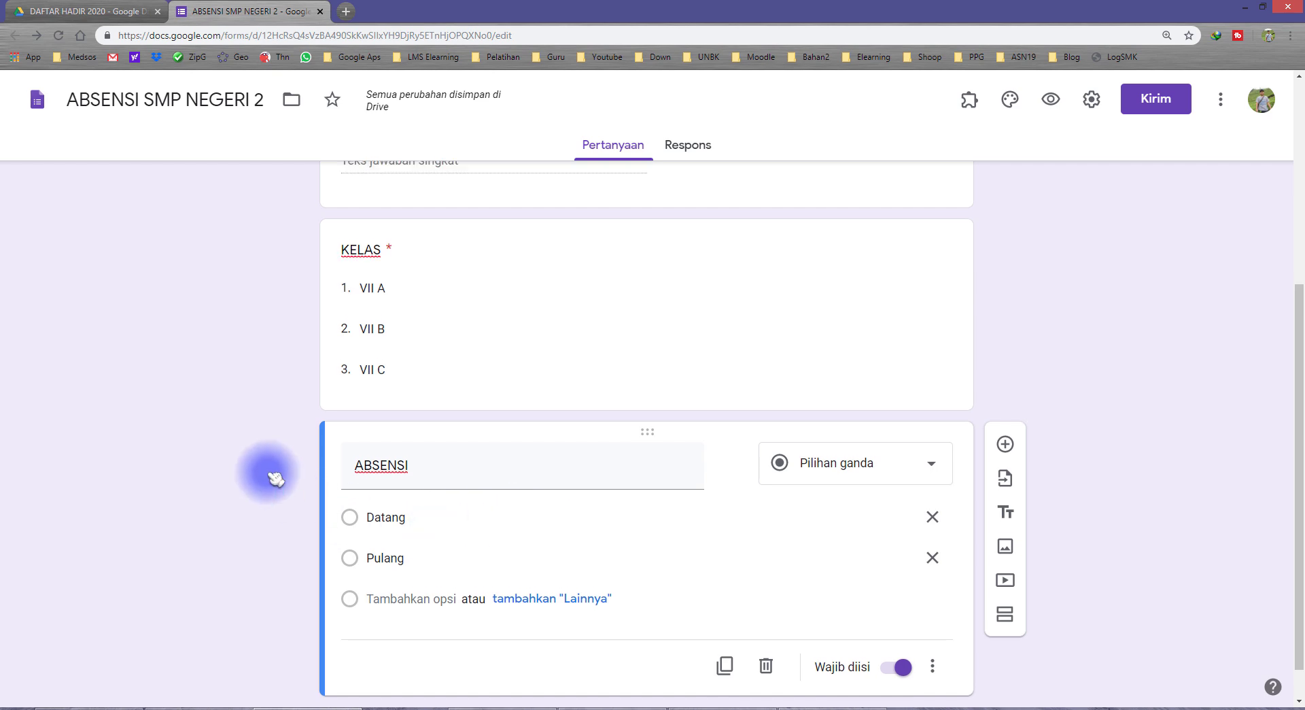
scroll(330, 426, "up", 5)
scroll(314, 452, "down", 5)
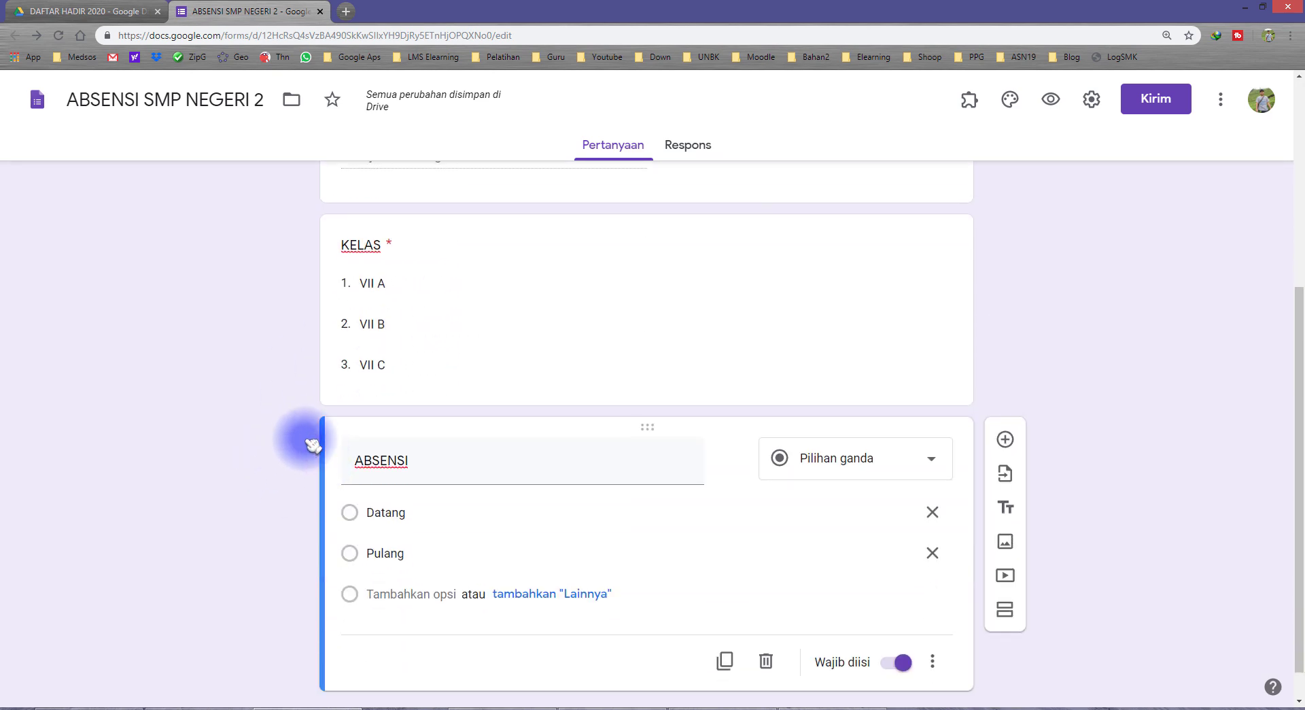
scroll(337, 415, "up", 5)
left_click(392, 497)
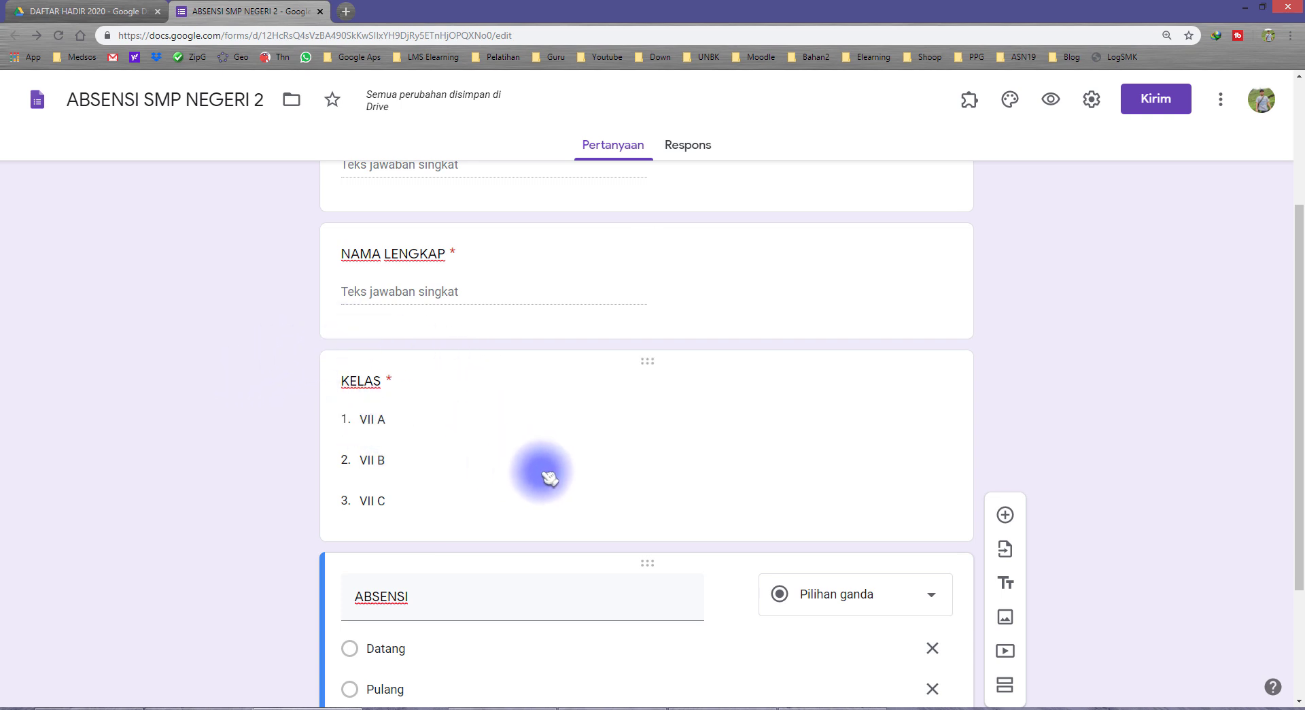
scroll(435, 404, "up", 3)
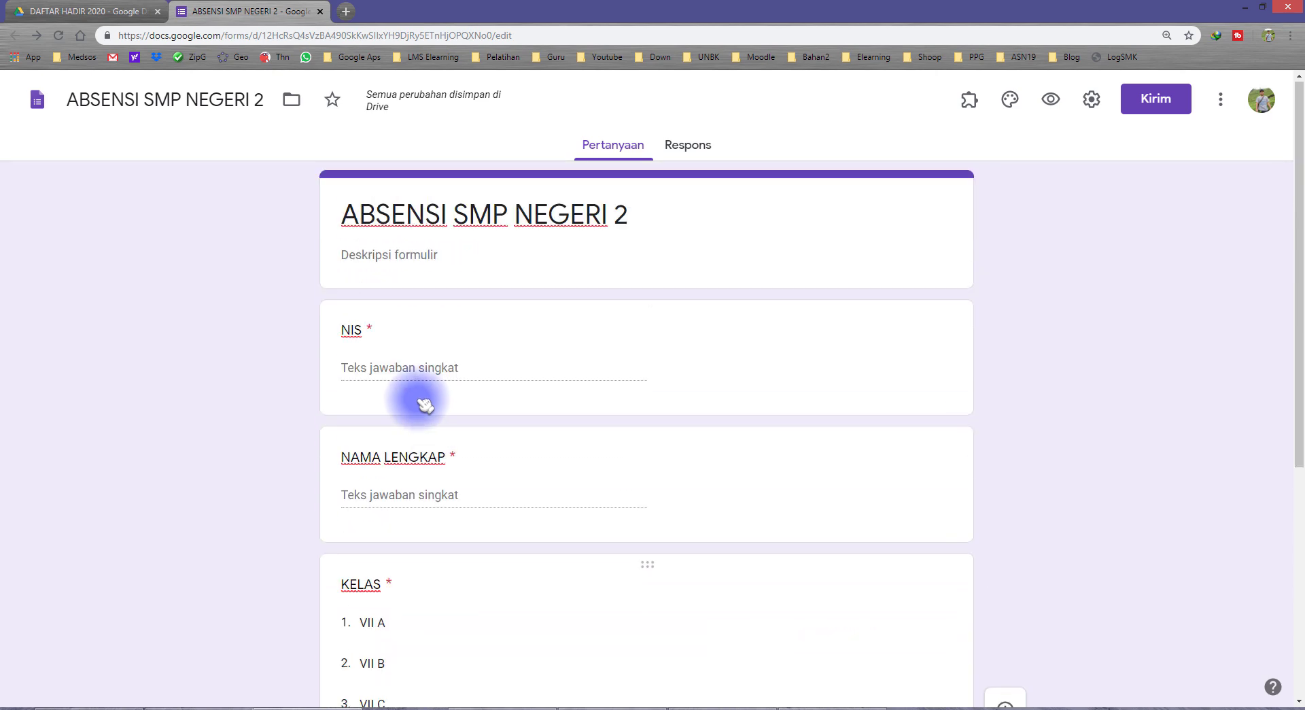
left_click(335, 373)
scroll(409, 500, "down", 5)
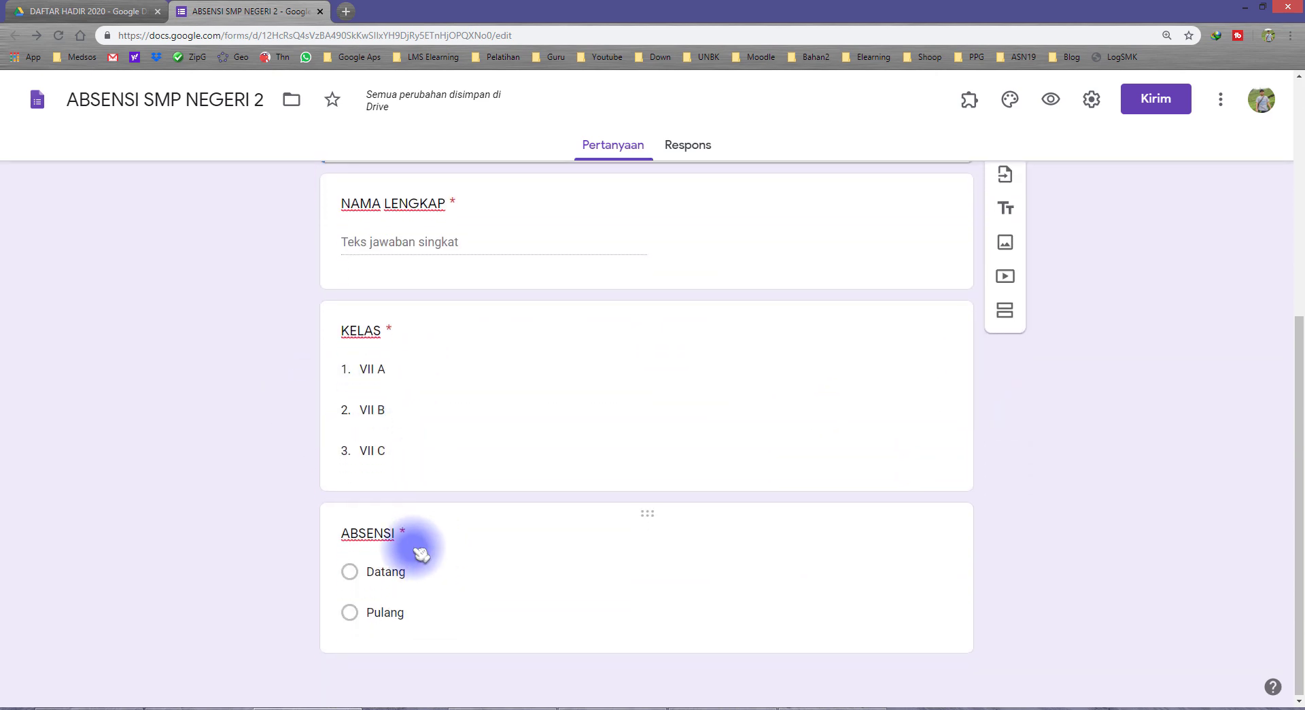
left_click(416, 544)
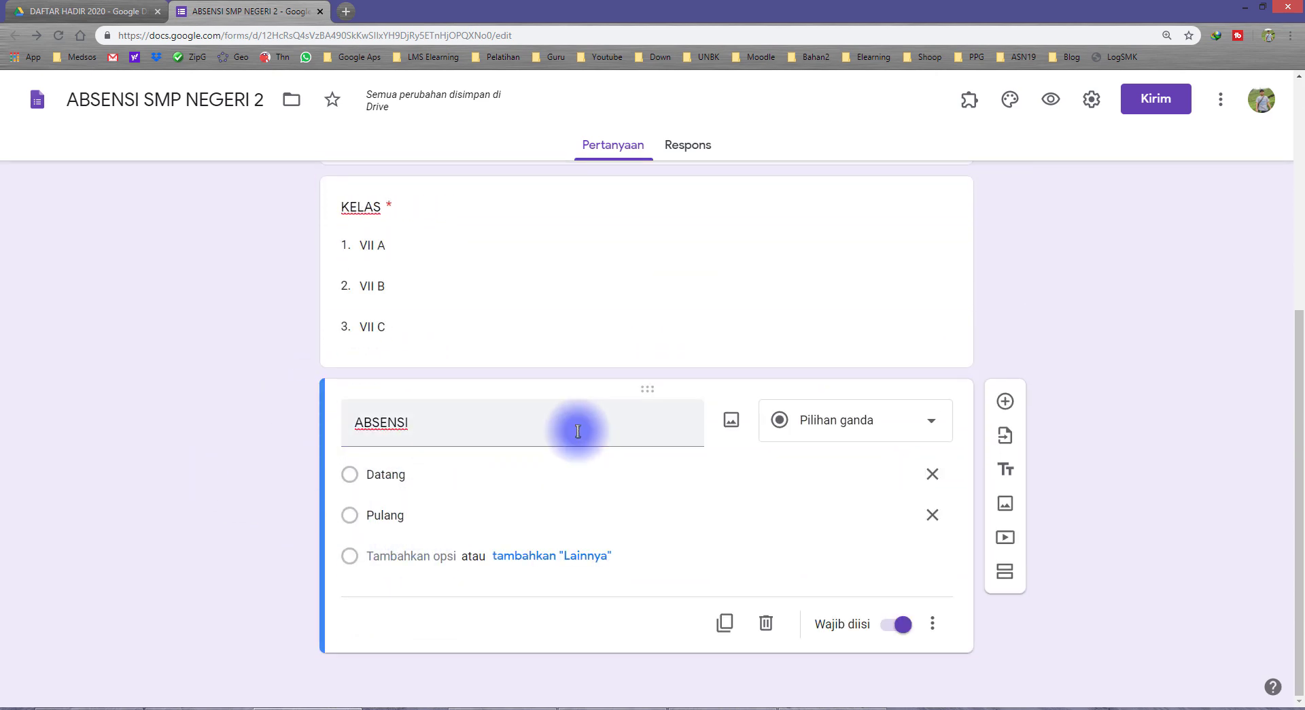
scroll(571, 430, "up", 5)
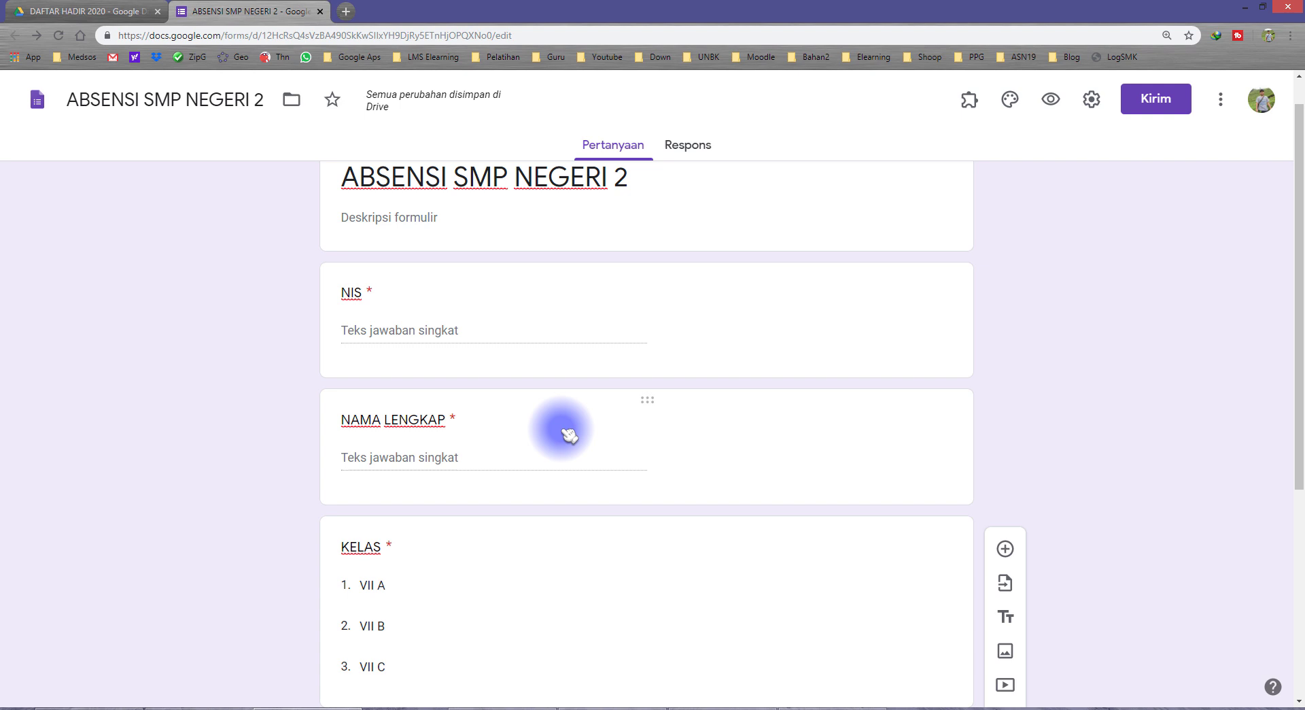
Open the form's Presentation settings and look over the confirmation message
left_click(1094, 106)
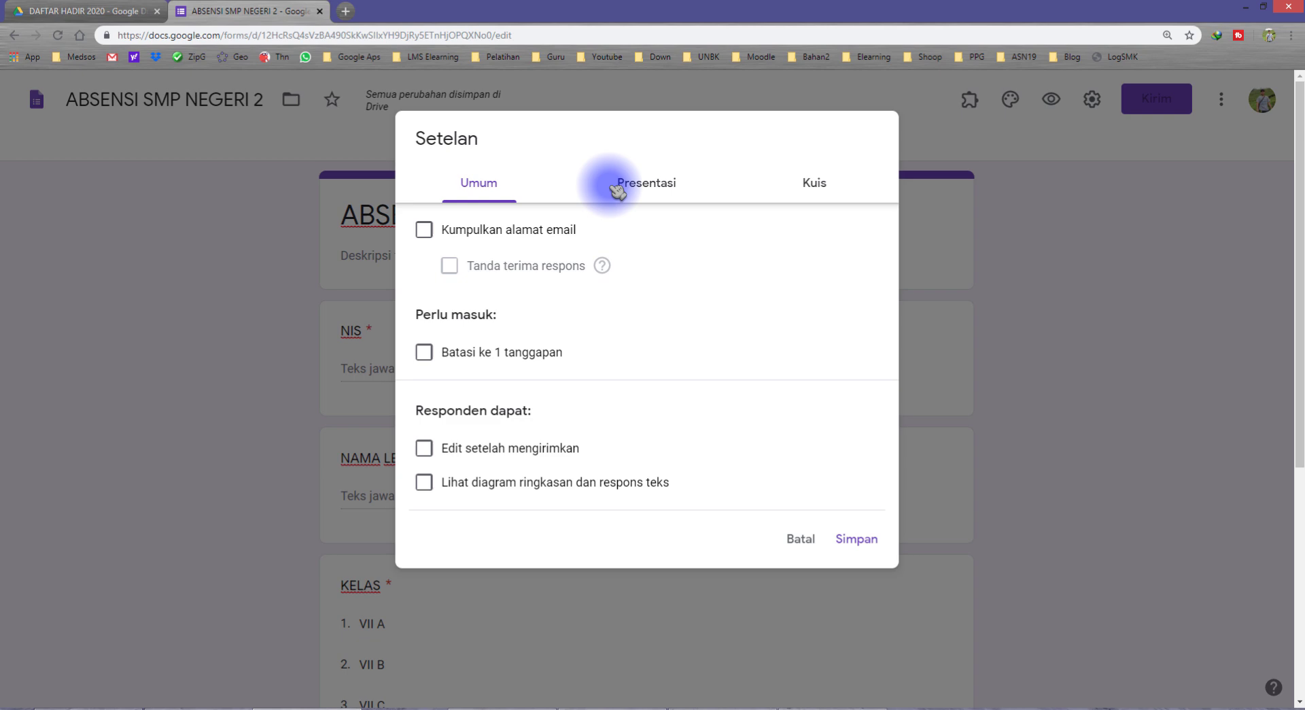
left_click(645, 189)
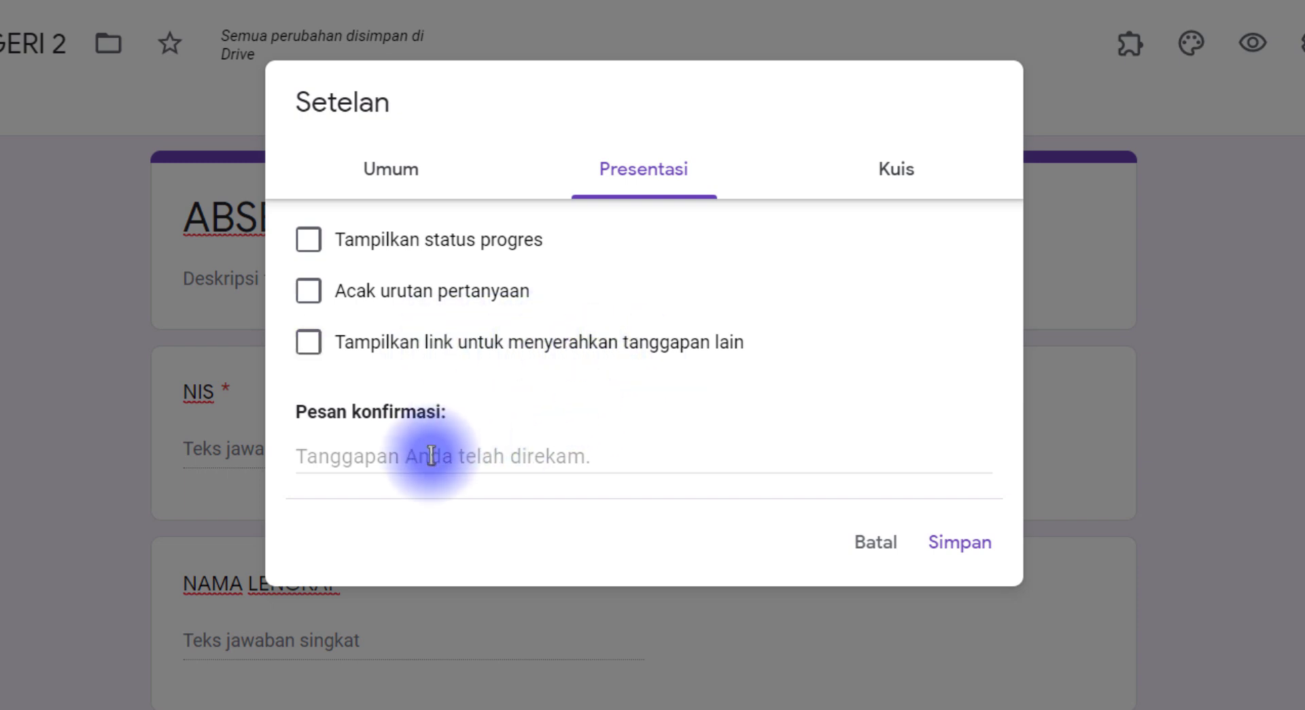
left_click(398, 454)
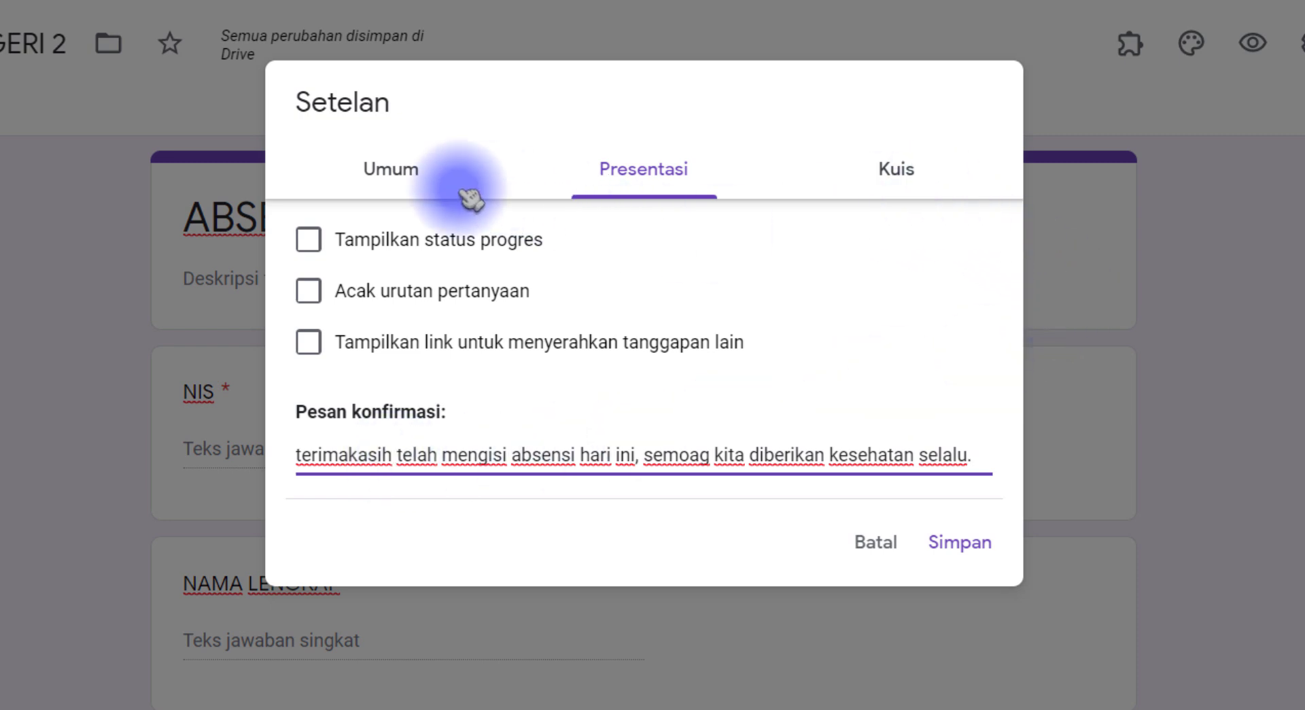
left_click(403, 173)
left_click(649, 173)
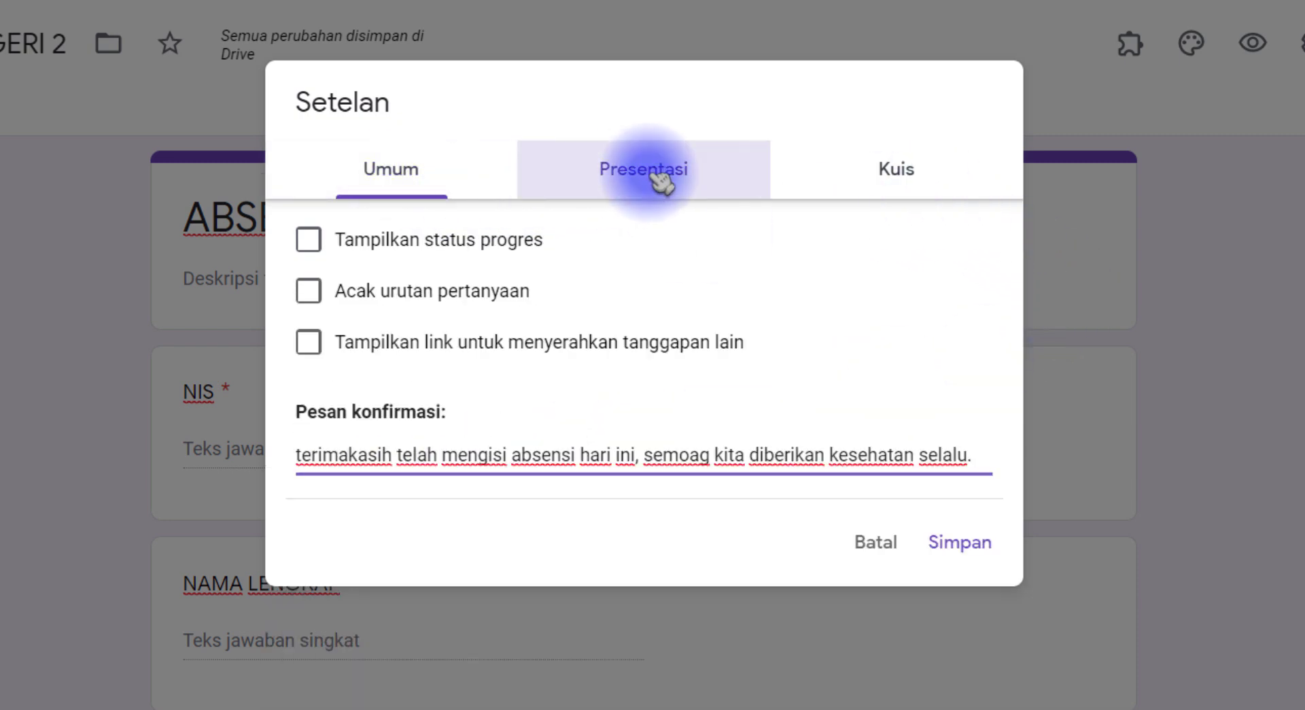
Change 'terimakasih' to 'Terimakasih' in the confirmation message and save the settings
left_click(553, 457)
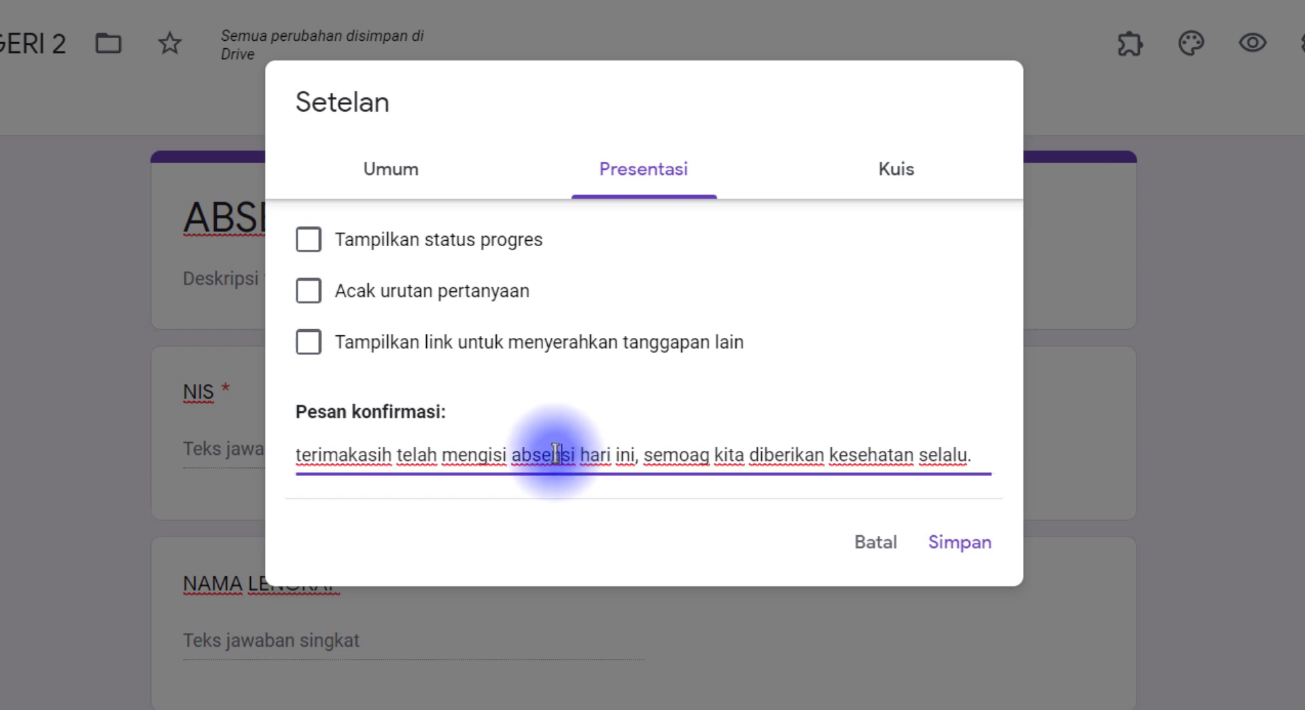
left_click(305, 458)
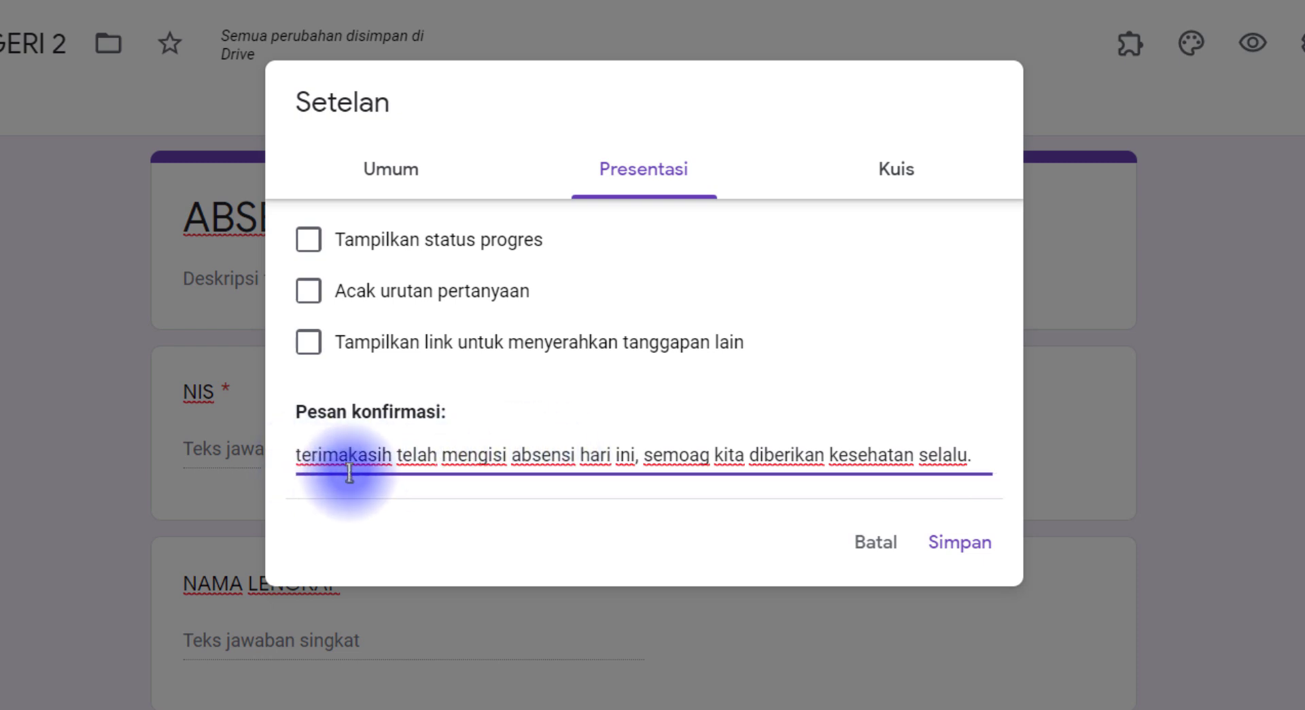
key("BackSpace")
type("T")
left_click(832, 192)
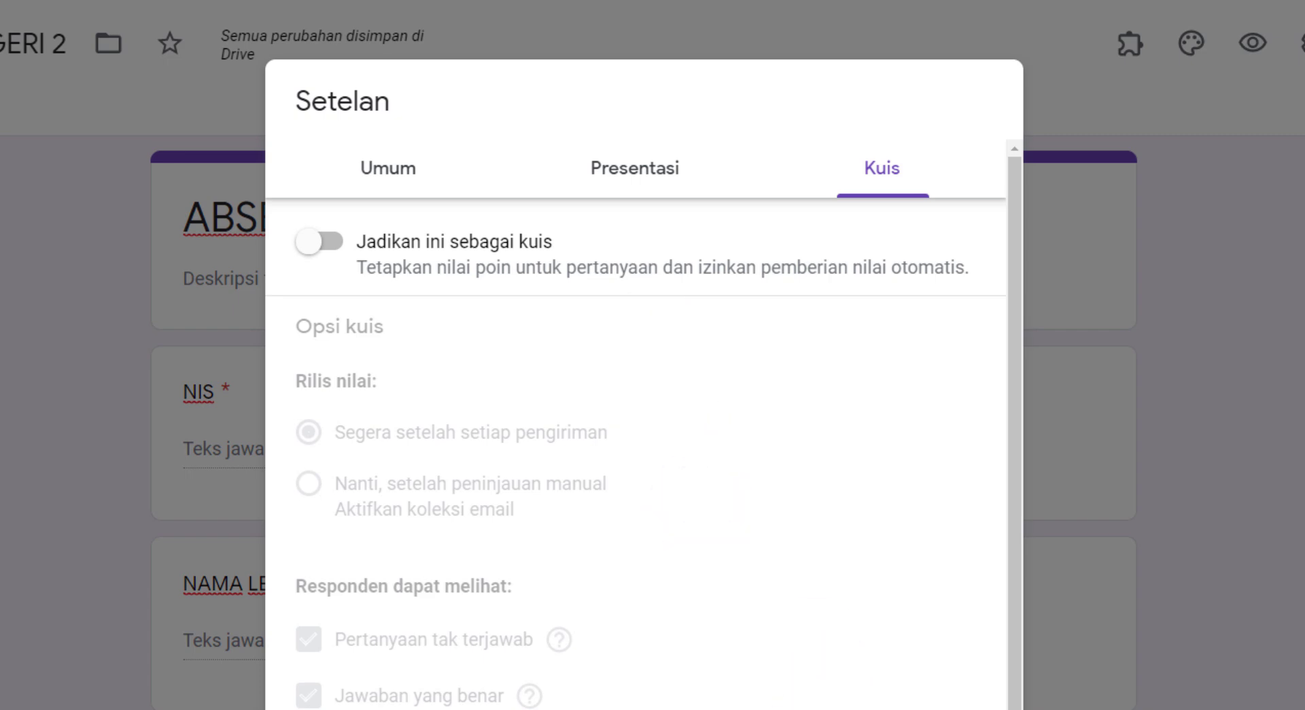
left_click(959, 709)
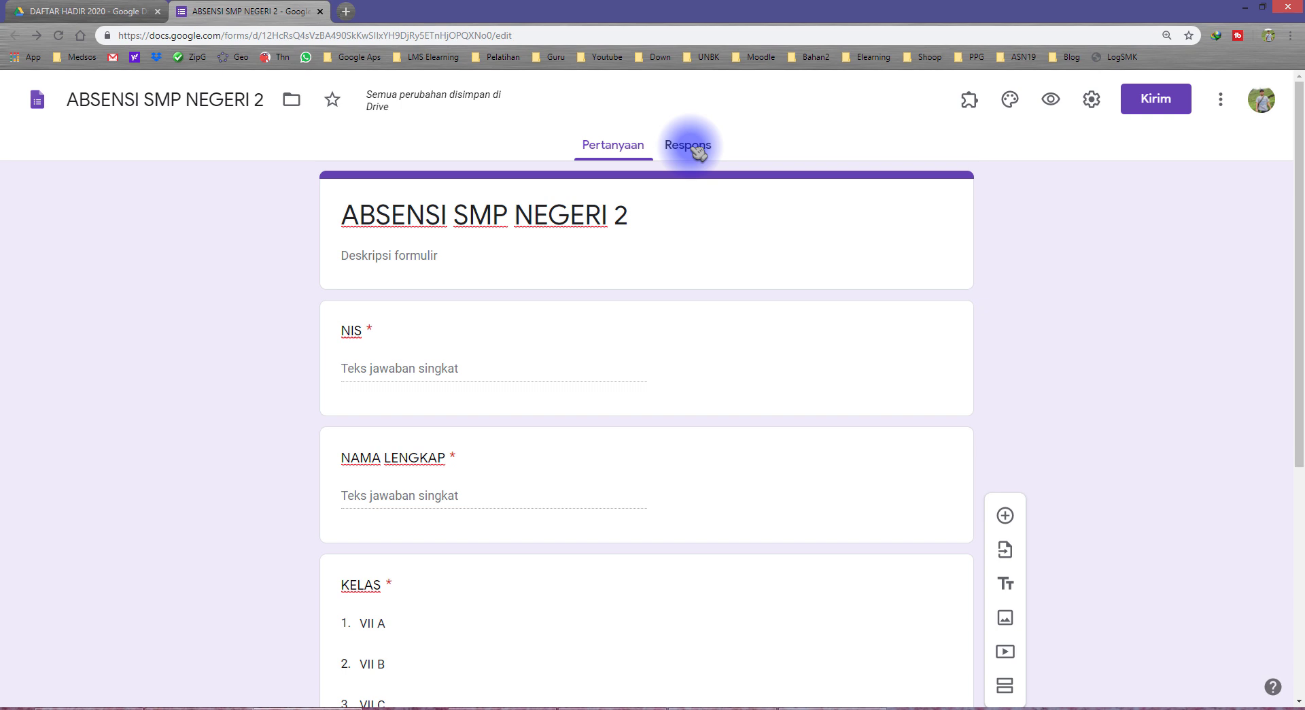
Show the form's Respons view, which still shows 0 tanggapan
left_click(688, 145)
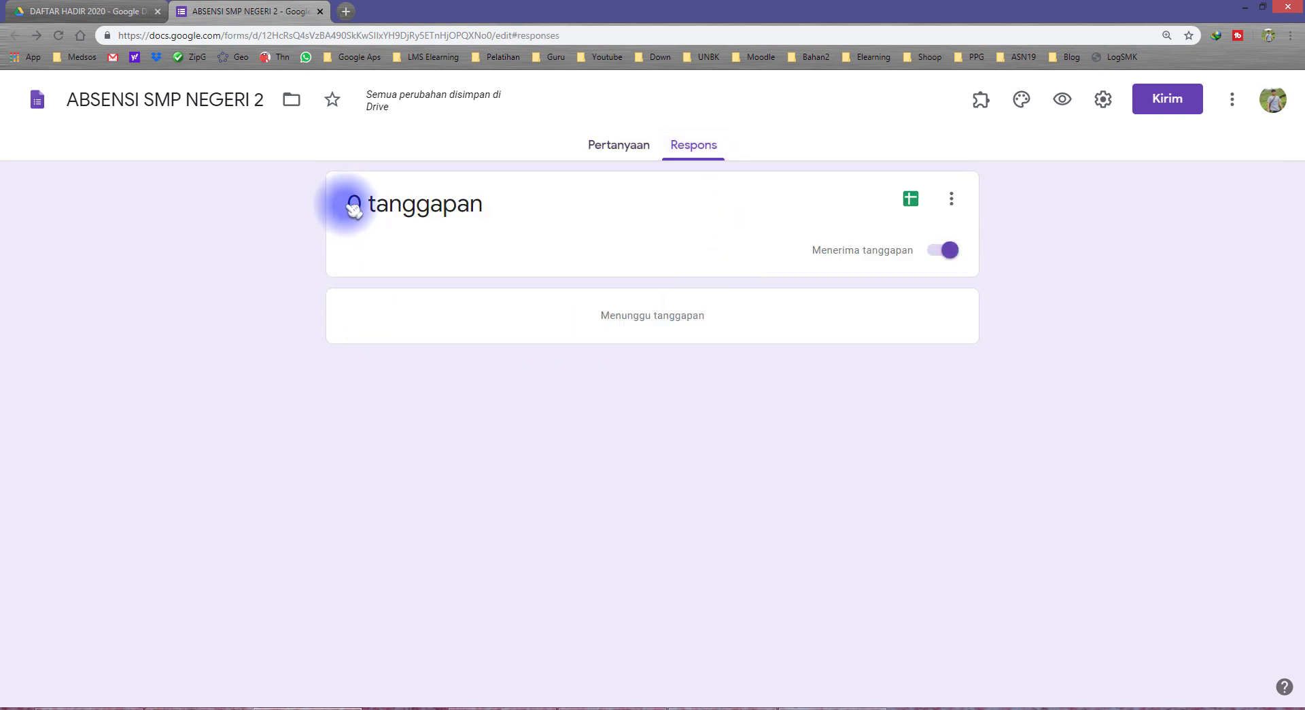
left_click_drag(353, 207, 495, 213)
left_click(499, 225)
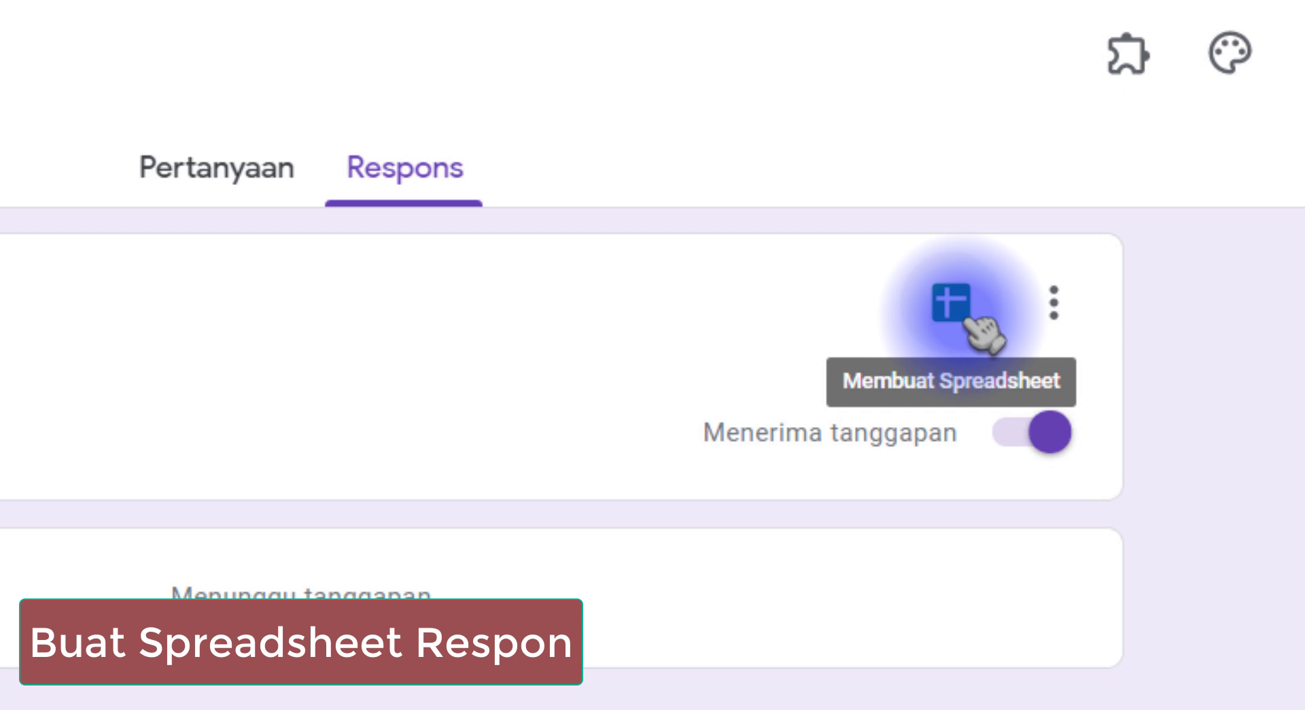
Create a new response spreadsheet with the default name ABSENSI SMP NEGERI 2 (Respons)
left_click(955, 319)
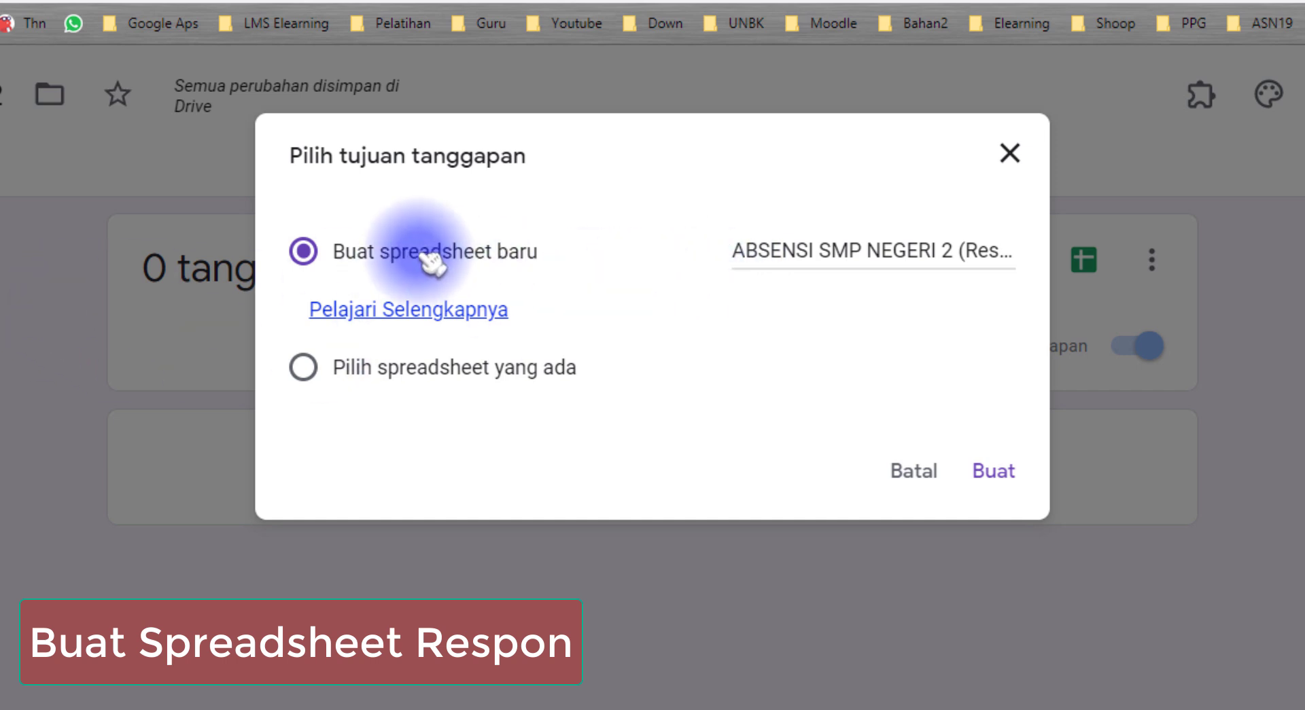
left_click(737, 253)
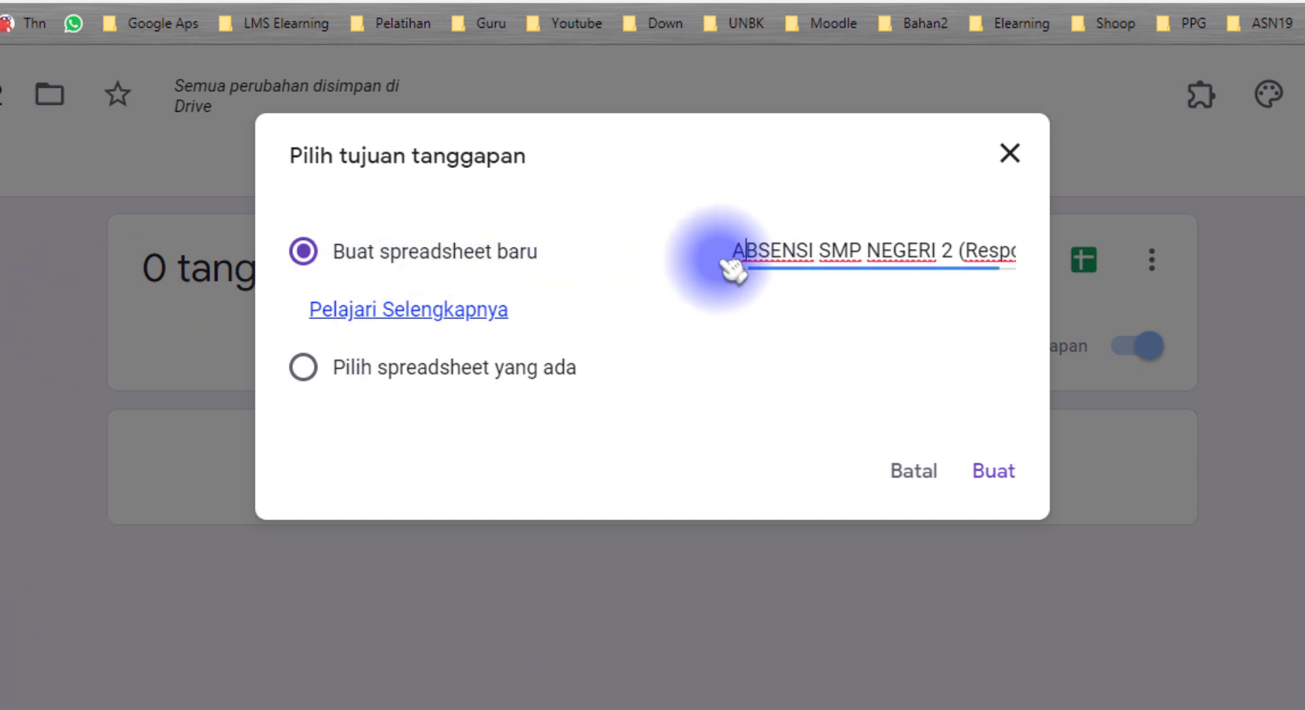
left_click_drag(733, 253, 1086, 271)
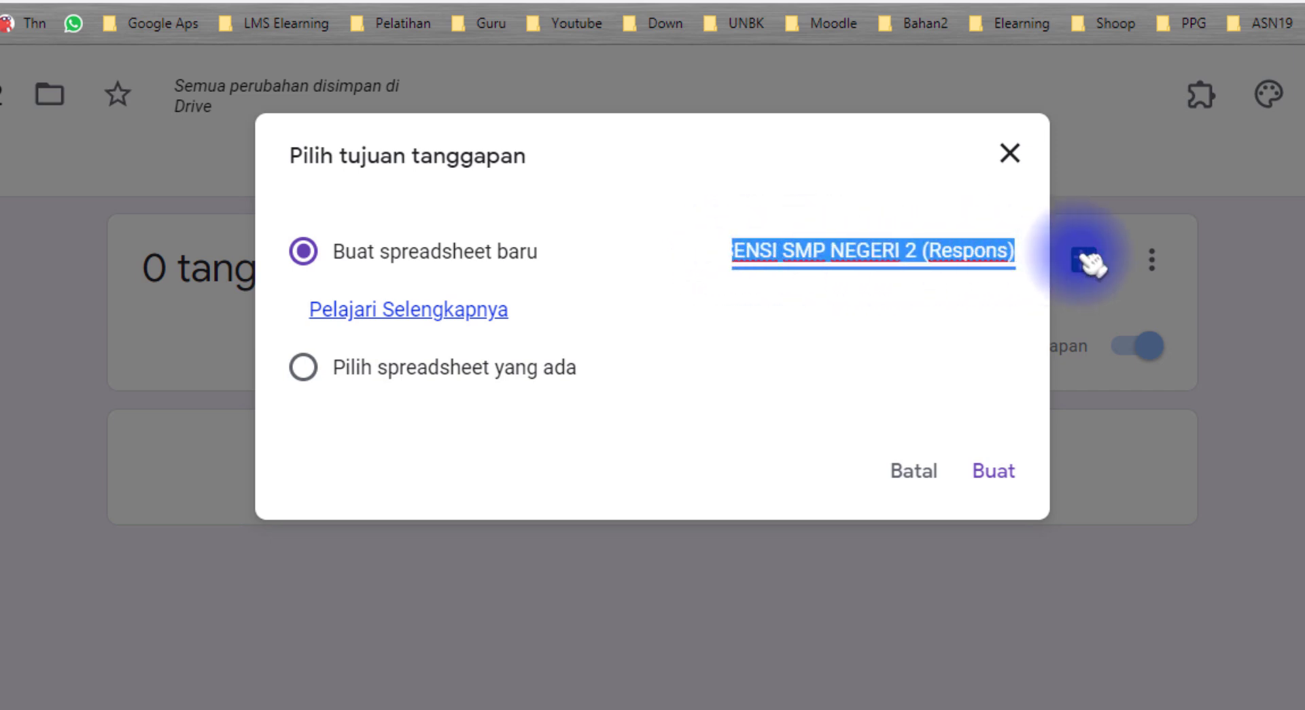
left_click(907, 251)
left_click_drag(860, 250, 995, 253)
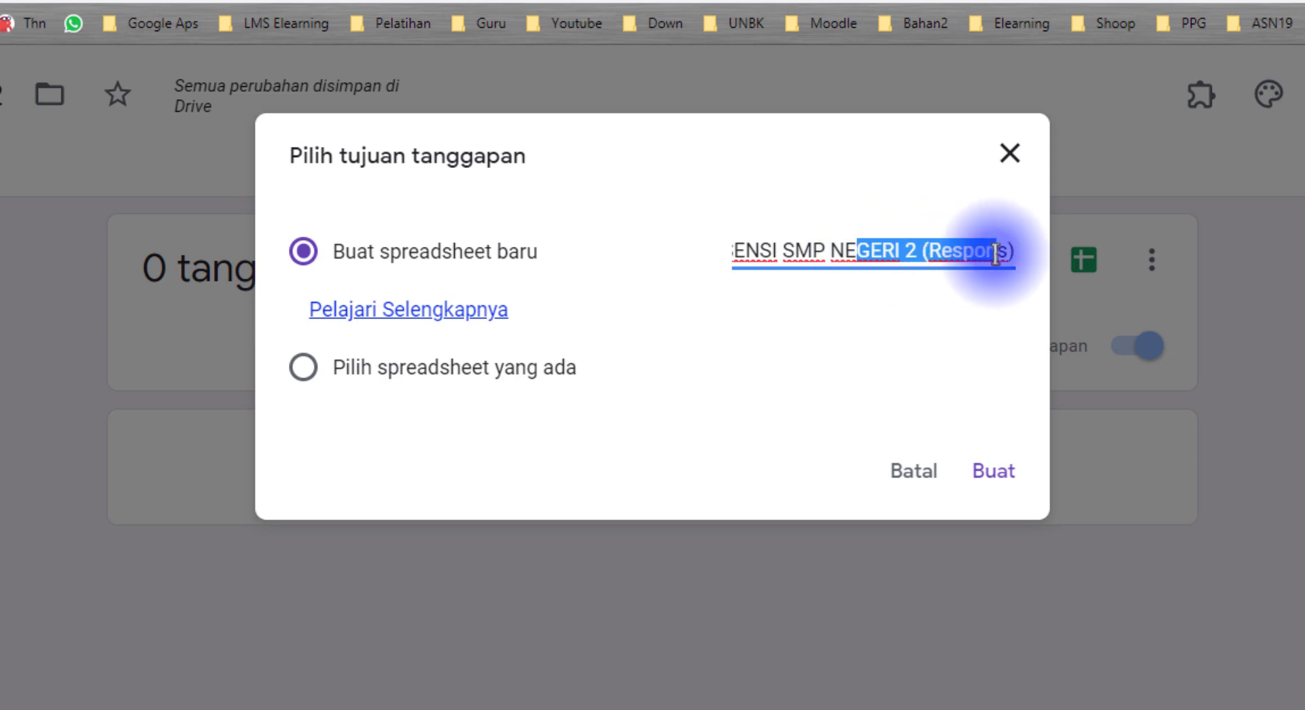
left_click(880, 250)
left_click_drag(768, 252, 707, 255)
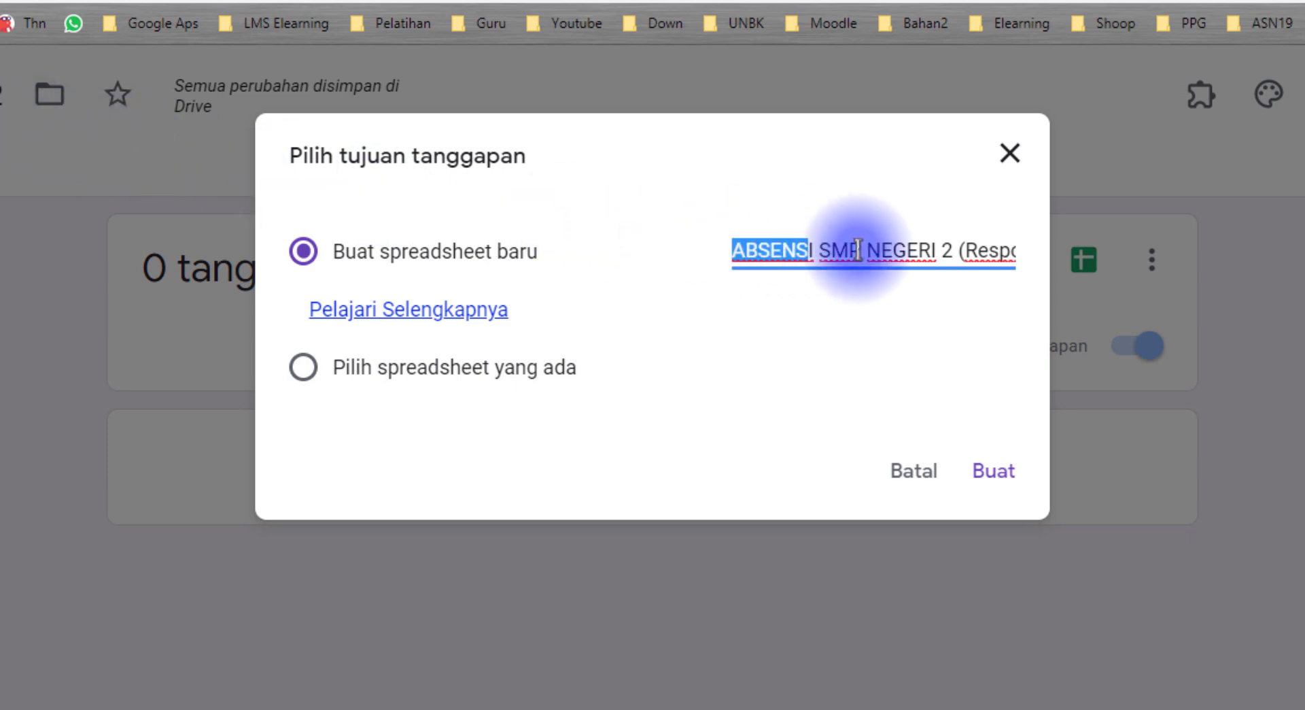
left_click(996, 474)
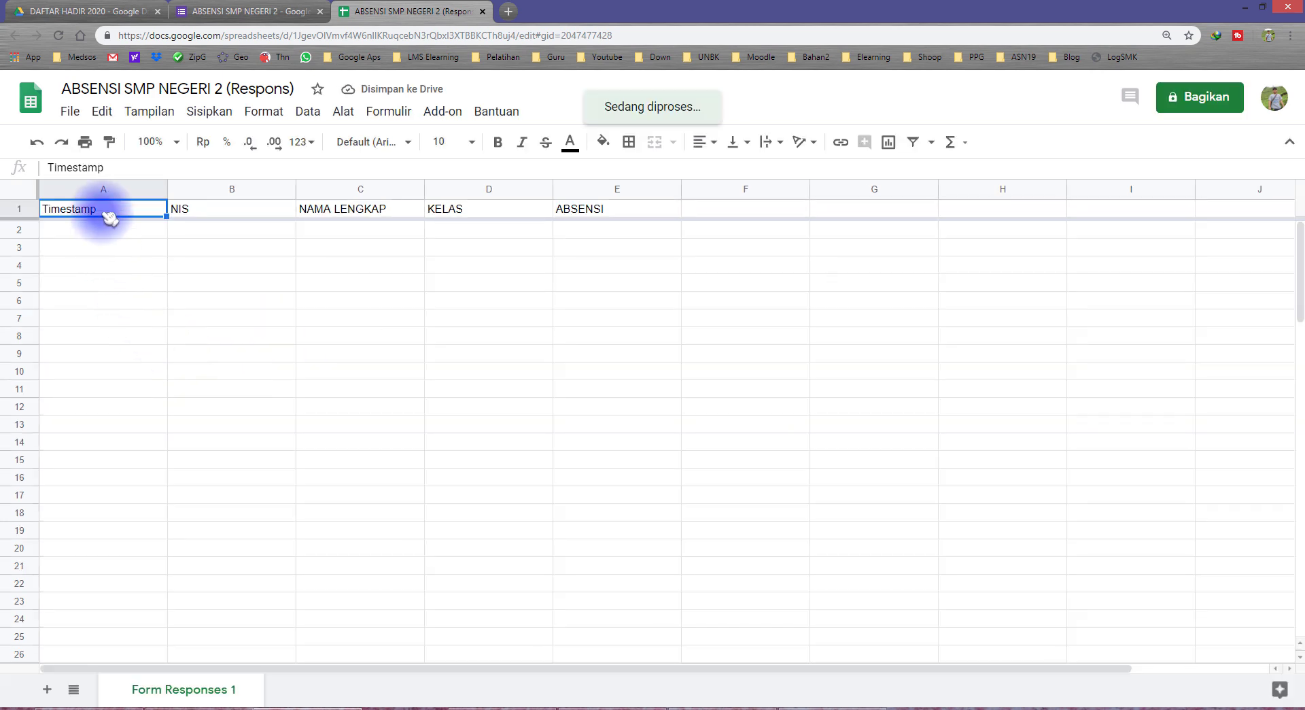
left_click(232, 210)
left_click(344, 212)
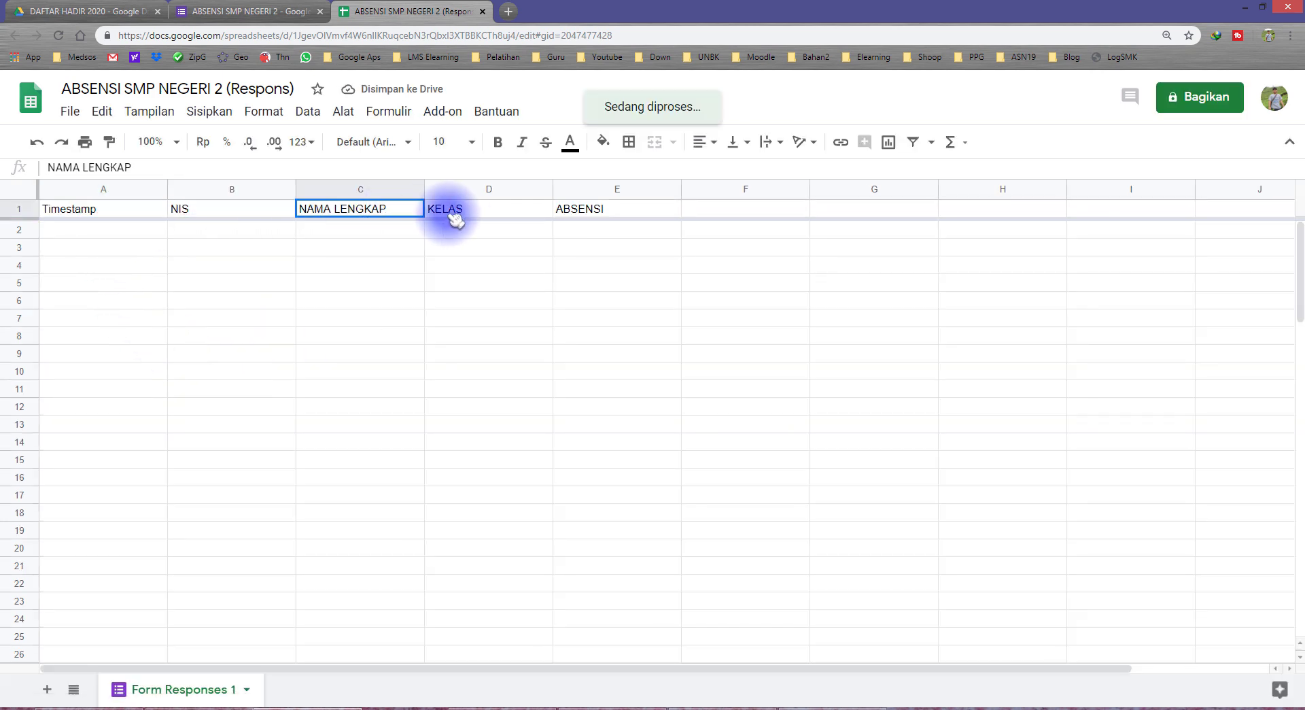
left_click(495, 210)
left_click(598, 214)
left_click_drag(160, 210, 597, 210)
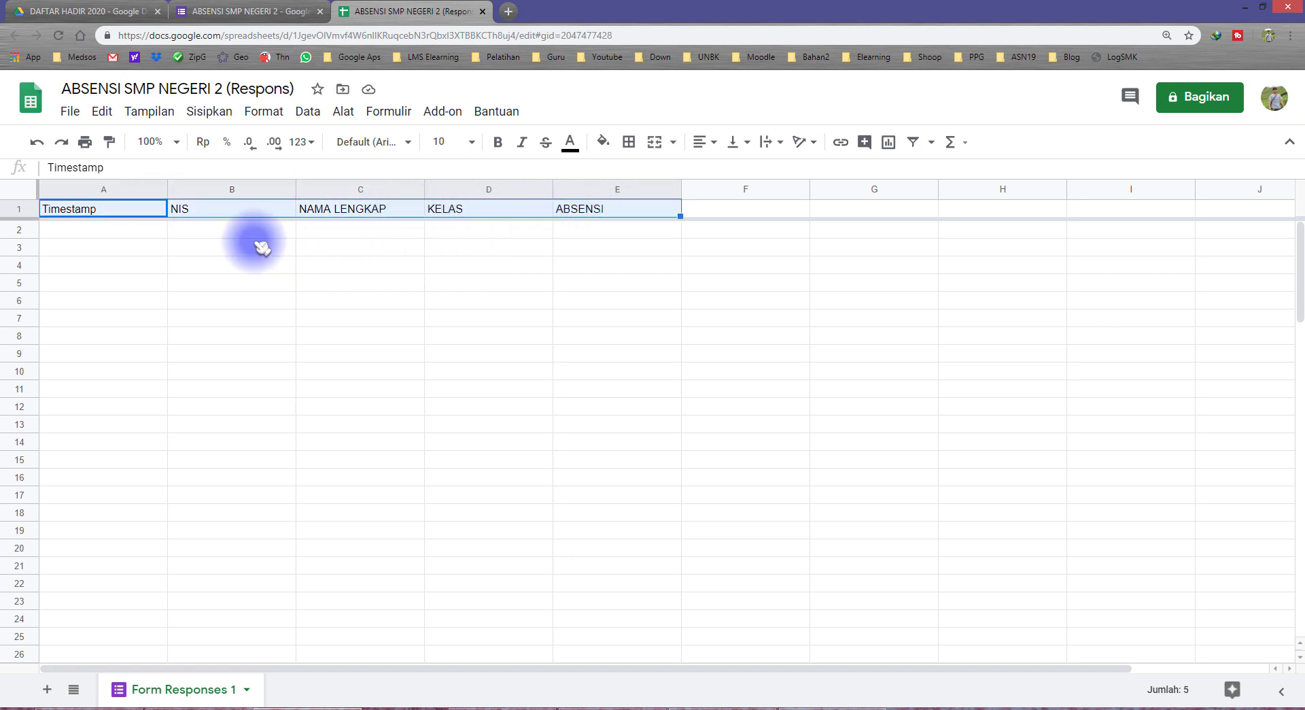
left_click(215, 235)
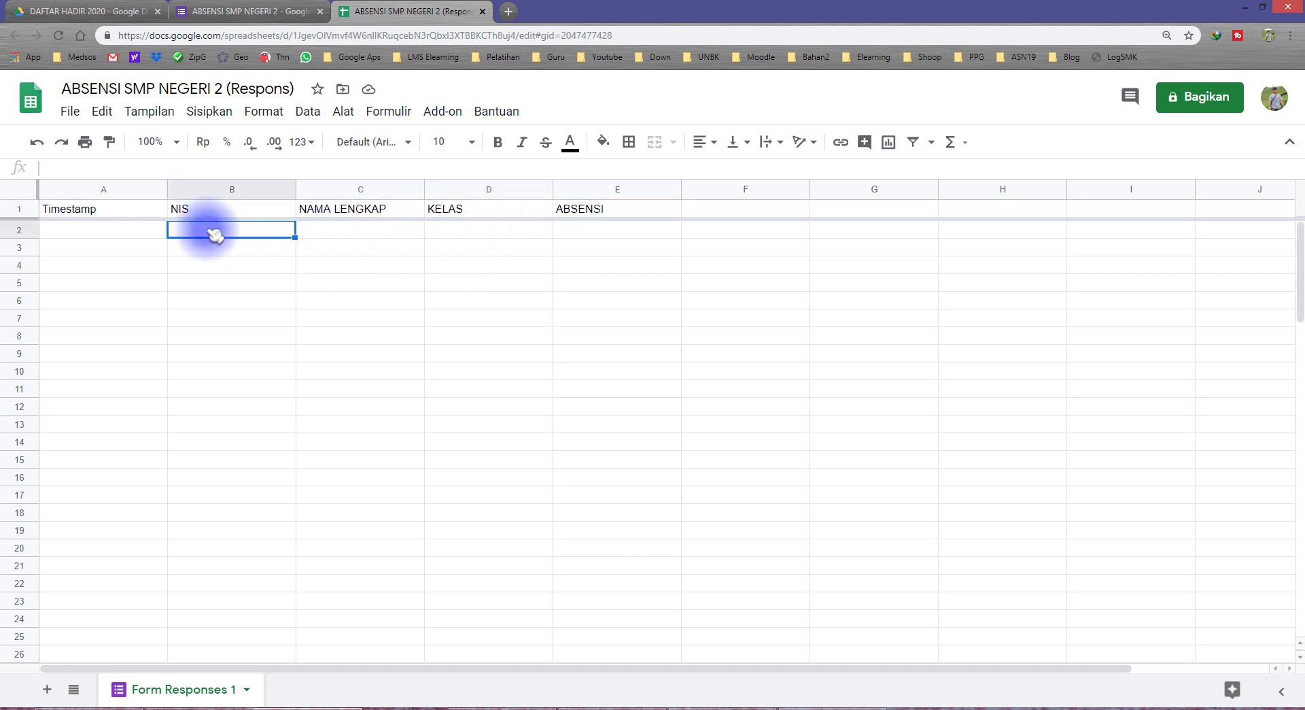
left_click(335, 229)
left_click(517, 231)
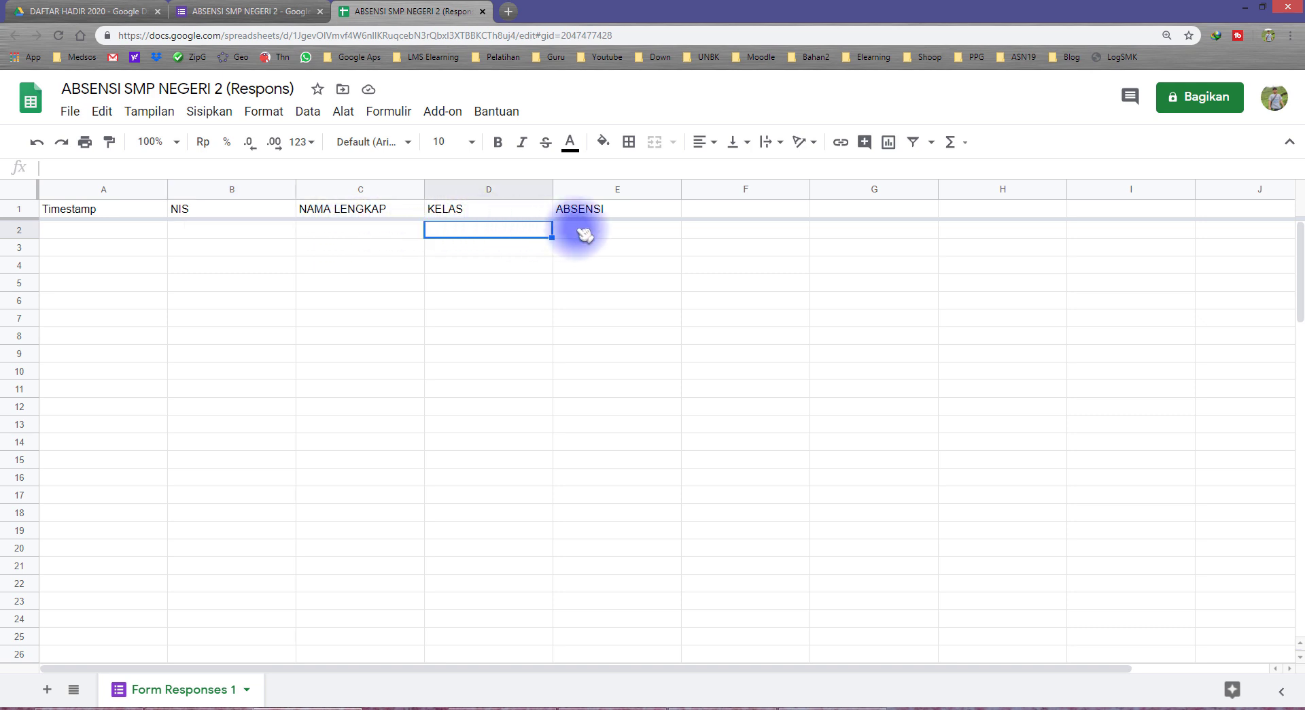
left_click(581, 233)
left_click(117, 233)
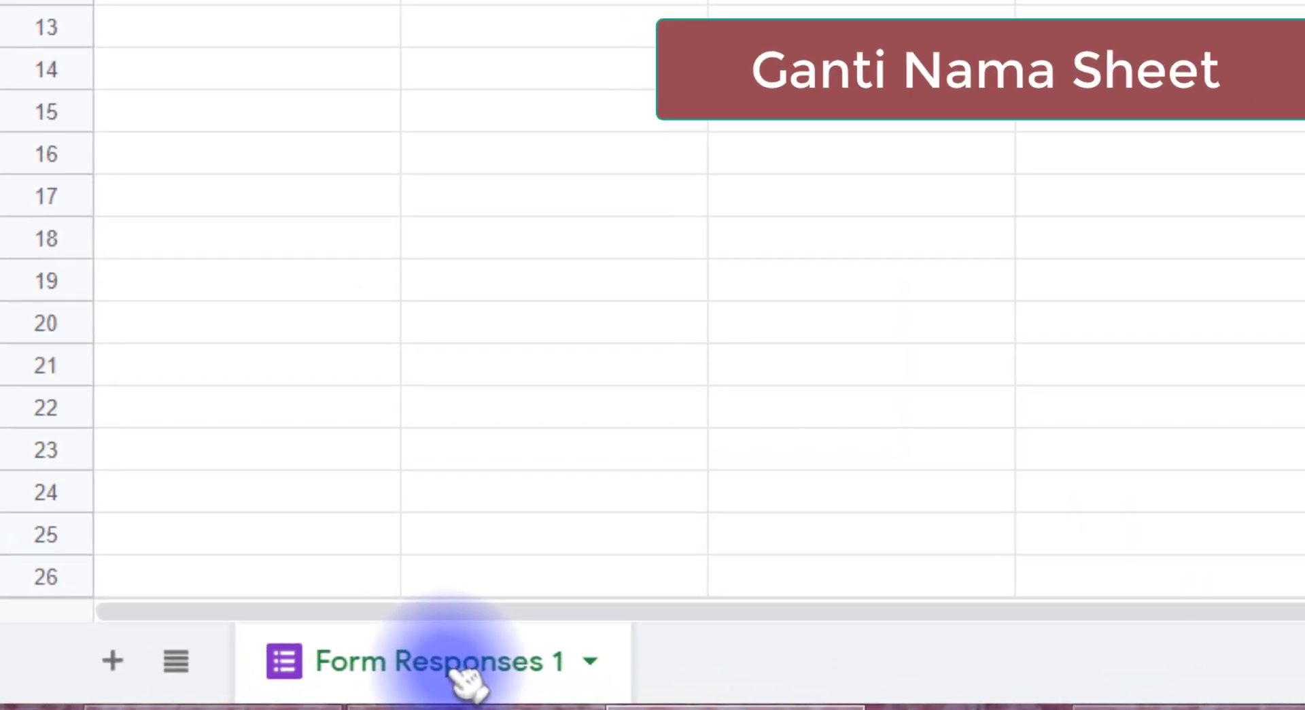
Rename the Form Responses 1 sheet to RESPON
double_click(462, 670)
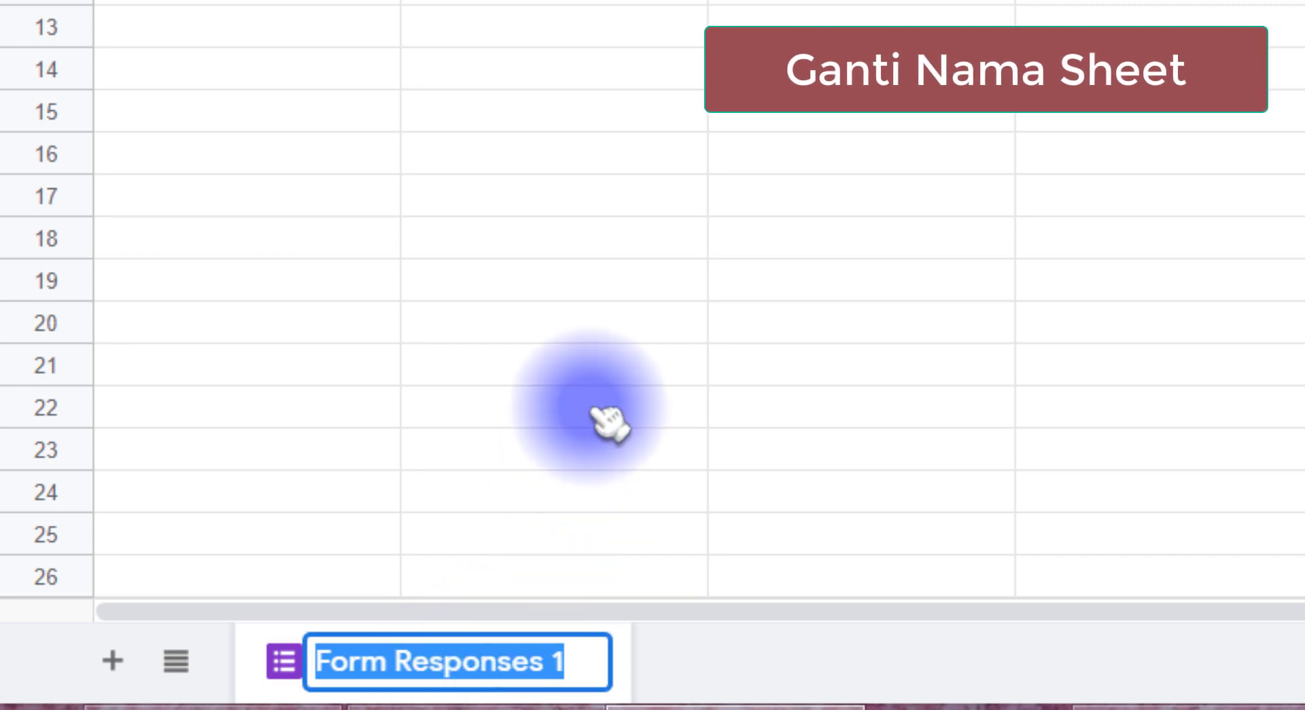
type("RESP")
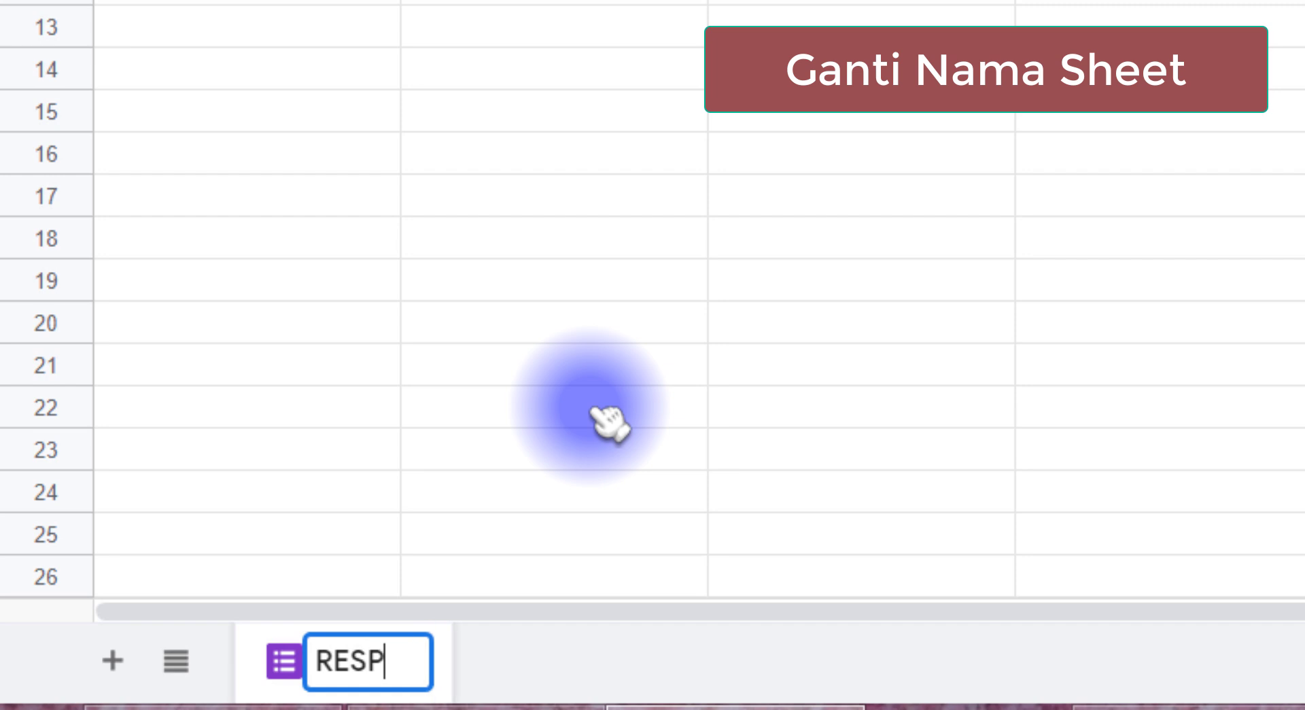
type("NON")
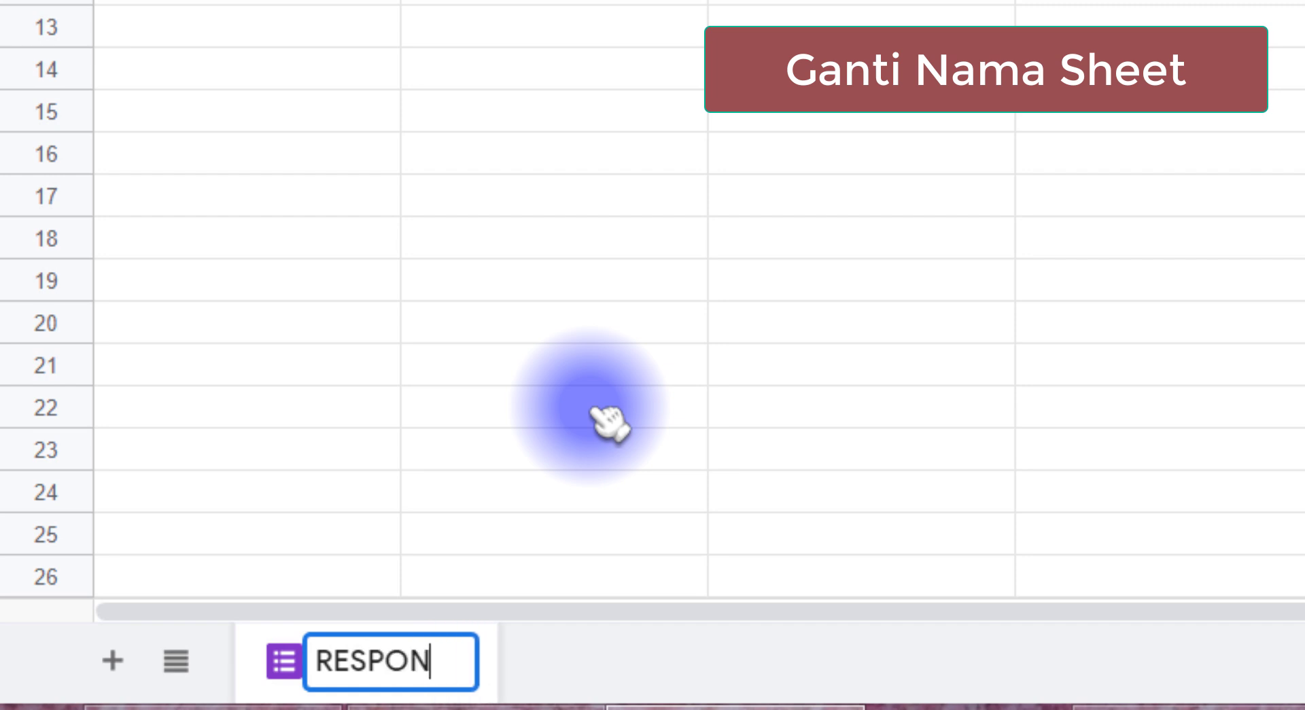
key("Return")
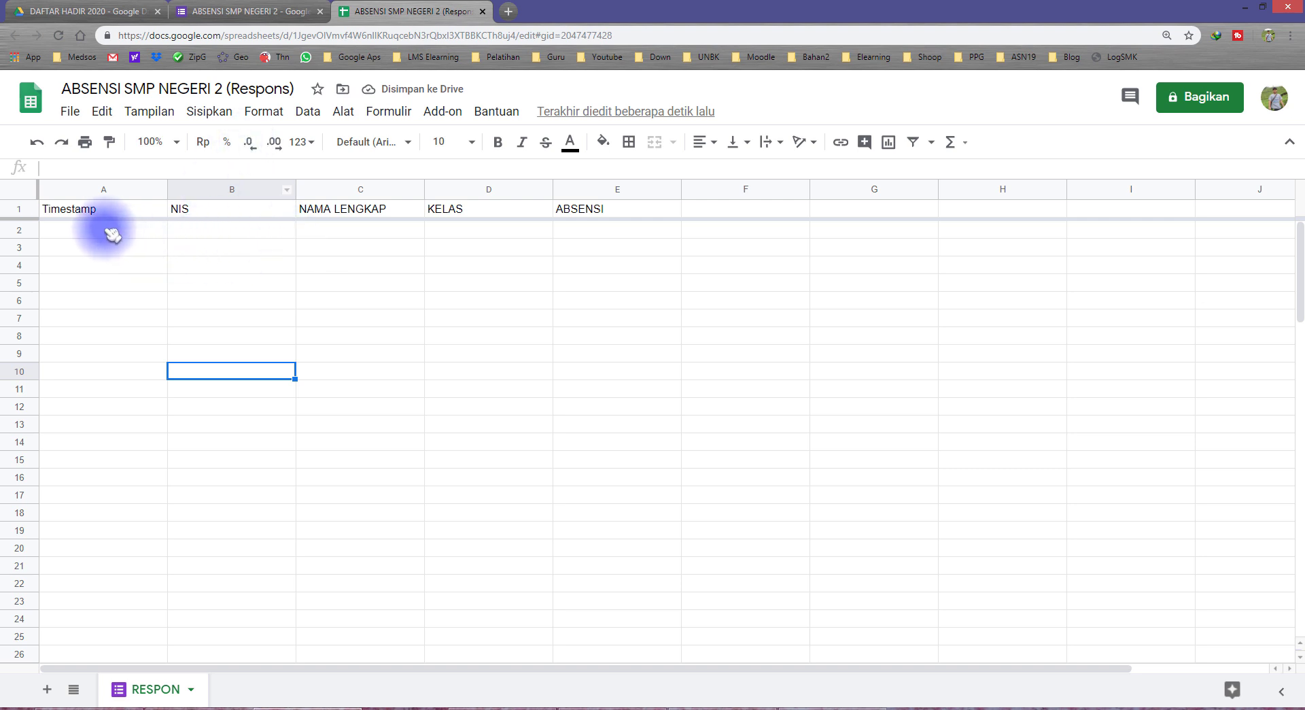
Highlight A2:E16, the empty area where responses will land
left_click_drag(112, 235, 369, 457)
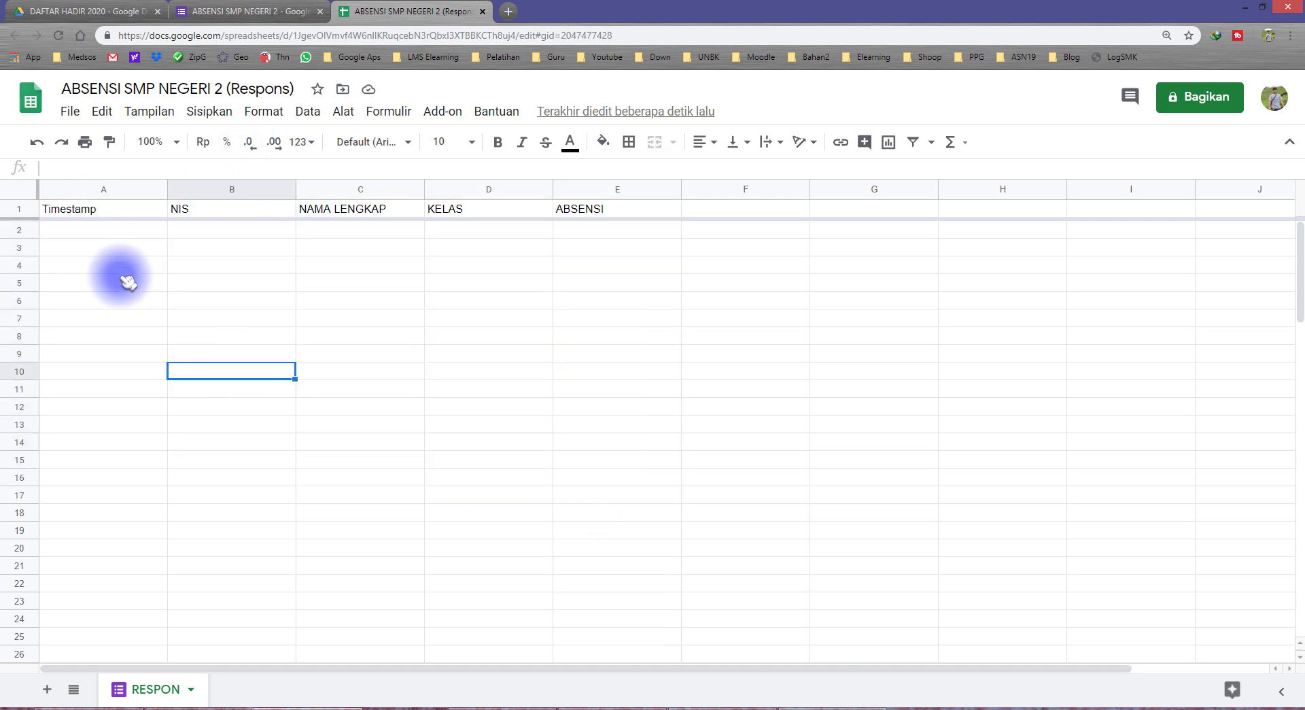
left_click(110, 231)
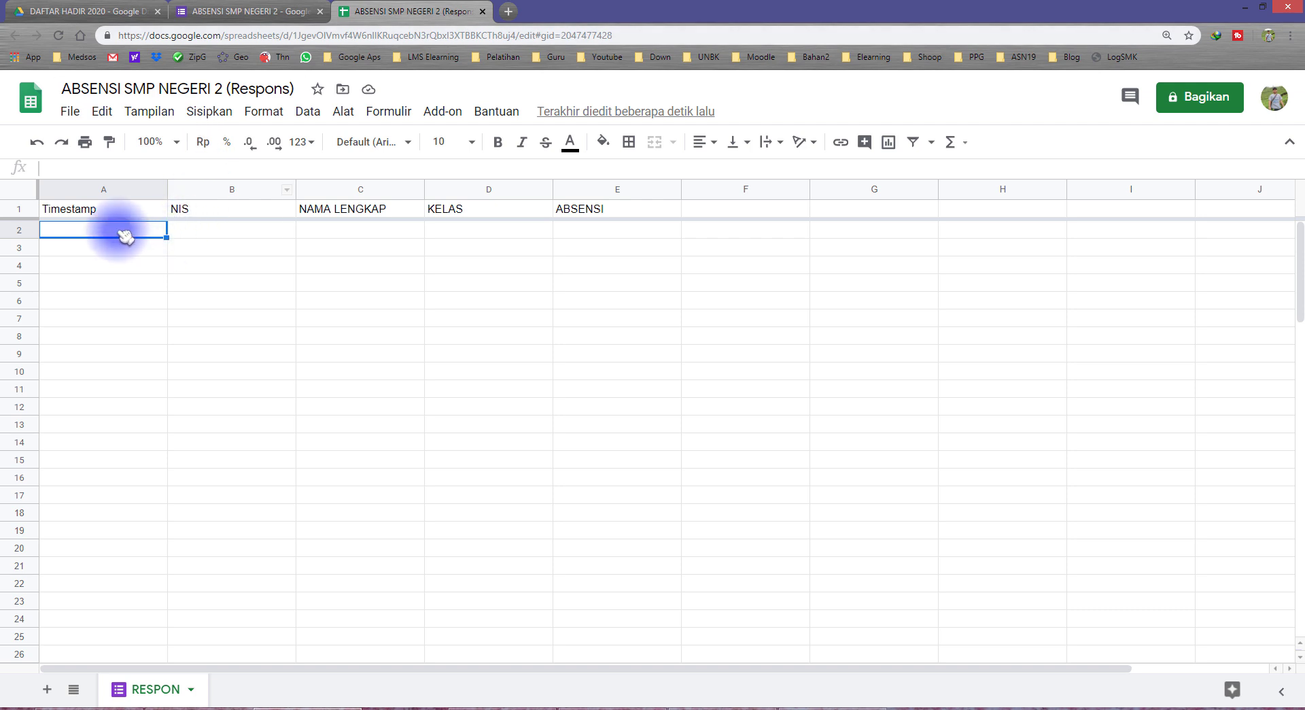
left_click_drag(126, 236, 568, 277)
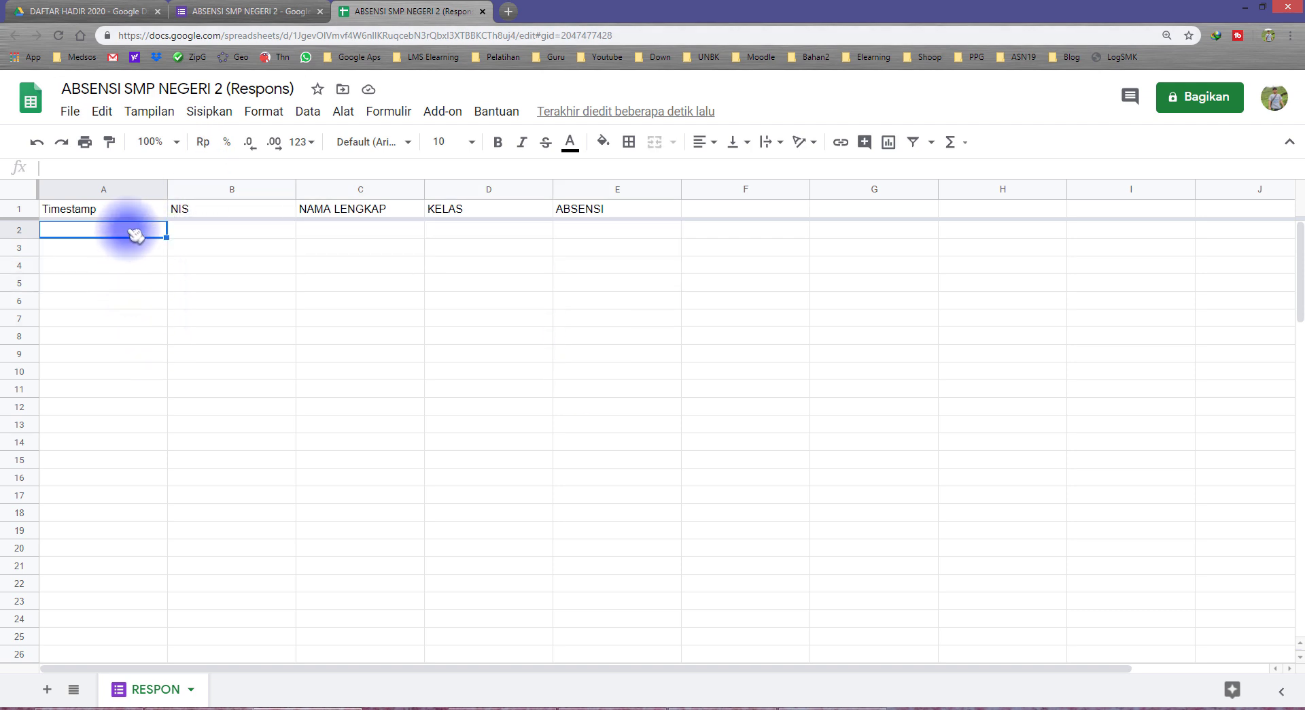
left_click_drag(136, 235, 571, 484)
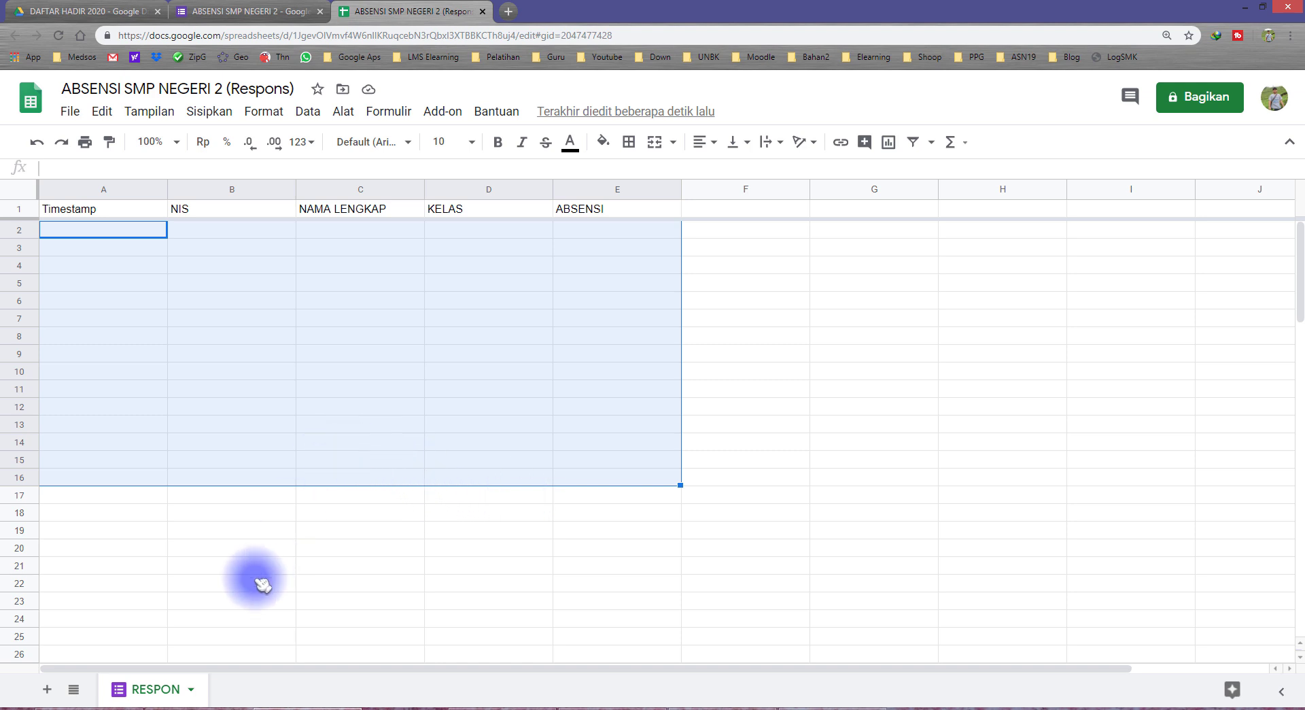
left_click(143, 547)
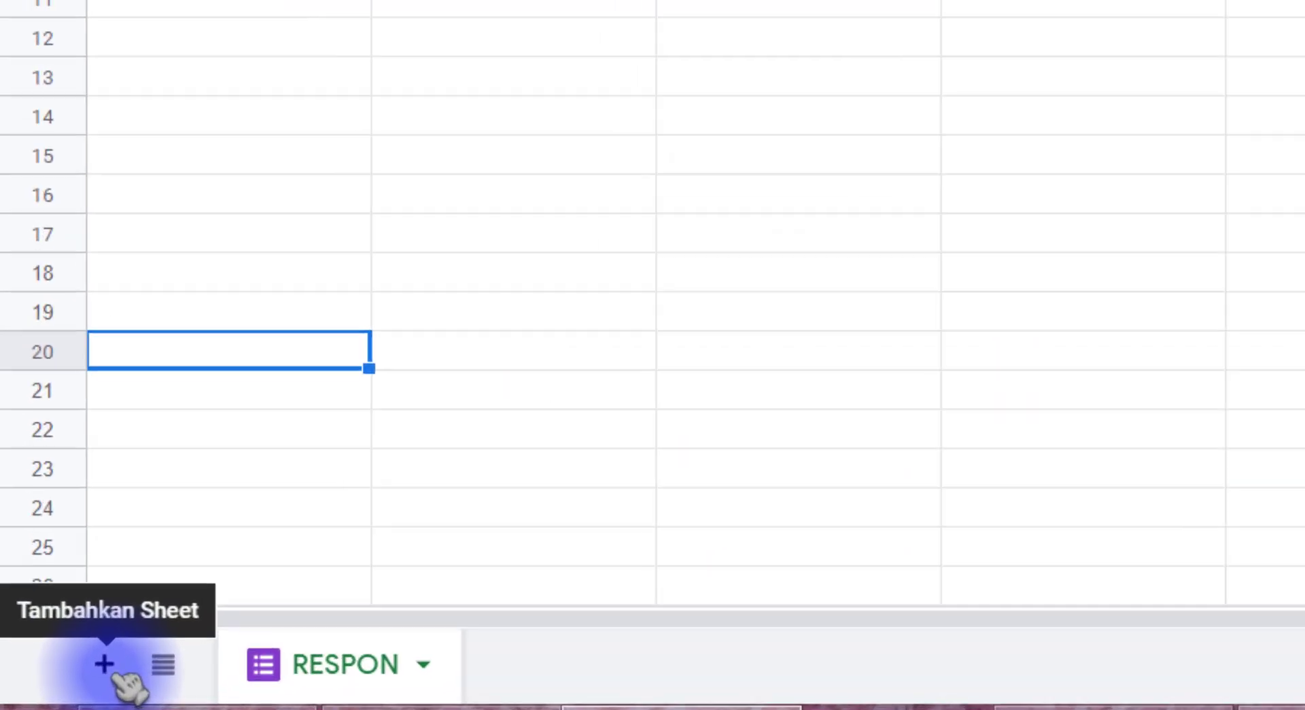
Add a second sheet and name it REKAP
left_click(135, 655)
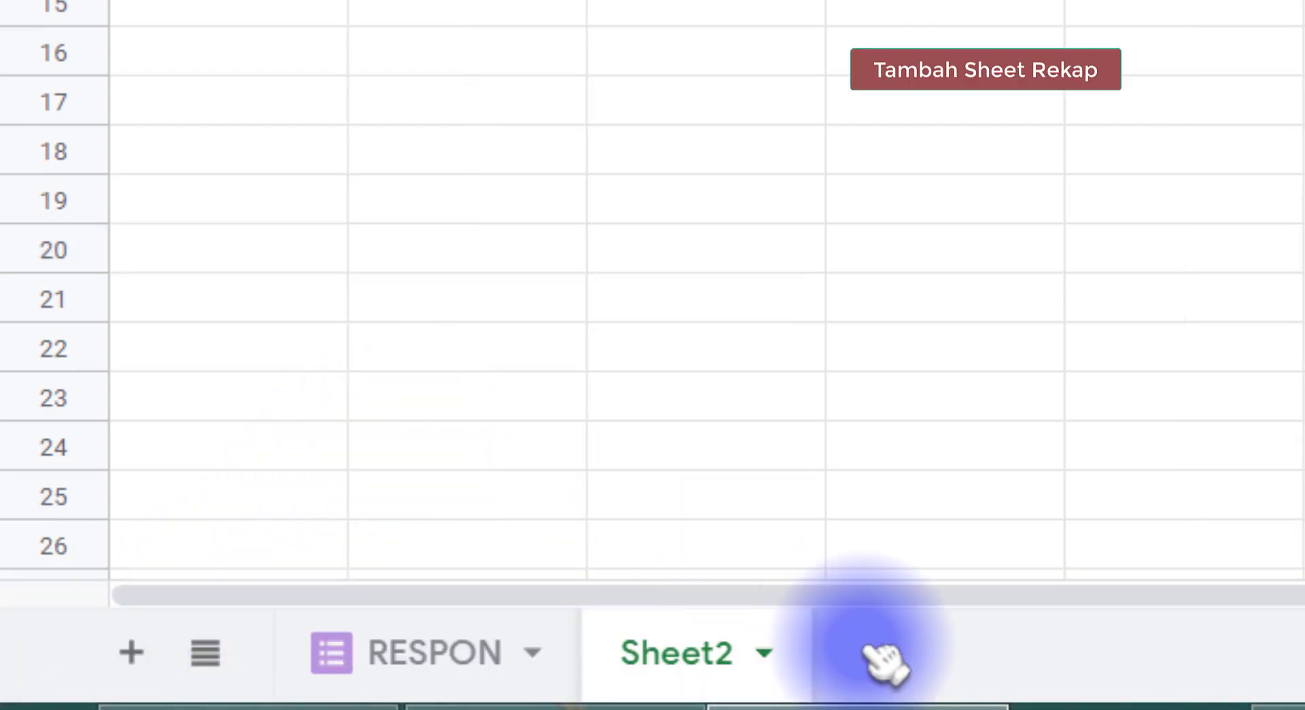
double_click(703, 665)
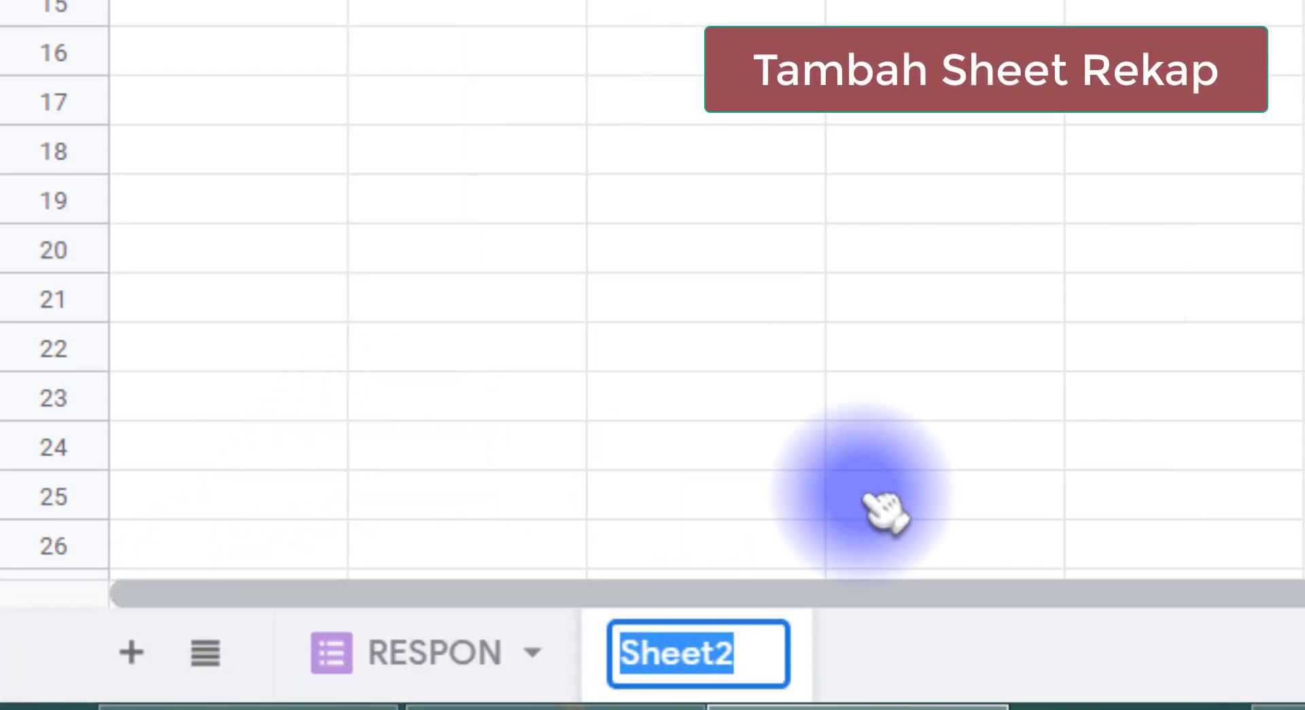
type("REKAP")
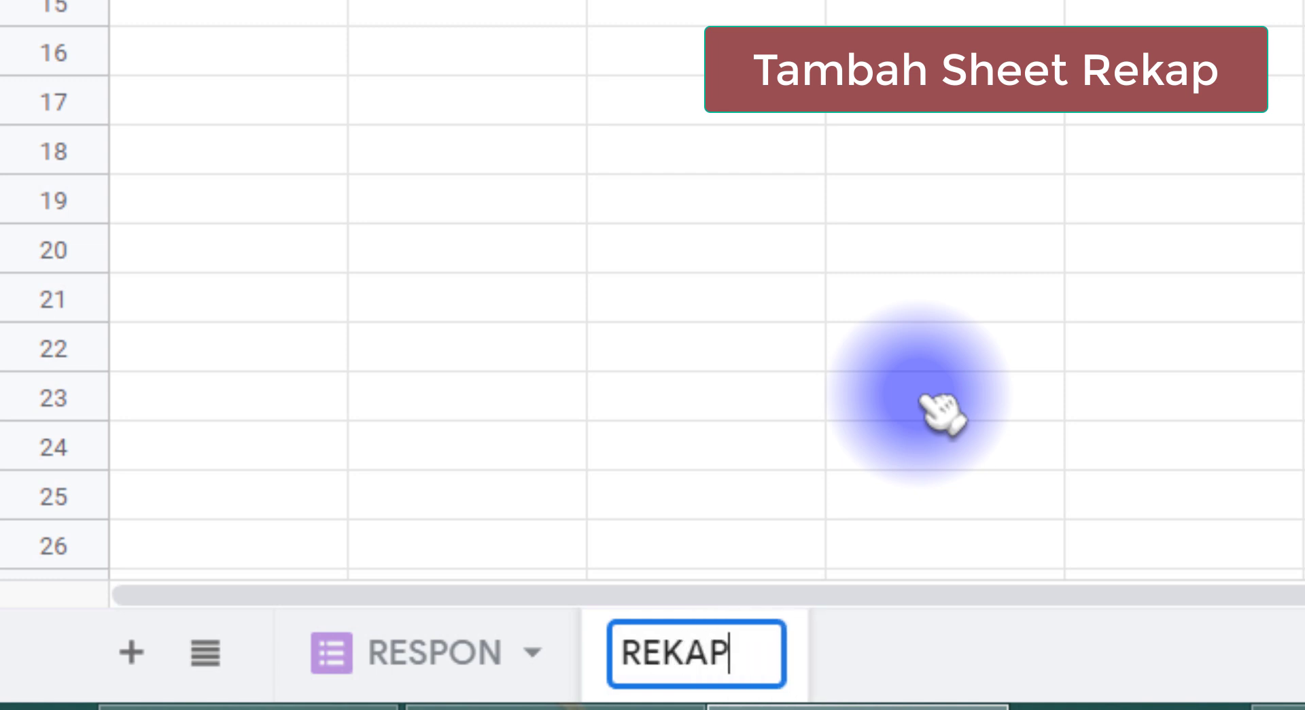
key("Return")
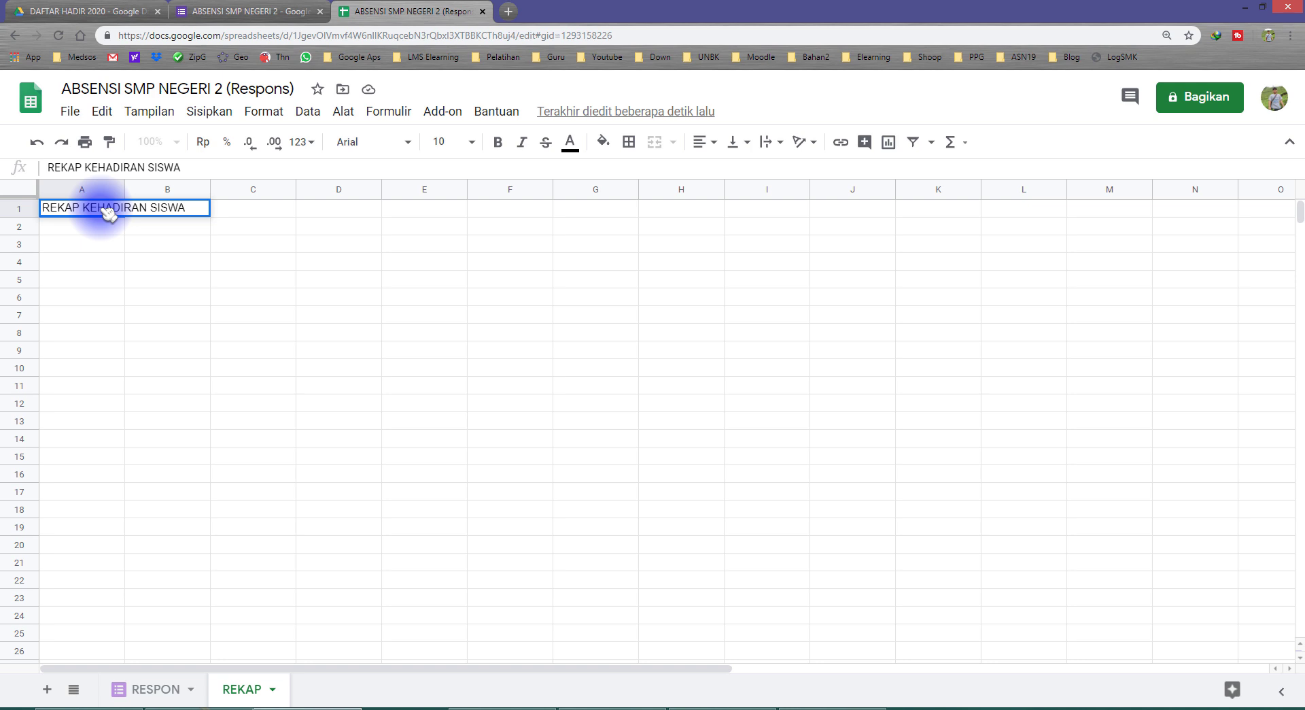
Commit the REKAP KEHADIRAN SISWA title and enter headings NO, NAMA, NIS in A3:C3
key("Return")
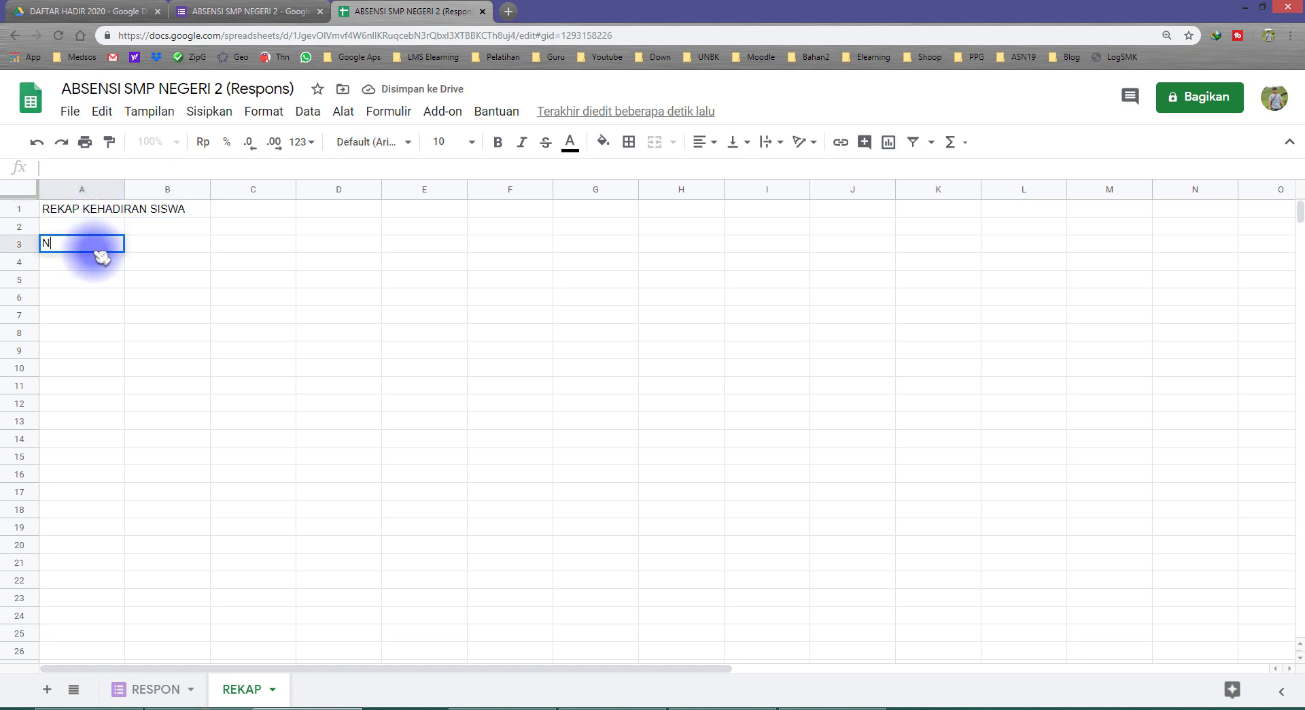
left_click(97, 250)
type("NO")
key("Tab")
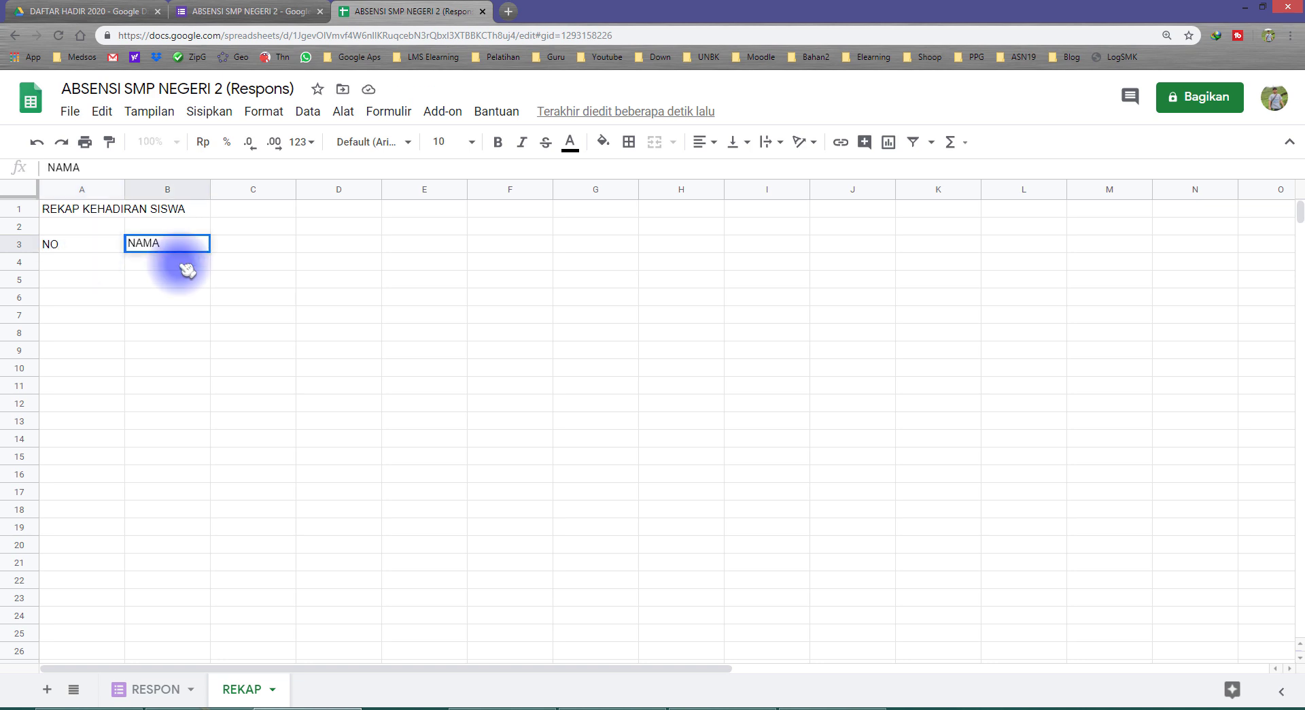
type("NAMA")
key("Tab")
key("Tab")
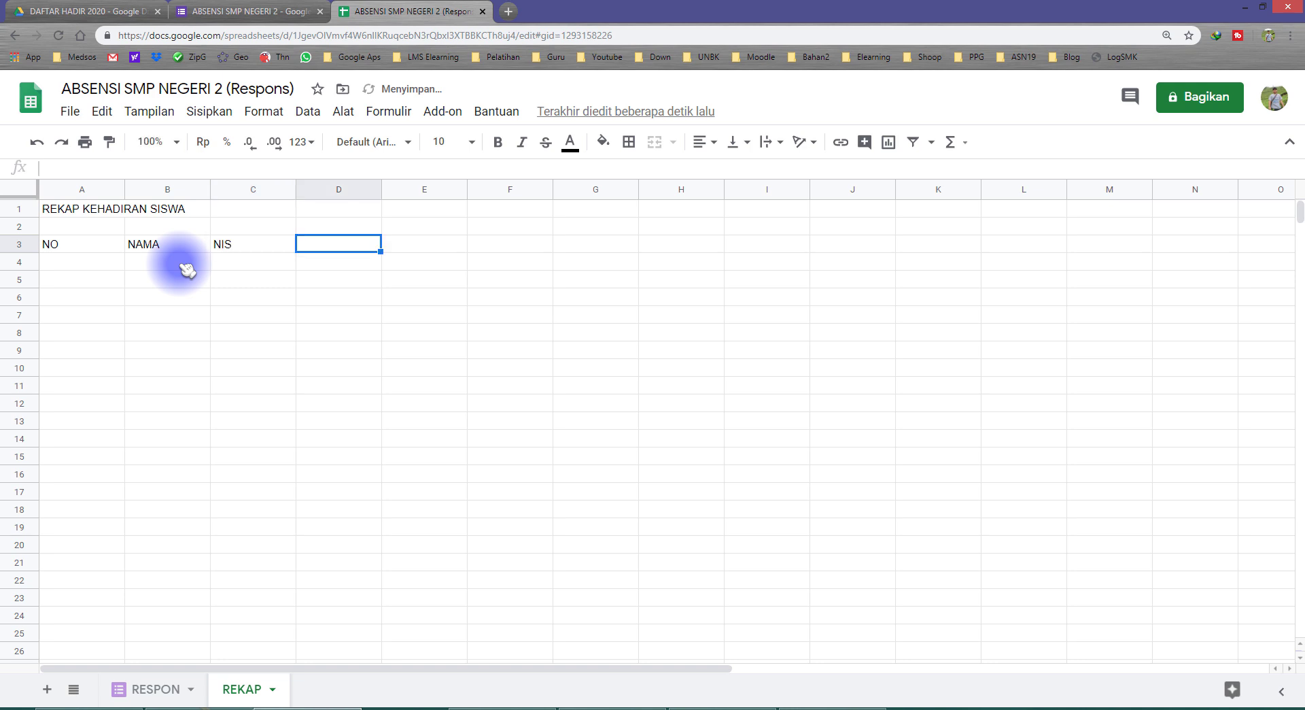
key("Left")
key("Left")
key("Left")
key("Right")
key("Right")
key("Right")
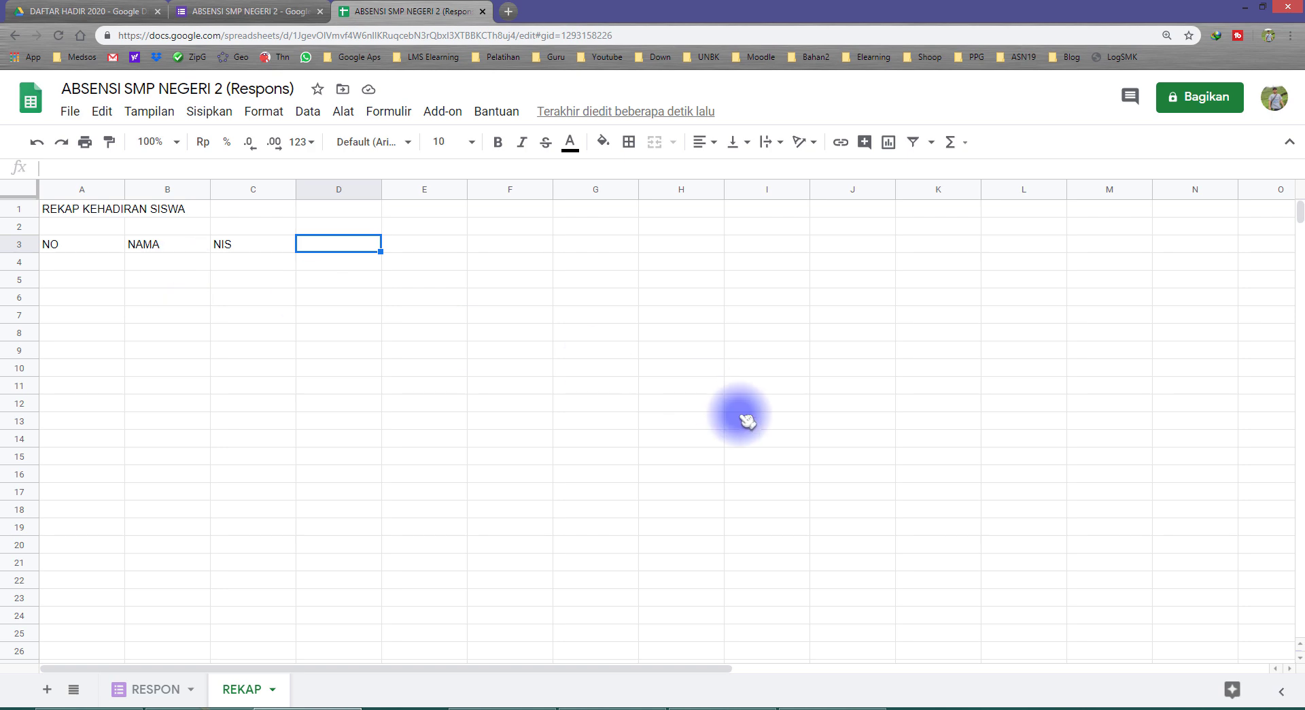
left_click(1263, 707)
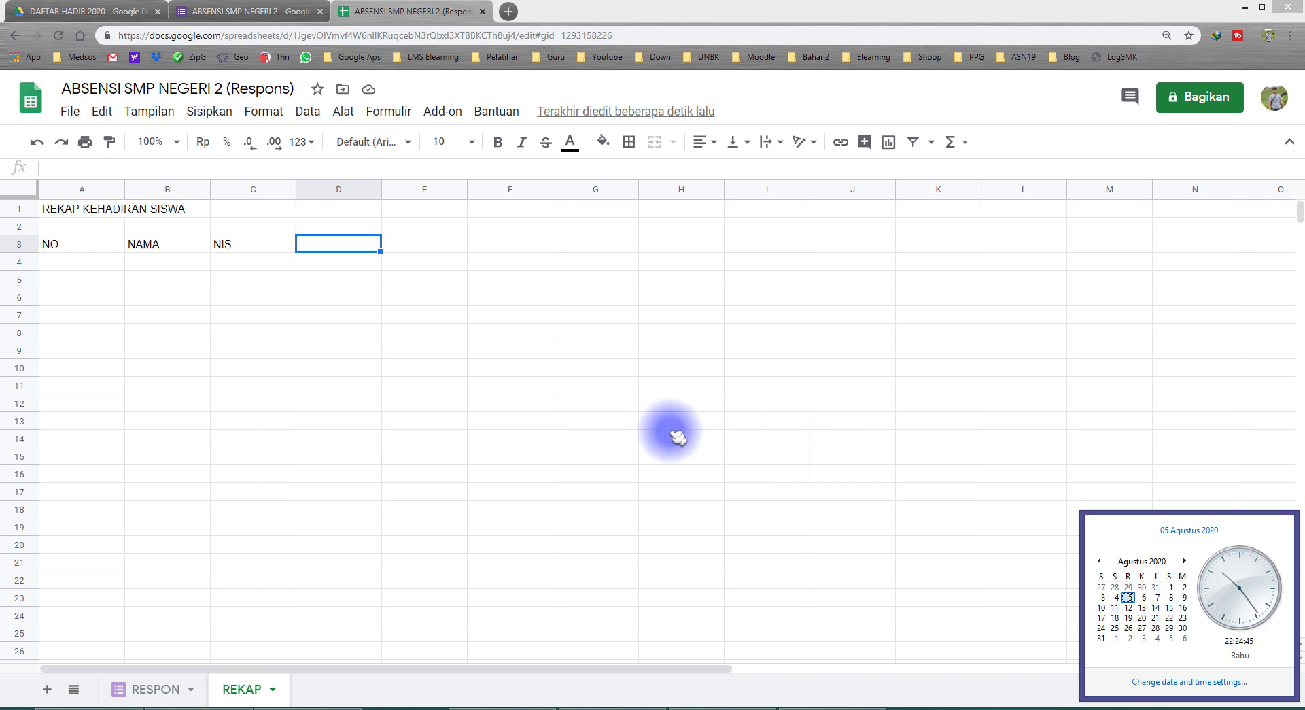
Enter the date 3/8 in cell D3
left_click(341, 248)
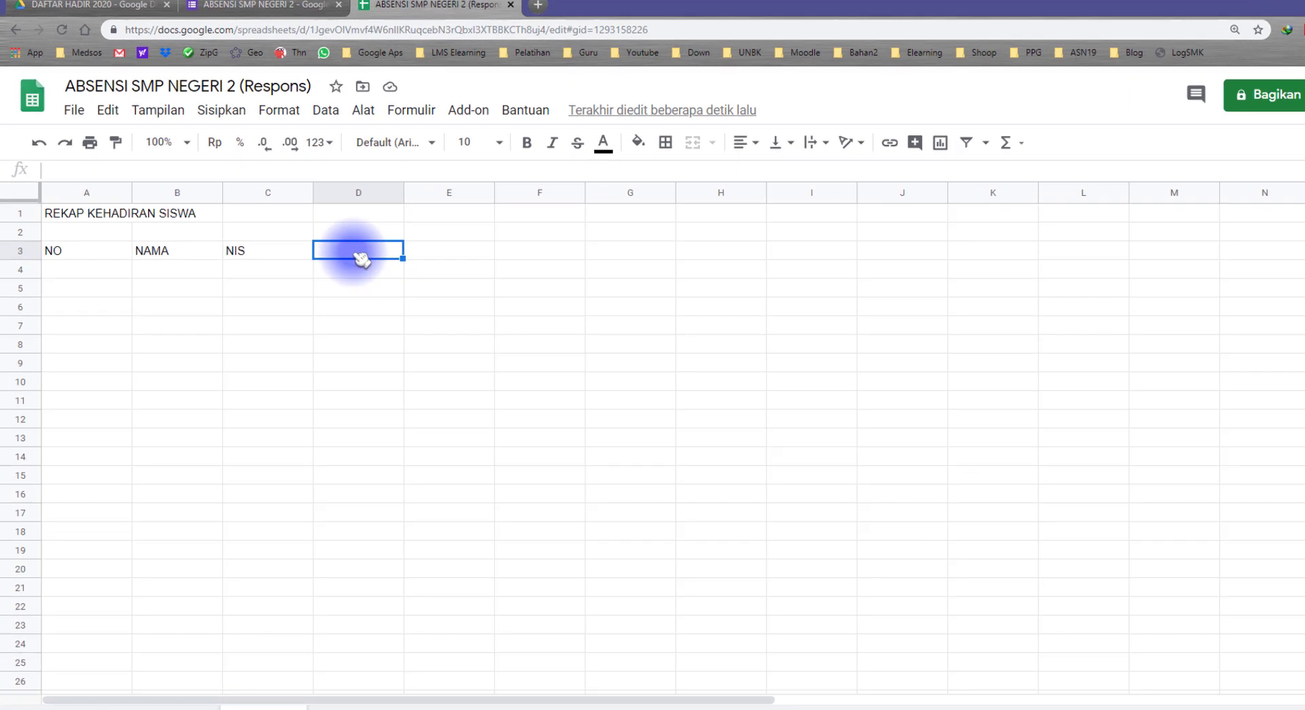
type("3")
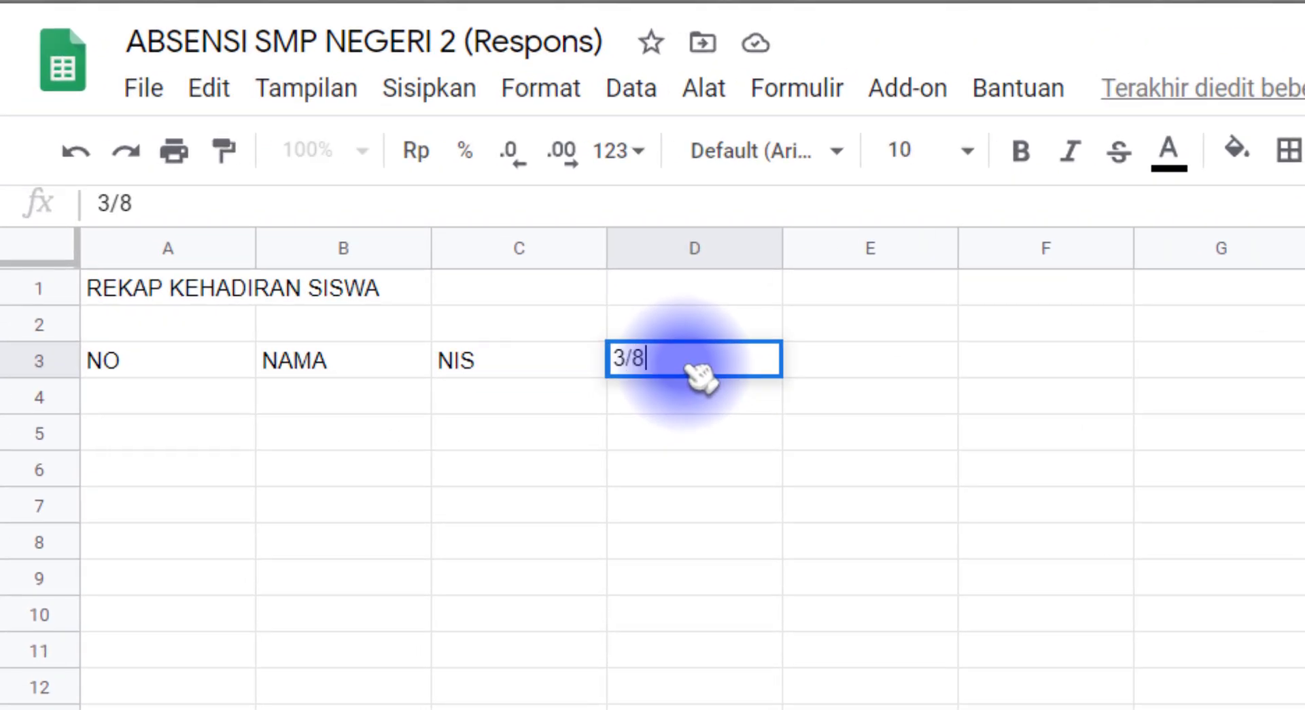
type("/8")
key("Return")
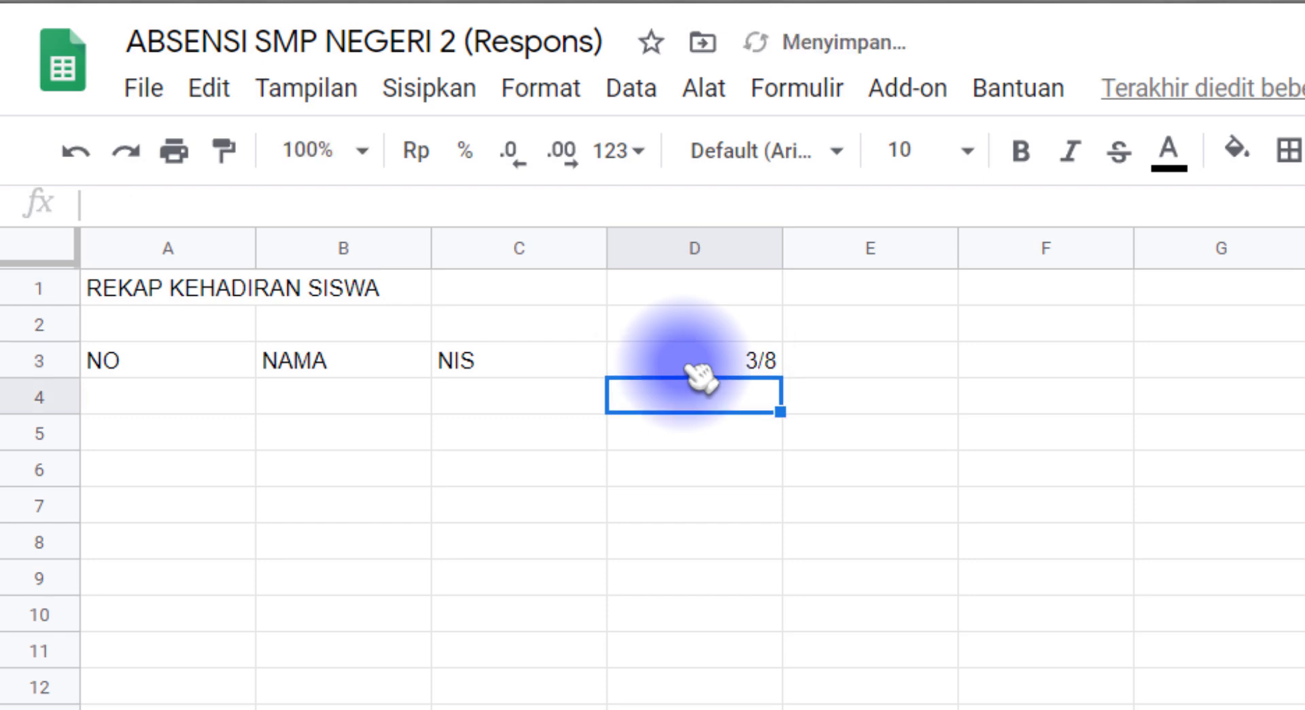
left_click(688, 365)
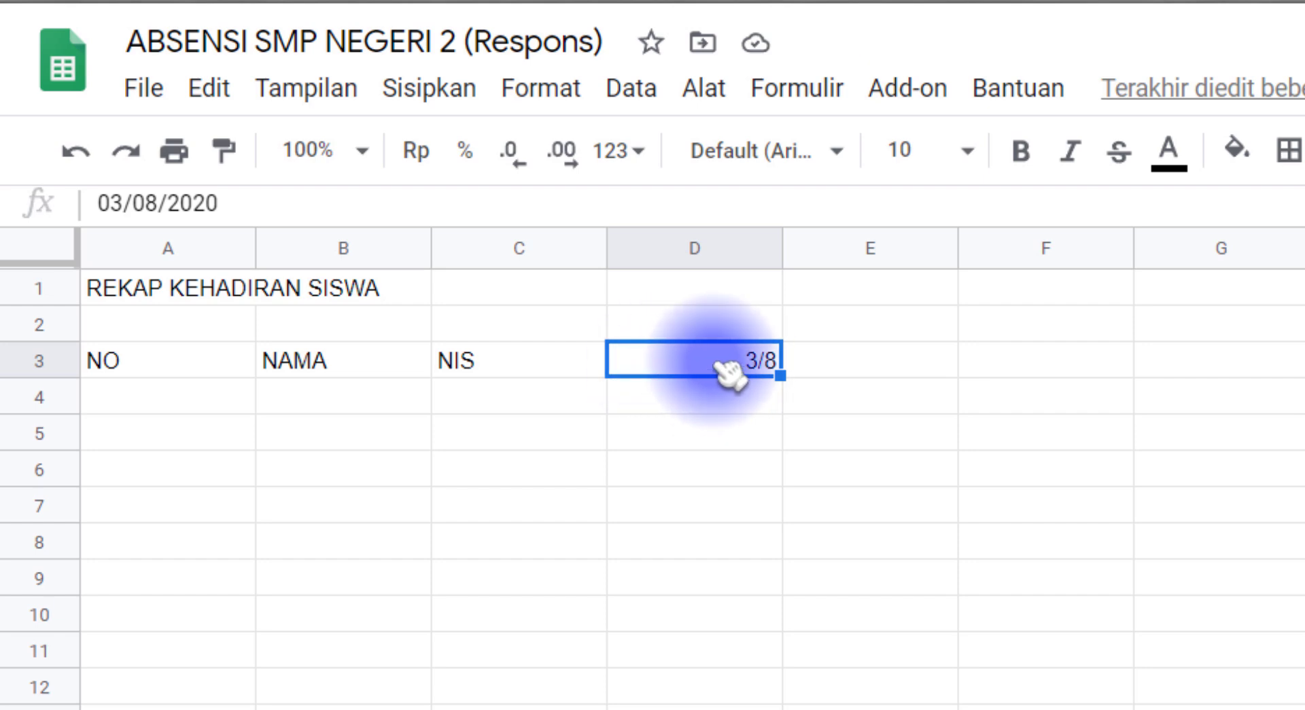
Apply a custom dd/mm number format so D3 shows 03/08
left_click(540, 87)
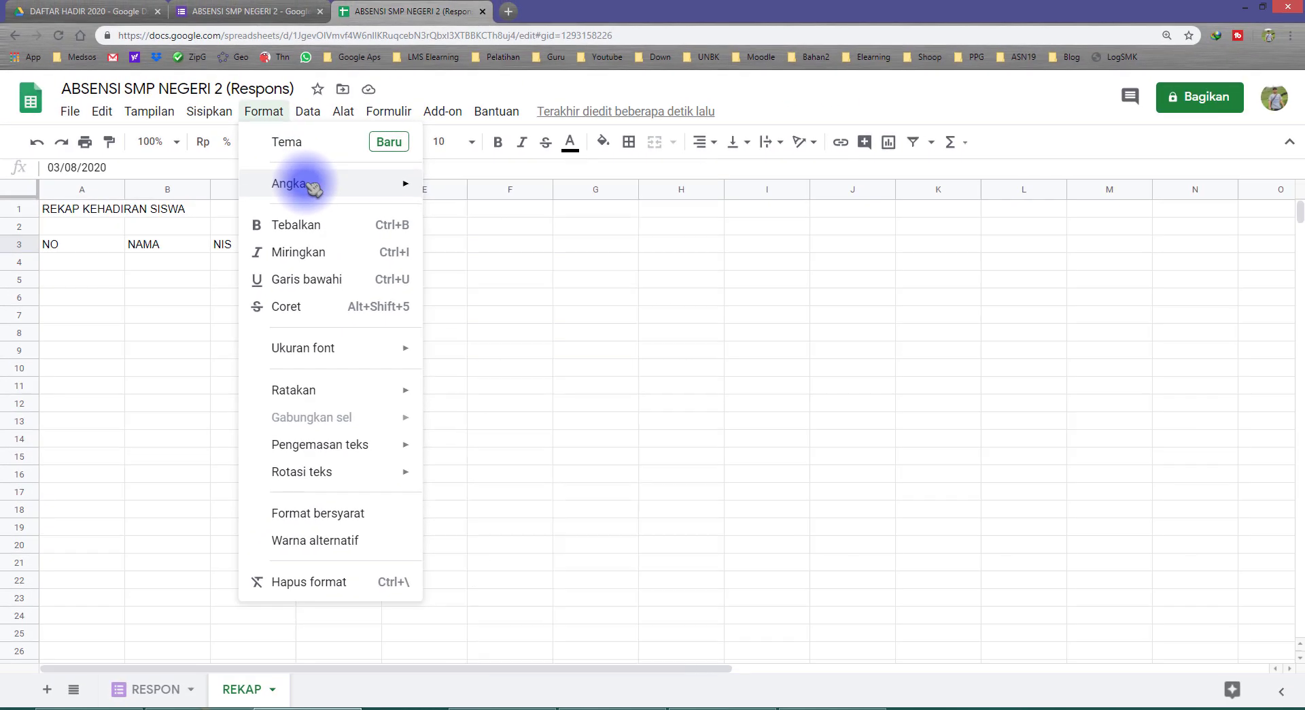
mouse_move(312, 187)
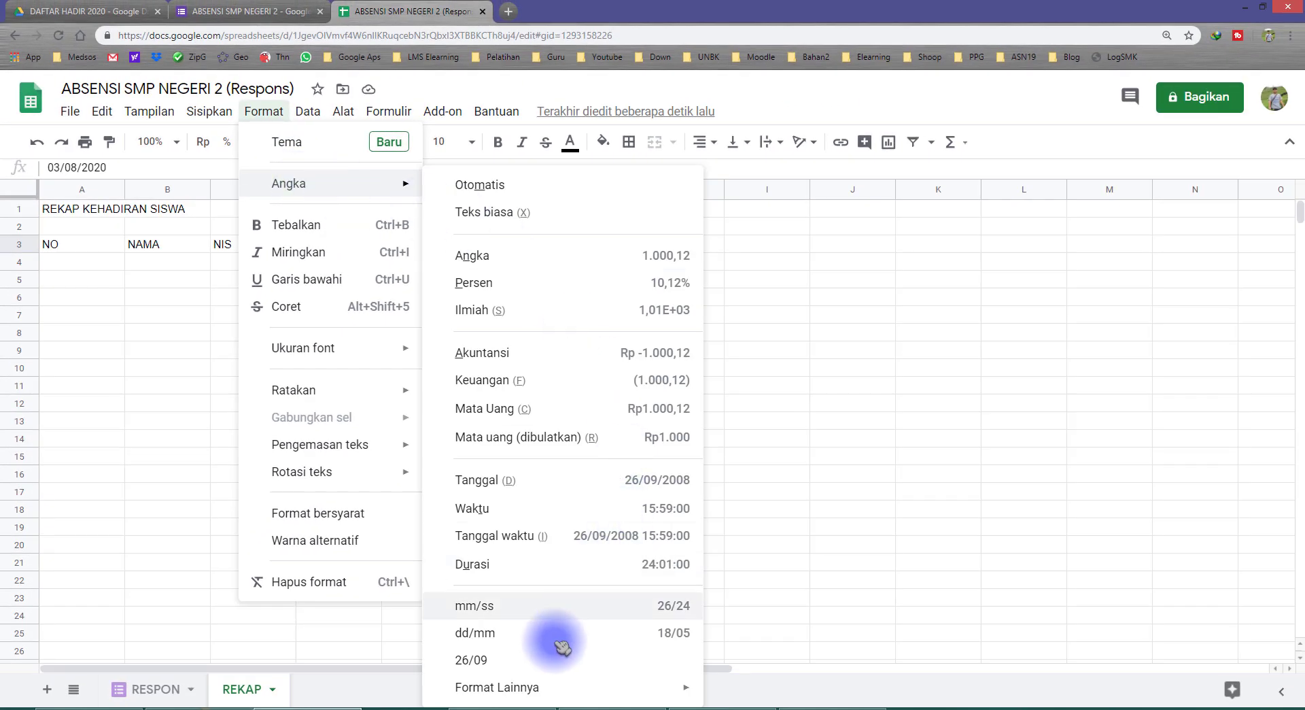
mouse_move(567, 693)
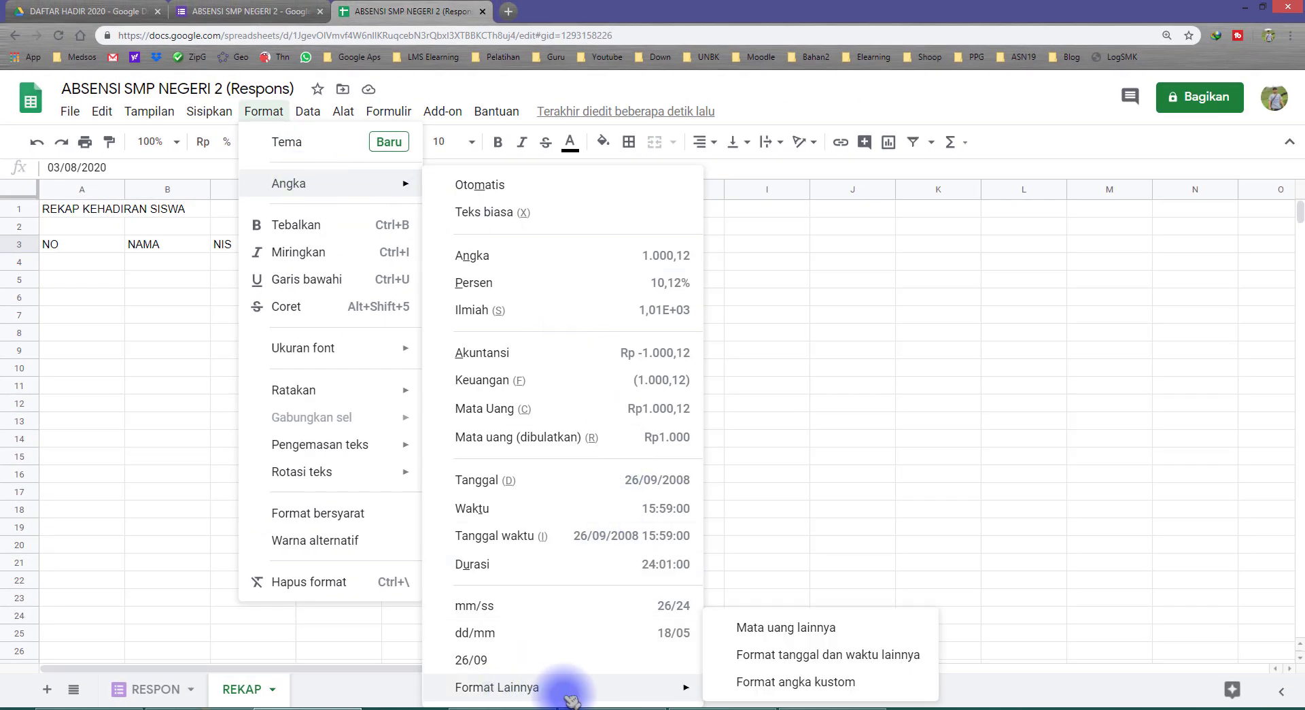
left_click(815, 685)
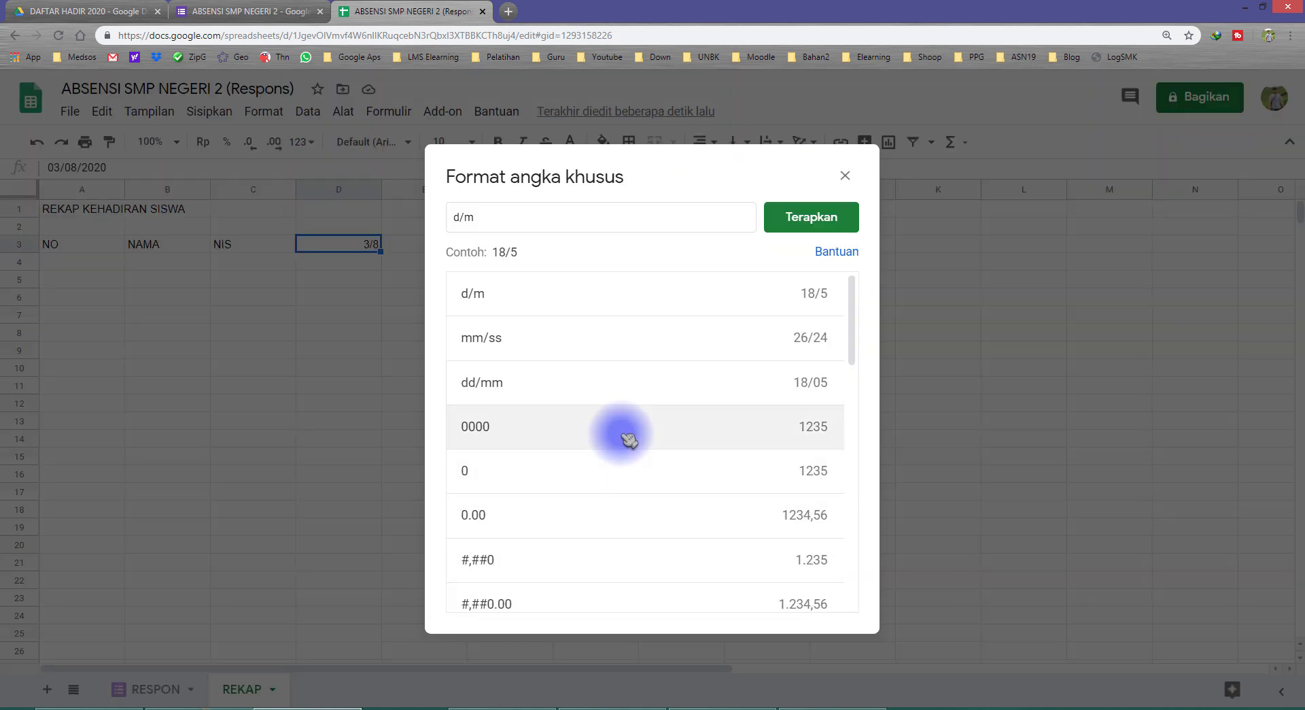
left_click(470, 218)
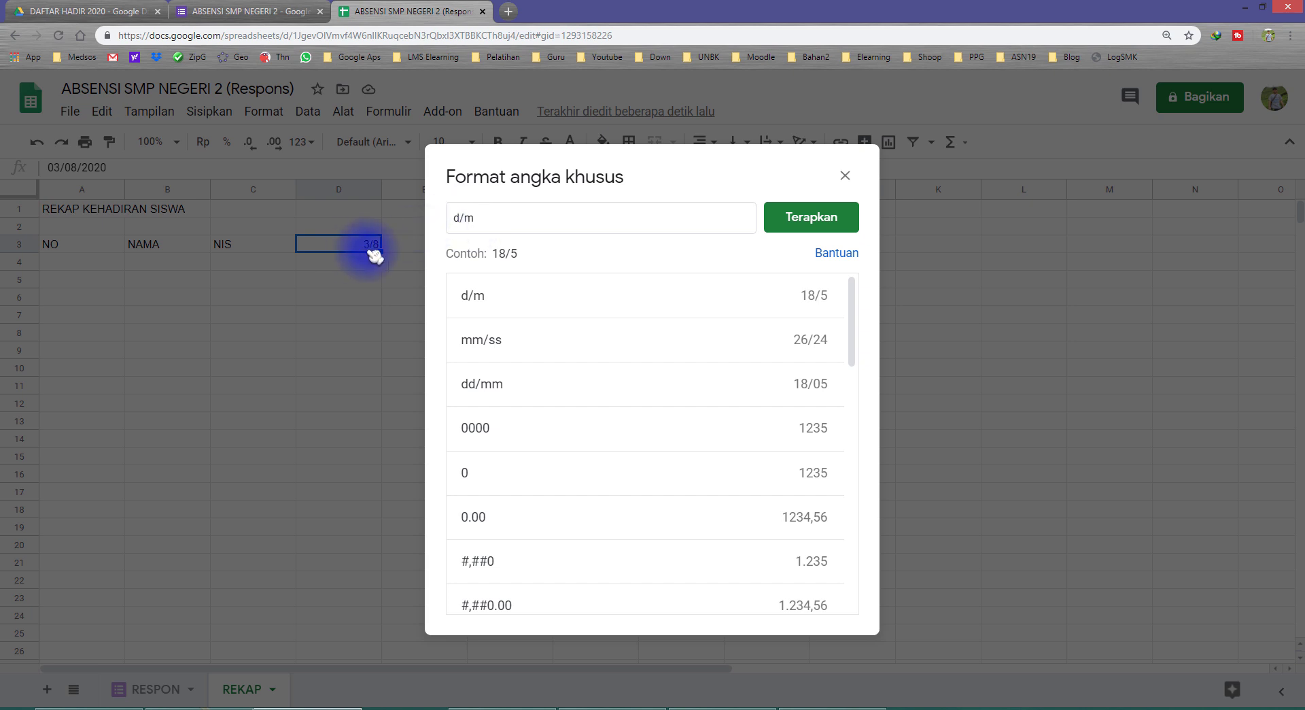
left_click(459, 218)
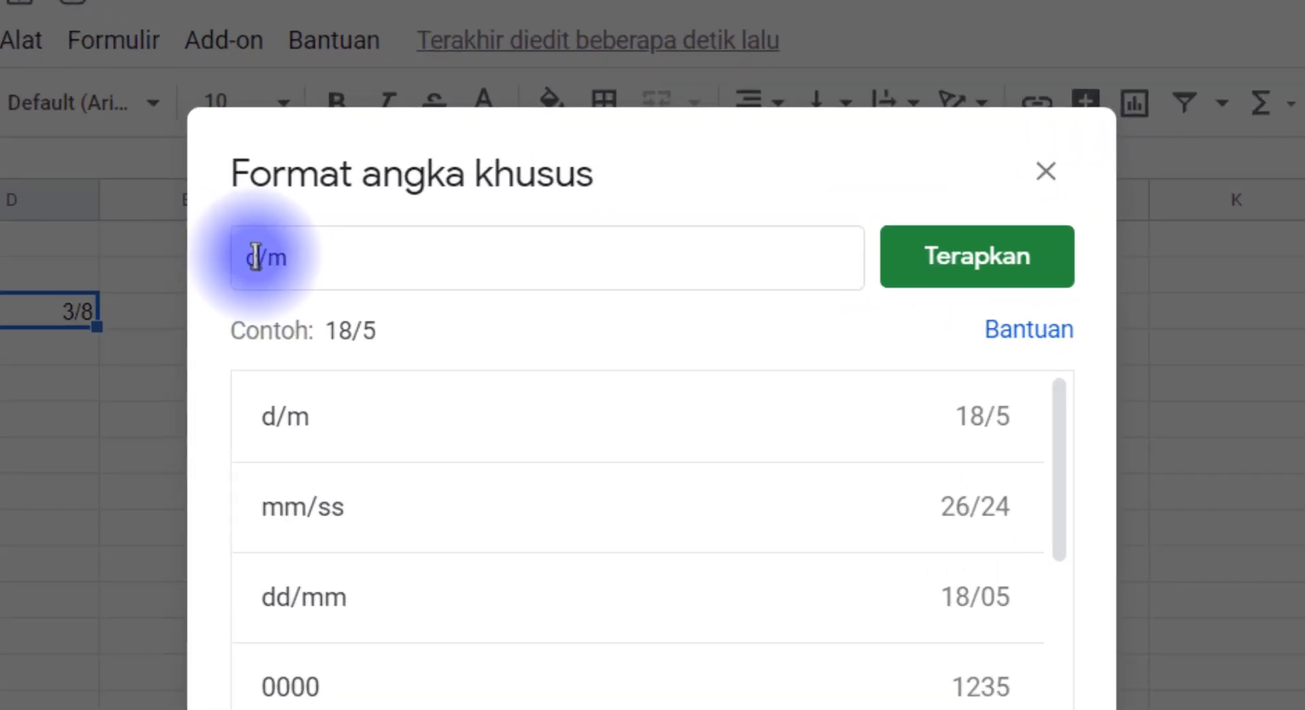
type("D")
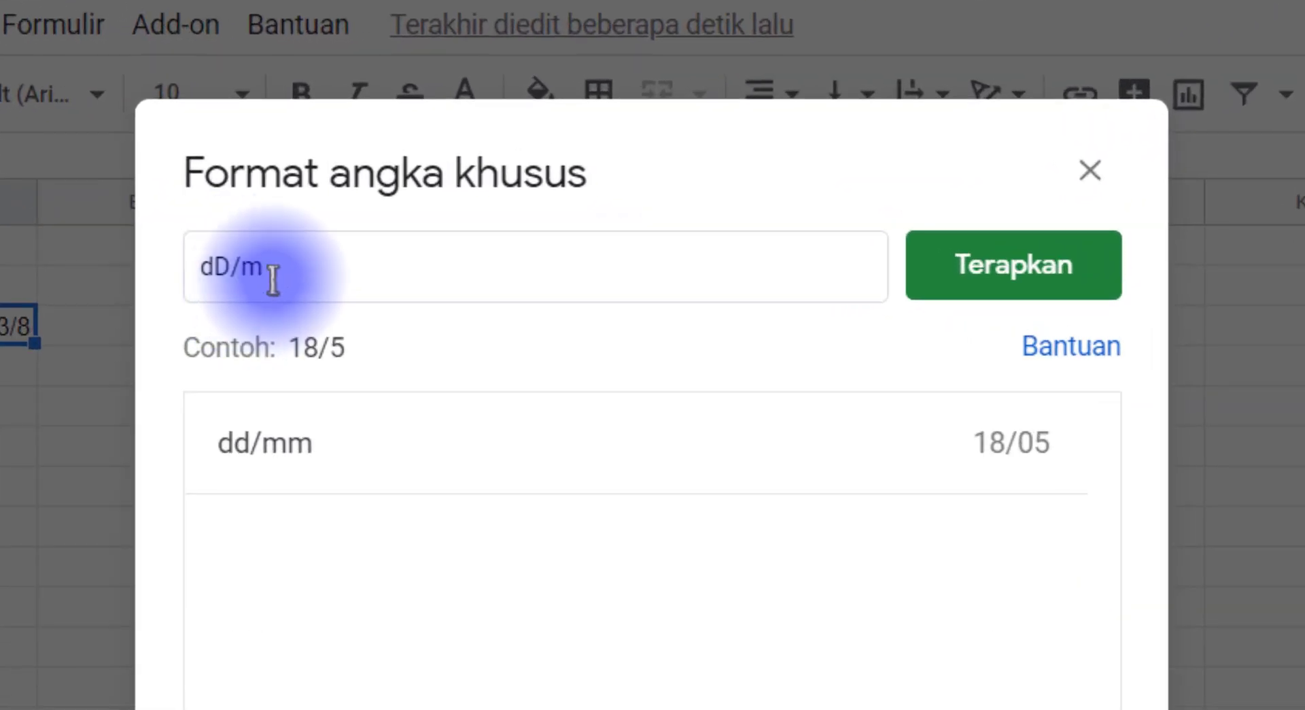
key("BackSpace")
type("d")
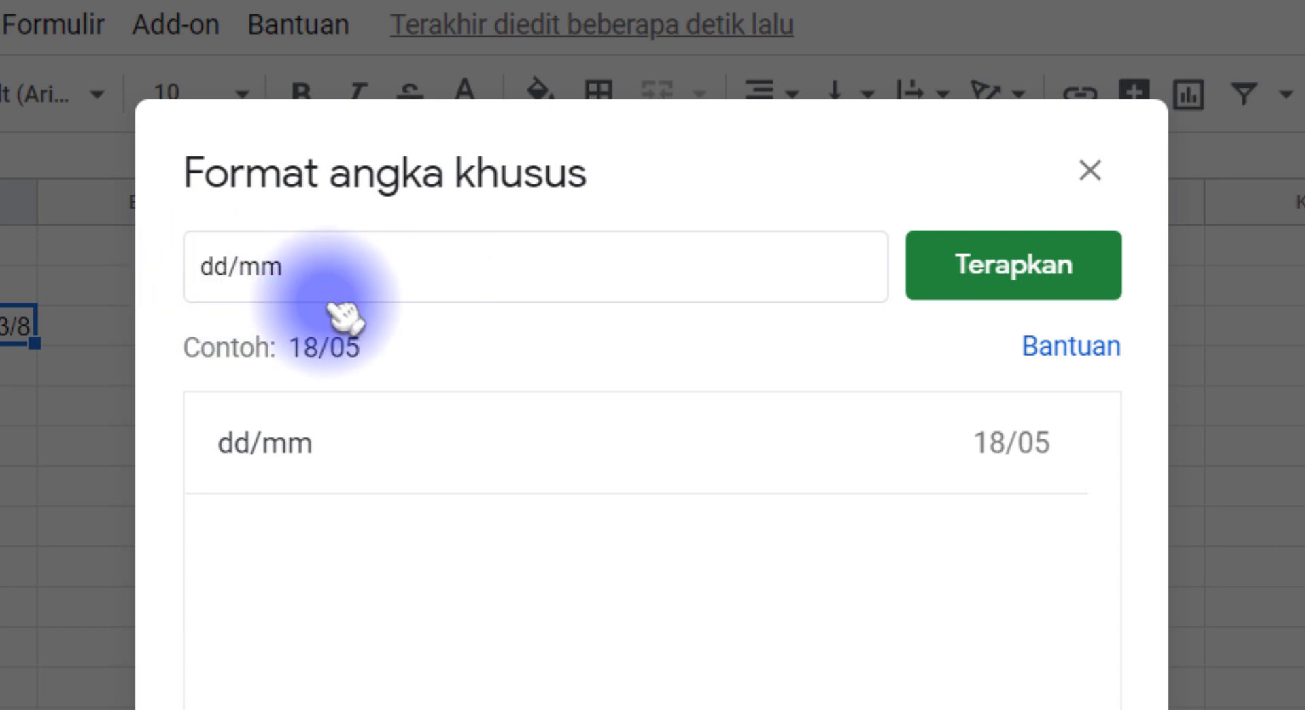
left_click(1085, 293)
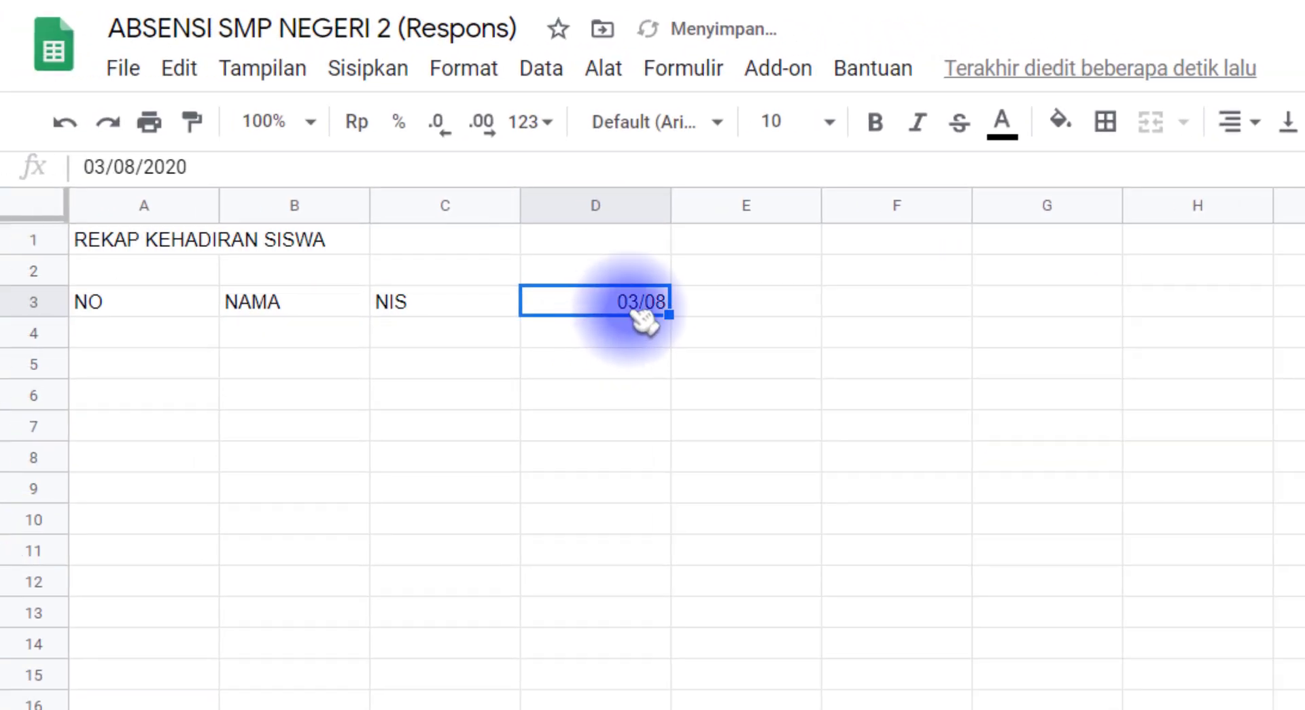
Enter sub-headings Datang in D4 and Pulang in E4
left_click(599, 342)
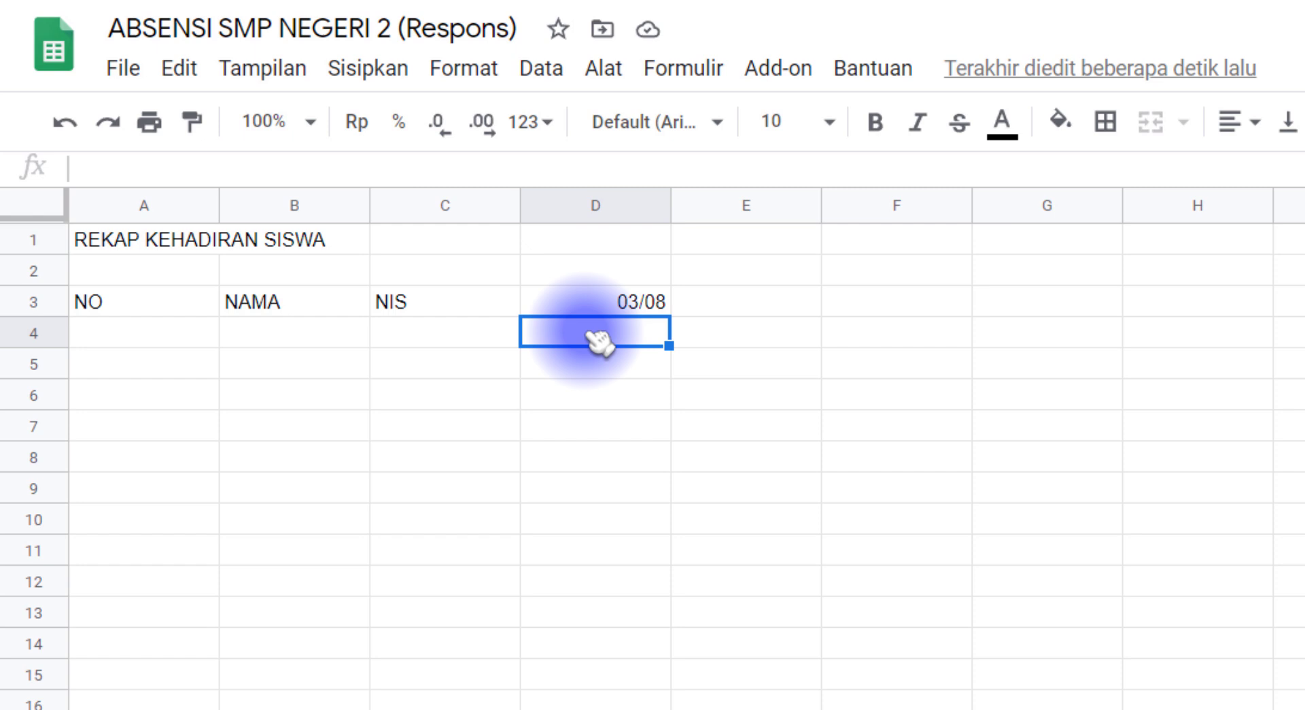
left_click_drag(642, 302, 677, 305)
left_click(586, 337)
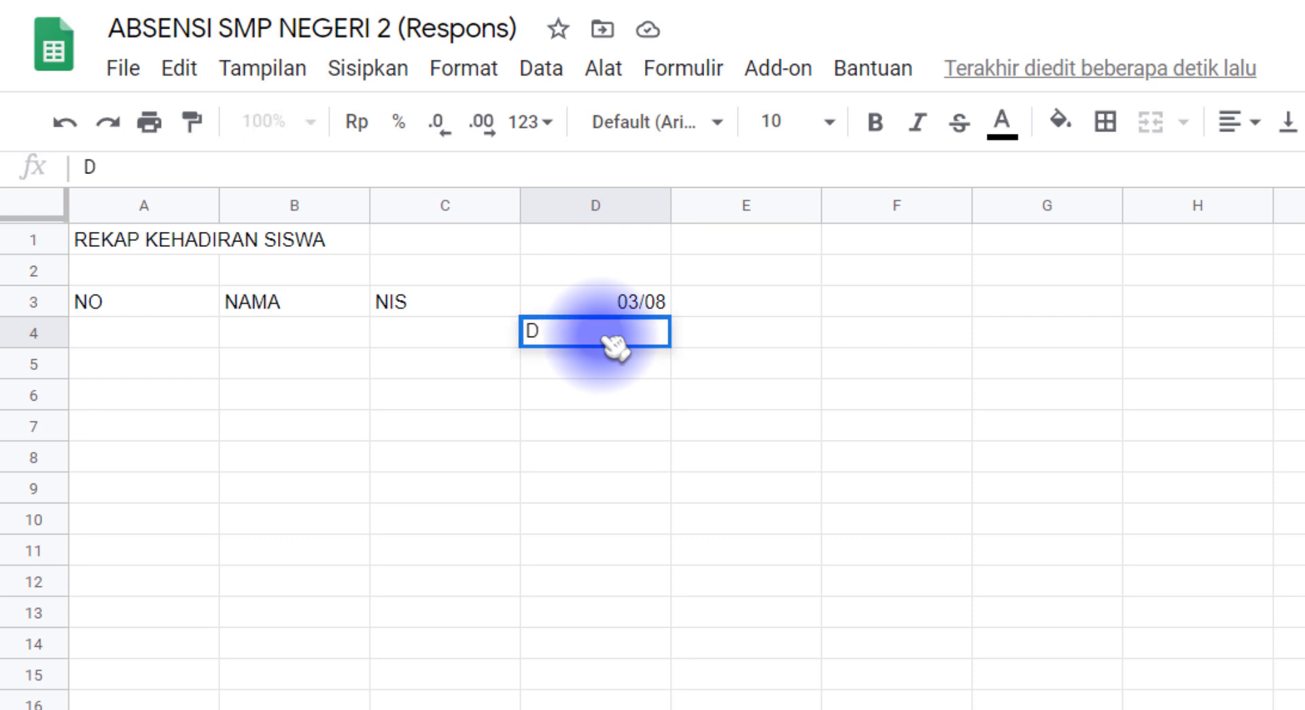
key("Tab")
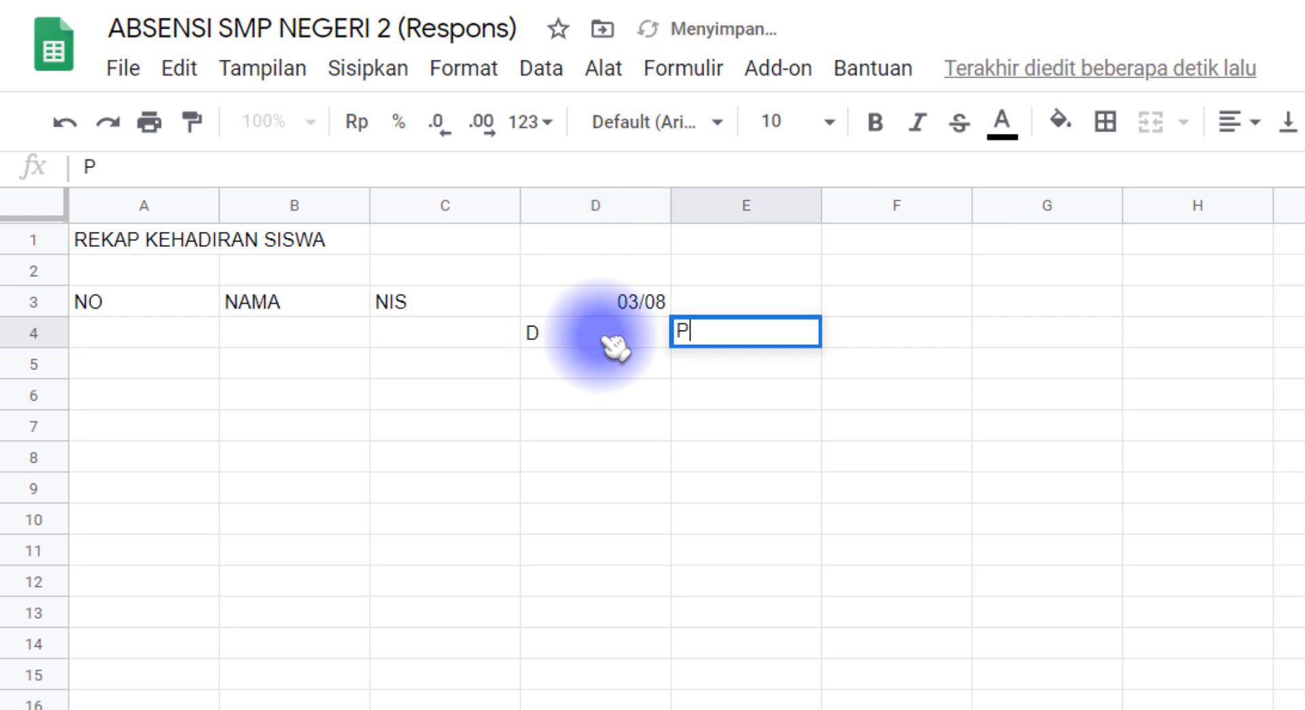
type("P")
left_click(607, 338)
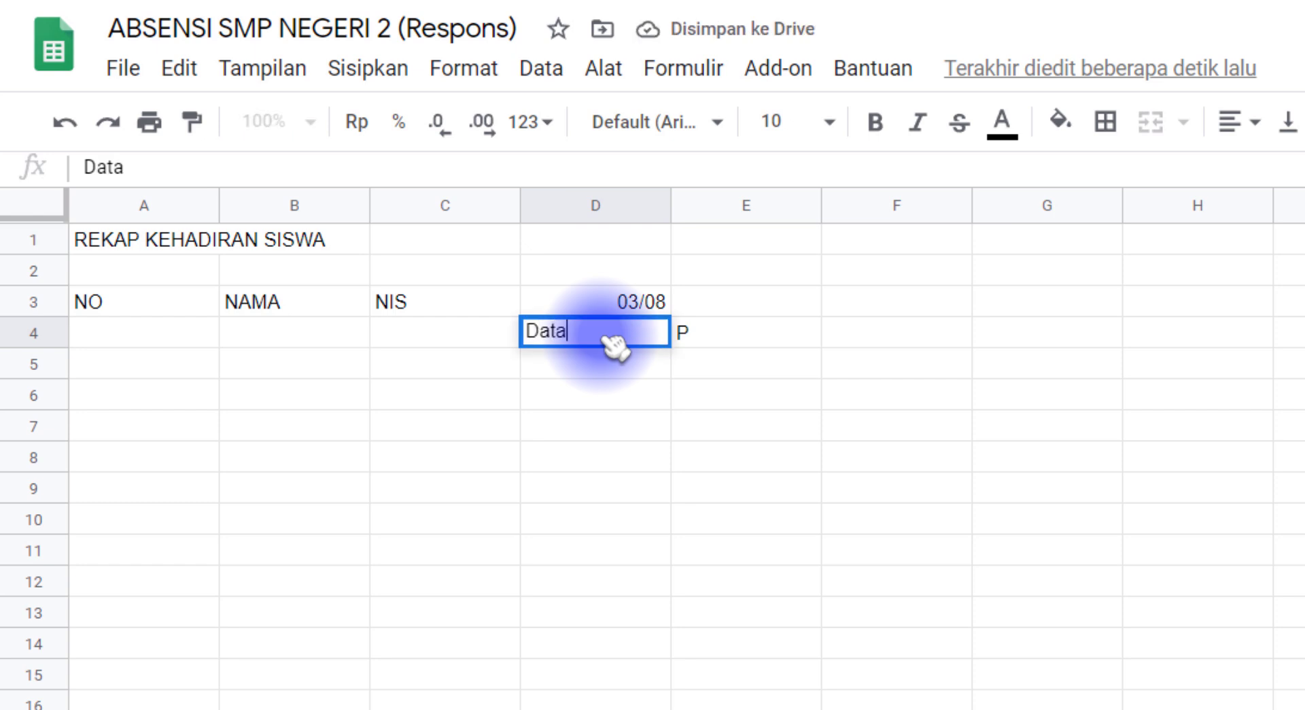
key("Tab")
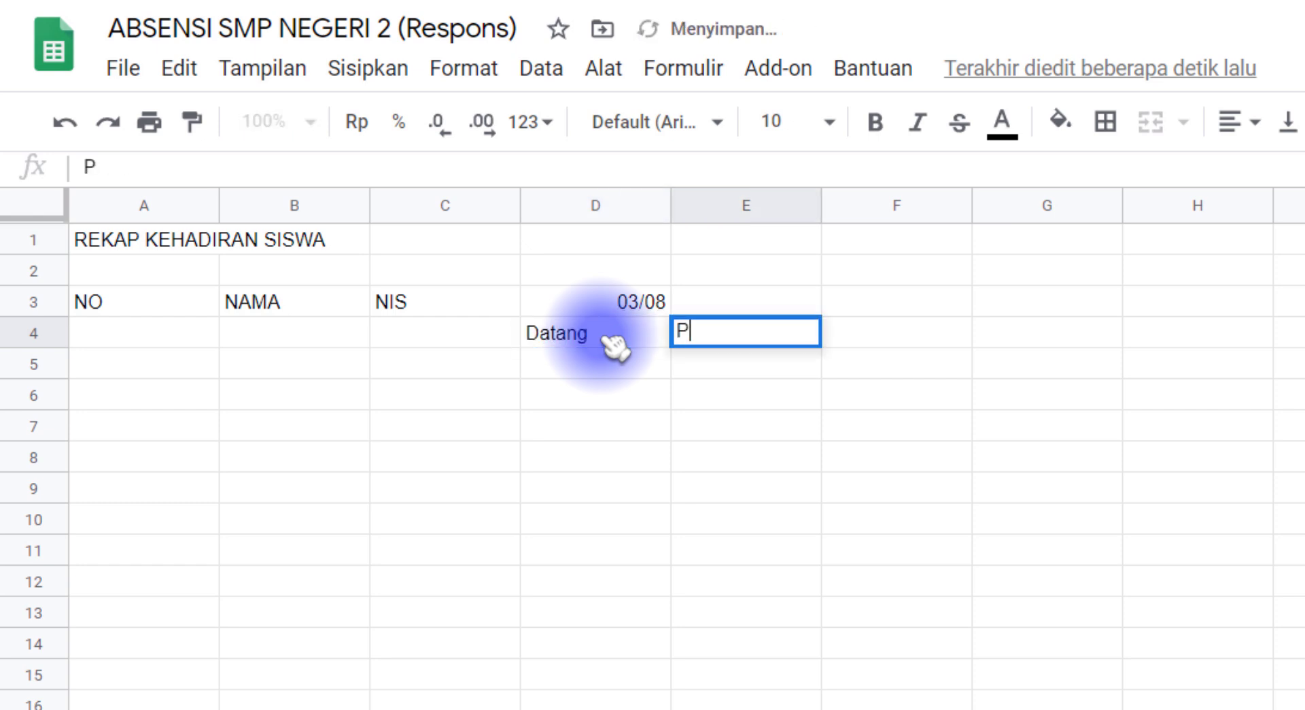
key("Return")
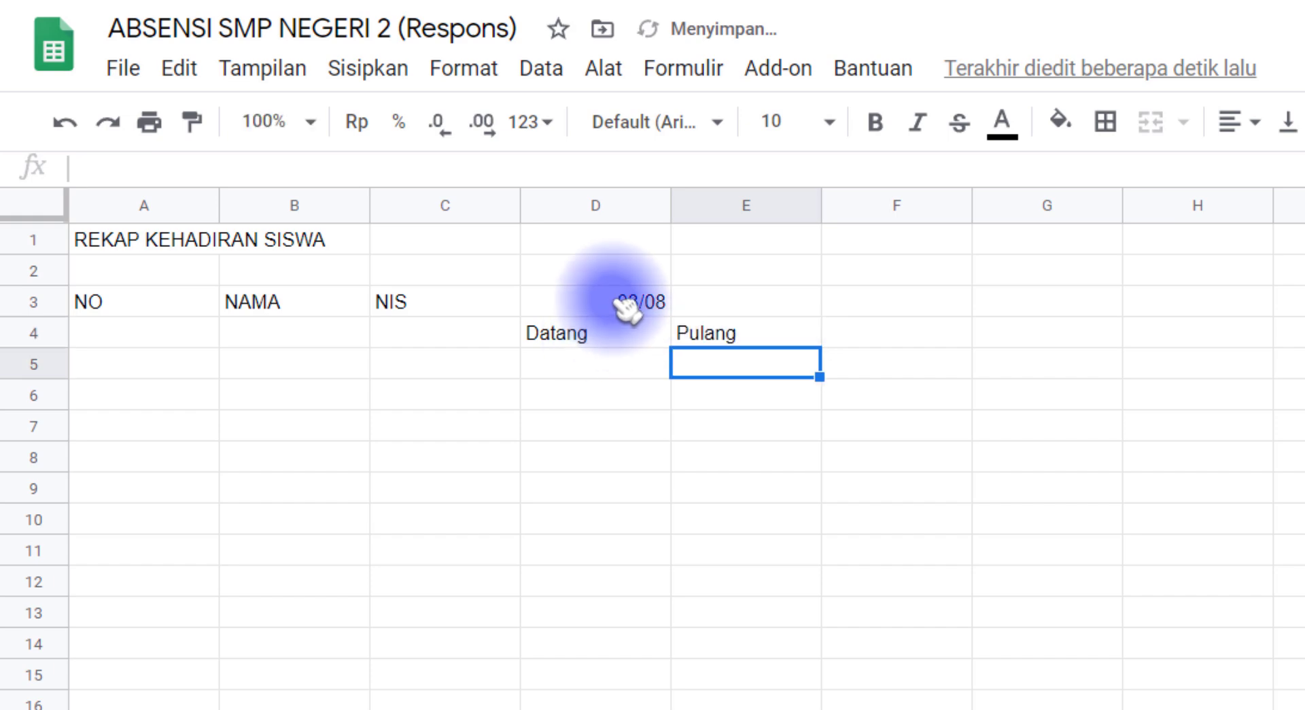
Merge D3:E3 for the date, merge NO and NAMA down rows 3–4, and set alignment
left_click_drag(620, 300, 768, 299)
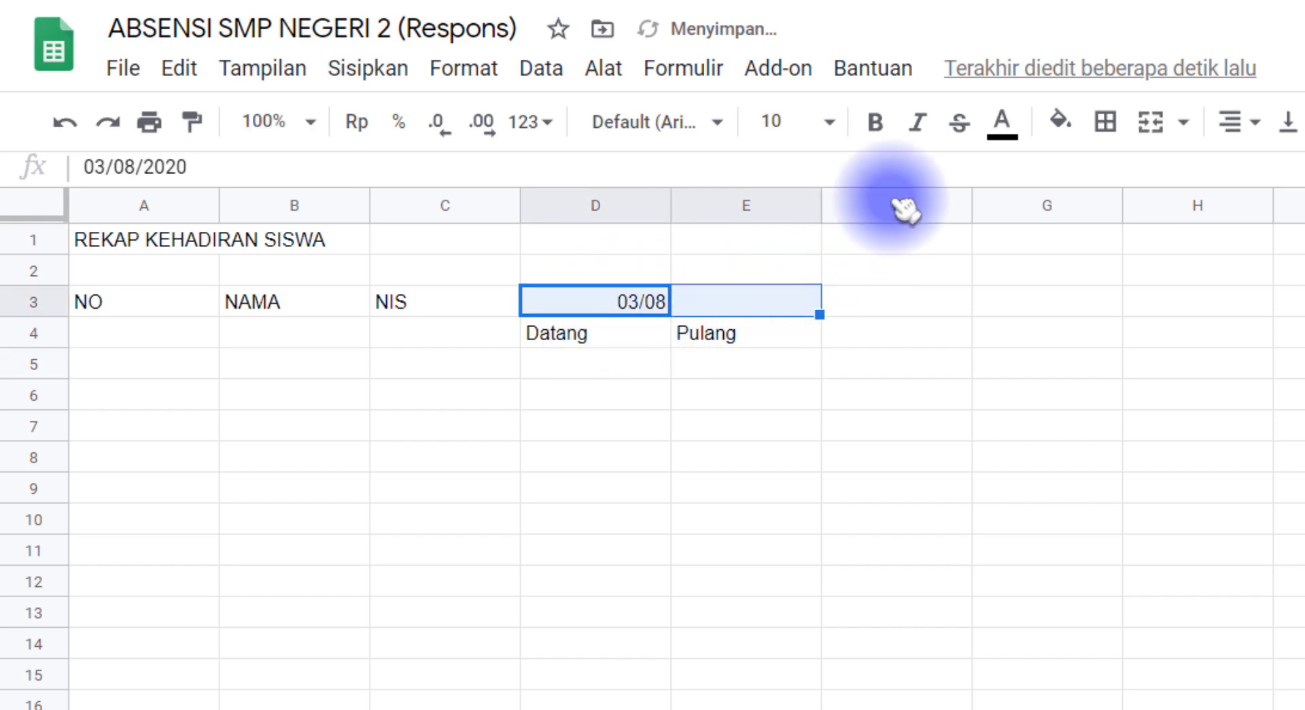
left_click(1152, 124)
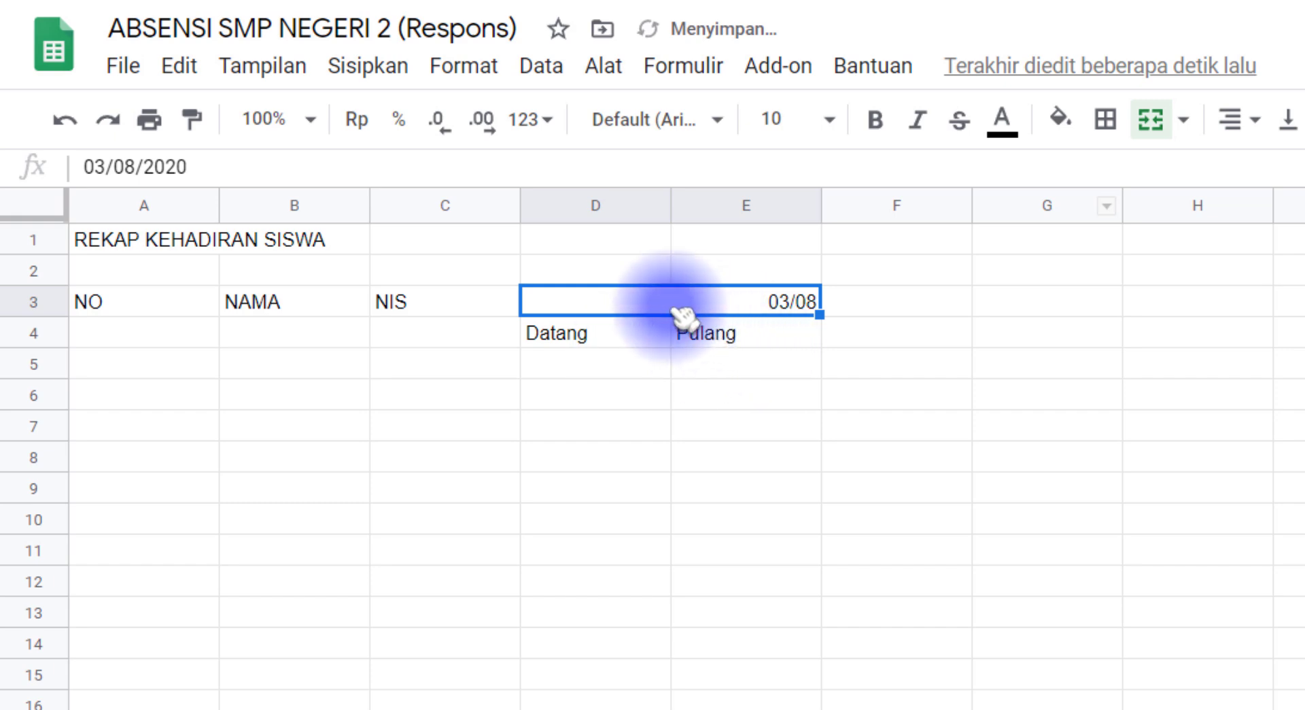
left_click_drag(178, 313, 181, 335)
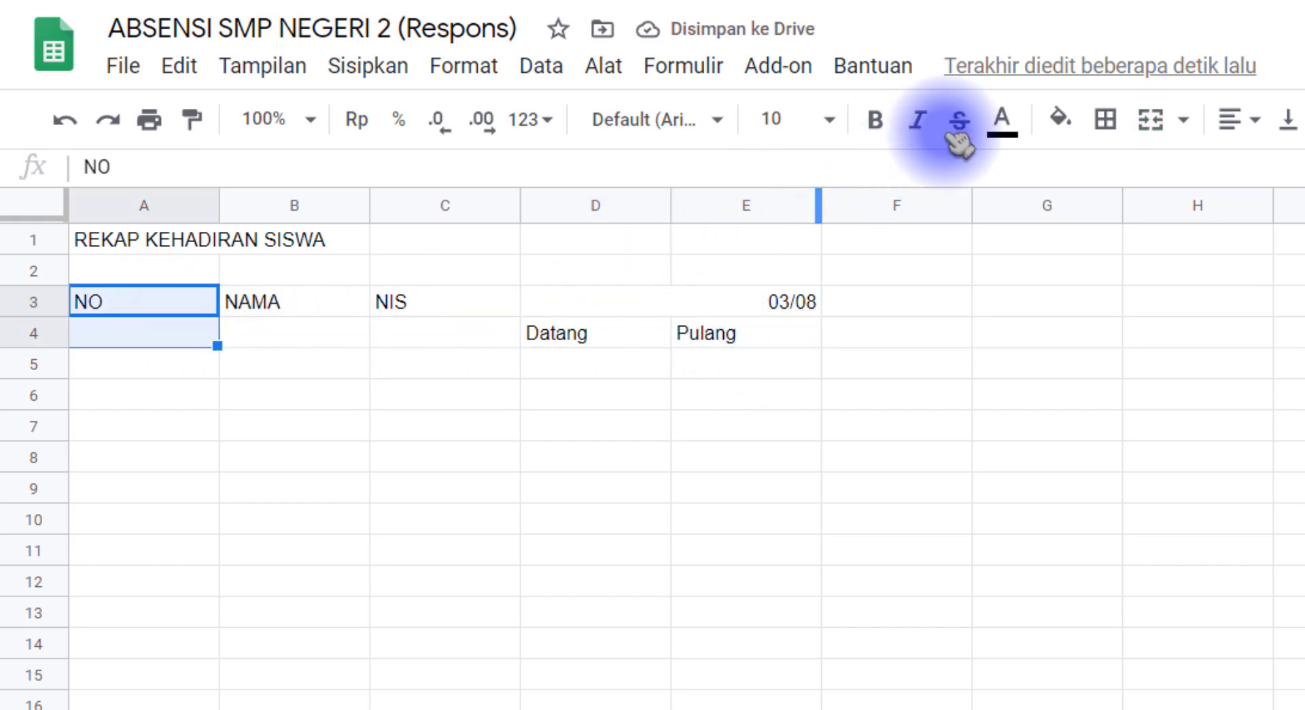
left_click(1154, 120)
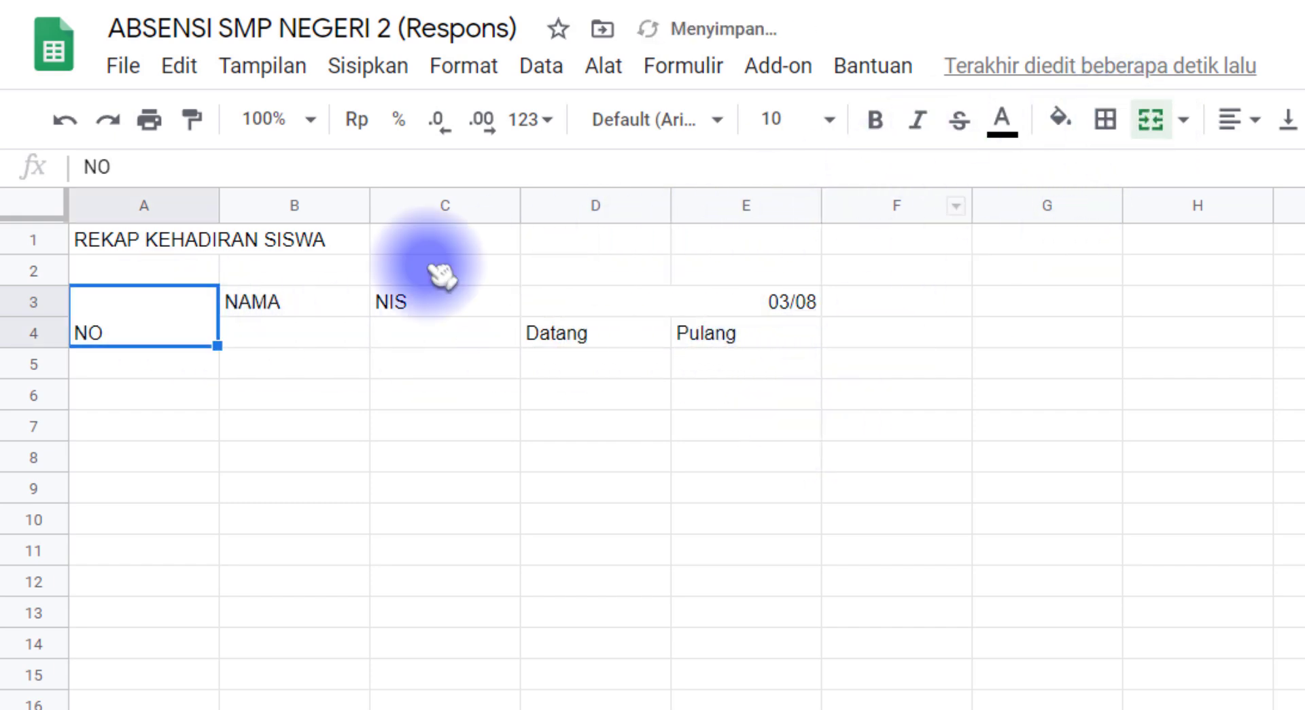
left_click_drag(344, 314, 344, 338)
left_click(122, 306)
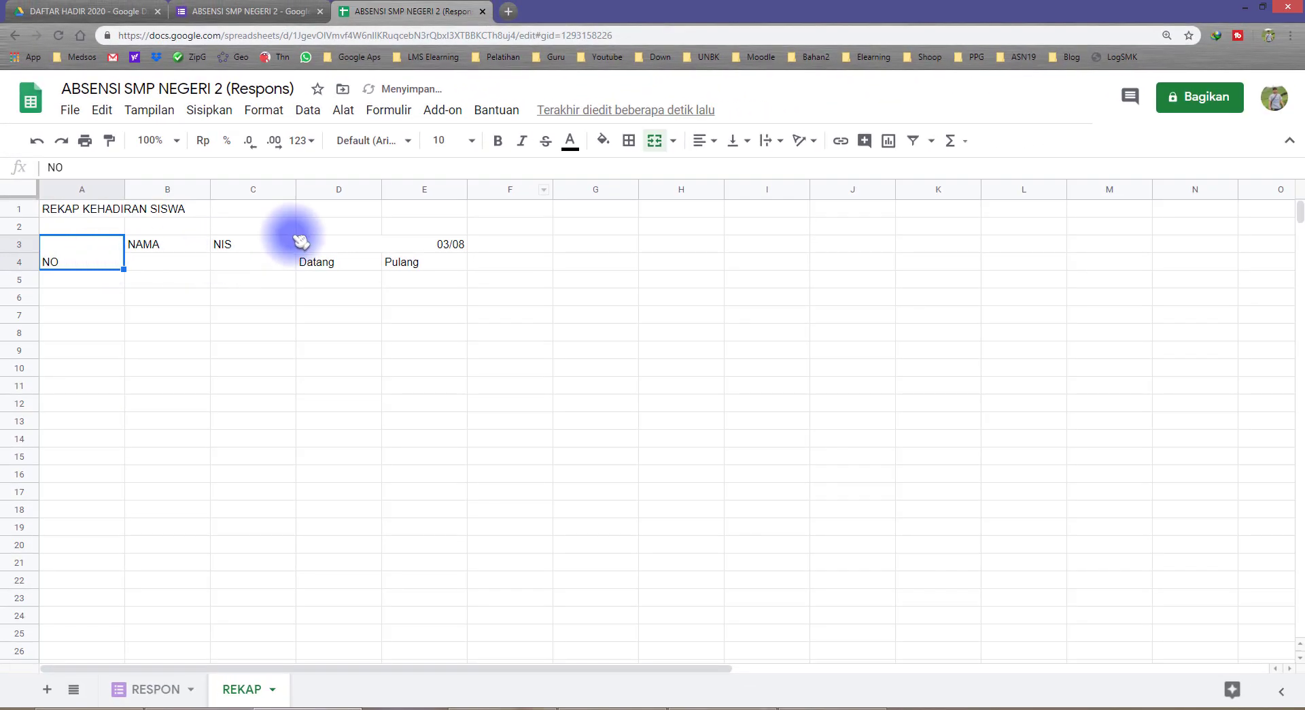
left_click(427, 74)
Merge and centre the title across the table and add borders around A3:K22
mouse_move(475, 525)
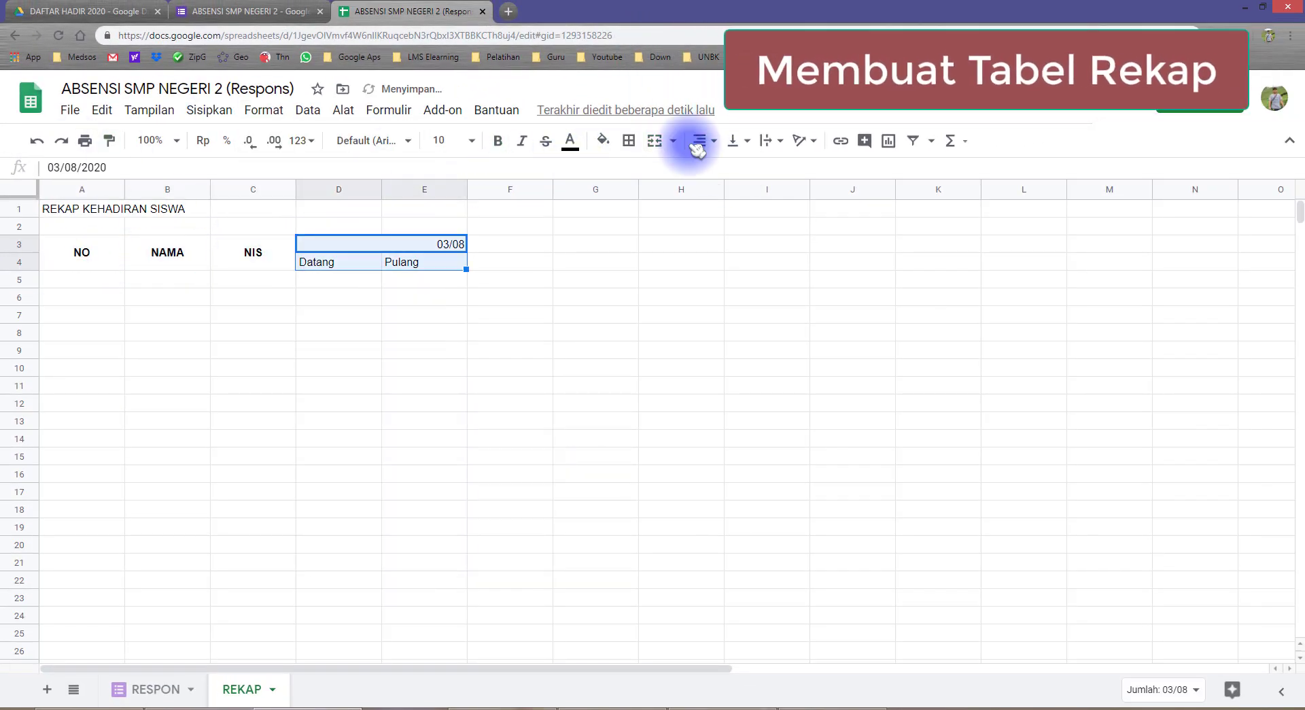
left_click(654, 142)
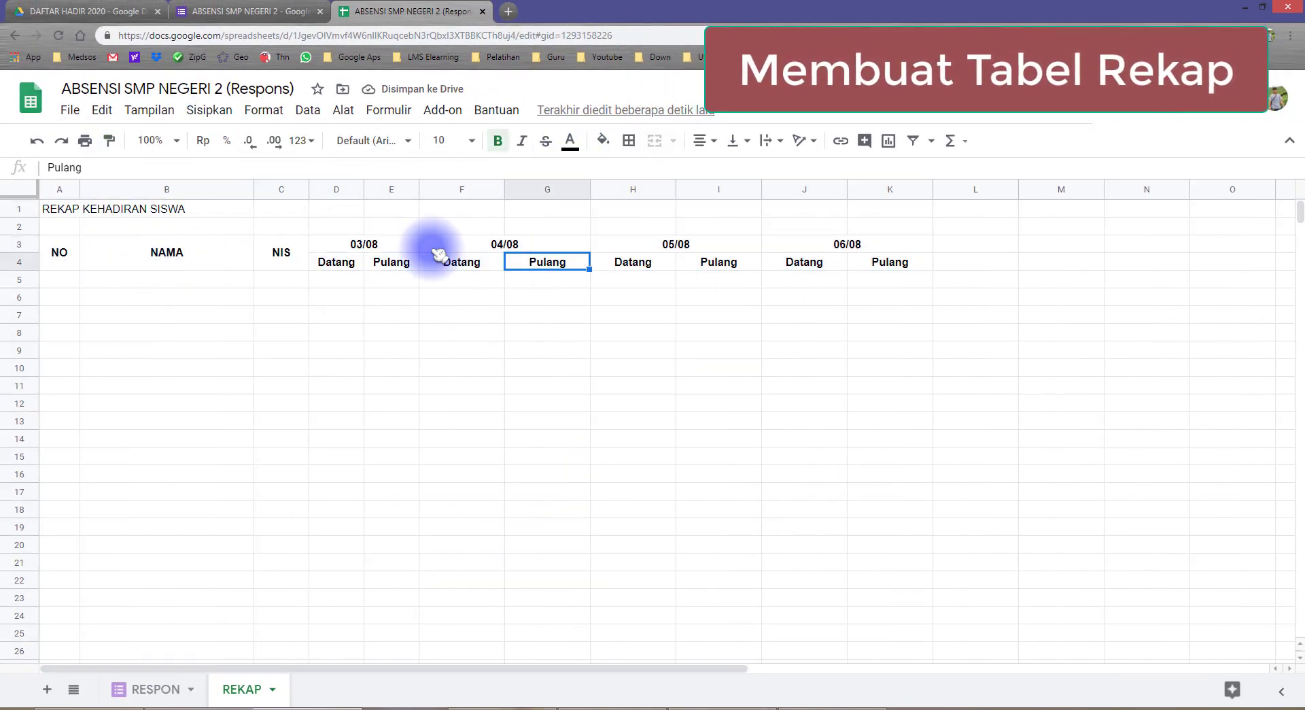
left_click_drag(59, 209, 890, 210)
left_click(654, 141)
left_click(704, 140)
left_click(722, 168)
Enlarge the title, freeze the header rows and fill the header cells pink
left_click_drag(59, 261, 903, 584)
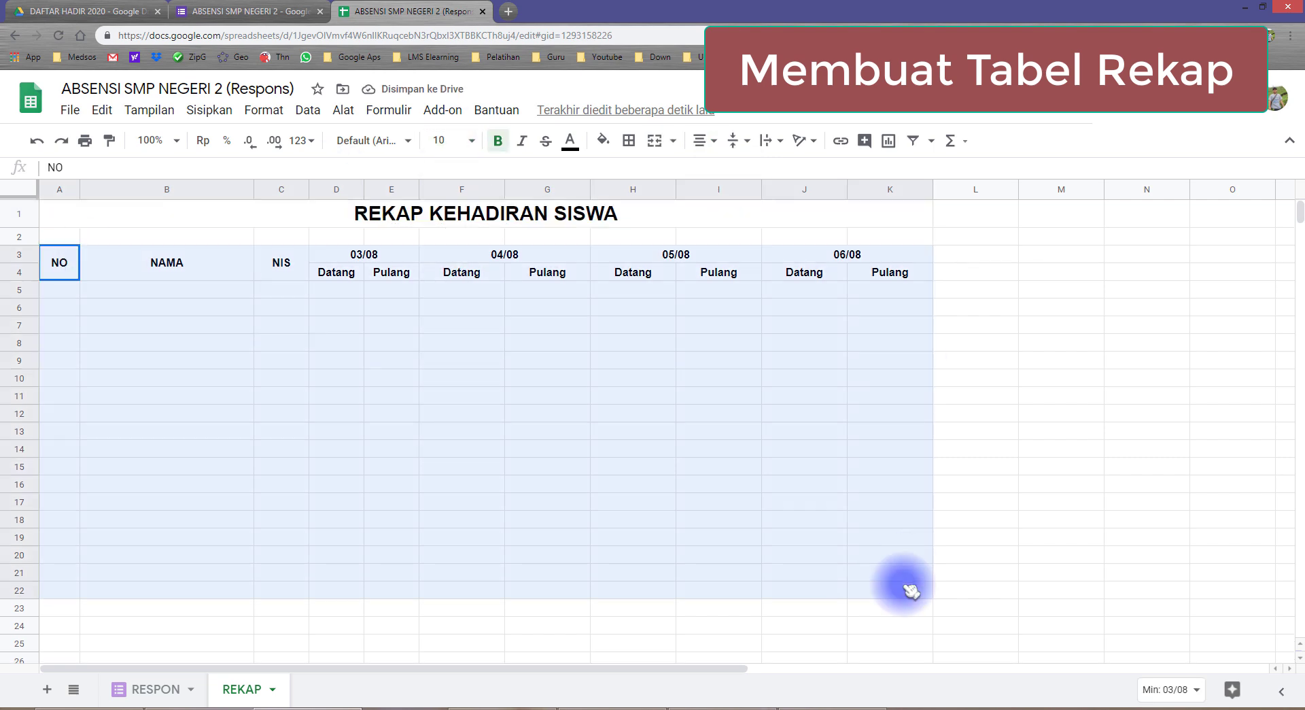
left_click(628, 140)
left_click(280, 262)
left_click(203, 111)
left_click(336, 272)
left_click(221, 111)
left_click_drag(59, 263, 890, 272)
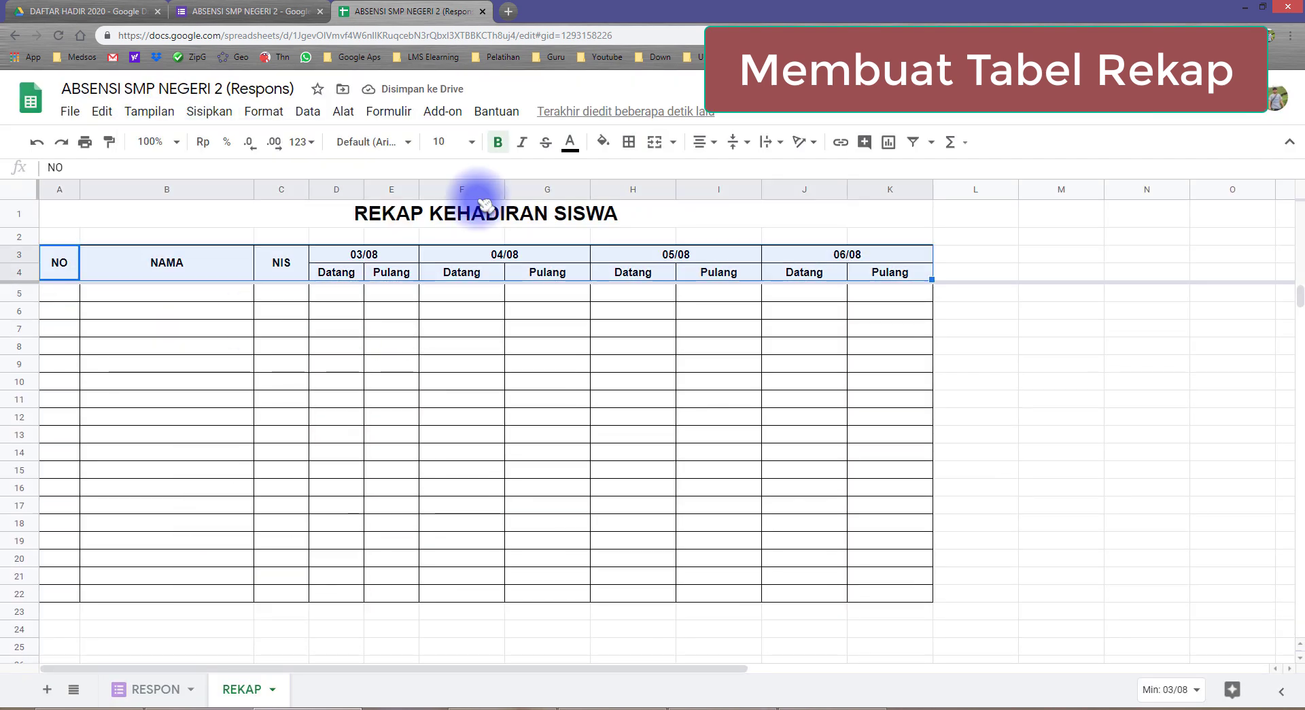
left_click(603, 141)
Narrow date columns D–K and autofill NO 1 to 20, centred in column A
left_click_drag(336, 190, 889, 190)
left_click_drag(364, 190, 362, 189)
left_click_drag(59, 293, 59, 329)
left_click_drag(79, 335, 84, 598)
left_click(707, 140)
left_click(722, 169)
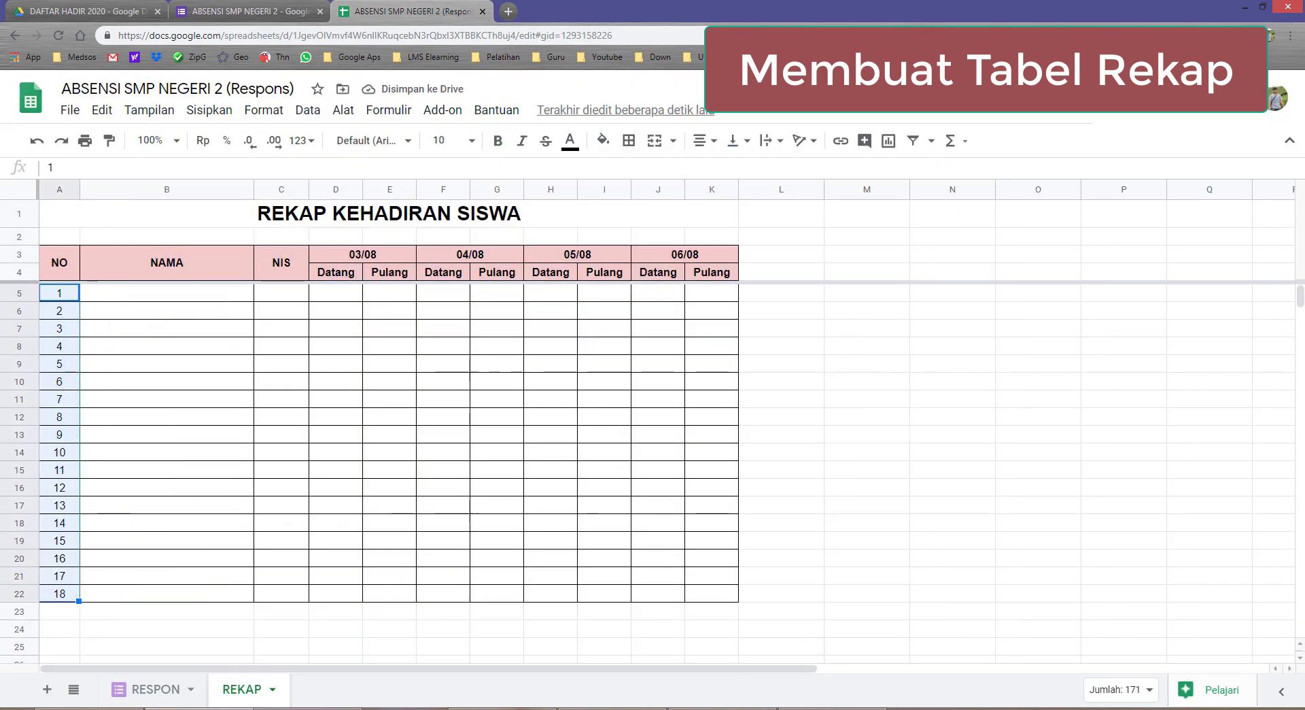
left_click(136, 294)
Extend the table borders down to the newly added student rows
mouse_move(336, 504)
left_mouse_down()
mouse_move(609, 577)
mouse_move(711, 560)
left_mouse_up()
left_click(629, 140)
left_click(632, 169)
left_click(336, 350)
scroll(354, 484, "up", 4)
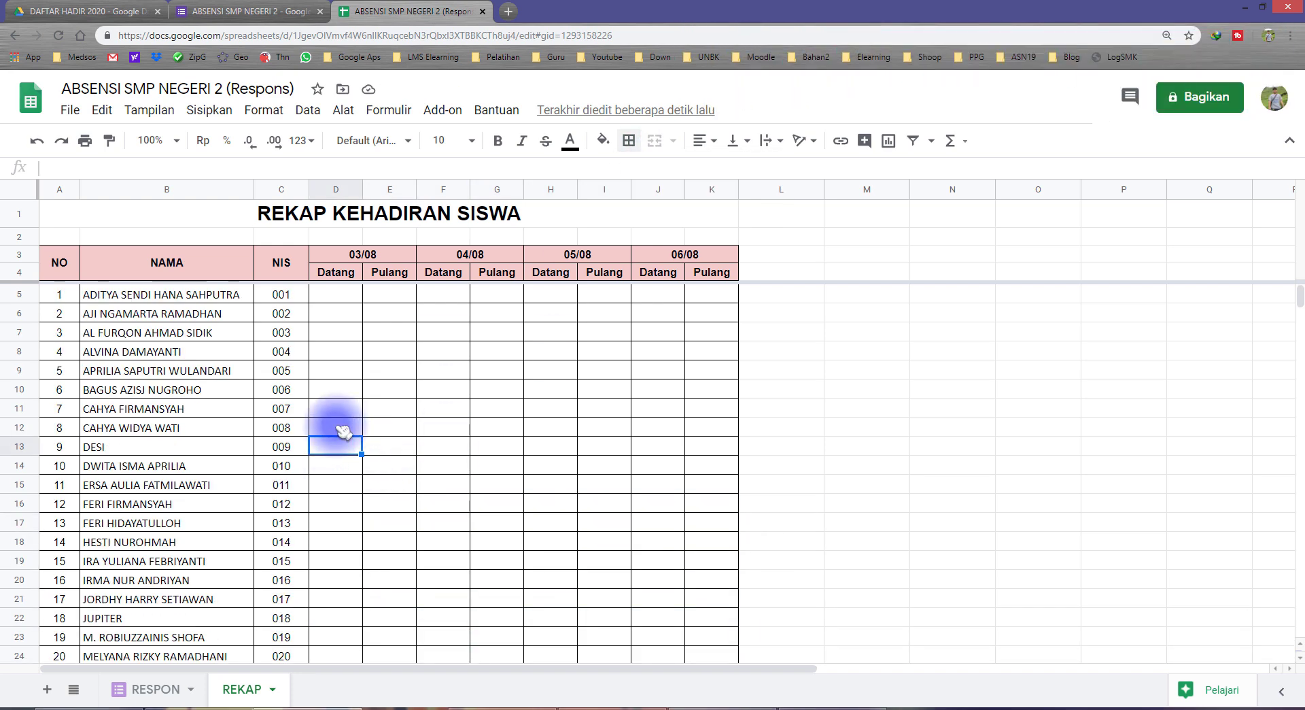
Review the NAMA and NIS columns down to the last NIS, 020
left_click(145, 296)
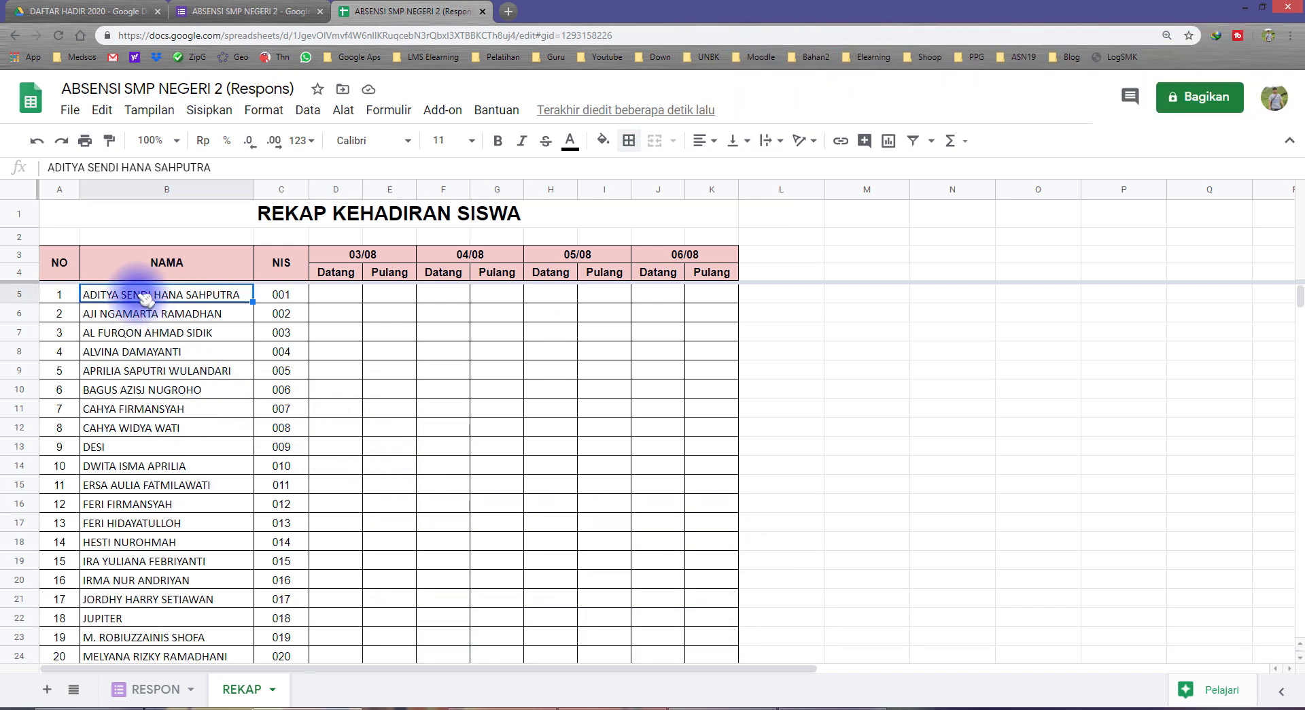
left_click(276, 294)
left_click_drag(204, 297, 275, 564)
left_click(276, 564)
scroll(204, 457, "up", 2)
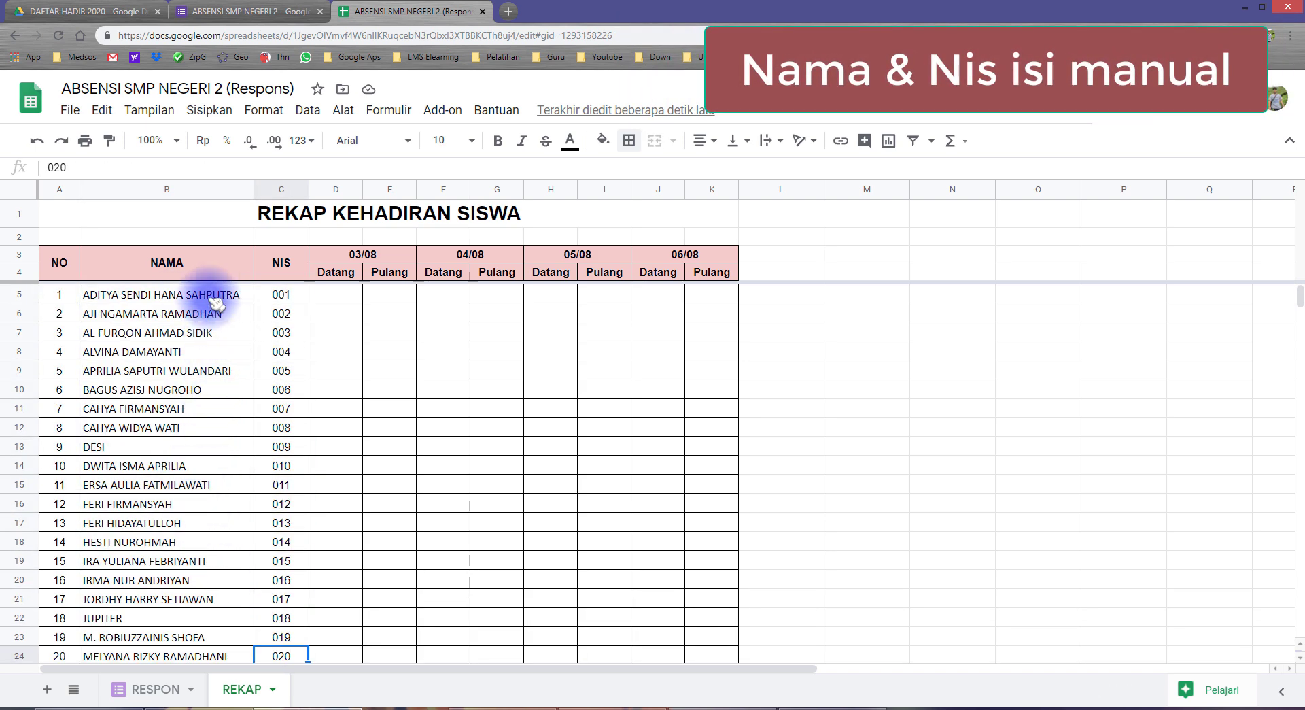
left_click_drag(216, 302, 258, 484)
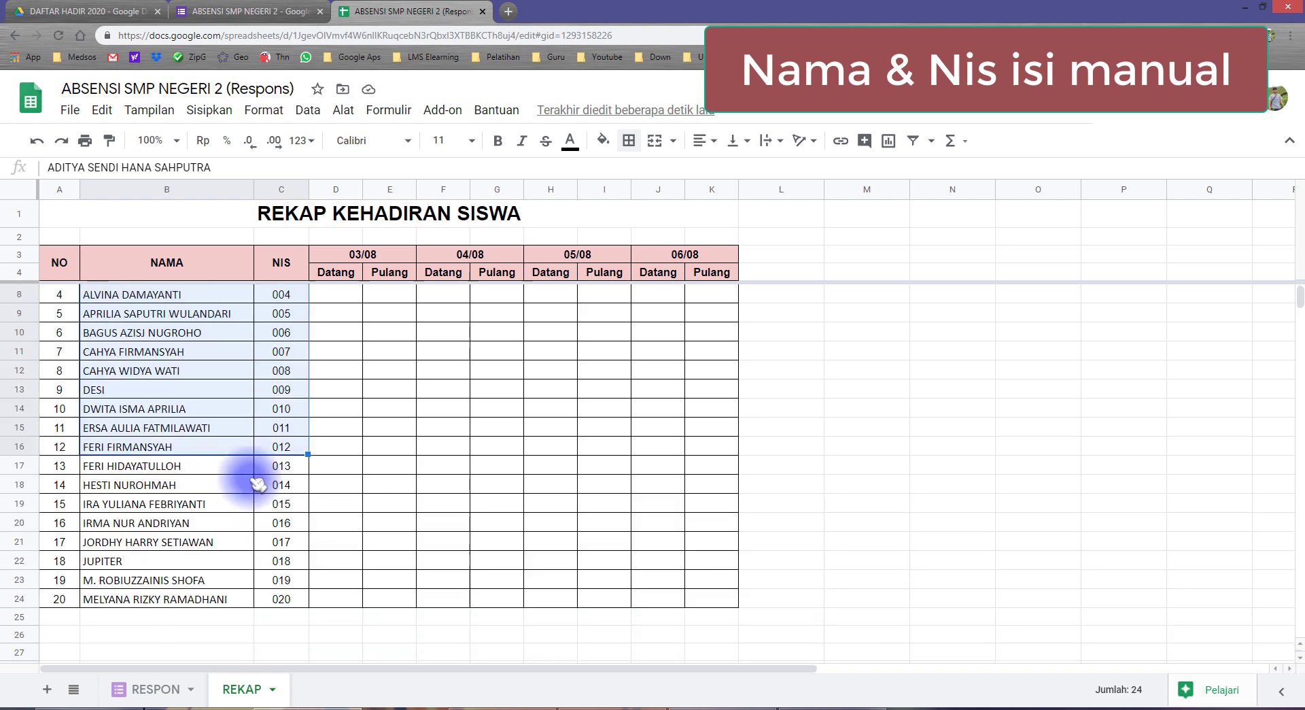
scroll(258, 483, "up", 1)
Spot-check individual student names and NIS values 001 to 013
left_click(183, 352)
left_click(180, 297)
left_click(178, 348)
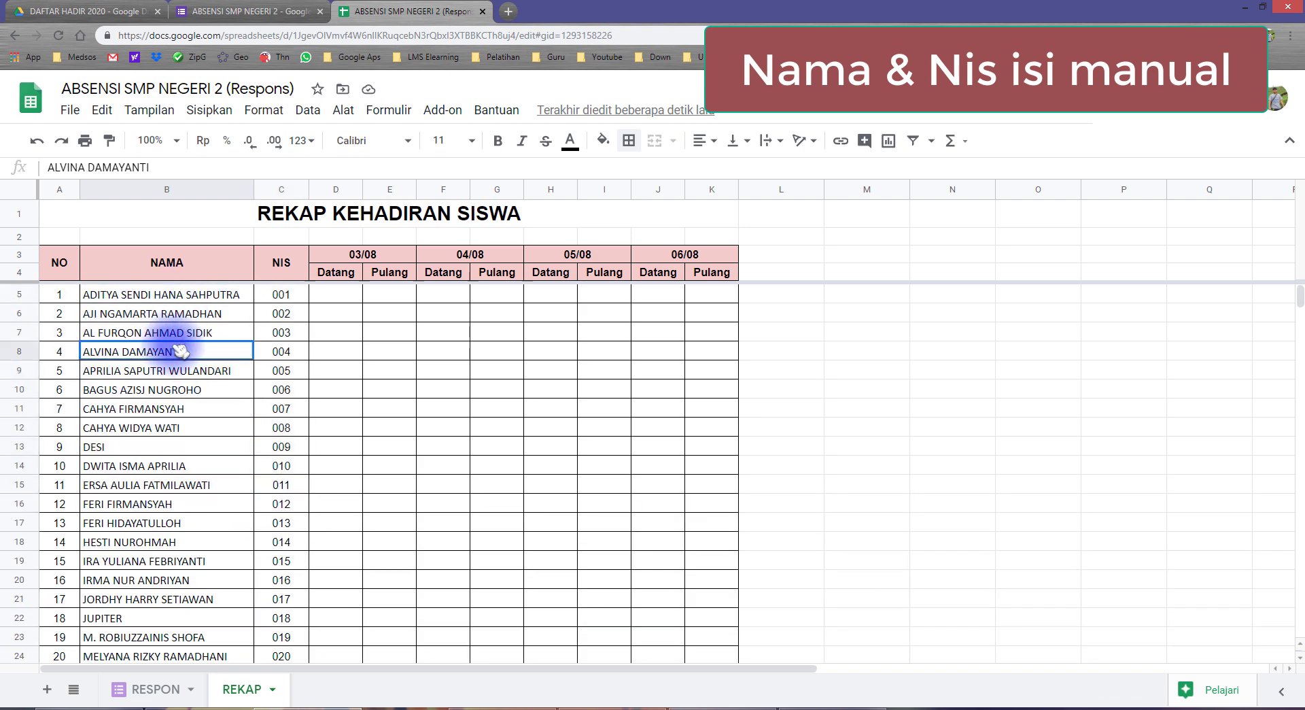
left_click(187, 408)
left_click(281, 314)
left_click(279, 371)
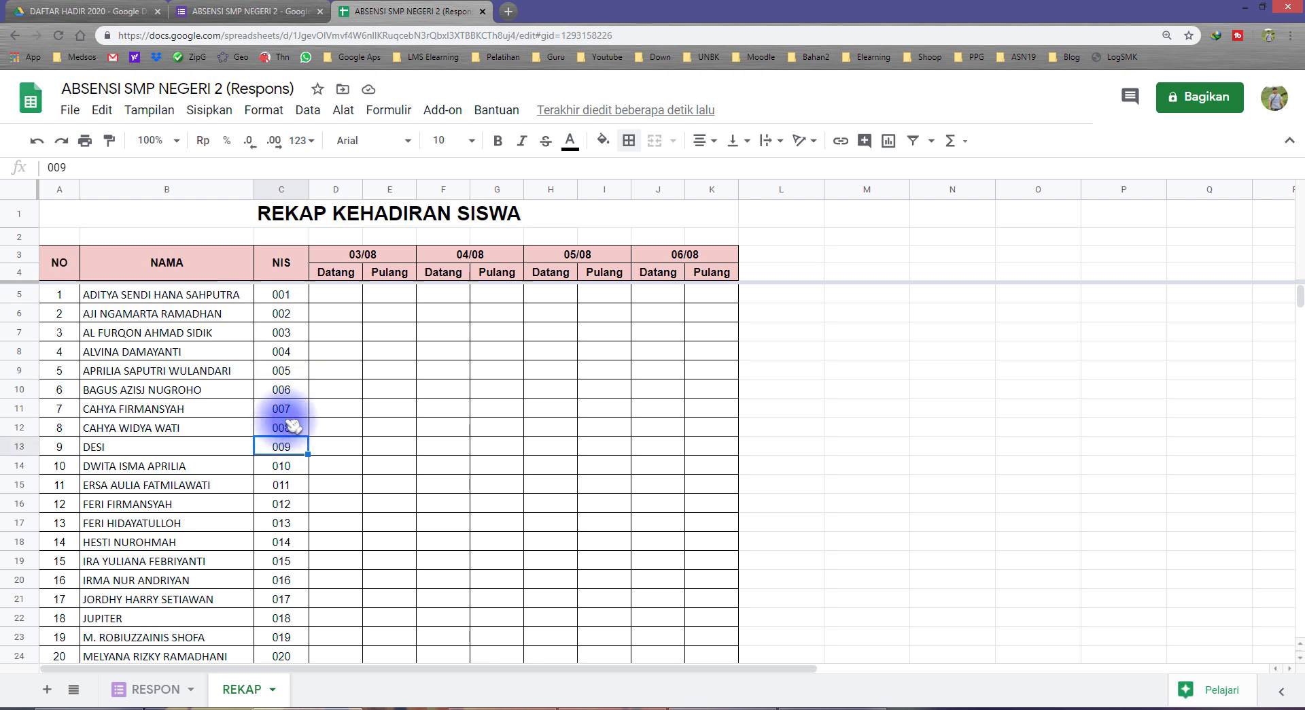
left_click_drag(282, 296, 296, 469)
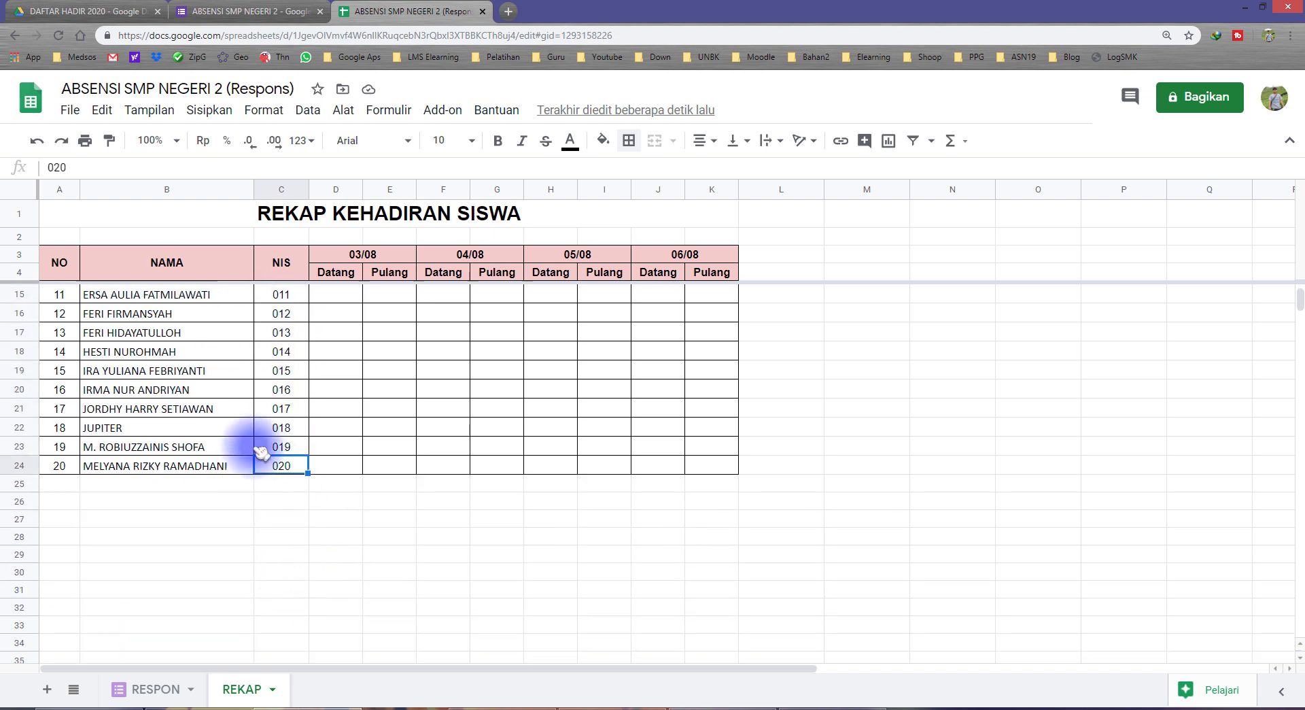
scroll(262, 435, "up", 3)
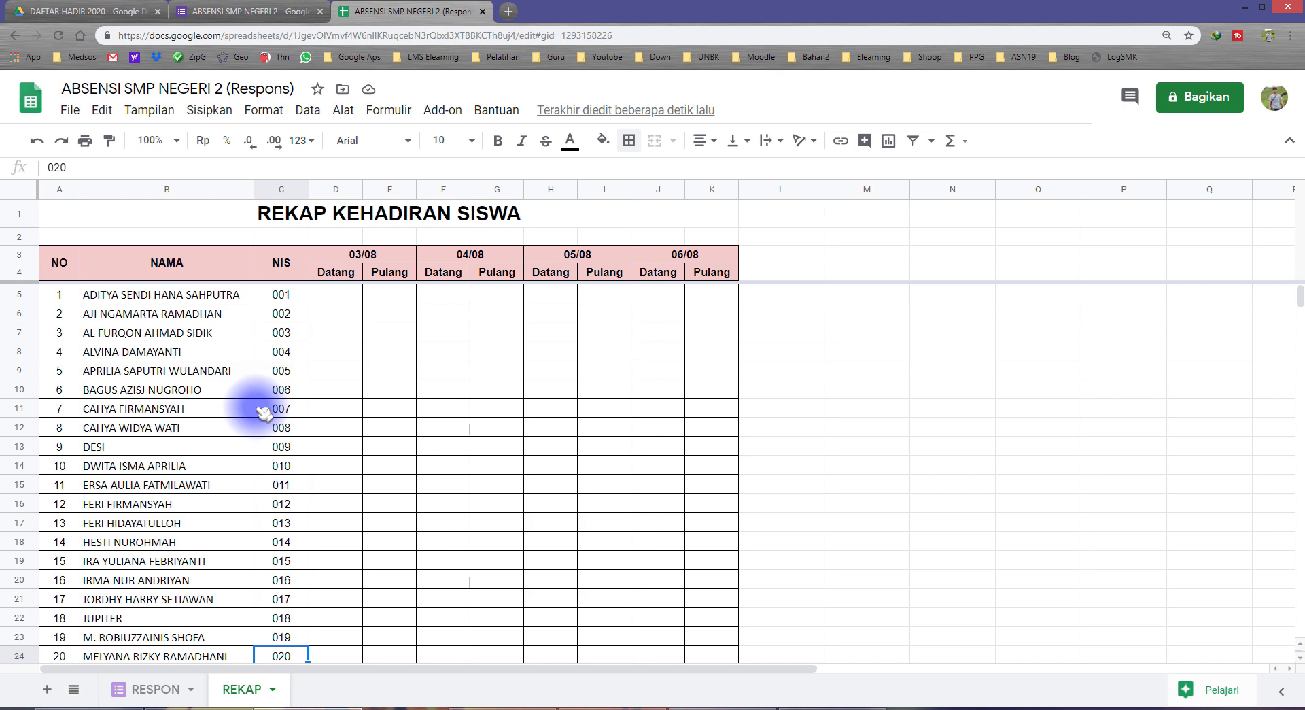
left_click_drag(204, 294, 277, 401)
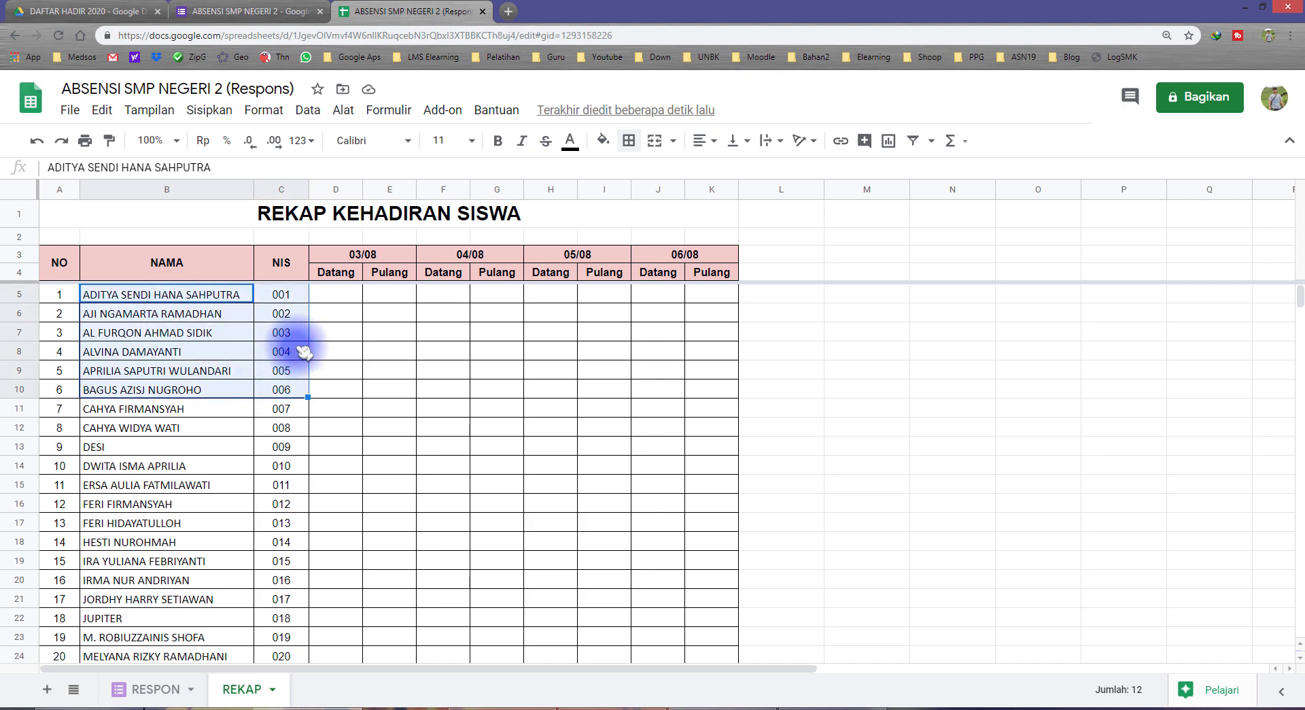
Check the date headers 03/08–06/08 with their Datang and Pulang columns
left_click(358, 258)
left_click(435, 258)
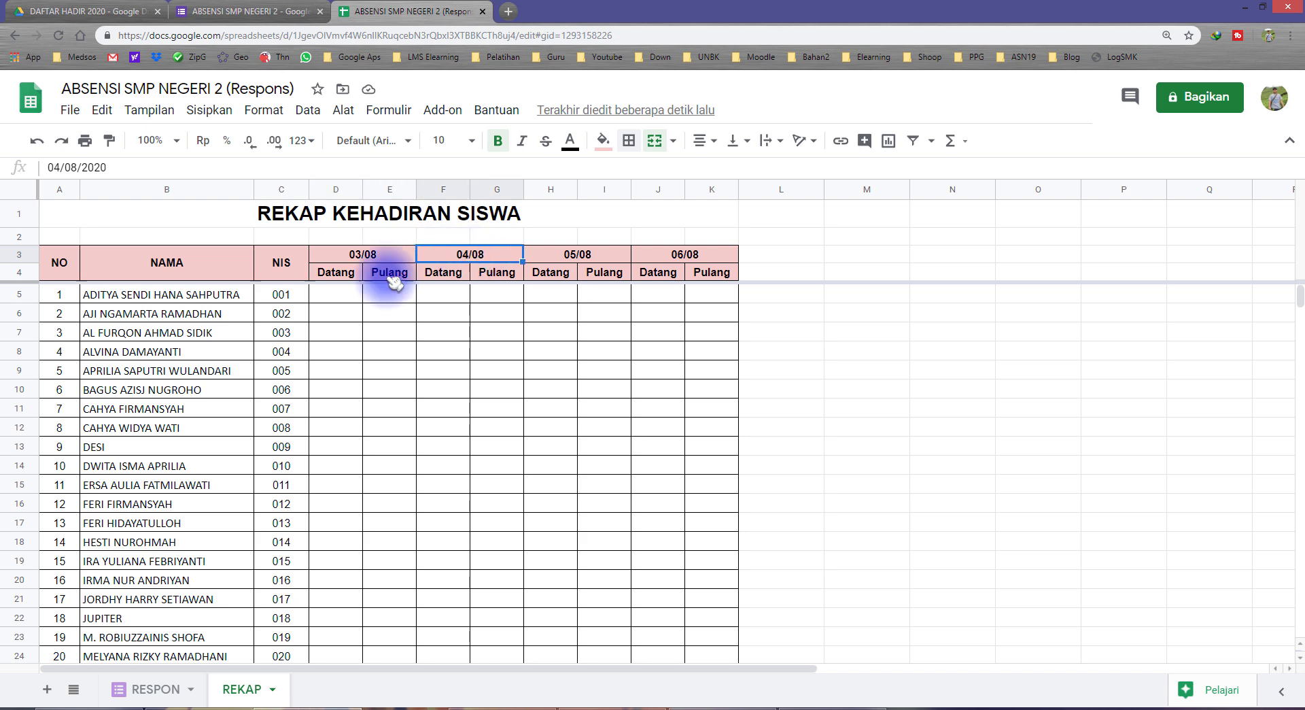
left_click(343, 276)
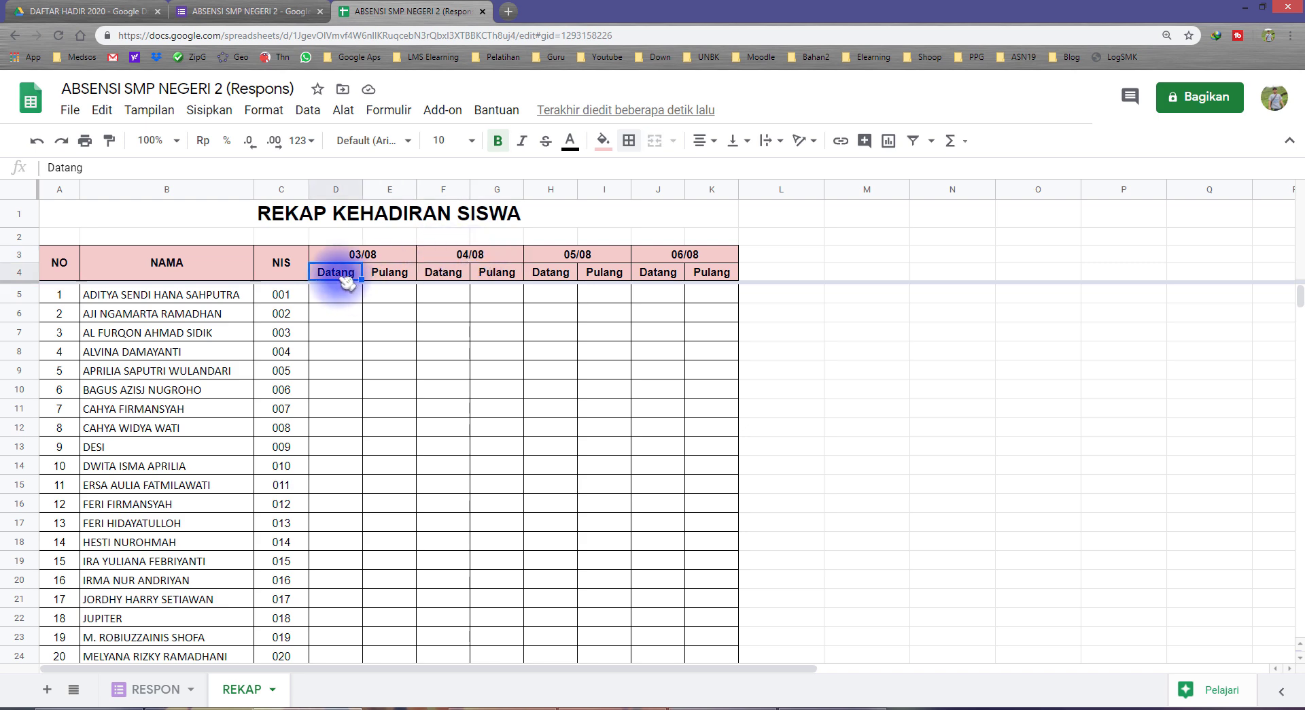
left_click(429, 275)
left_click(554, 277)
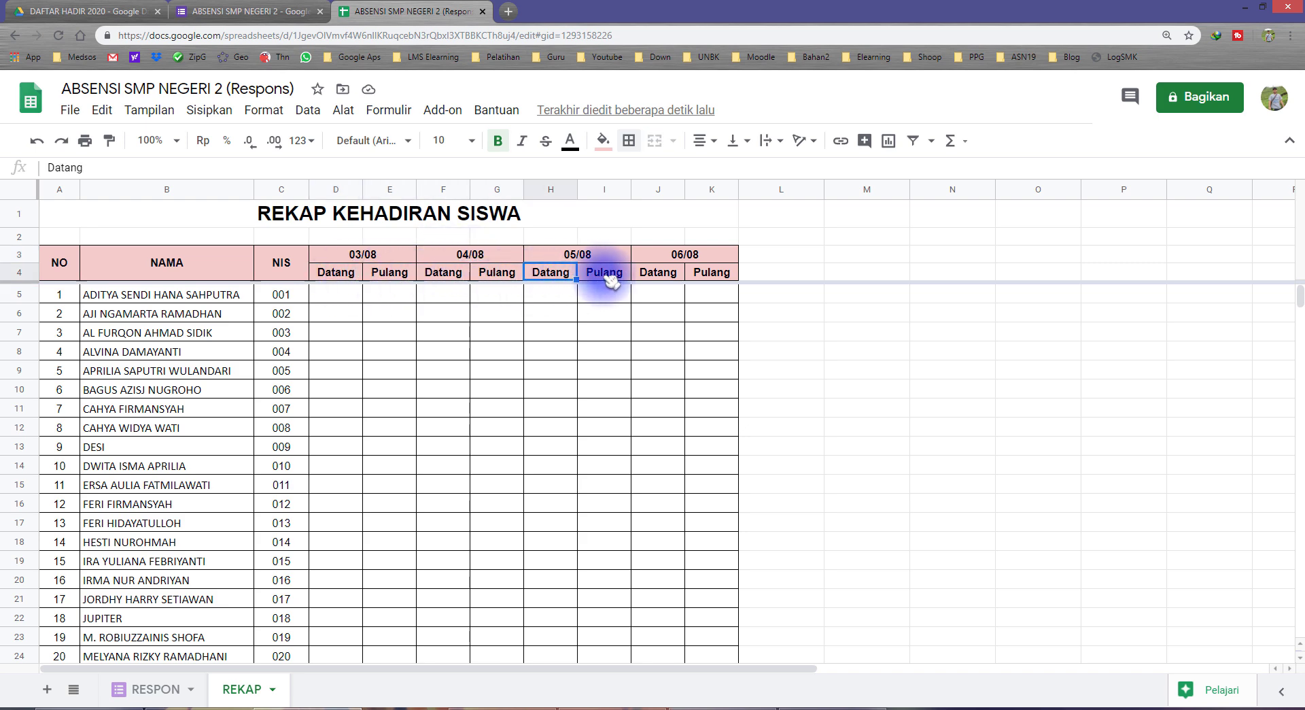
left_click(670, 276)
left_click(709, 272)
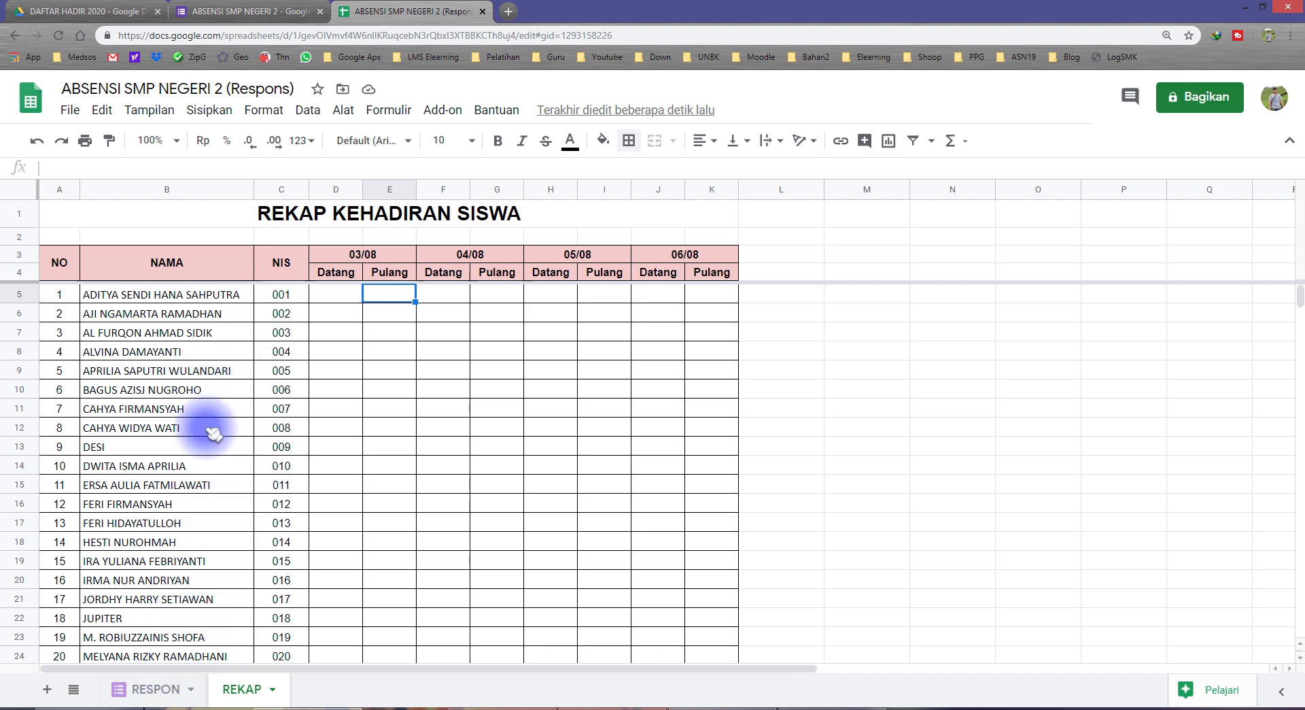
Open the respondent preview of the ABSENSI SMP NEGERI 2 form from its editor
left_click(155, 689)
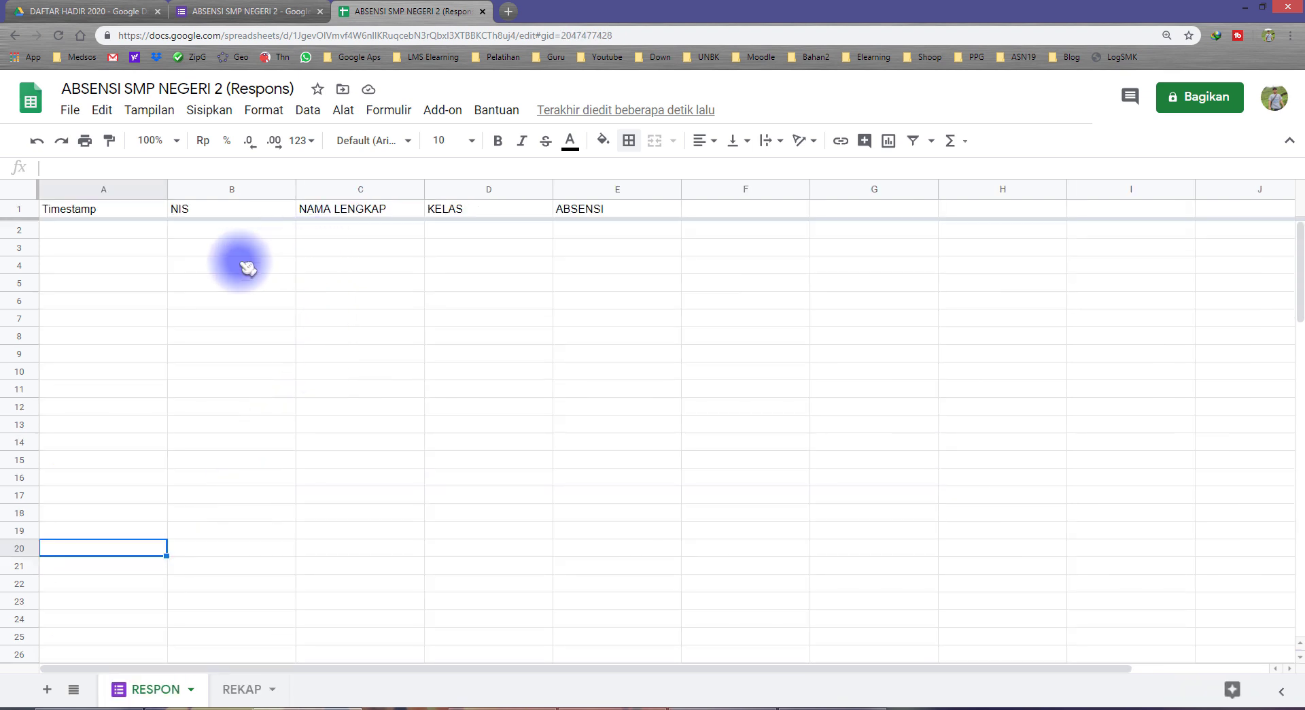
left_click(218, 12)
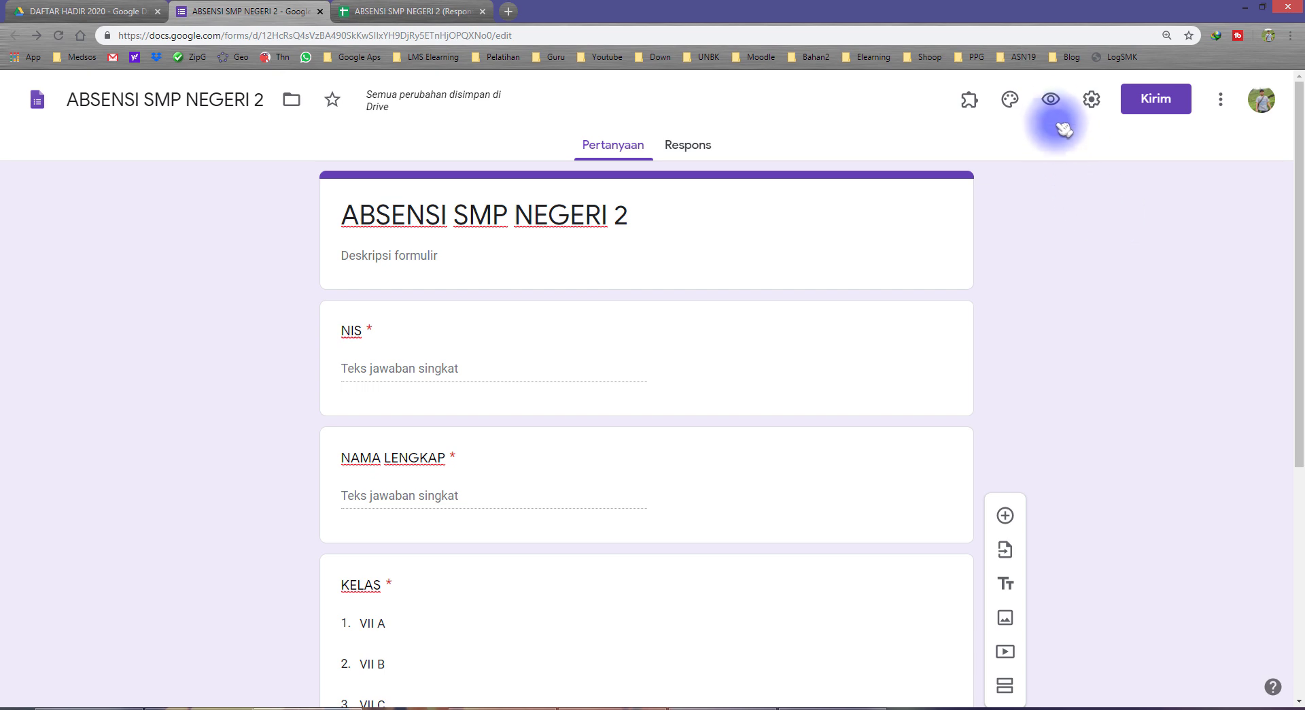
left_click(1051, 100)
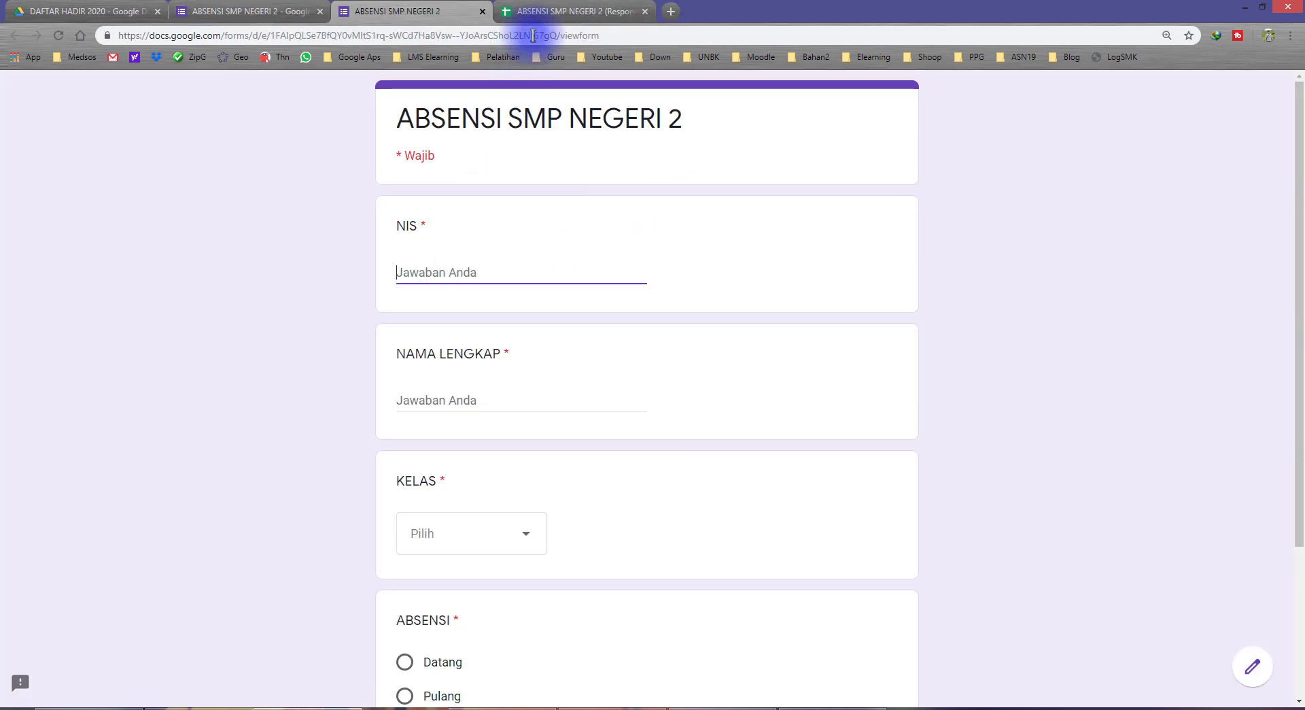
Look up the seventh student's record on the REKAP sheet
left_click(566, 12)
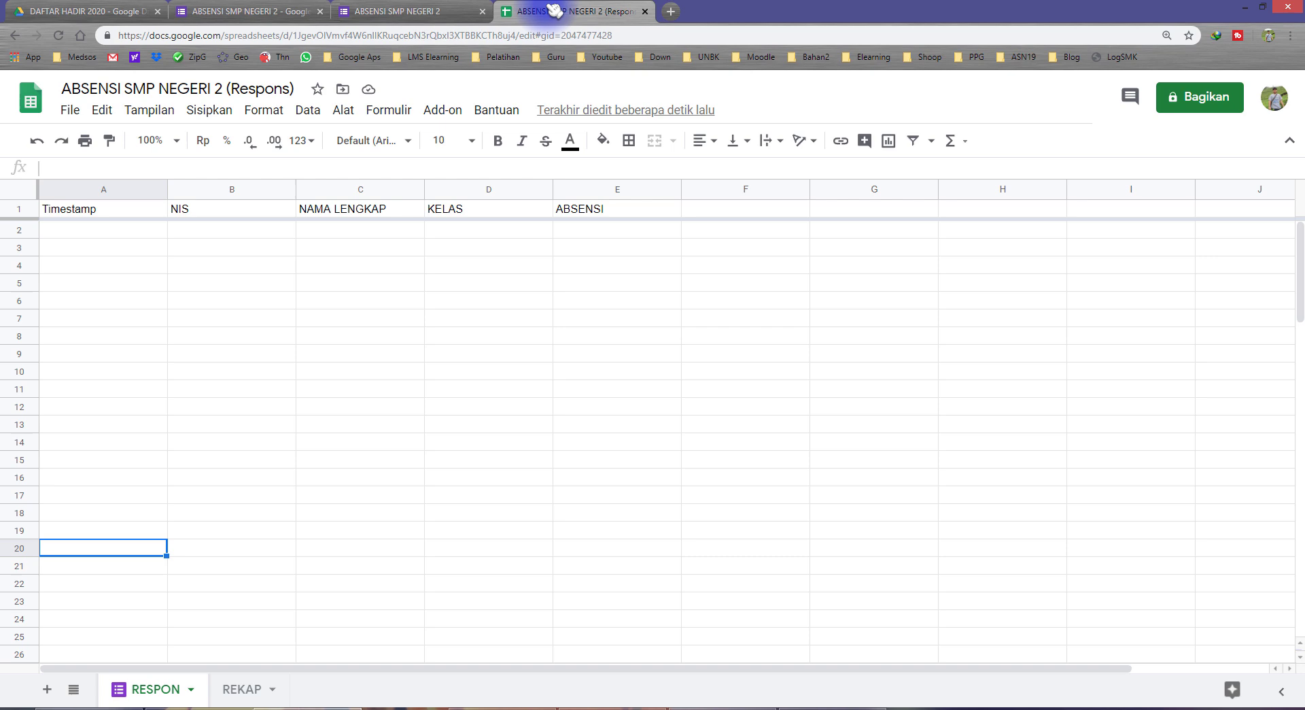
left_click(243, 689)
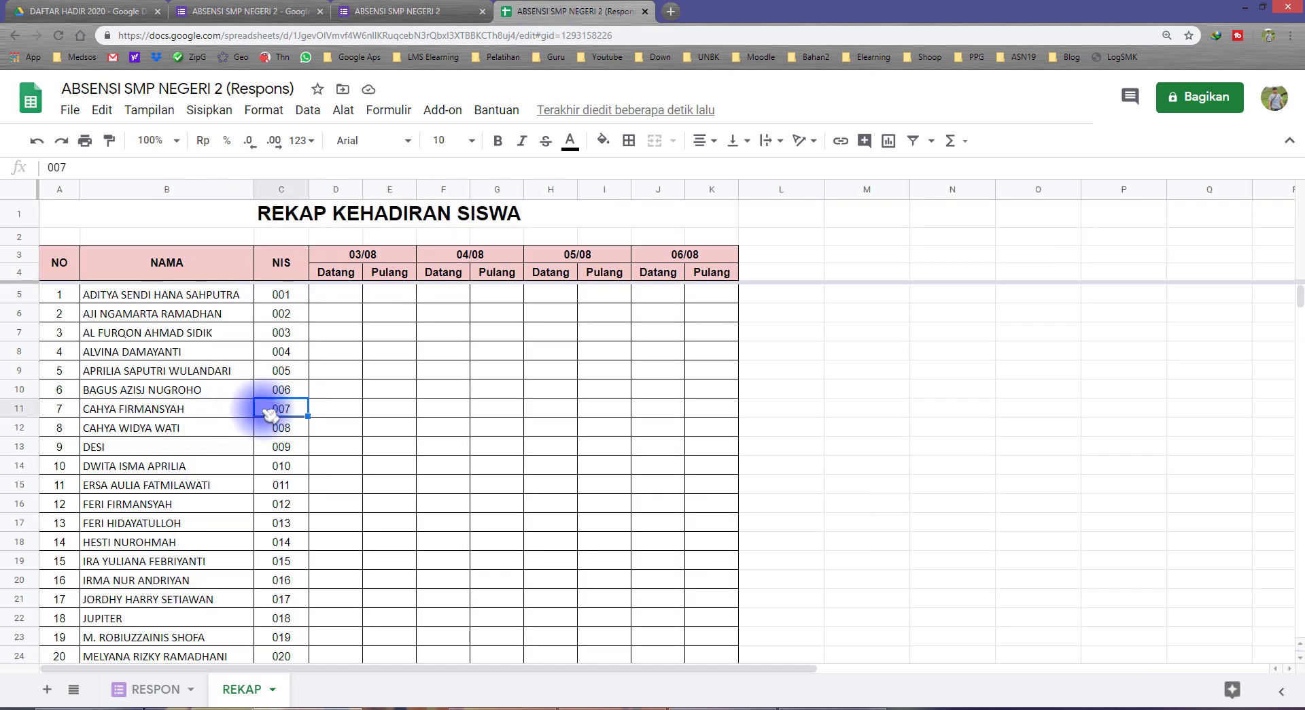
left_click(224, 416)
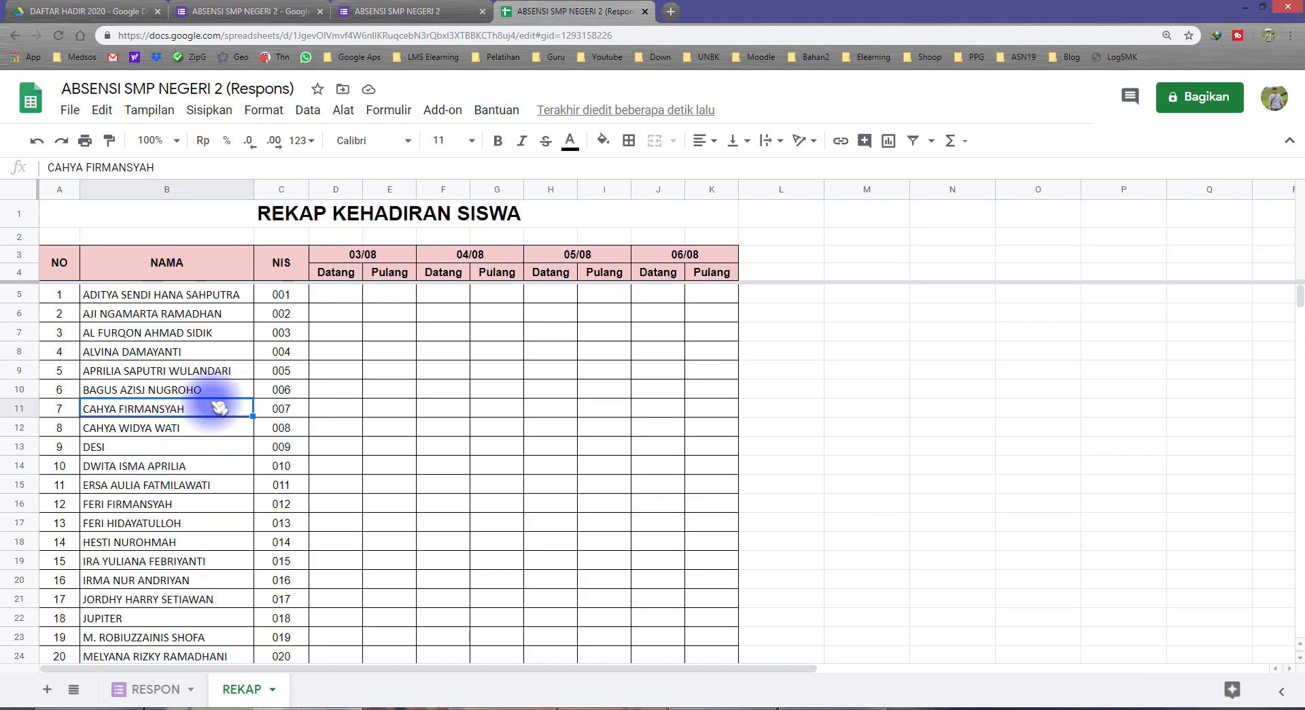
Fill the form preview with NIS 7, class VII C and Datang, and submit it
left_click(370, 12)
type("7")
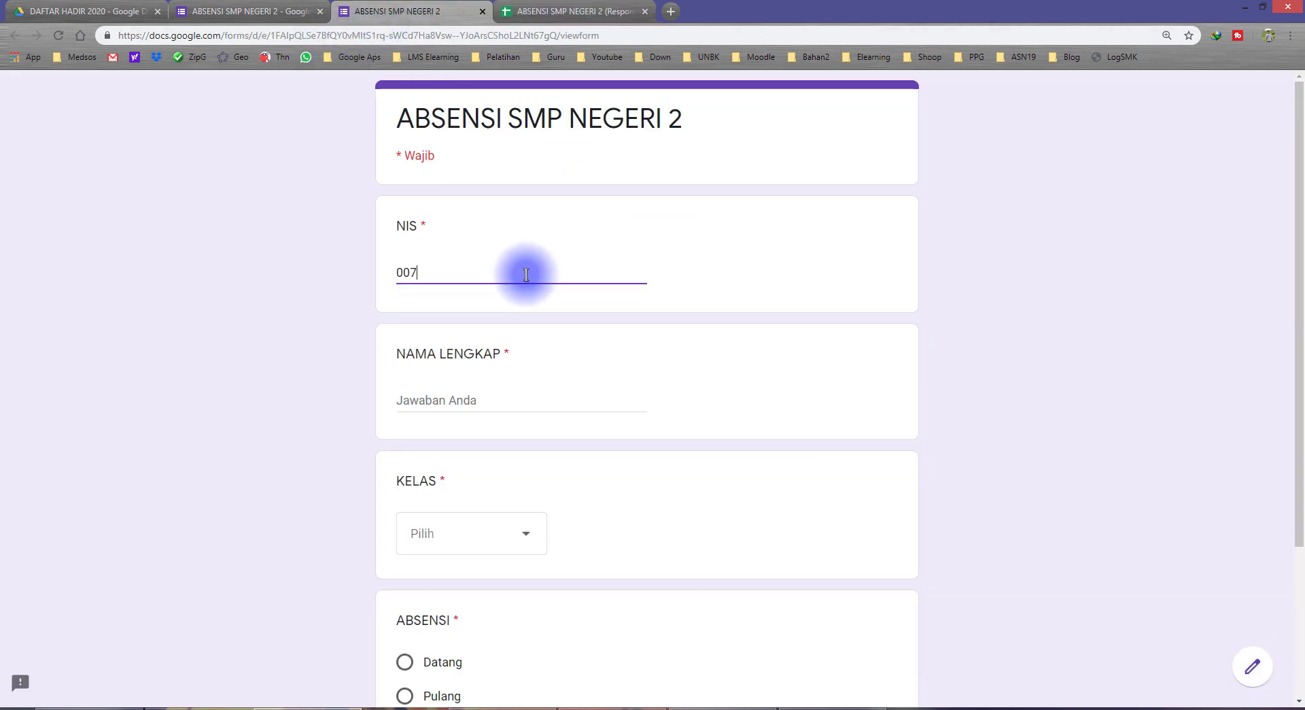
left_click(466, 547)
scroll(467, 543, "down", 2)
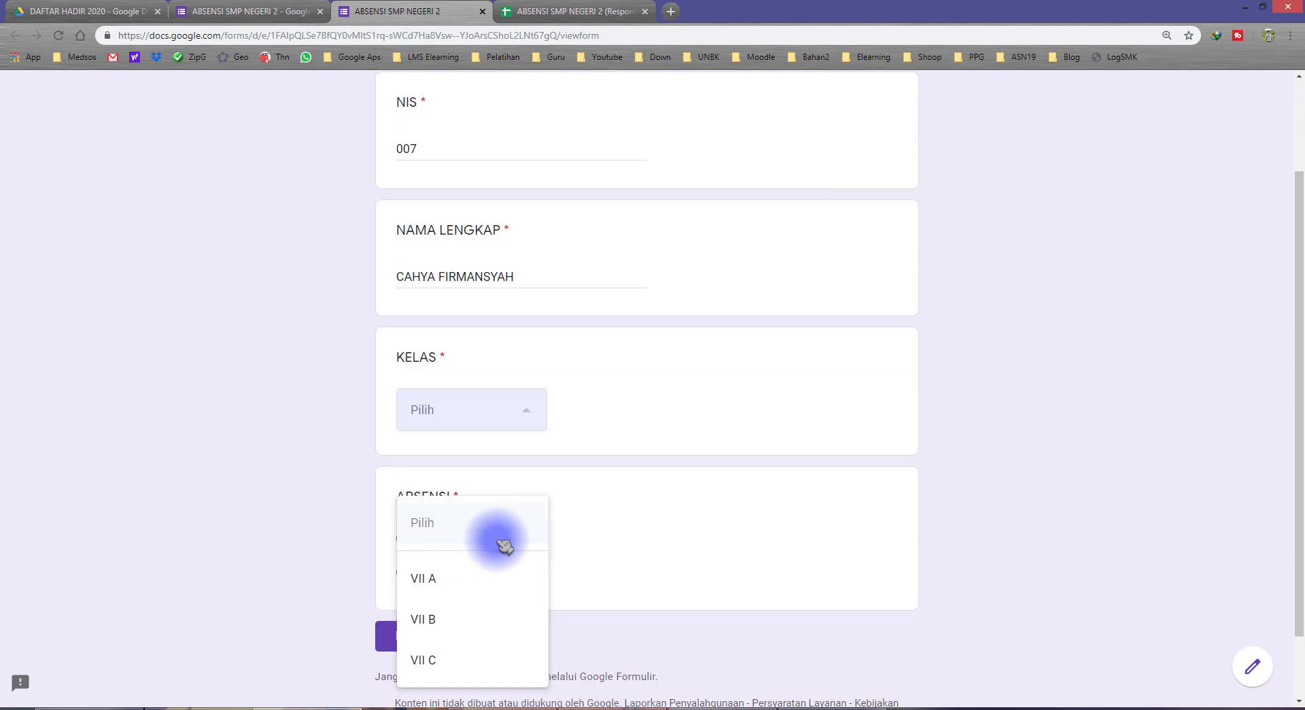
left_click(450, 659)
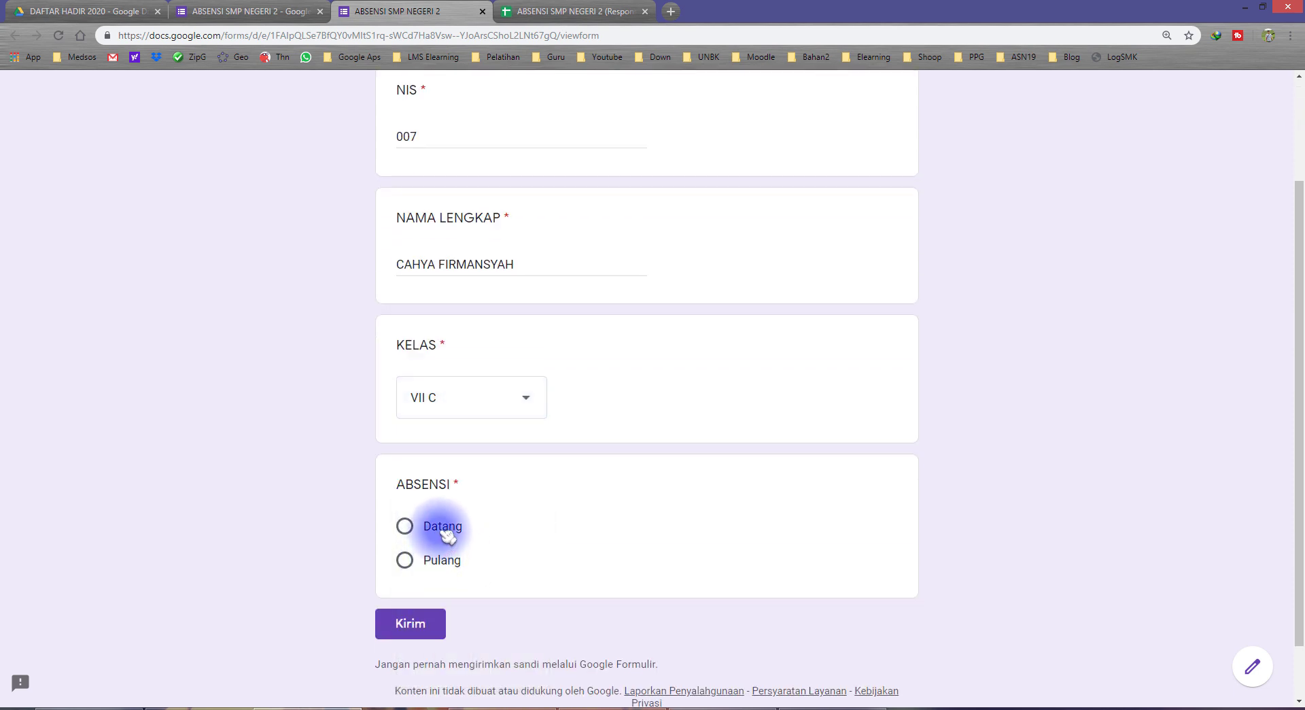
left_click(415, 622)
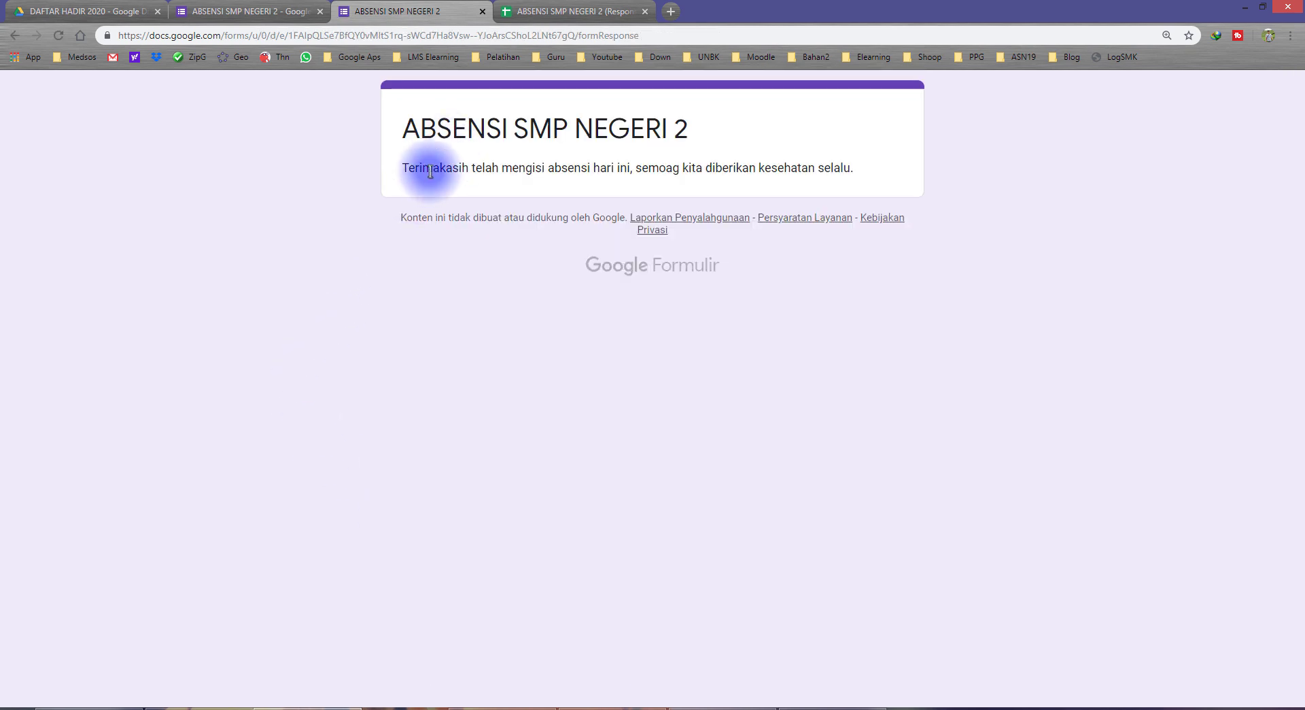
Read the submission confirmation message, then return to the response spreadsheet
left_click_drag(430, 171, 585, 169)
left_click_drag(723, 171, 847, 168)
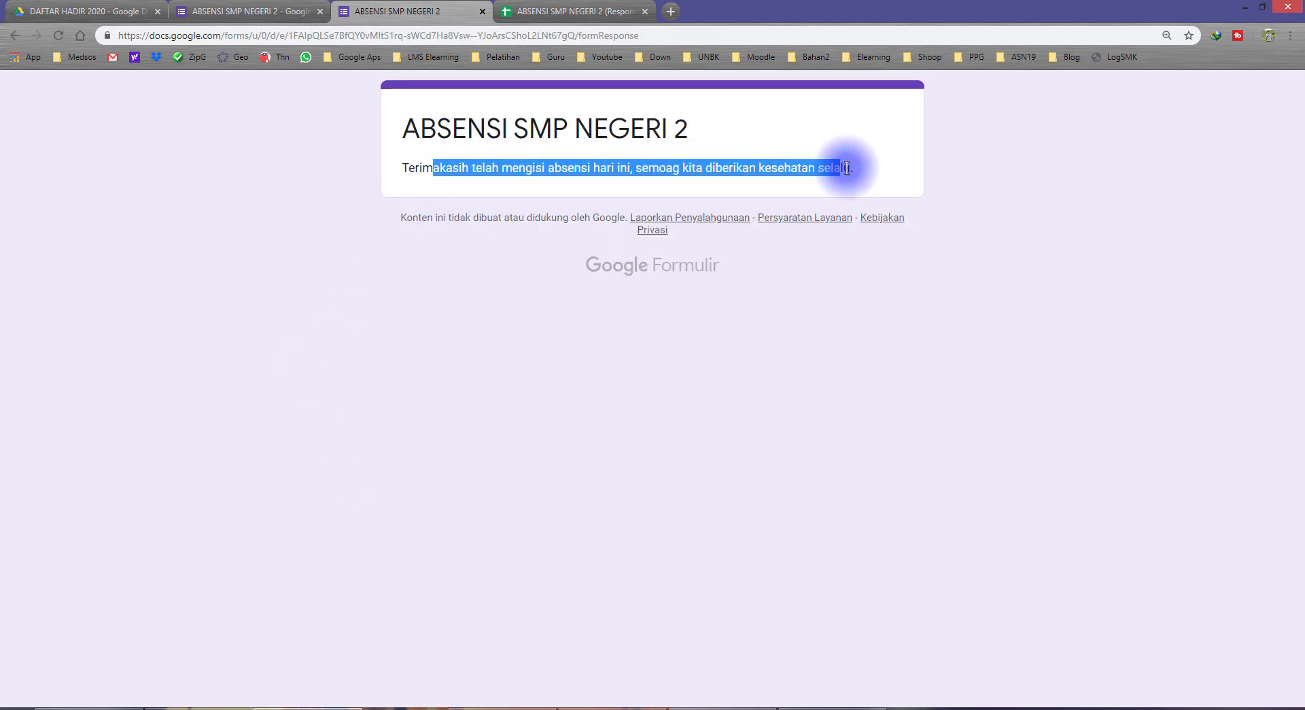
left_click(388, 289)
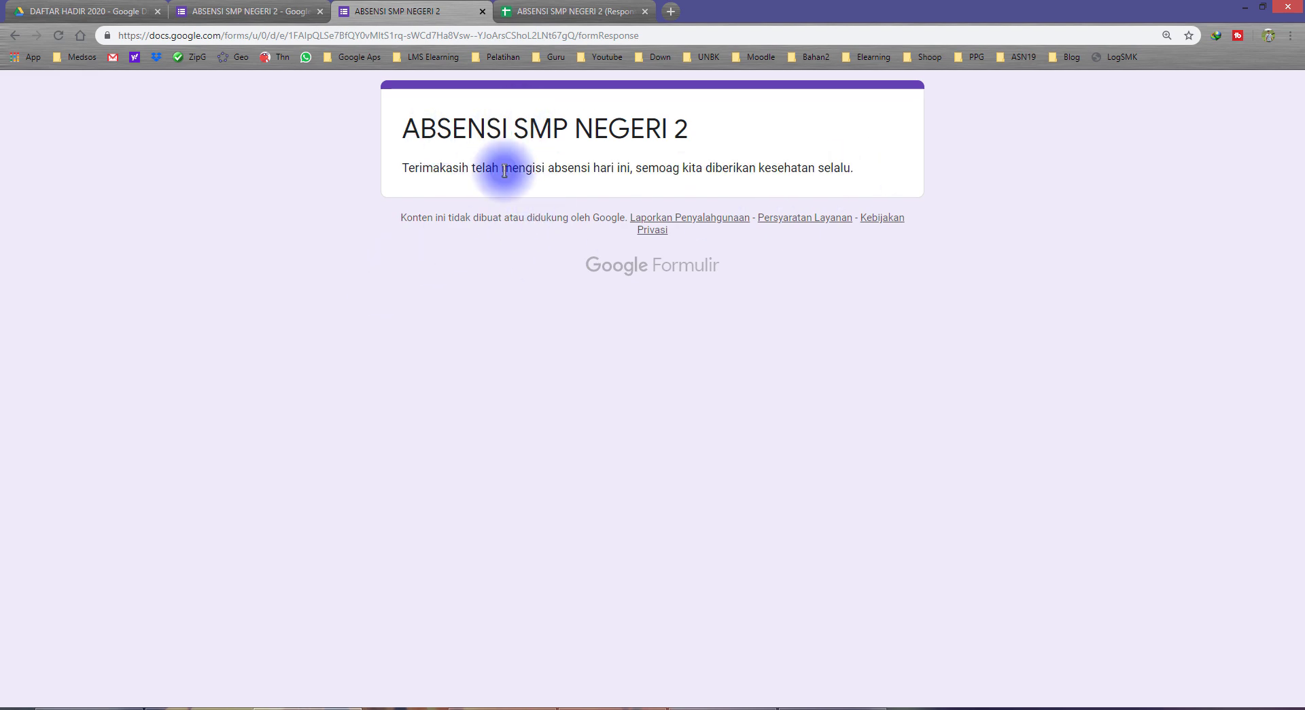
left_click_drag(434, 171, 615, 251)
left_click(469, 284)
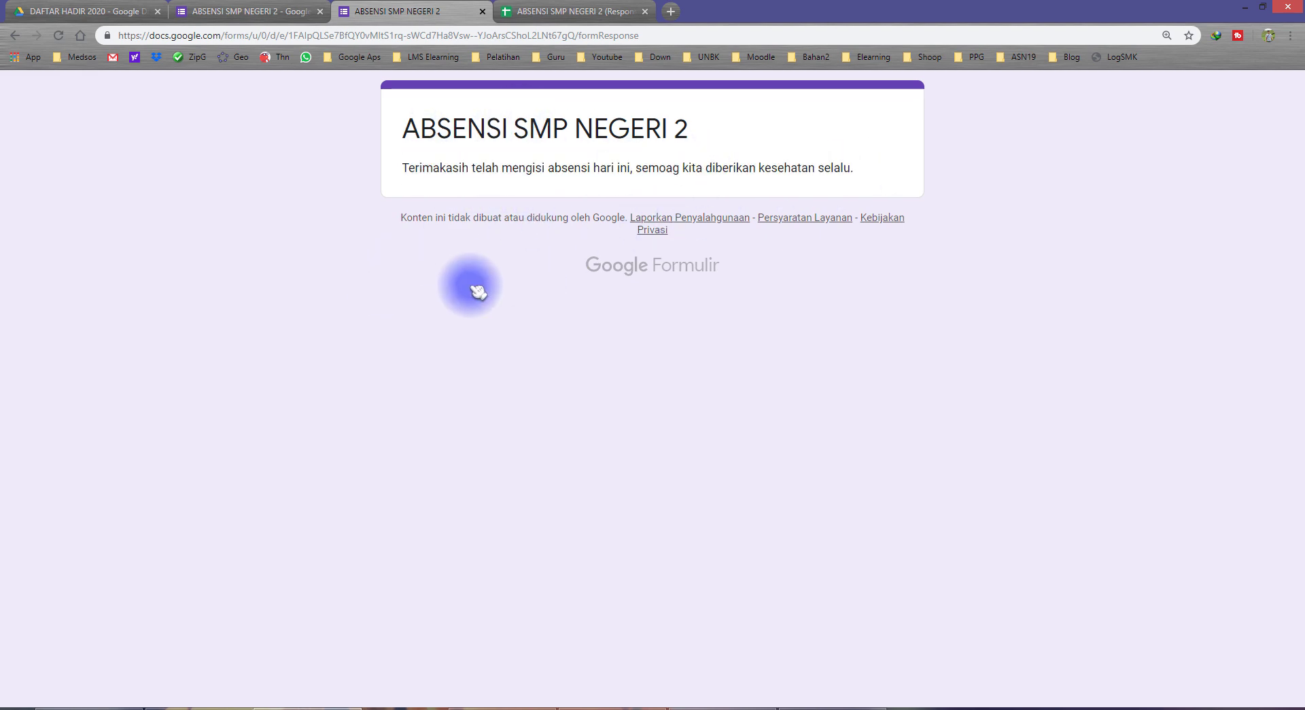
left_click(503, 14)
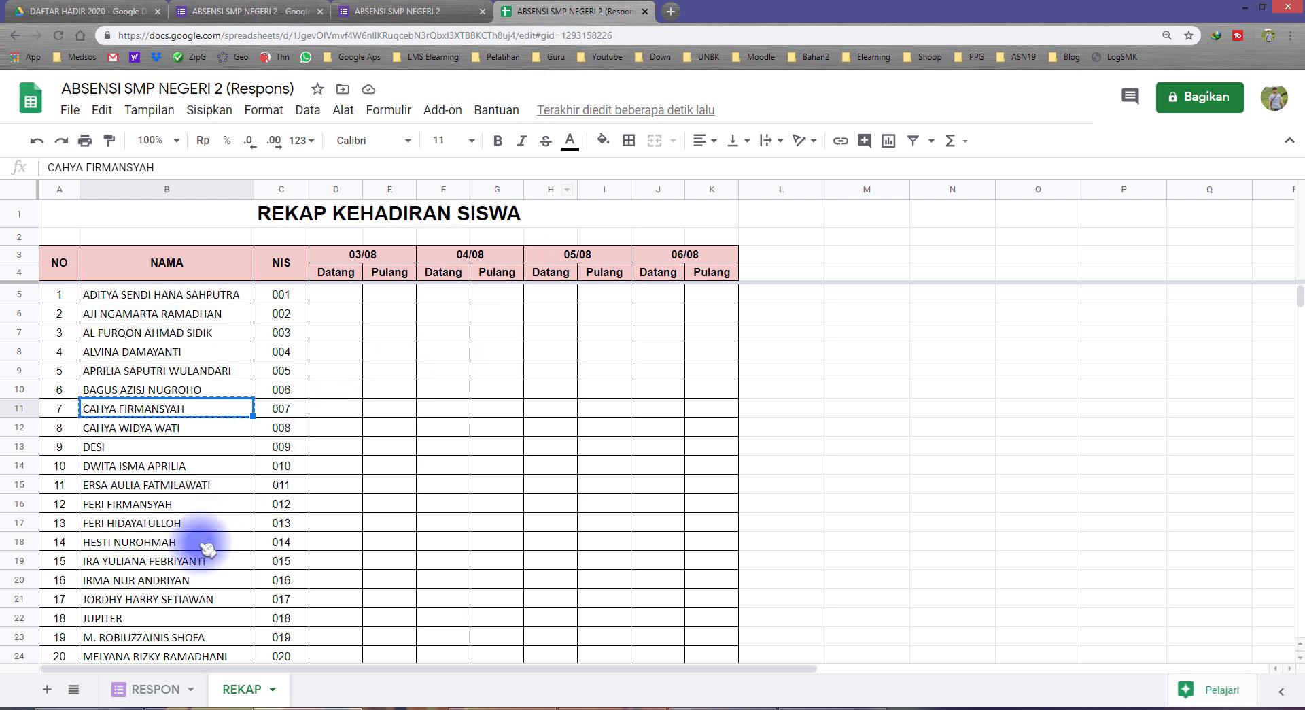
Inspect the new RESPON row A2:E2: NIS, student name, class and Datang
left_click(155, 689)
left_click_drag(102, 229, 598, 231)
left_click(204, 230)
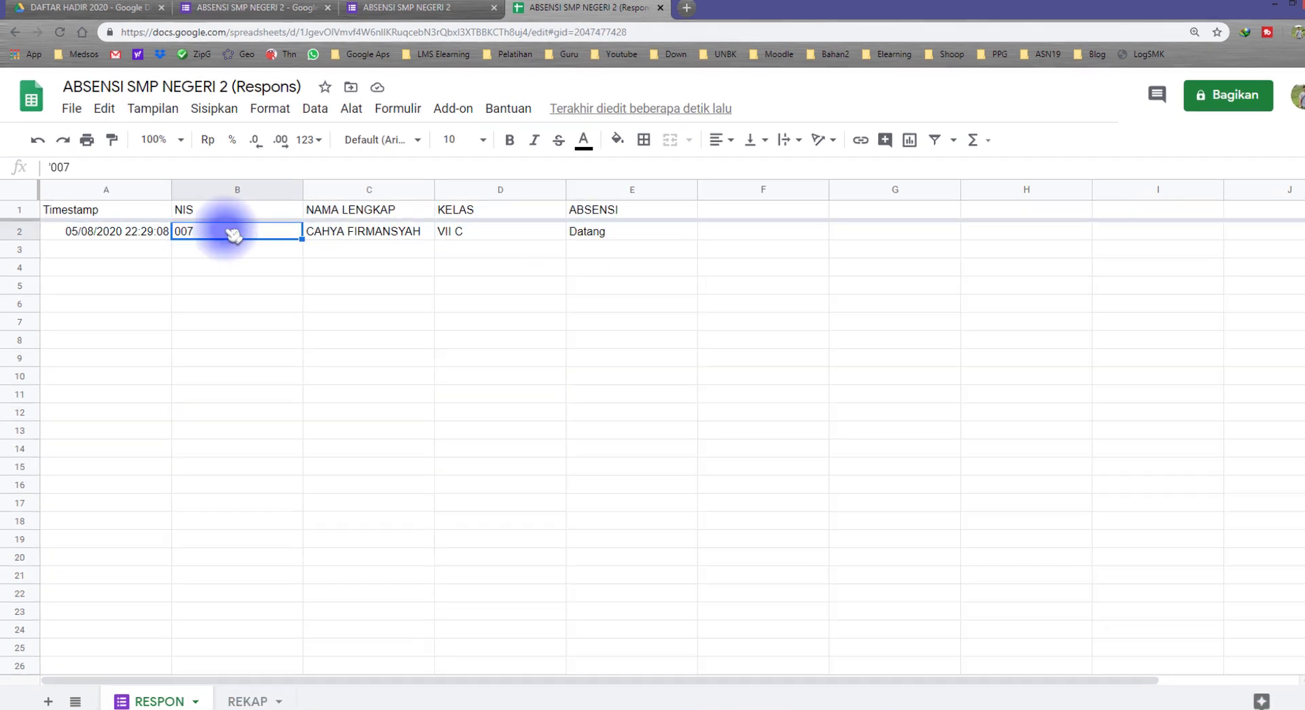
left_click(334, 231)
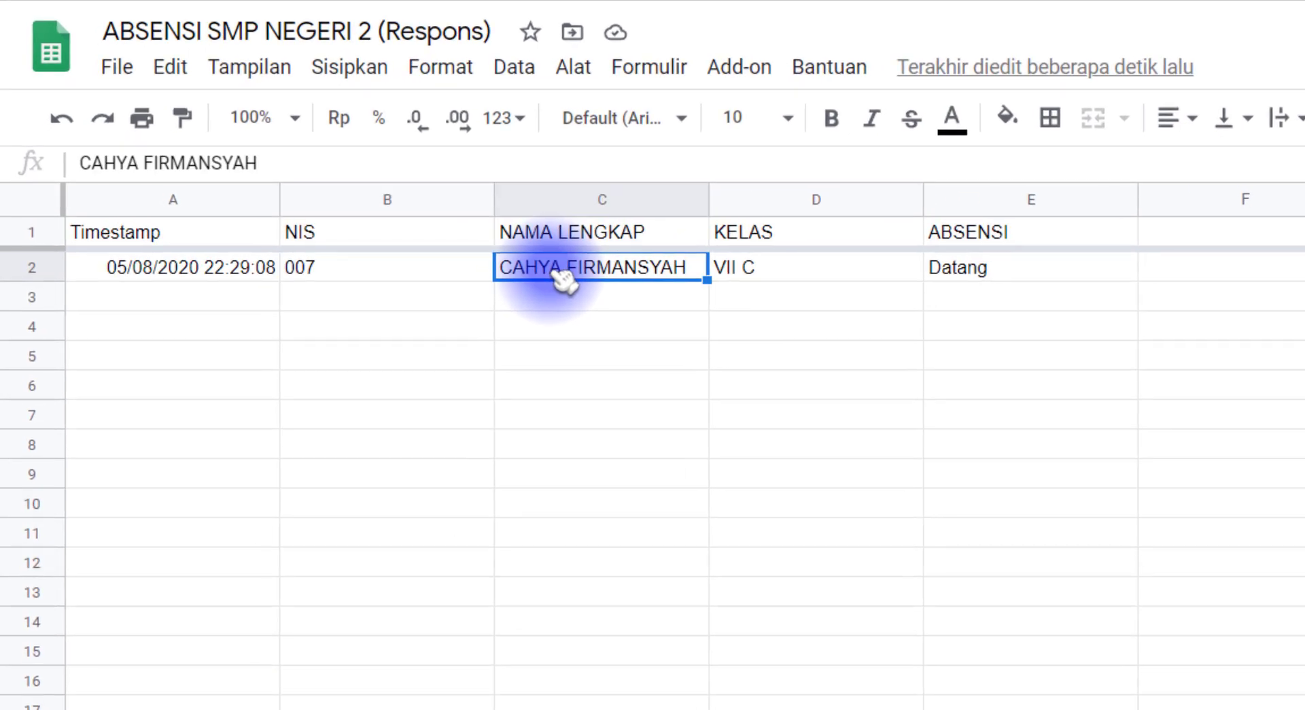
left_click(748, 235)
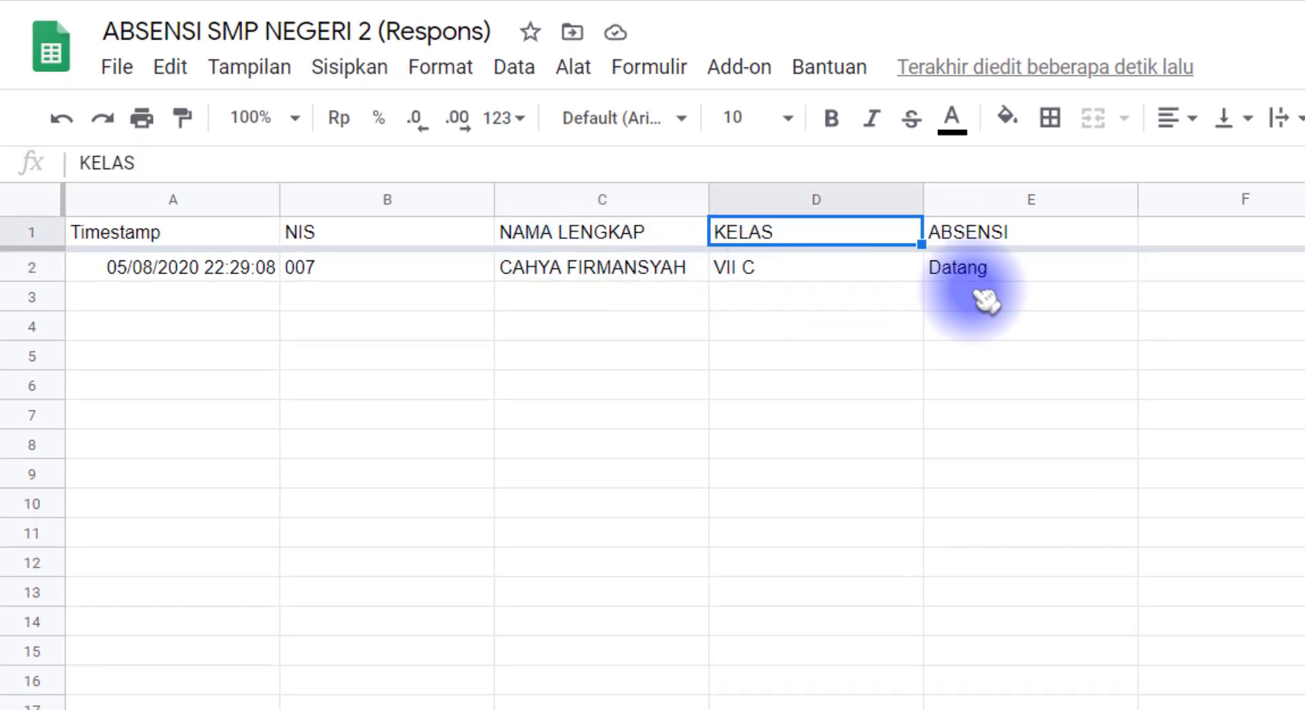
left_click(1019, 268)
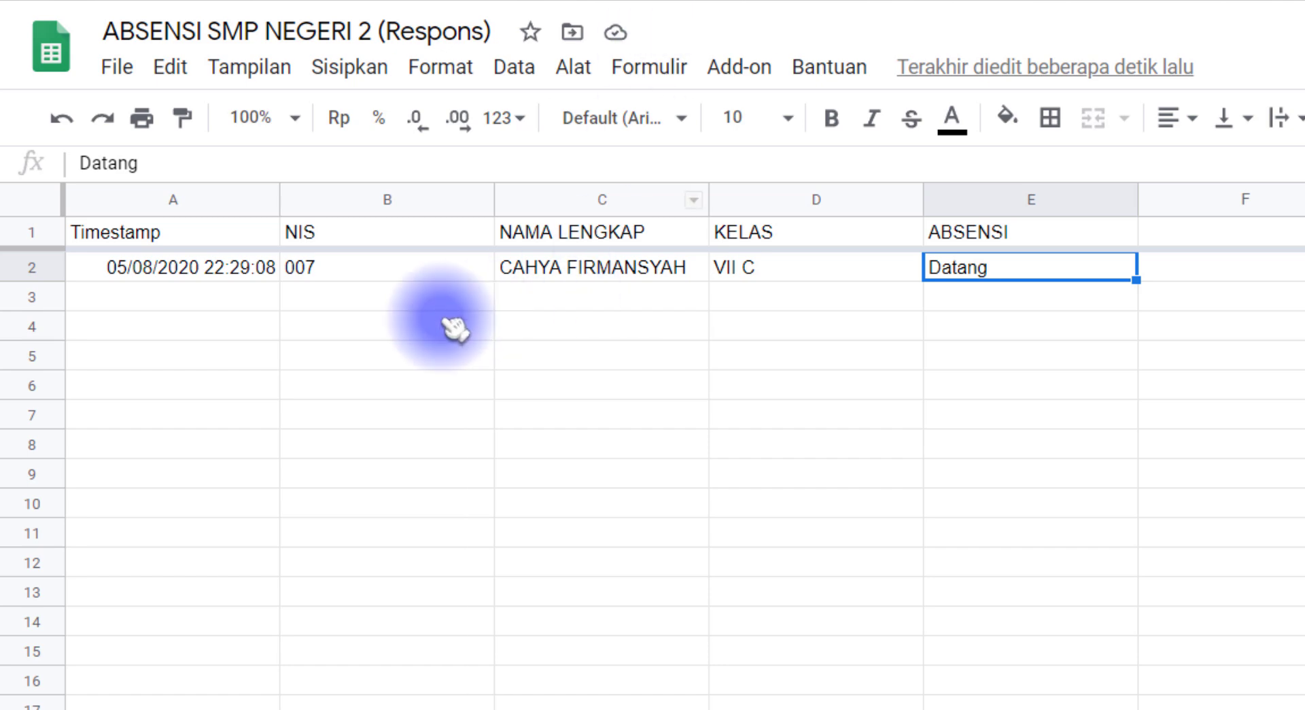
left_click(557, 275)
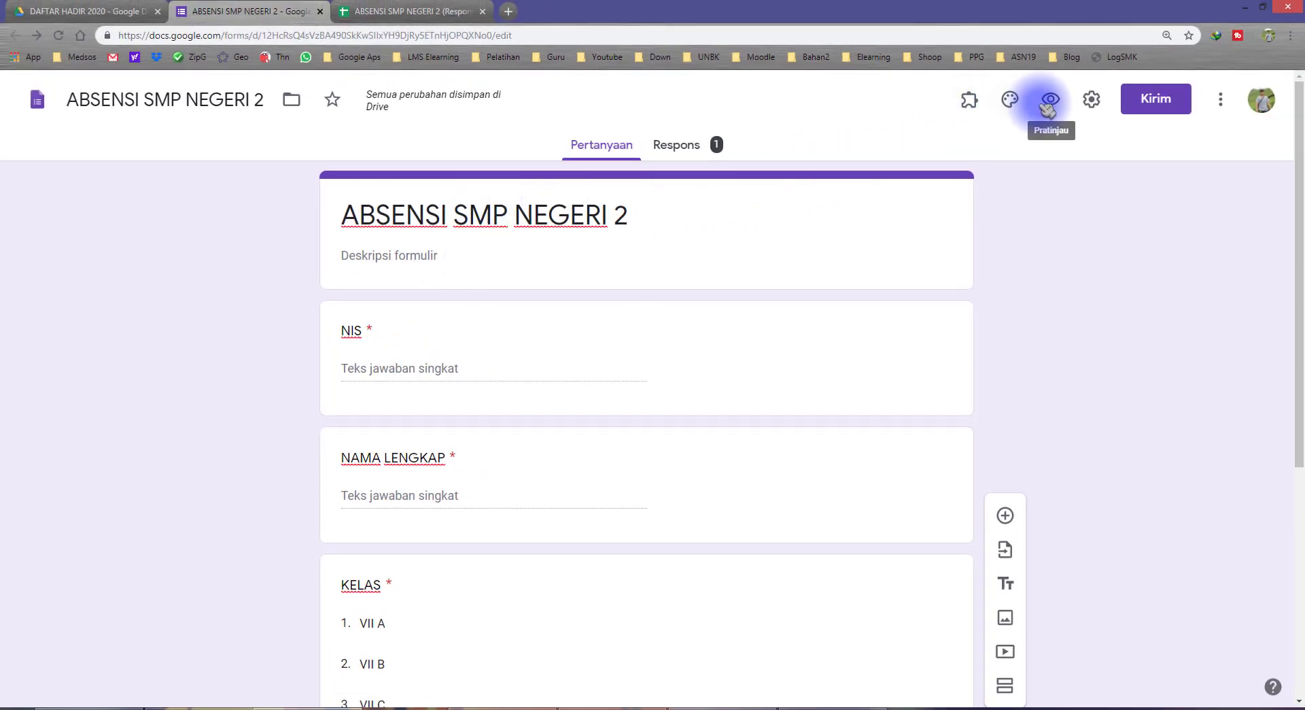
In the form preview, enter the student's full name, choose class VII C, submit, then view the responses sheet
left_click(1048, 102)
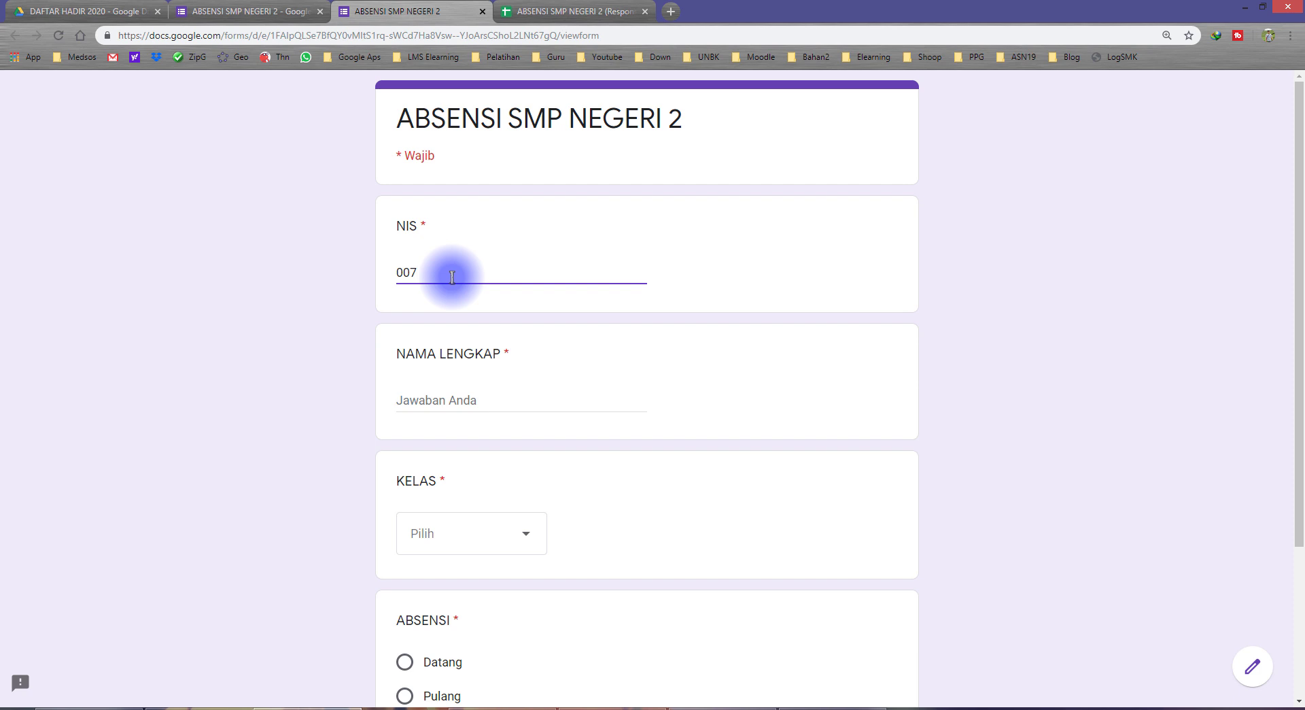
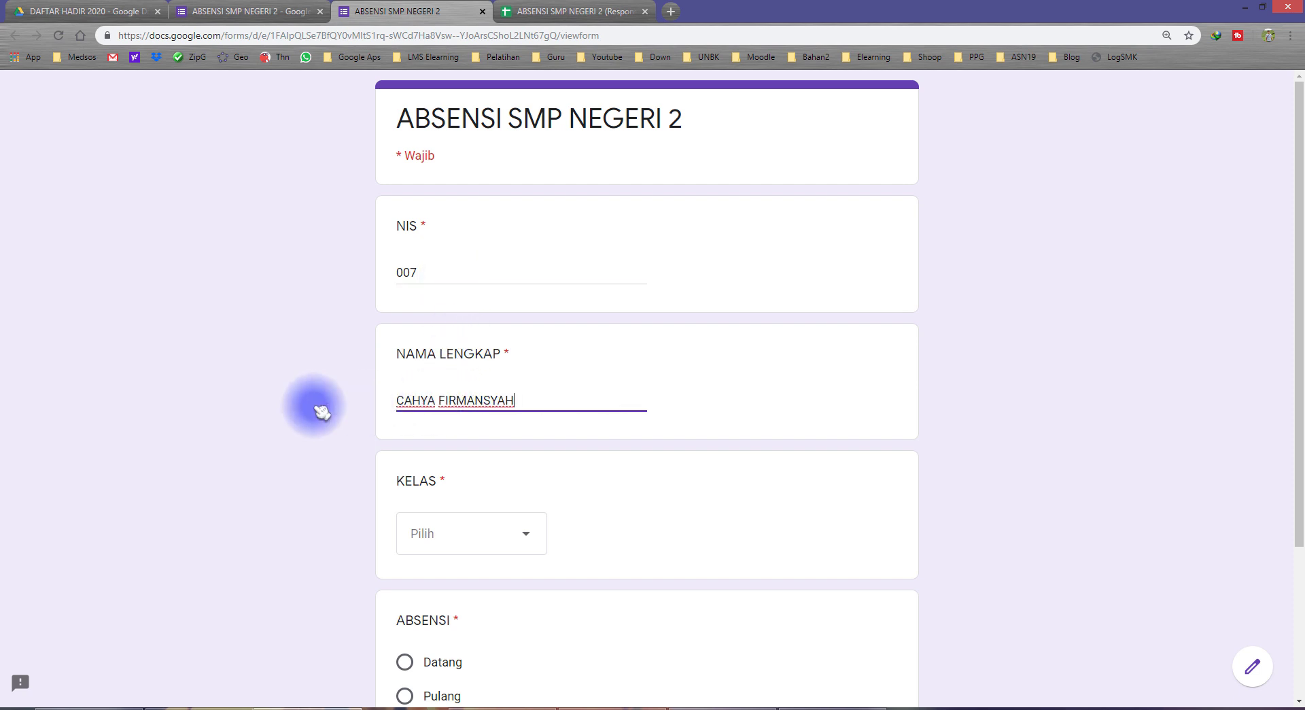
left_click(288, 404)
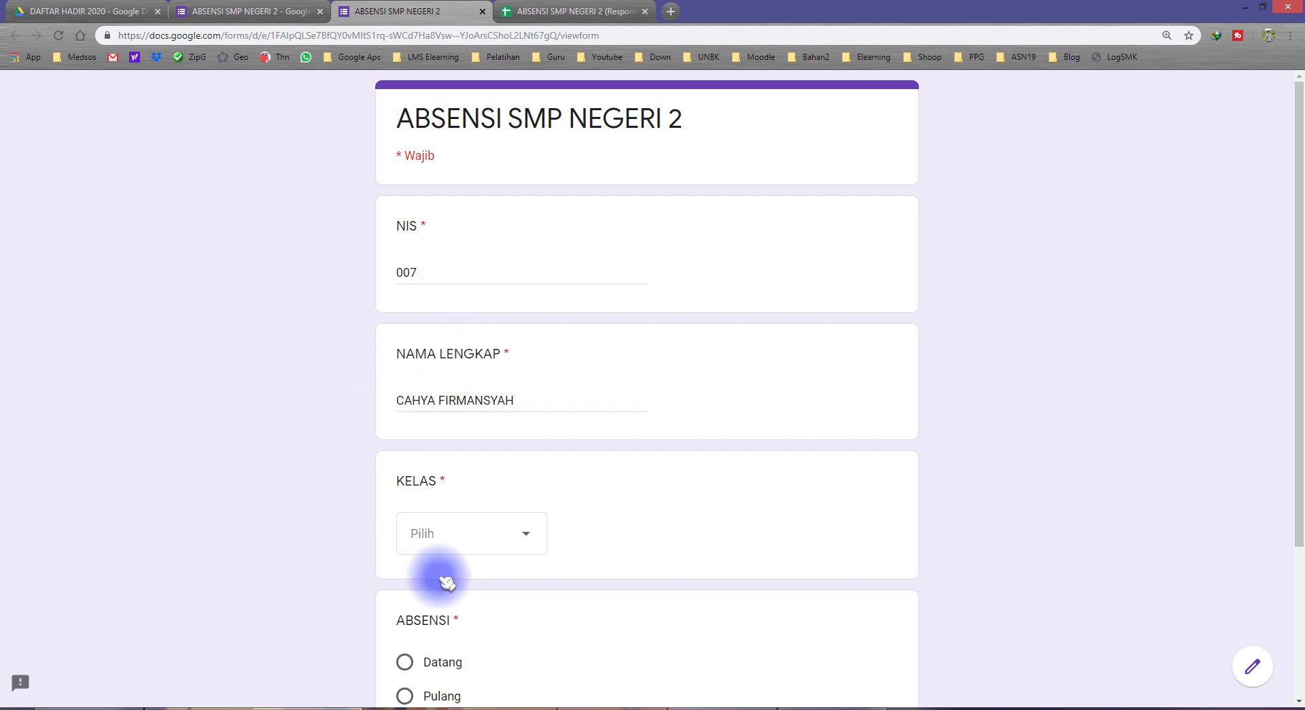
scroll(480, 544, "down", 3)
left_click(481, 347)
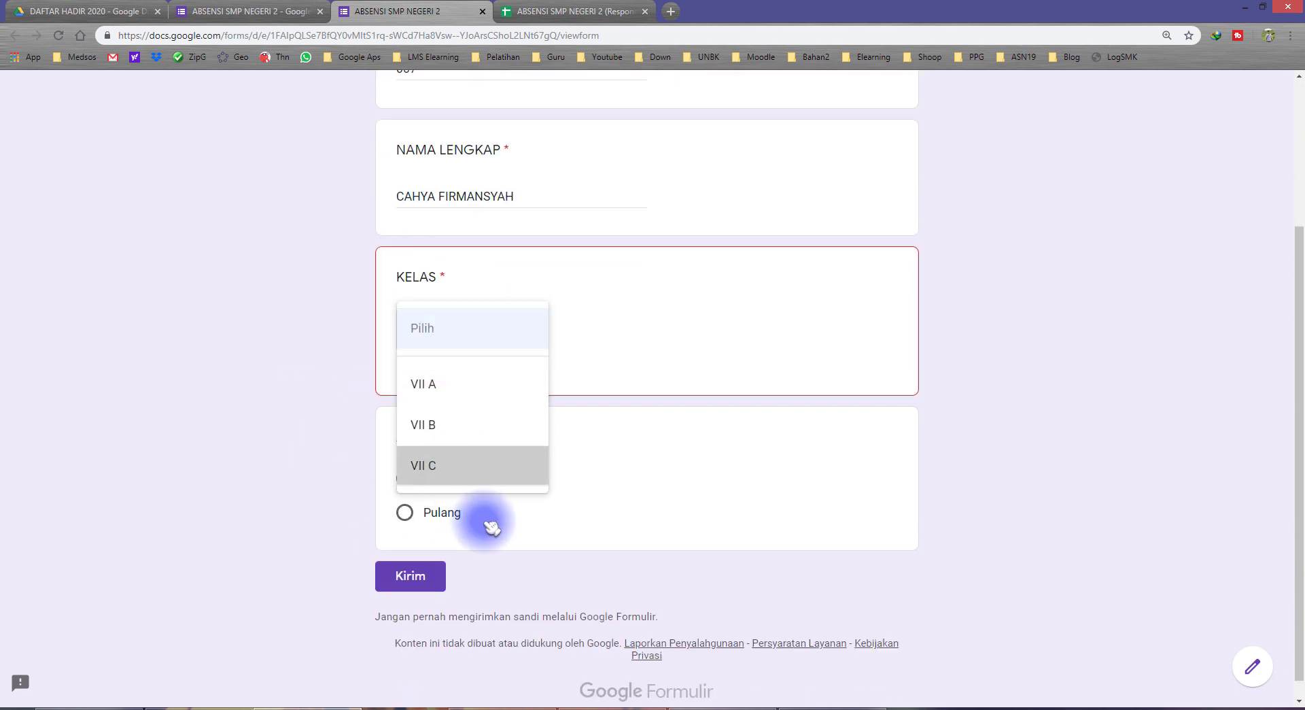
left_click(481, 484)
left_click(410, 556)
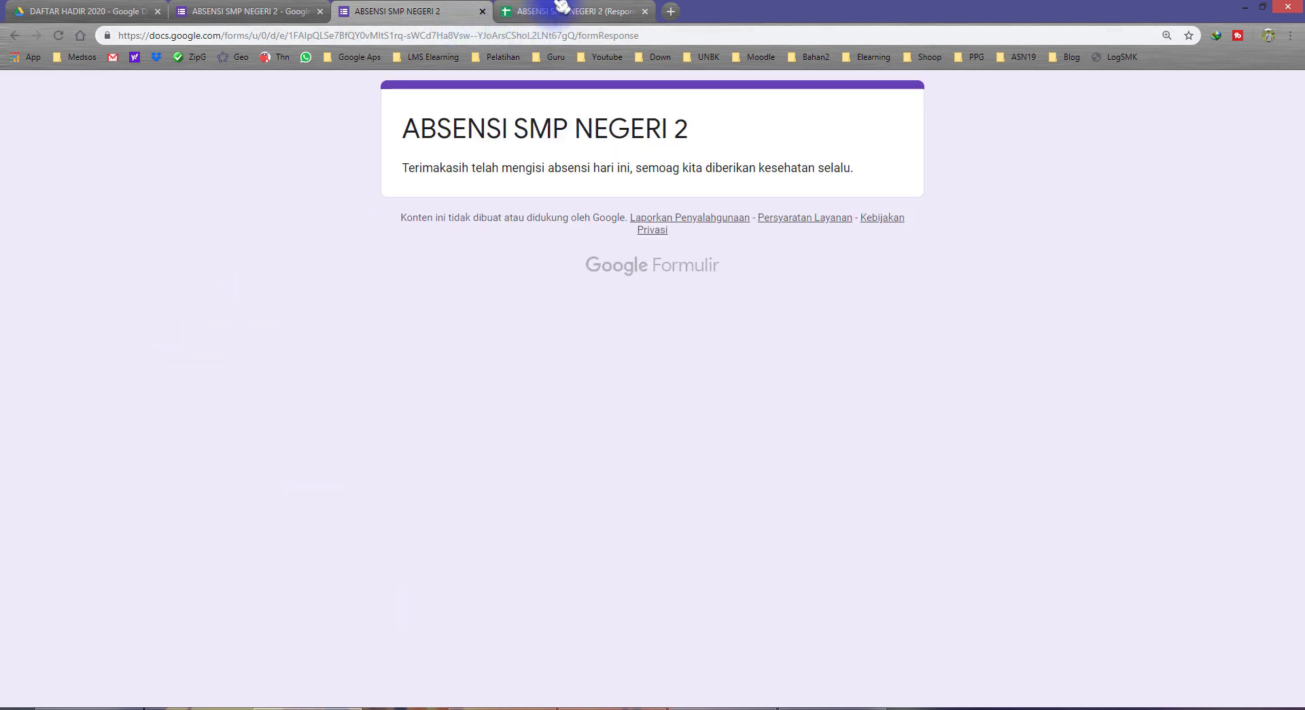
left_click(561, 7)
left_click(309, 351)
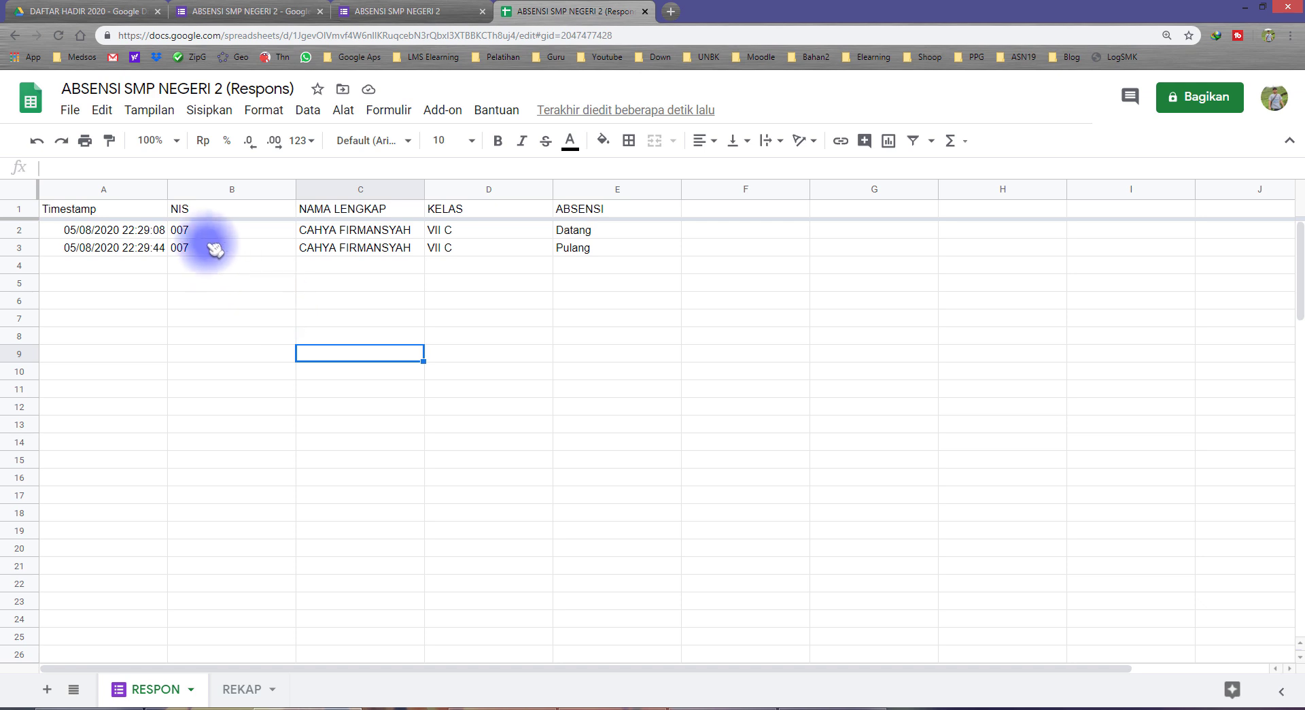
Compare the submitted NIS values in B2:B3 with the Datang and Pulang entries in E2:E3
left_click_drag(213, 233, 291, 250)
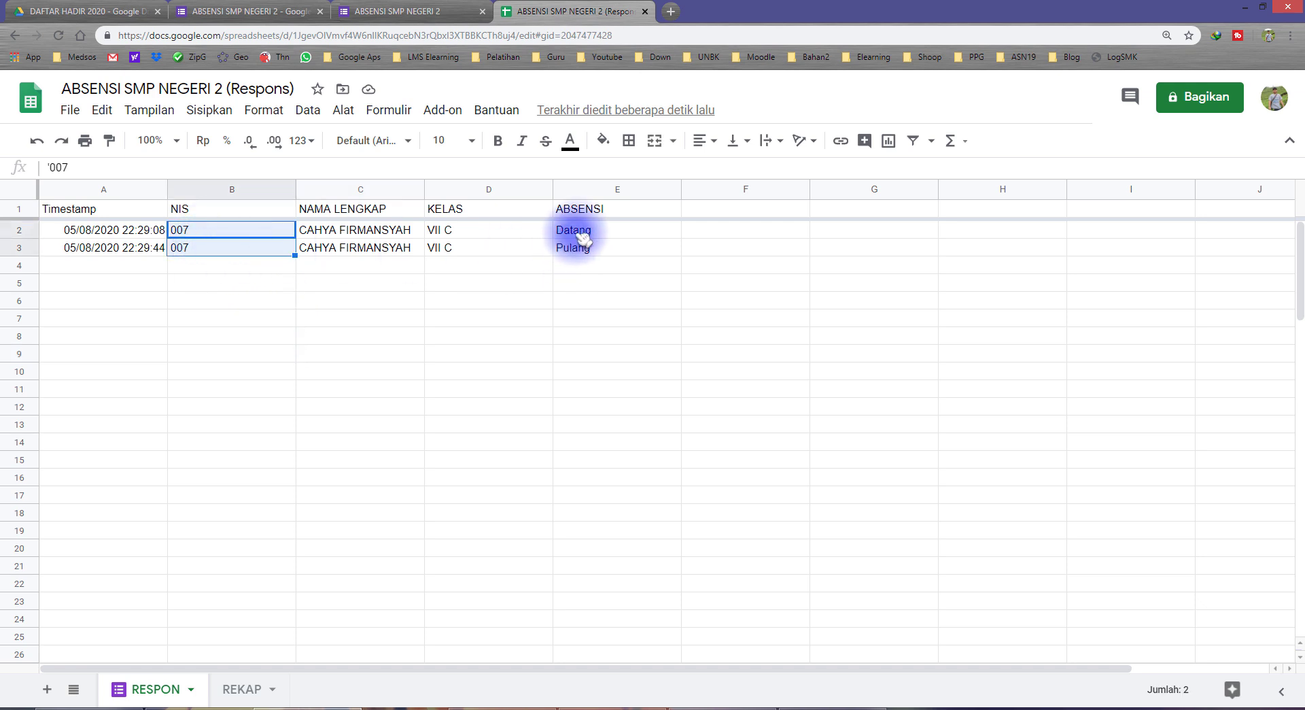
left_click_drag(589, 234, 591, 250)
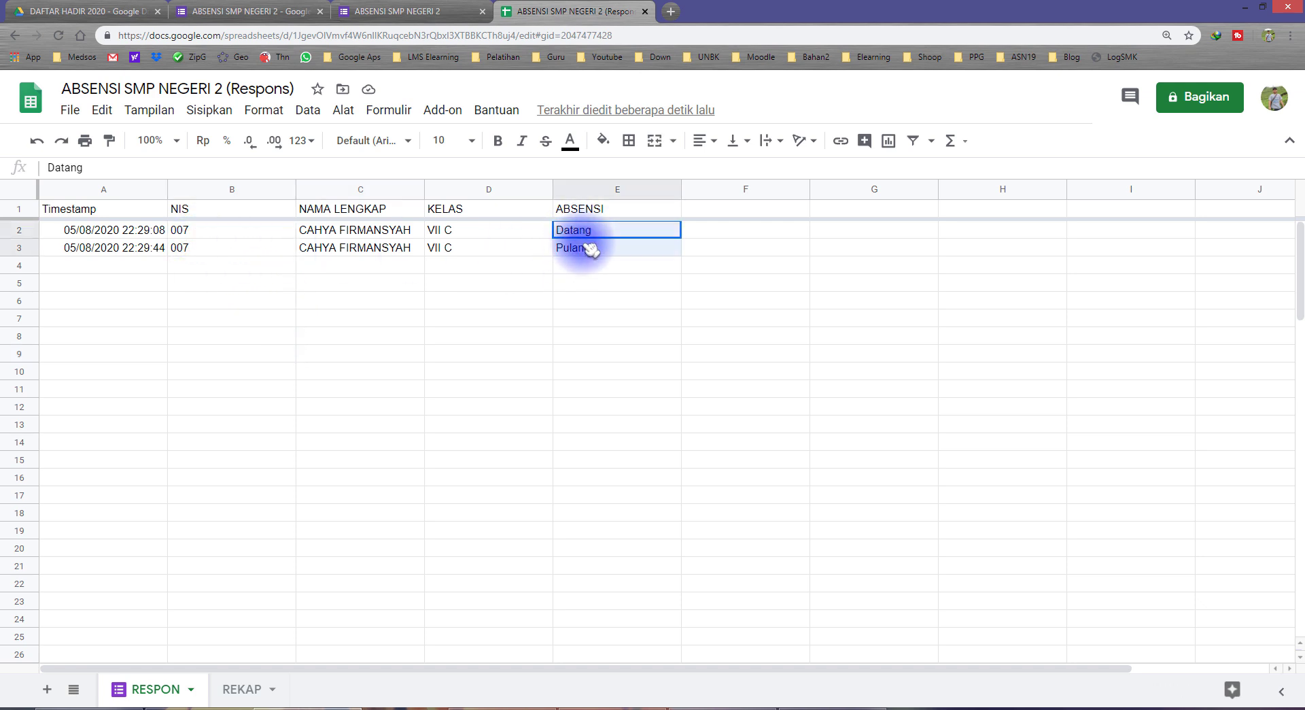
left_click(475, 266)
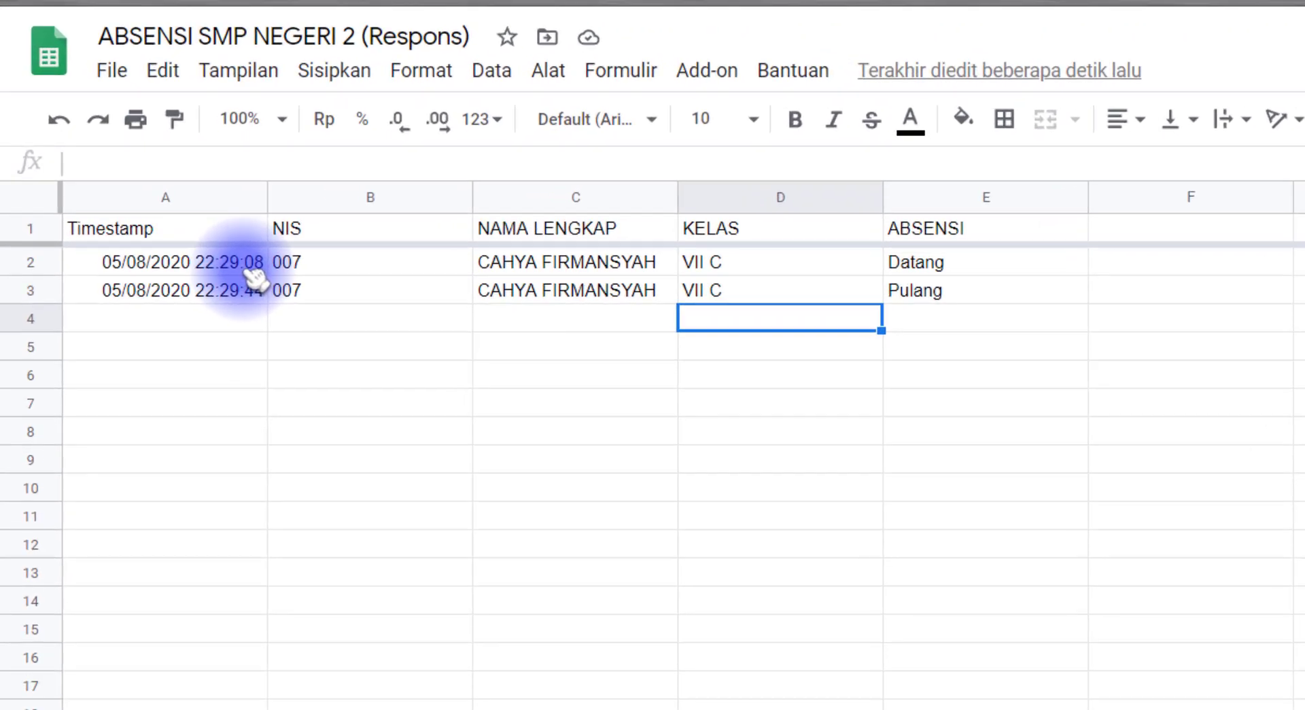
left_click(965, 271)
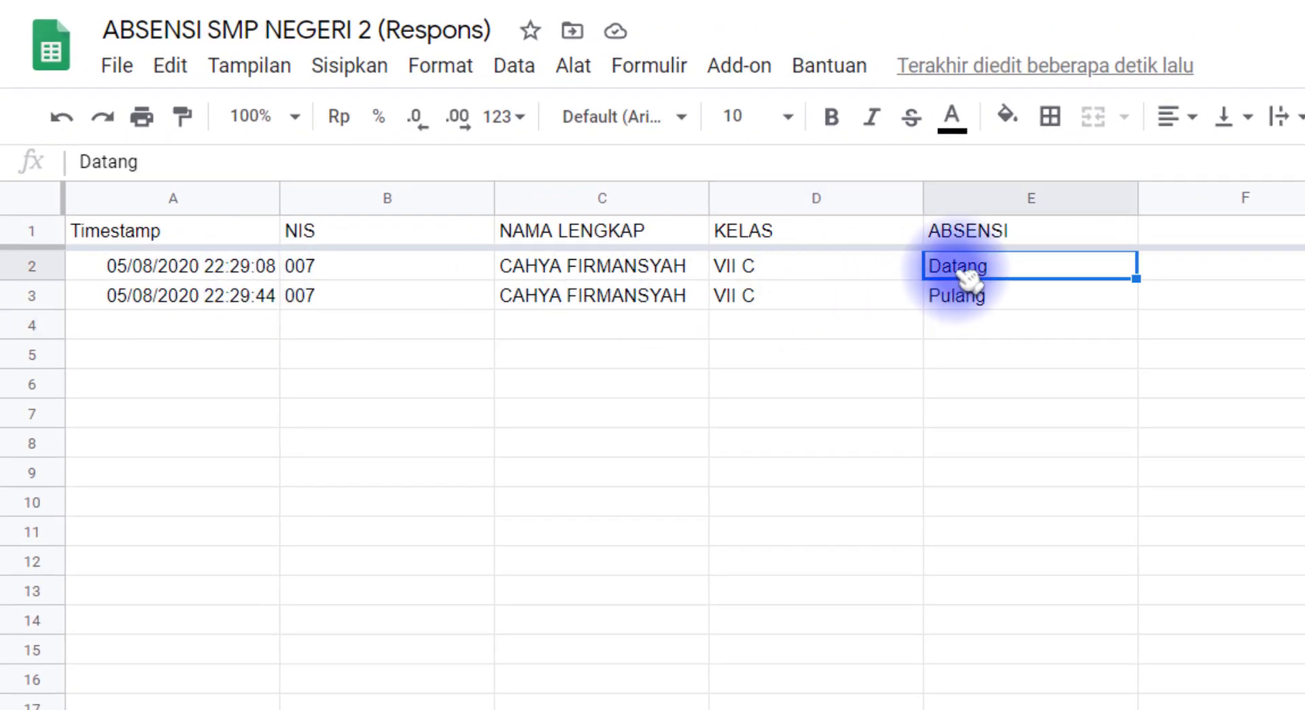
Compare the A2 and A3 timestamps, check Pulang in E3, and return to the form confirmation page
left_click(248, 271)
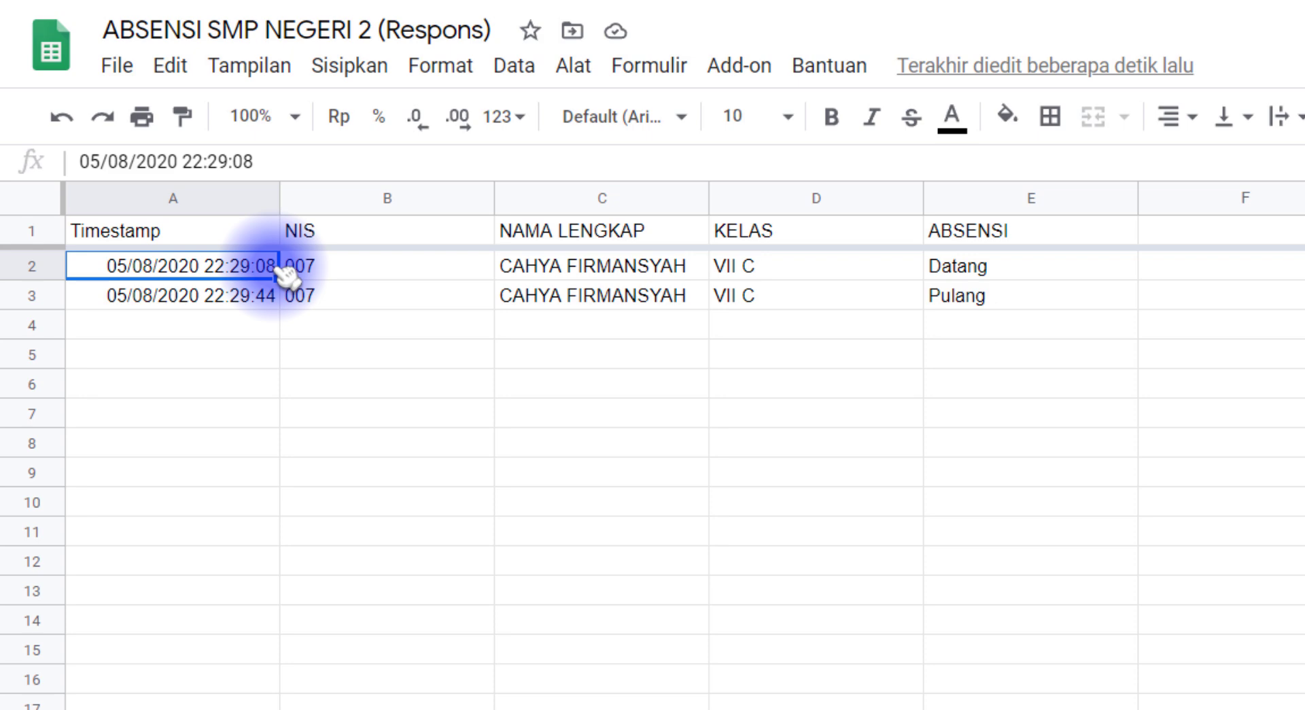
left_click(235, 301)
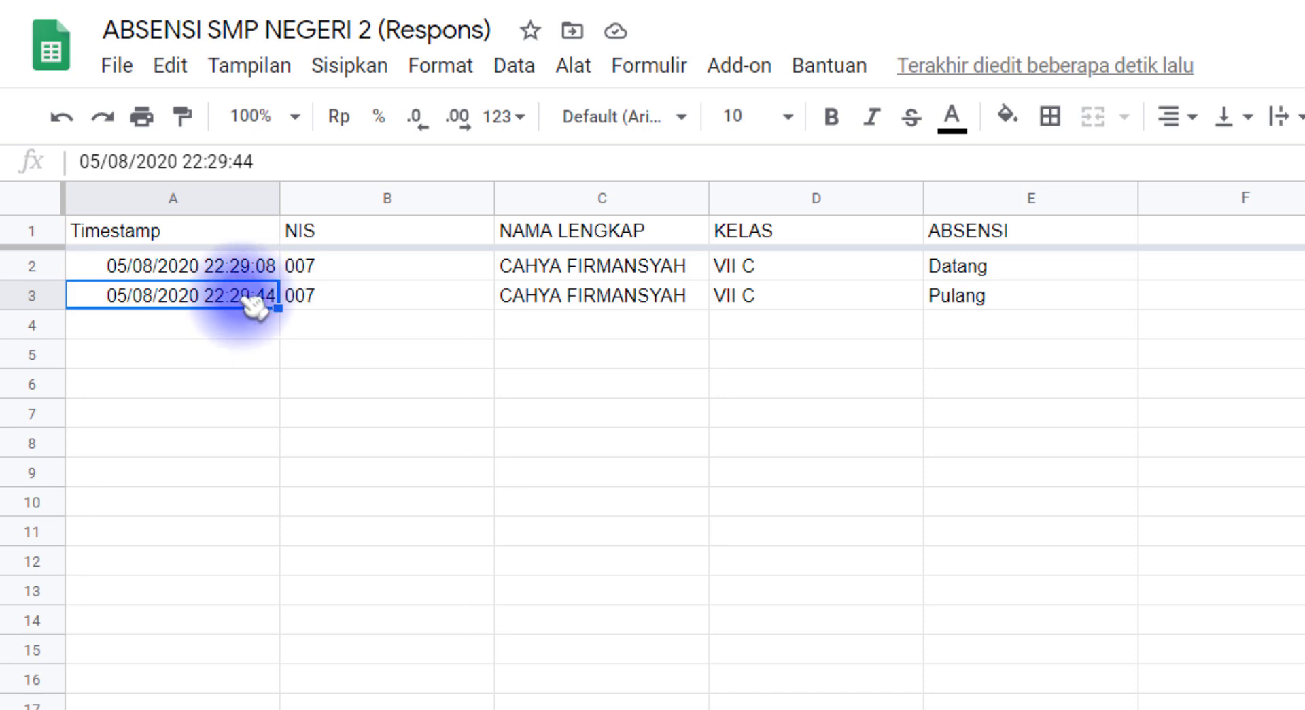
left_click(235, 265)
left_click(250, 302)
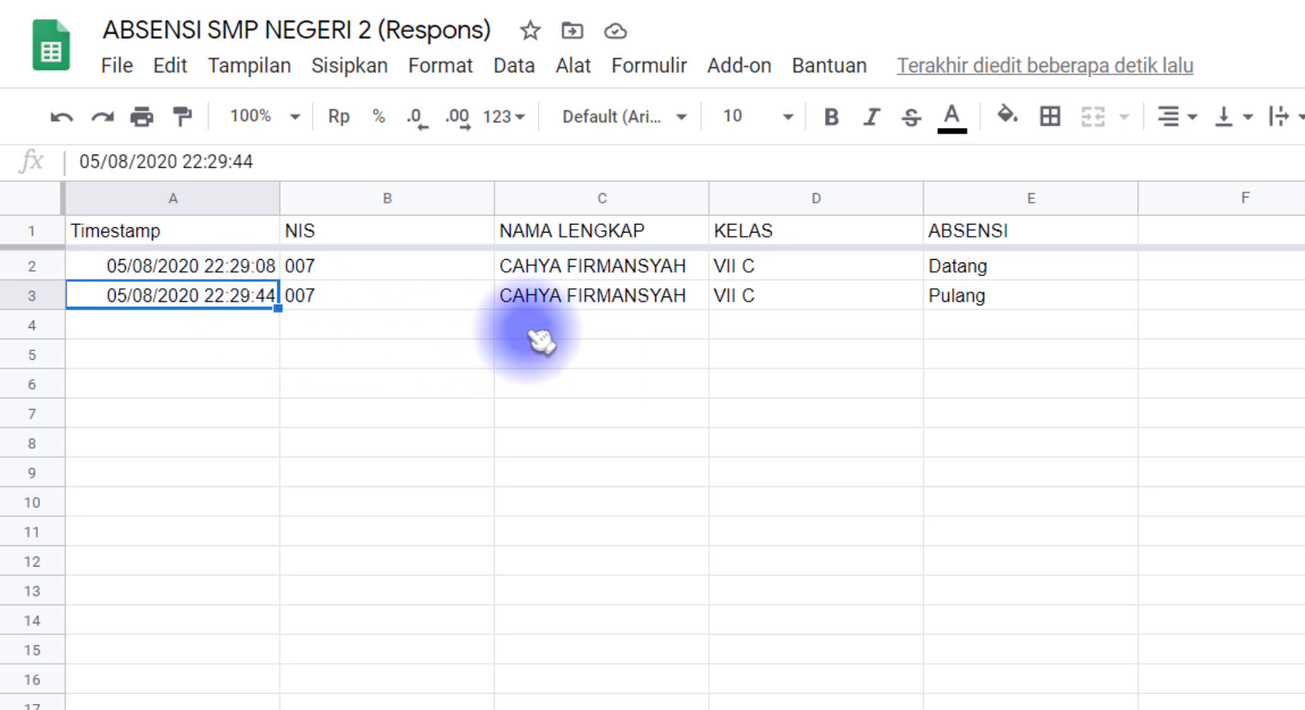
left_click(224, 325)
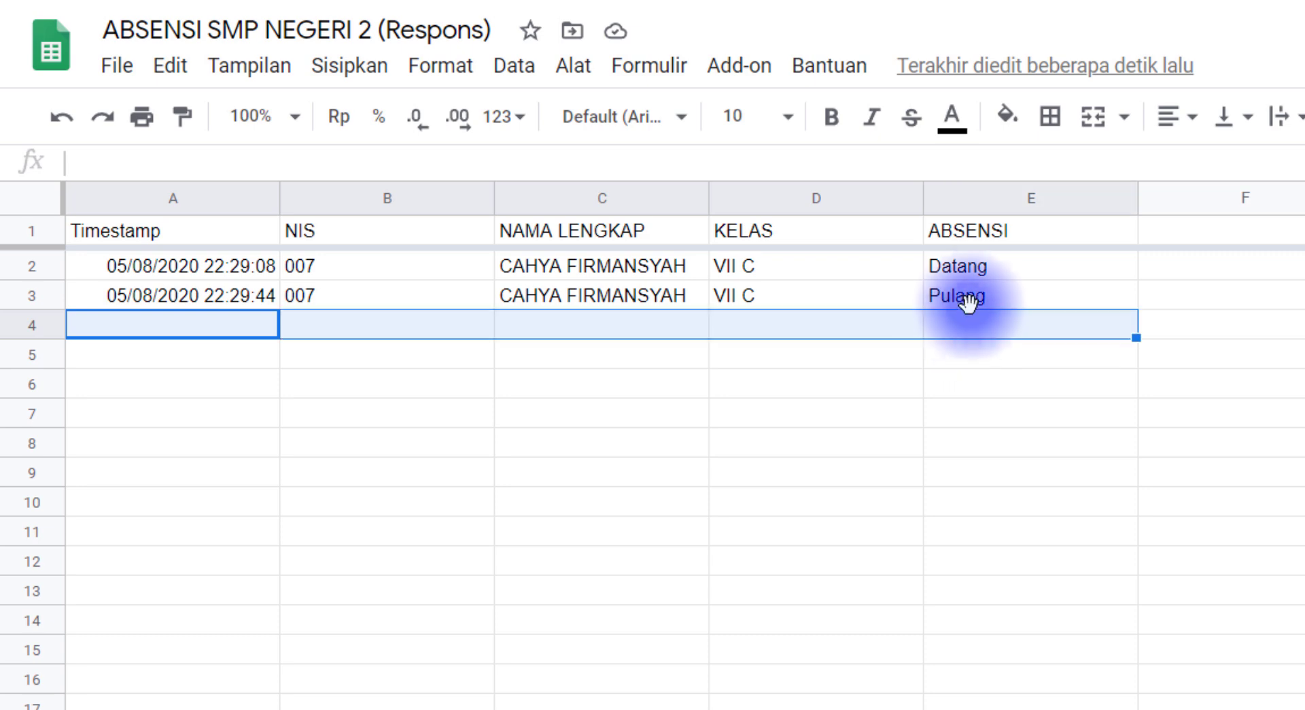
left_click(958, 299)
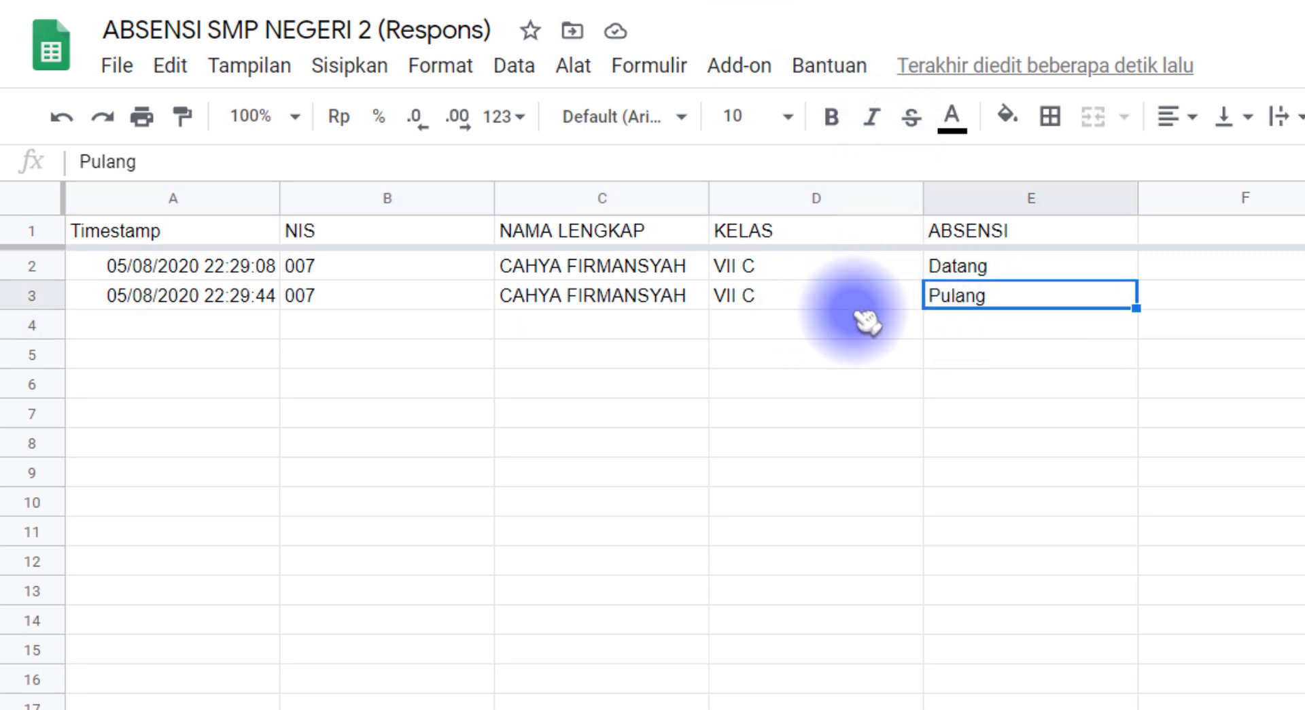
left_click(407, 11)
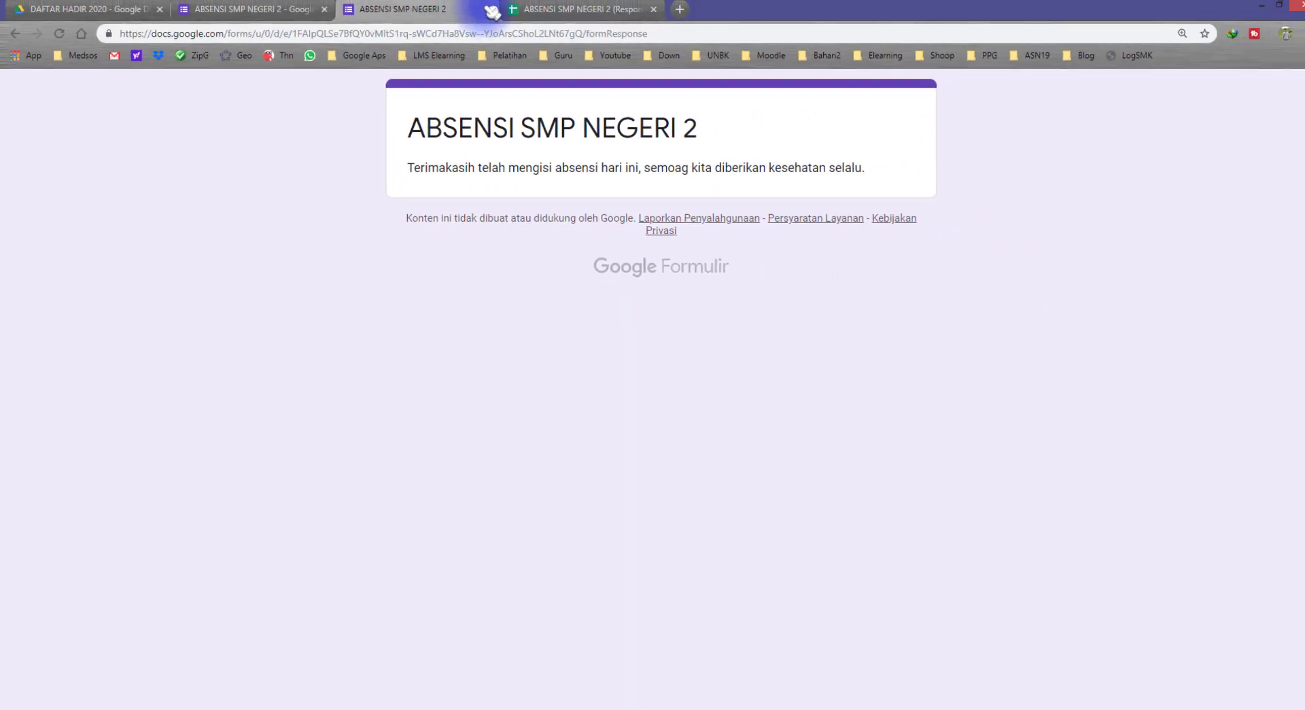
Reopen the form preview and enter NIS 007 and the student's full name
left_click(484, 11)
left_click(282, 12)
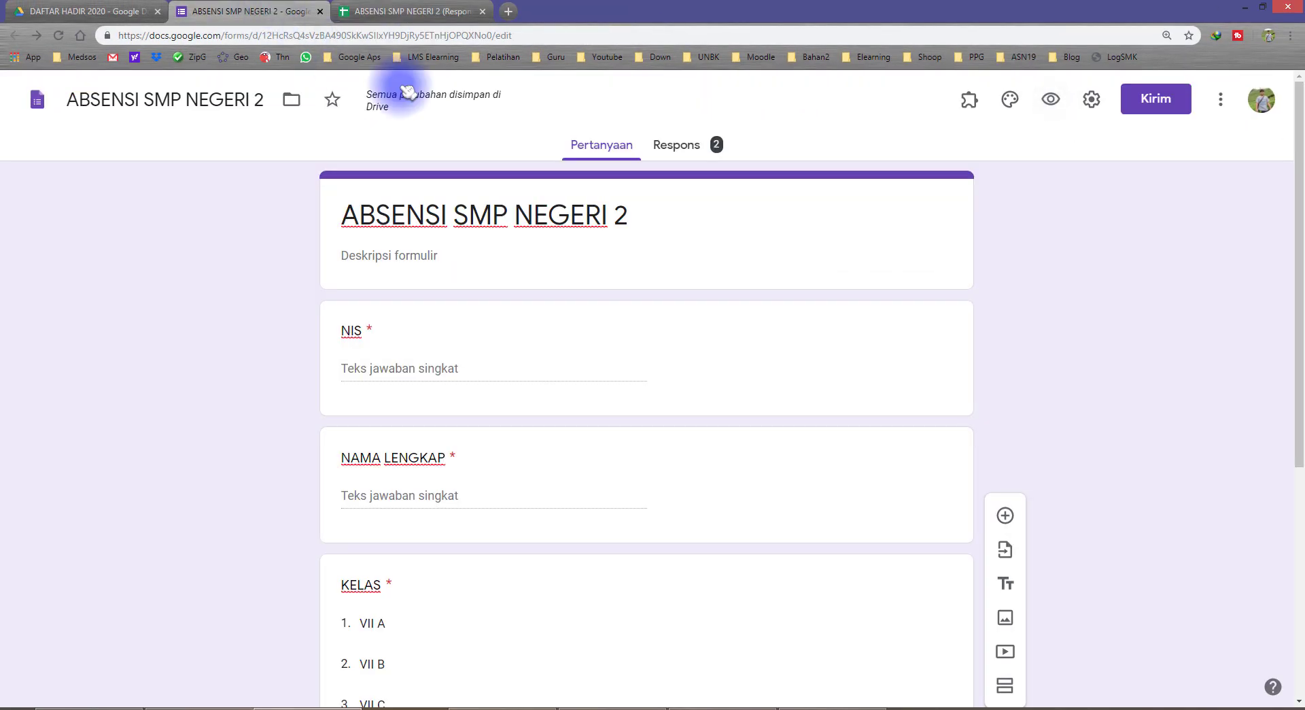
left_click(1050, 99)
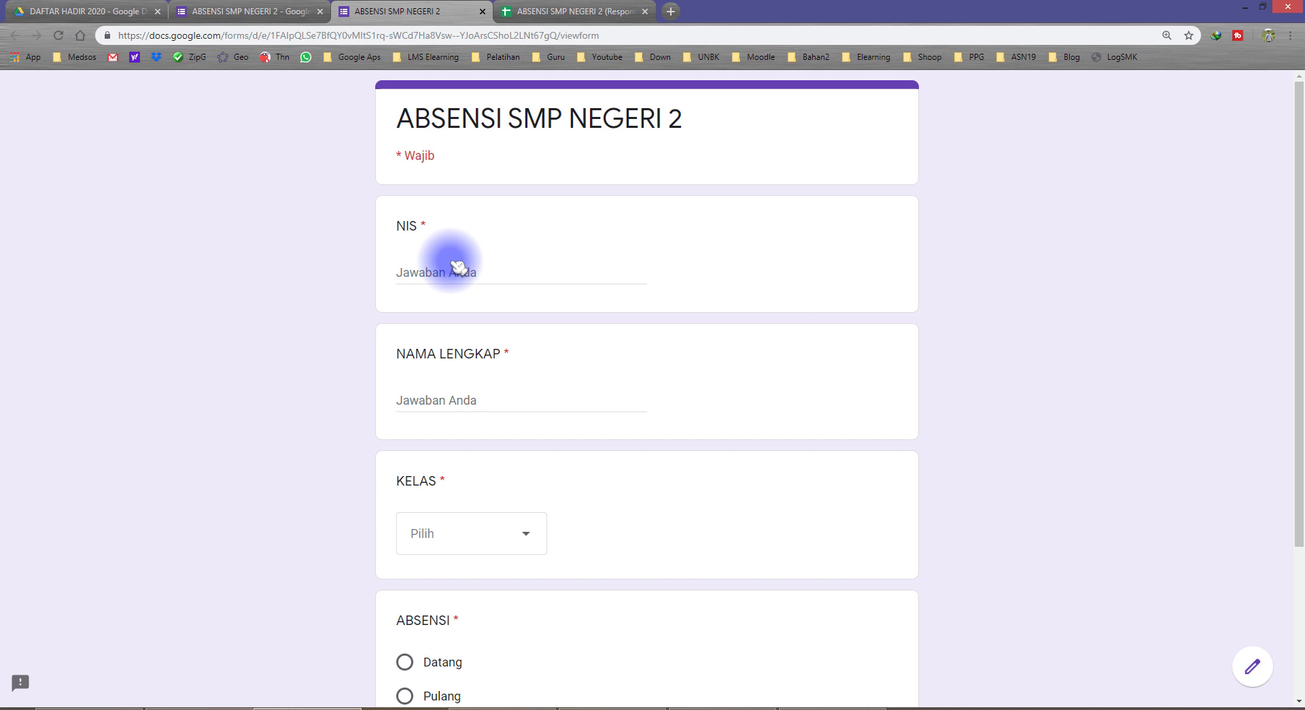
left_click(439, 271)
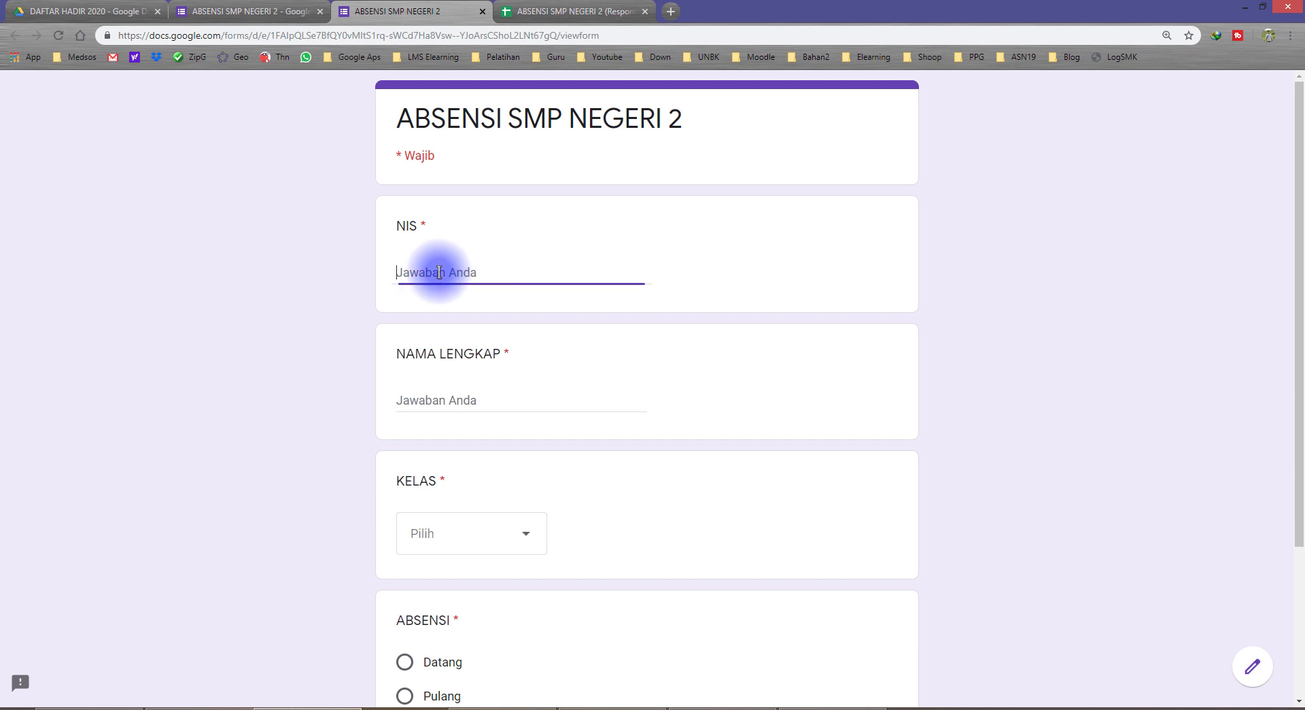
type("007")
left_click(439, 398)
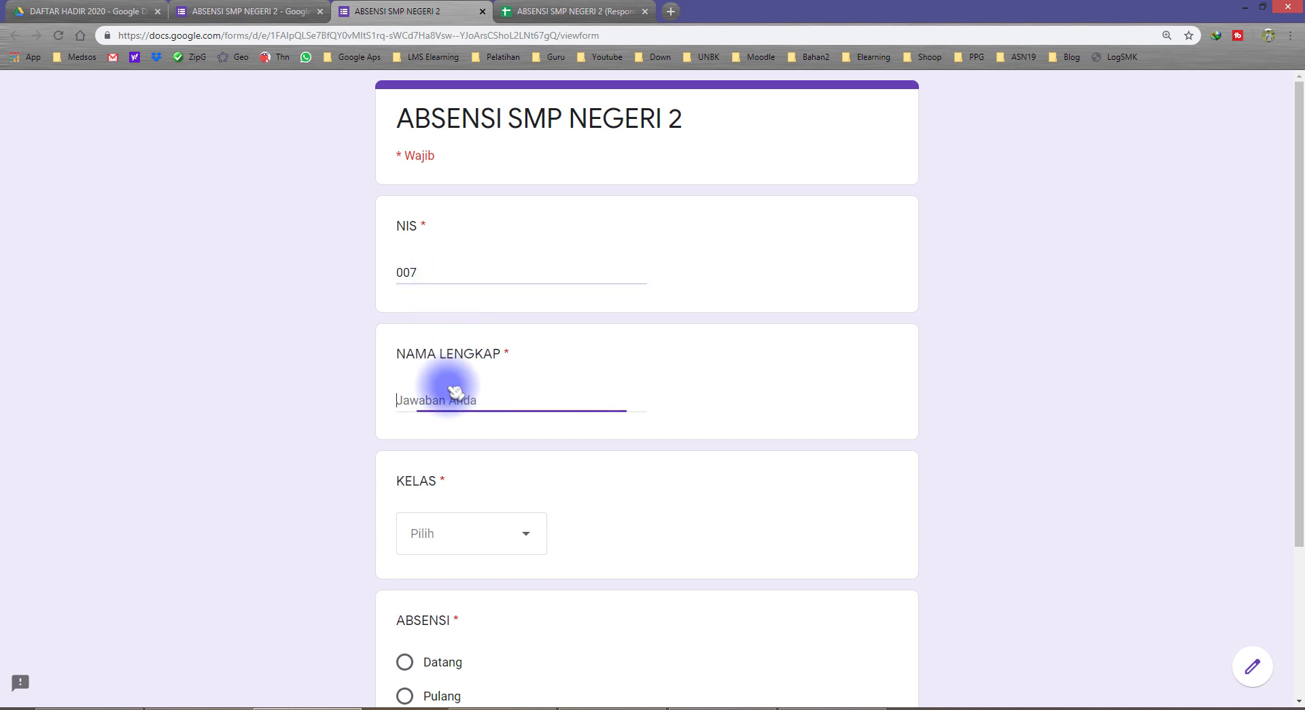
Choose class VII C, submit the response, and check the new row 4 timestamp
left_click(463, 549)
scroll(448, 598, "down", 3)
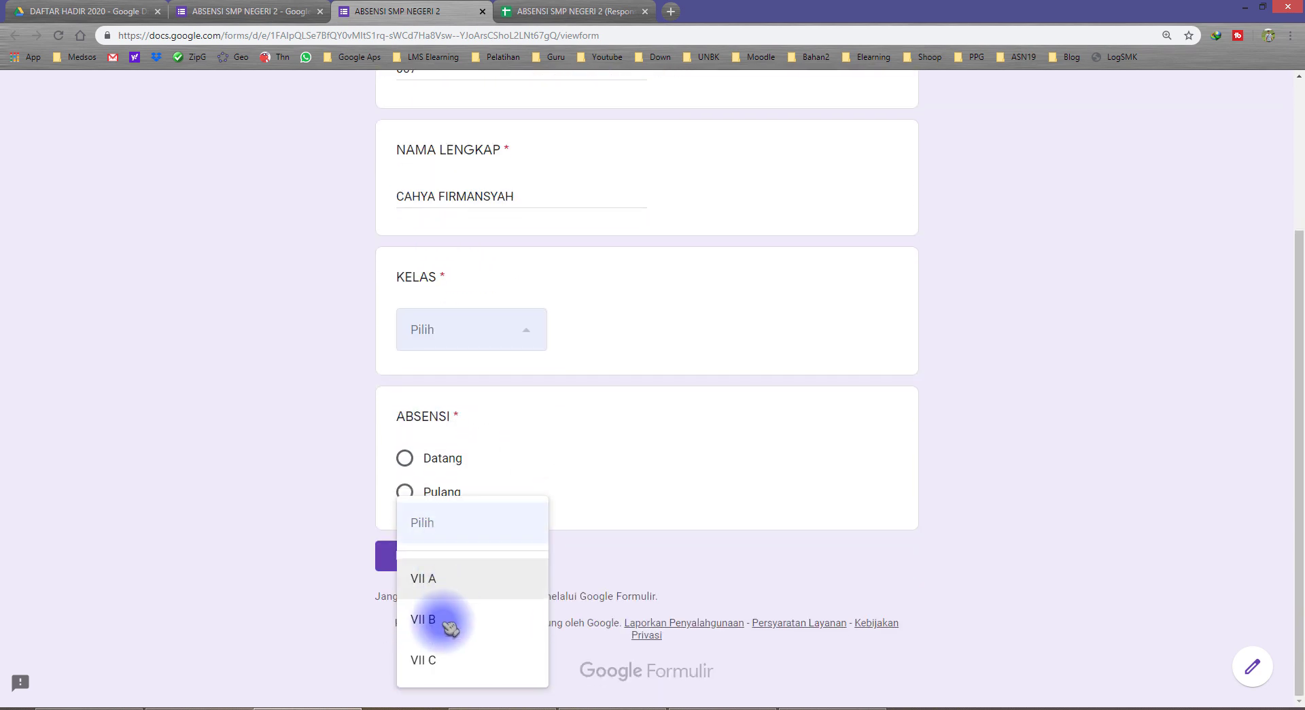
left_click(431, 656)
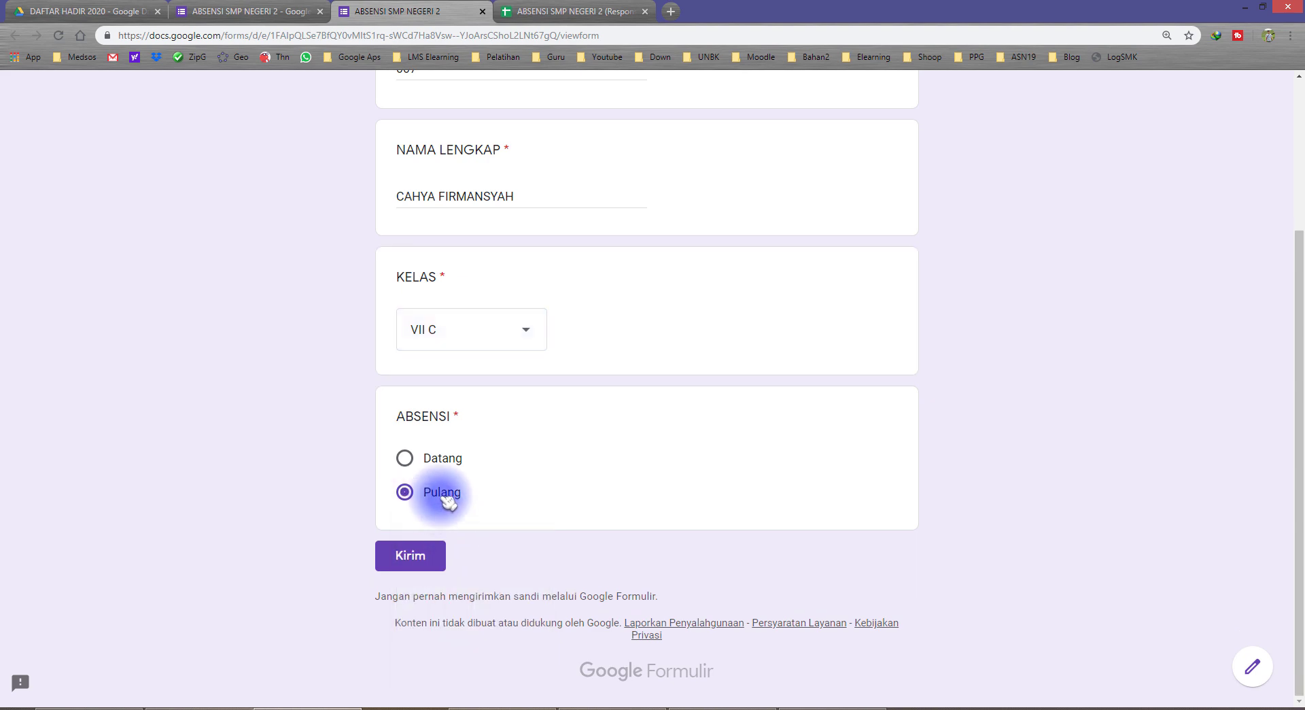
left_click(399, 553)
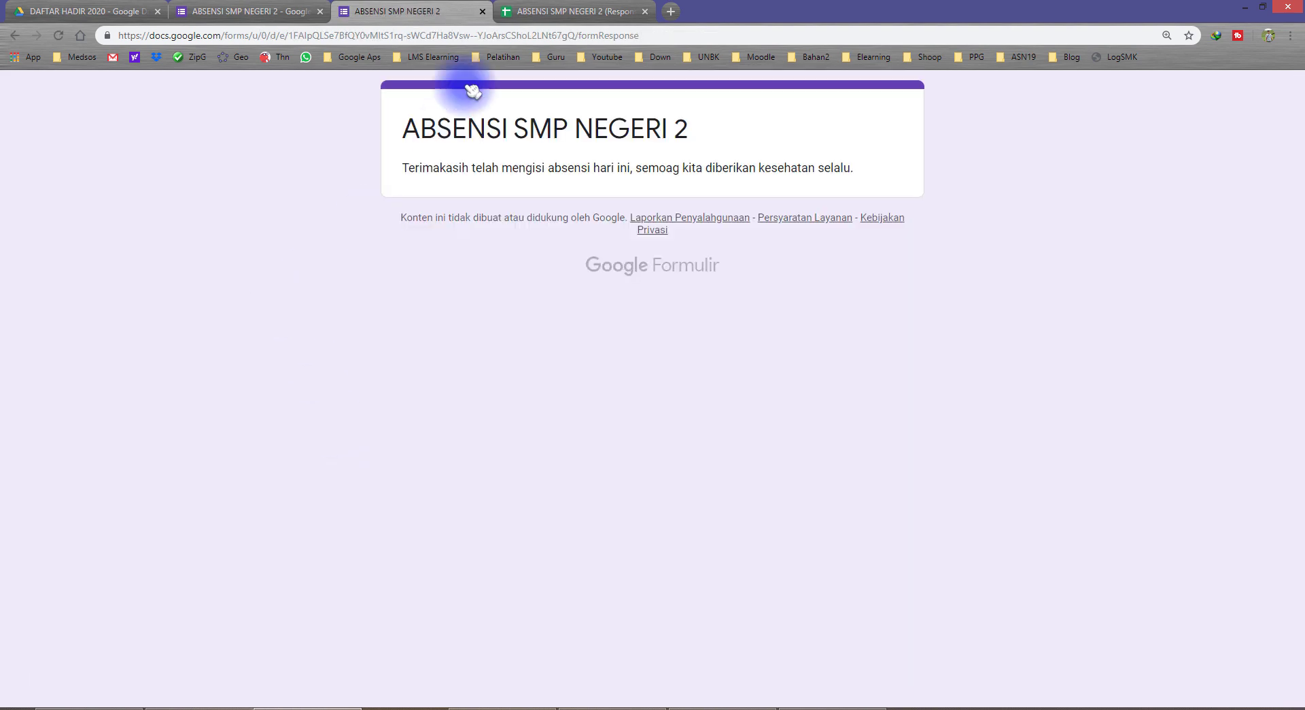
left_click(524, 11)
left_click(139, 265)
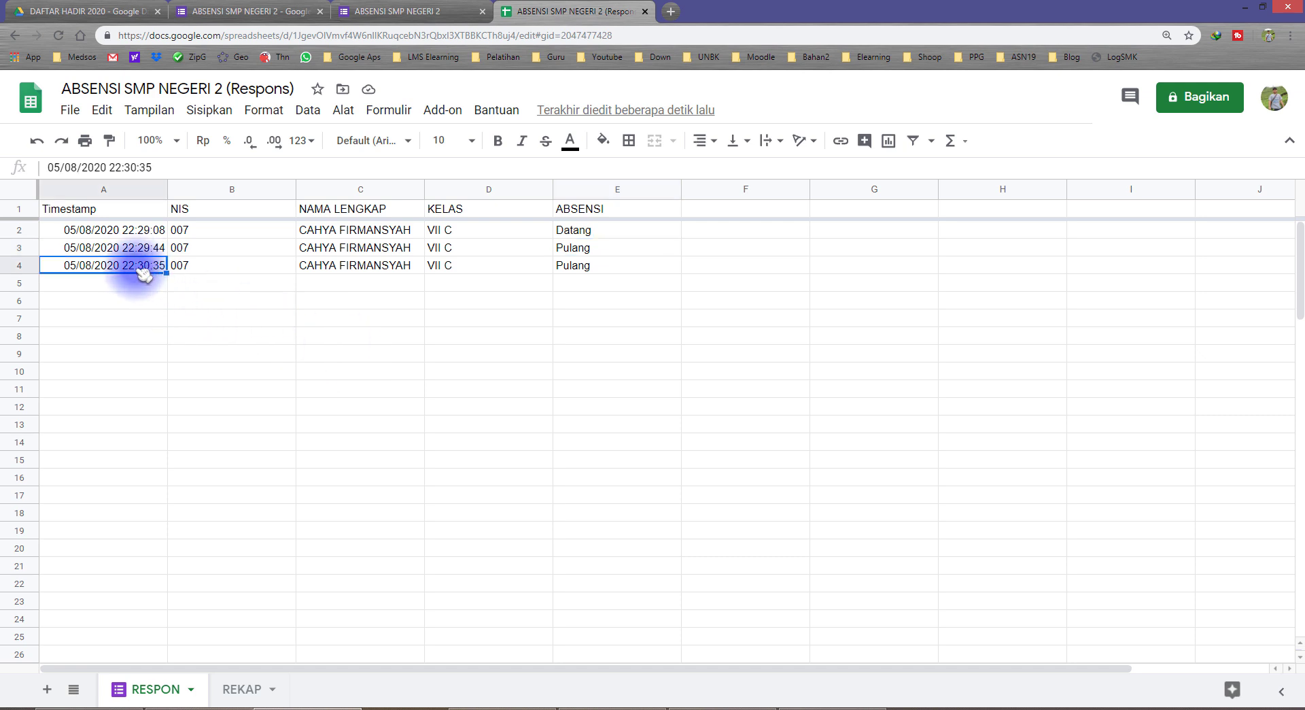
Review the RESPON rows: the Pulang entries in E3:E4 and the first Datang response in row 2
left_click_drag(570, 250, 139, 268)
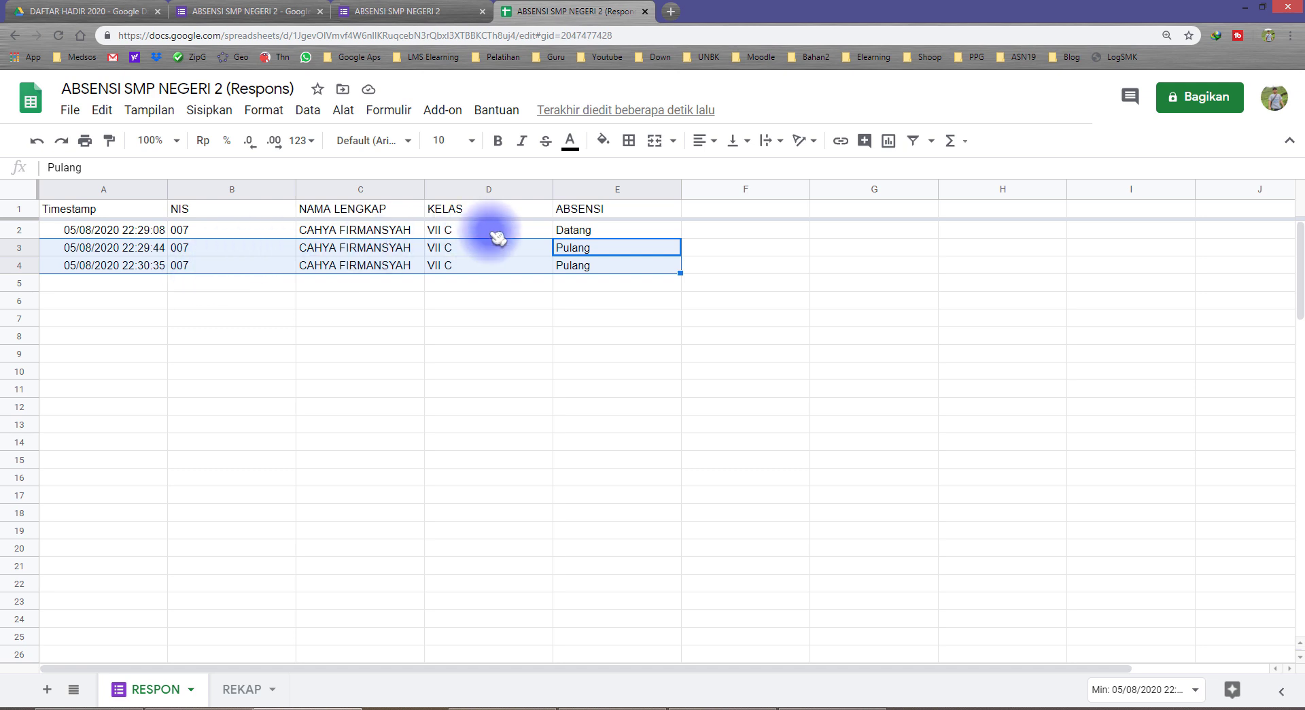
left_click_drag(574, 230, 163, 235)
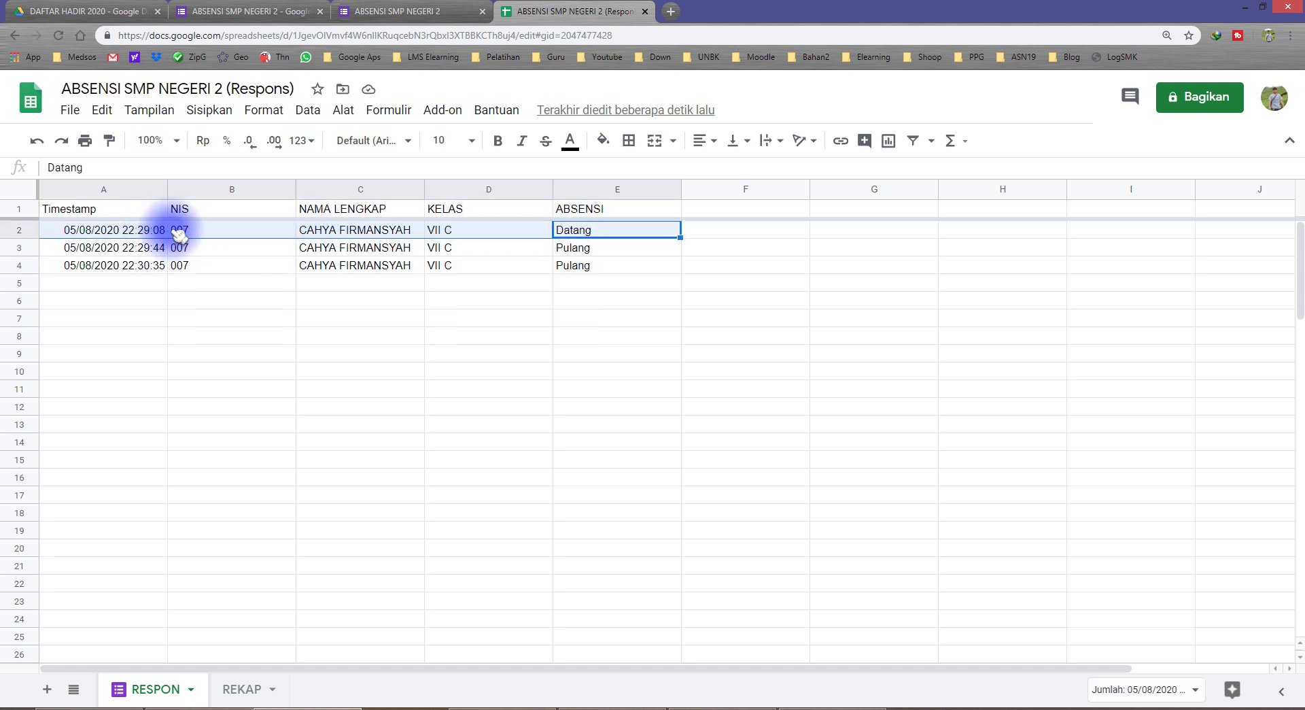
left_click(562, 282)
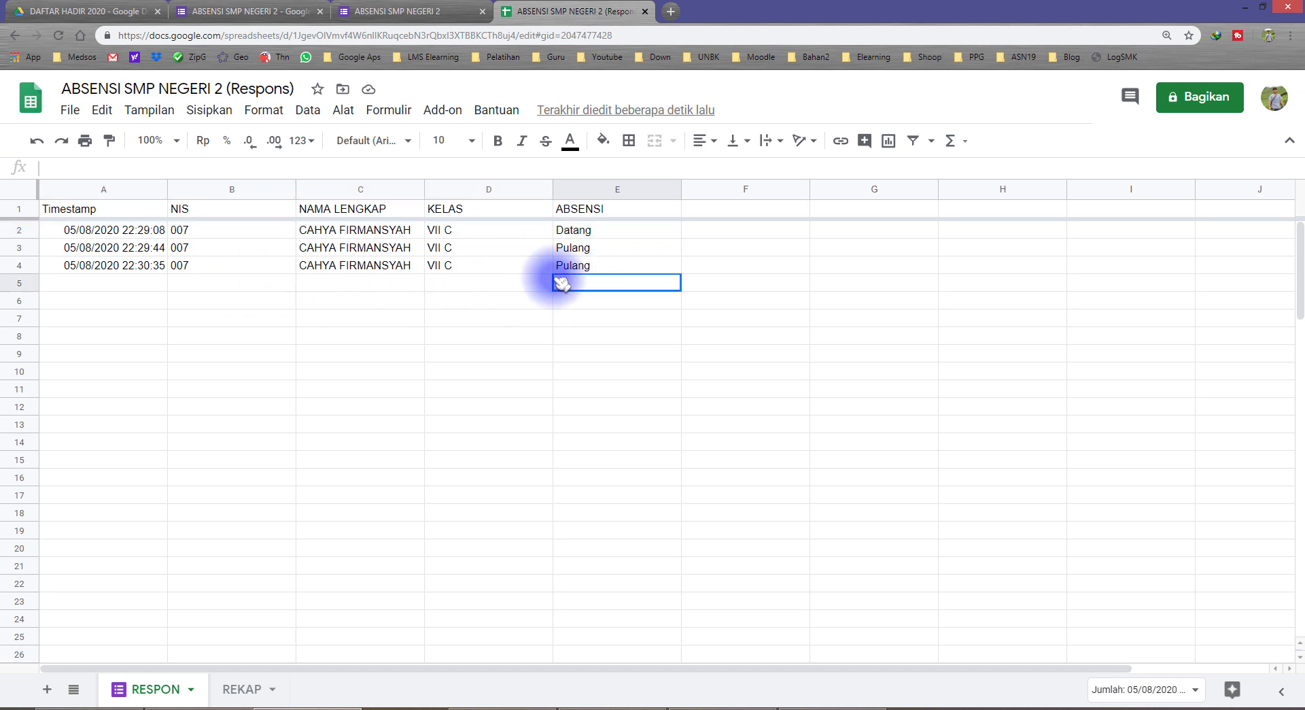
left_click(145, 282, "shift")
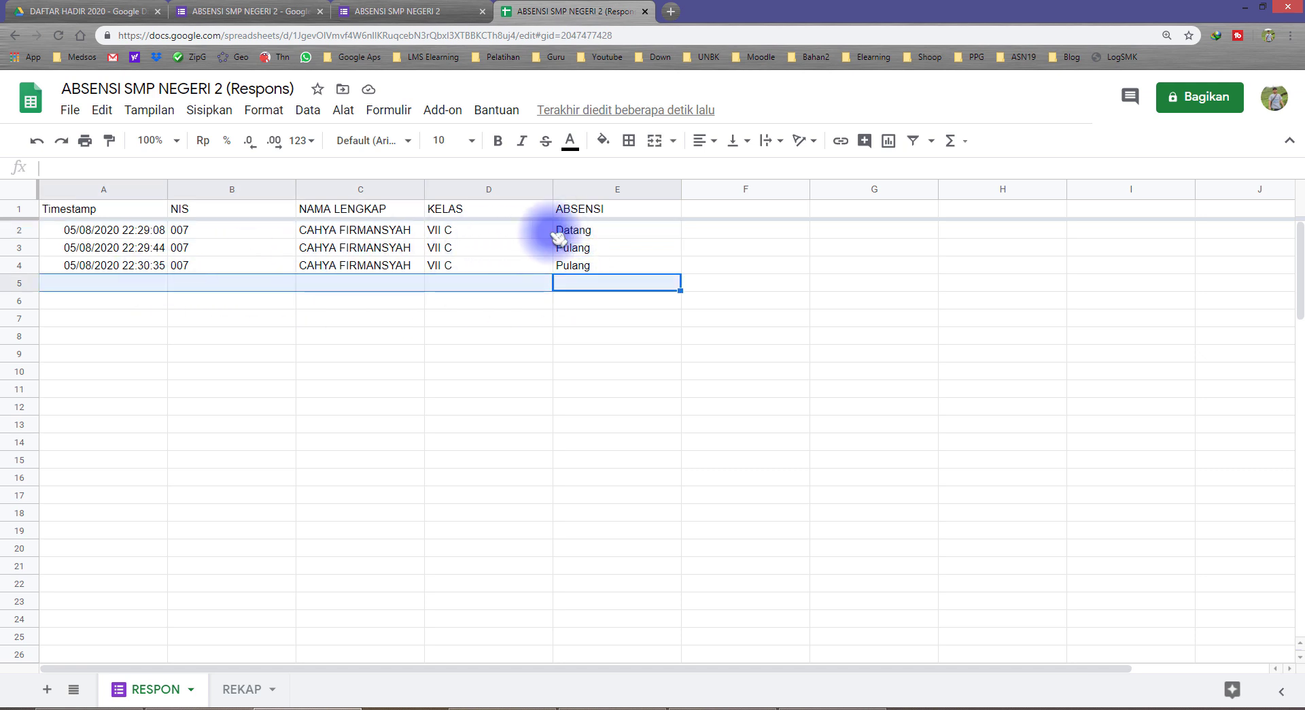
left_click_drag(557, 237, 151, 231)
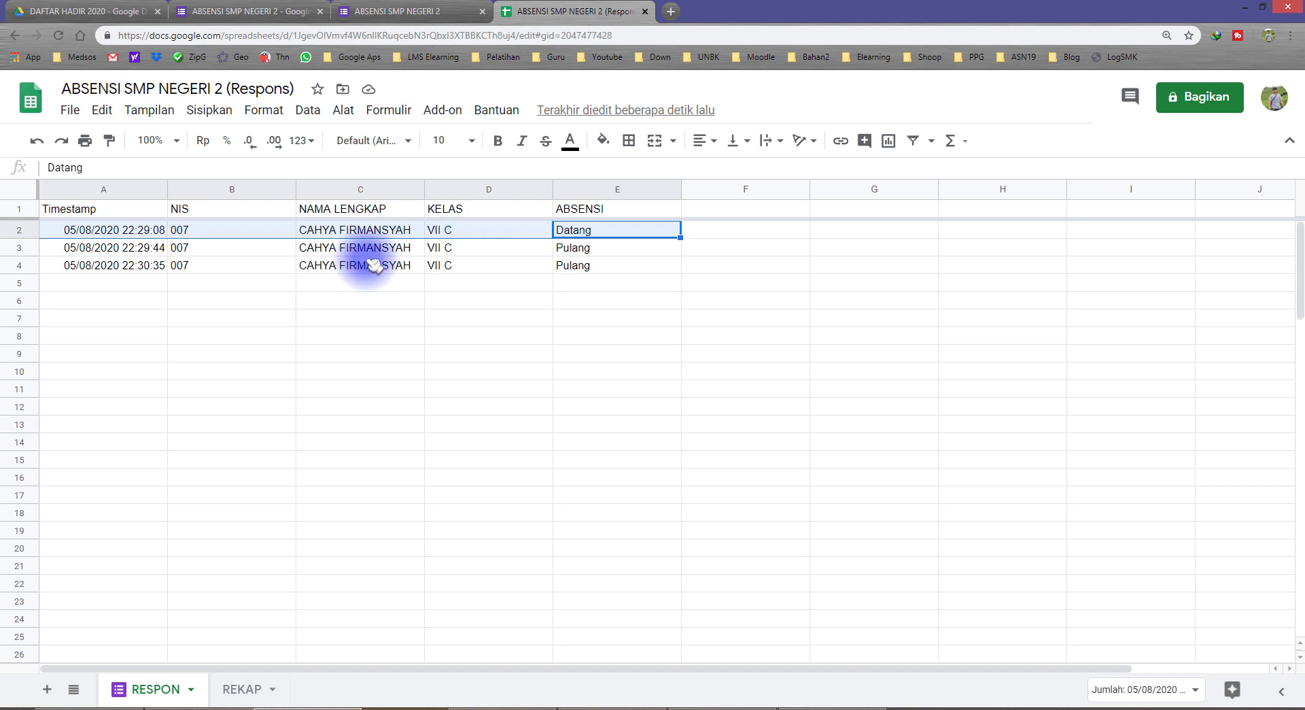
left_click(151, 235)
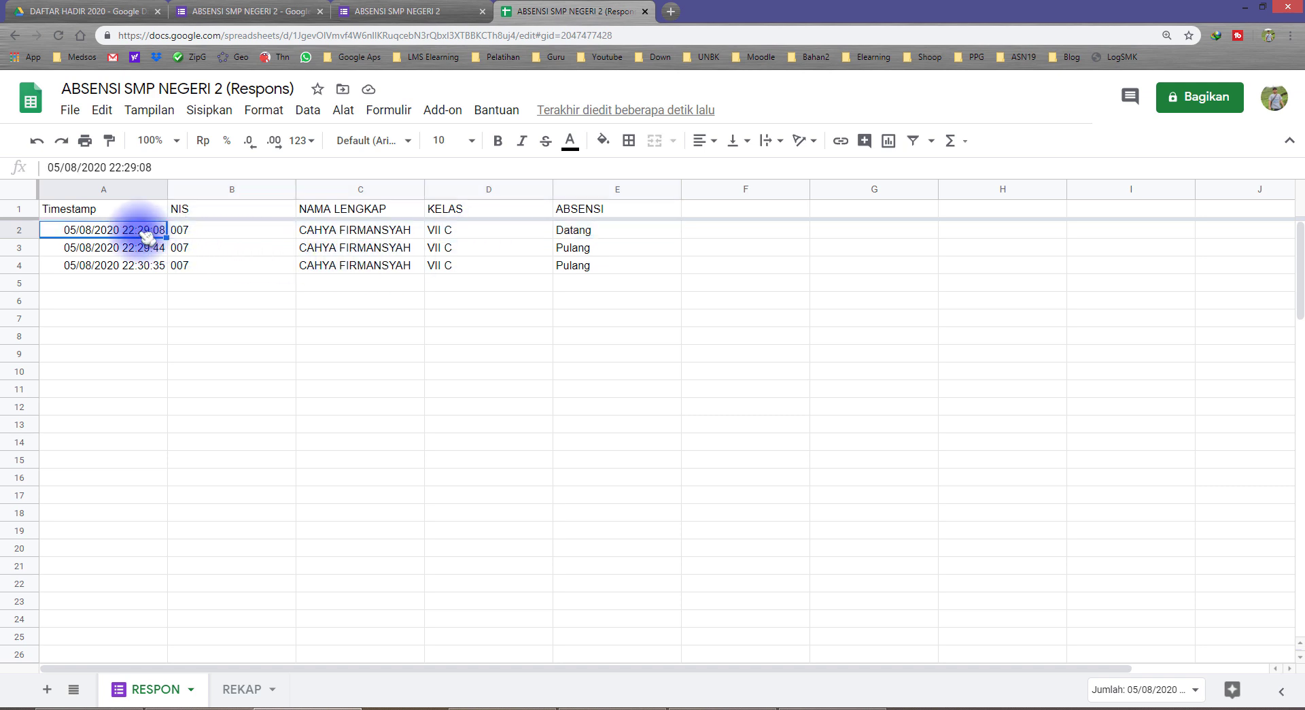
left_click(155, 283)
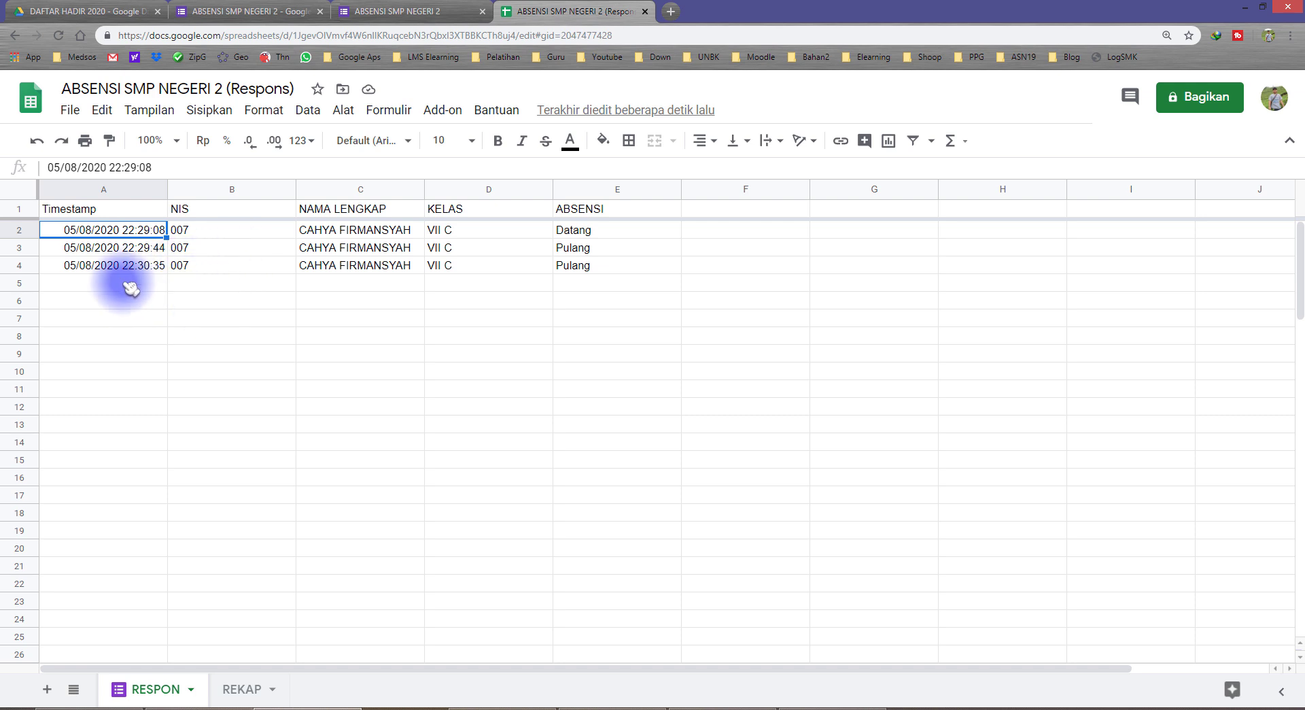
Mark the empty area below the responses, check the last timestamp, and go to REKAP
left_click_drag(136, 290, 588, 500)
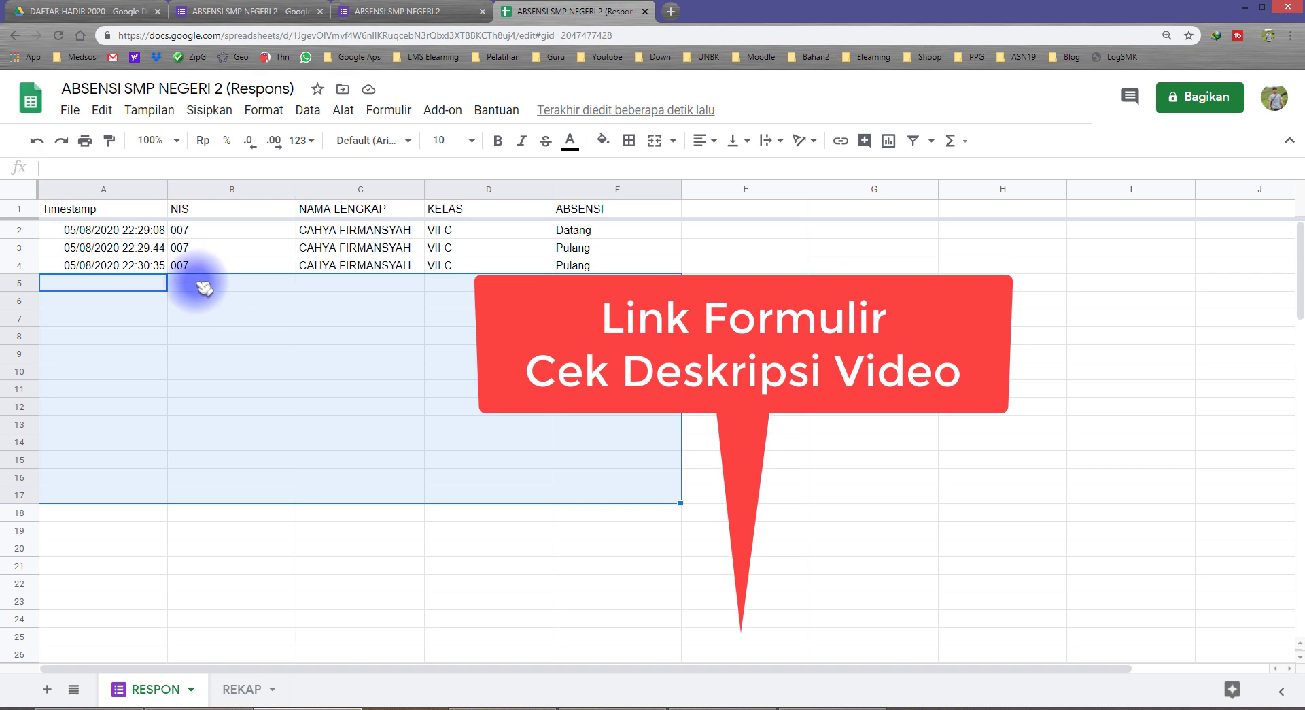
left_click(196, 283)
left_click(130, 266)
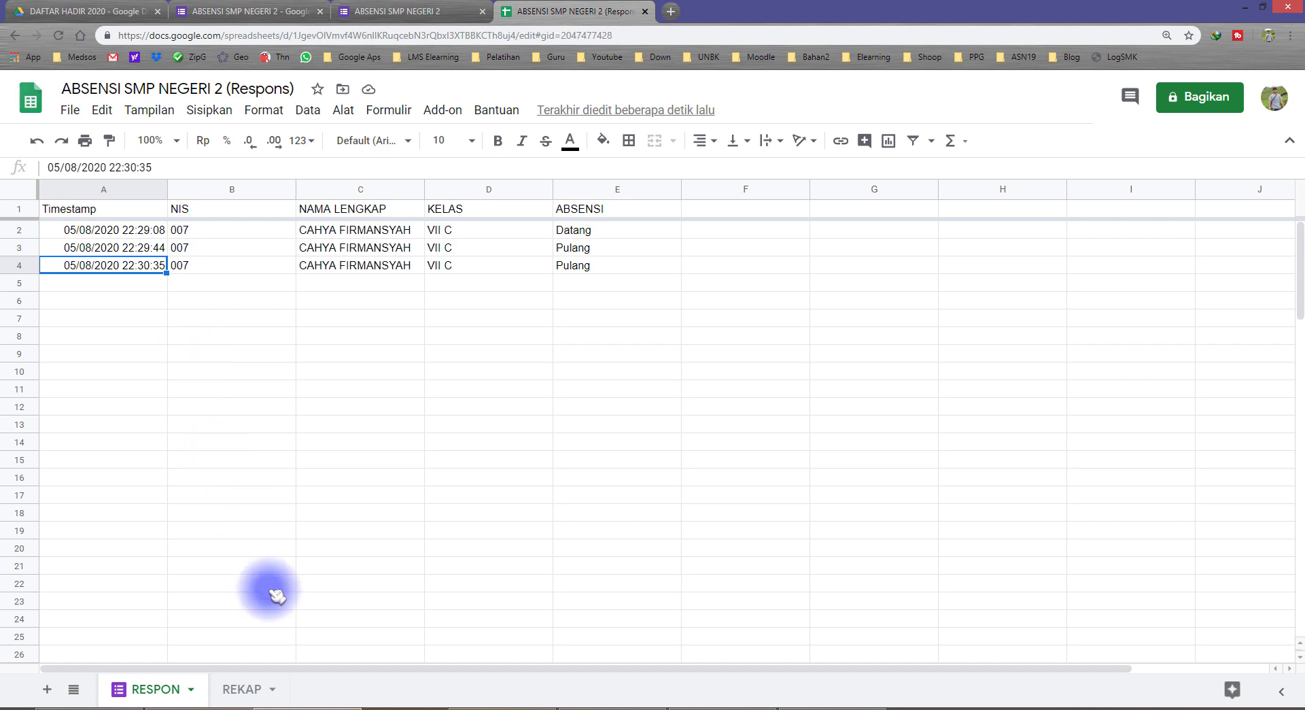
left_click(244, 688)
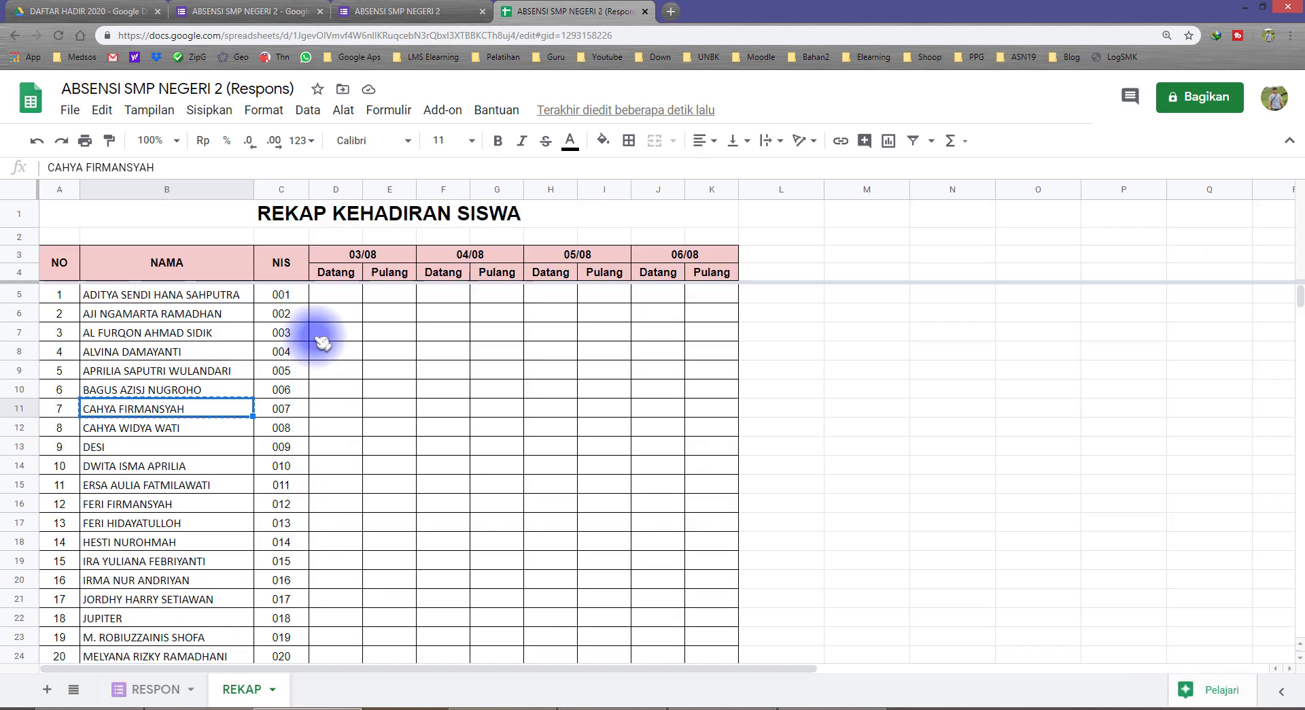
Compare REKAP's 03/08 Datang cell and student NIS list with the three RESPON timestamps
left_click(336, 286)
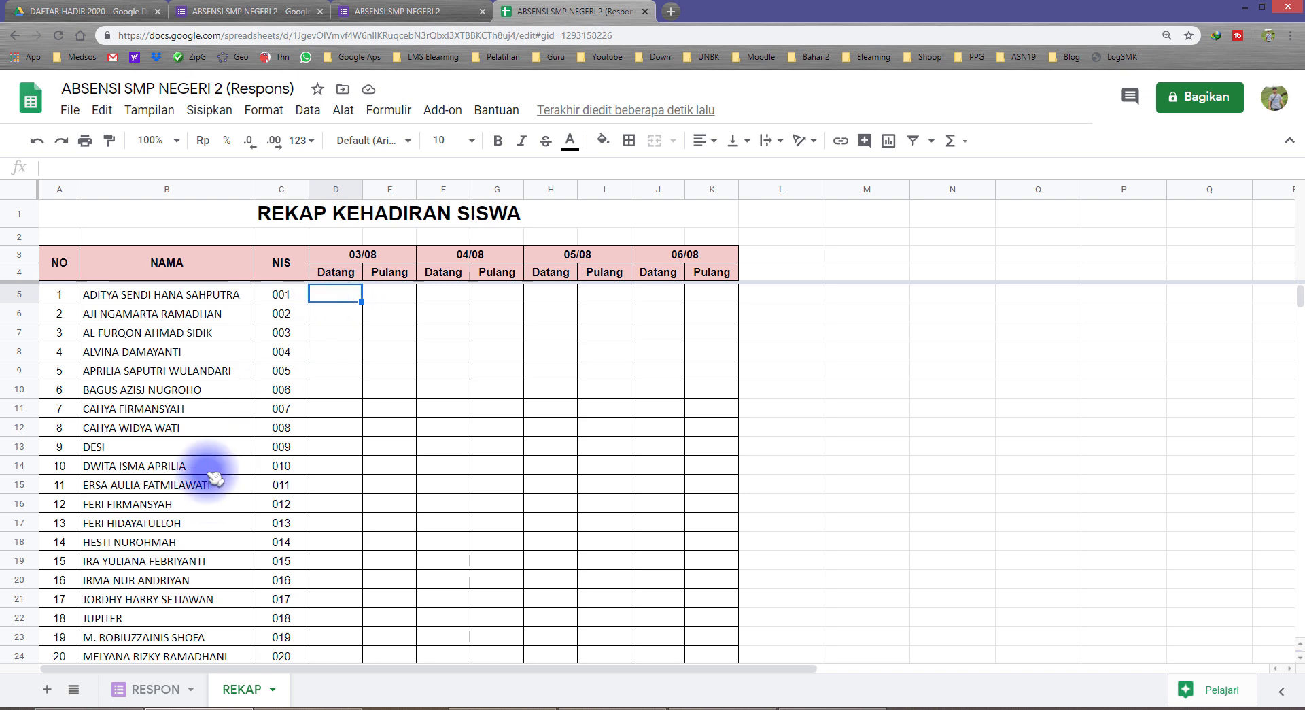
left_click(163, 689)
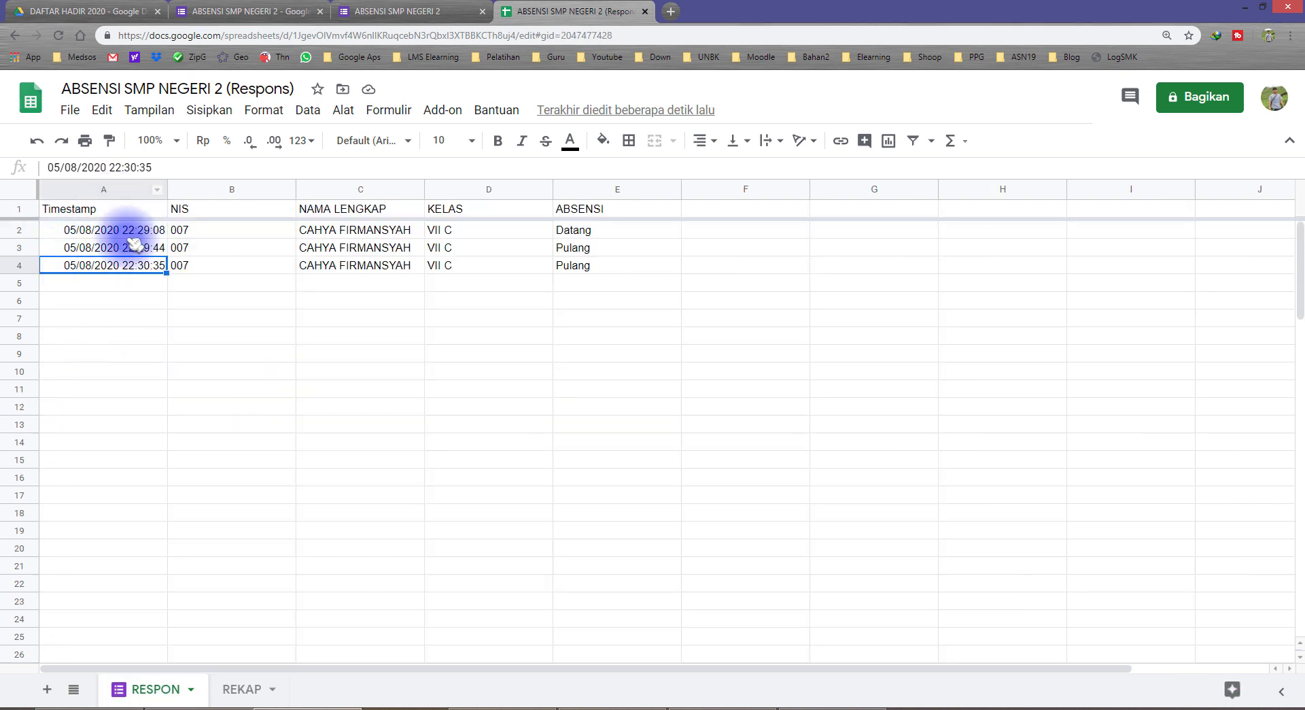
left_click_drag(132, 235, 144, 267)
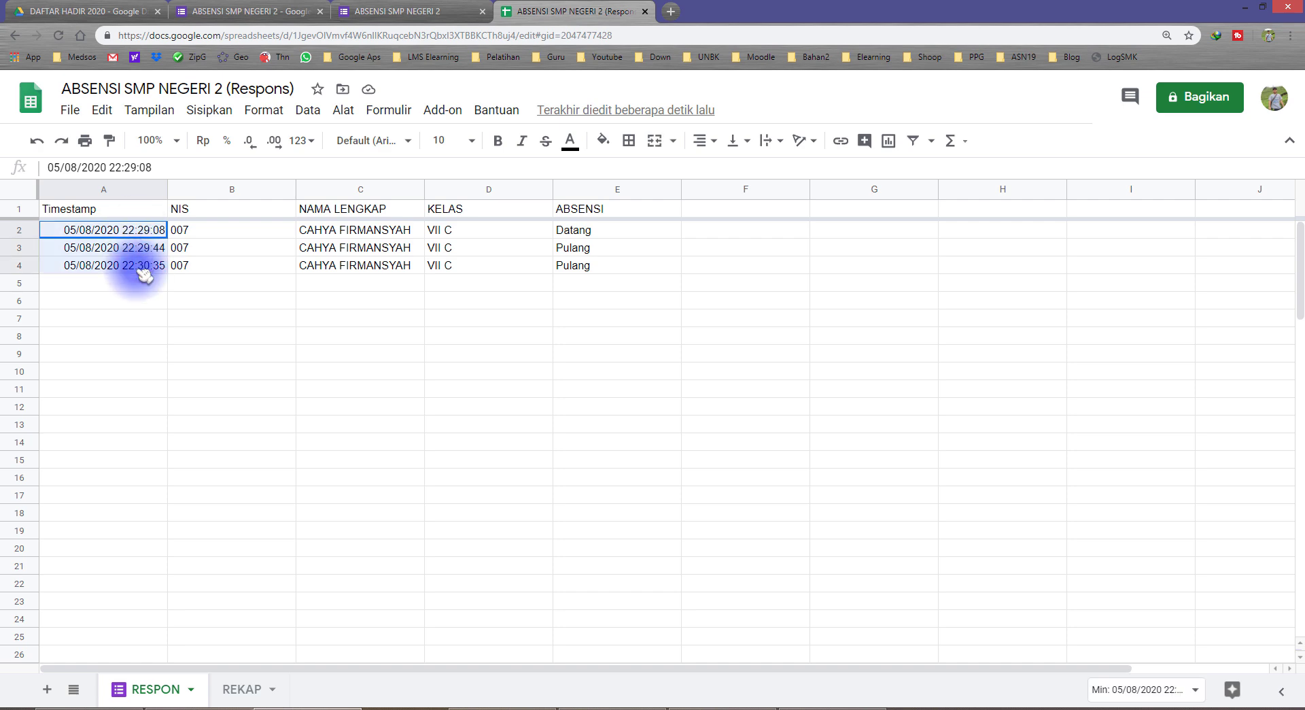
left_click(245, 689)
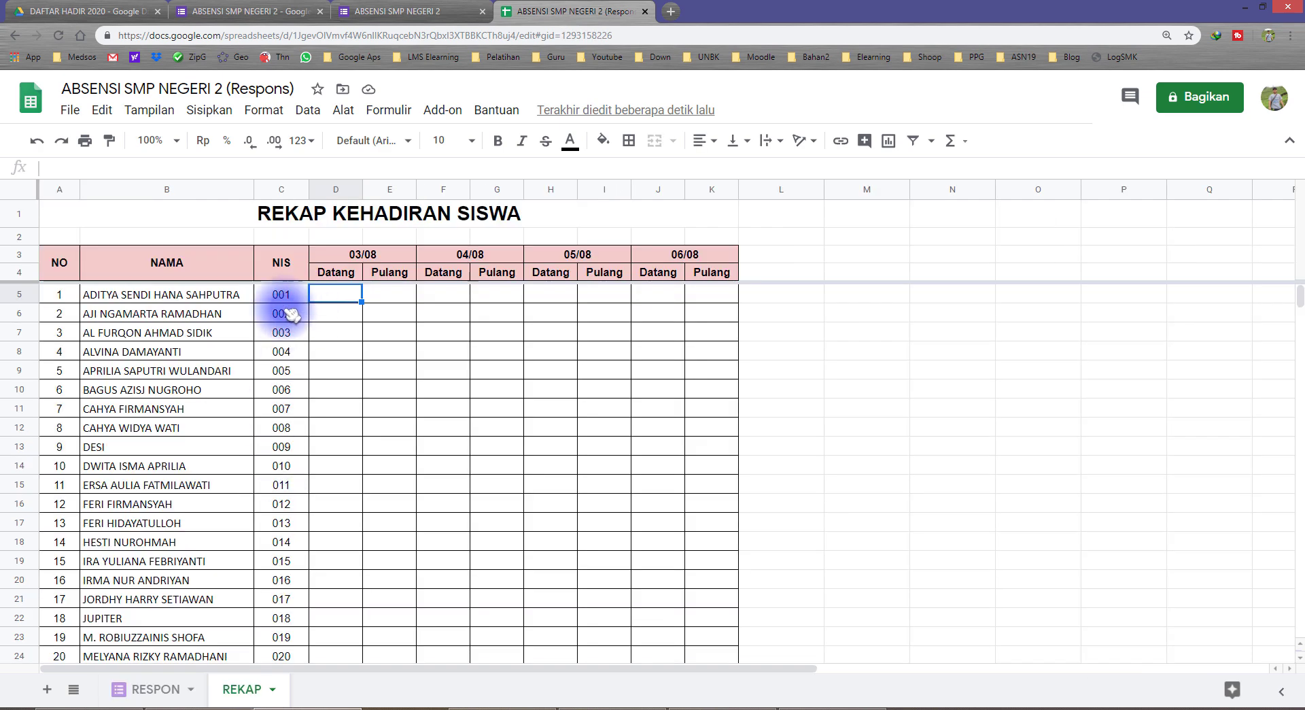
left_click_drag(292, 299, 298, 653)
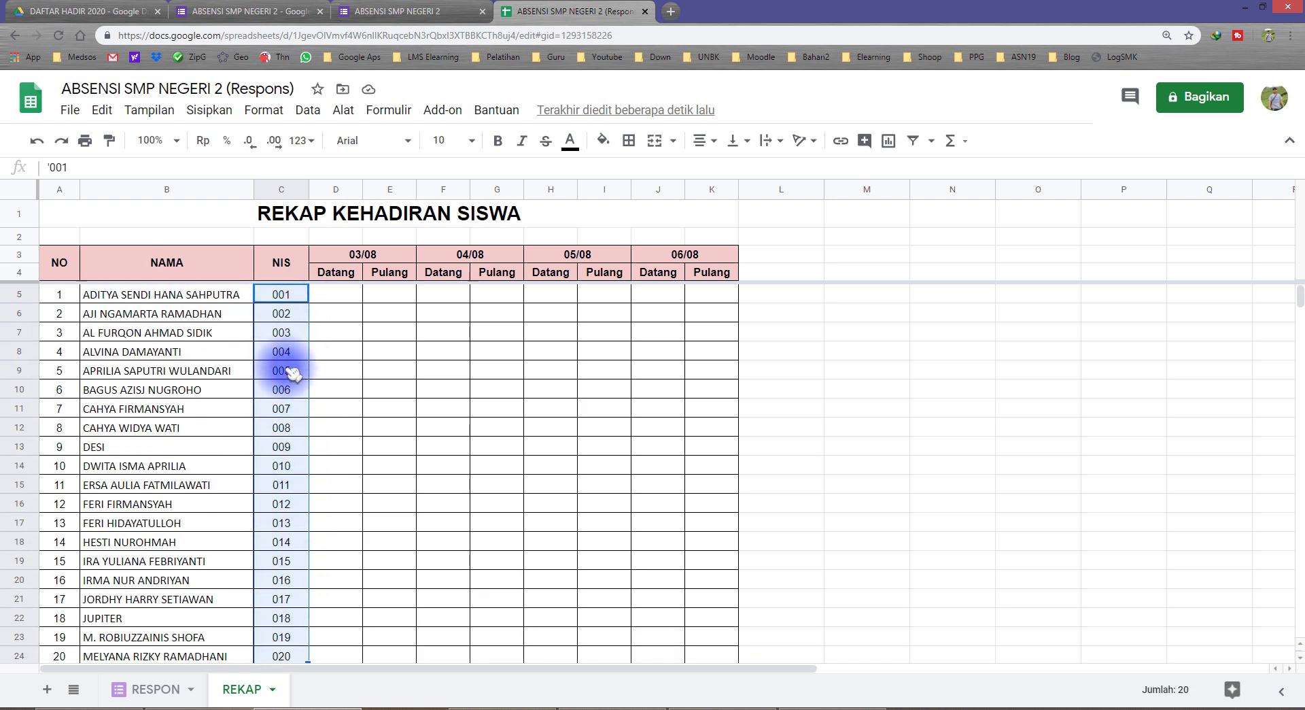
left_click(315, 293)
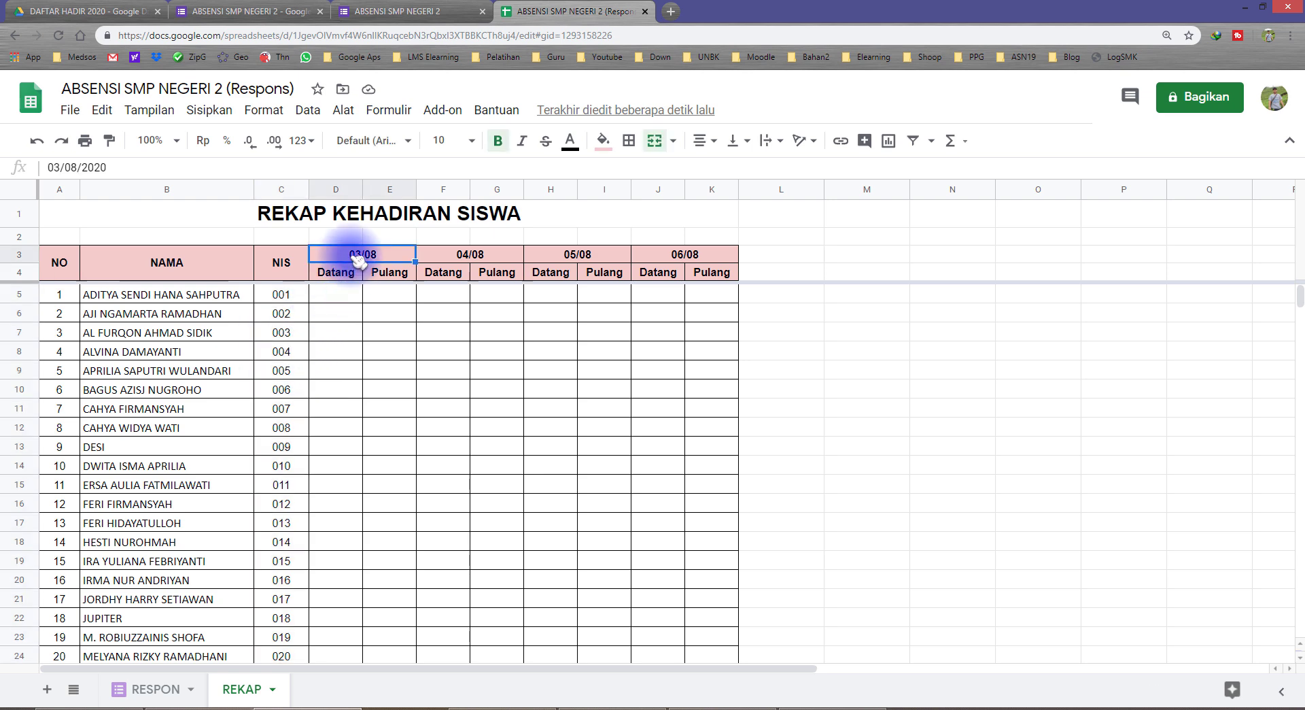
Inspect the first RESPON response's student name, Datang entry and timestamp
left_click(140, 689)
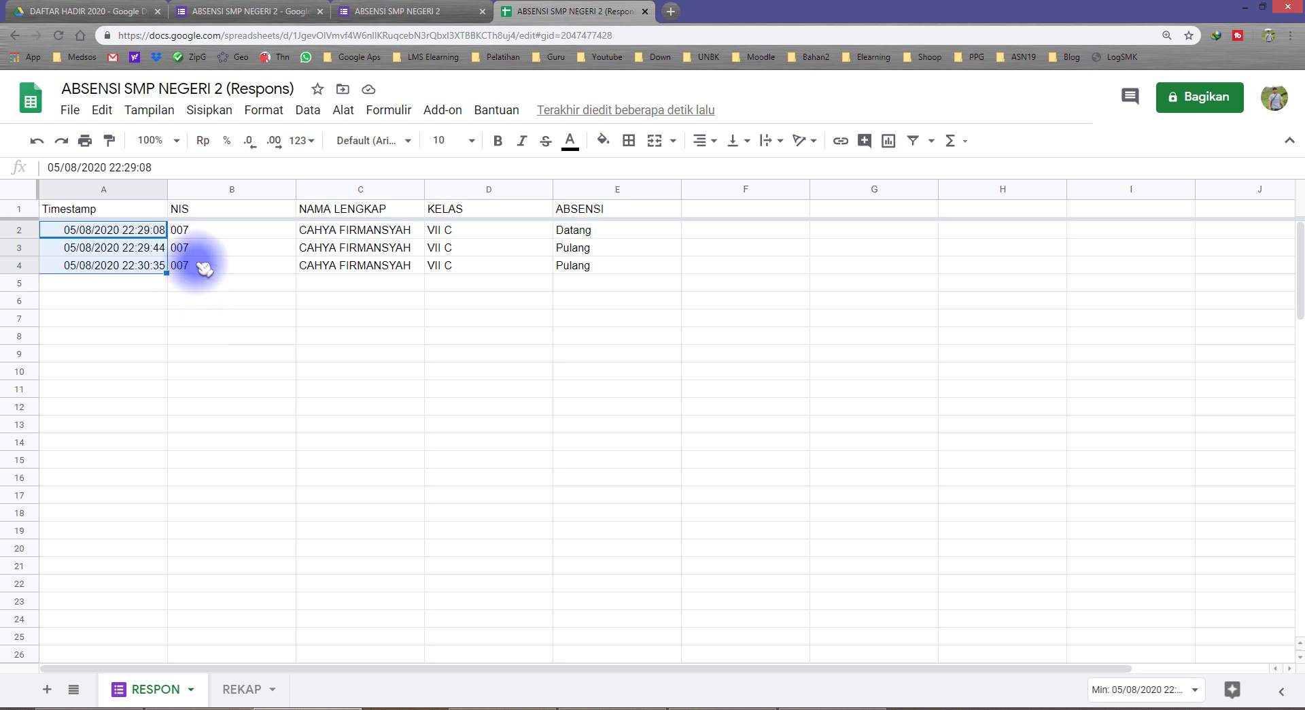
left_click(357, 269)
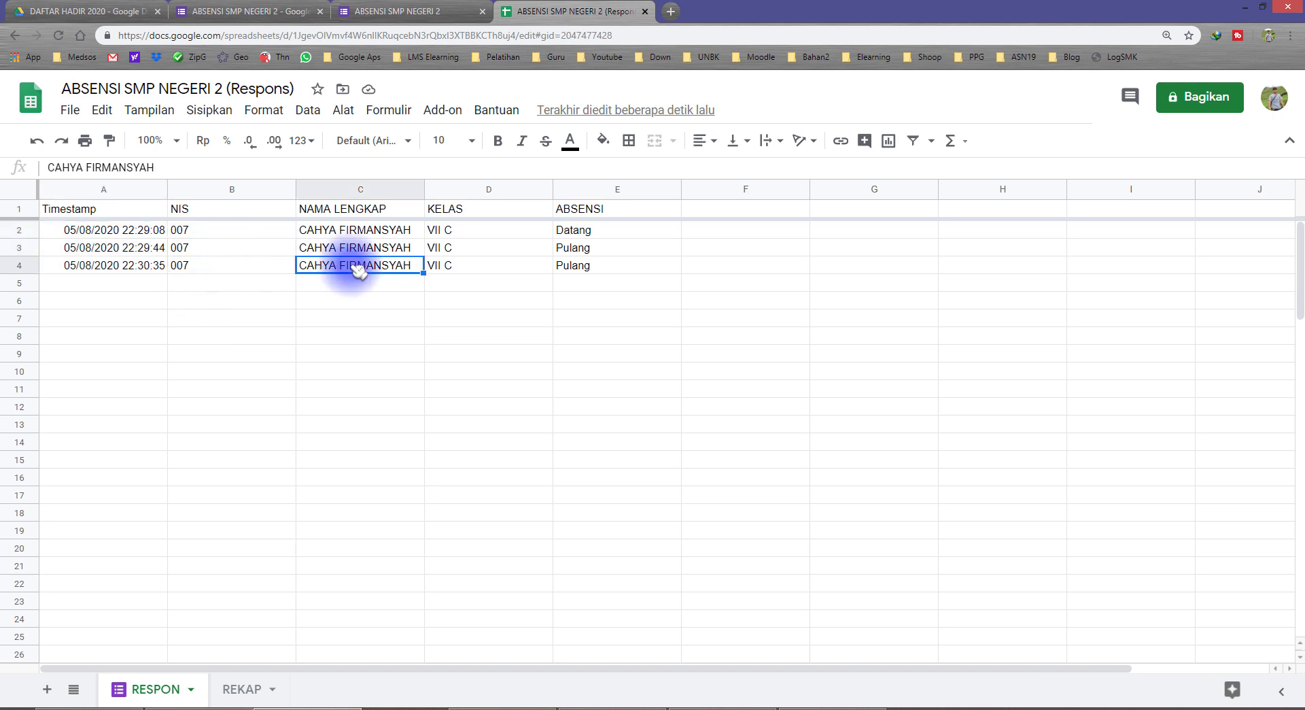
left_click(562, 232)
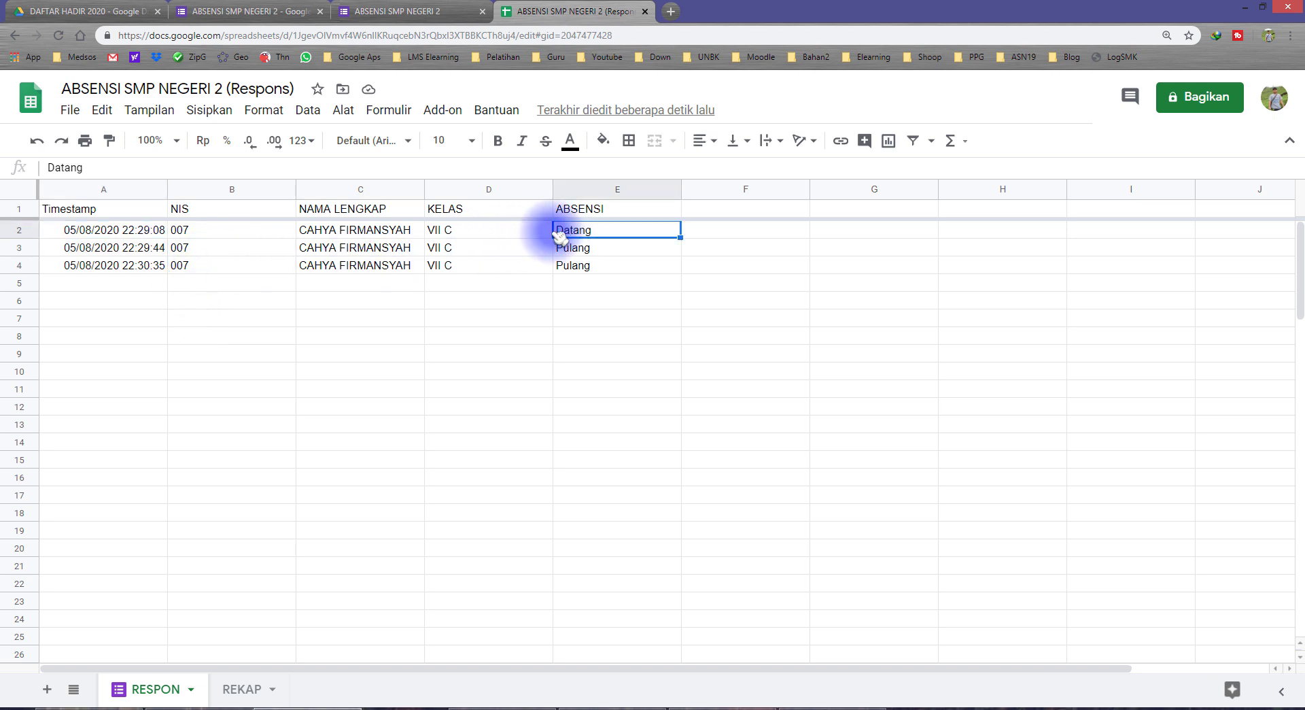
left_click(83, 234)
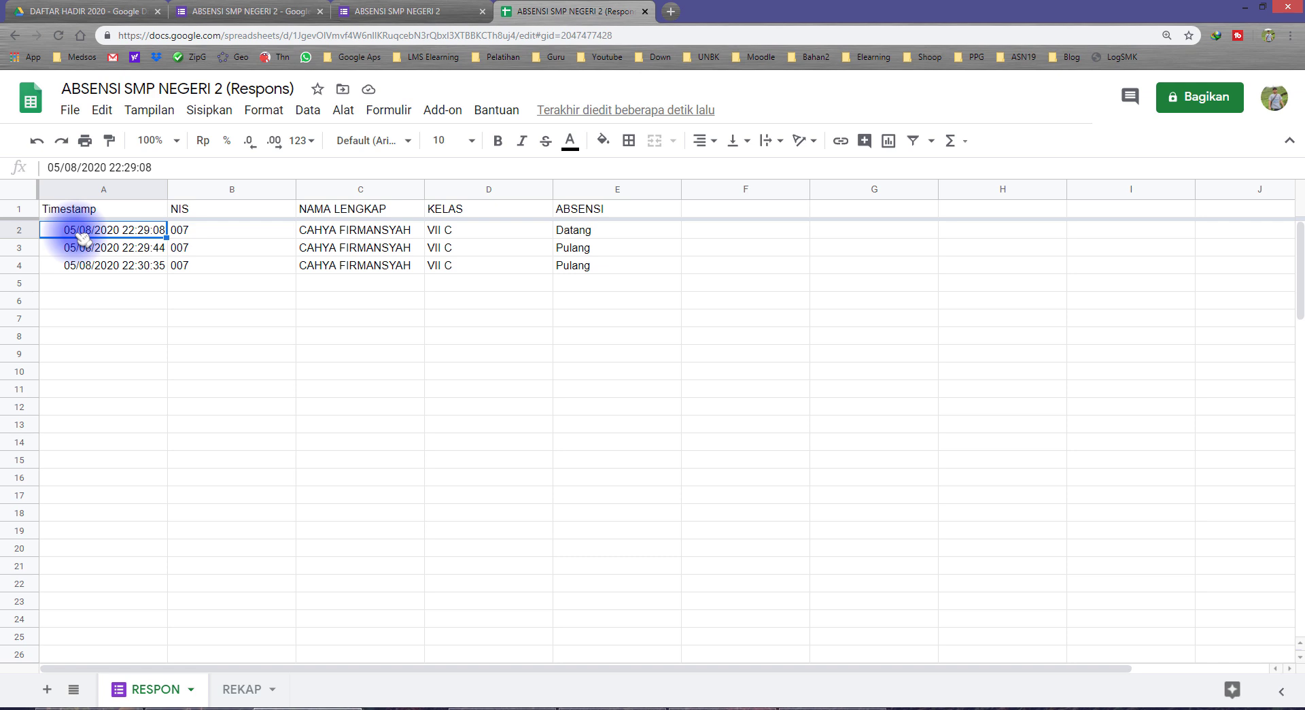
left_click(90, 282)
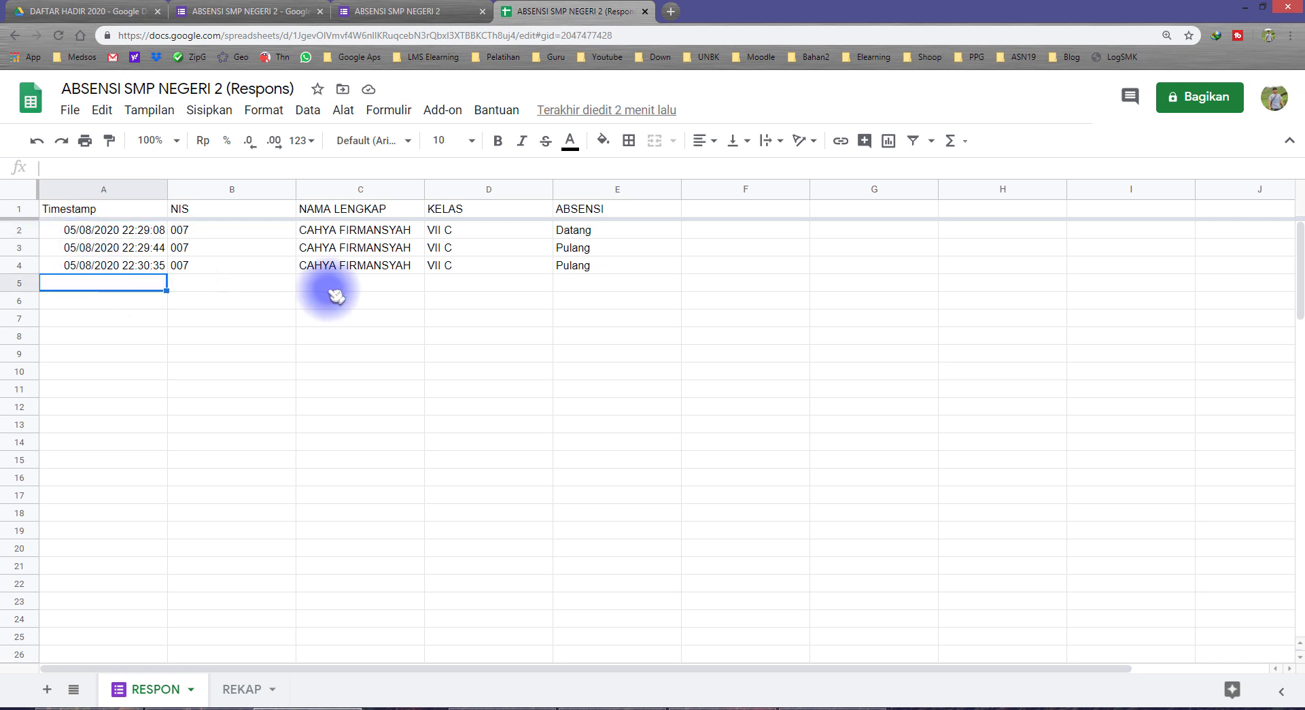
left_click(576, 282)
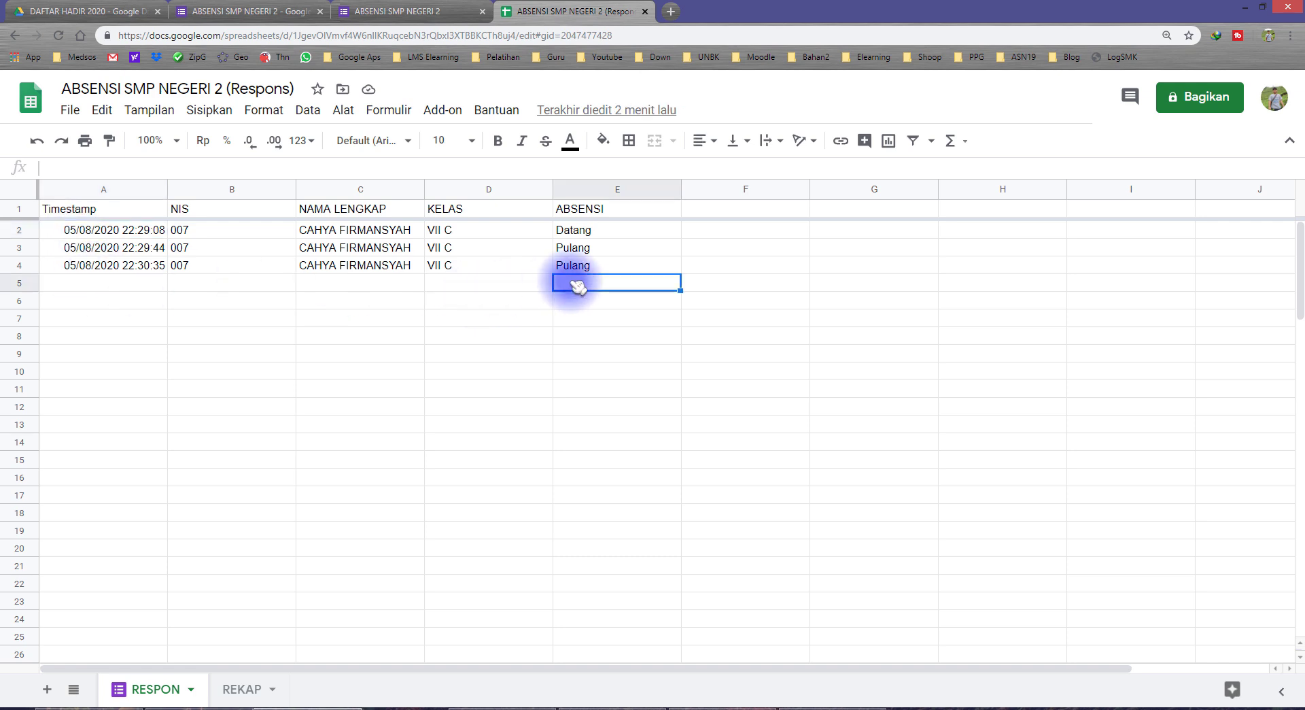
left_click(95, 371)
left_click(589, 354)
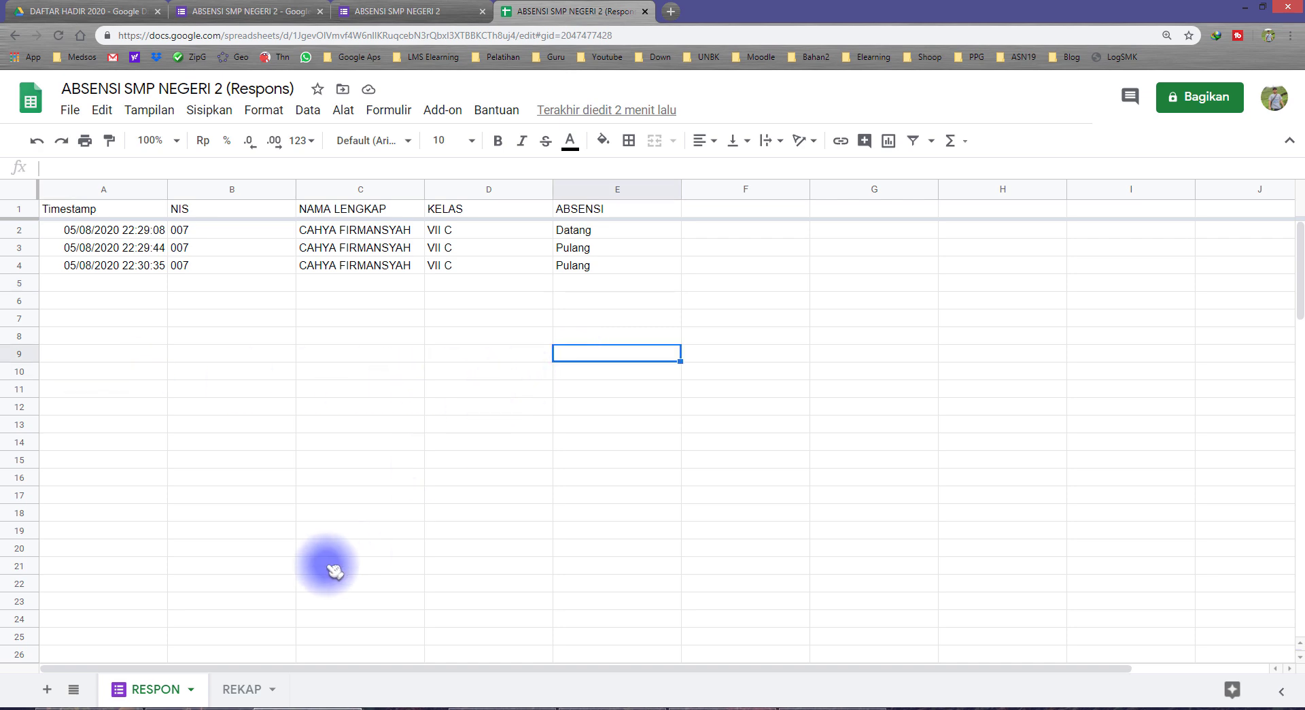
On REKAP, check the 03/08 and 05/08 date headers and the first student's Datang cell
left_click(244, 688)
left_click(340, 260)
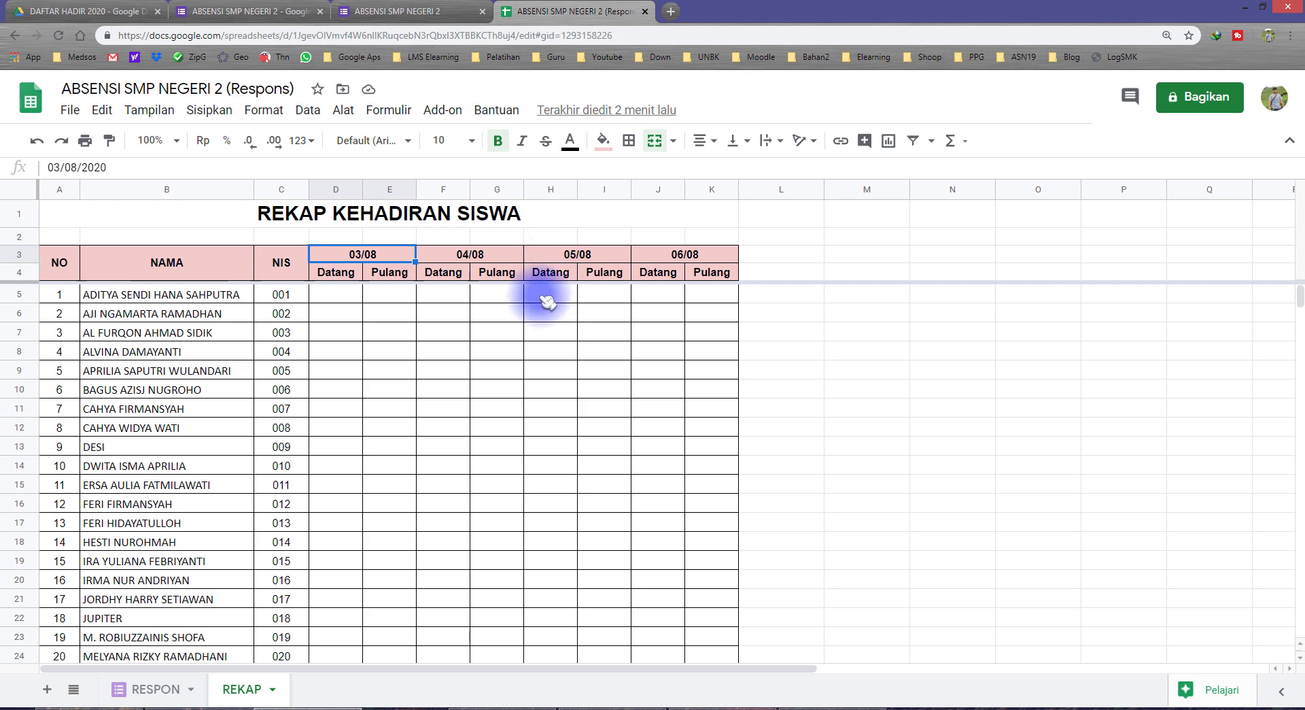
left_click(585, 260)
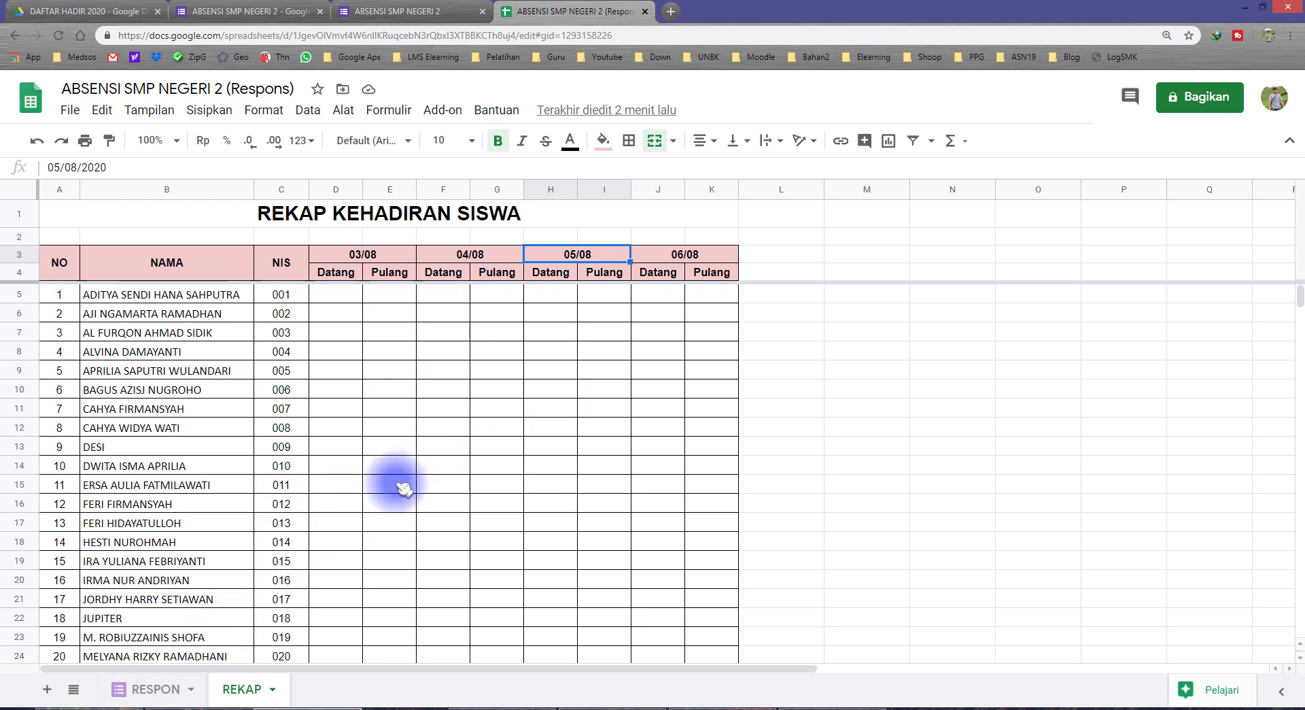
left_click(345, 297)
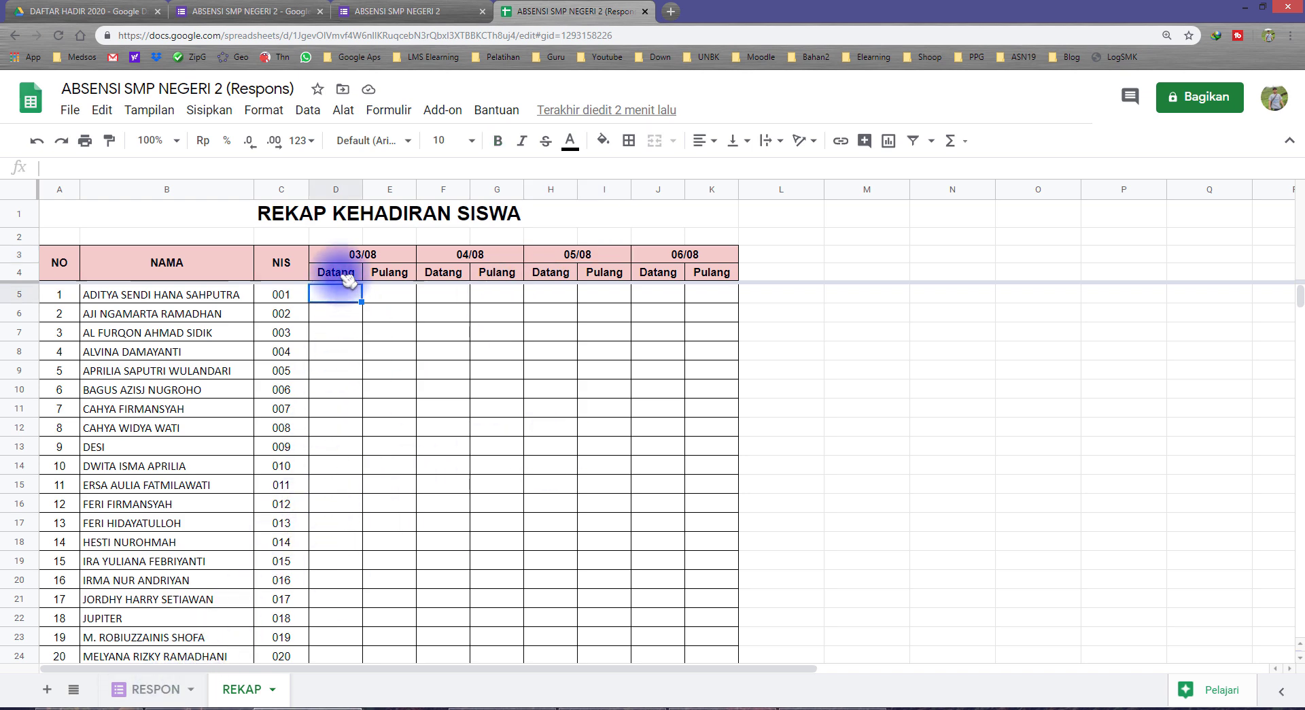
On RESPON, compare the Datang row with the two Pulang rows across all three ABSENSI entries
left_click(169, 688)
left_click_drag(582, 231, 152, 232)
left_click_drag(589, 253, 167, 266)
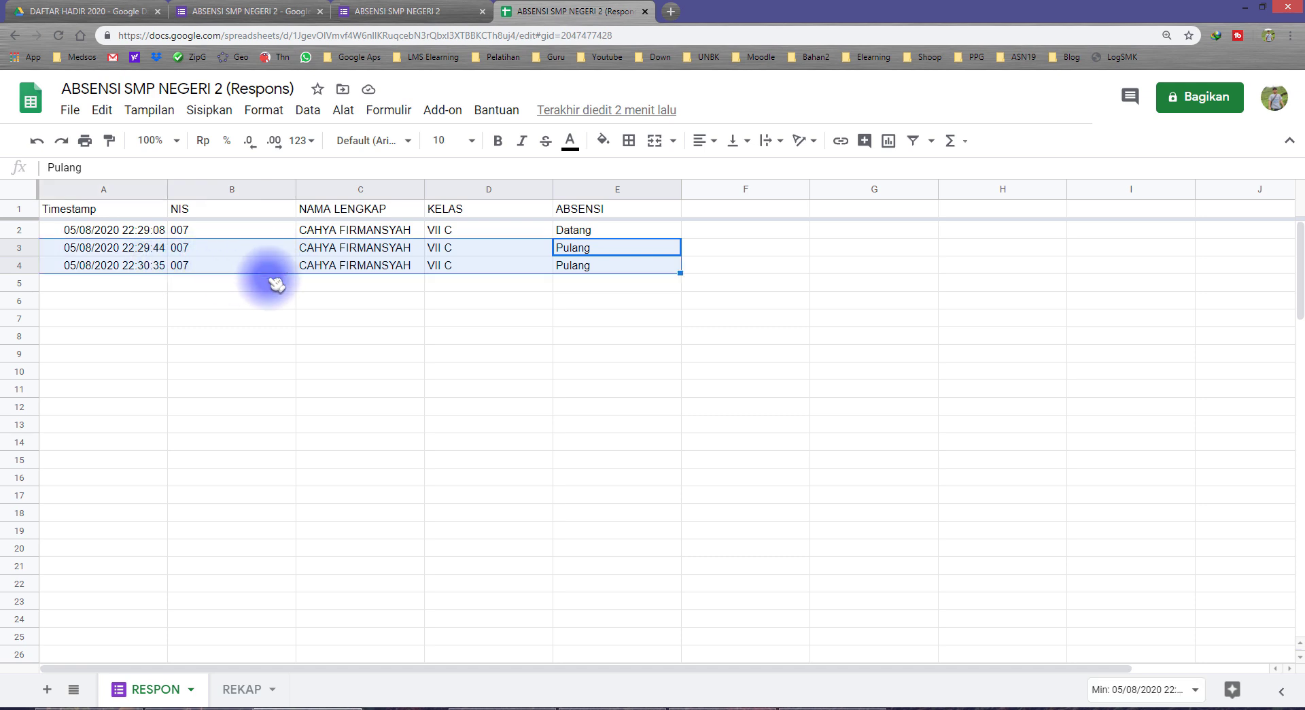
left_click(581, 233)
left_click_drag(606, 232, 151, 229)
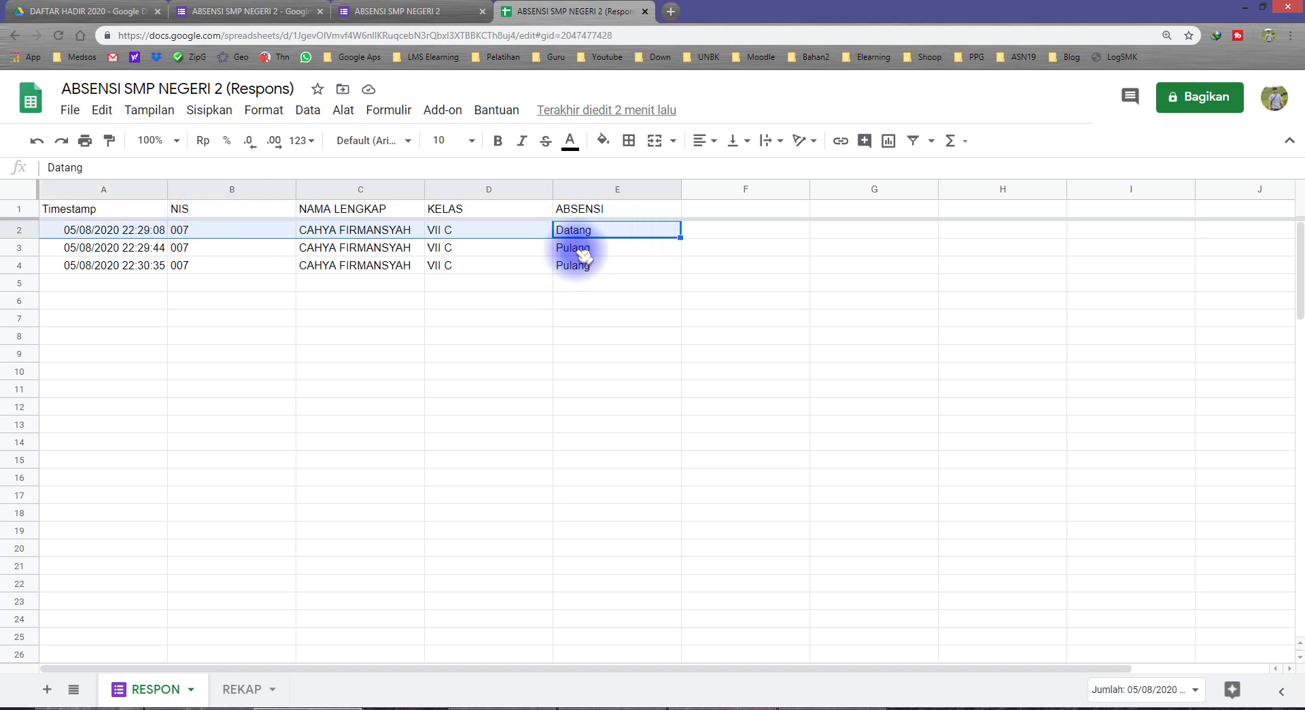
left_click_drag(582, 250, 204, 264)
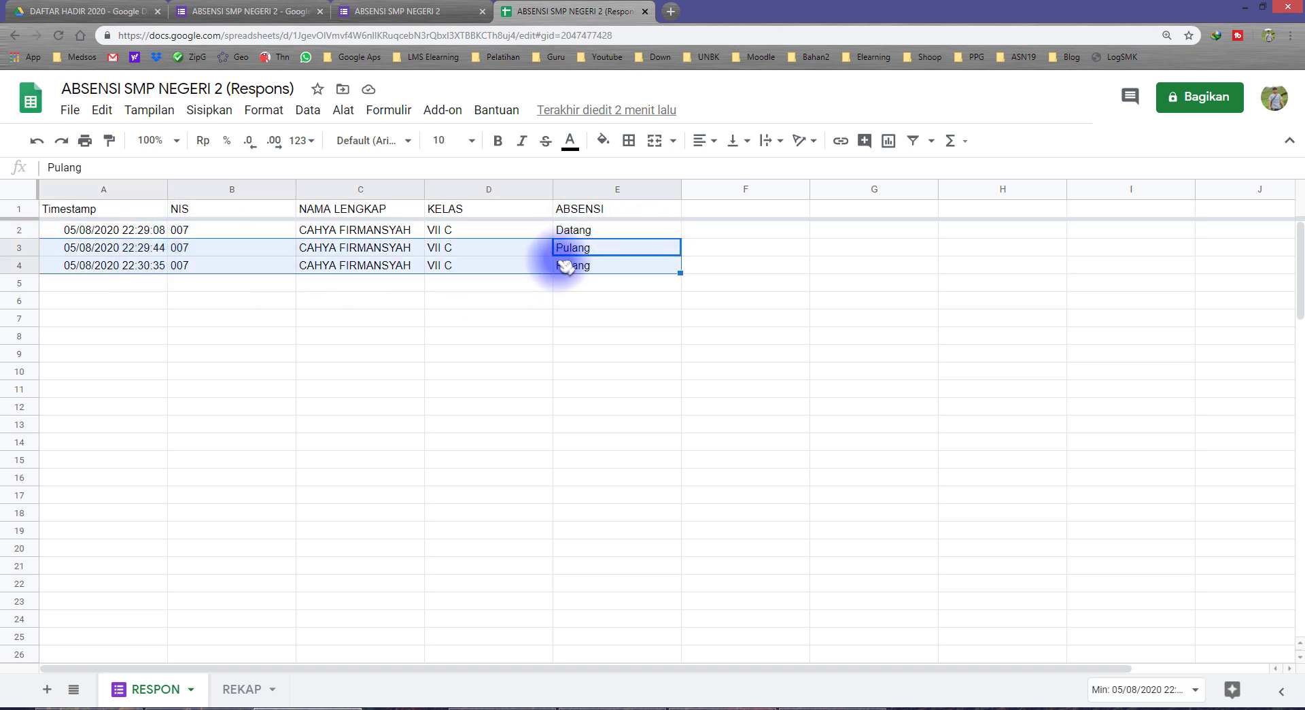
left_click(601, 233)
left_click(592, 269)
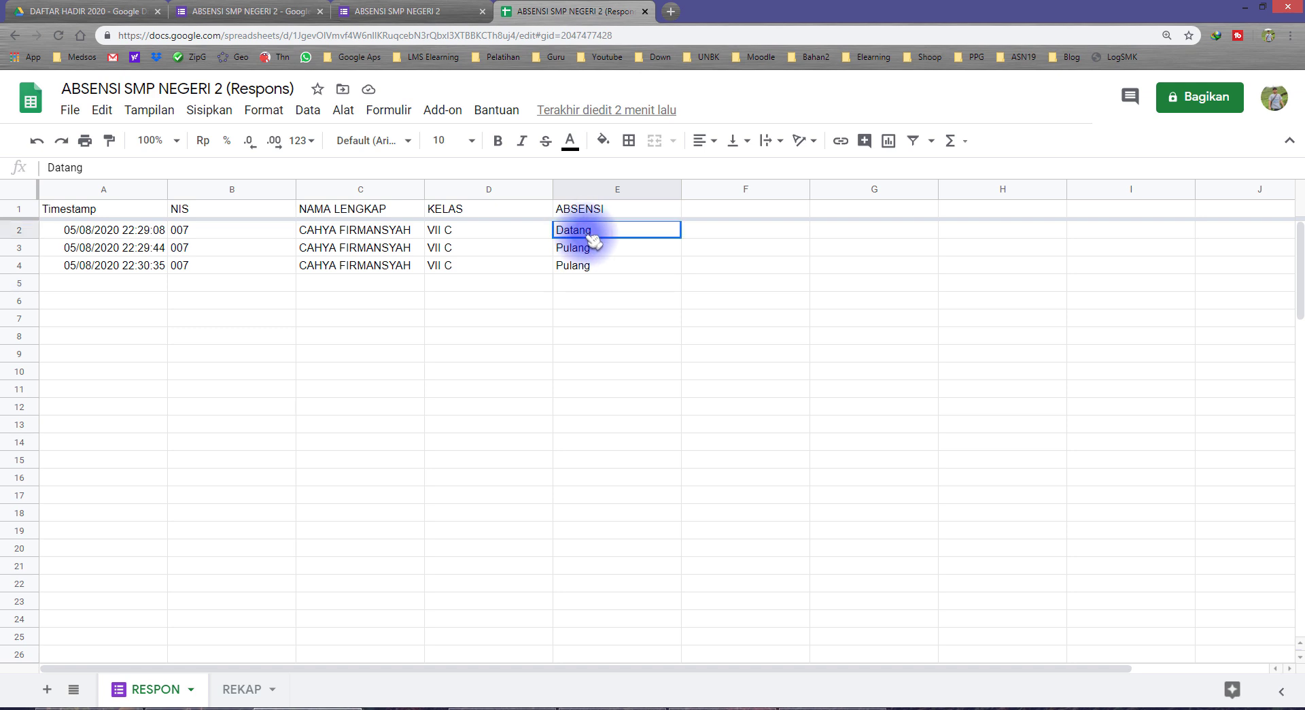
left_click_drag(592, 238, 597, 263)
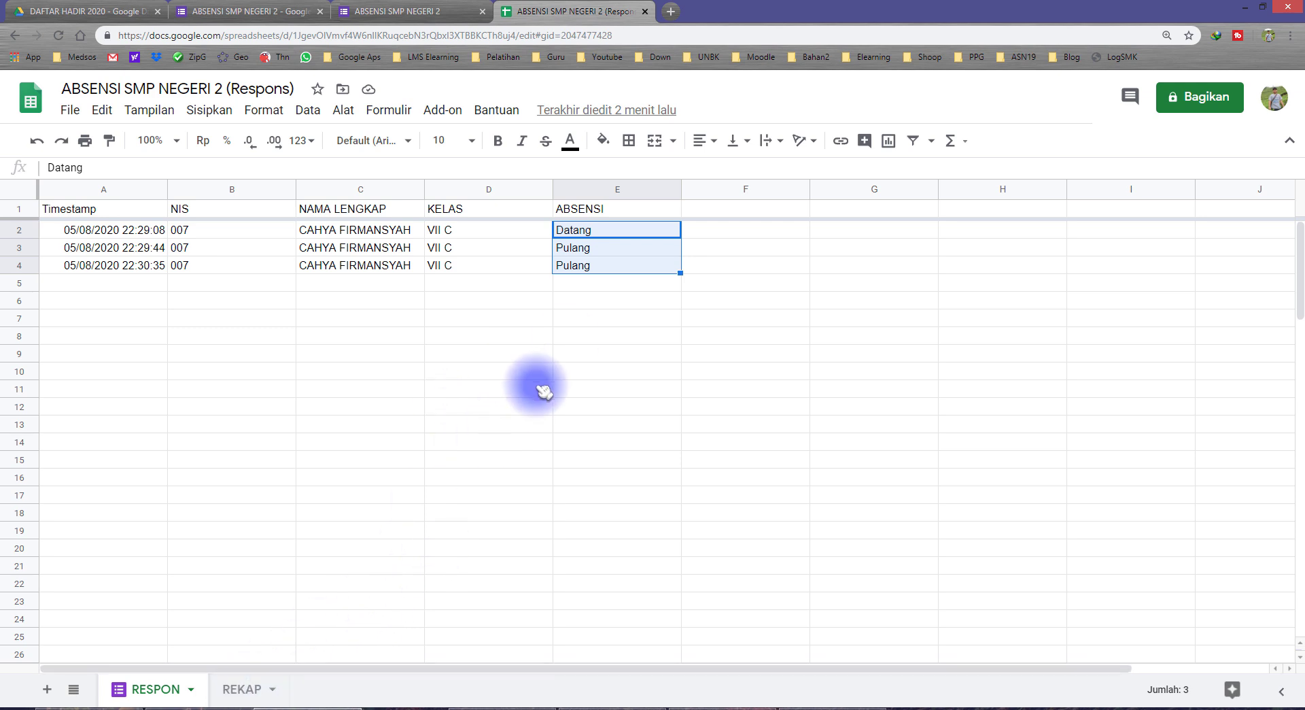
left_click(719, 212)
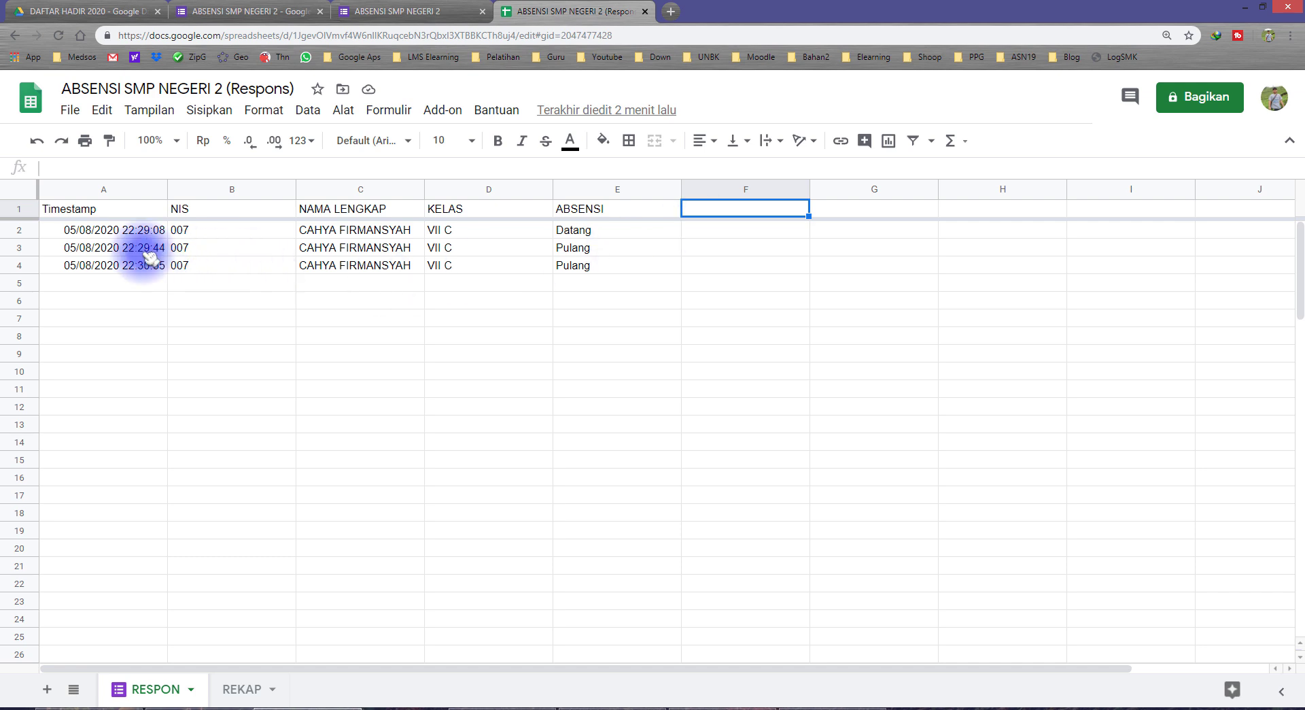
Compare the three response timestamps with REKAP's 03/08, 04/08 and 05/08 headers, ending on RESPON
left_click(89, 231)
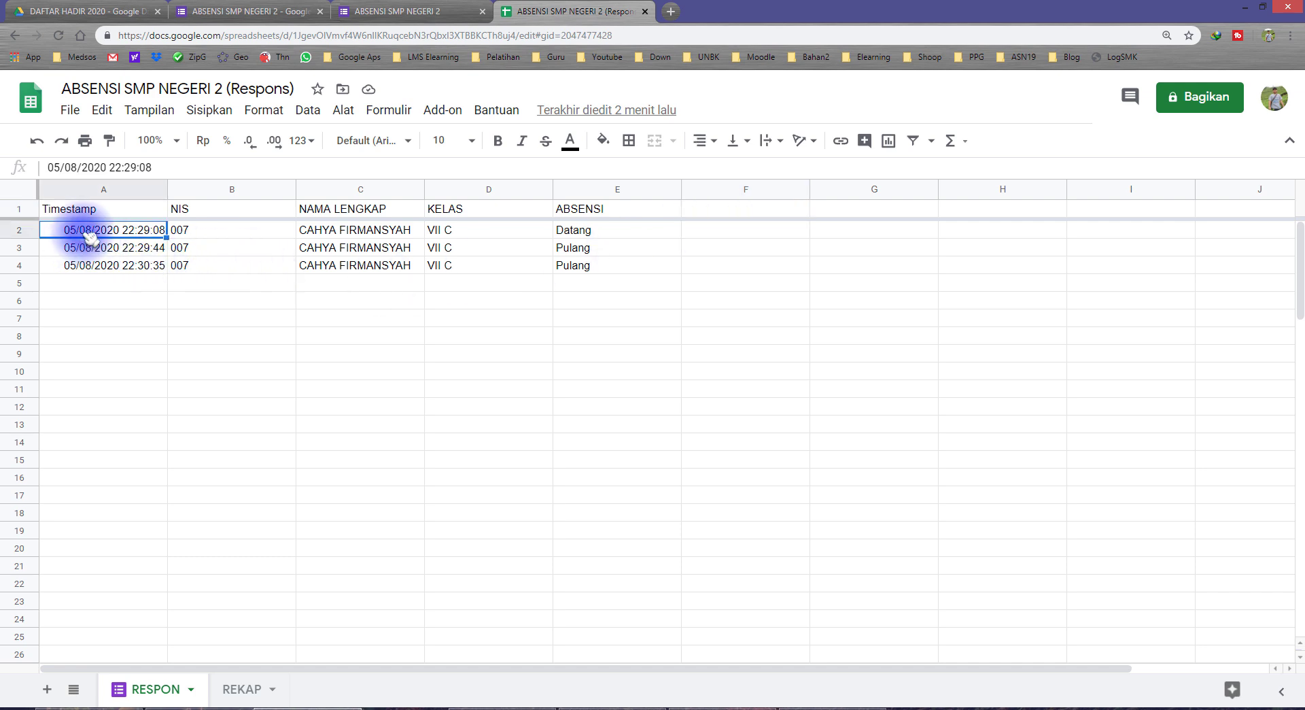
left_click_drag(92, 246, 92, 271)
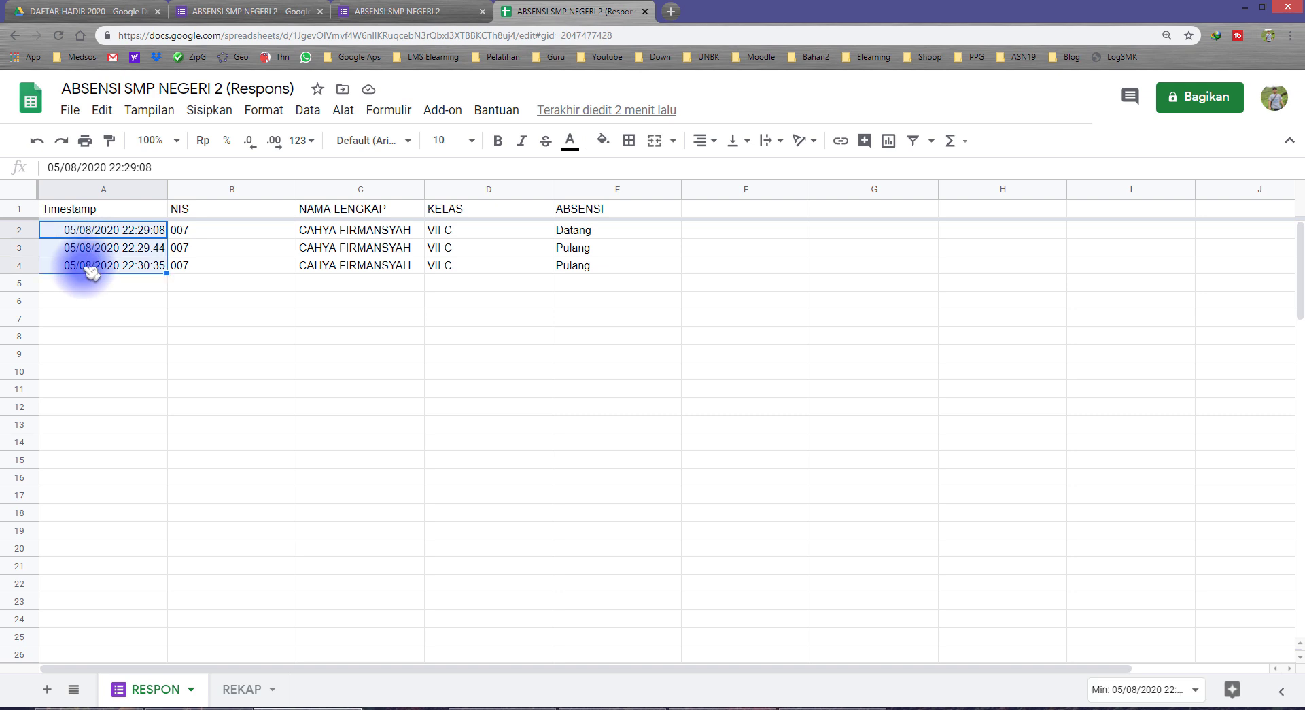
left_click(727, 209)
left_click(242, 688)
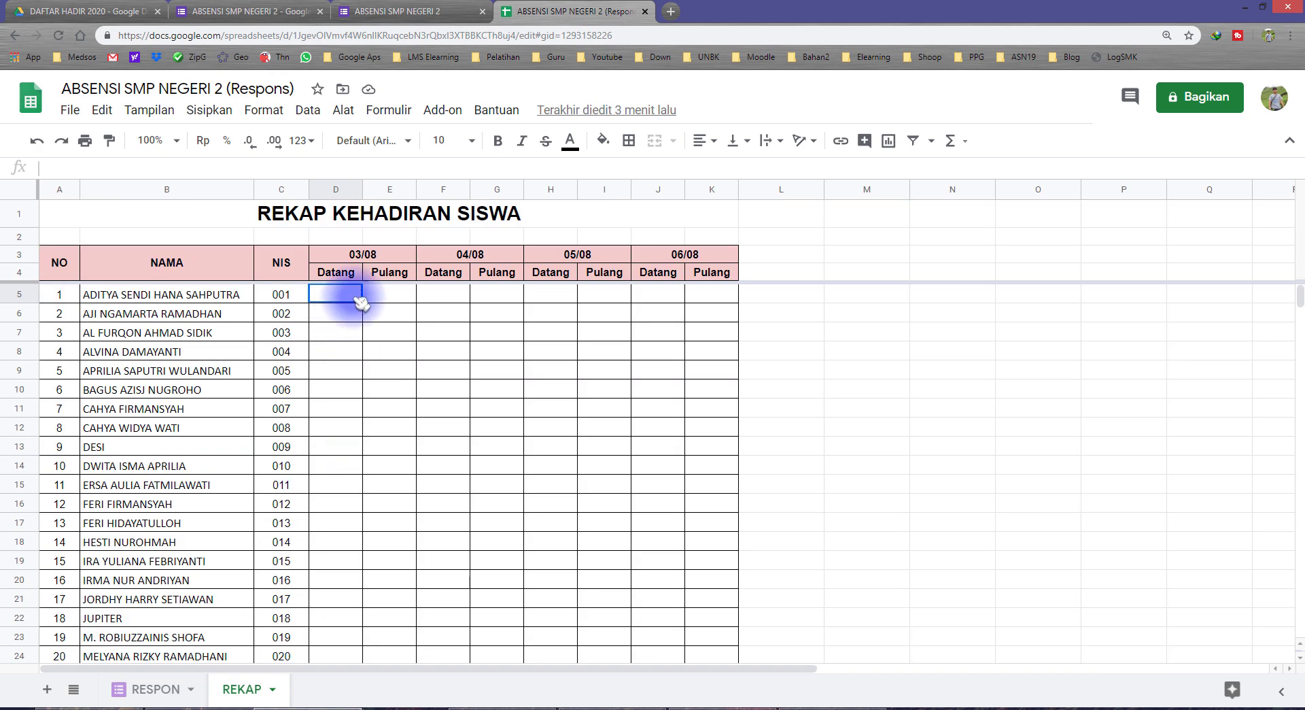
left_click(357, 255)
left_click(476, 256)
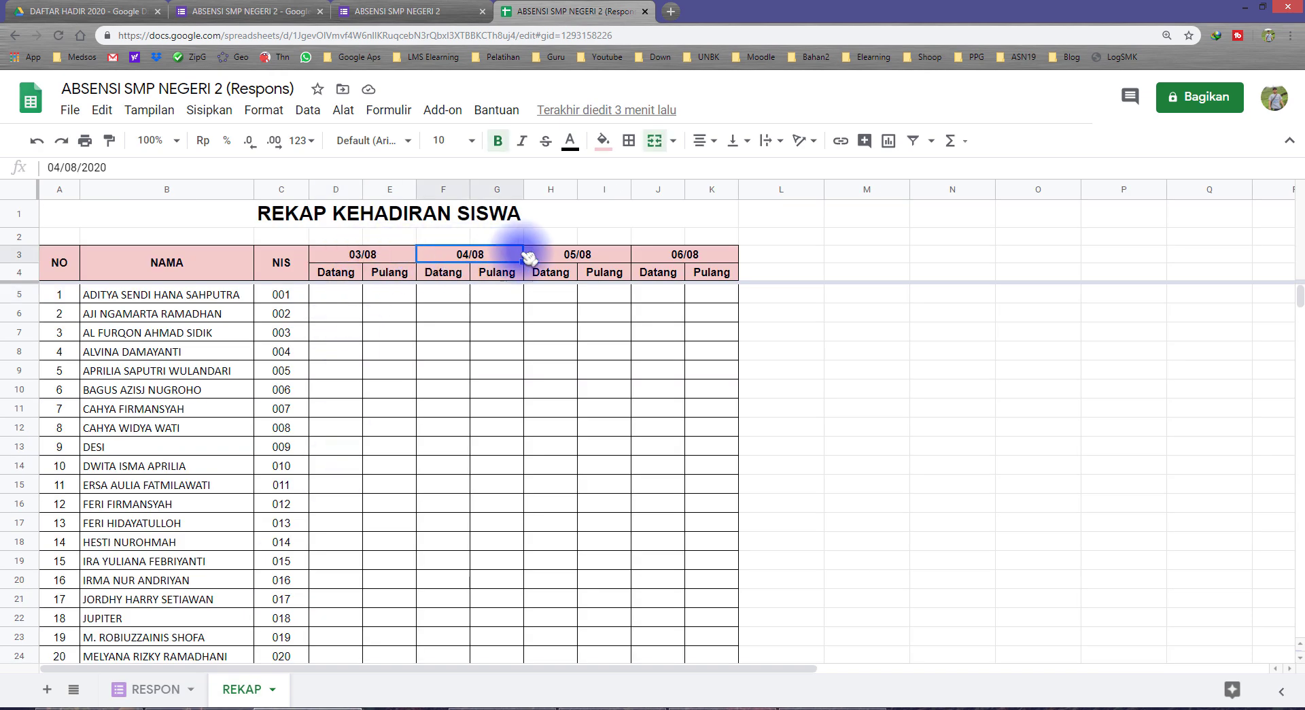
left_click(574, 254)
left_click(170, 689)
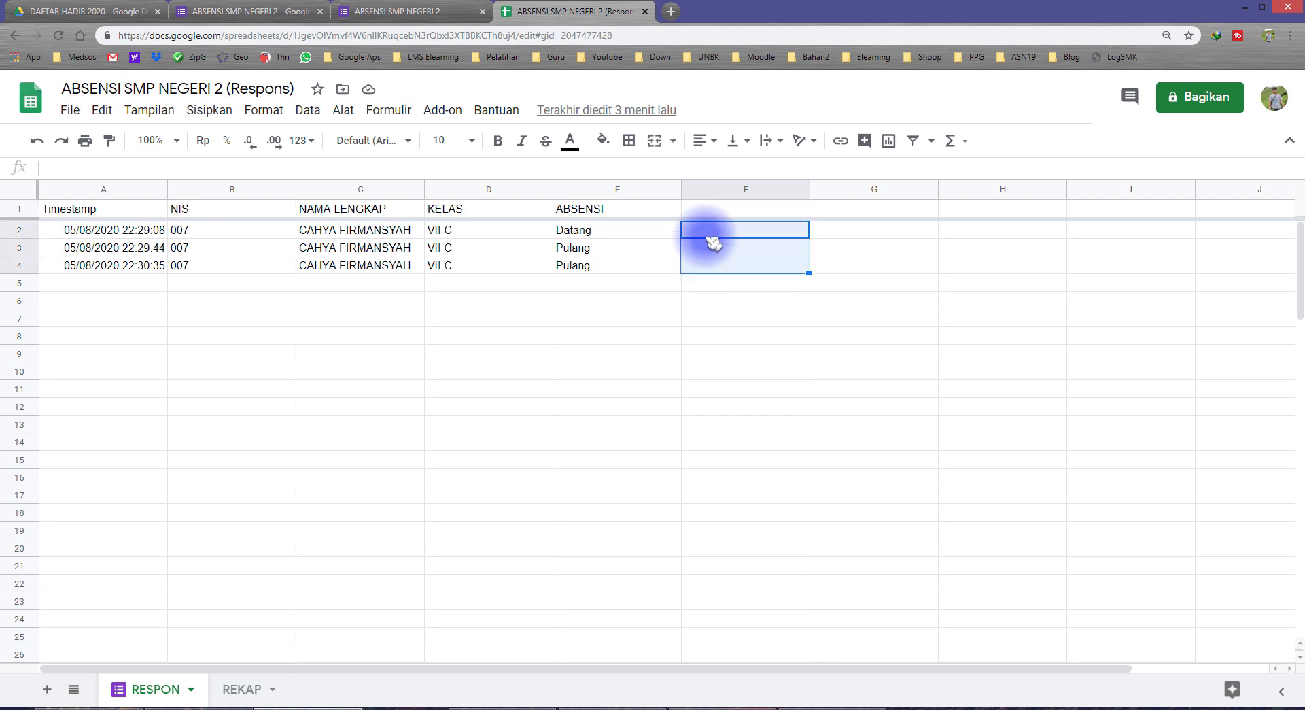
Paste into F1 the ARRAYFORMULA with header 'Tgl/Bln' and TEXT(A:A;"DD/MM"), review it, and commit
left_click(703, 207)
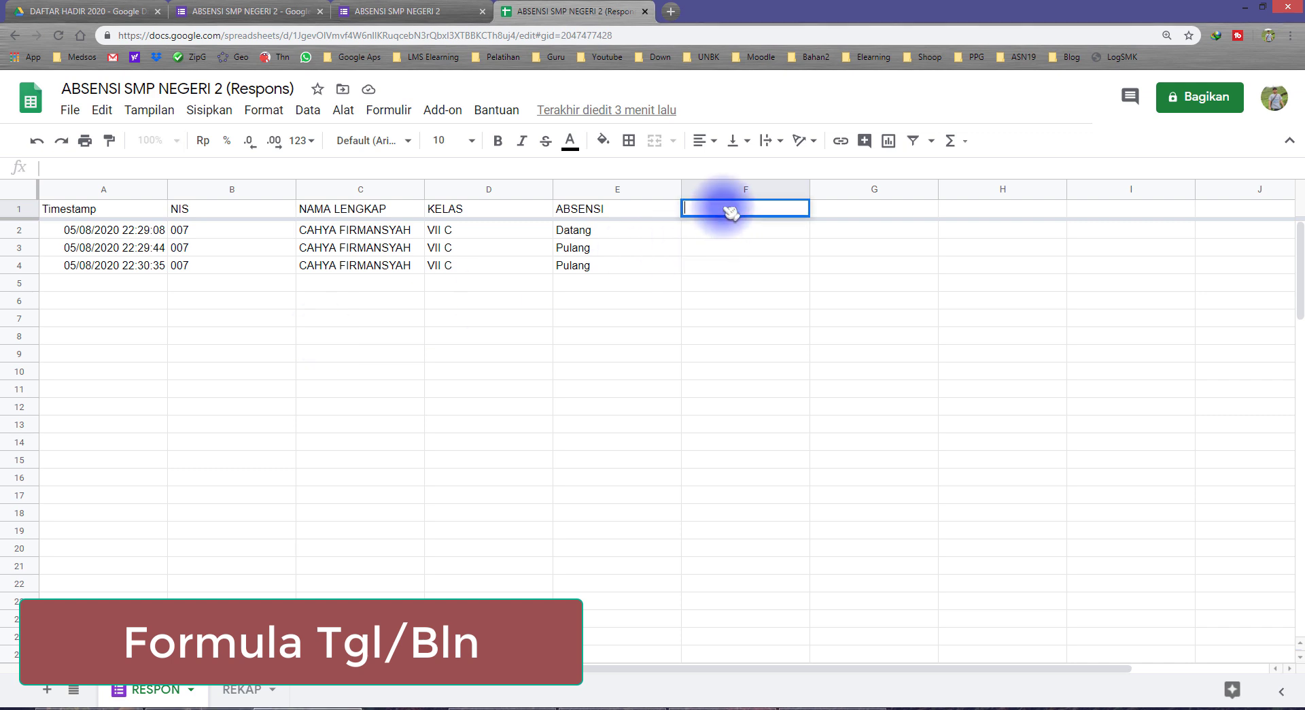
type("=arrayformula(if(row(A:A)=1;\"Tgl/Bln\";ARRAYFORMULA(IF((A:A)=\"\";\"\";TEXT(A:A;\"DD/MM\")))))")
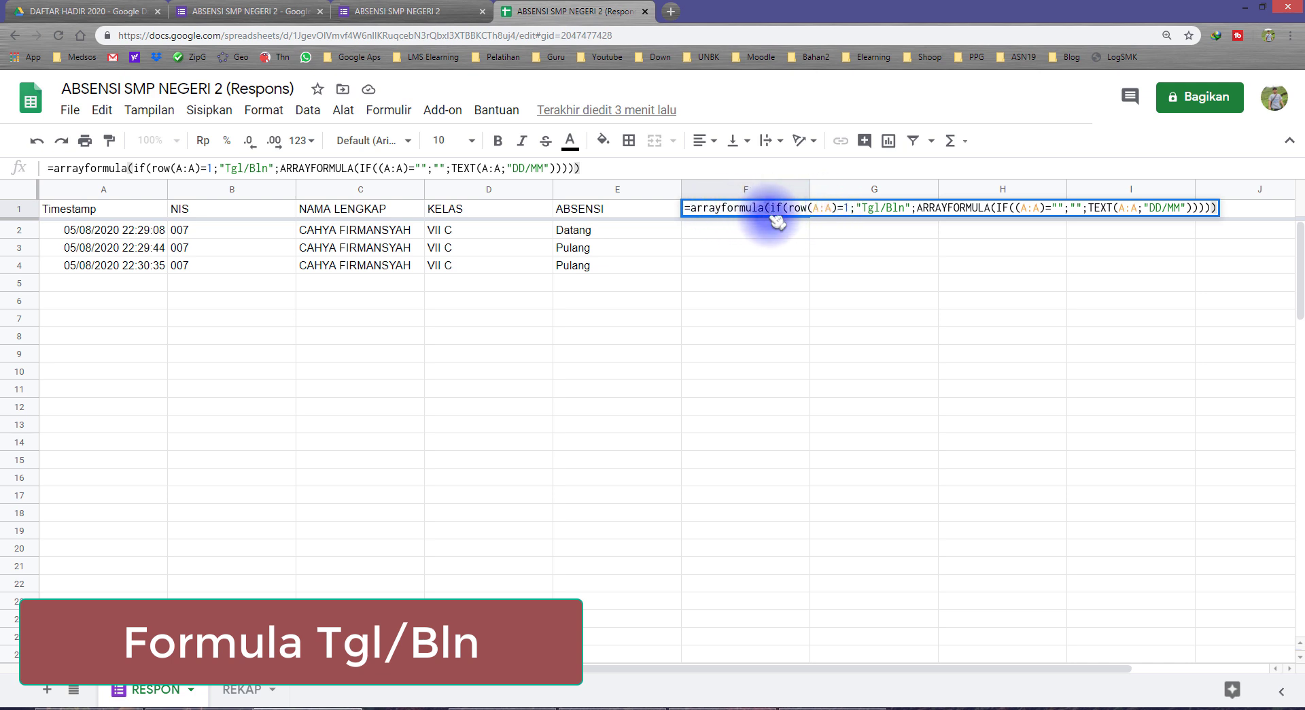
left_click_drag(810, 207, 837, 208)
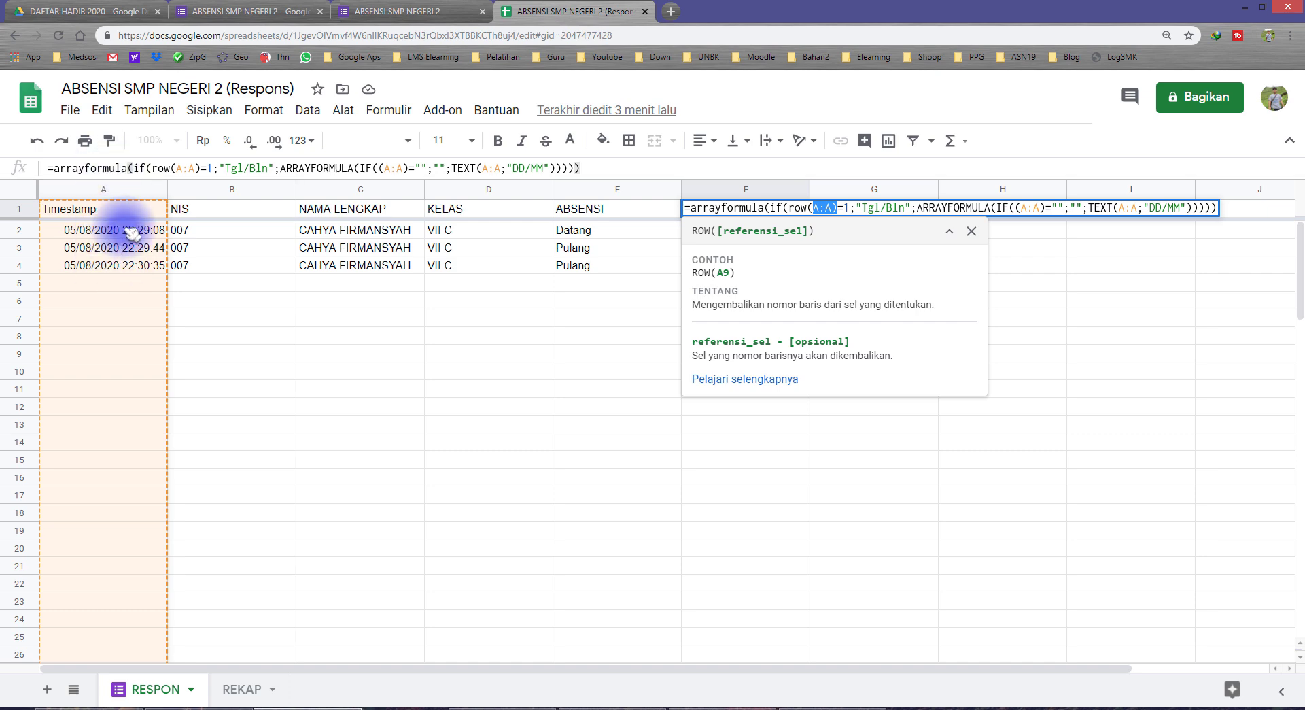
left_click_drag(838, 207, 1040, 207)
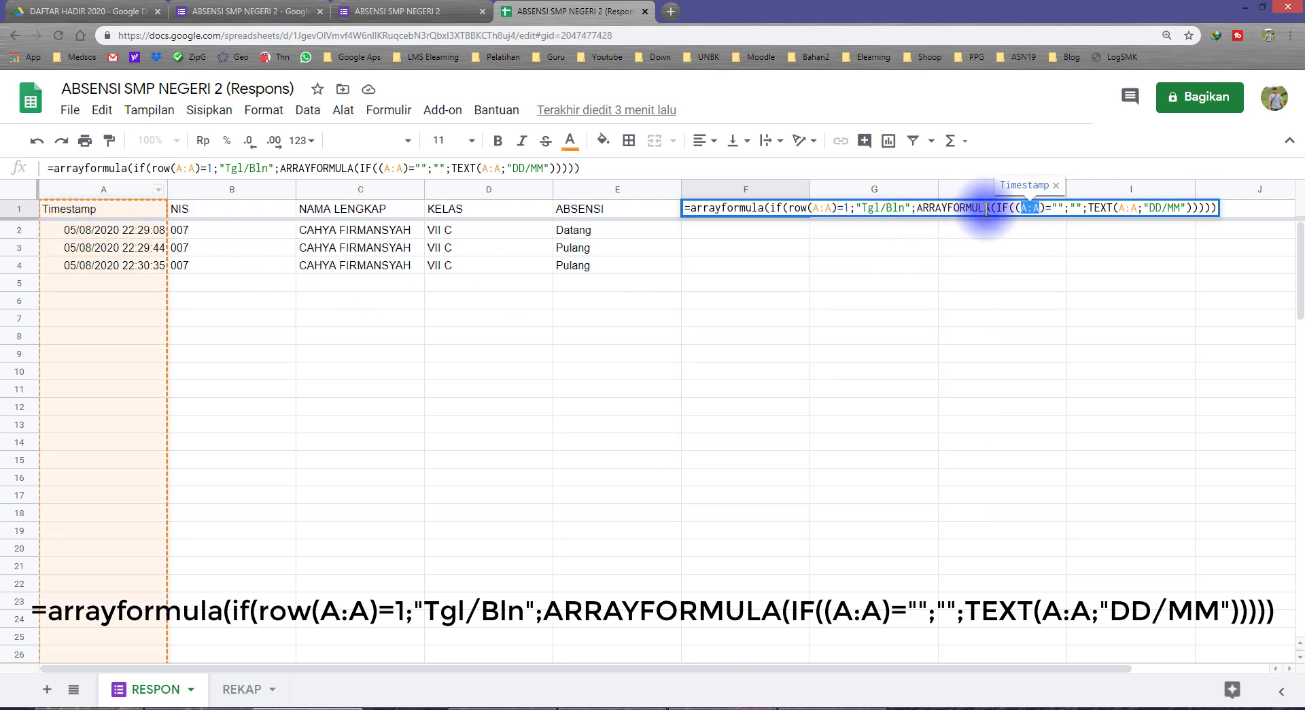
left_click_drag(1089, 207, 1107, 207)
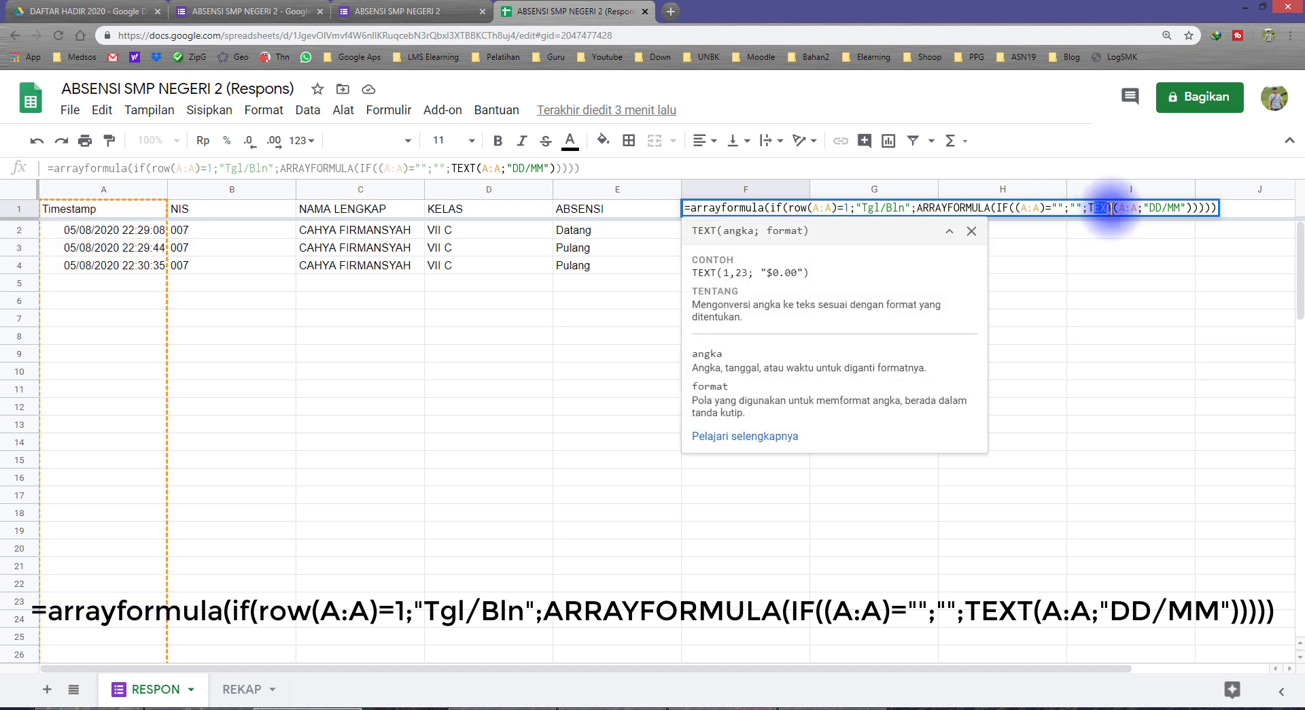
left_click_drag(1119, 208, 1137, 208)
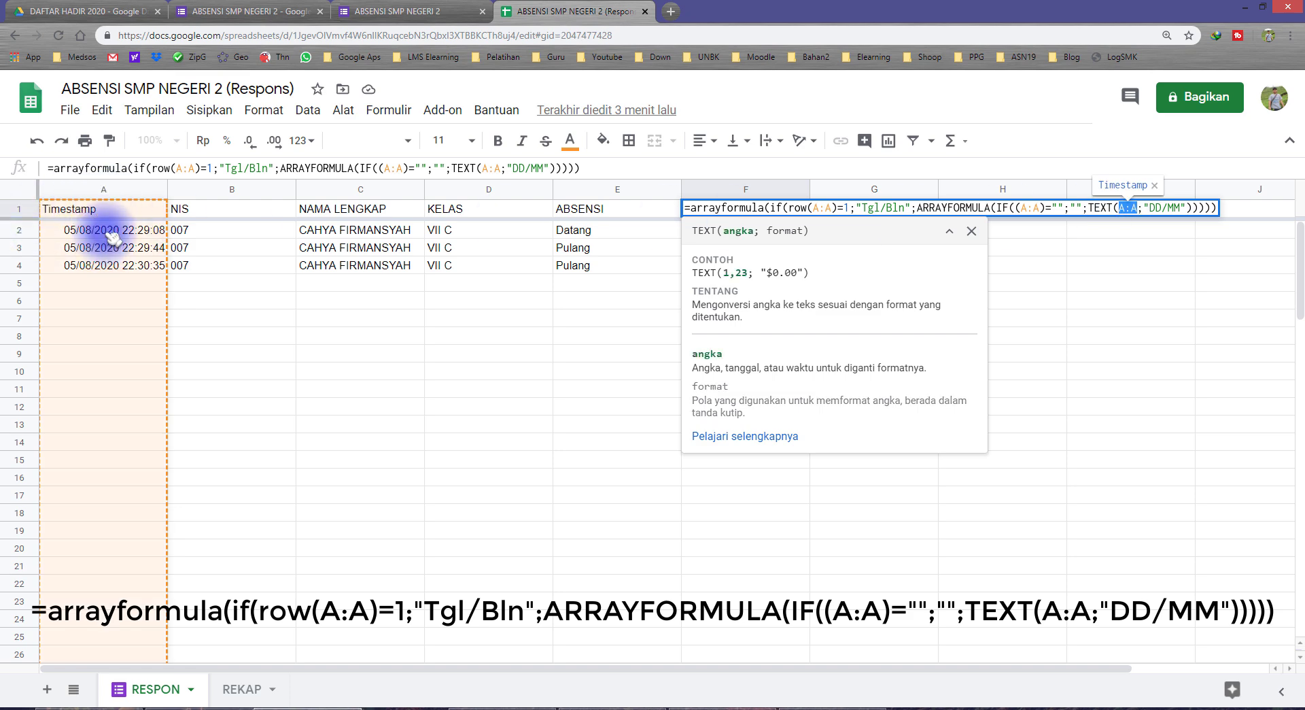
left_click_drag(1149, 208, 1176, 208)
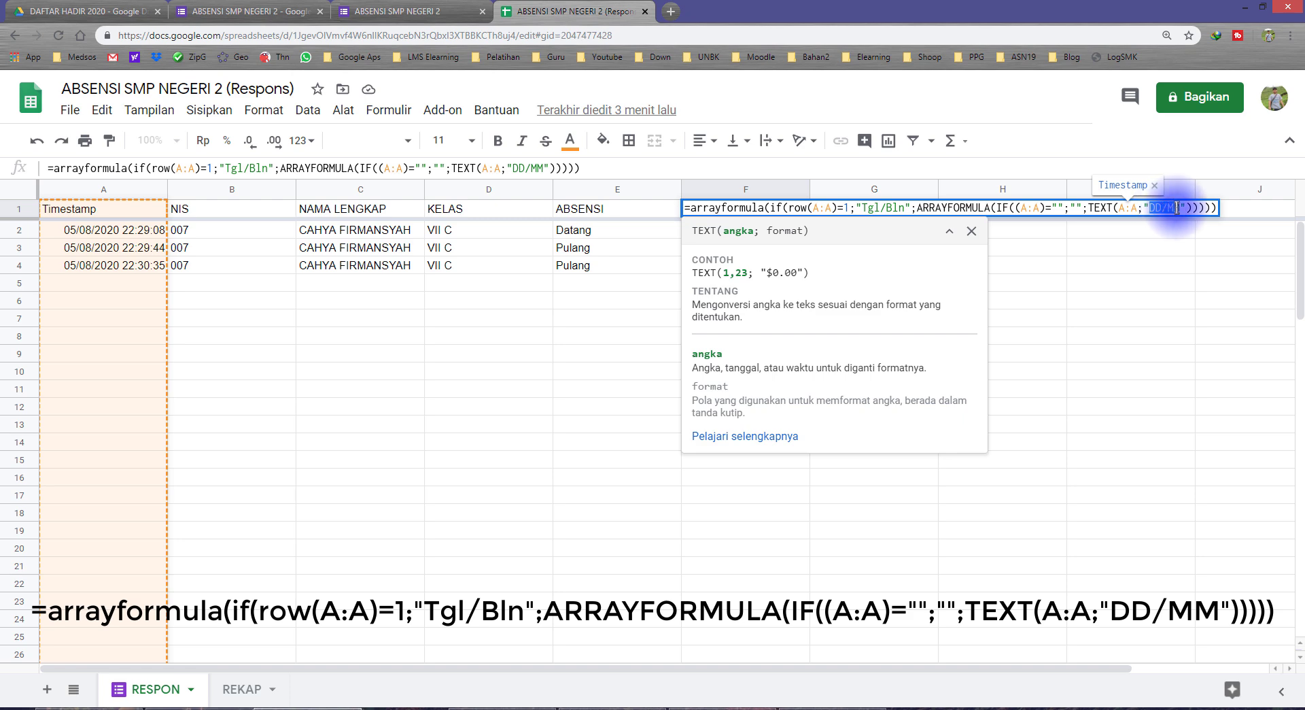
left_click(1156, 208)
double_click(1173, 208)
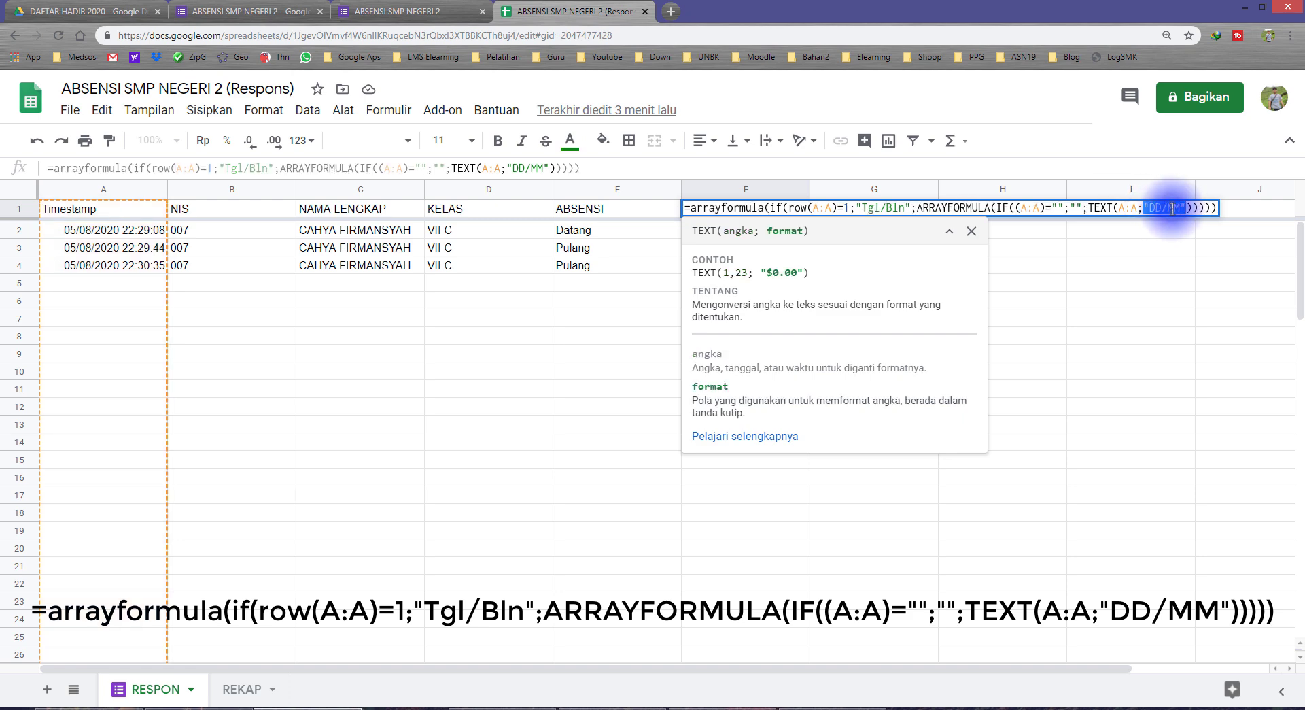
left_click_drag(1173, 209, 1159, 208)
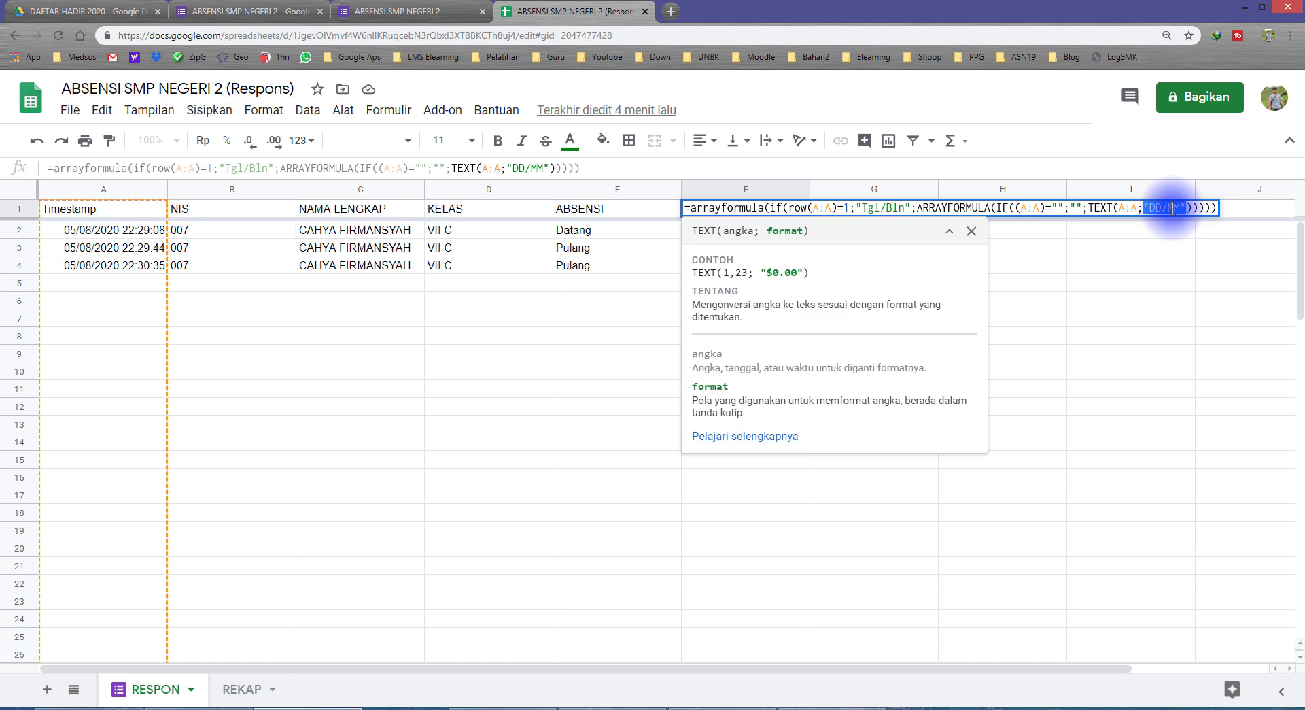
key("Return")
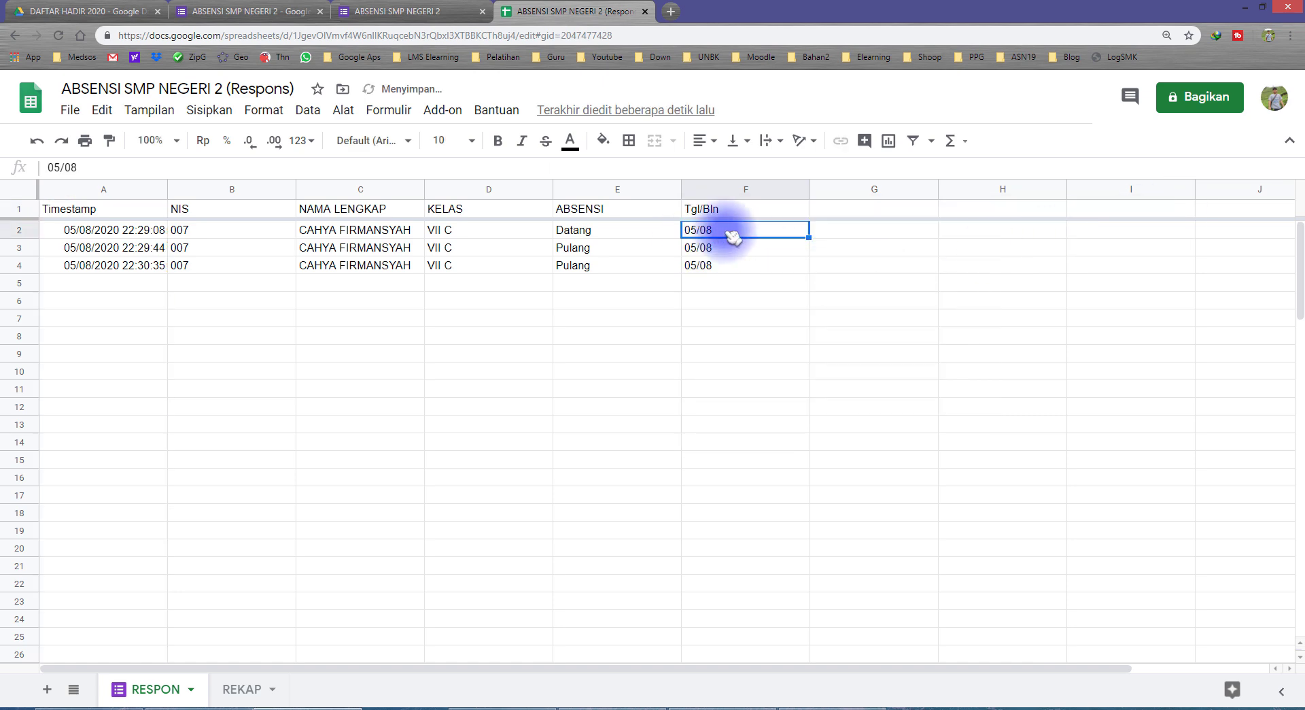
Check the converted dates, auto-fit column F, and resize column B to fit the NIS values
left_click(75, 233)
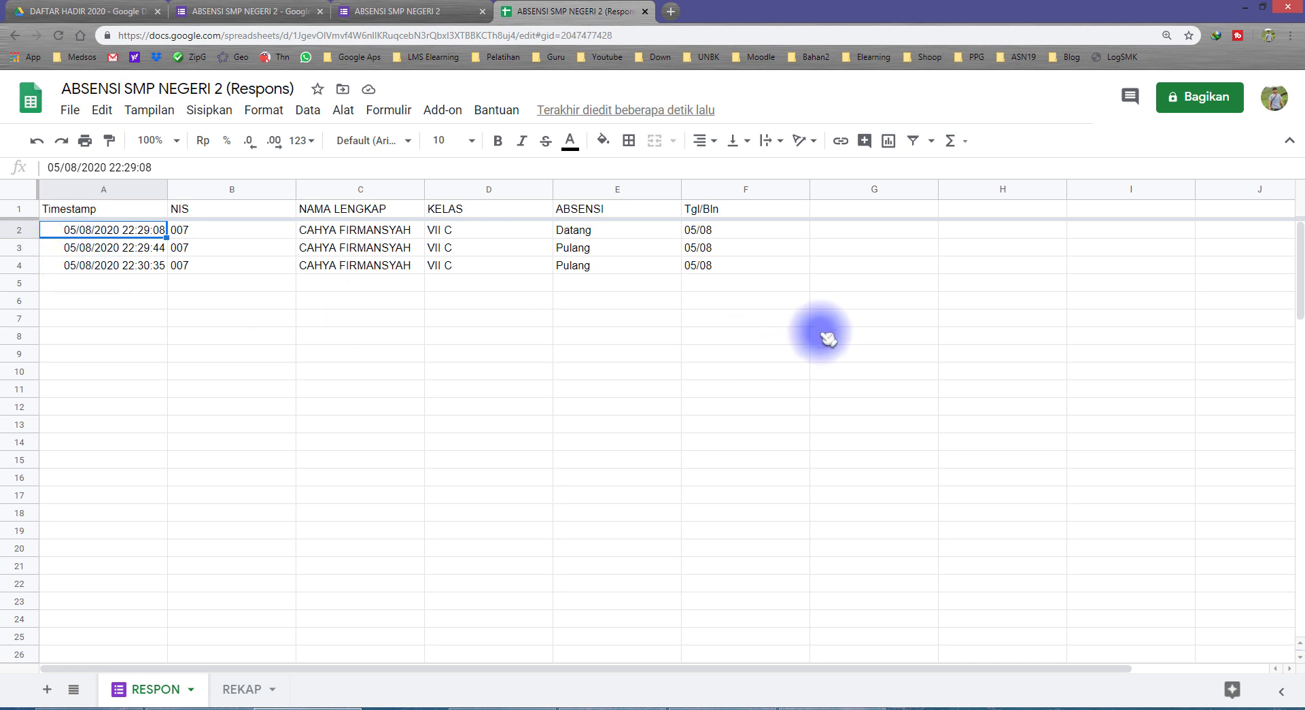
left_click(707, 266)
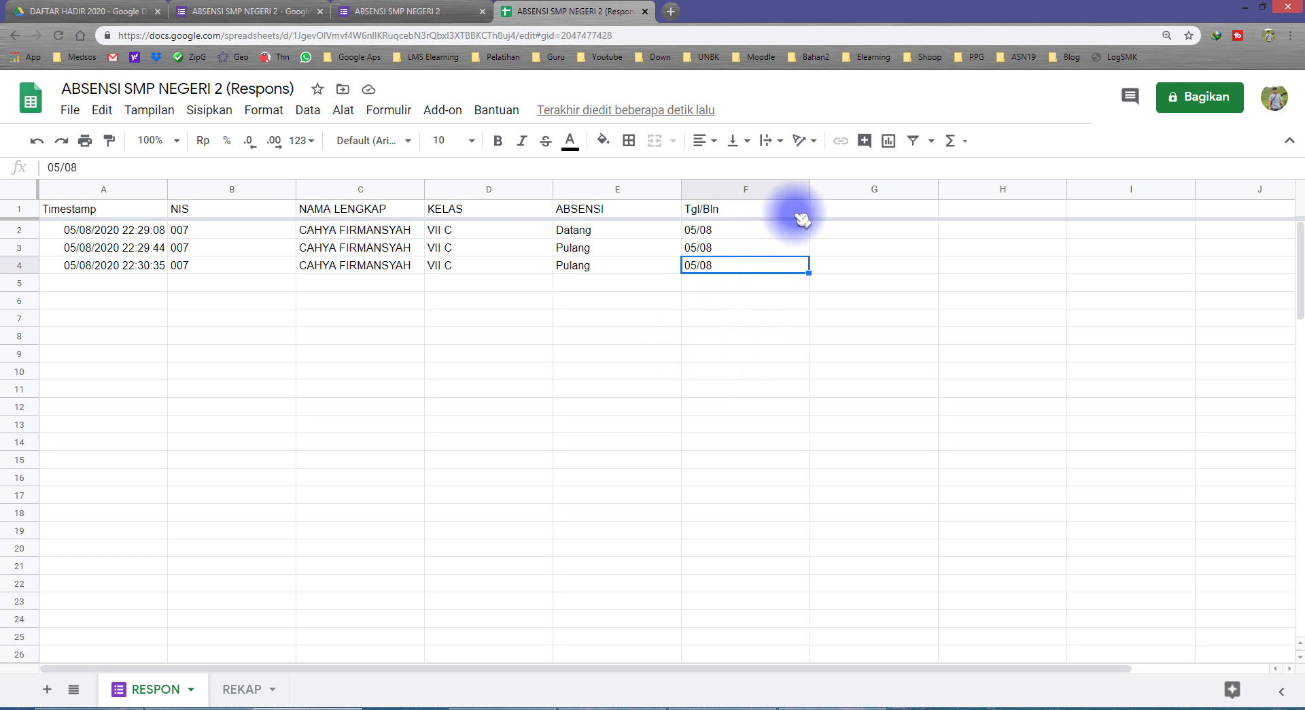
double_click(808, 191)
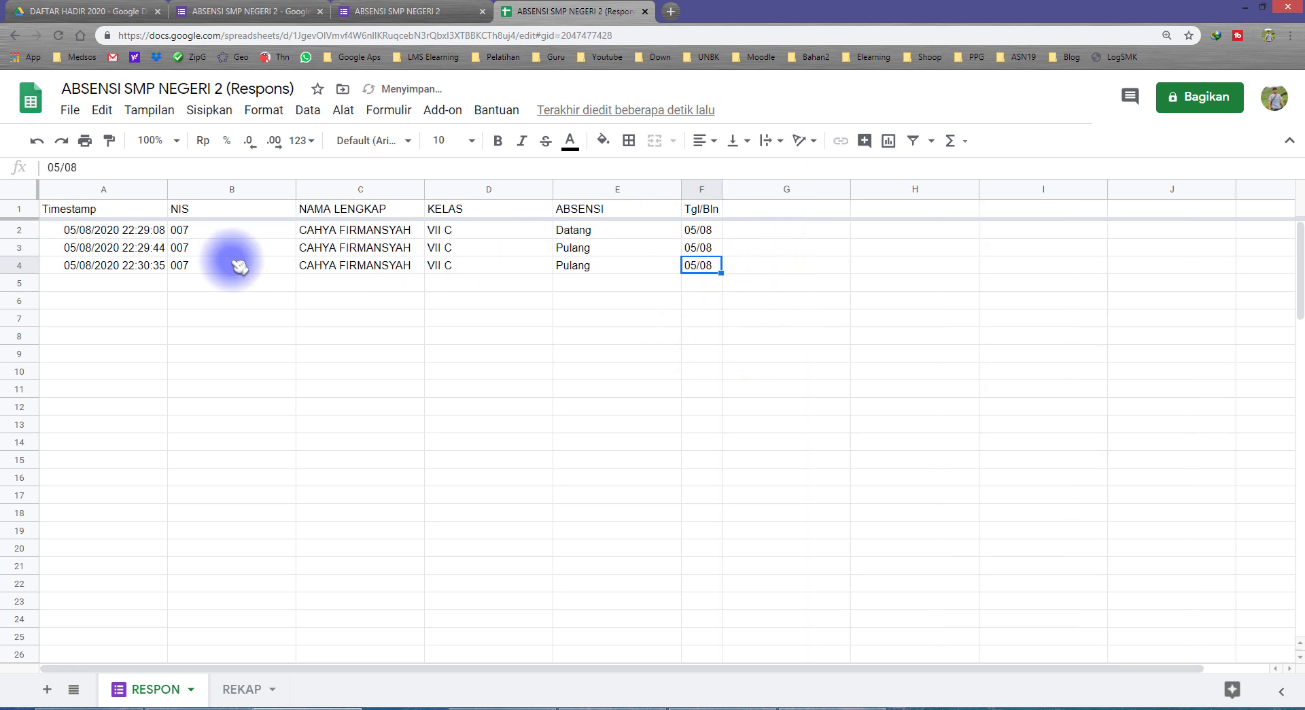
left_click(109, 190)
left_click_drag(295, 192, 195, 320)
left_click(204, 336)
left_click_drag(193, 185, 219, 186)
Auto-fit columns D and E to their contents, then go to the REKAP sheet
double_click(473, 188)
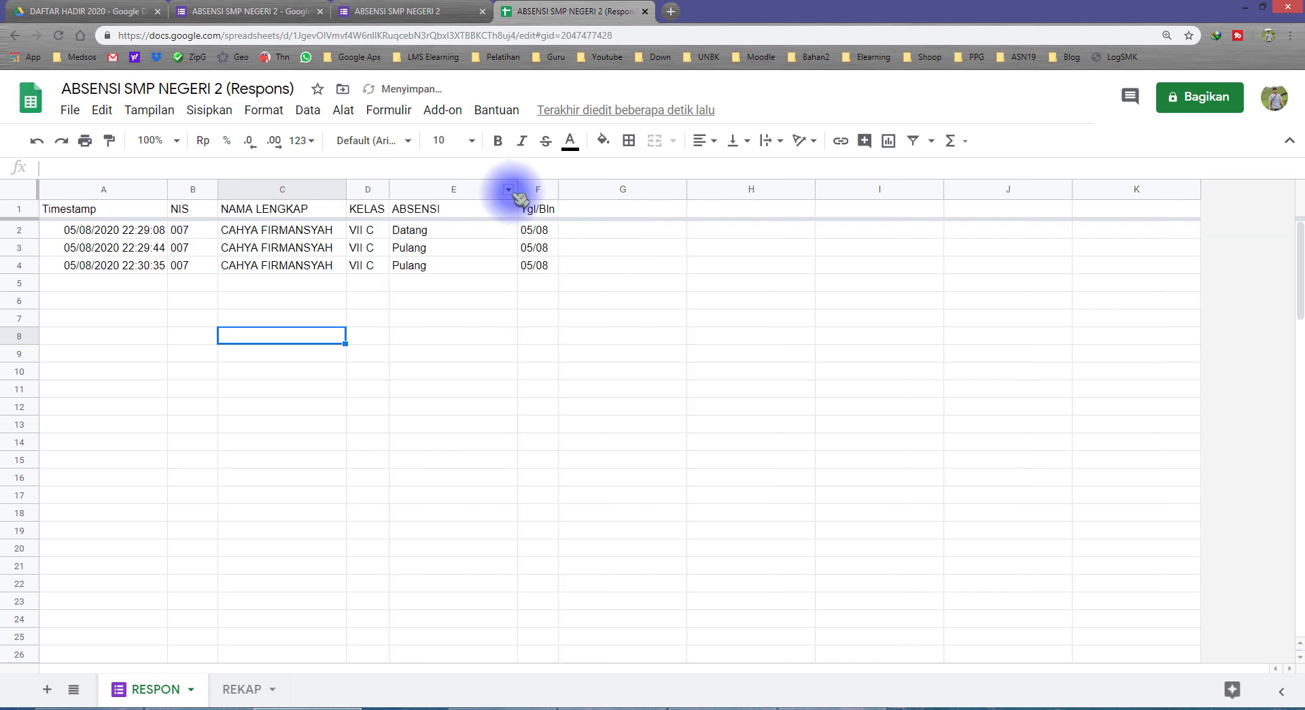
left_click(511, 189)
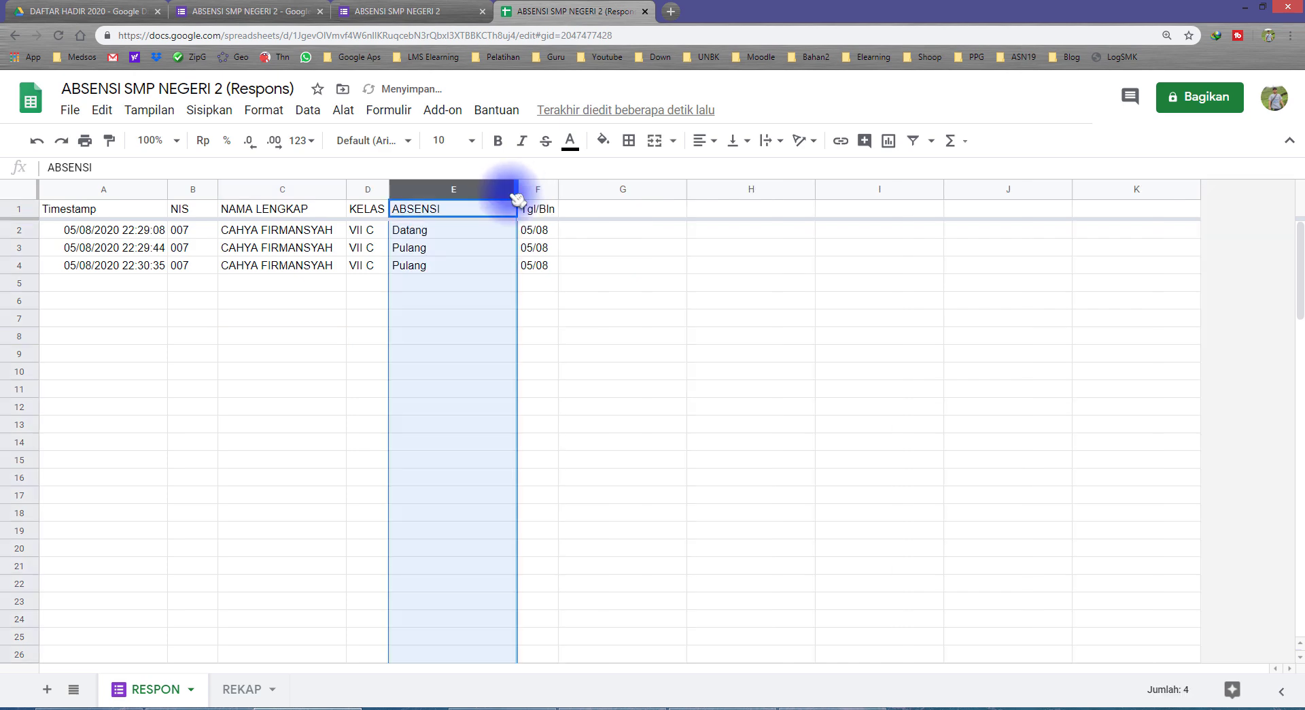
double_click(515, 188)
left_click(457, 300)
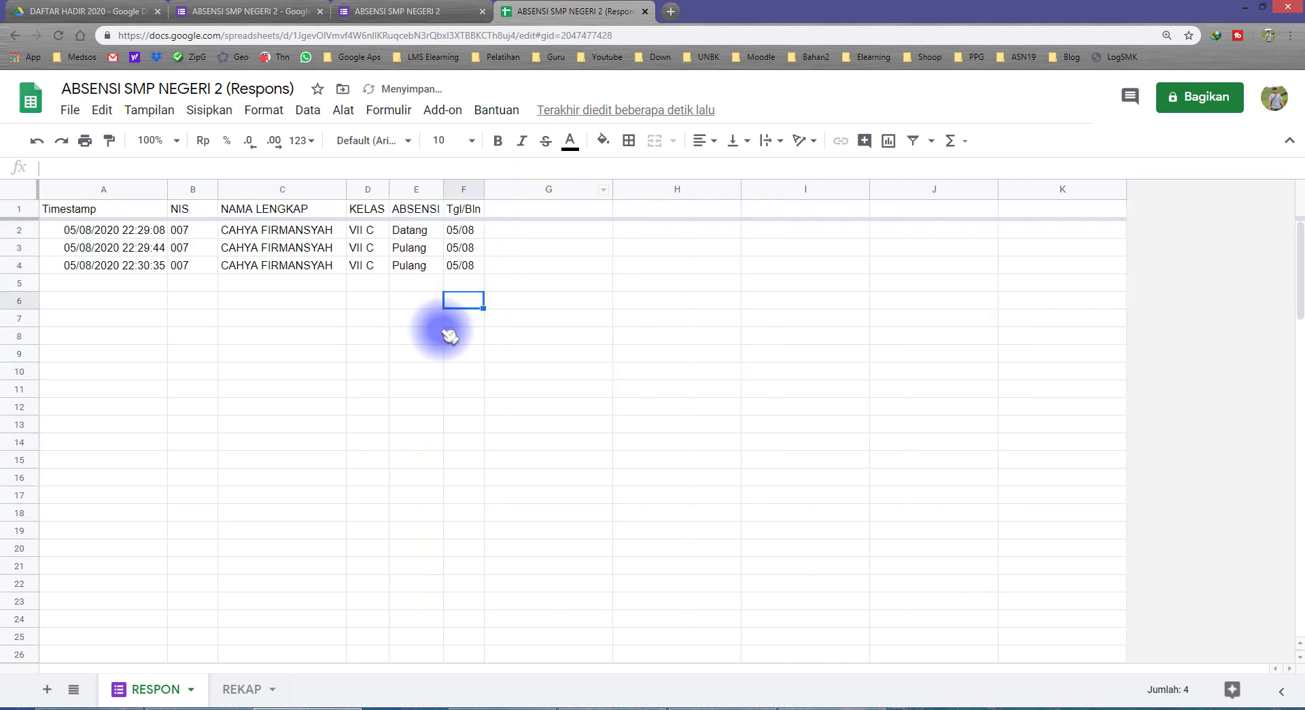
left_click(241, 689)
In REKAP D5, start =min( and reference the RESPON Timestamp column A:A
left_click(336, 297)
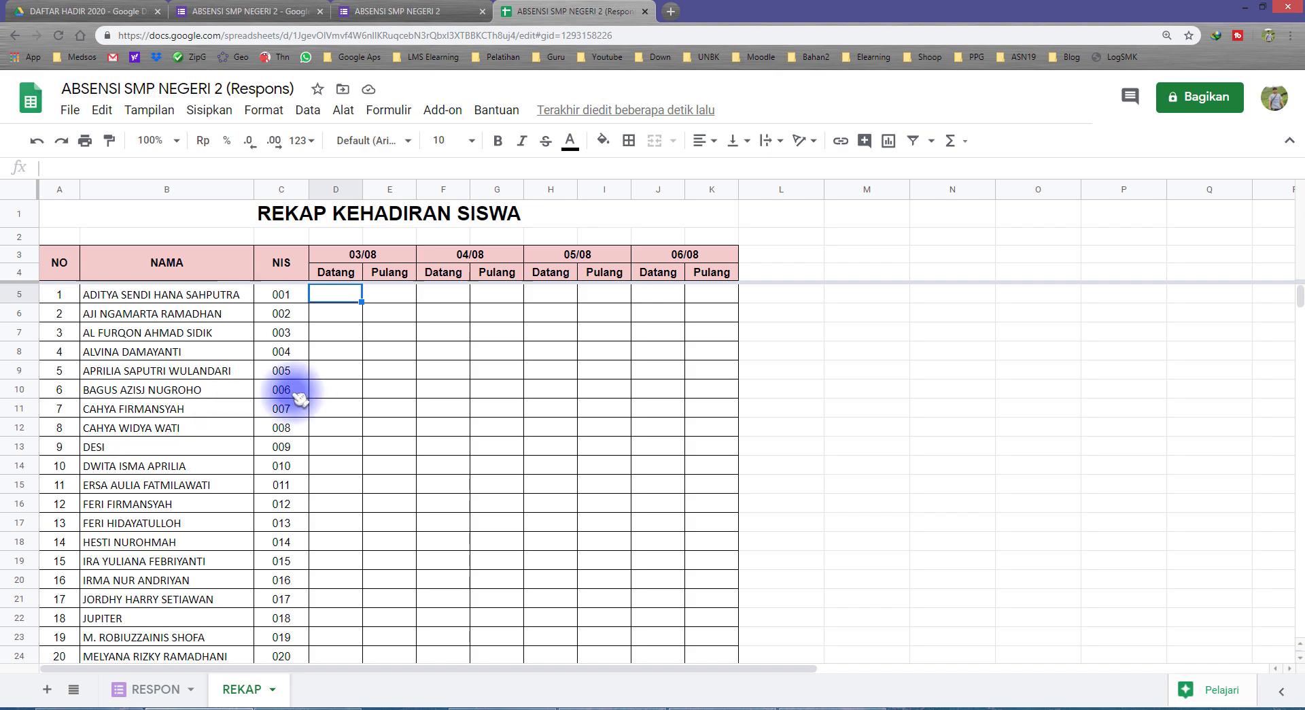
left_click(343, 273)
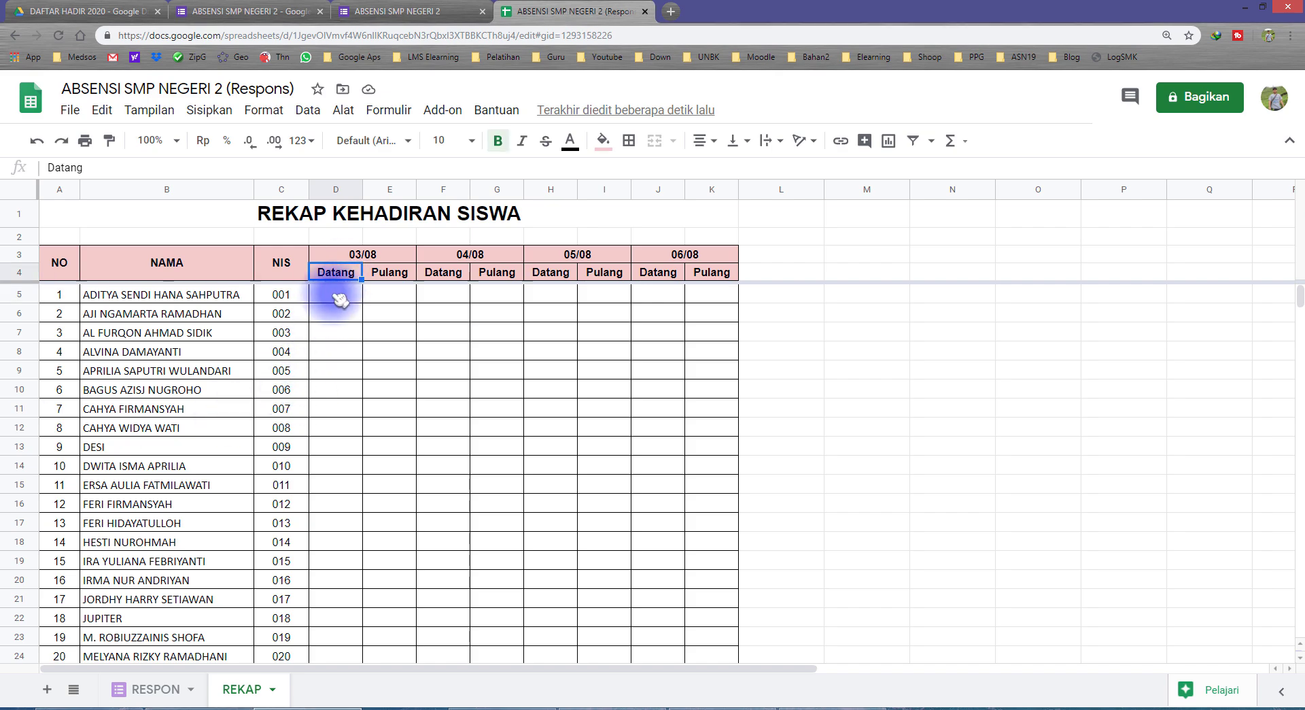
left_click(334, 295)
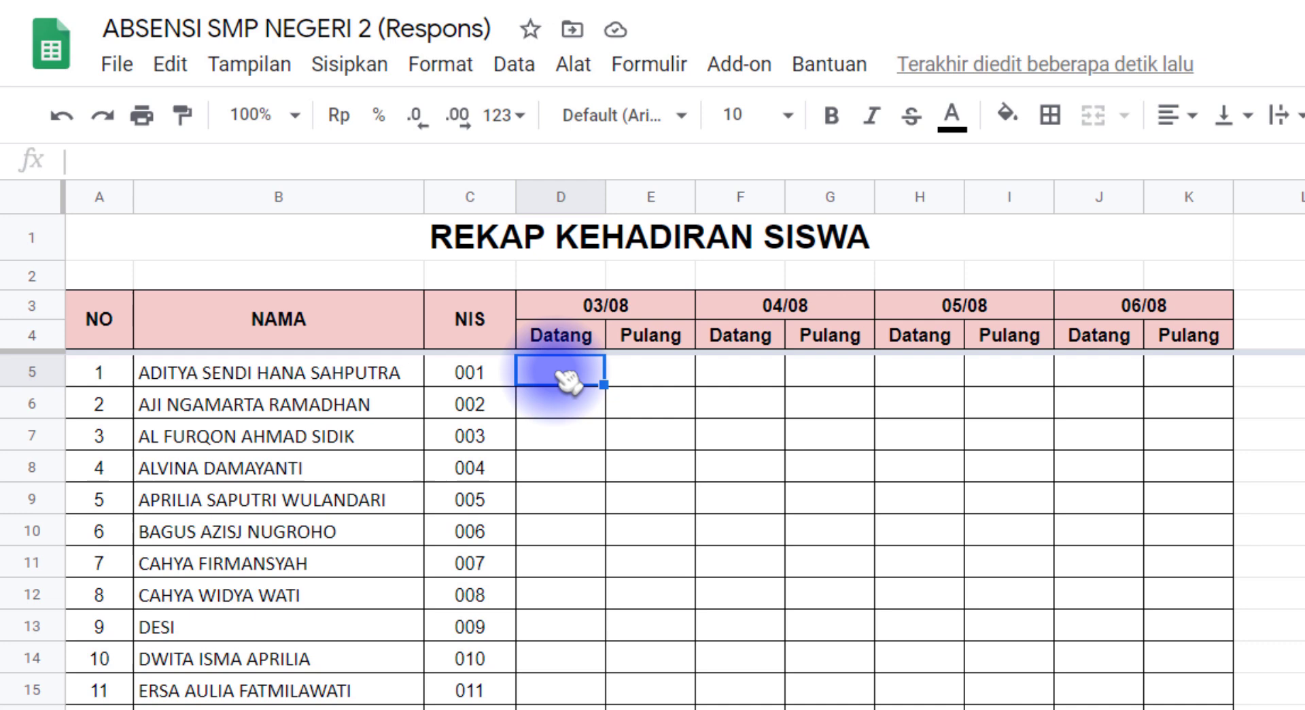
type("=")
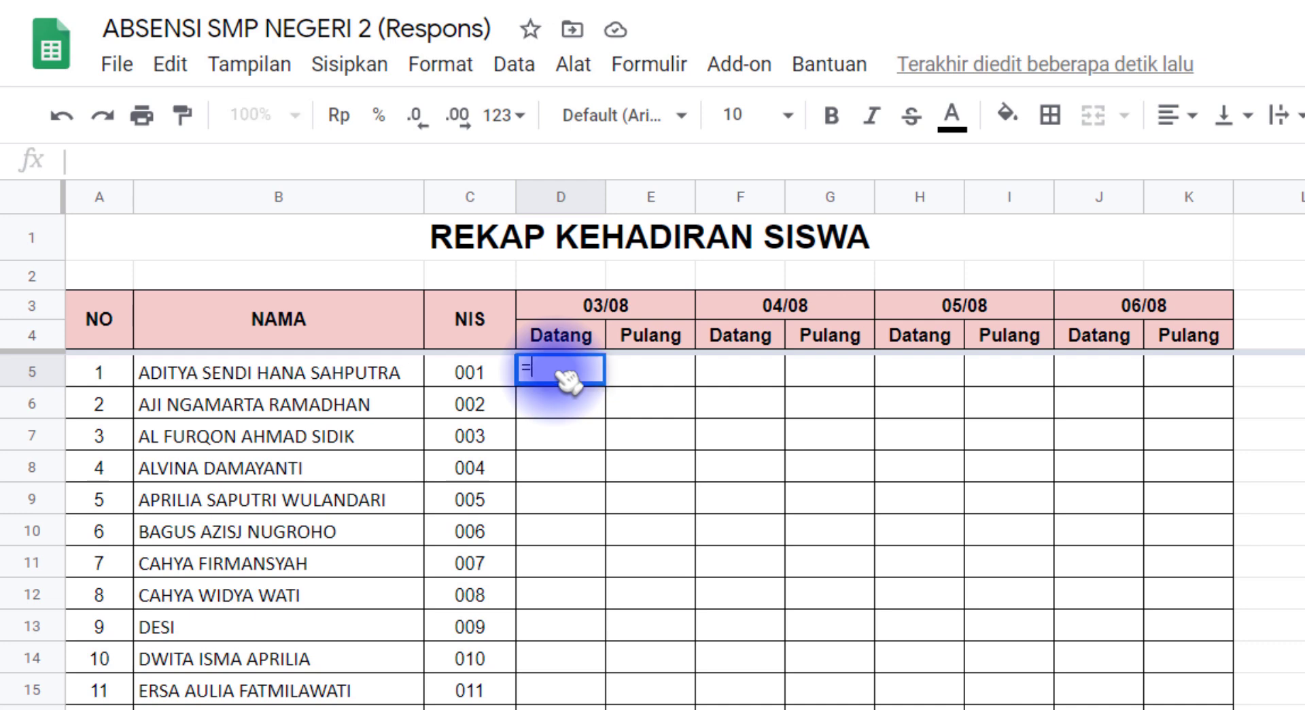
type("min")
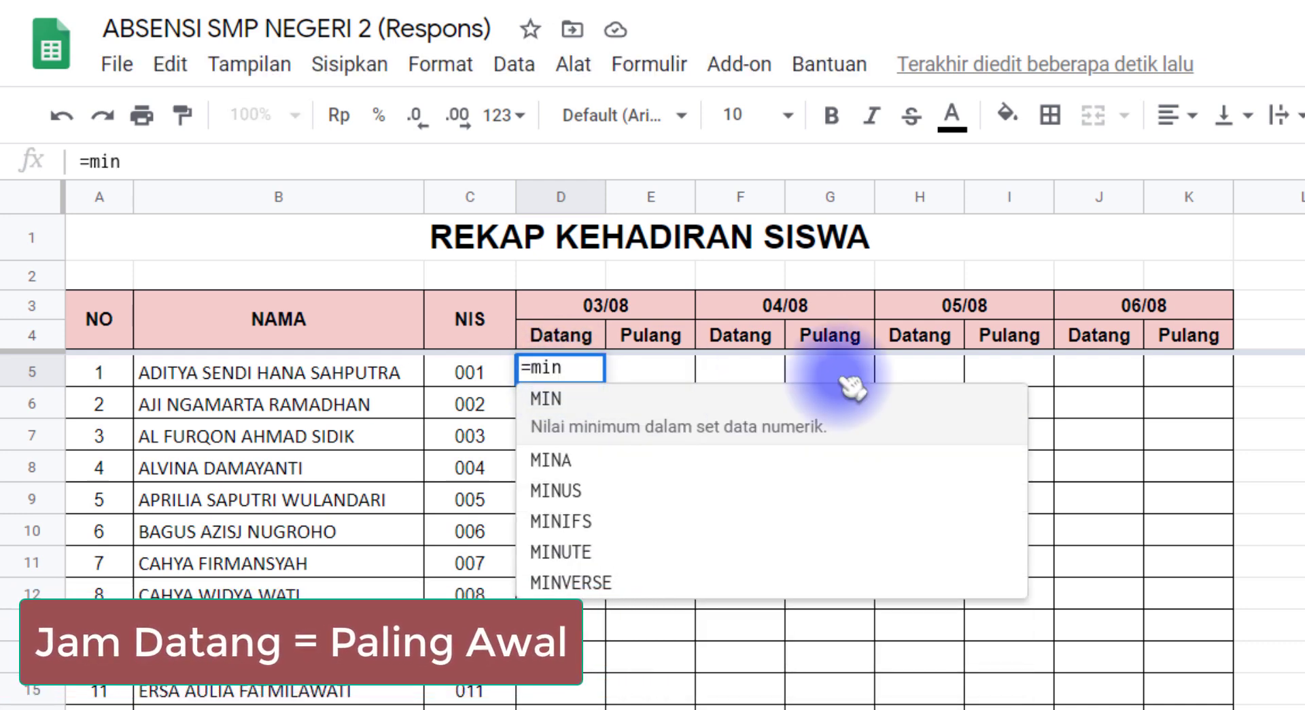
type("(")
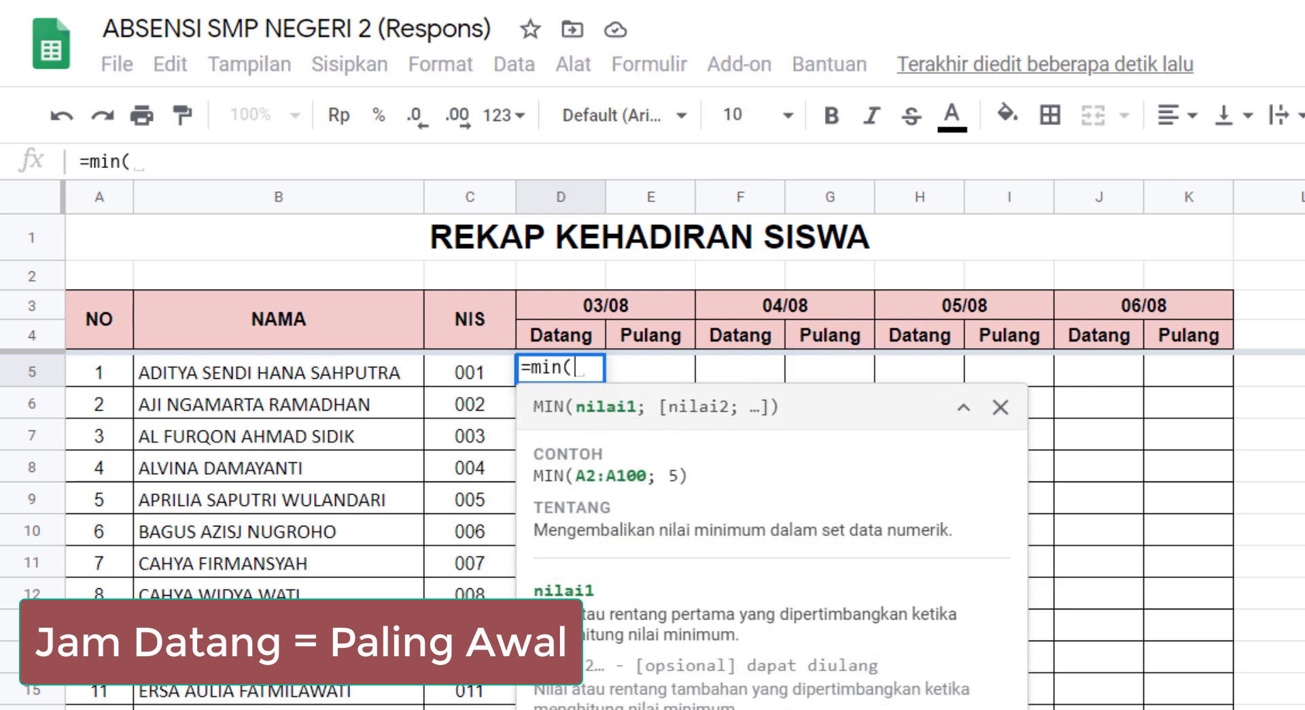
left_click(194, 707)
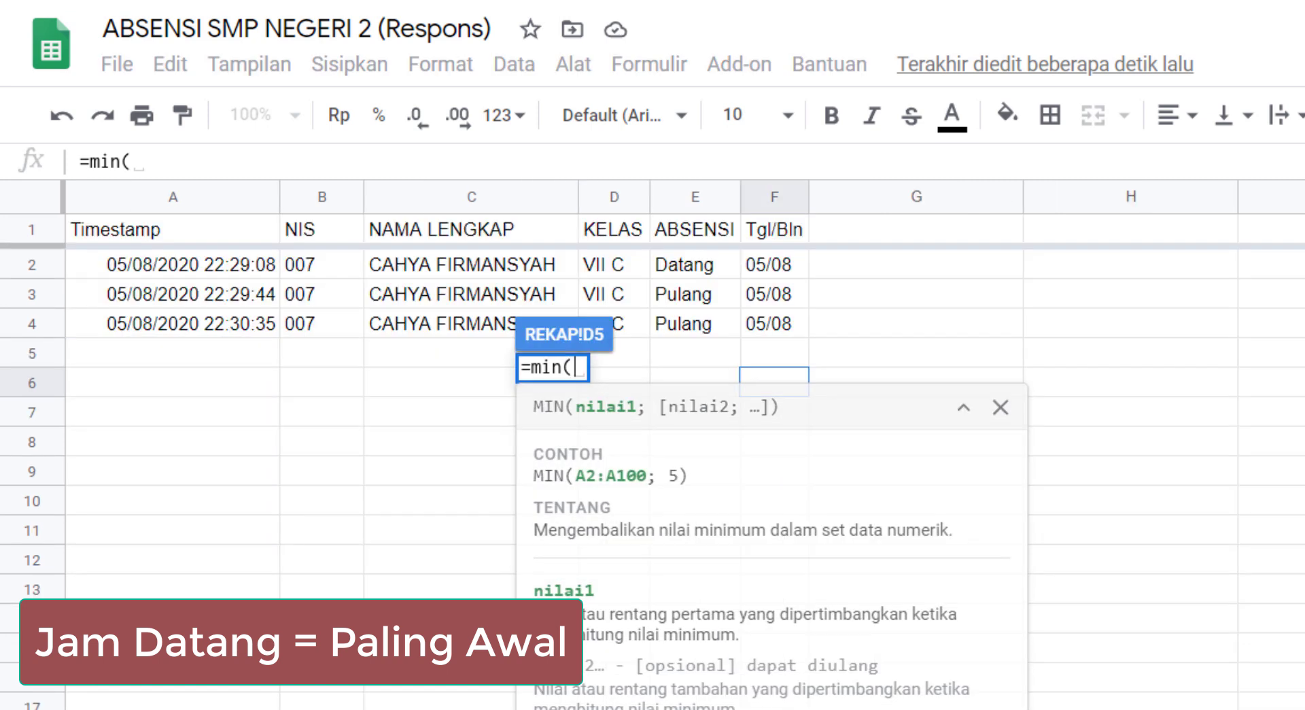
left_click(203, 200)
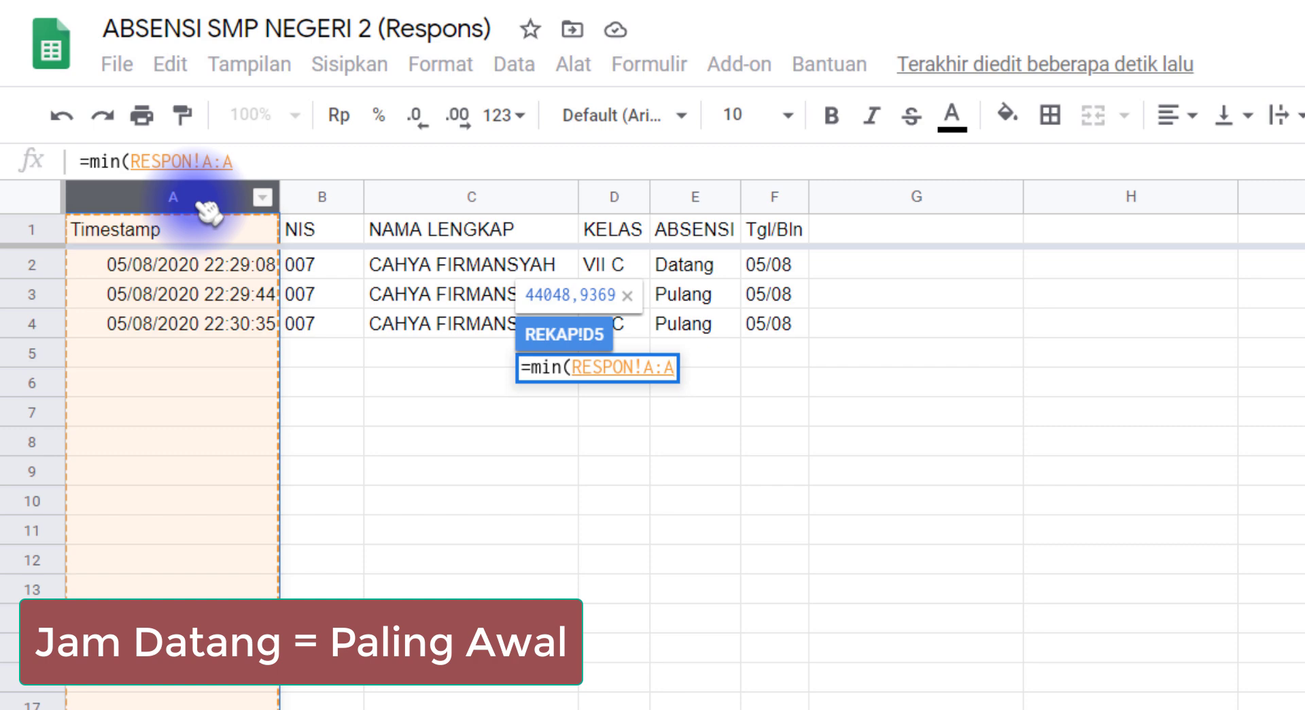
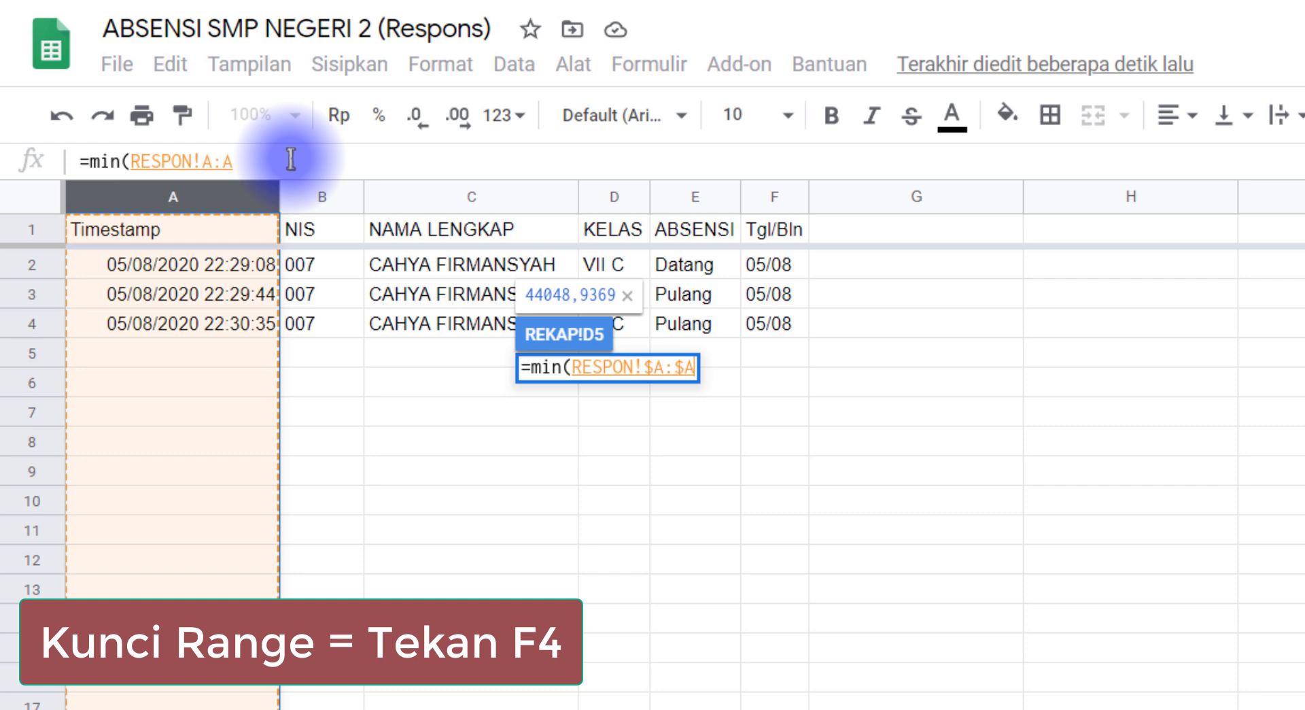
Lock the range as RESPON!$A:$A and commit =min(RESPON!$A:$A) in D5
left_click_drag(212, 162, 243, 161)
left_click(280, 161)
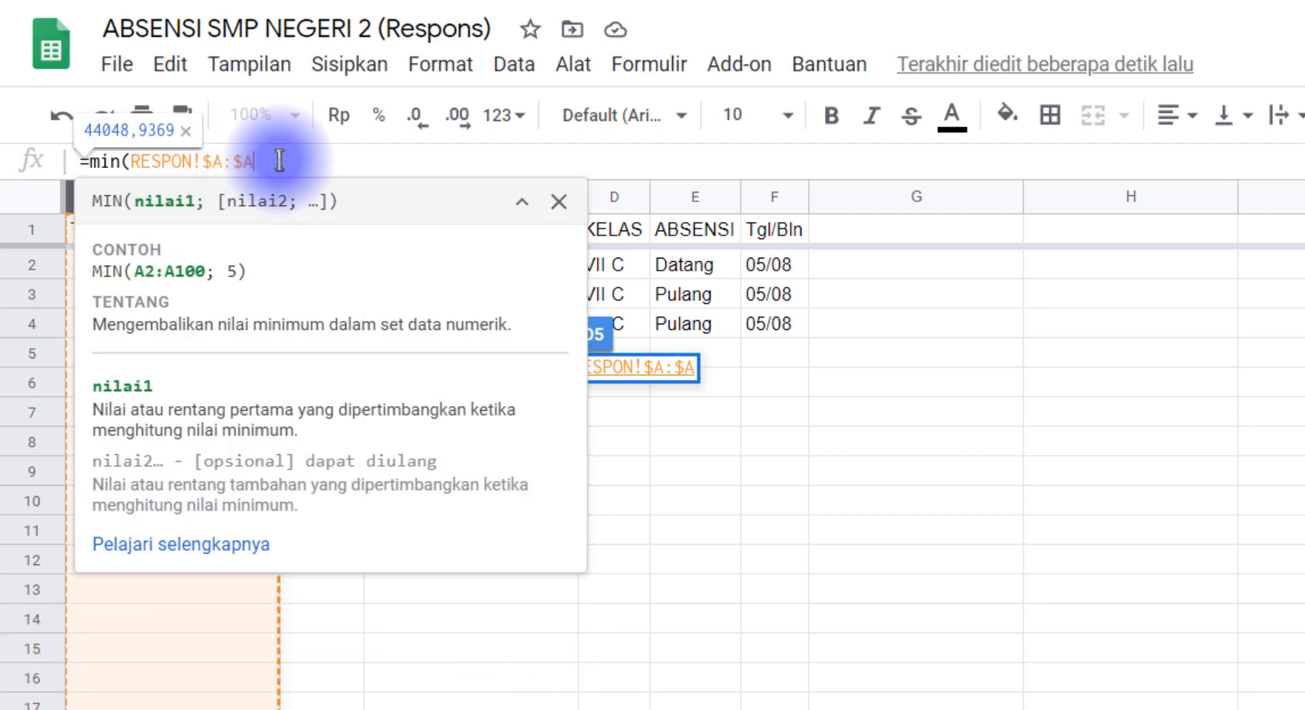
key("Return")
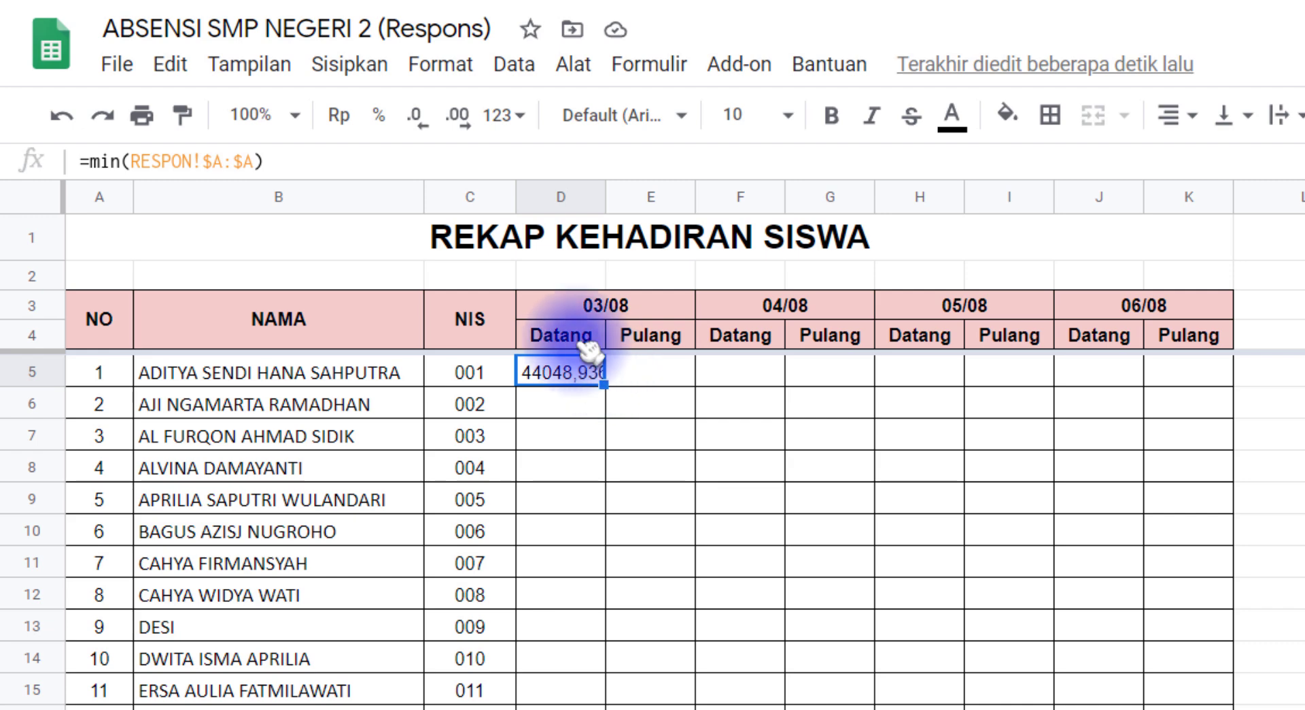
Apply the custom number format hh:mm:ss to D5 so it displays 22:29:08
left_click(442, 65)
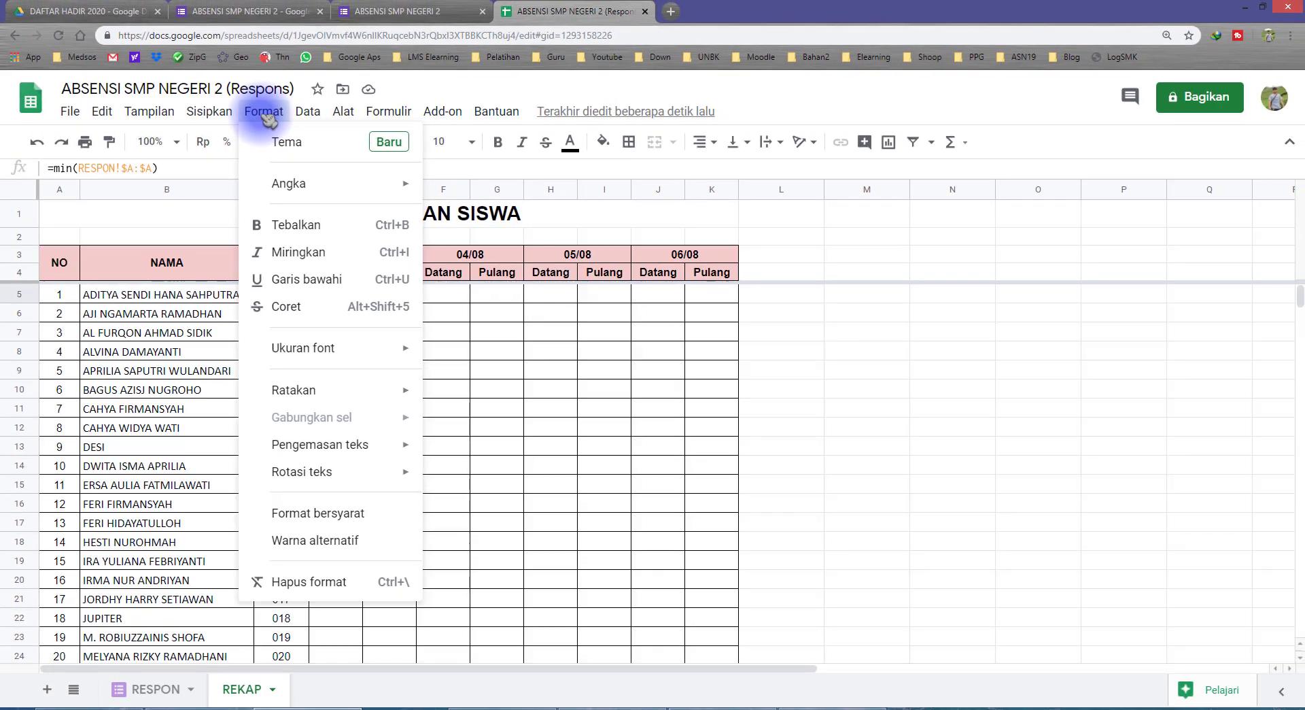
mouse_move(316, 185)
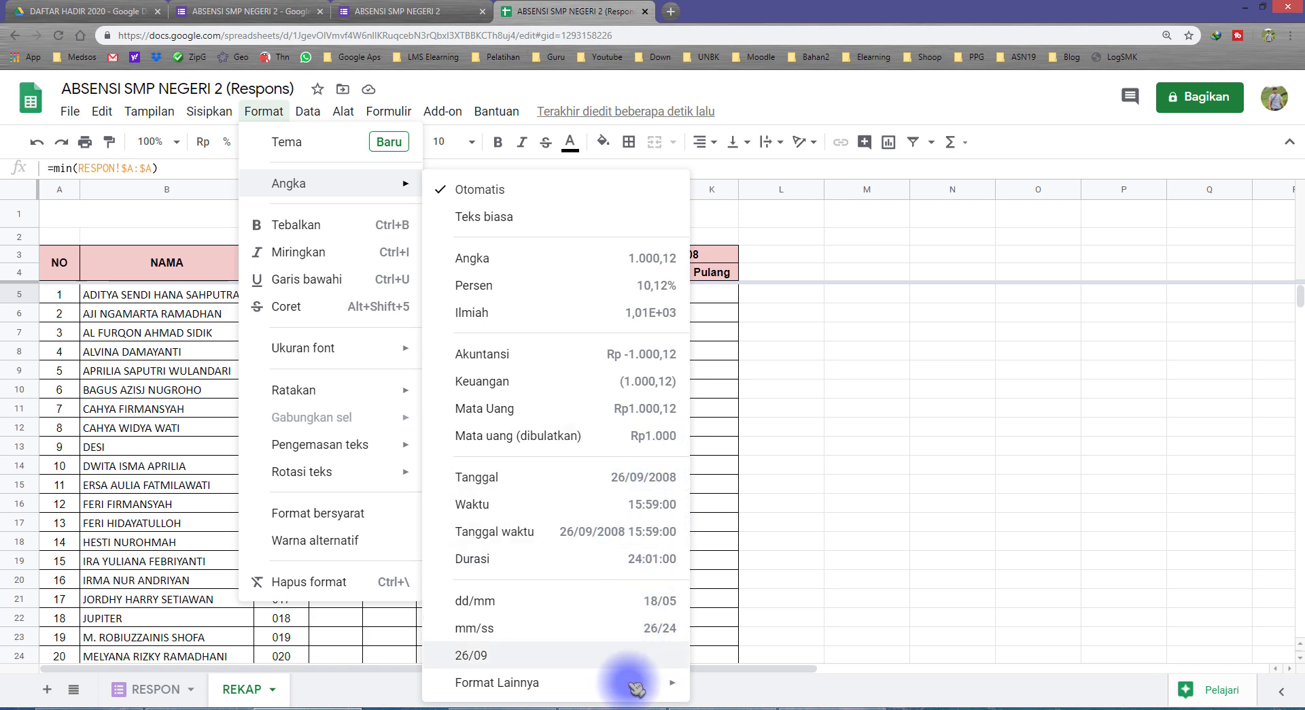
mouse_move(642, 685)
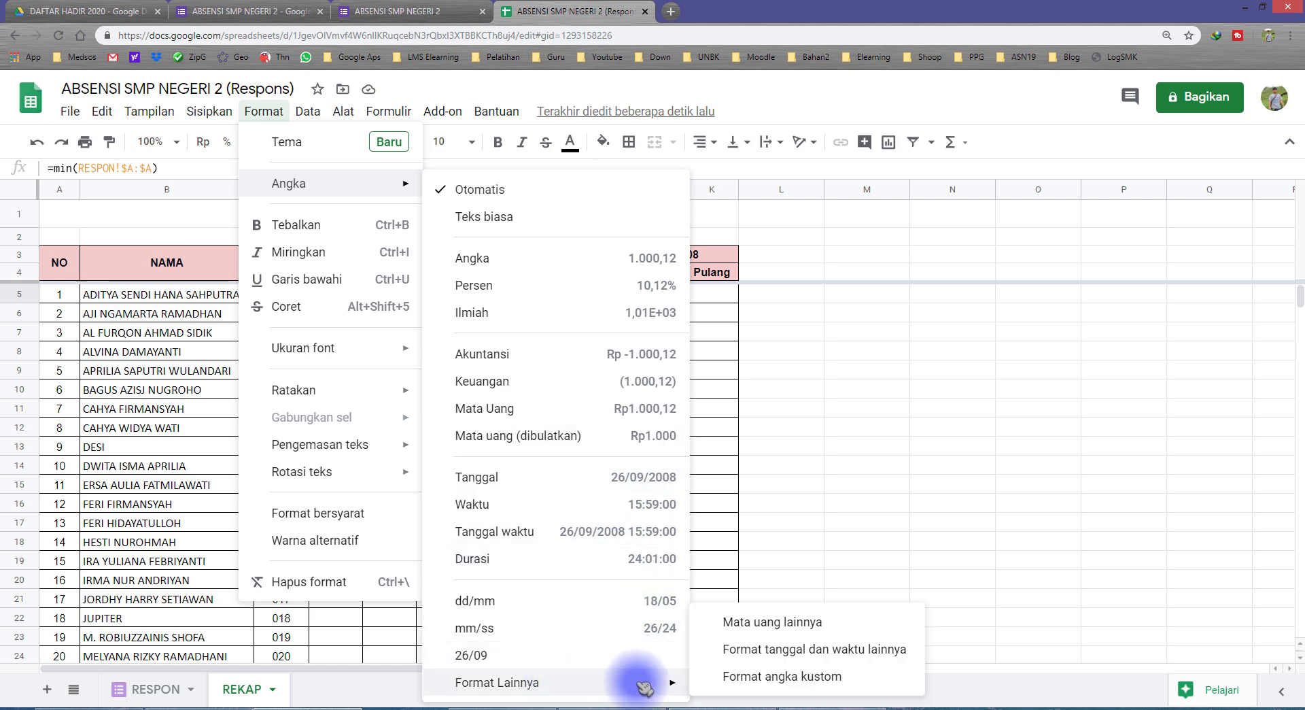
left_click(780, 678)
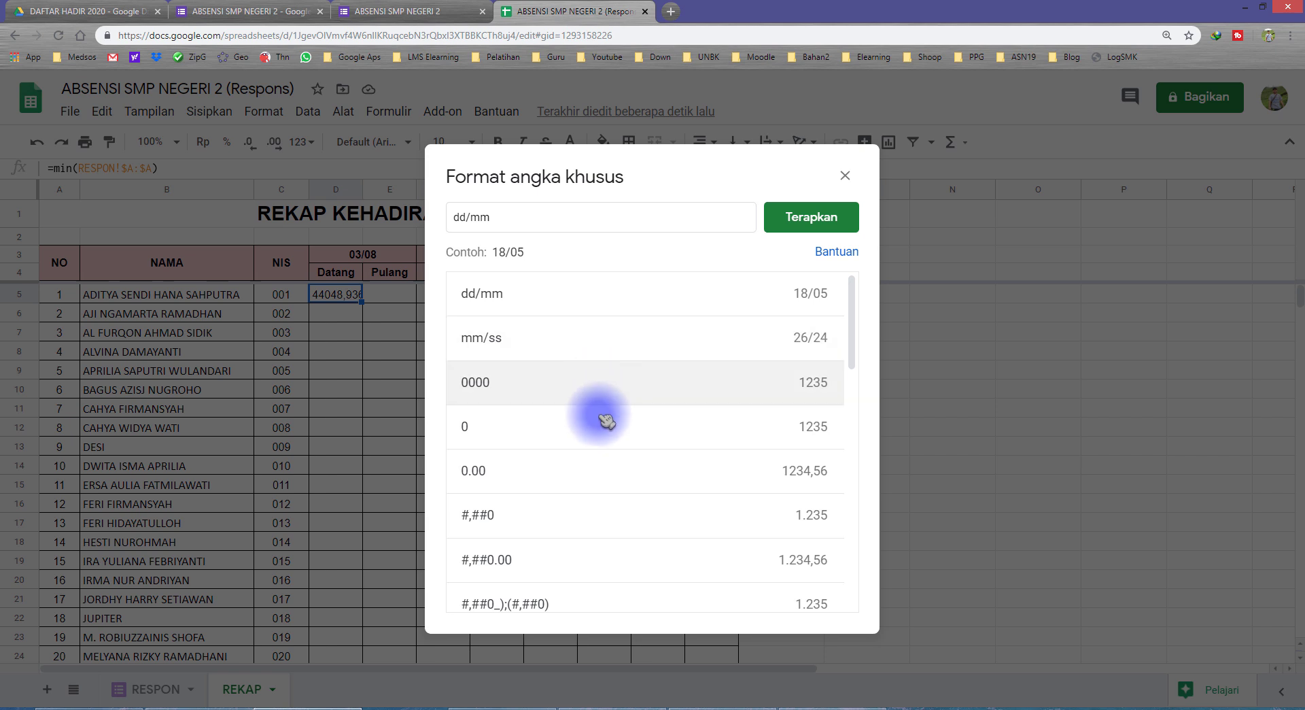
scroll(615, 435, "down", 3)
scroll(615, 435, "up", 5)
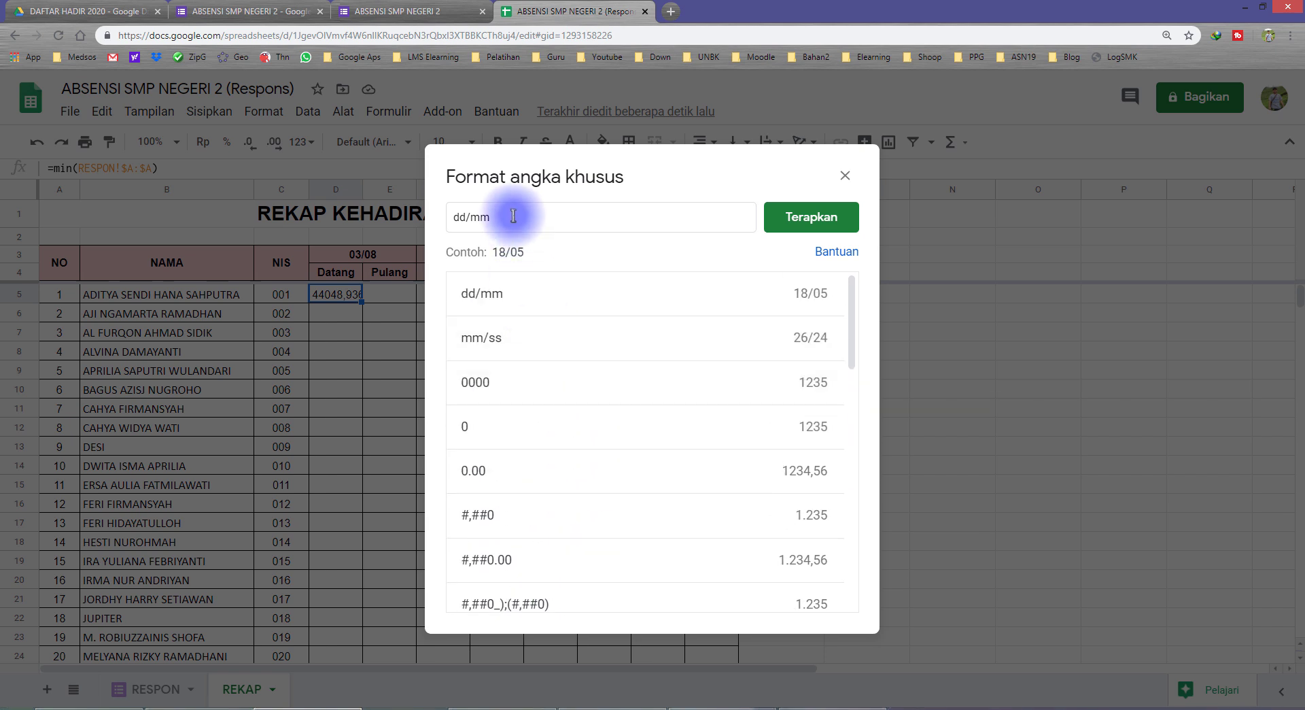
left_click_drag(513, 216, 438, 221)
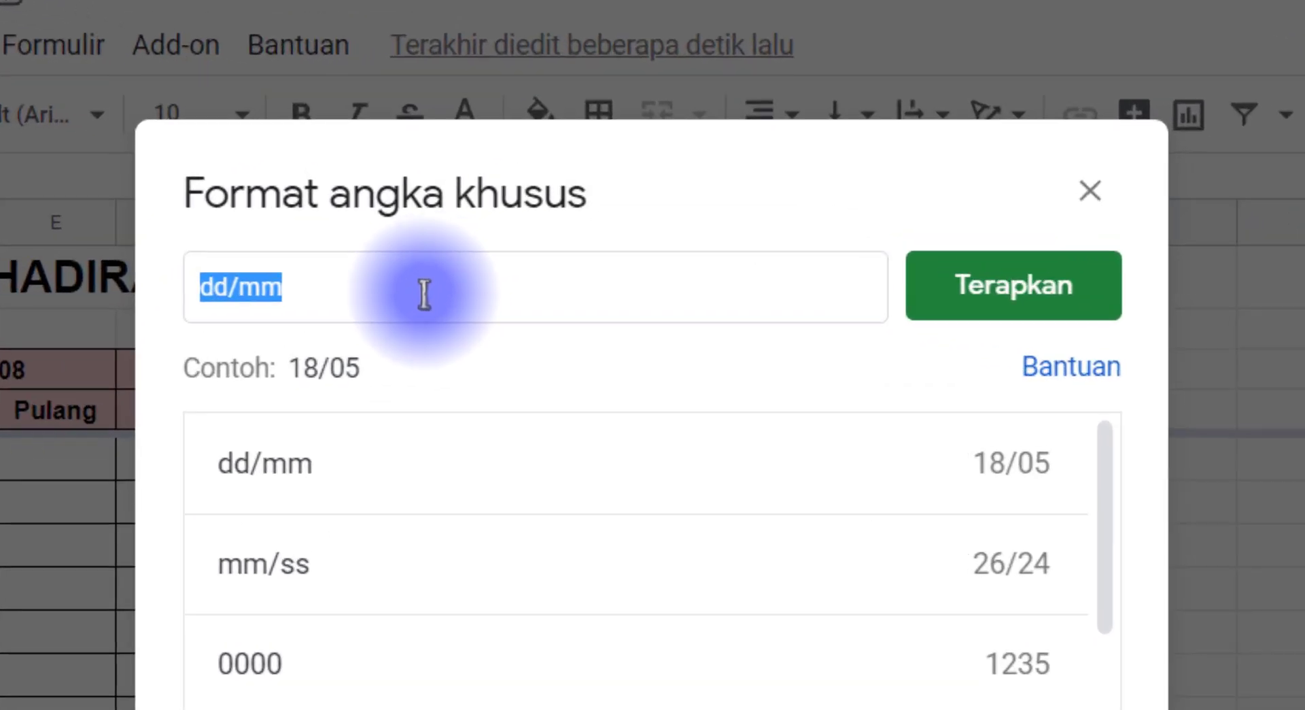
type("hh:mm:ss")
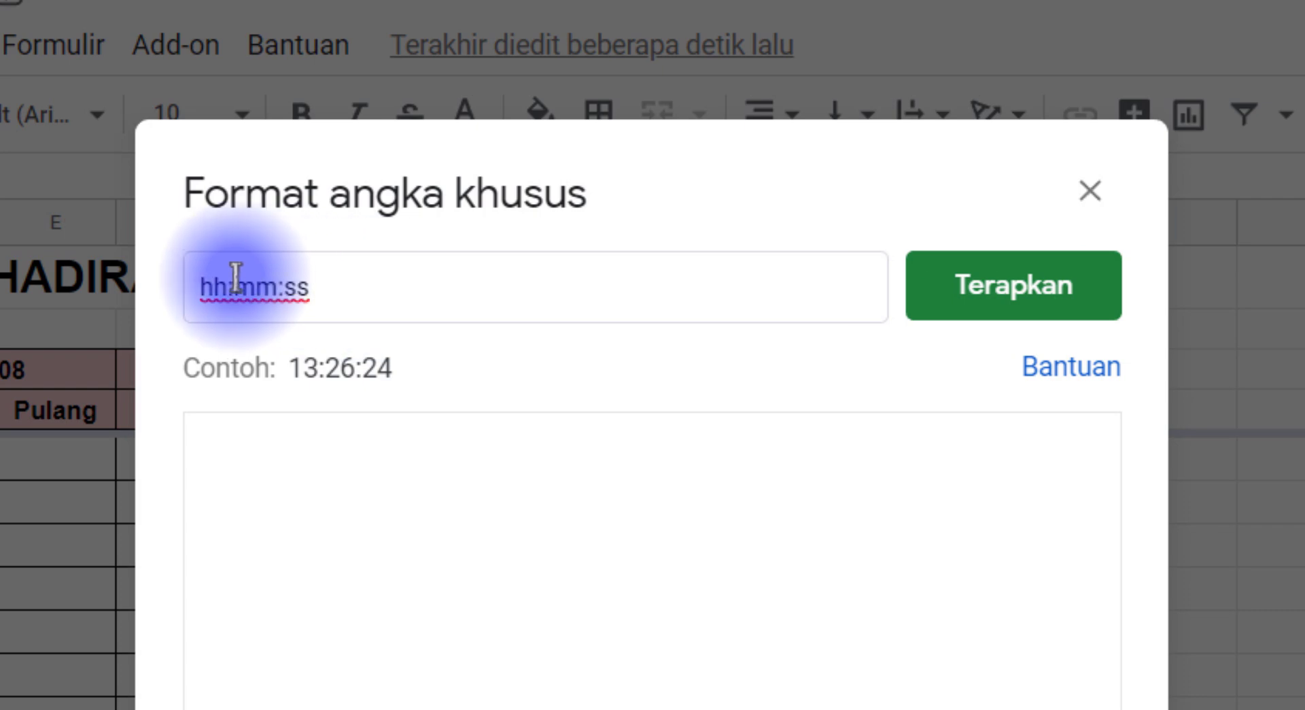
left_click_drag(221, 289, 345, 289)
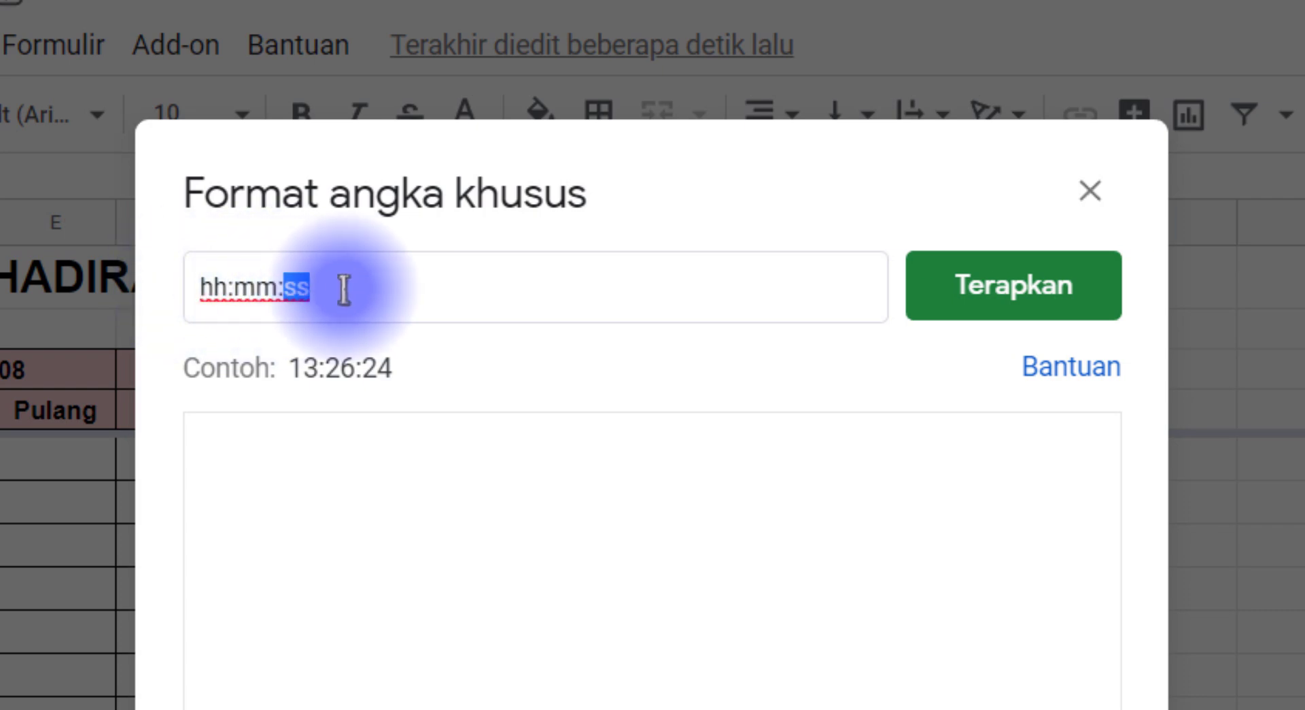
left_click(345, 290)
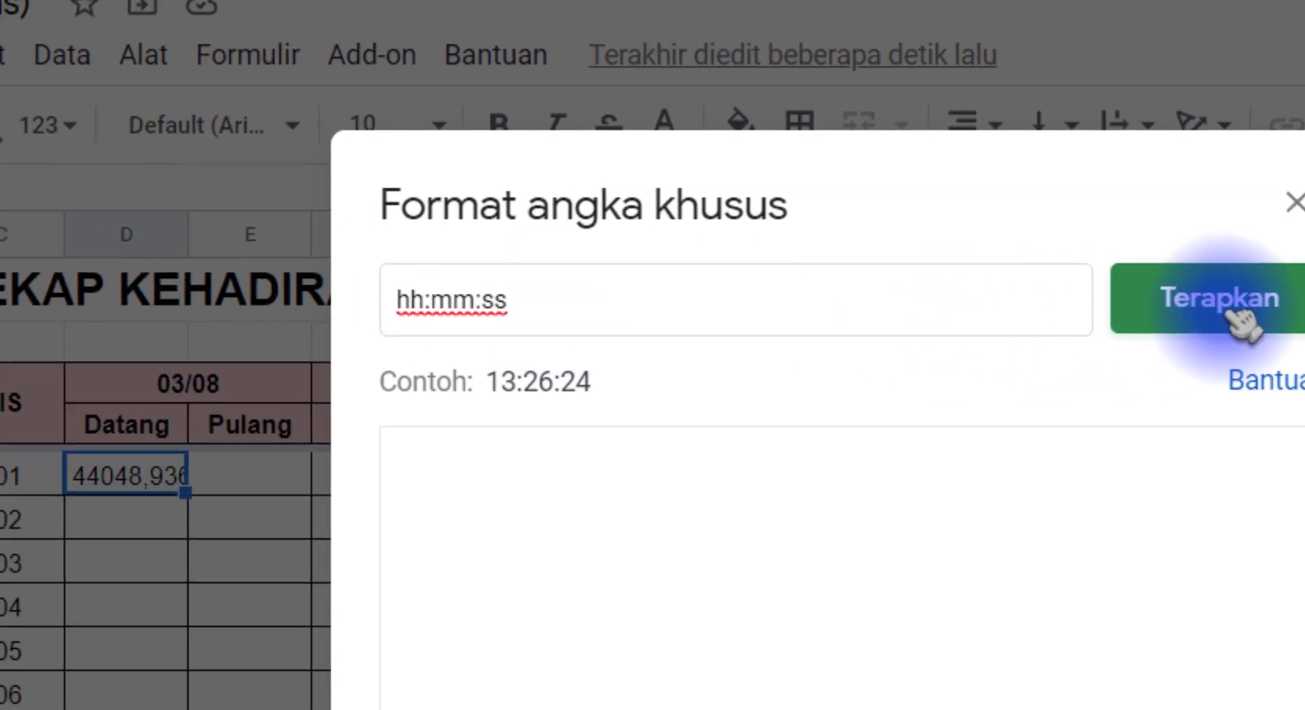
left_click(1244, 323)
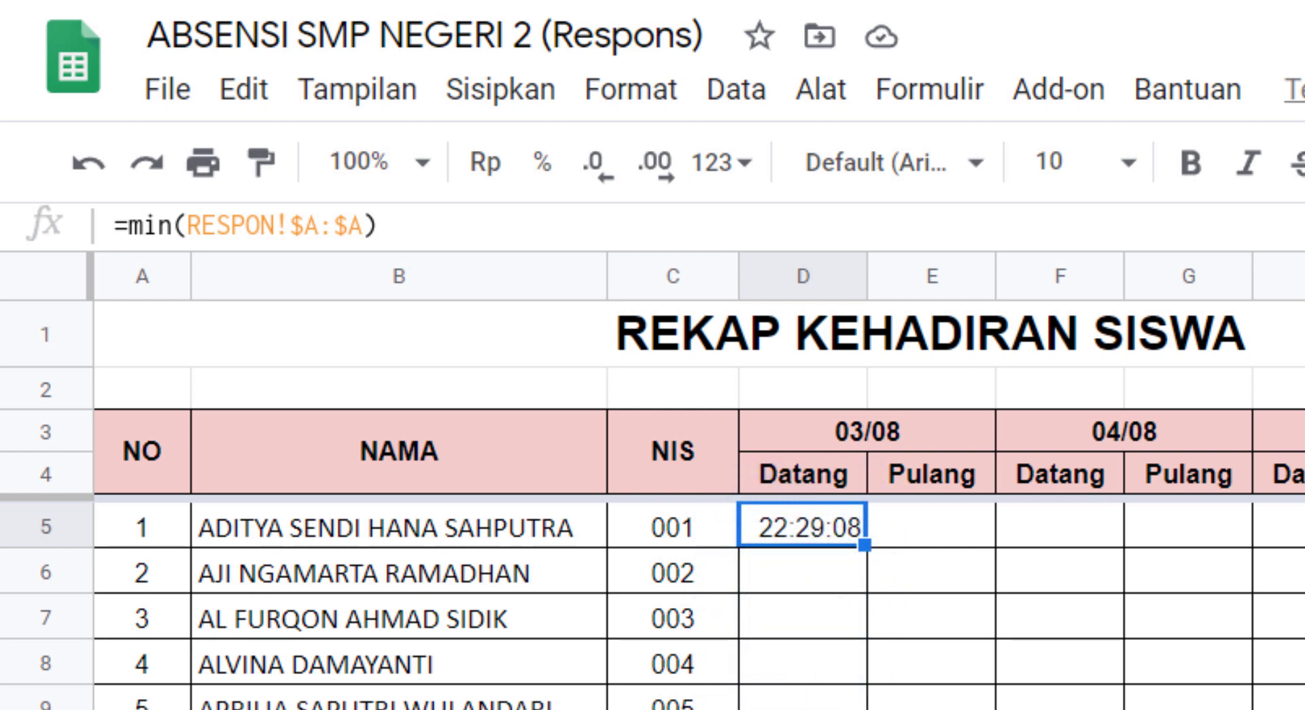
On RESPON, check the first timestamp 05/08/2020 22:29:08 and its NIS 007
left_click(285, 706)
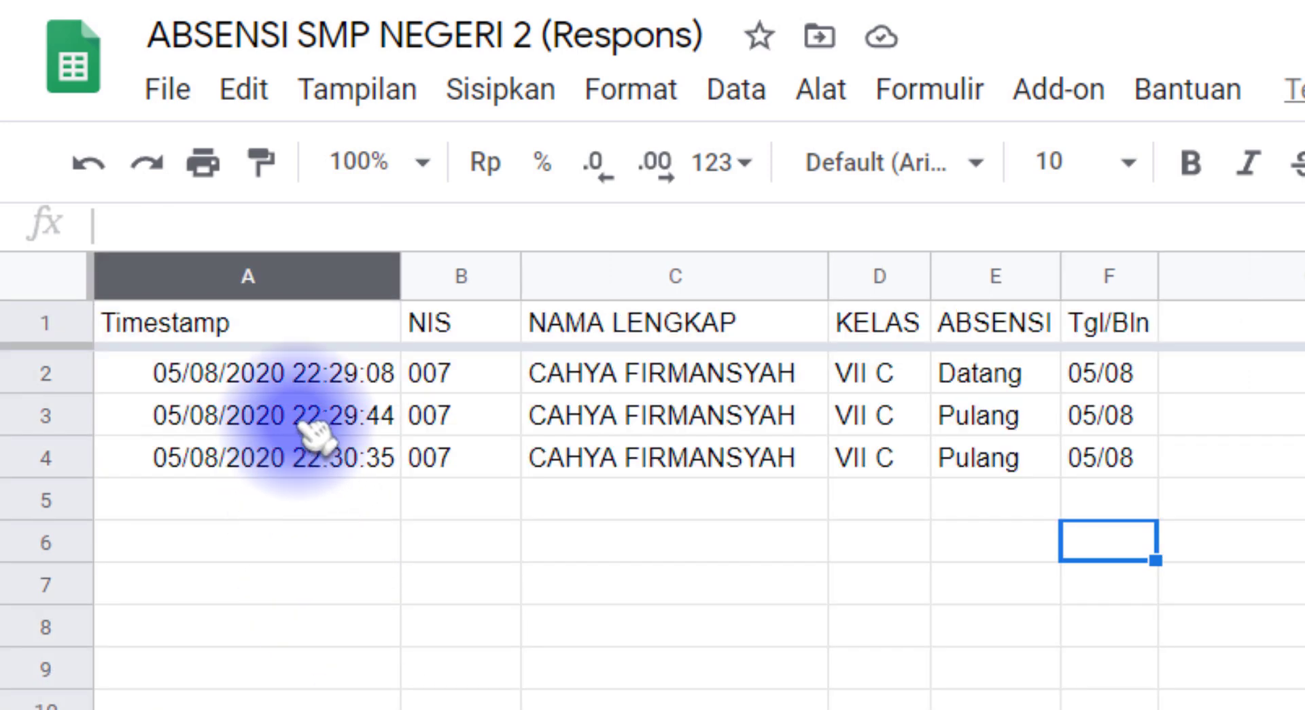
left_click(304, 382)
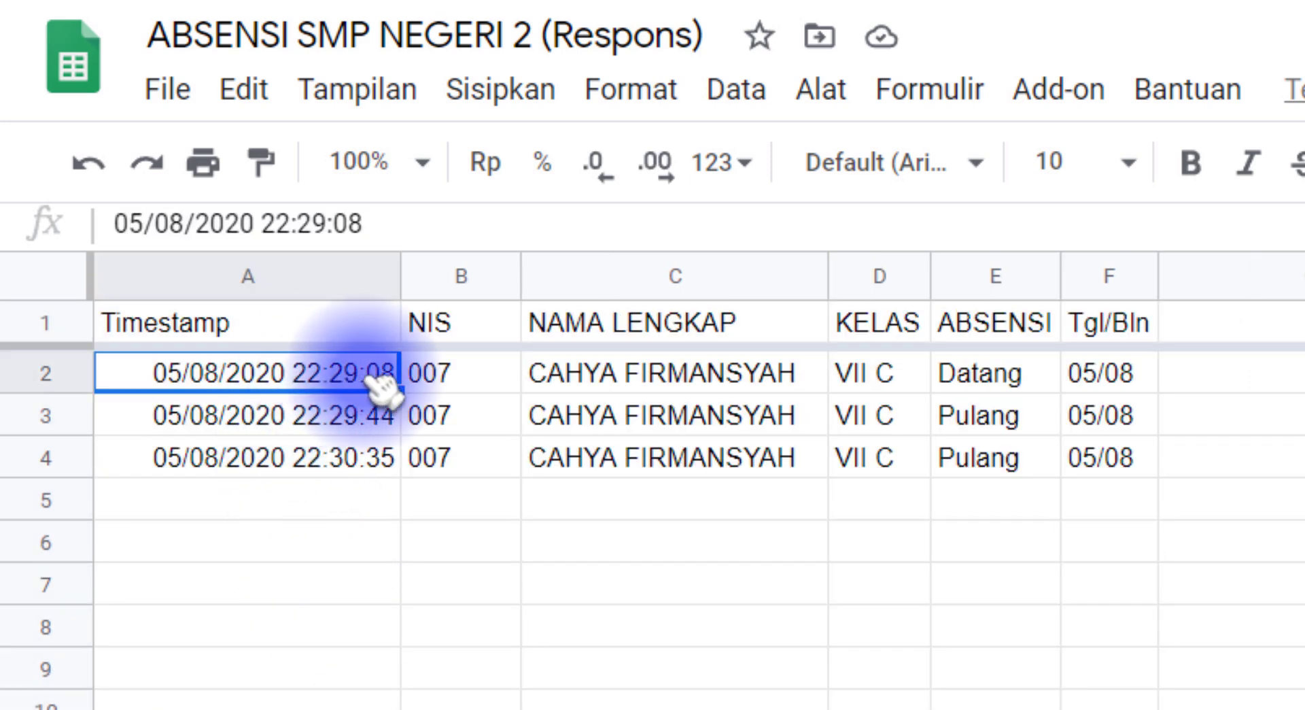
left_click(465, 379)
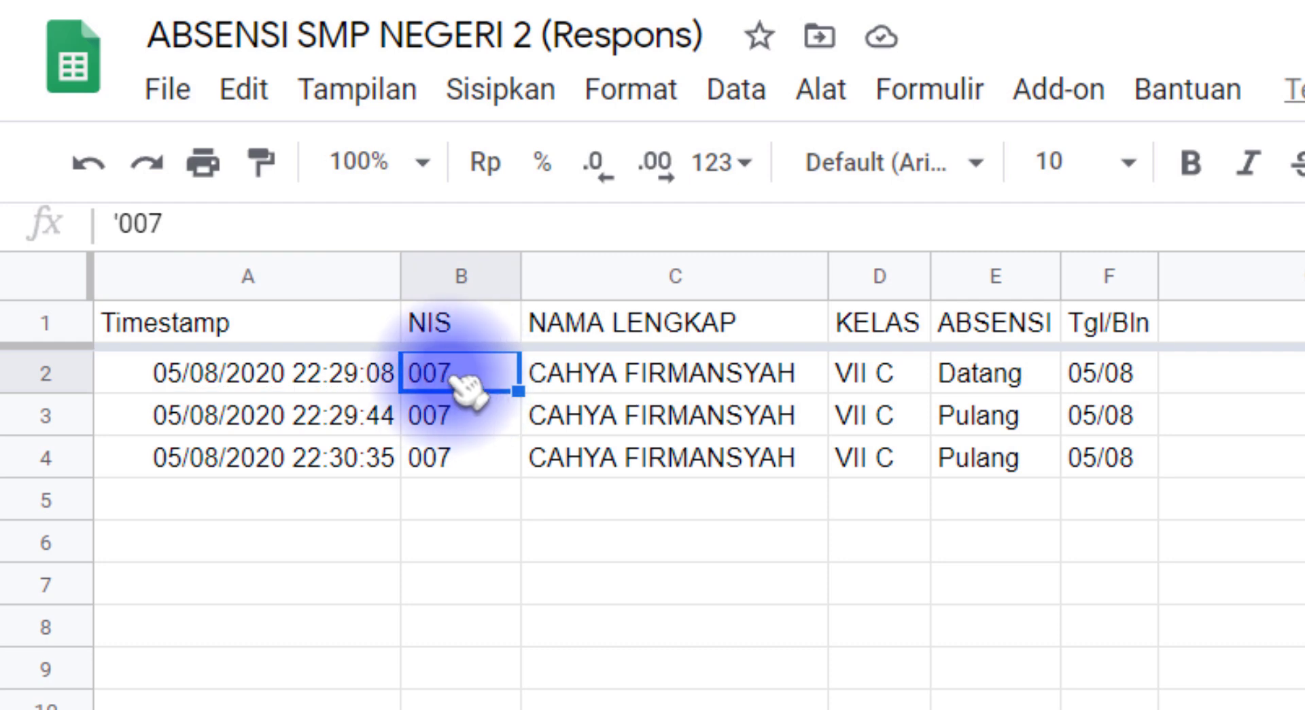
Back on REKAP, review the NIS 001–003 rows and reopen D5's MIN formula for editing
left_click(489, 707)
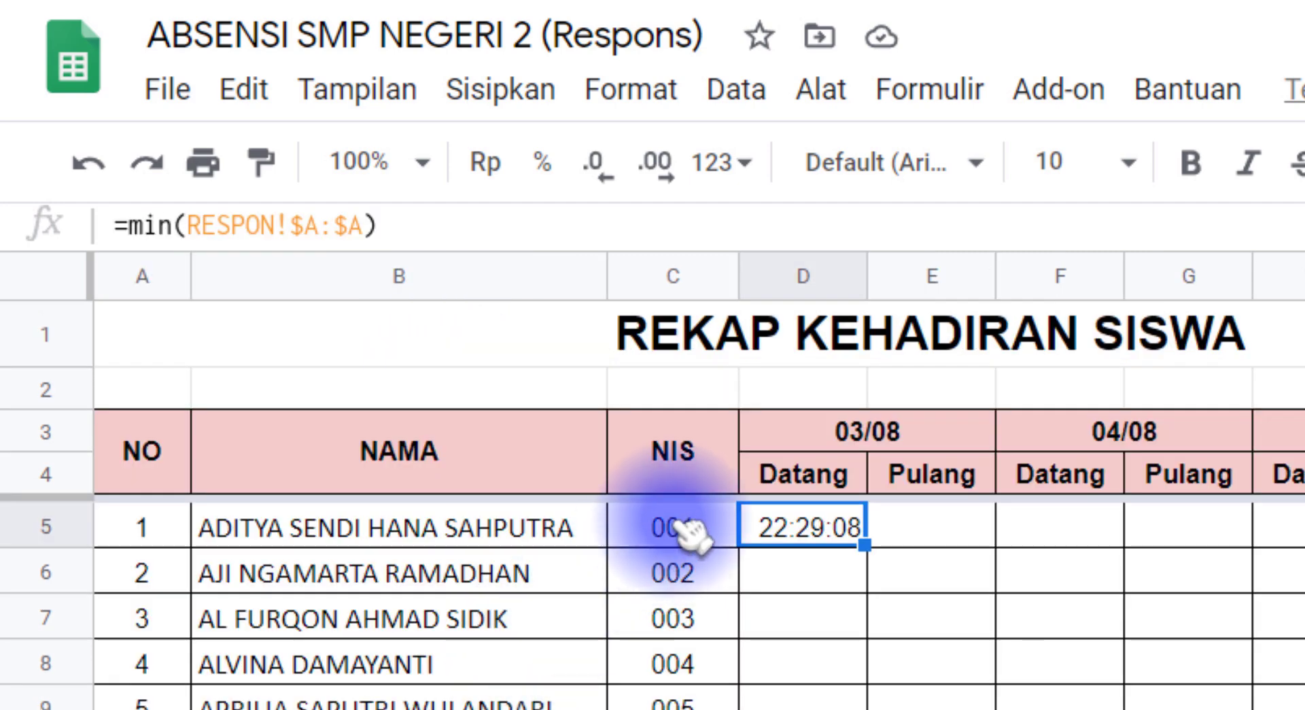
left_click(667, 527)
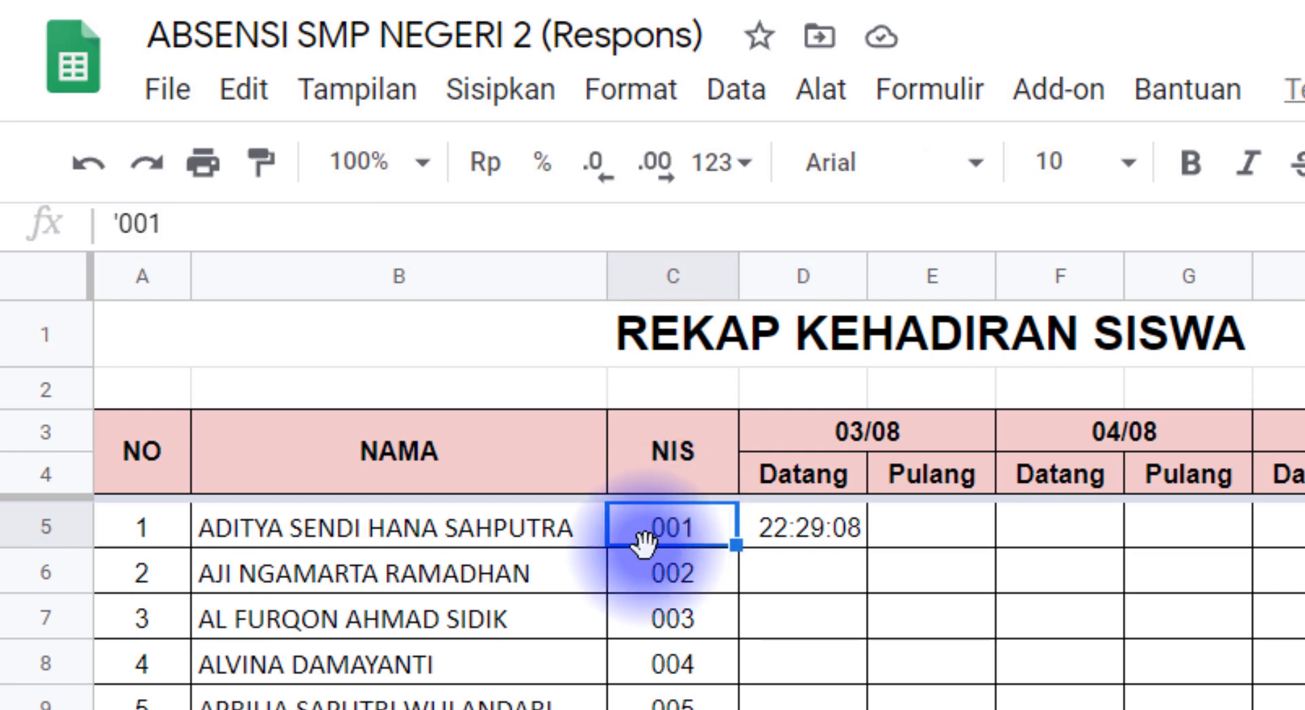
left_click(831, 531)
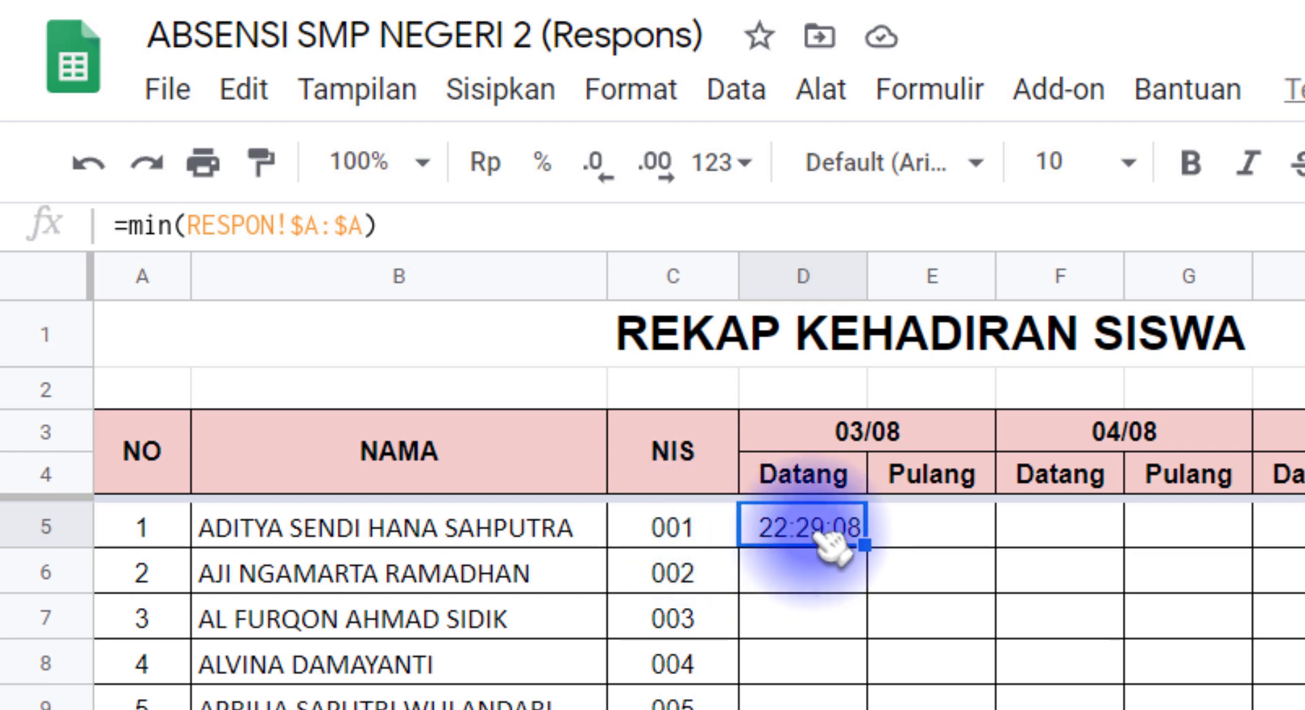
left_click(700, 533)
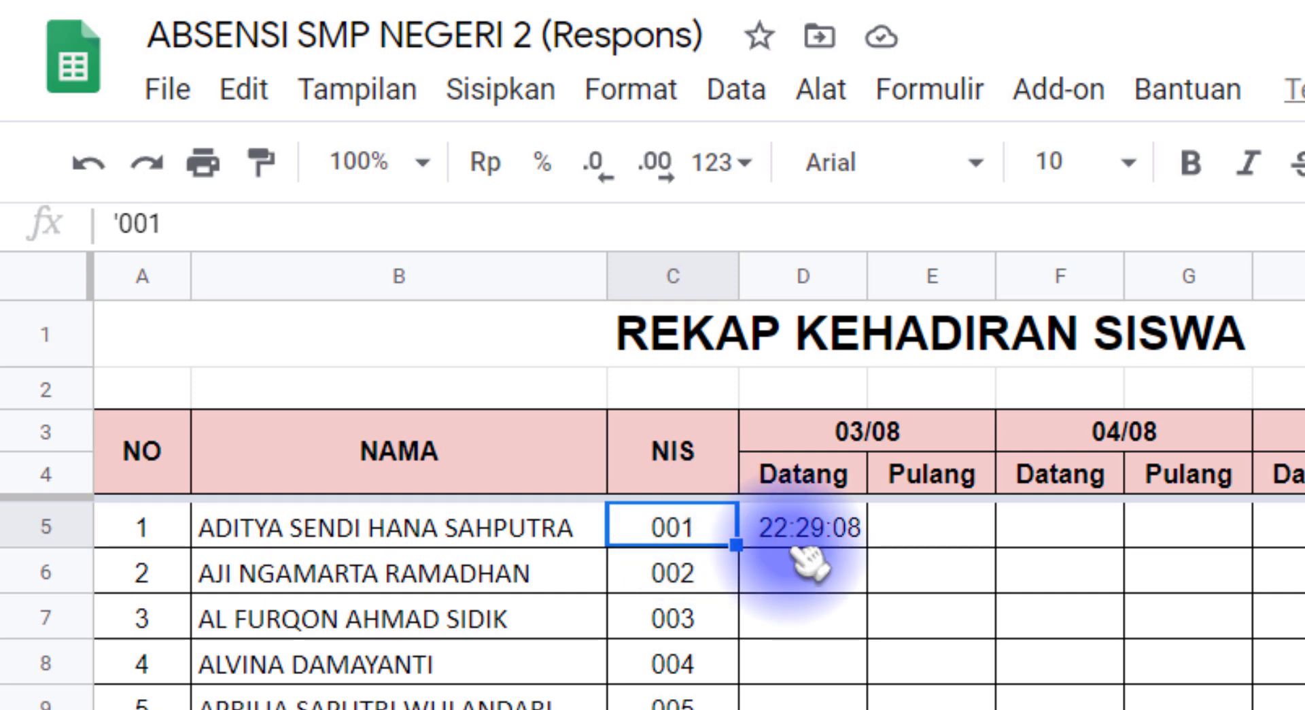
left_click(817, 581)
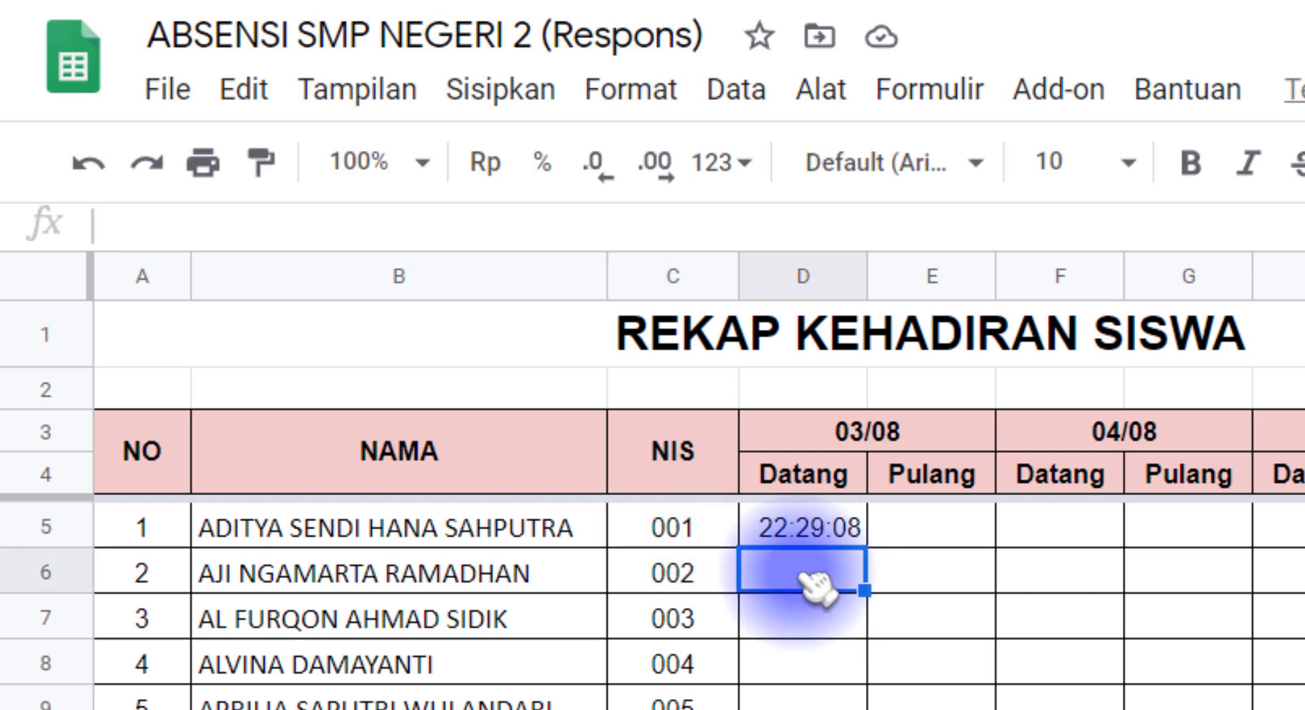
left_click(694, 577)
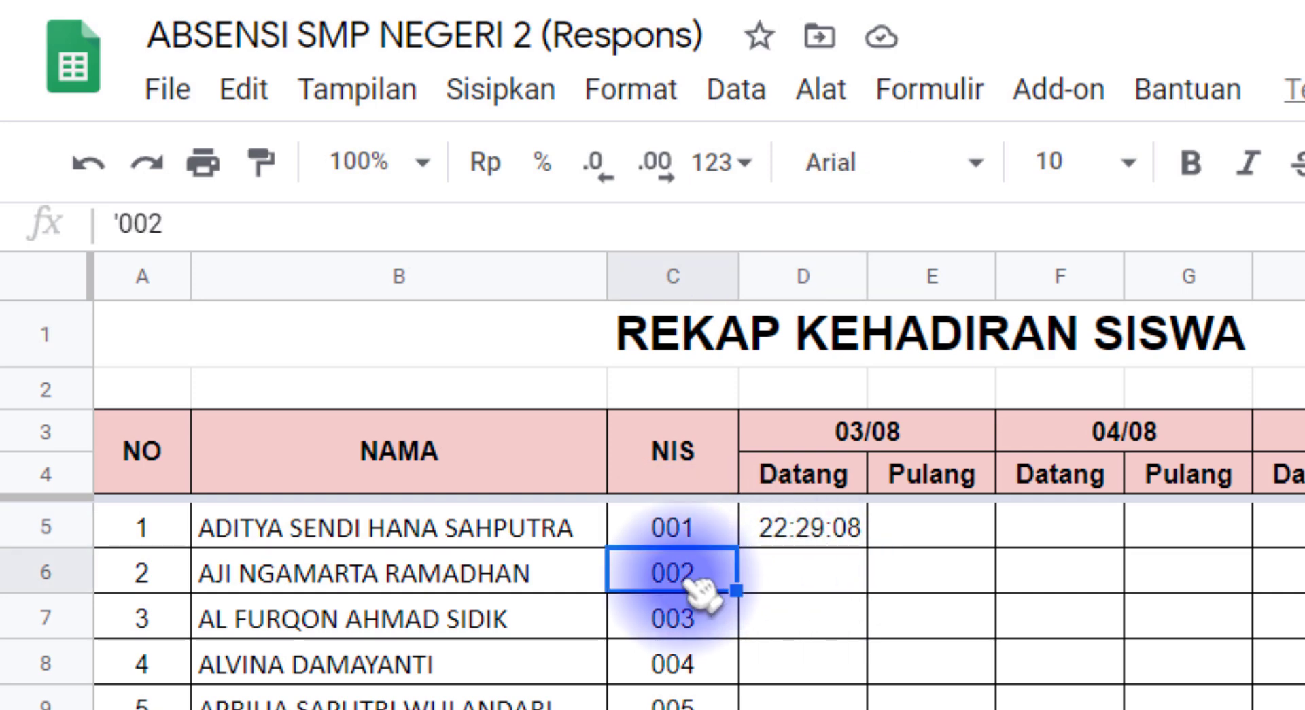
left_click(805, 622)
left_click(698, 617)
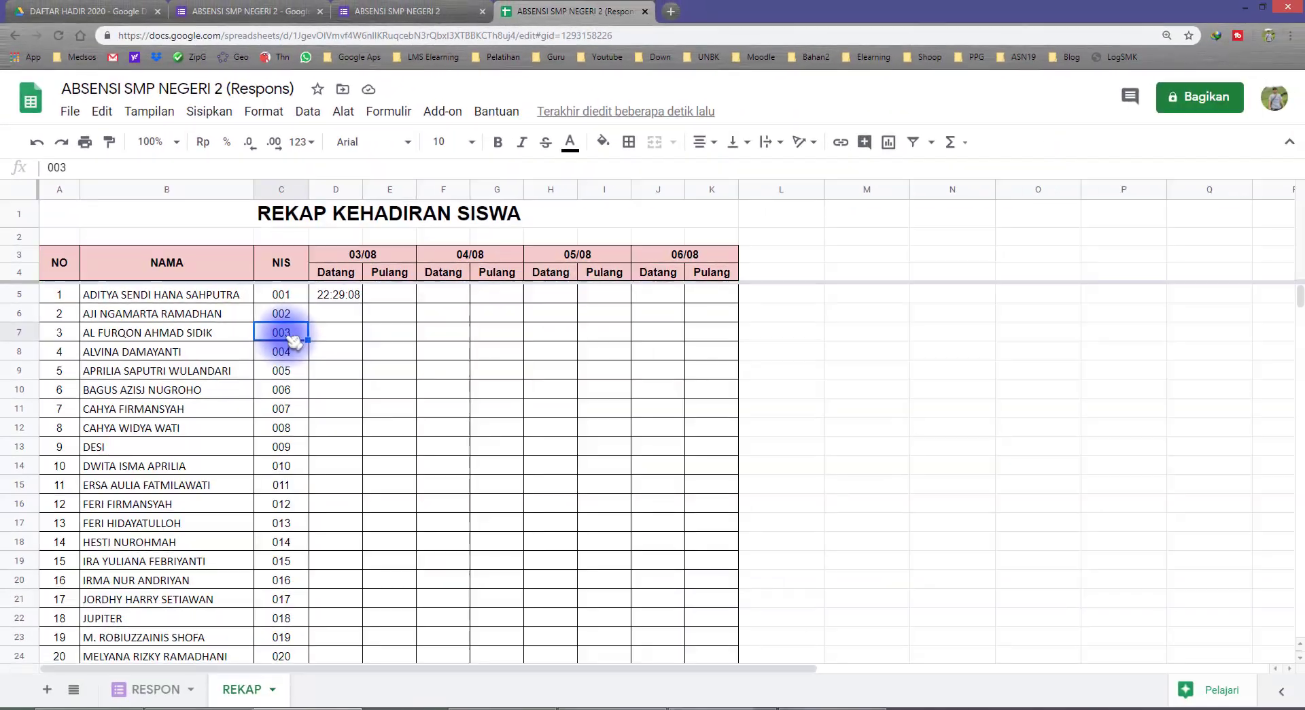
left_click(335, 295)
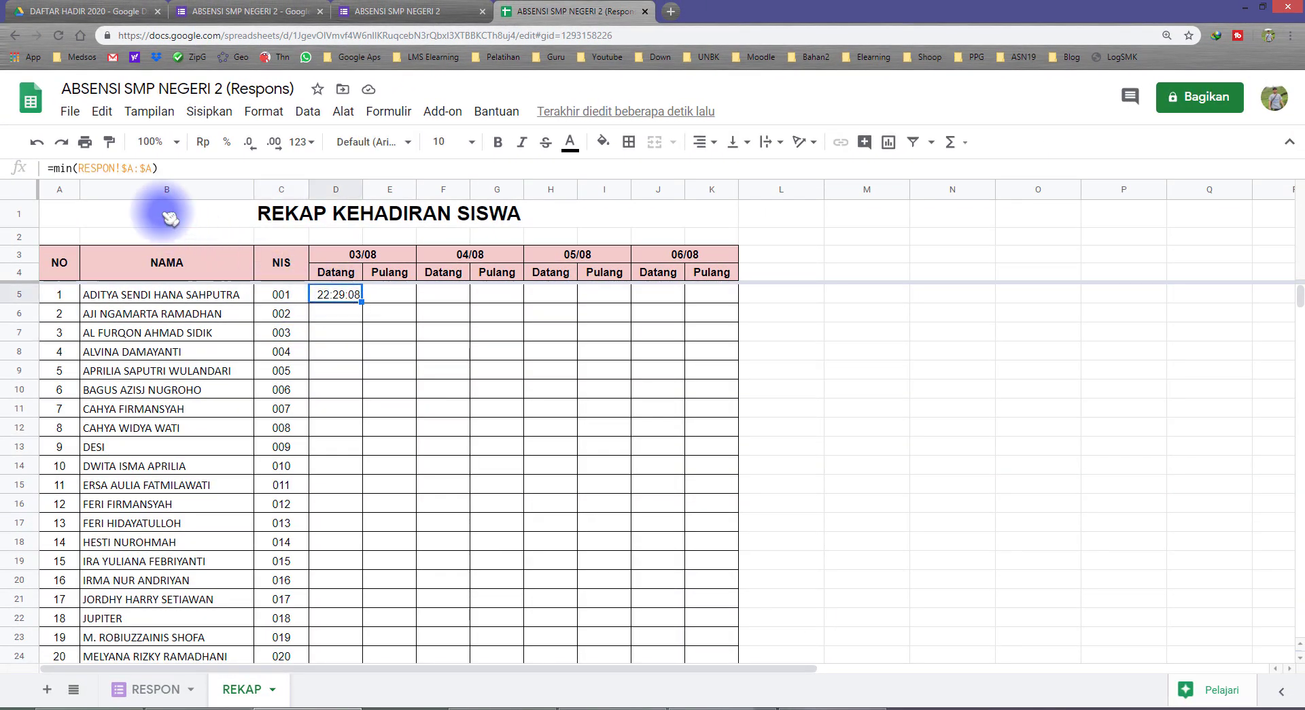
left_click(163, 168)
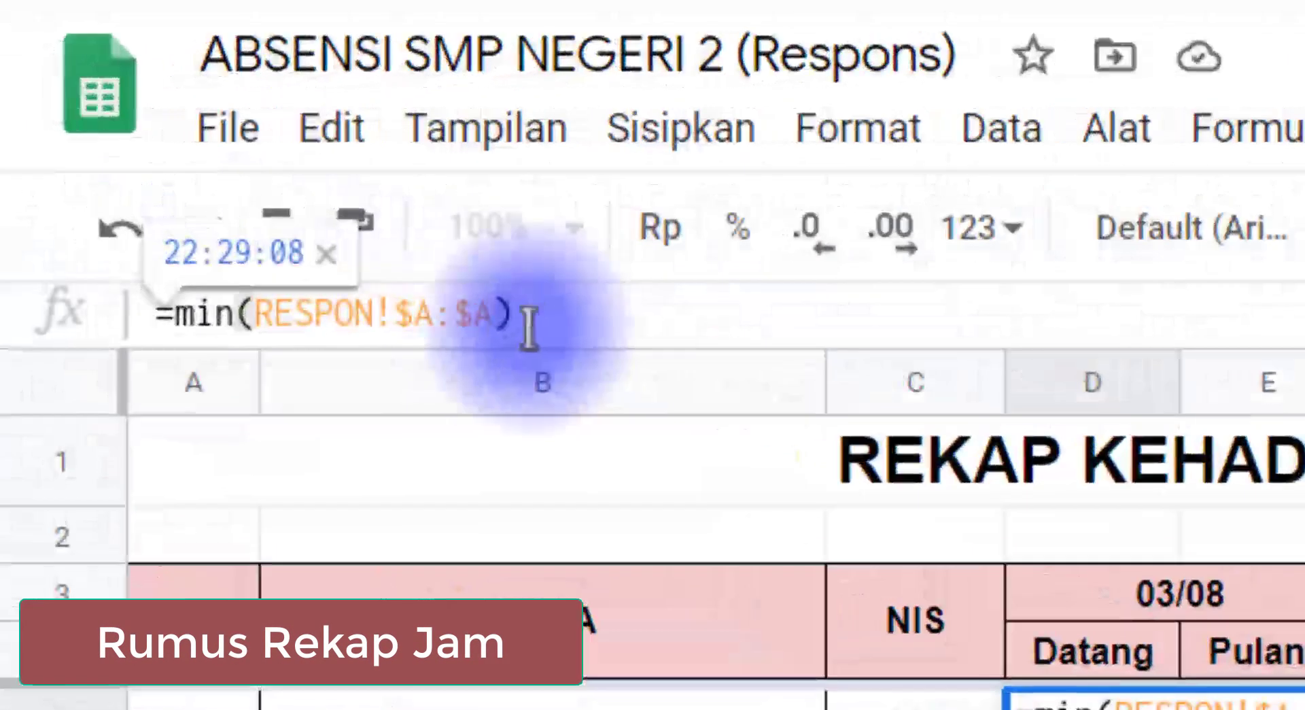
Change D5's formula to =minifs(RESPON!$A:$A; with the caret after the semicolon
left_click(257, 314)
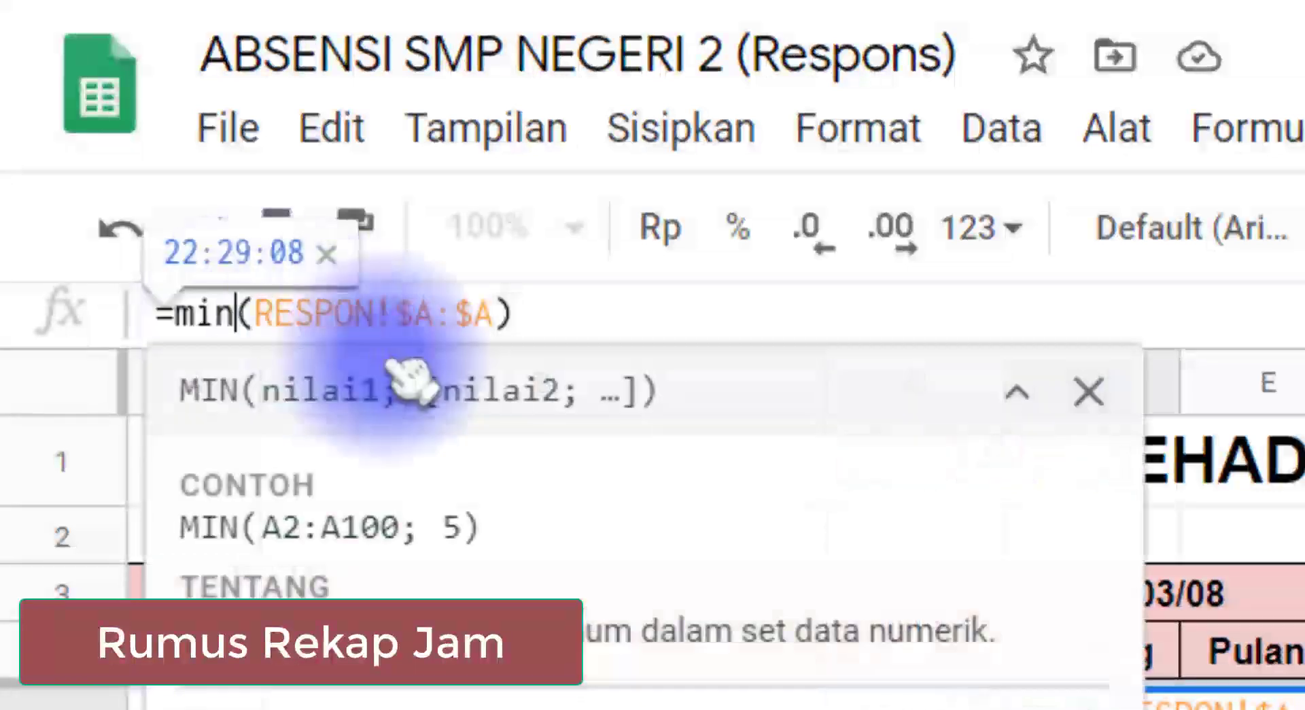
type("ifs")
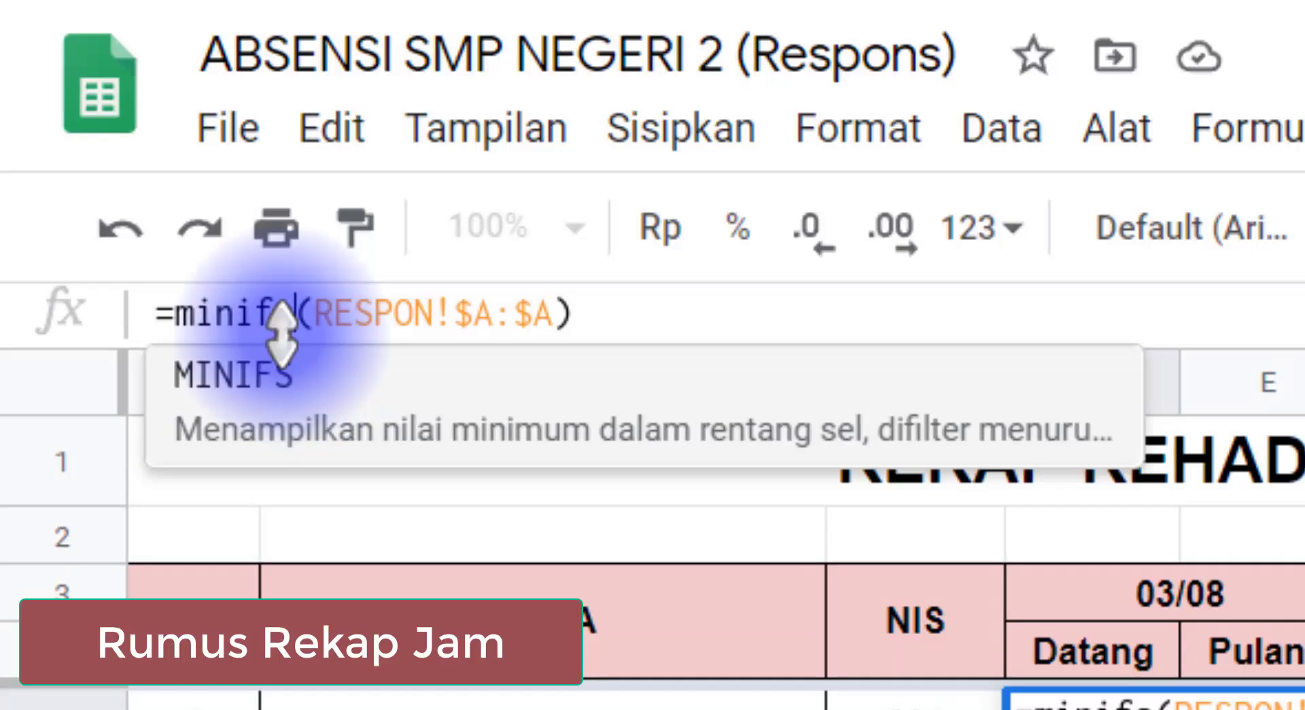
left_click_drag(274, 314, 292, 313)
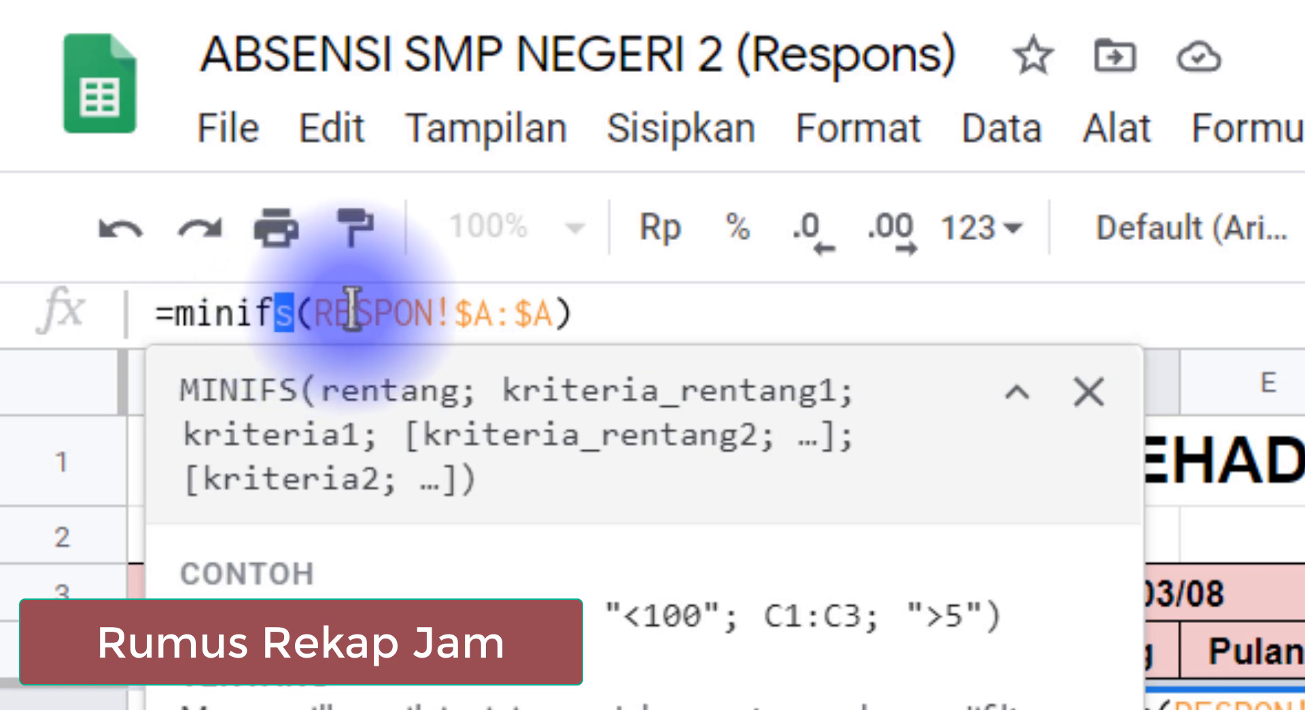
left_click(552, 314)
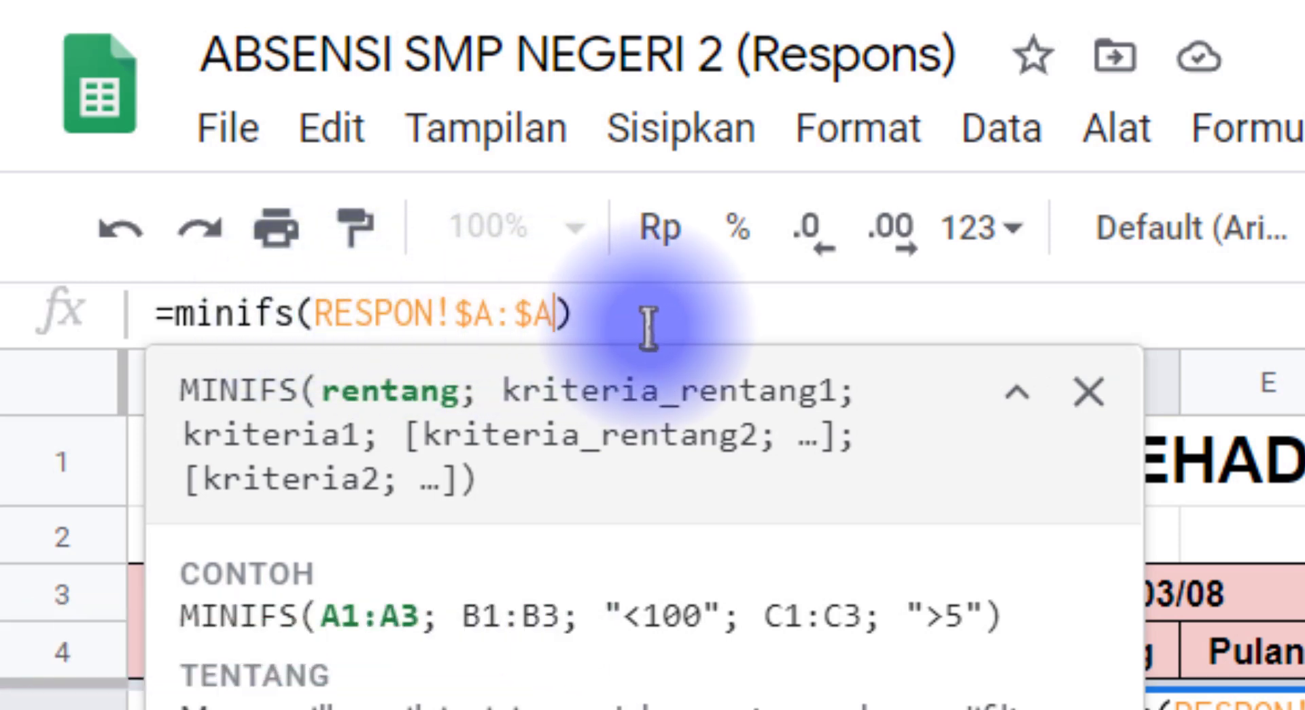
left_click(1088, 392)
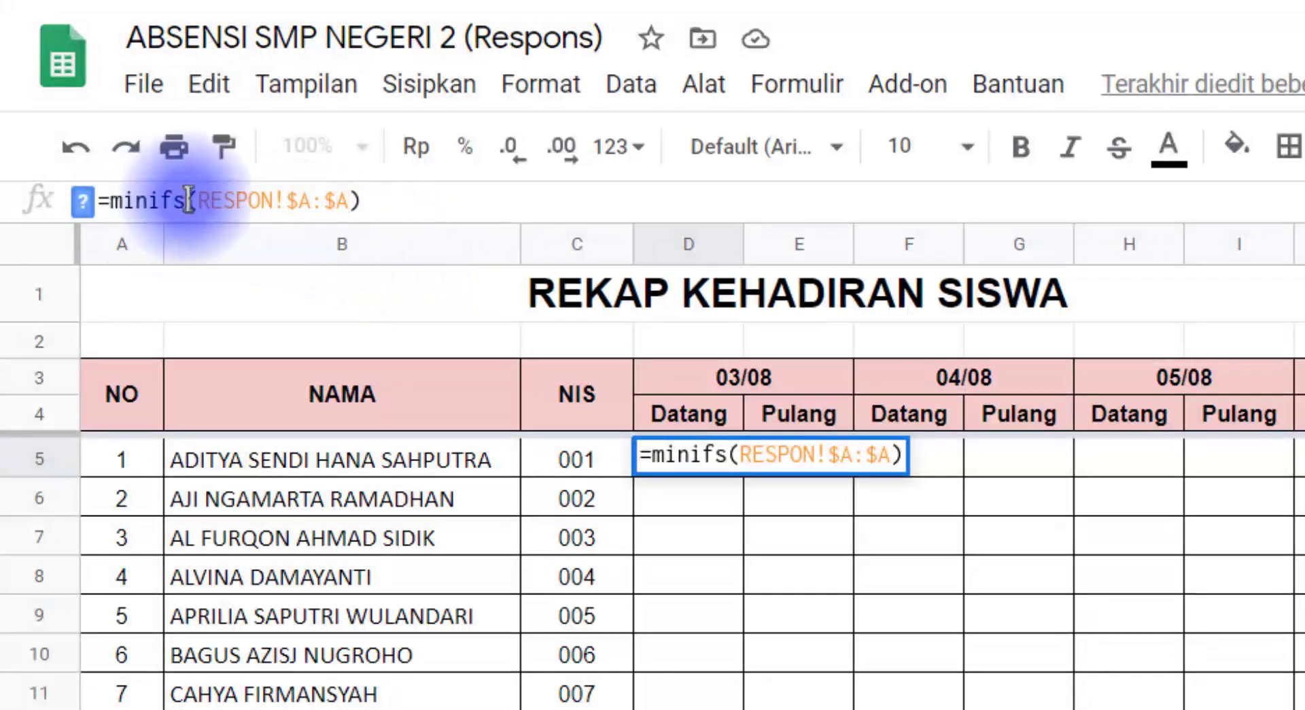
left_click_drag(204, 200, 345, 200)
left_click(347, 201)
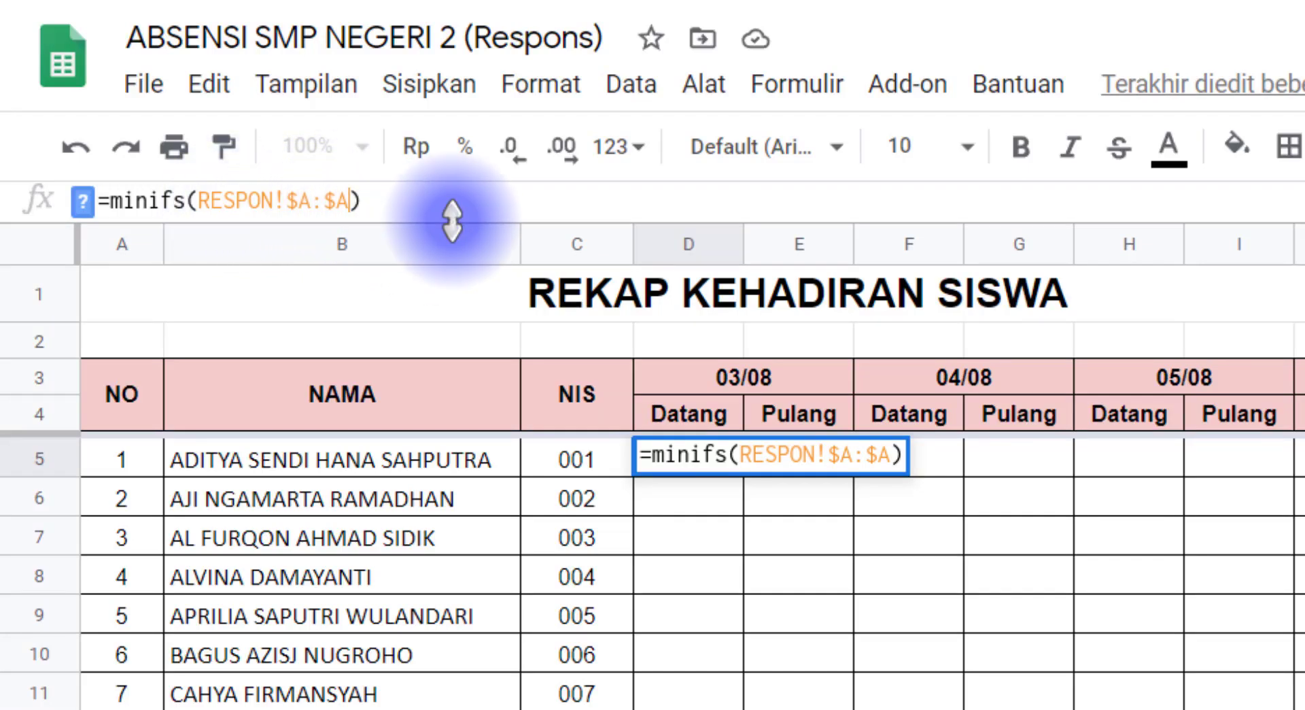
type(";")
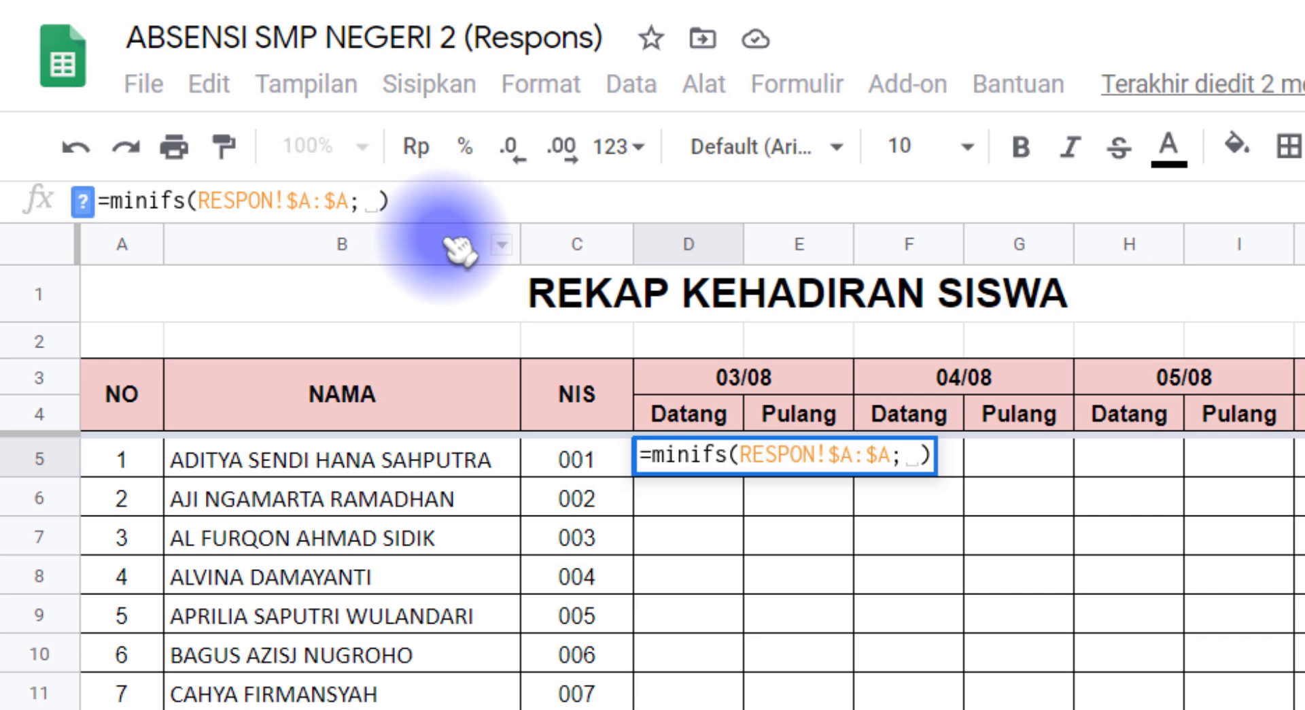
left_click(378, 201)
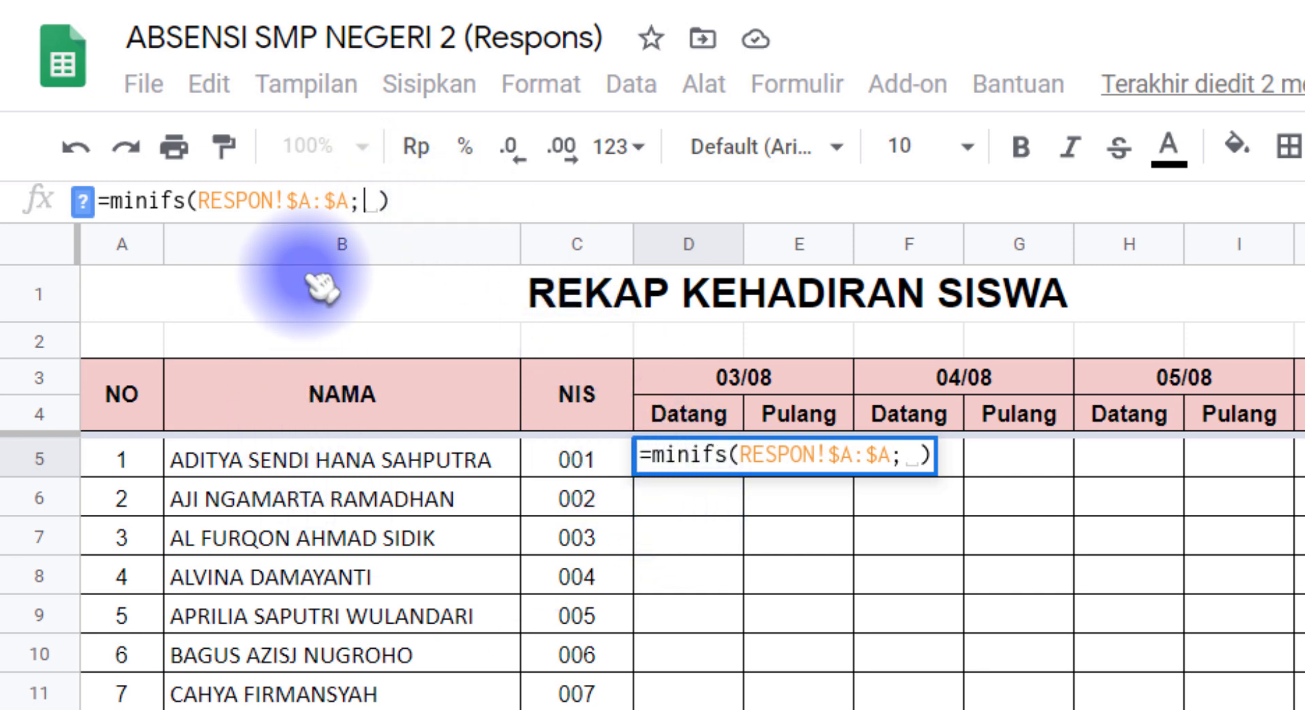
left_click(367, 201)
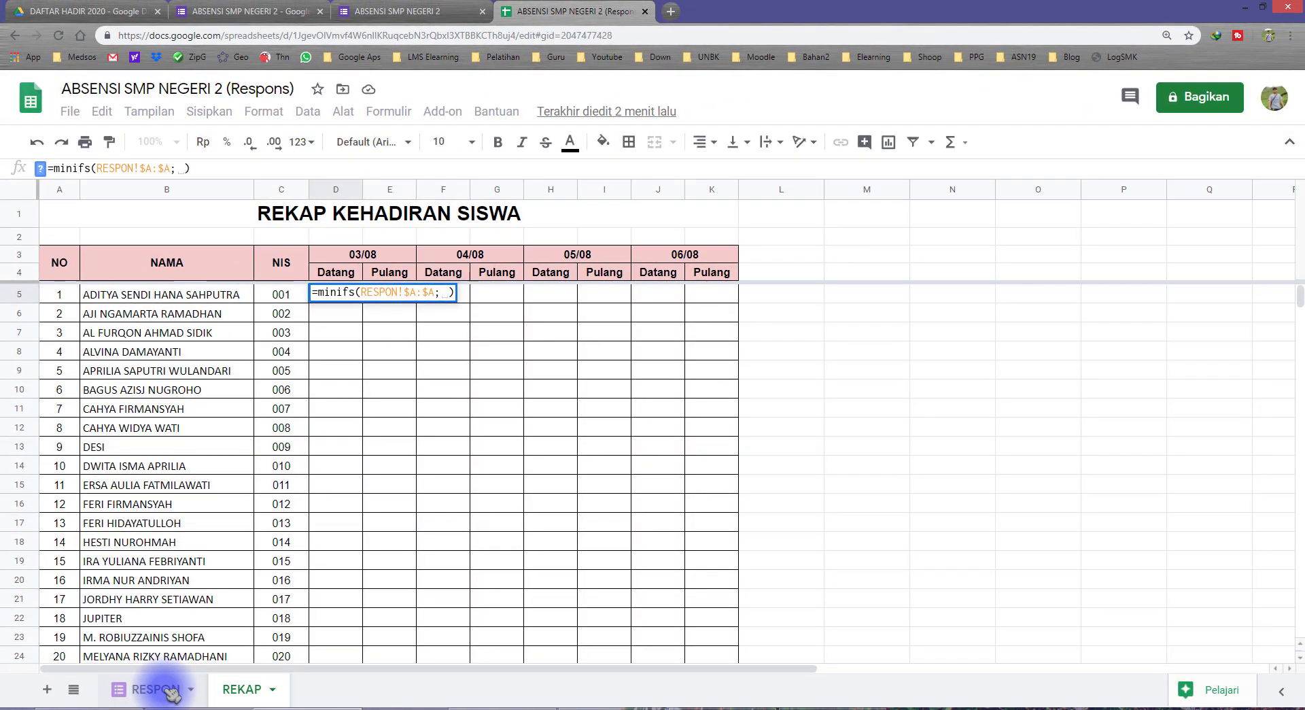
Add RESPON!$B:$B, the NIS column, as the MINIFS criteria range followed by a semicolon
left_click(155, 689)
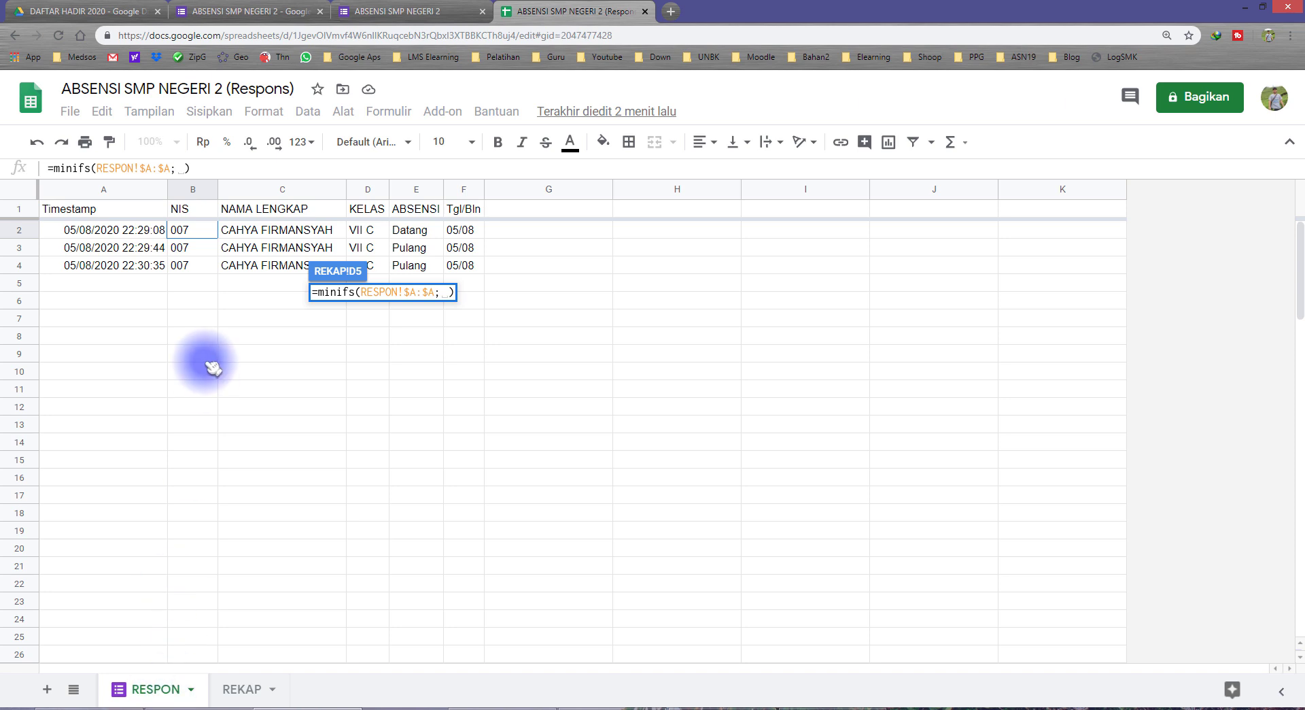
left_click(200, 192)
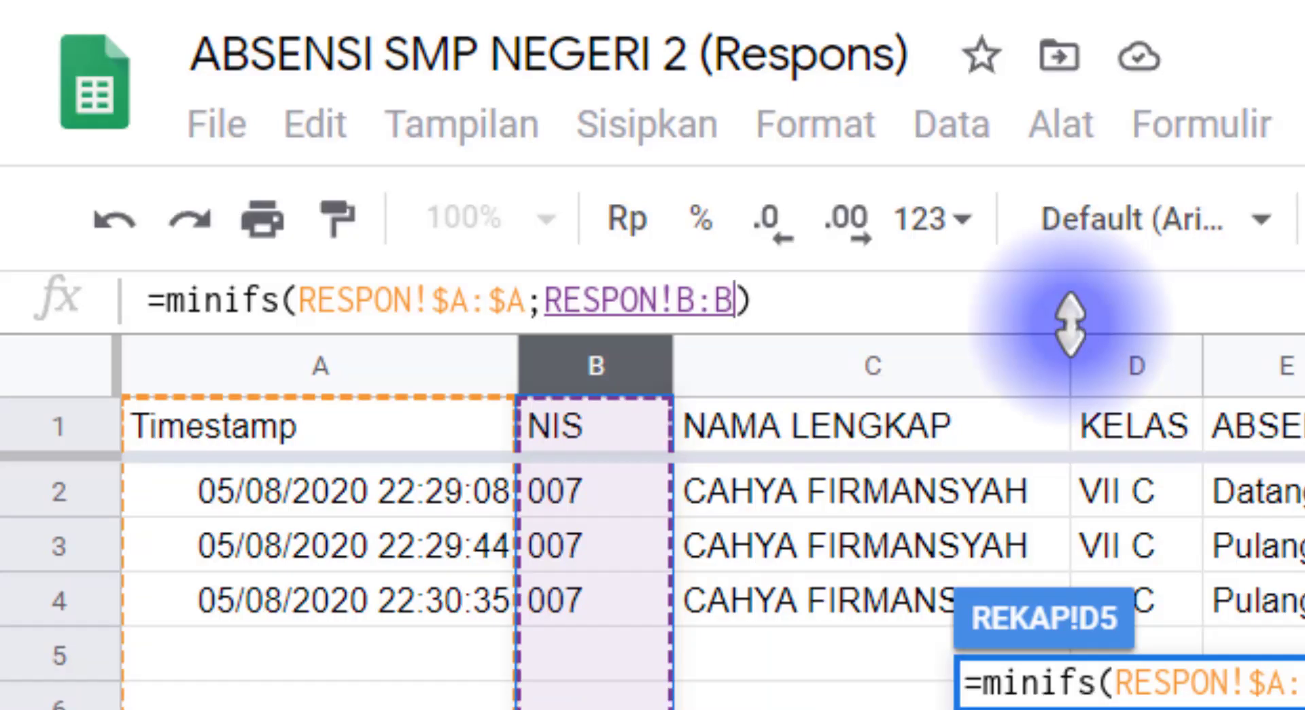
key("F4")
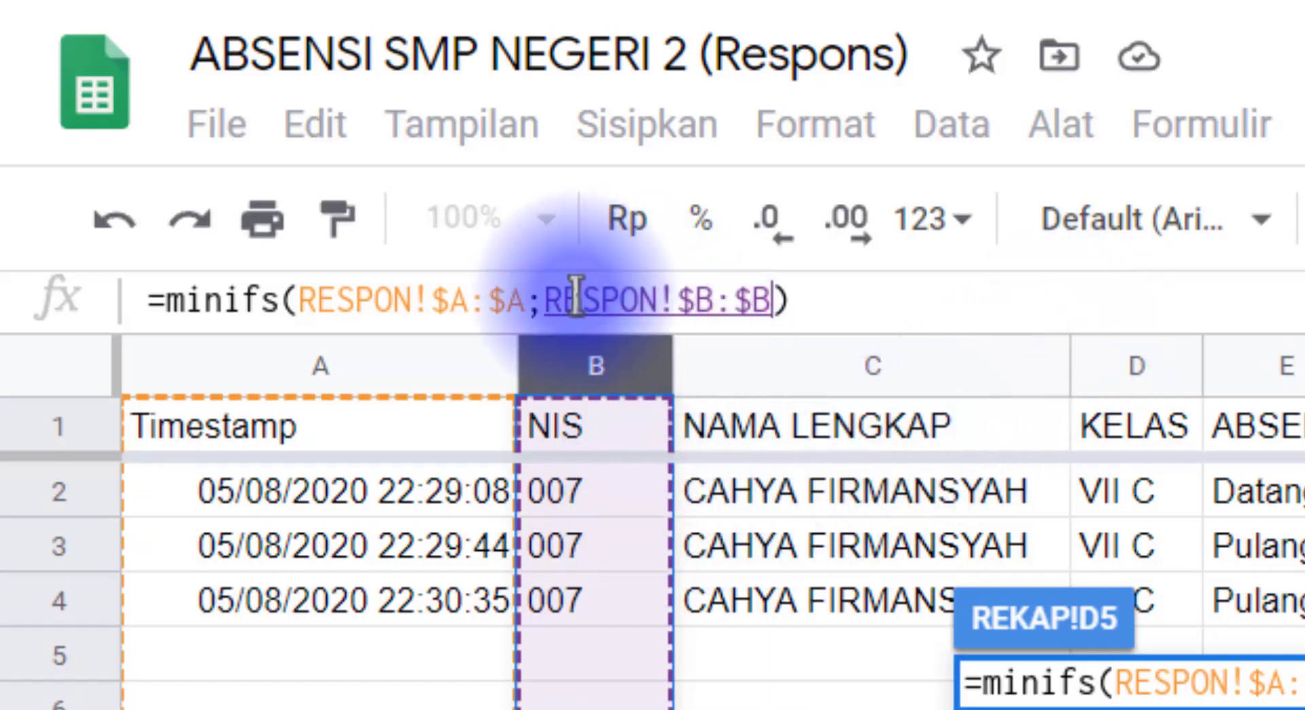
left_click_drag(544, 299, 774, 297)
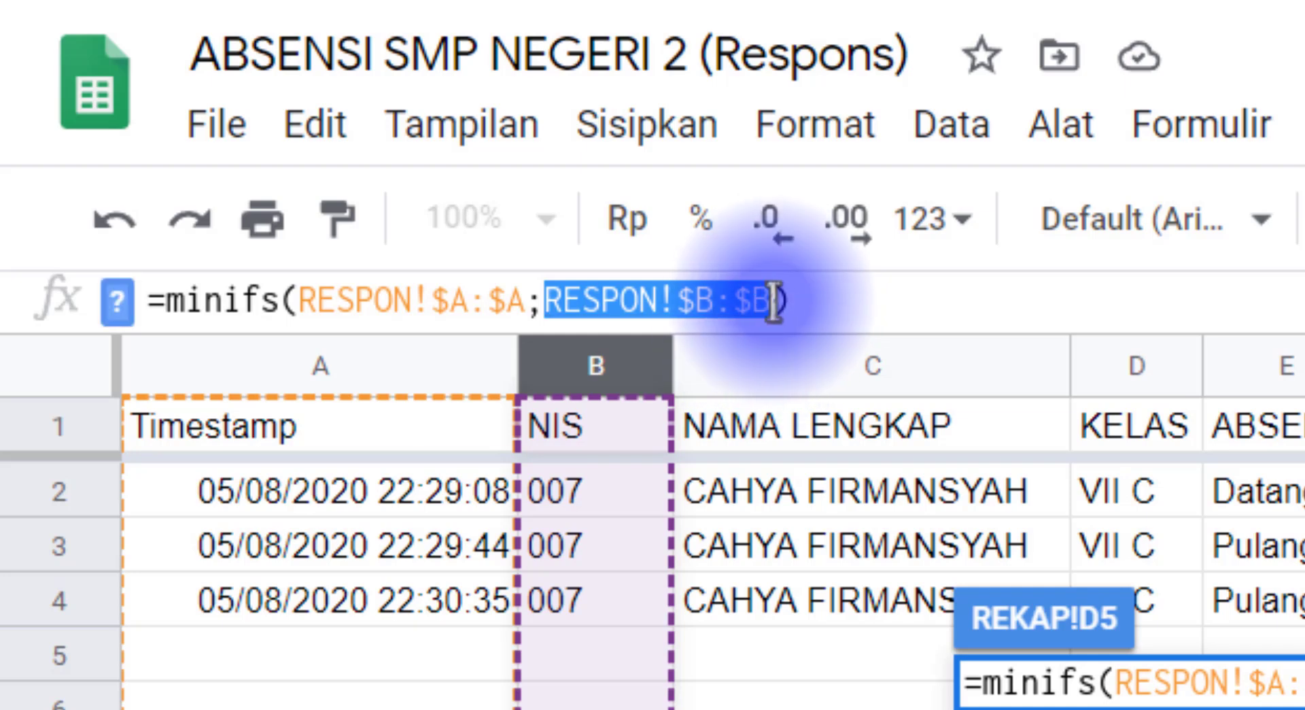
left_click(772, 300)
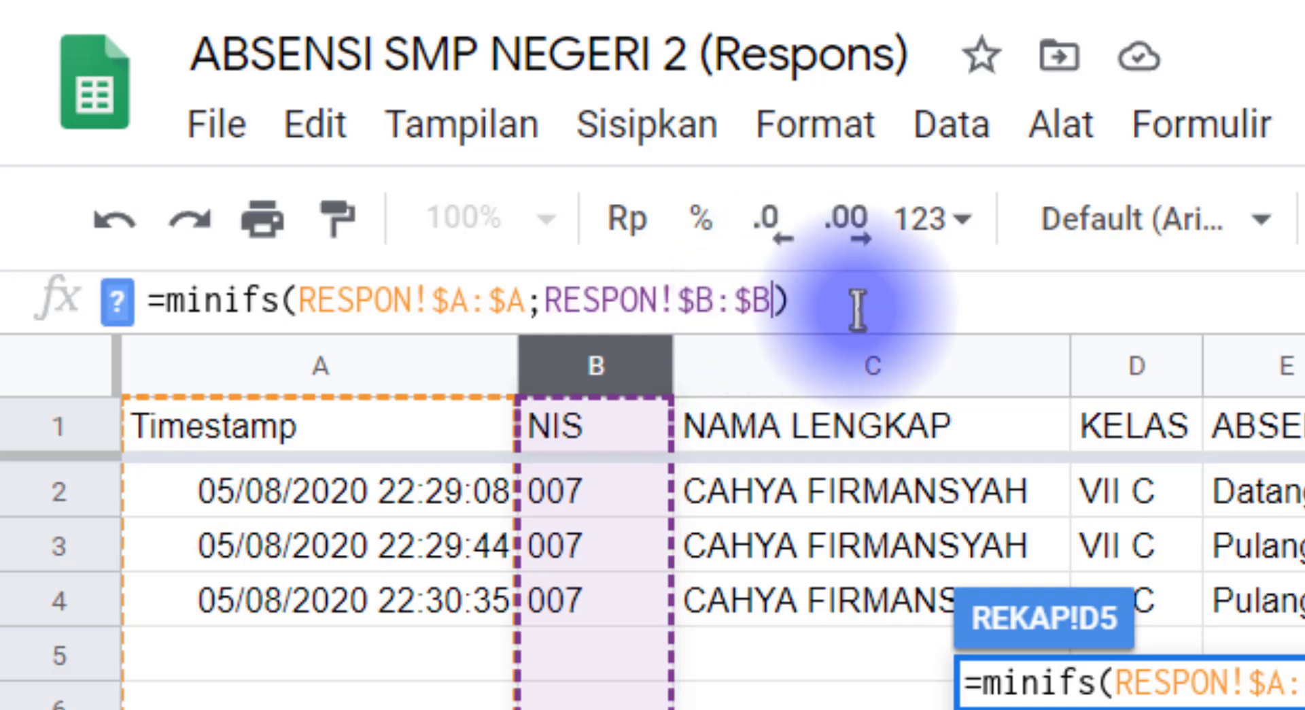
type(";")
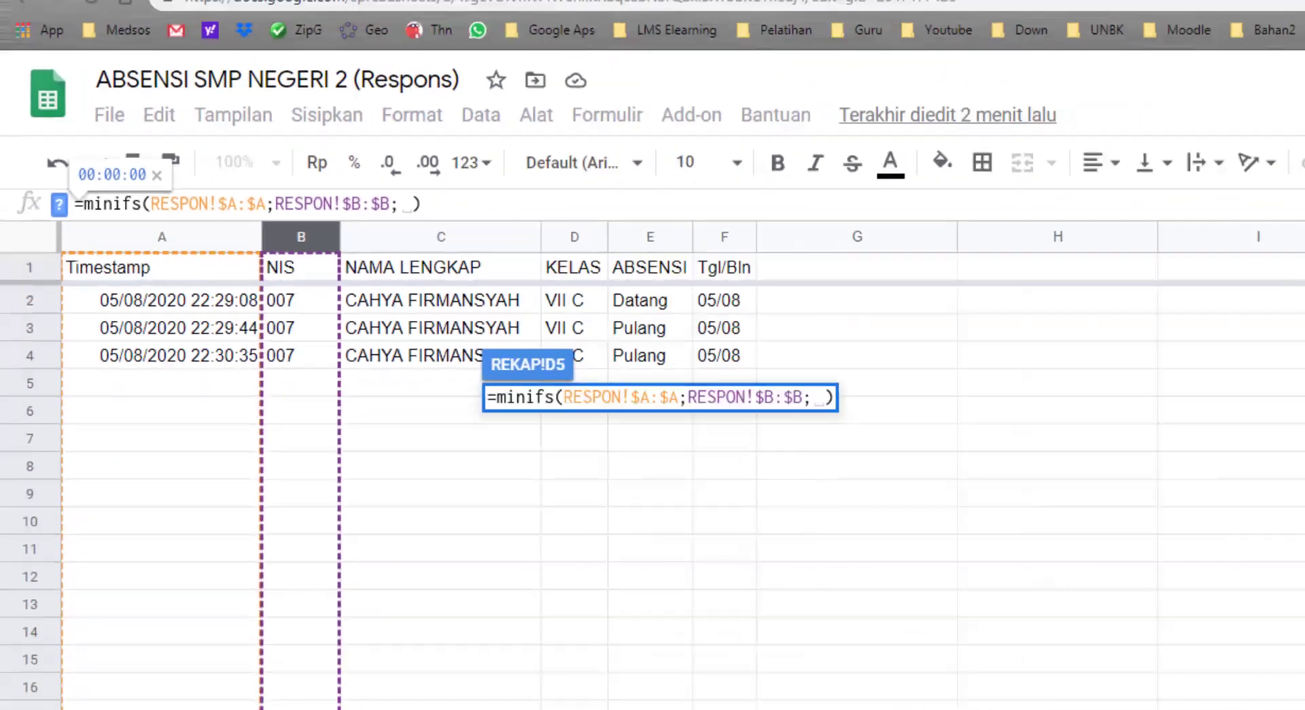
left_click(246, 690)
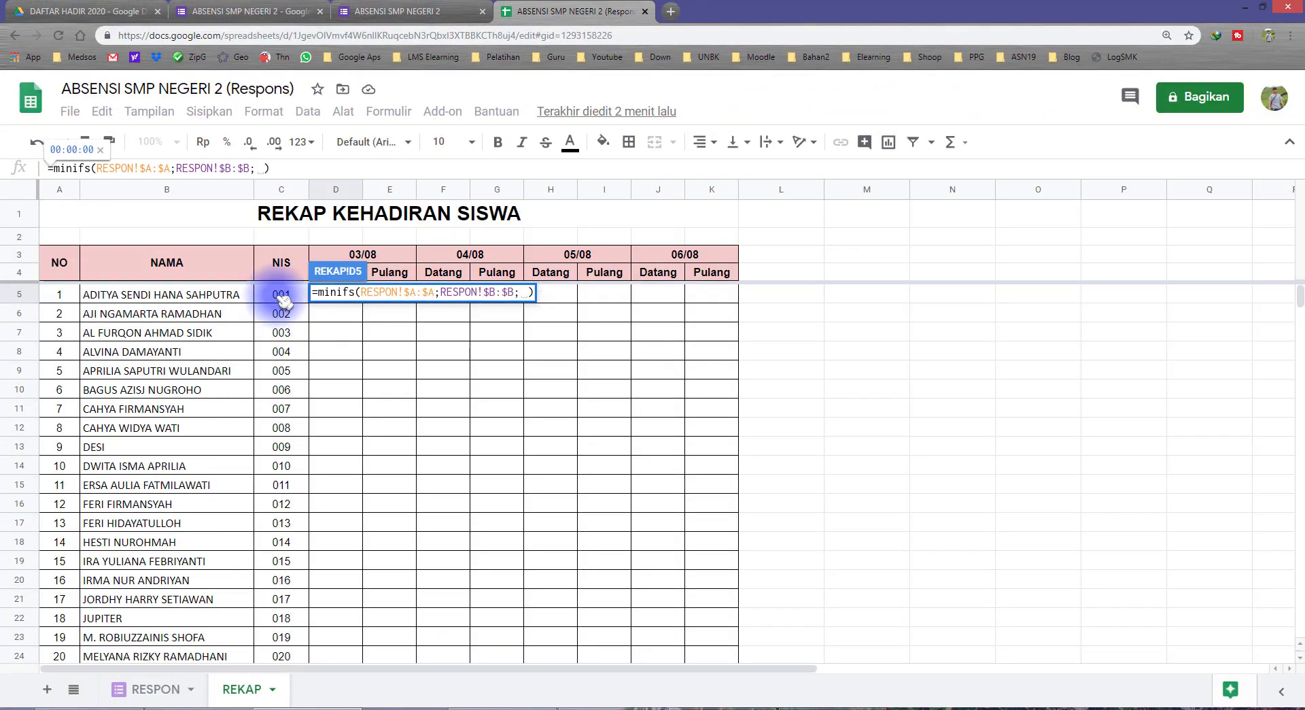
Use $C5 as the criterion and commit =minifs(RESPON!$A:$A;RESPON!$B:$B;$C5), showing 00:00:00
left_click(282, 299)
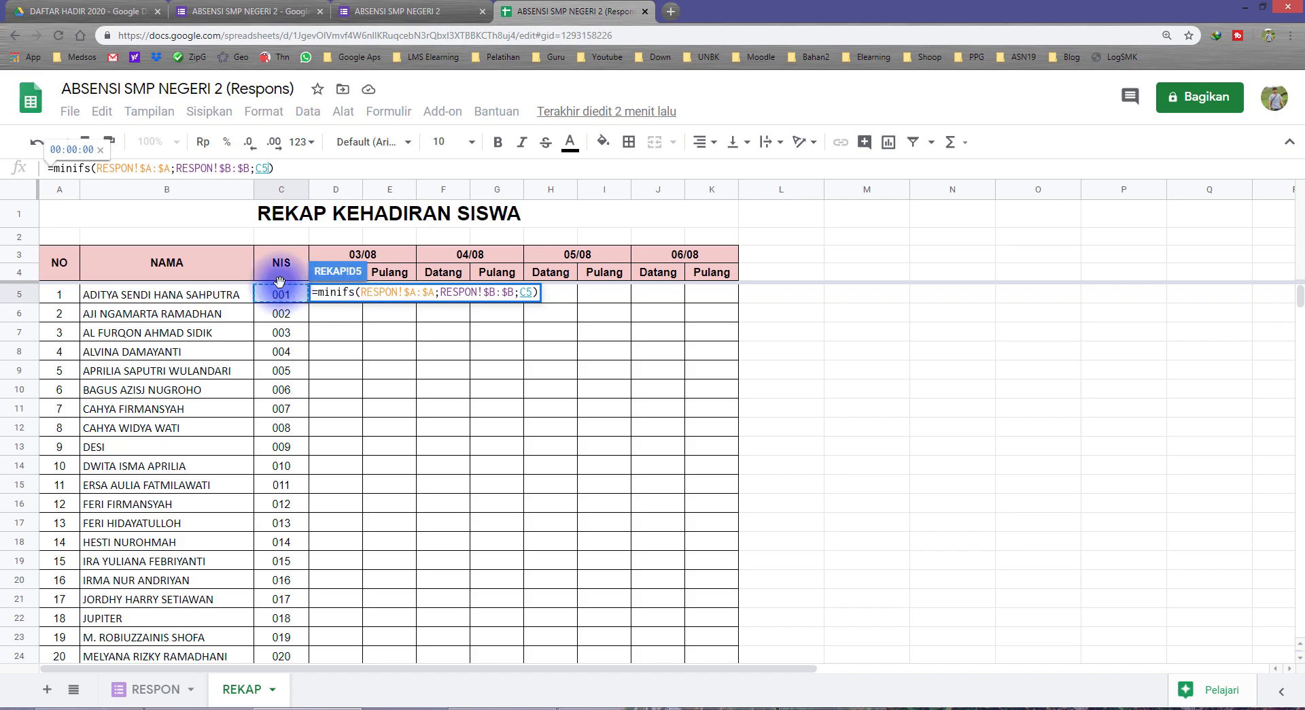
left_click(267, 168)
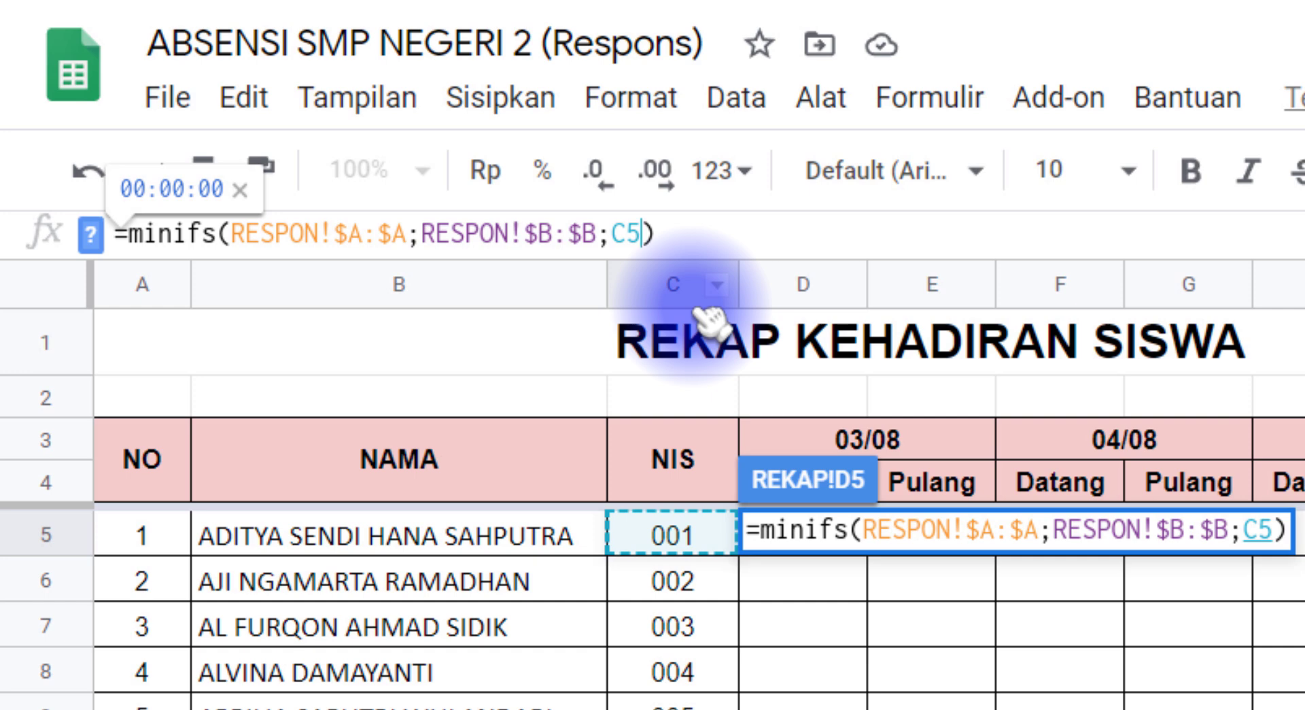
key("F4")
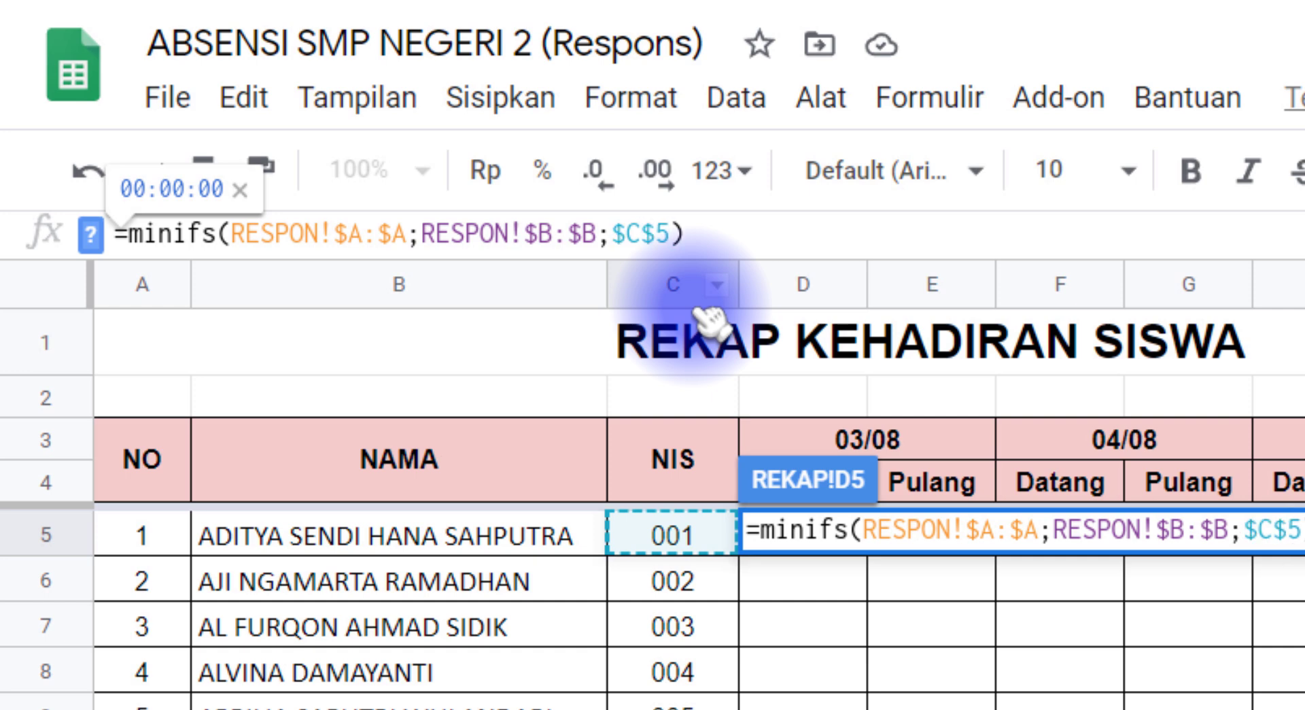
key("F4")
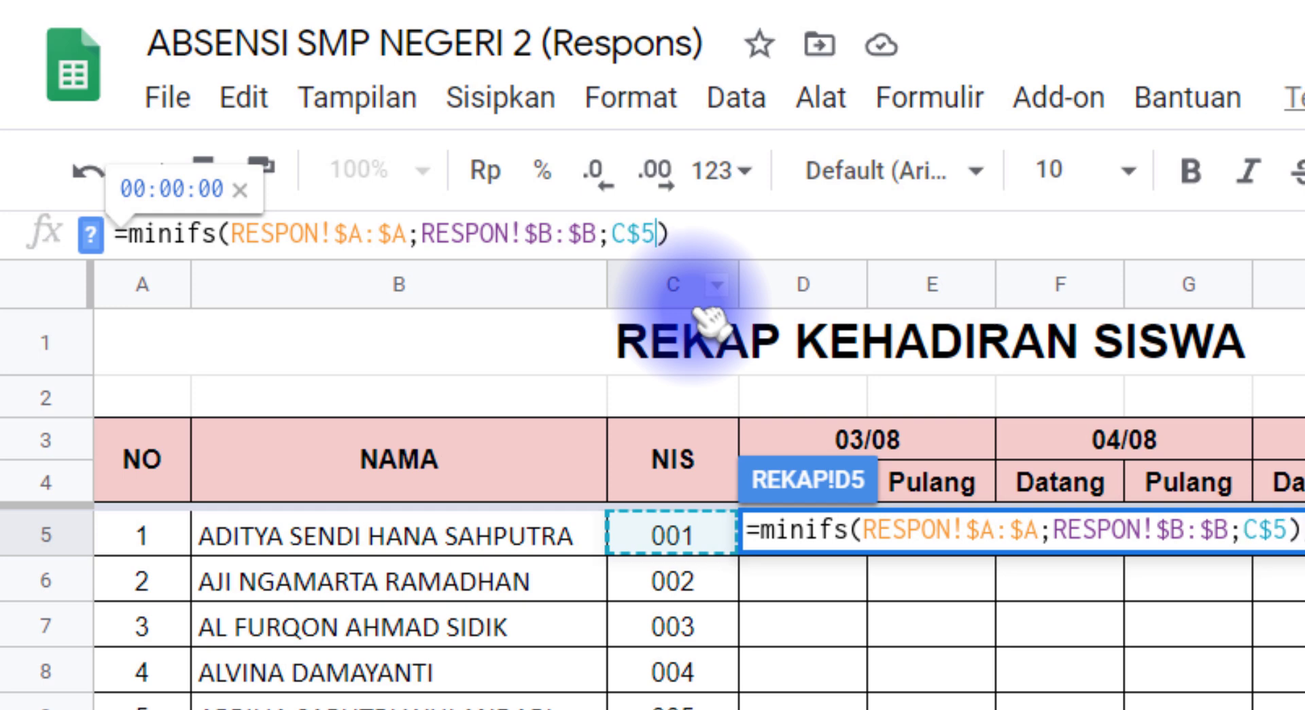
key("F4")
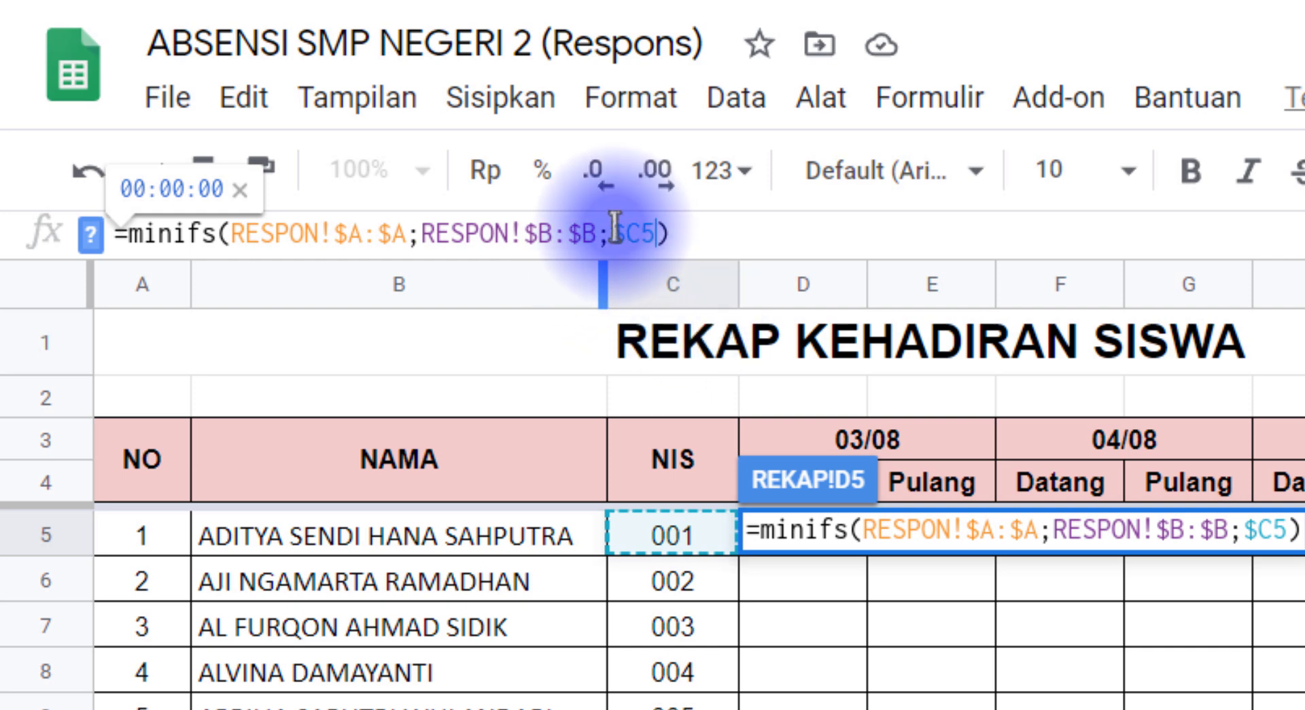
left_click_drag(607, 233, 623, 233)
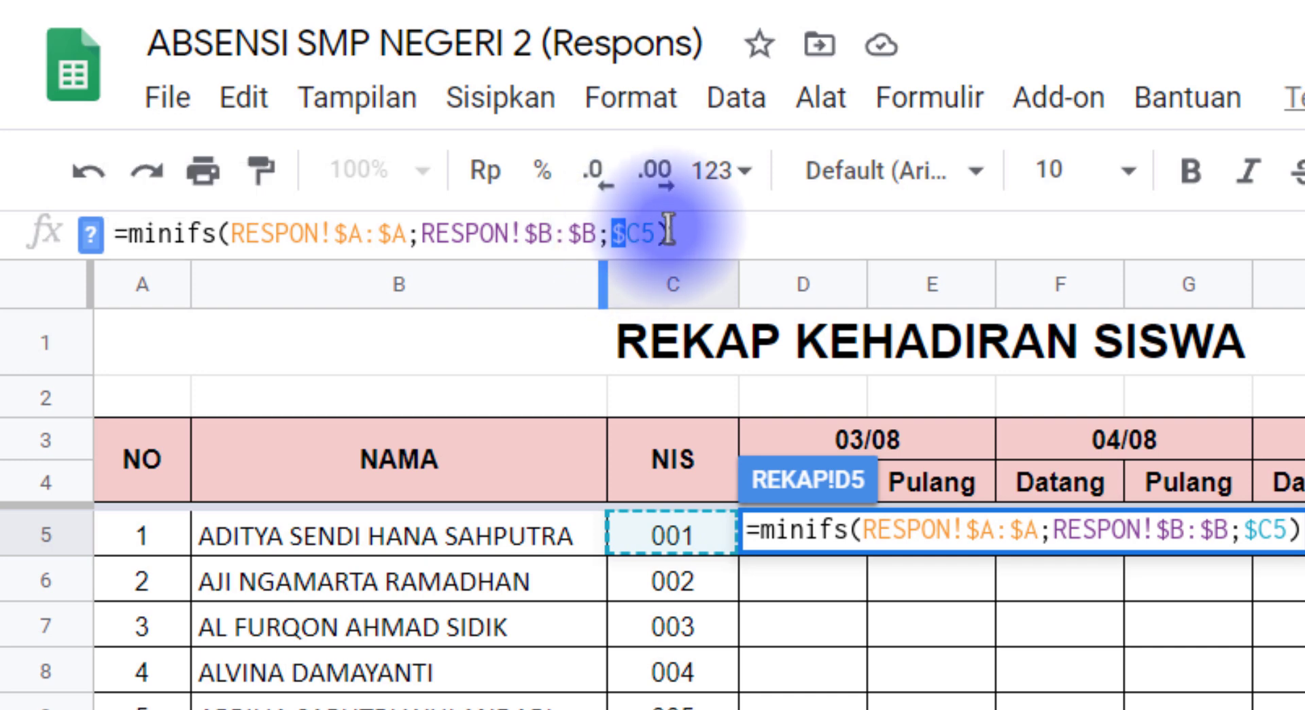
left_click(626, 232)
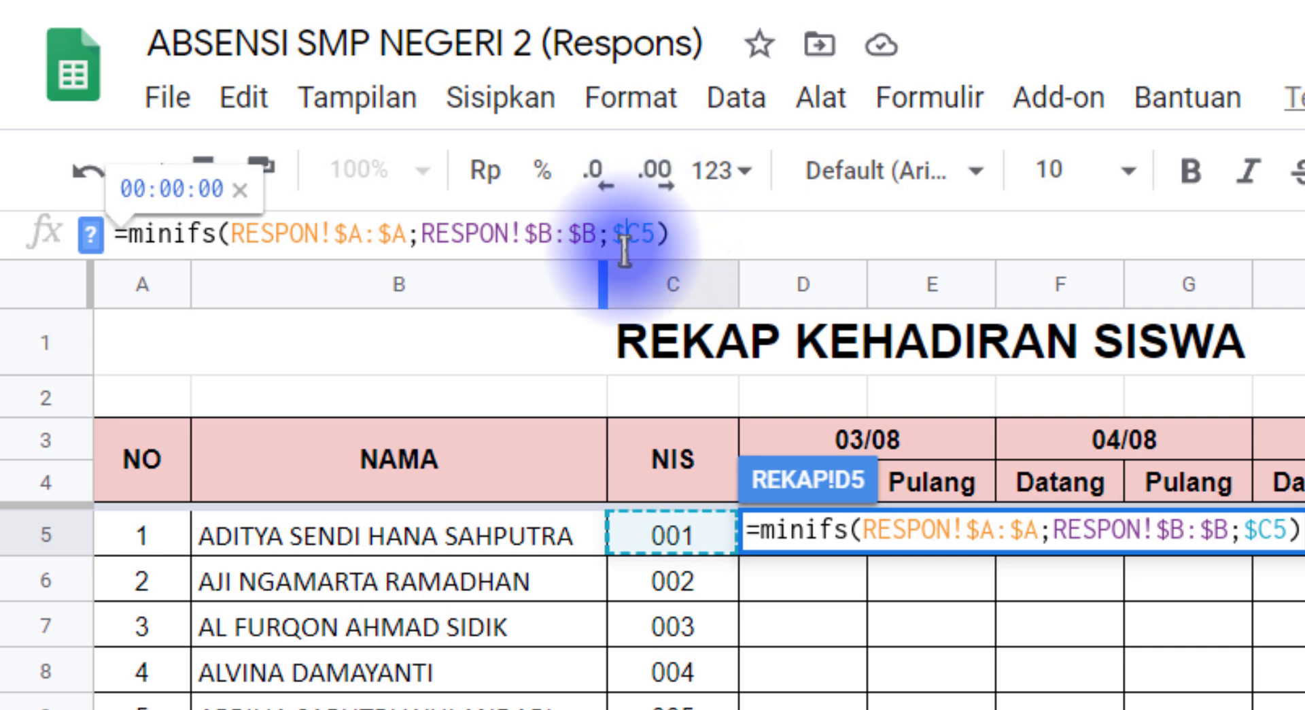
left_click(655, 233)
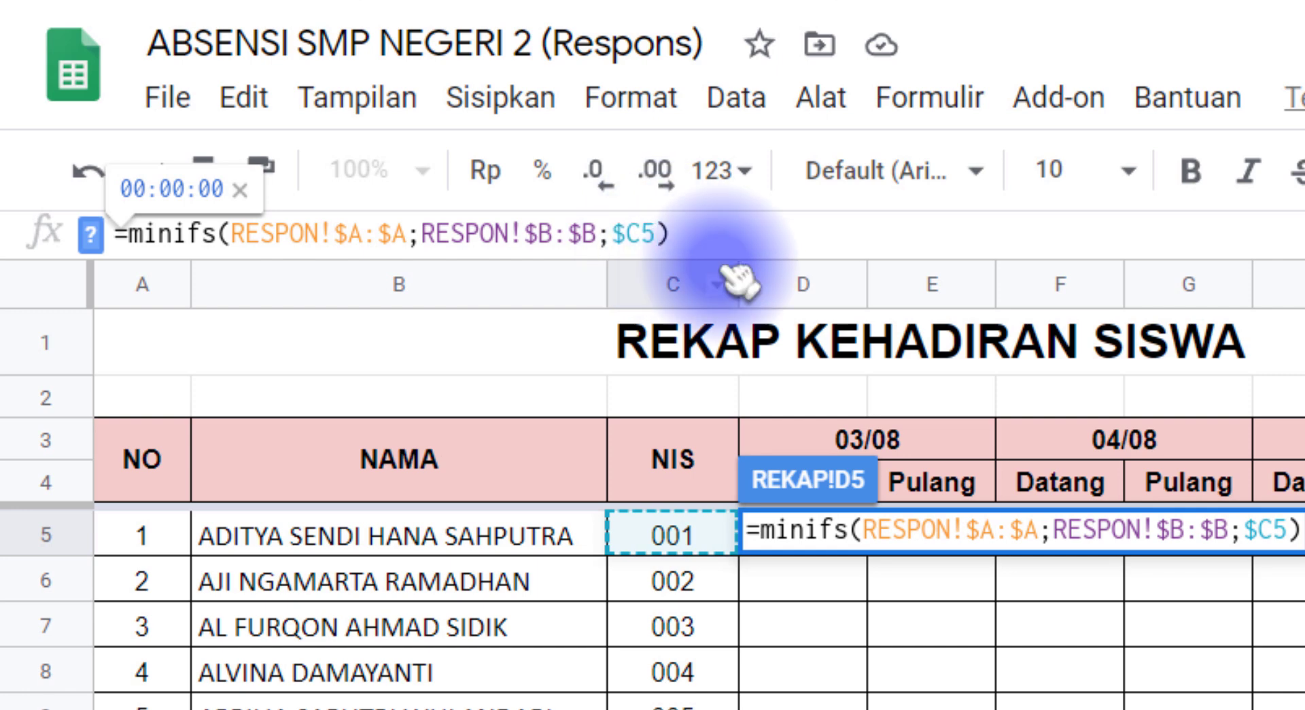
key("Return")
left_click(818, 542)
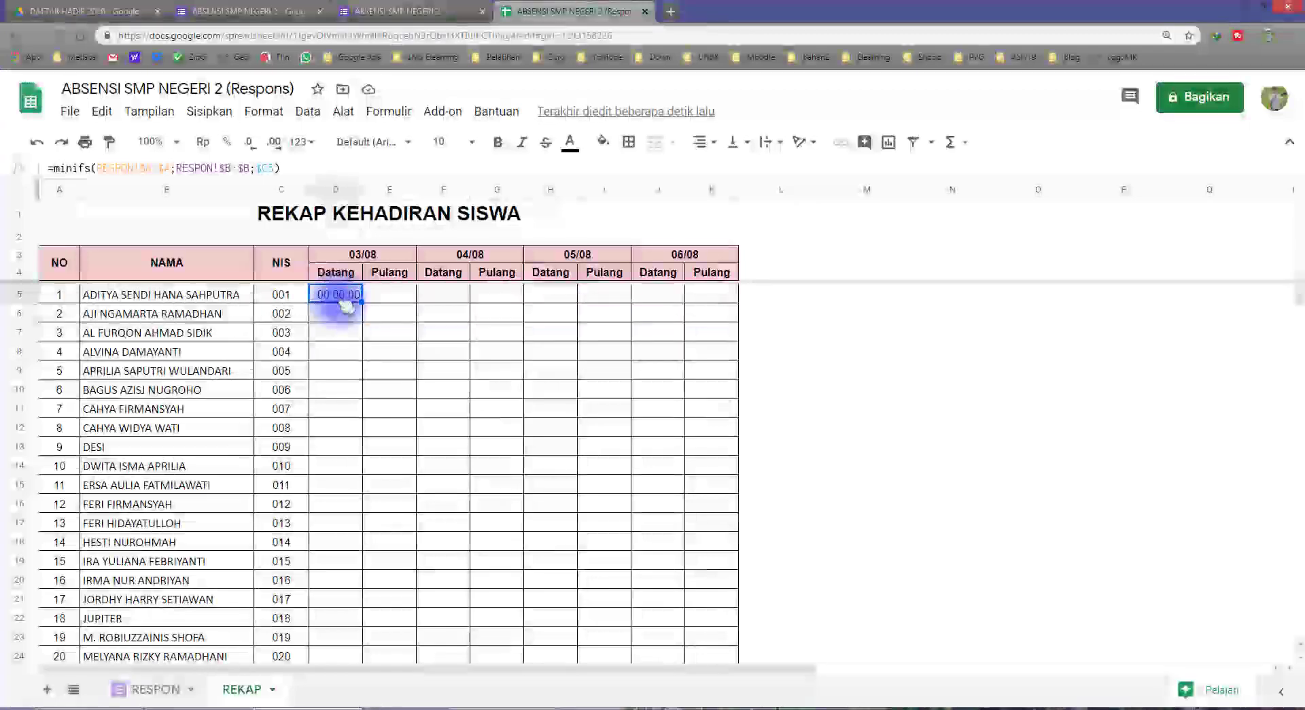
Compare REKAP's NIS in C5 with the three NIS entries submitted on RESPON
left_click(289, 294)
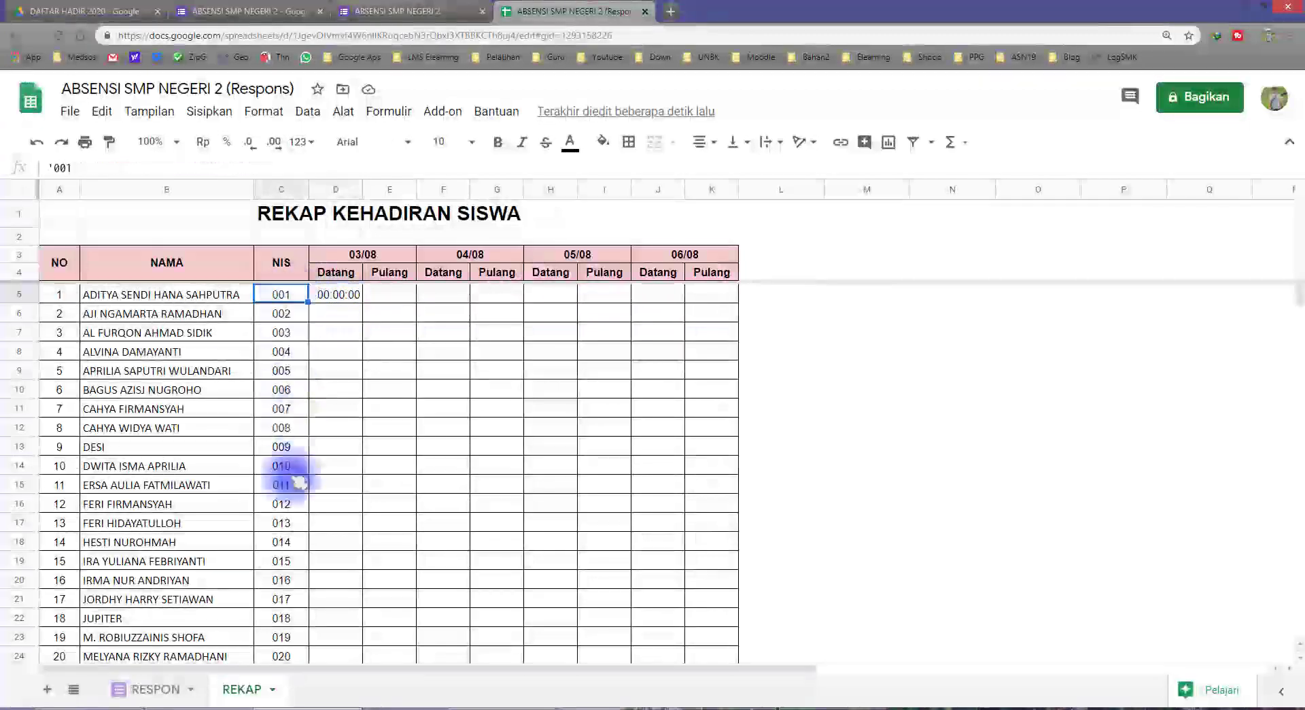
left_click(139, 689)
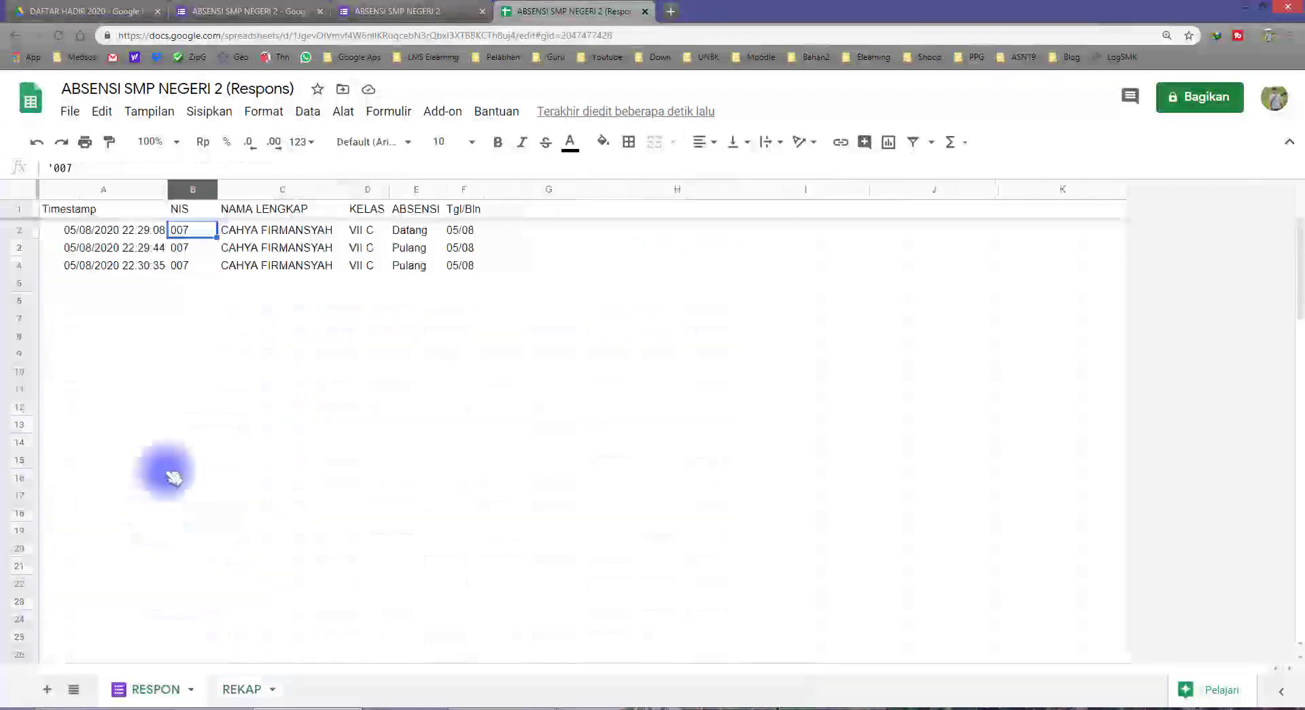
left_click_drag(185, 233, 181, 264)
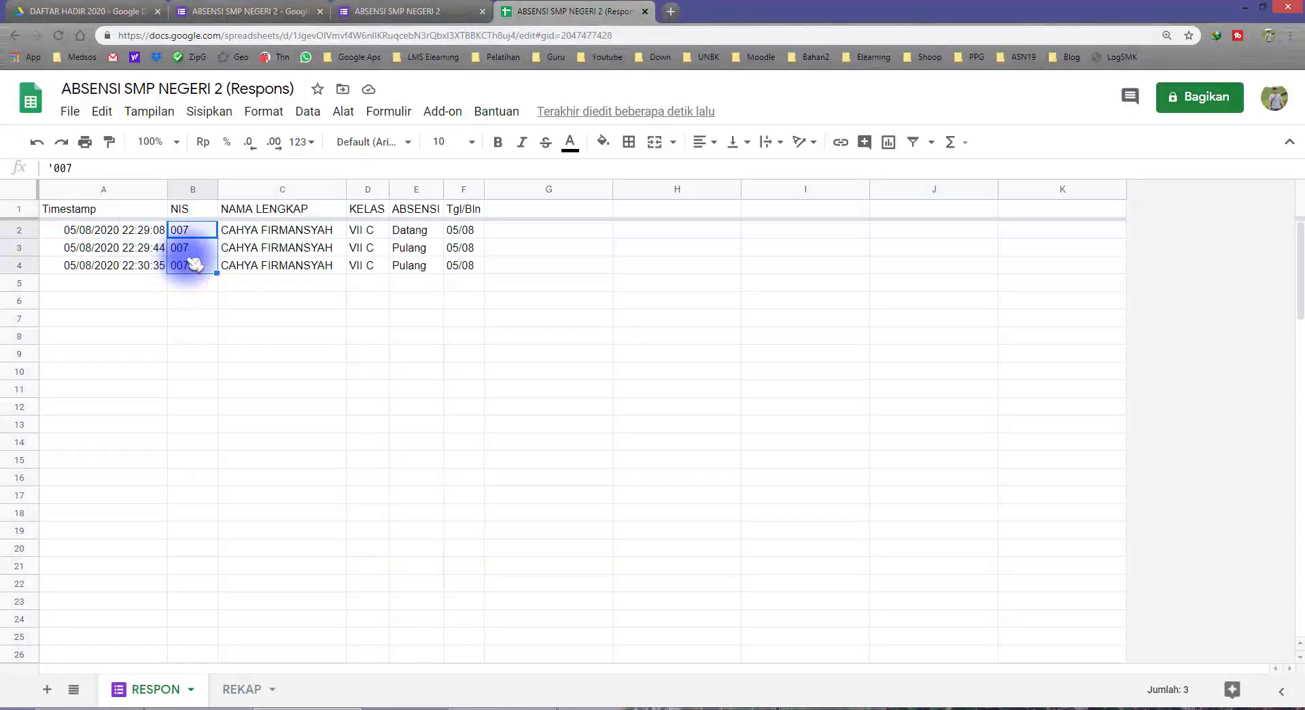
left_click(241, 688)
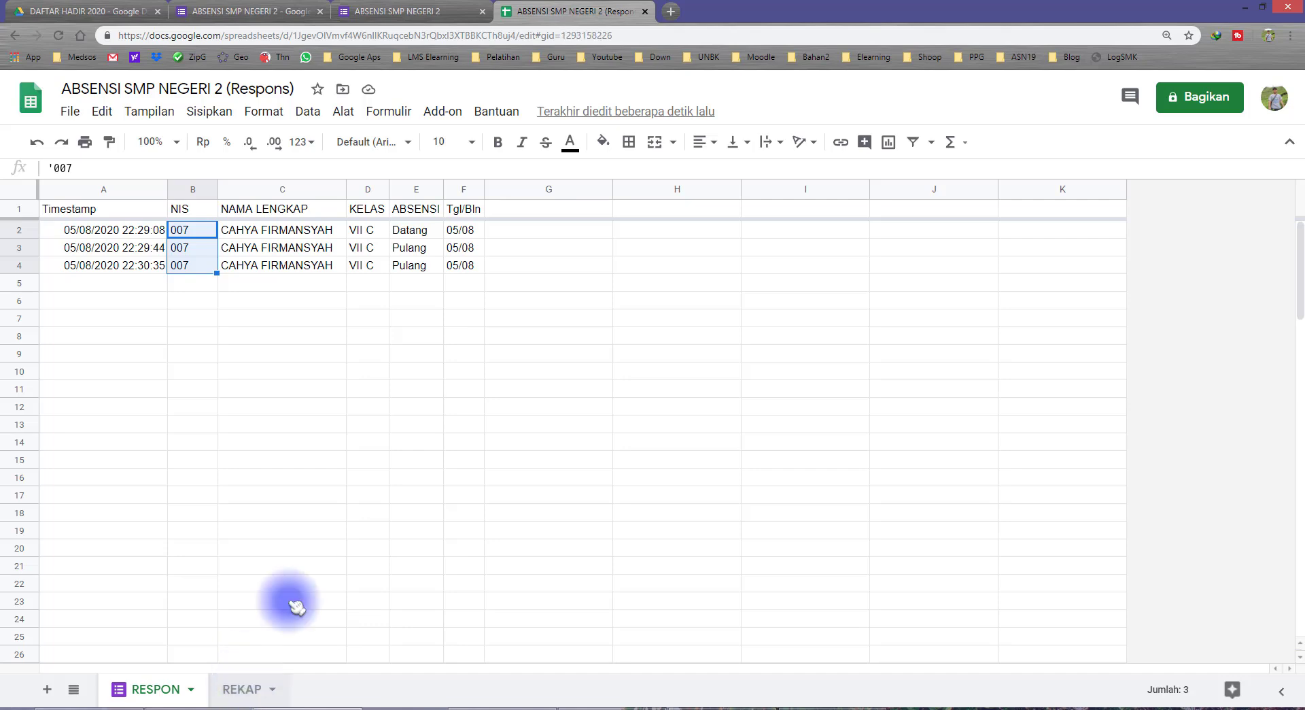
Paste only D5's formula down to D24 and confirm D11 (NIS 007) shows 44048,936
left_click(342, 299)
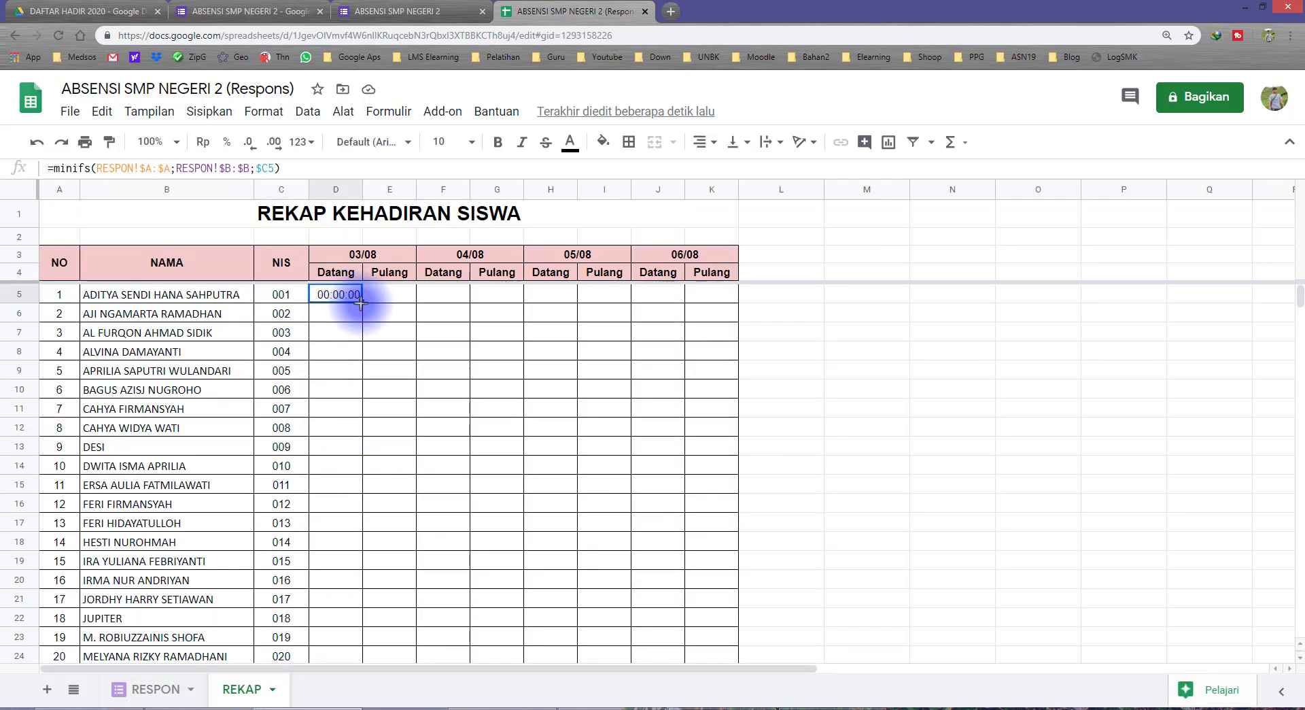
scroll(379, 465, "down", 1)
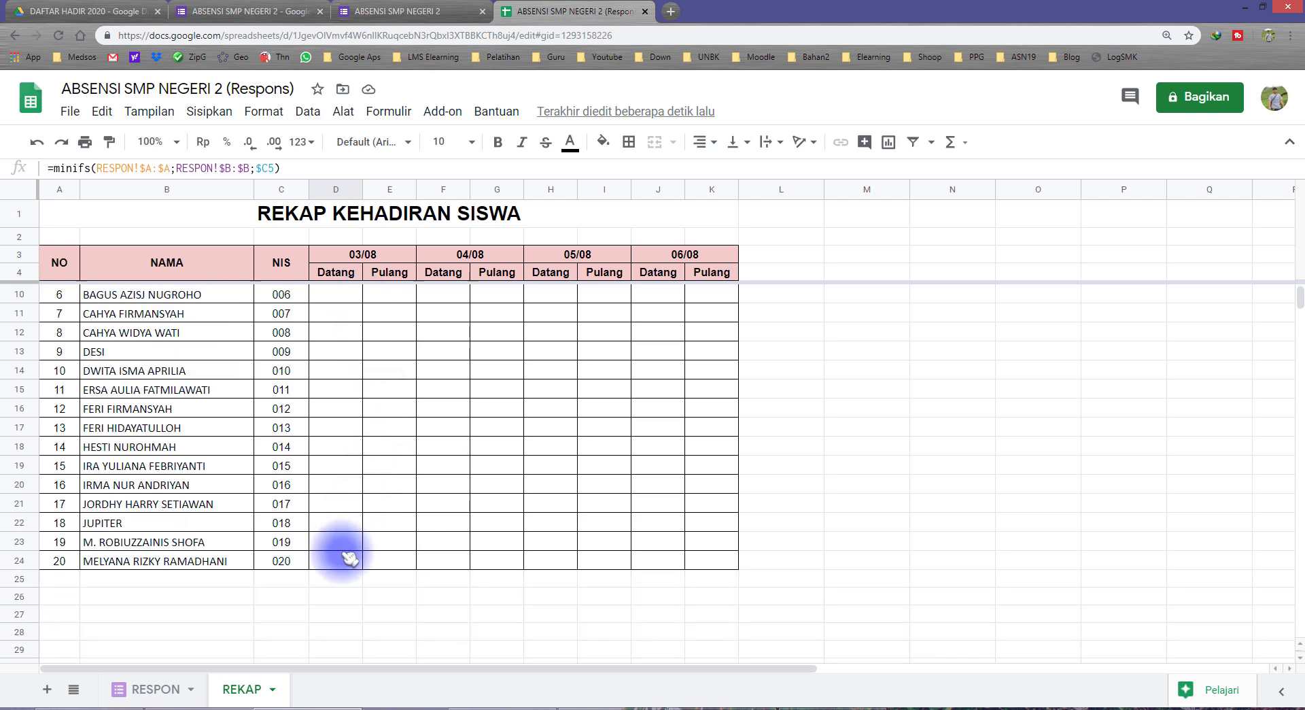
left_click_drag(350, 558, 350, 558)
scroll(349, 408, "up", 2)
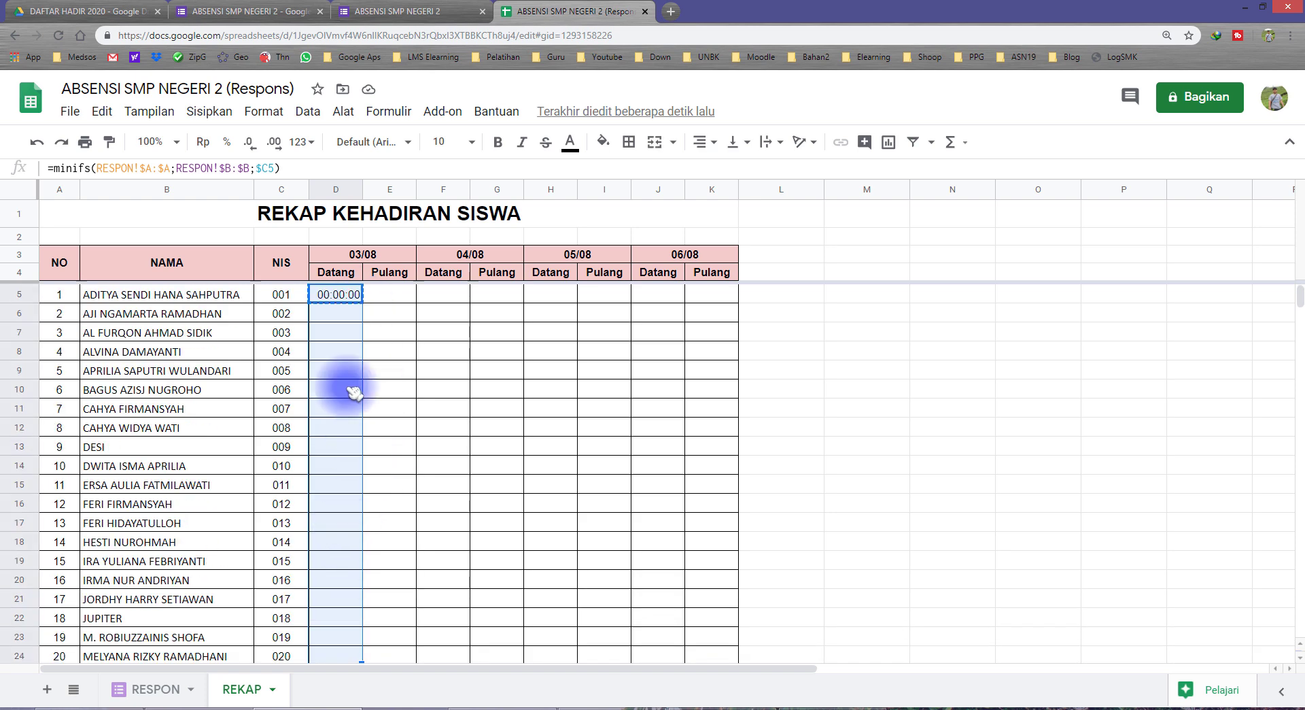
right_click(357, 400)
mouse_move(449, 219)
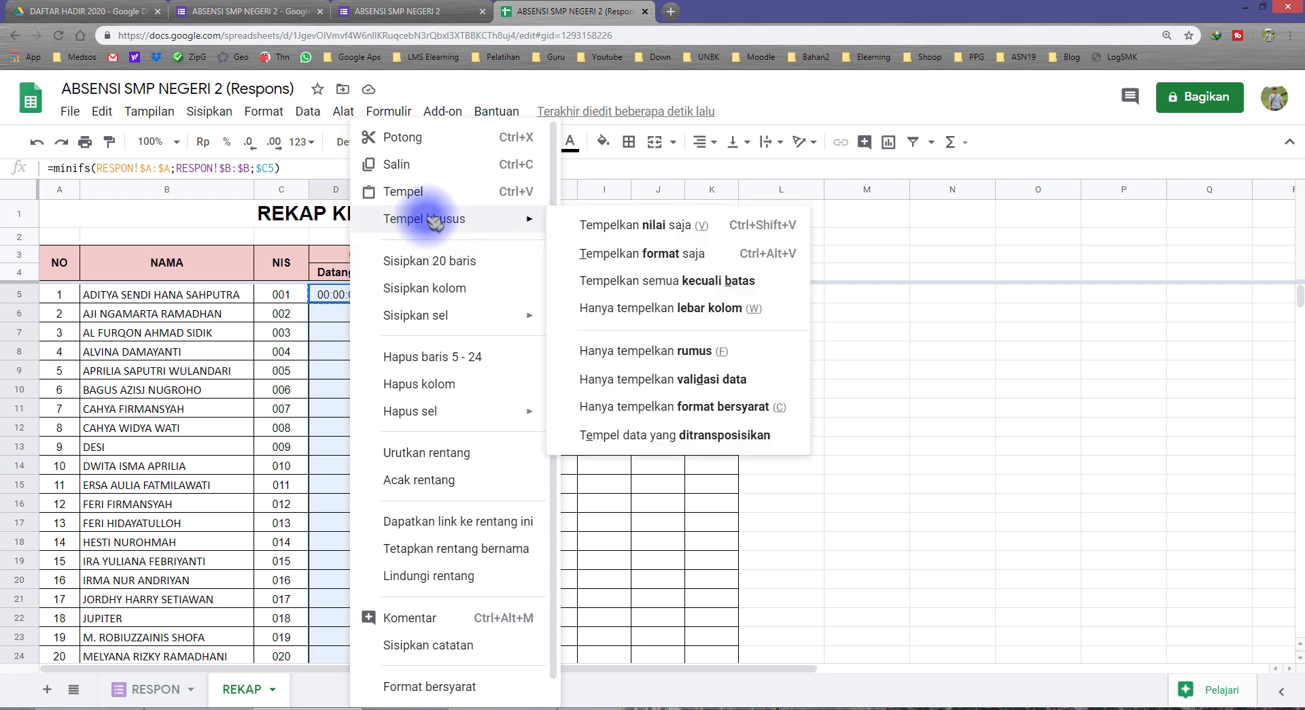
left_click(707, 350)
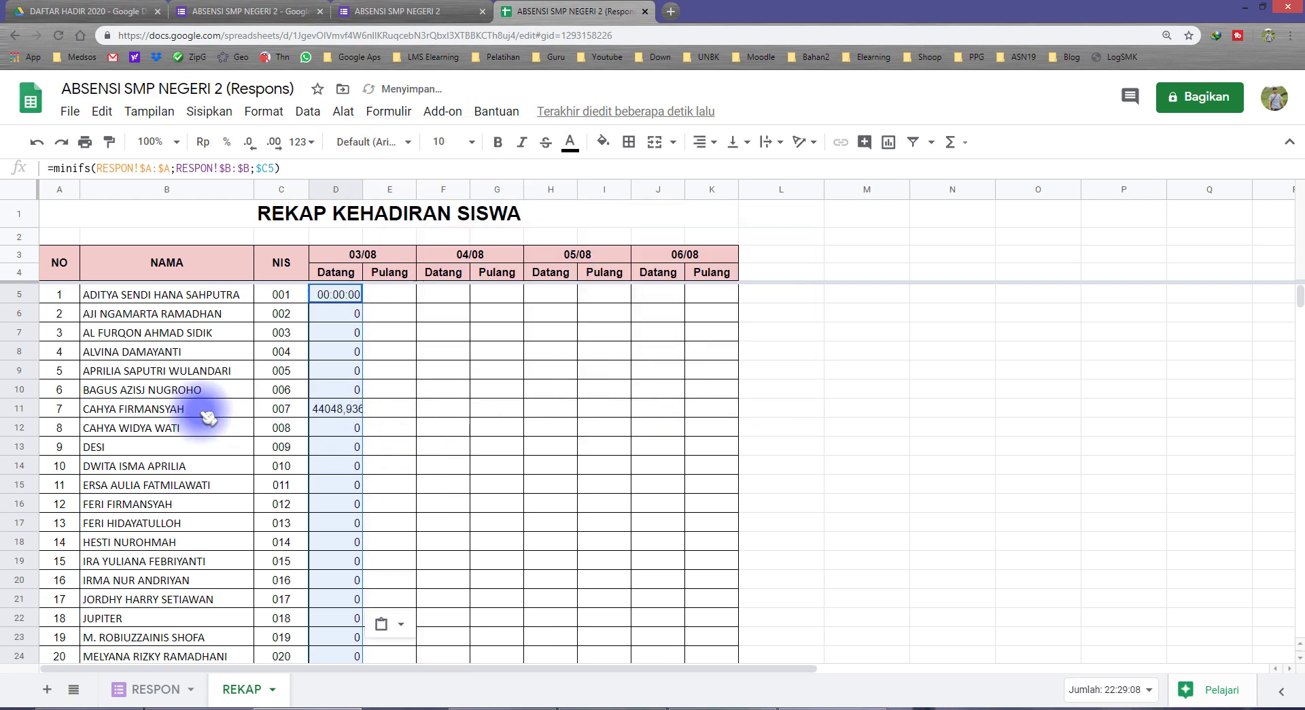
left_click(281, 408)
left_click(344, 413)
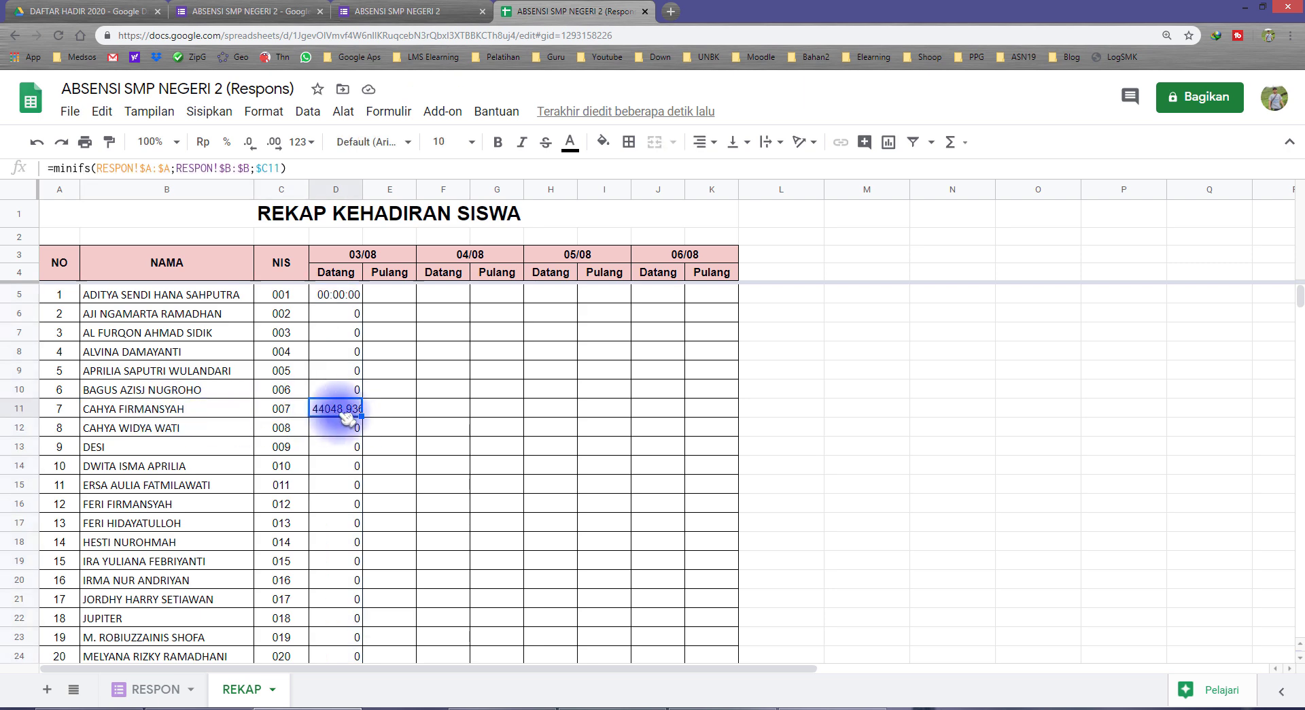
left_click(335, 294)
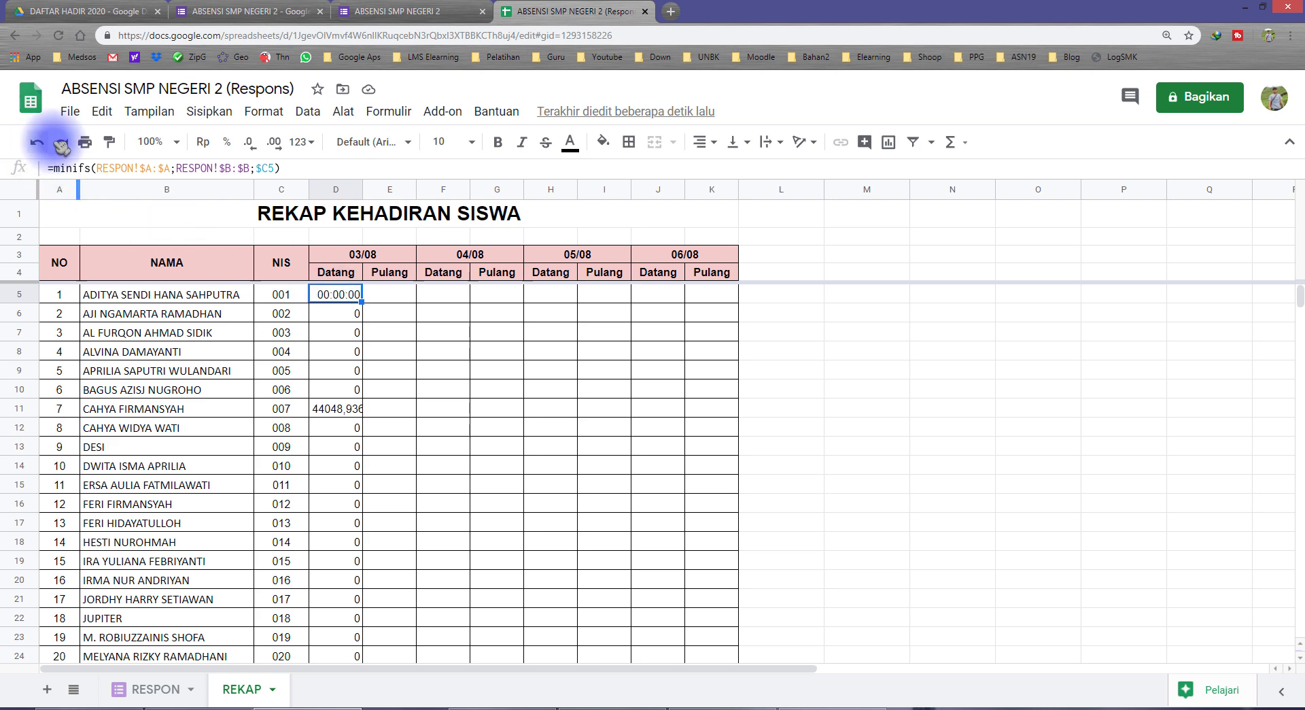
left_click(111, 143)
mouse_move(336, 312)
left_mouse_down()
mouse_move(335, 675)
mouse_move(329, 416)
mouse_move(340, 460)
left_mouse_up()
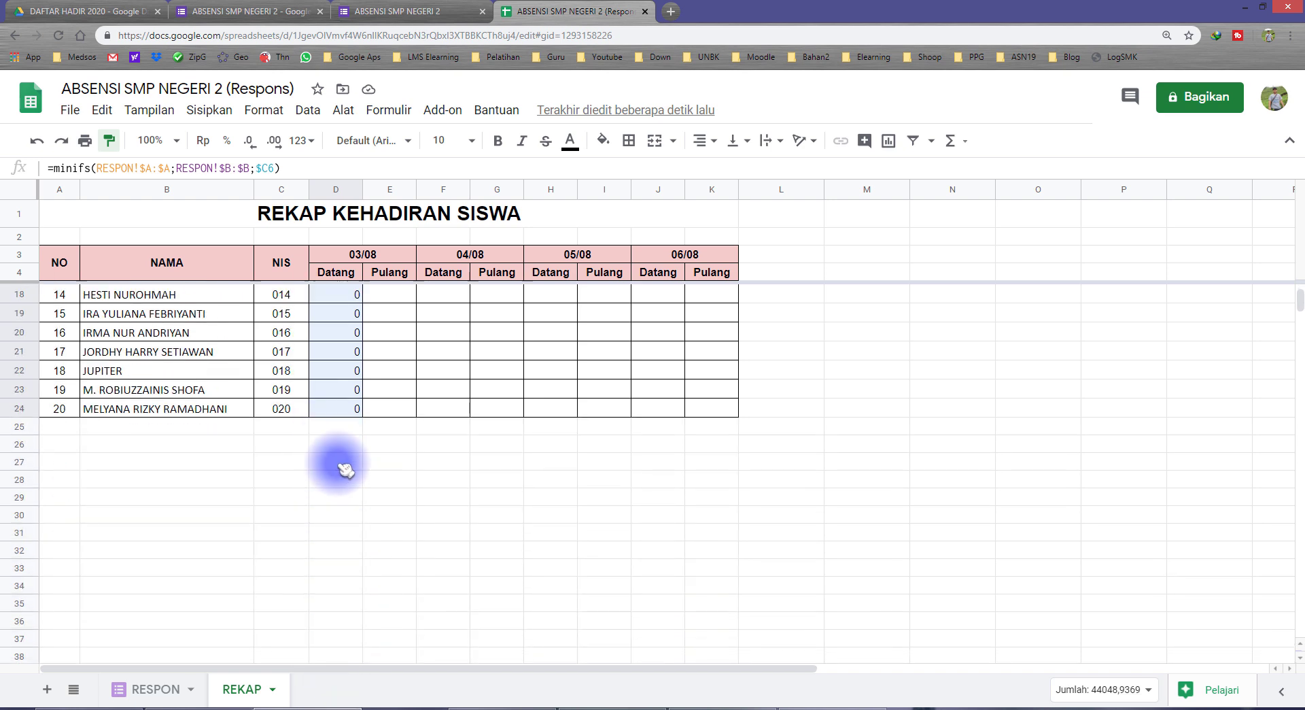
scroll(350, 485, "up", 1)
left_click(339, 409)
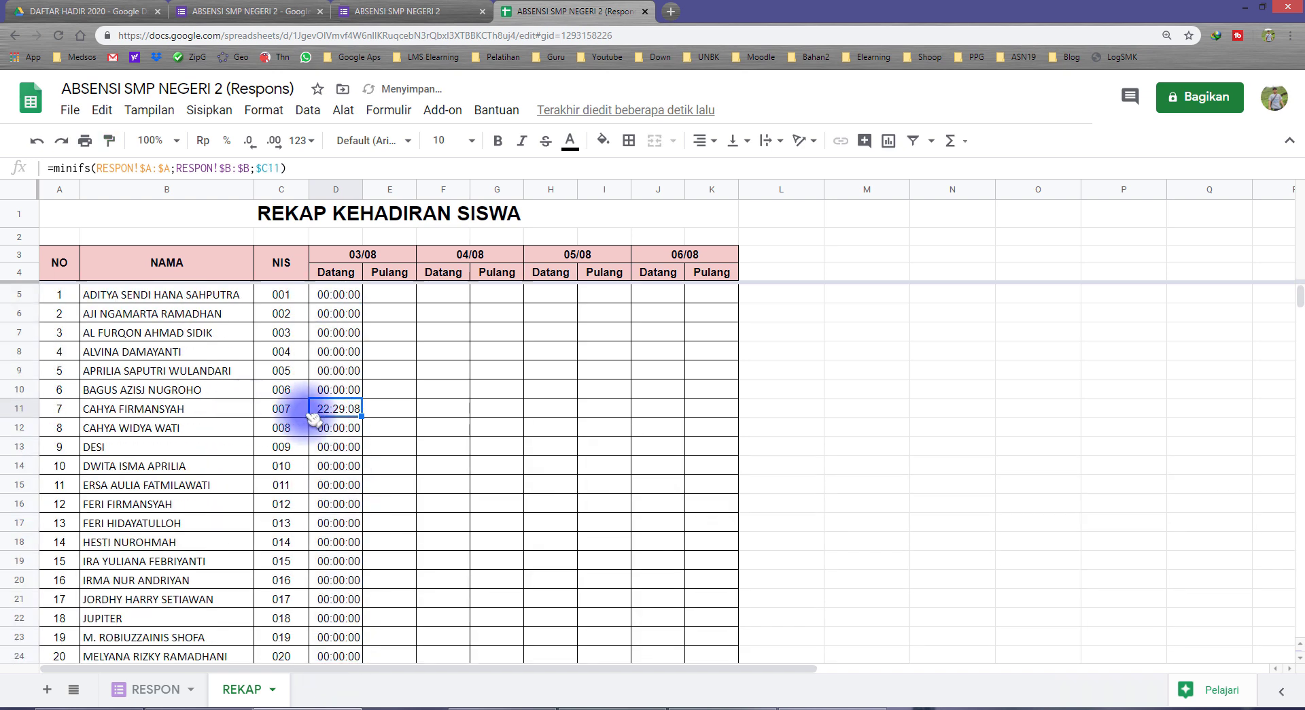
left_click(287, 409)
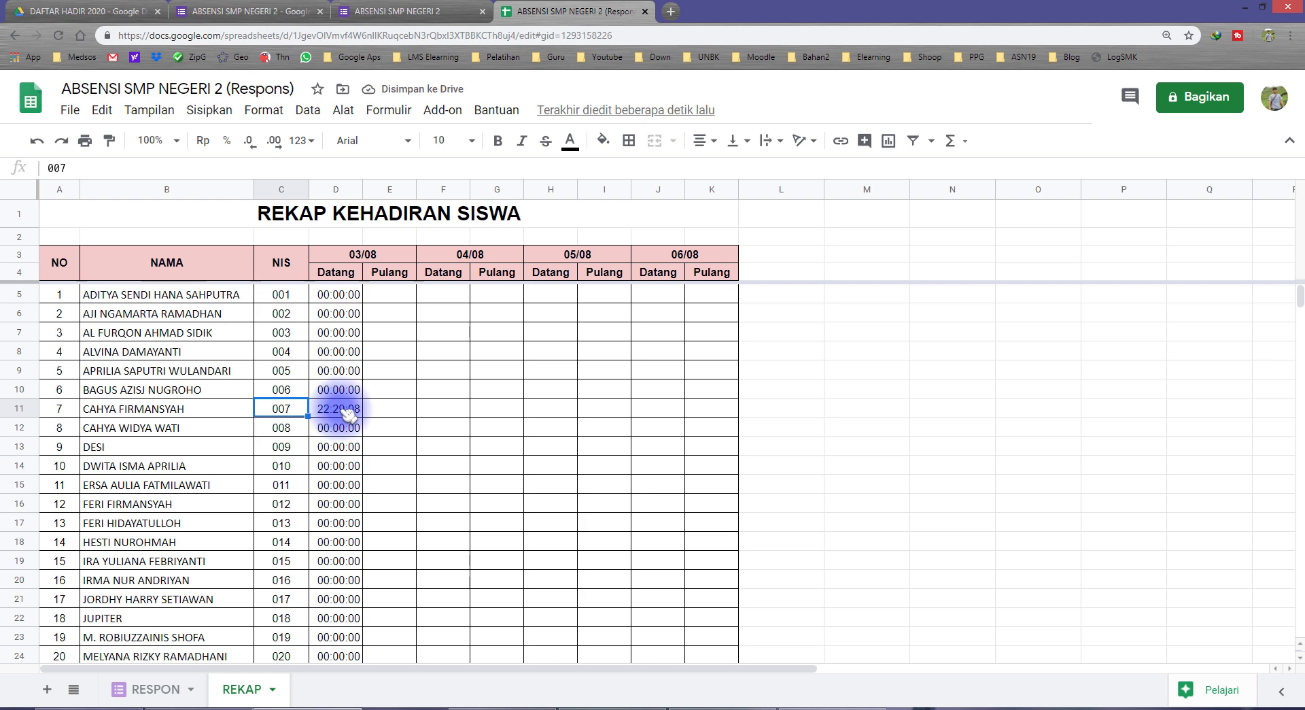
left_click(339, 409)
left_click(290, 410)
left_click(335, 410)
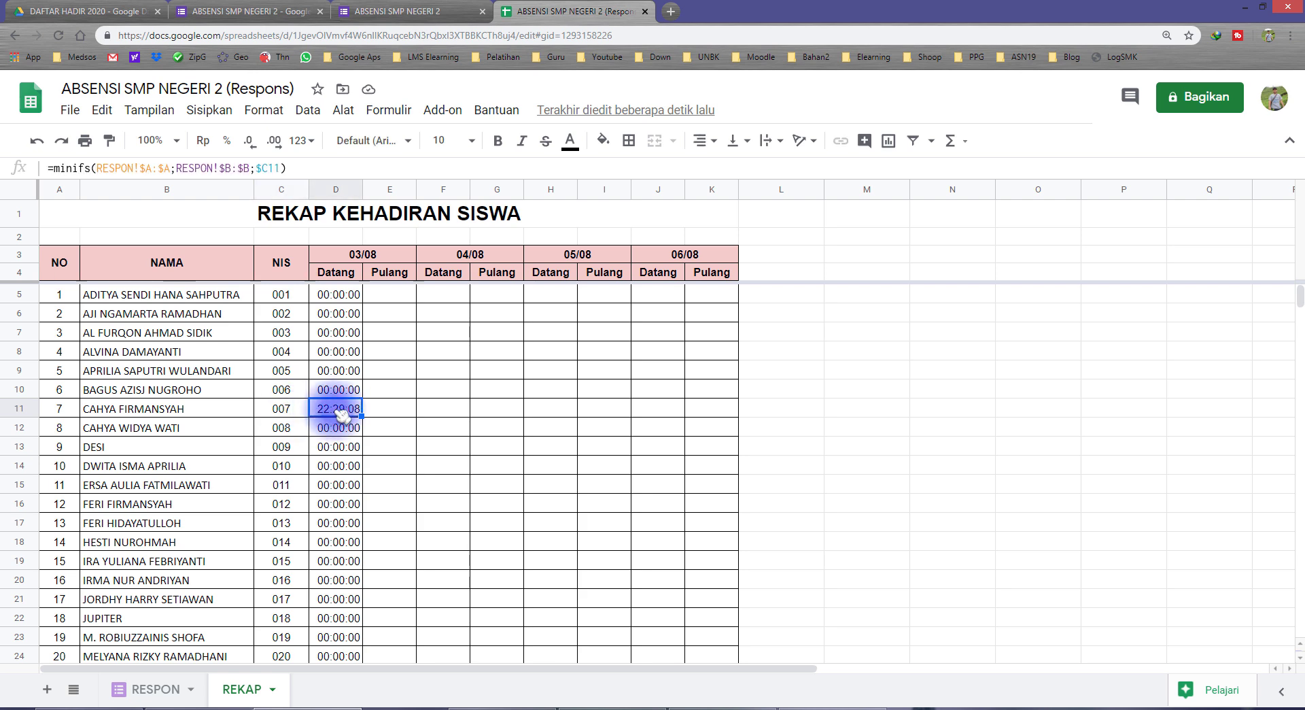
left_click(295, 411)
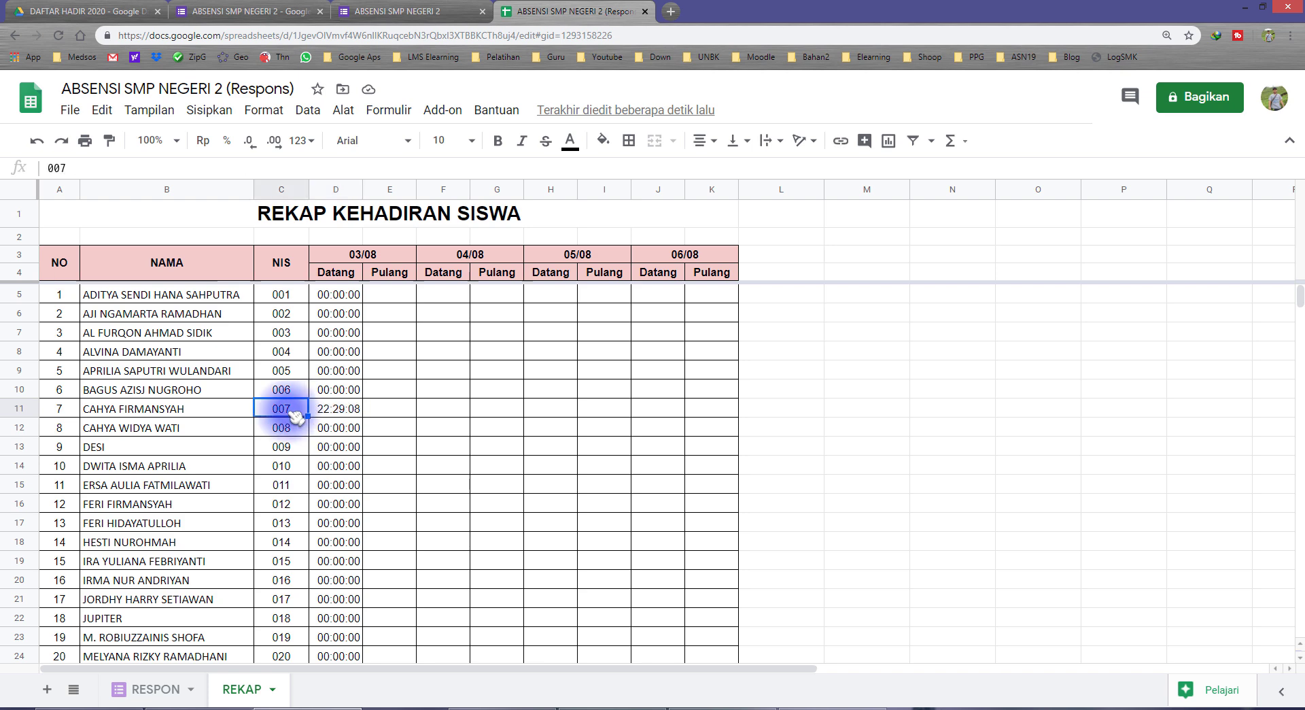
left_click(333, 410)
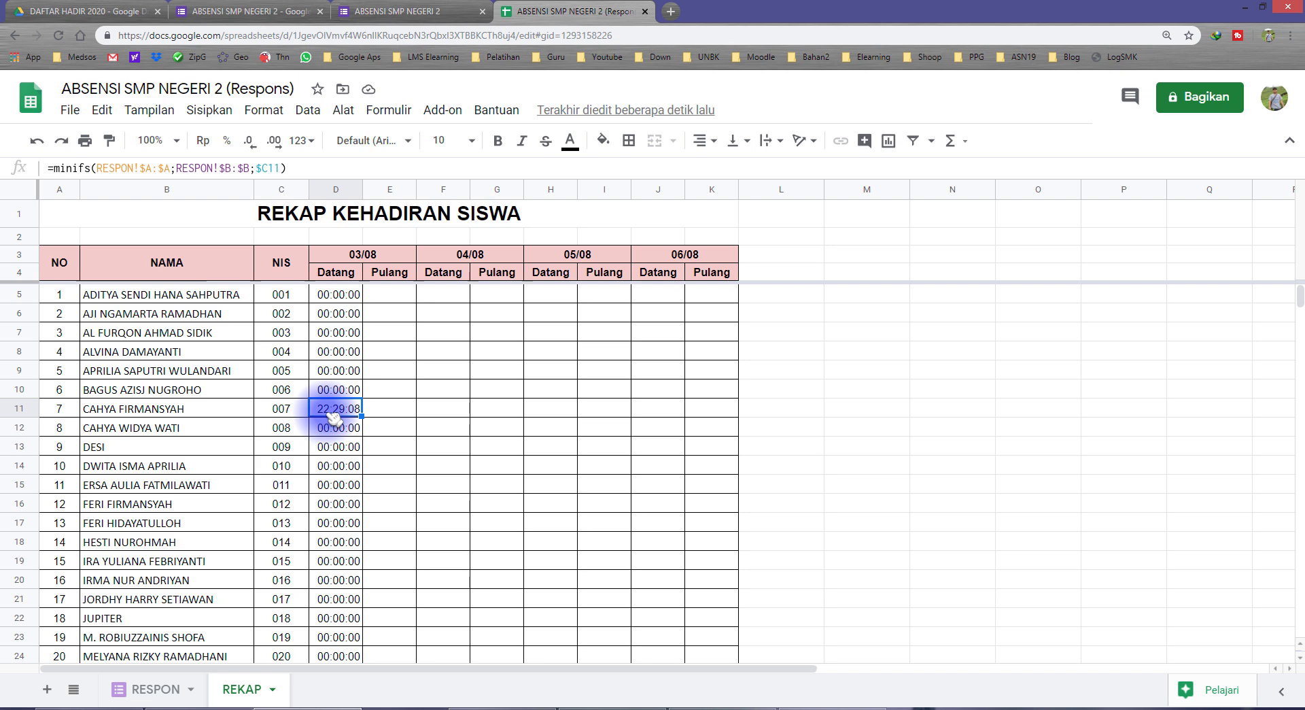
left_click(281, 413)
left_click(163, 689)
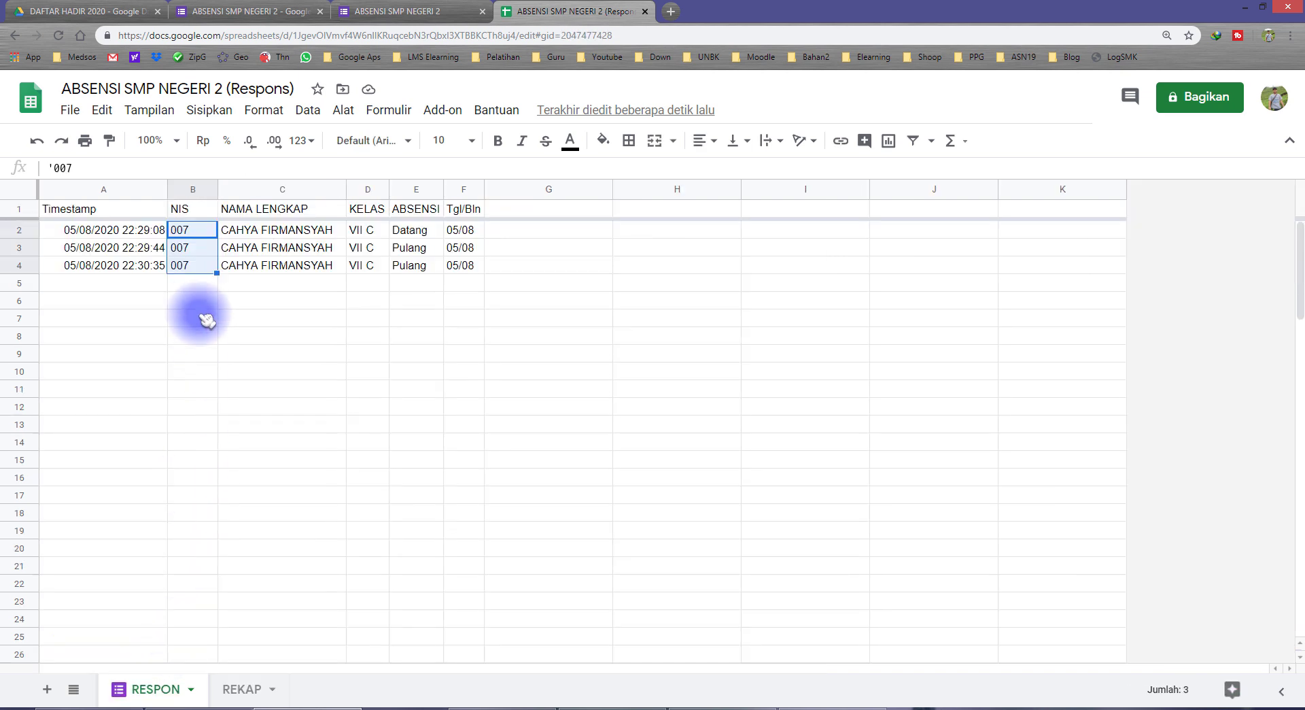
left_click(212, 287)
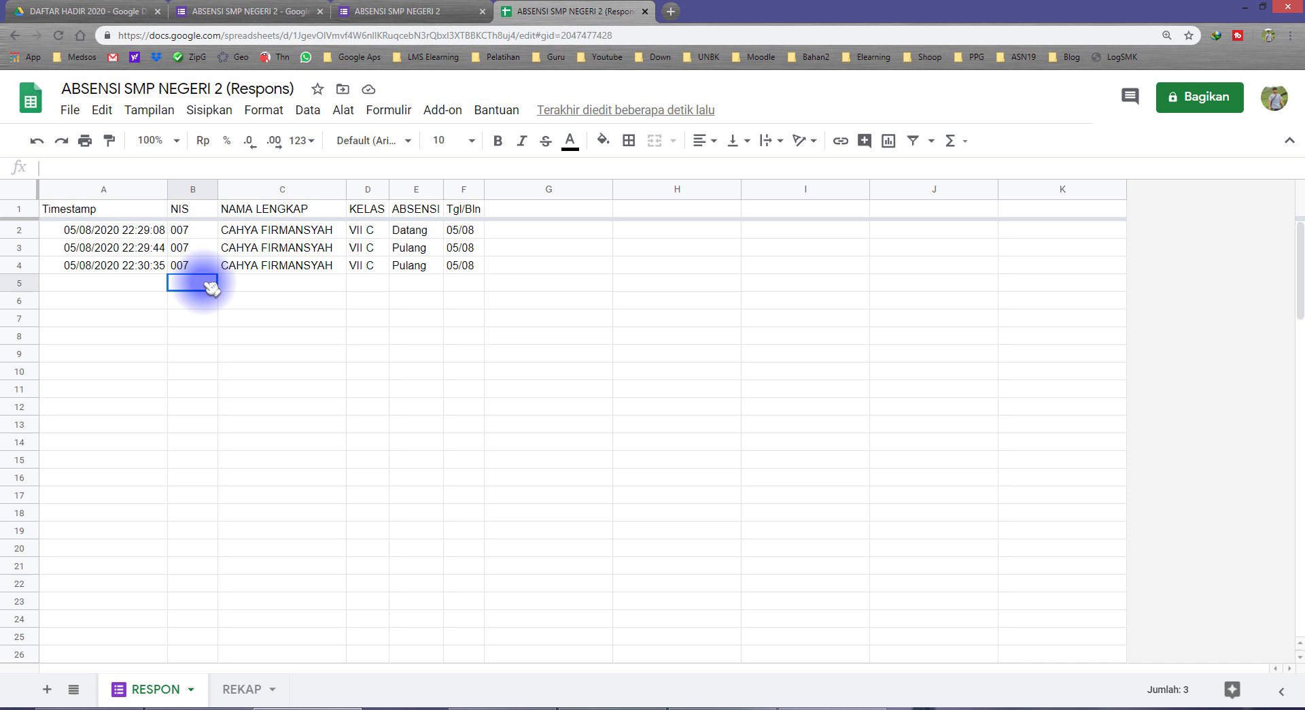
left_click(85, 232)
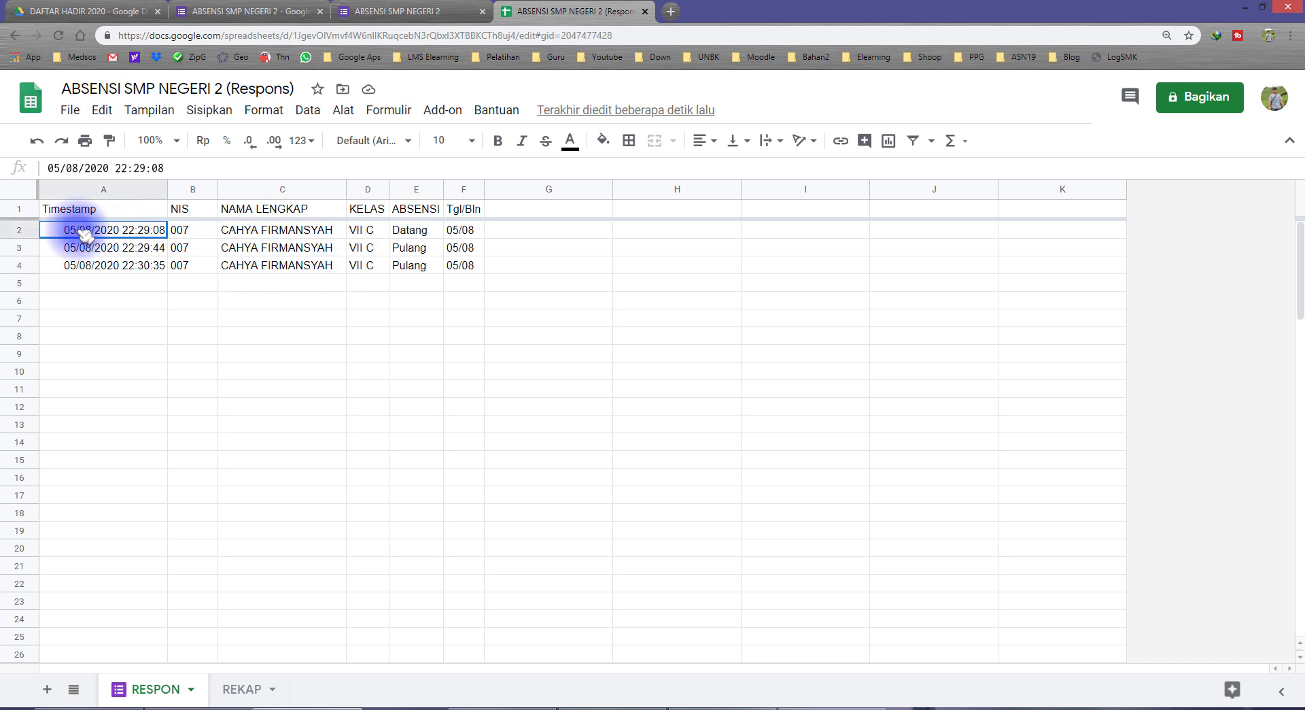
left_click(82, 307)
left_click(83, 374)
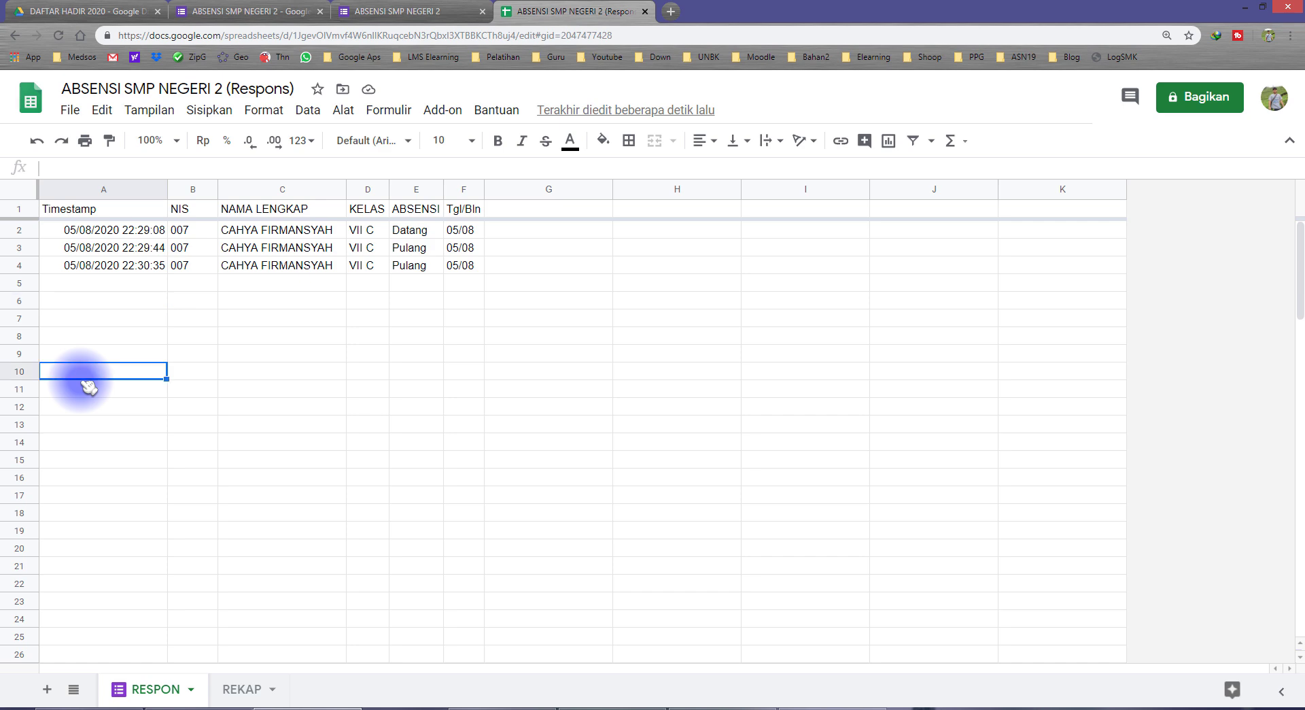
left_click(245, 689)
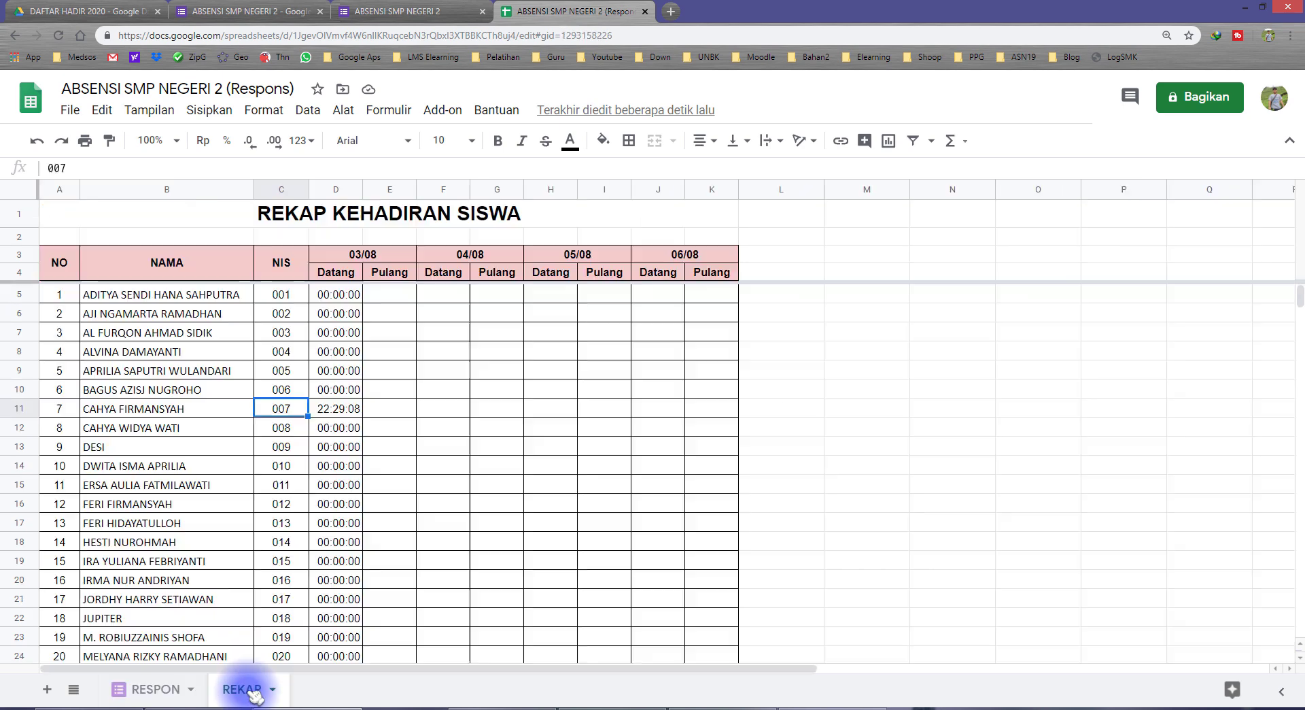
left_click(337, 408)
left_click(352, 256)
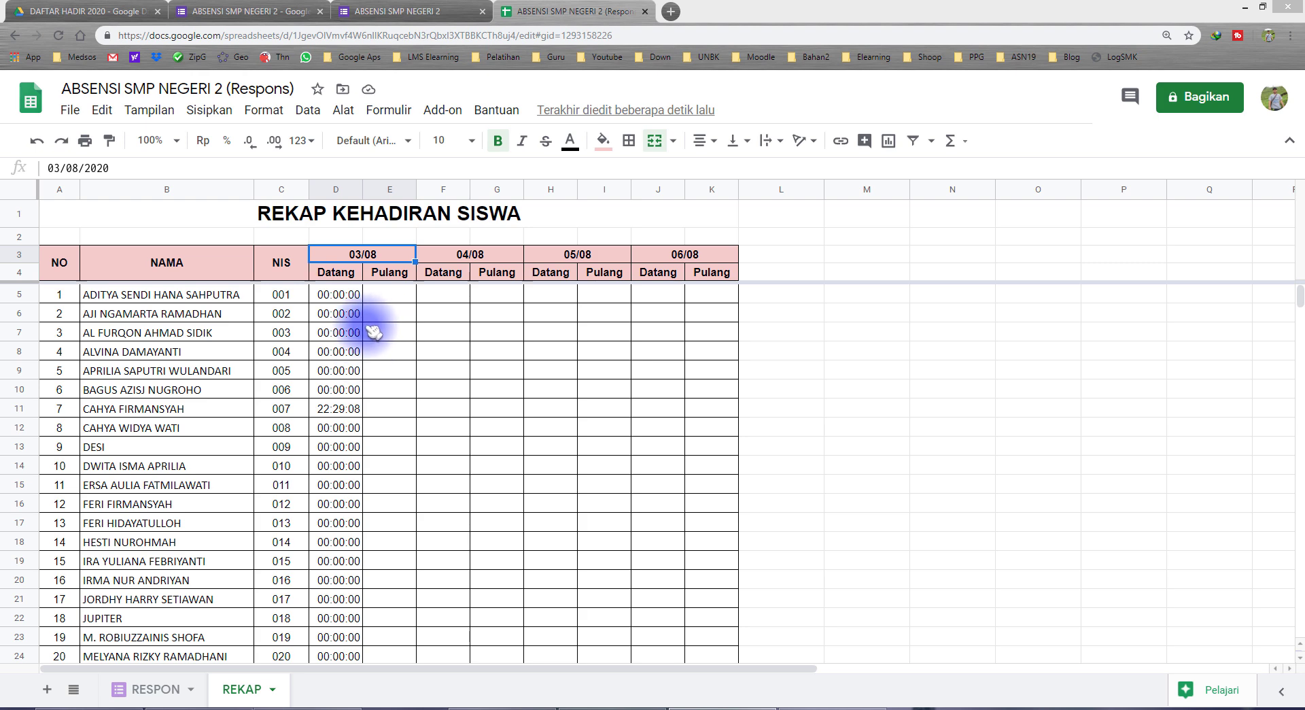
left_click(340, 294)
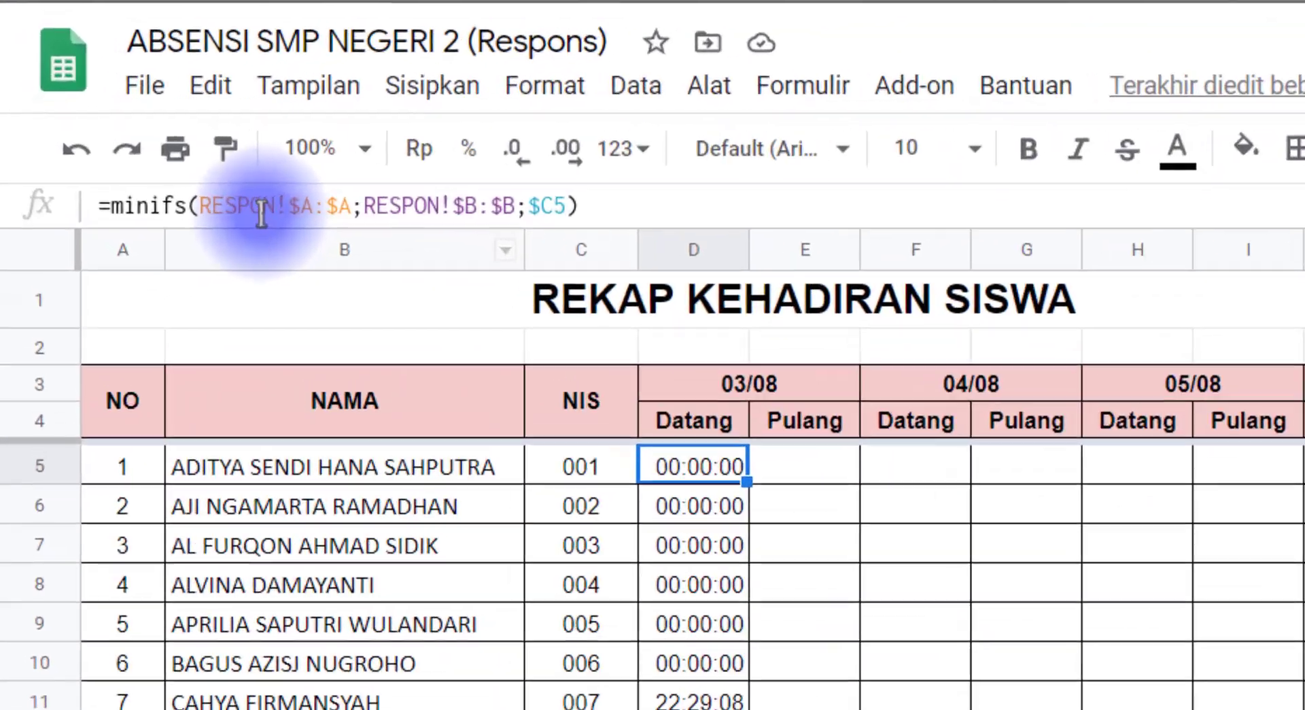
Append RESPON!$F:$F, the Tgl/Bln date column, as a second criteria range after $C5
left_click_drag(239, 206, 538, 208)
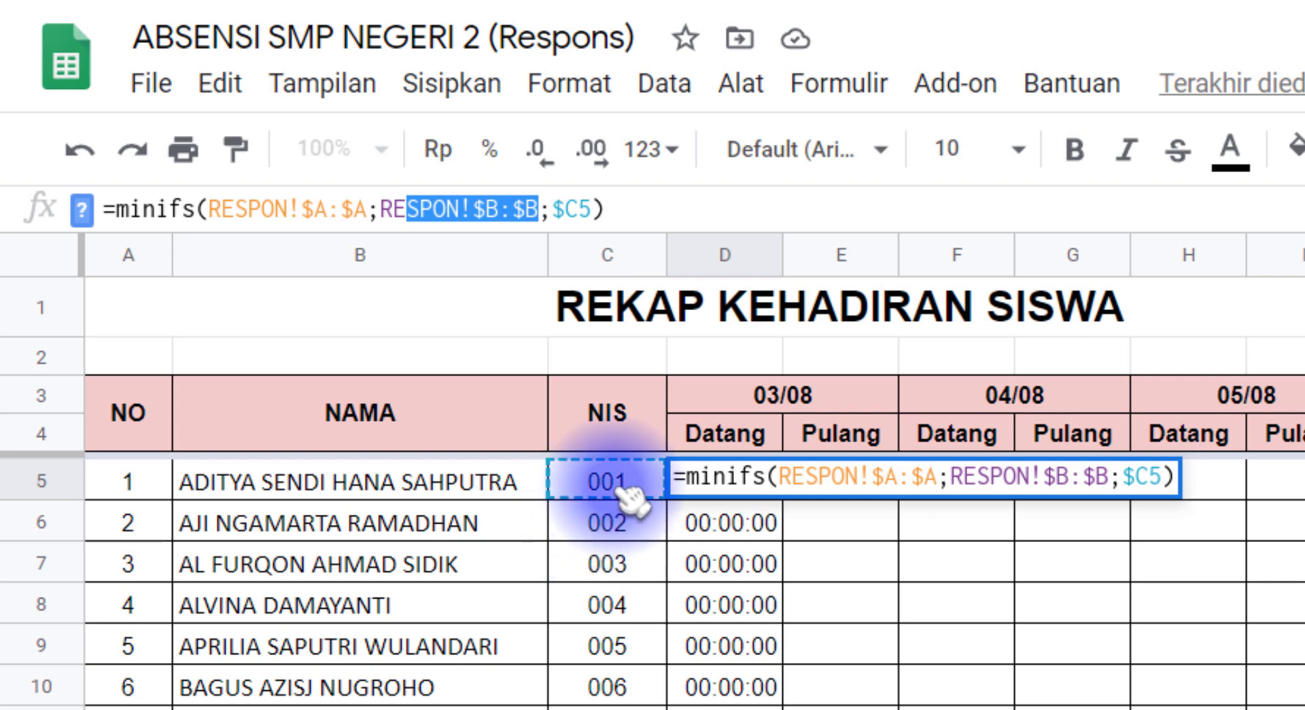
left_click(593, 208)
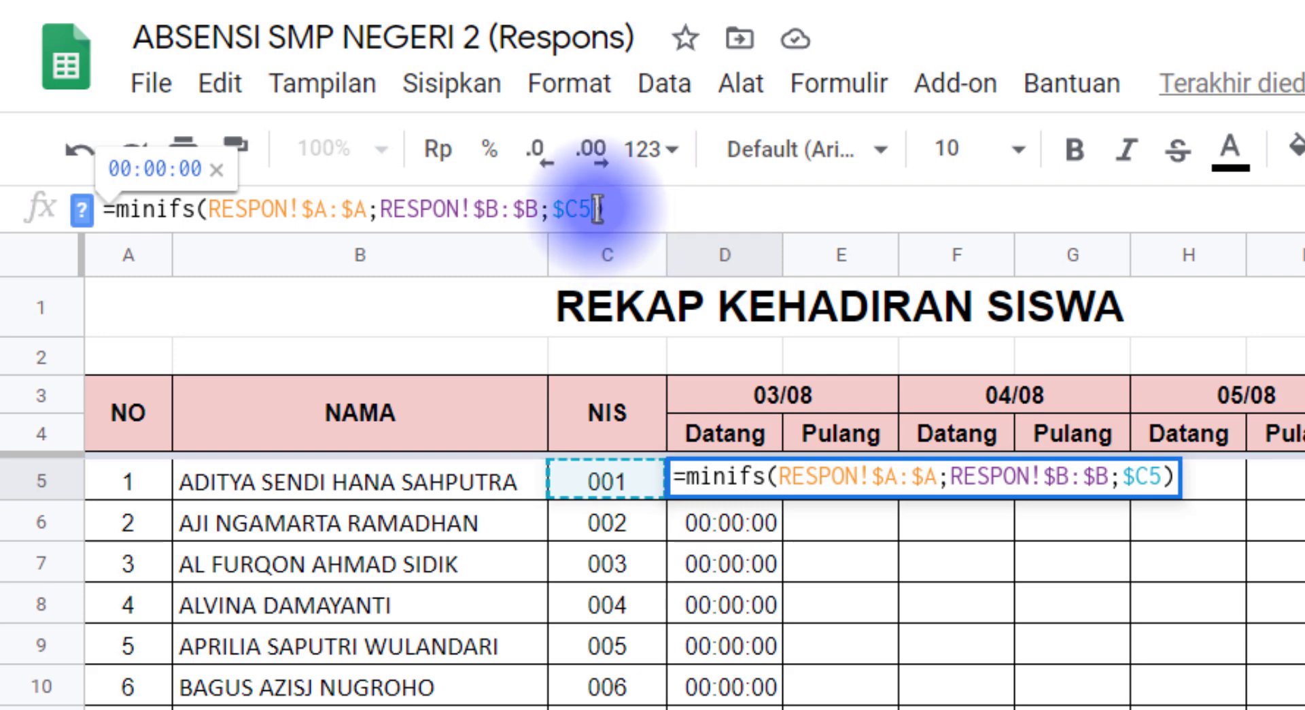
type(";")
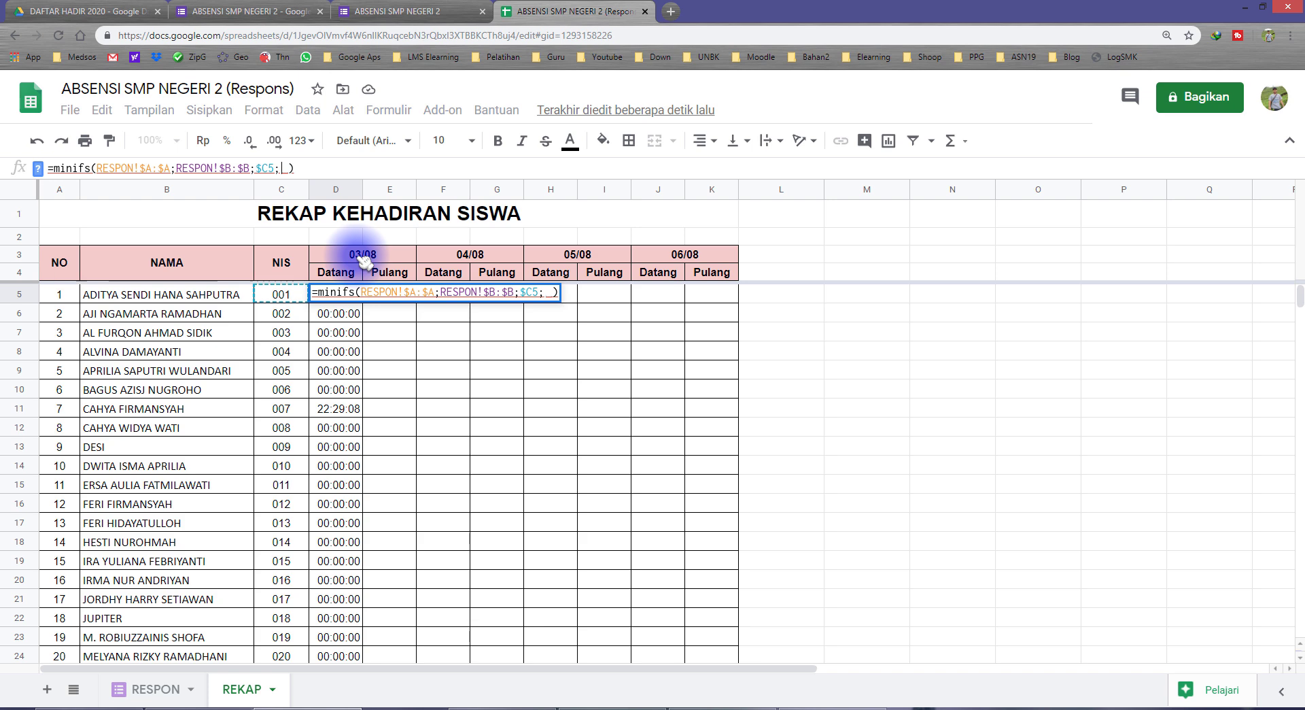
left_click(170, 688)
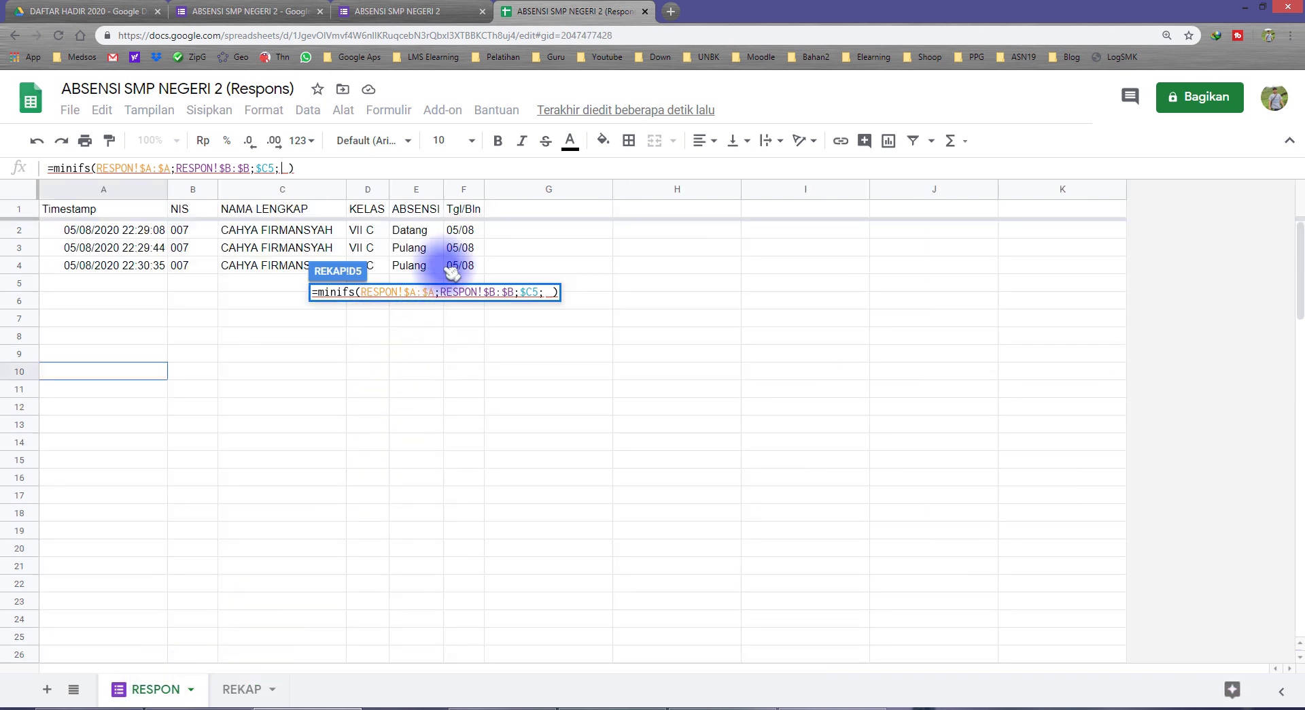
left_click(467, 192)
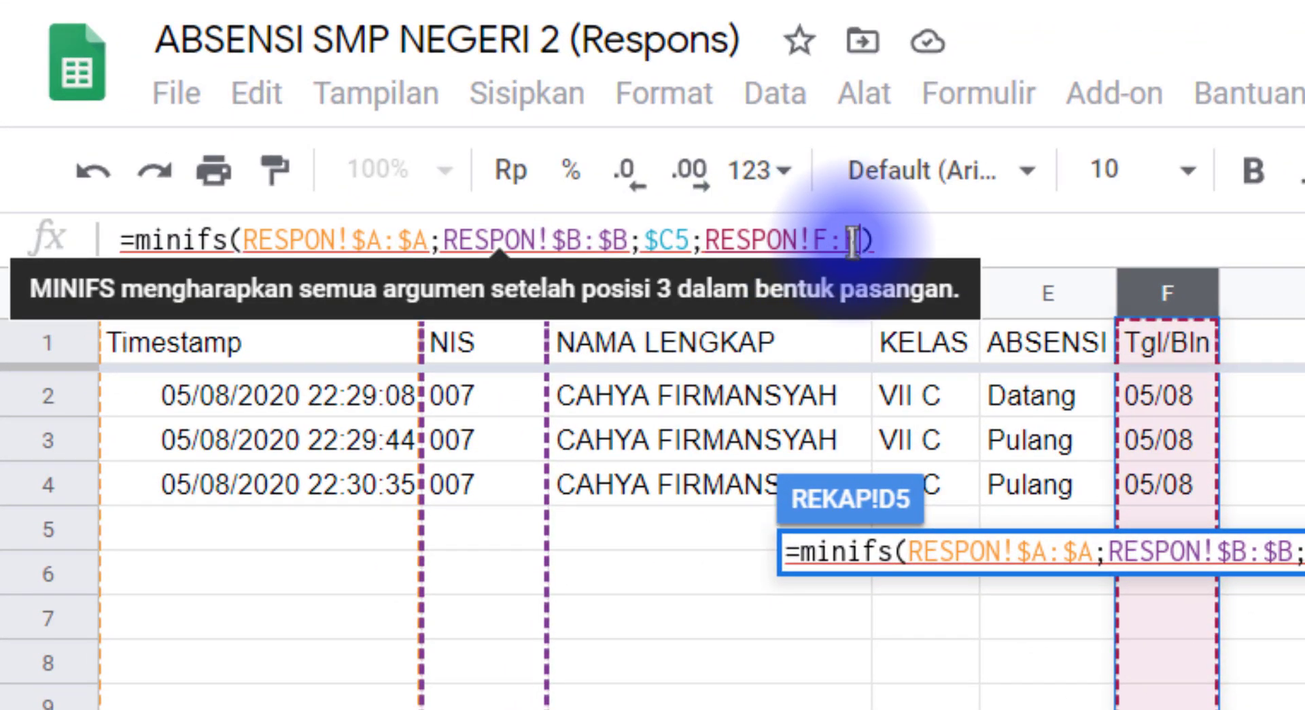
key("F4")
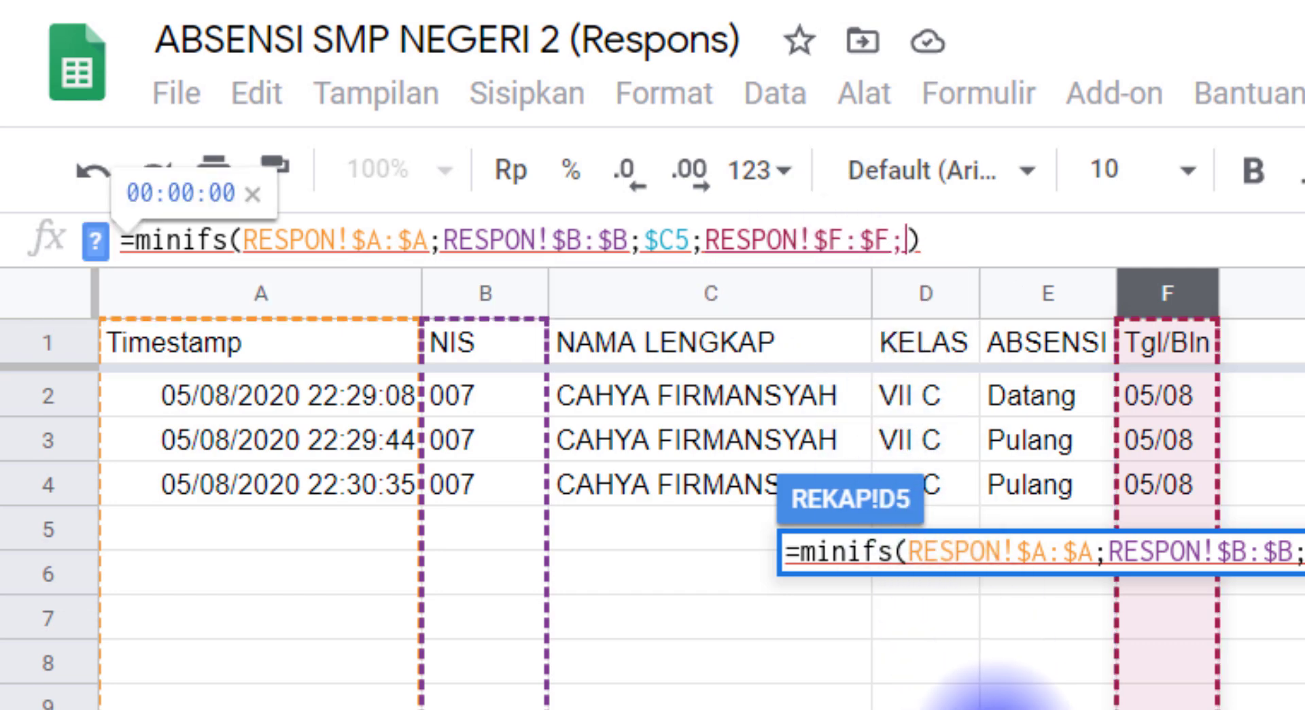
type(";")
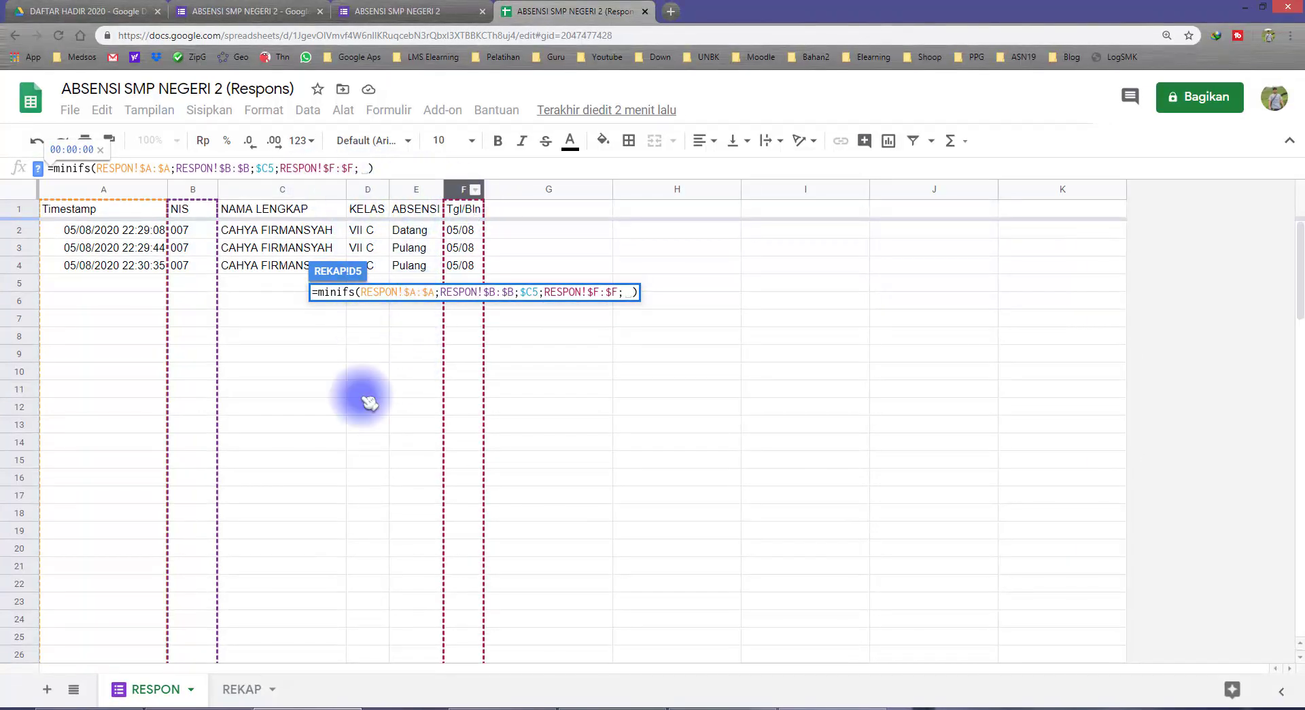
left_click(248, 690)
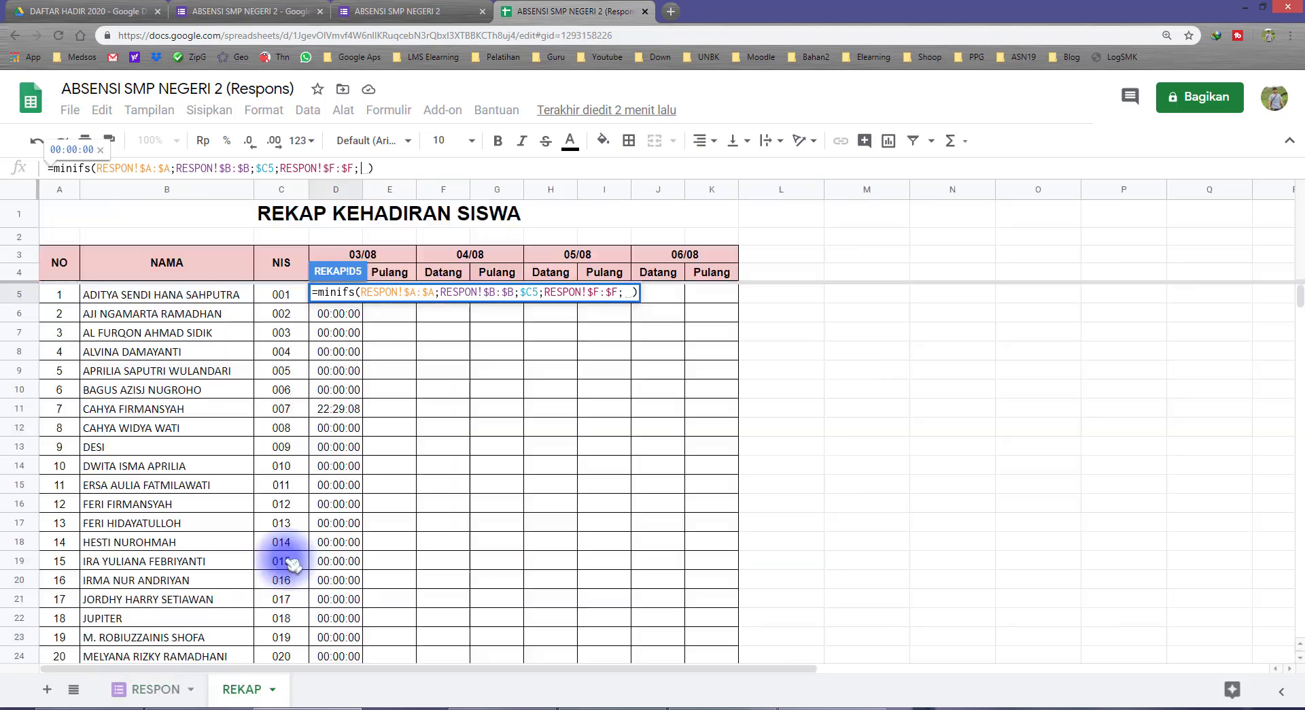
Finish the date criterion as text(D$3;"dd/mm") and commit the MINIFS formula in D5
left_click(387, 259)
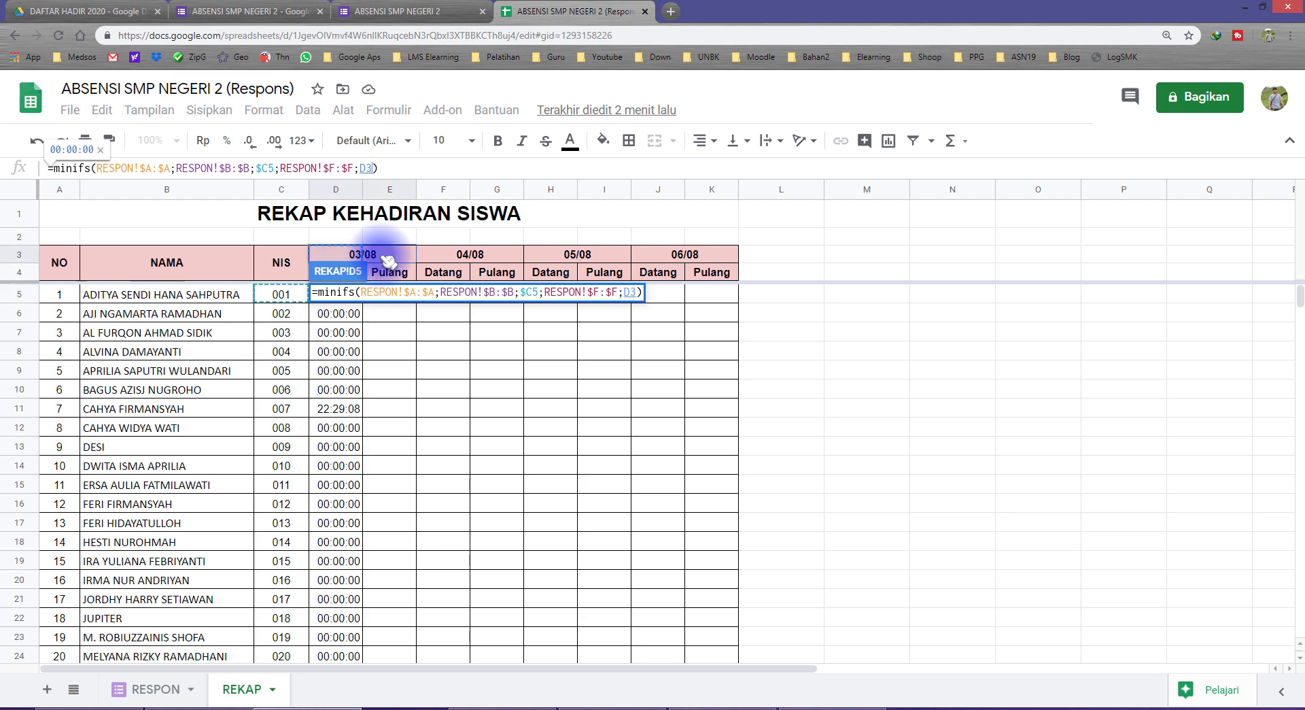
left_click(370, 168)
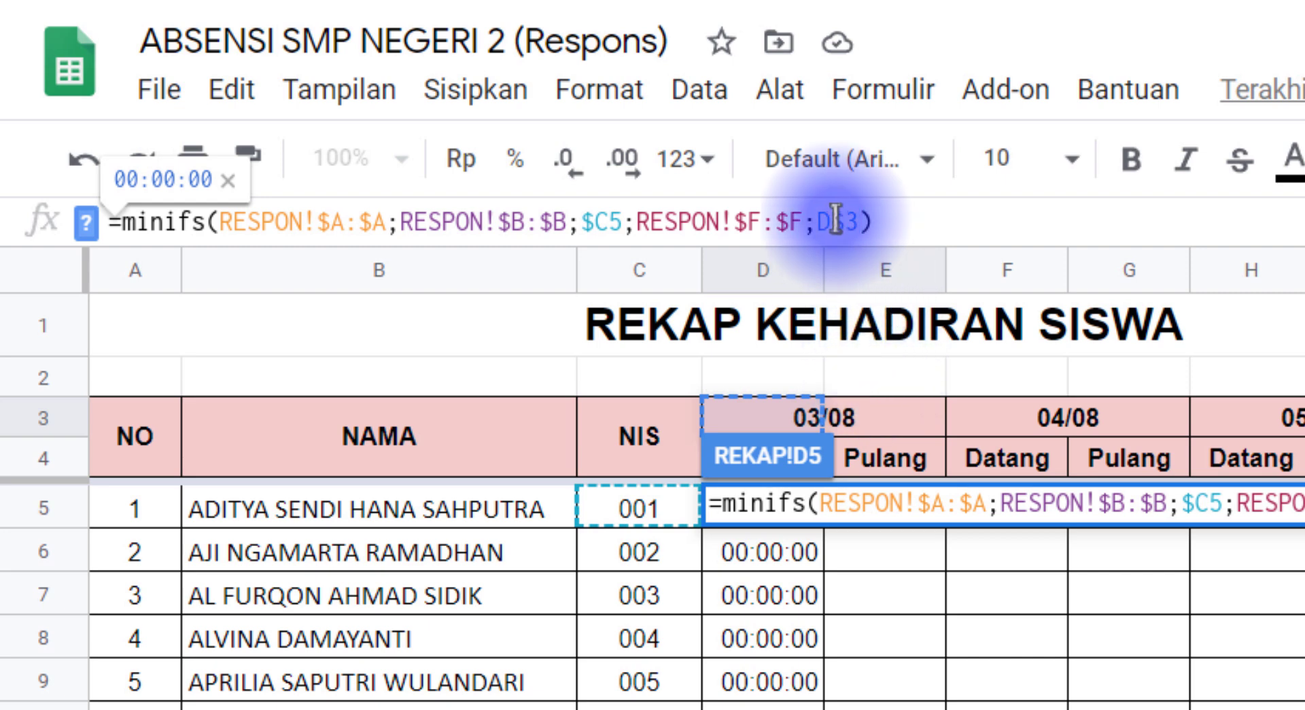
left_click_drag(835, 220, 844, 223)
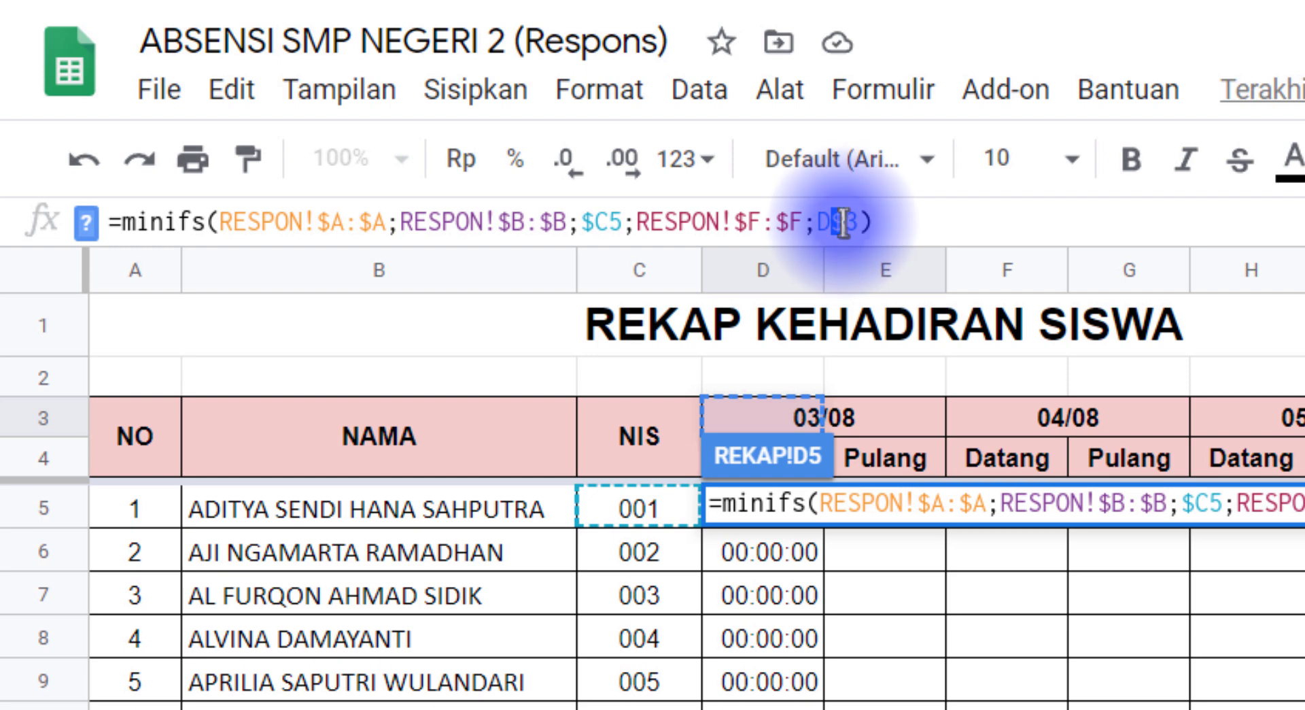
left_click(836, 222)
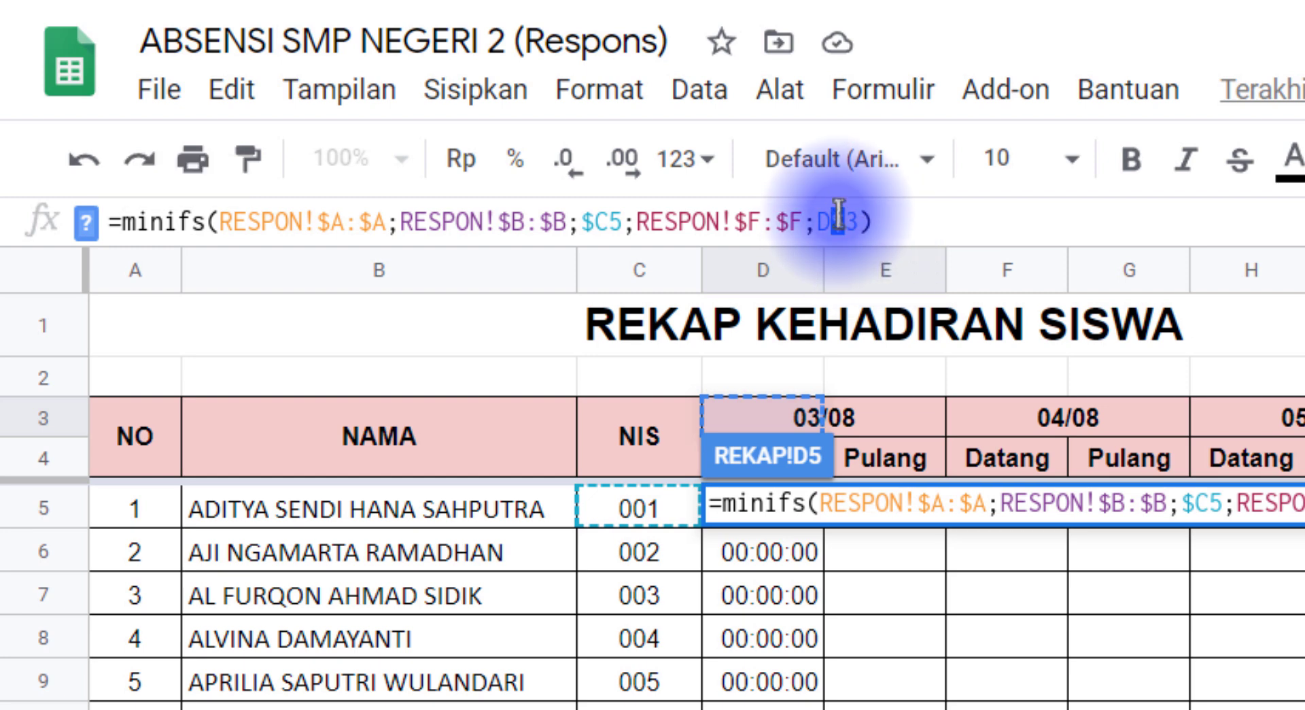
left_click(845, 220)
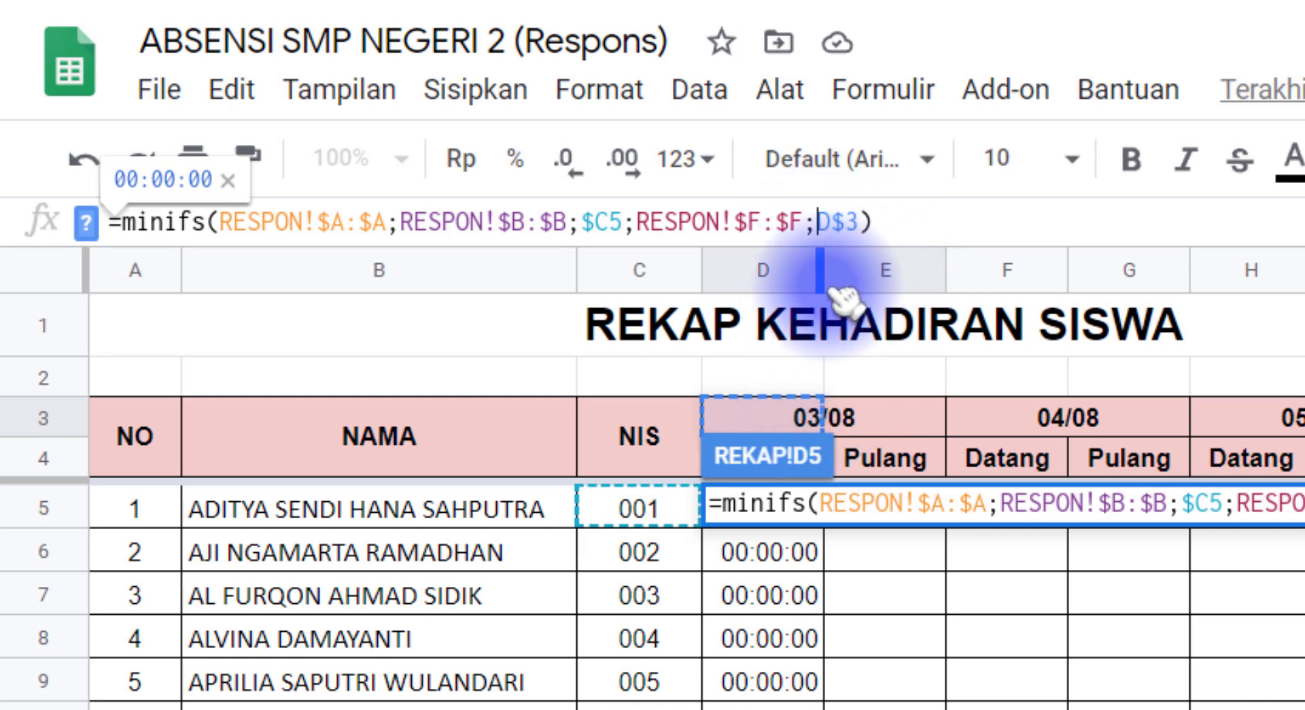
type("te")
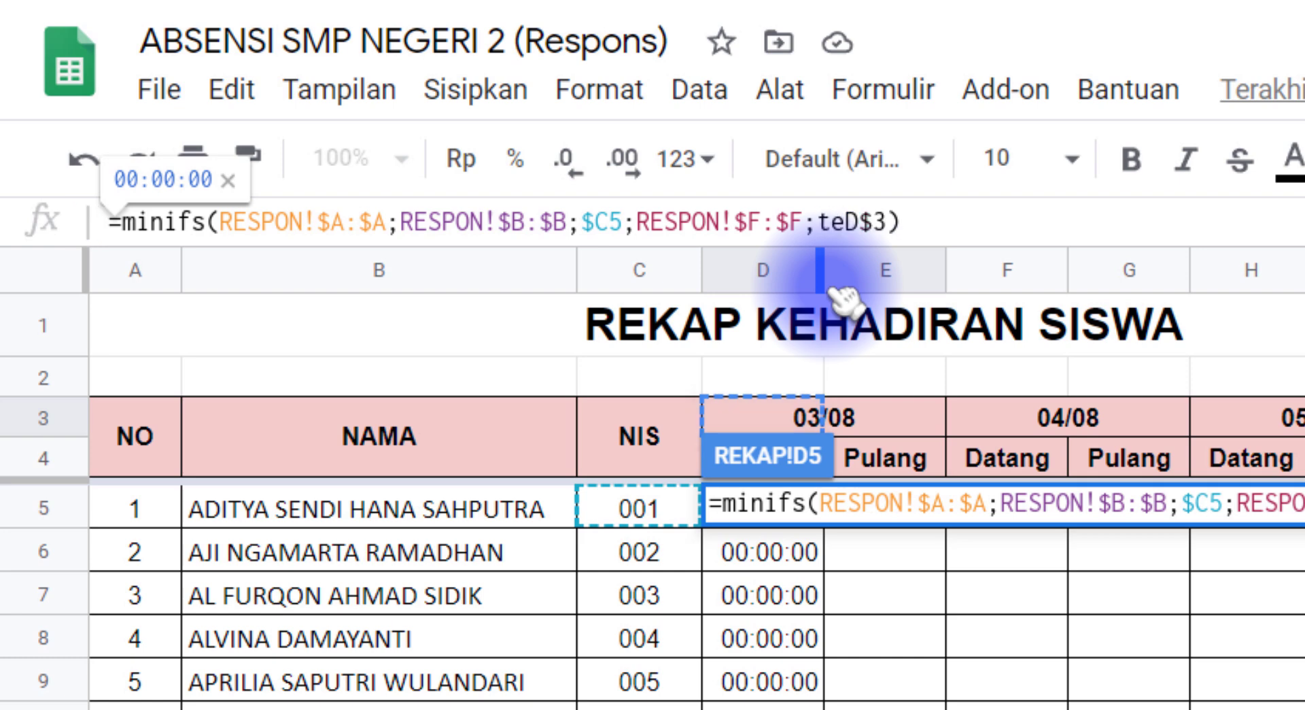
type("xt")
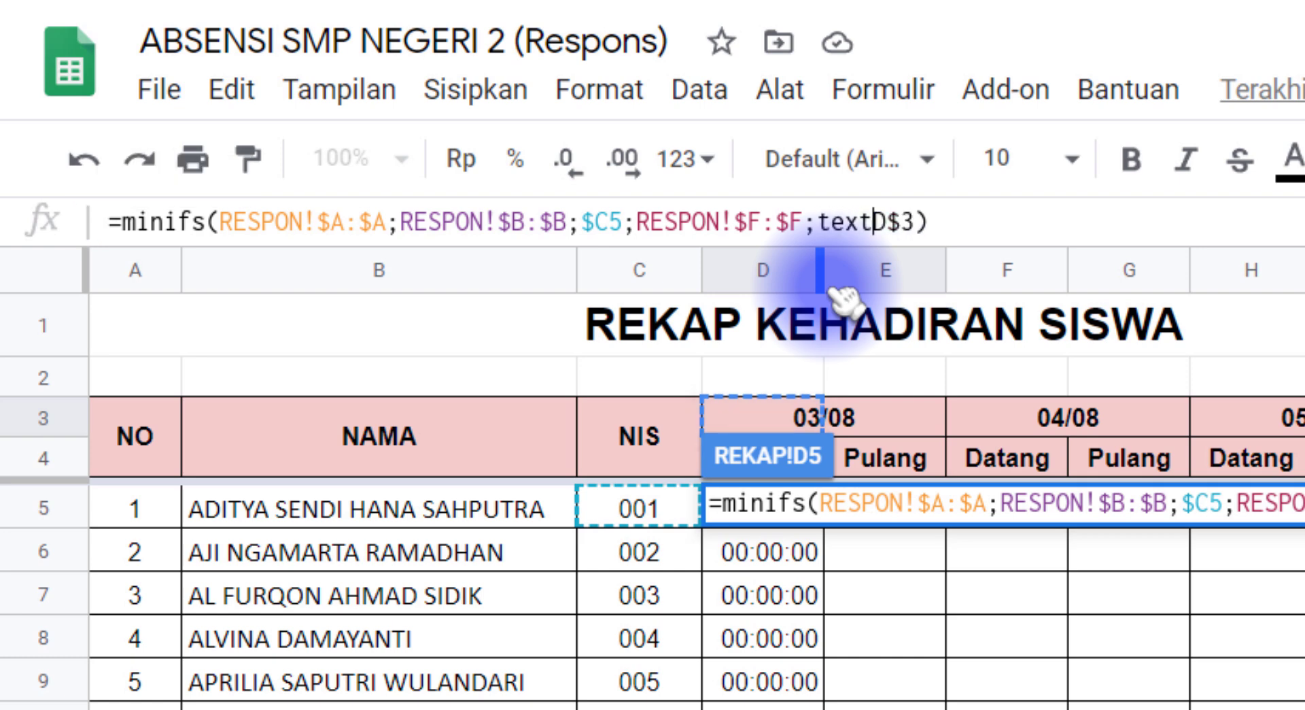
type("(D$3")
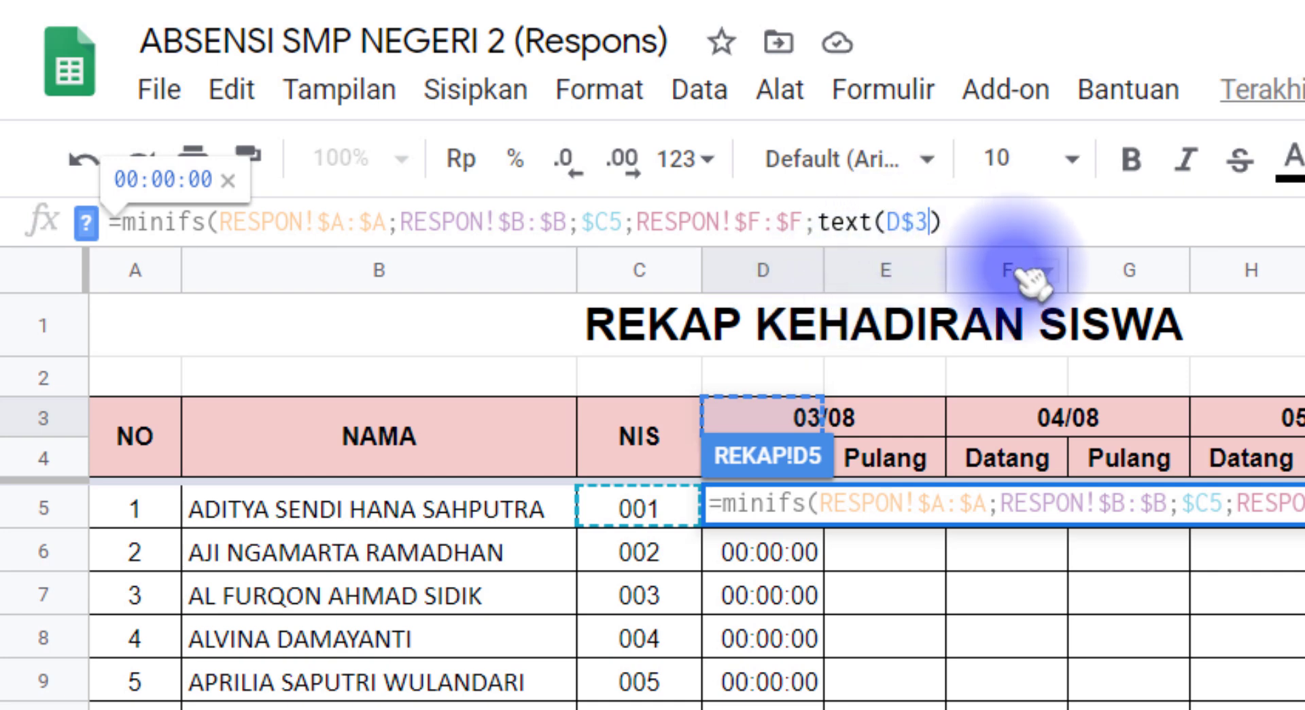
type(";")
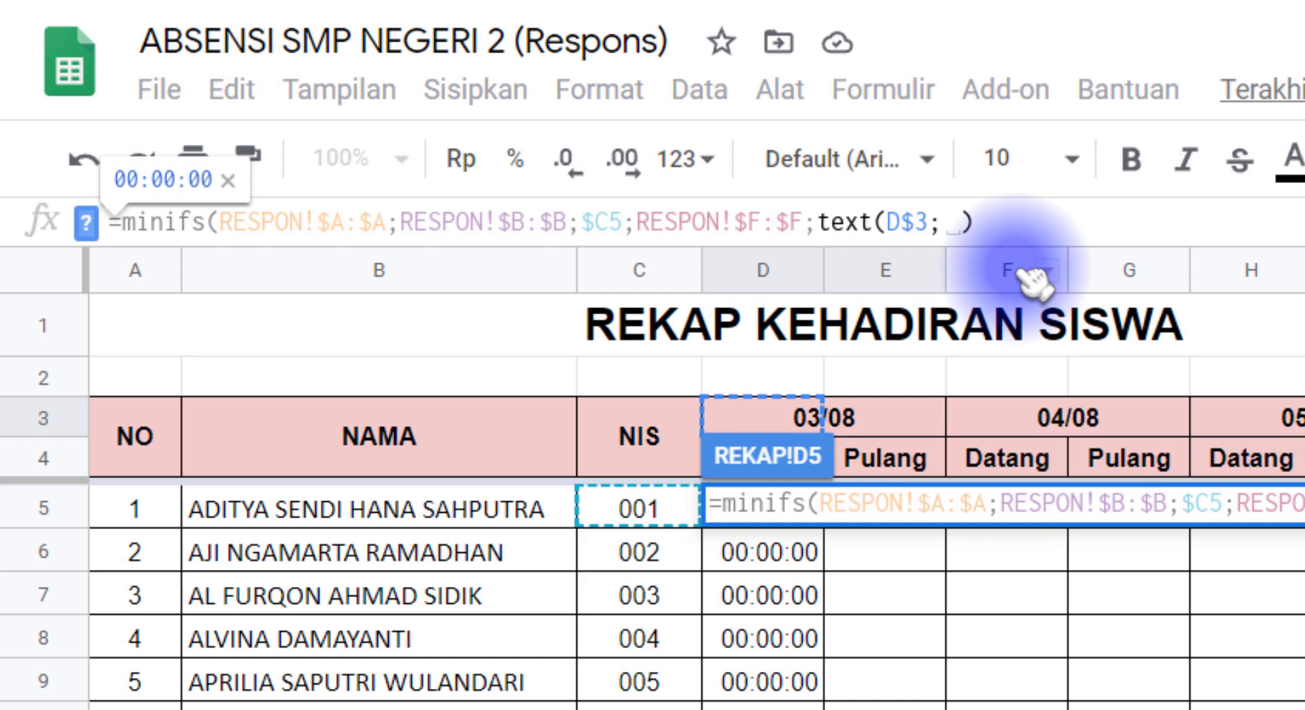
type("\"dd/mm")
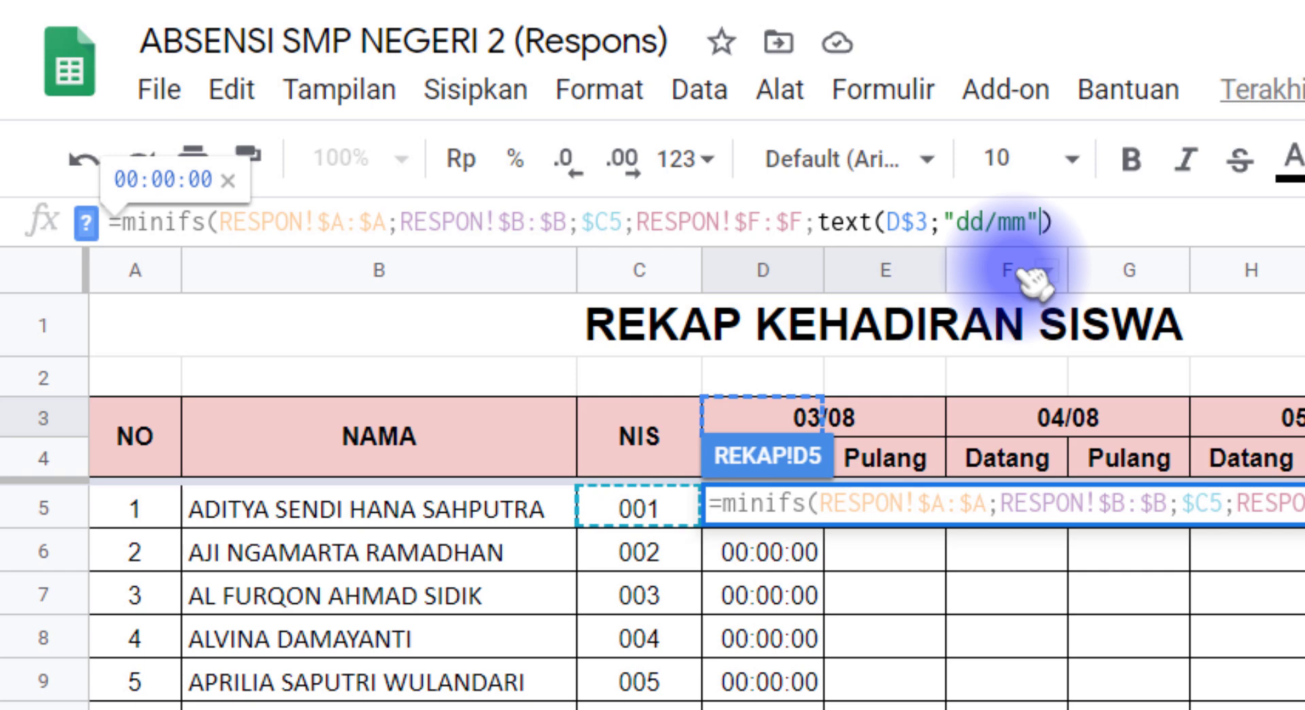
type(")")
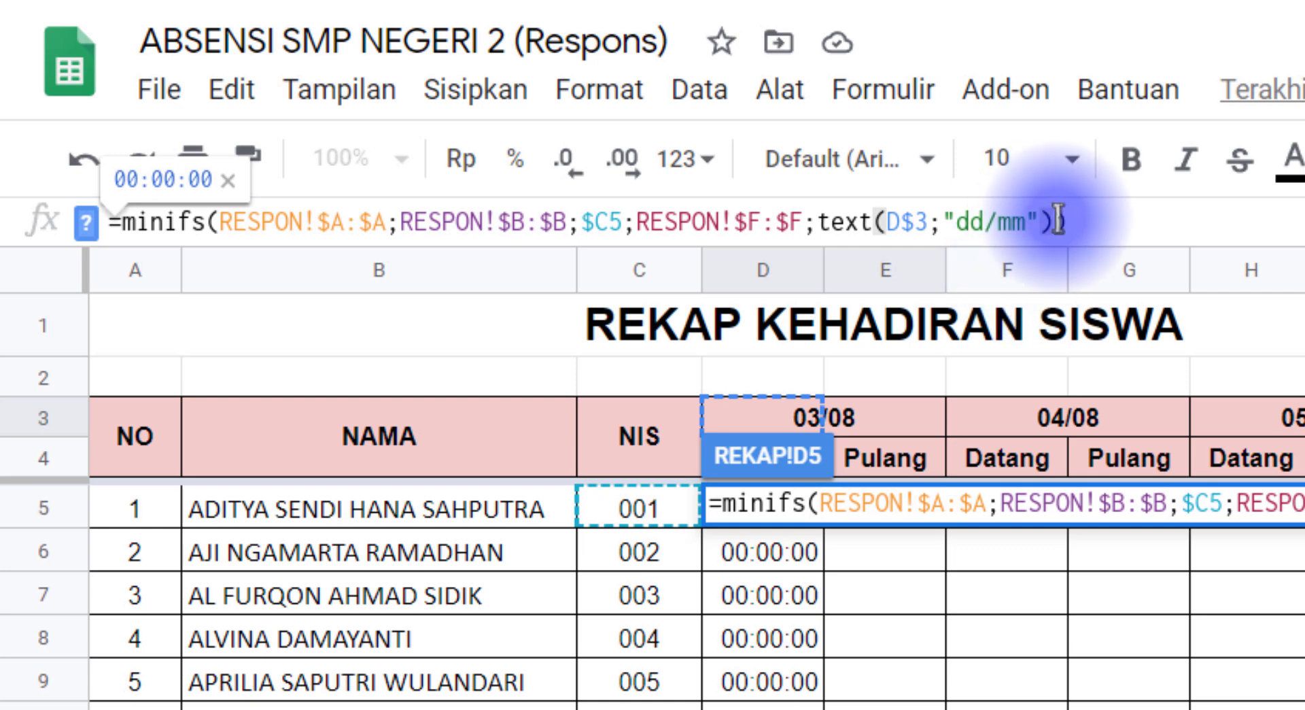
left_click_drag(1056, 221, 1077, 219)
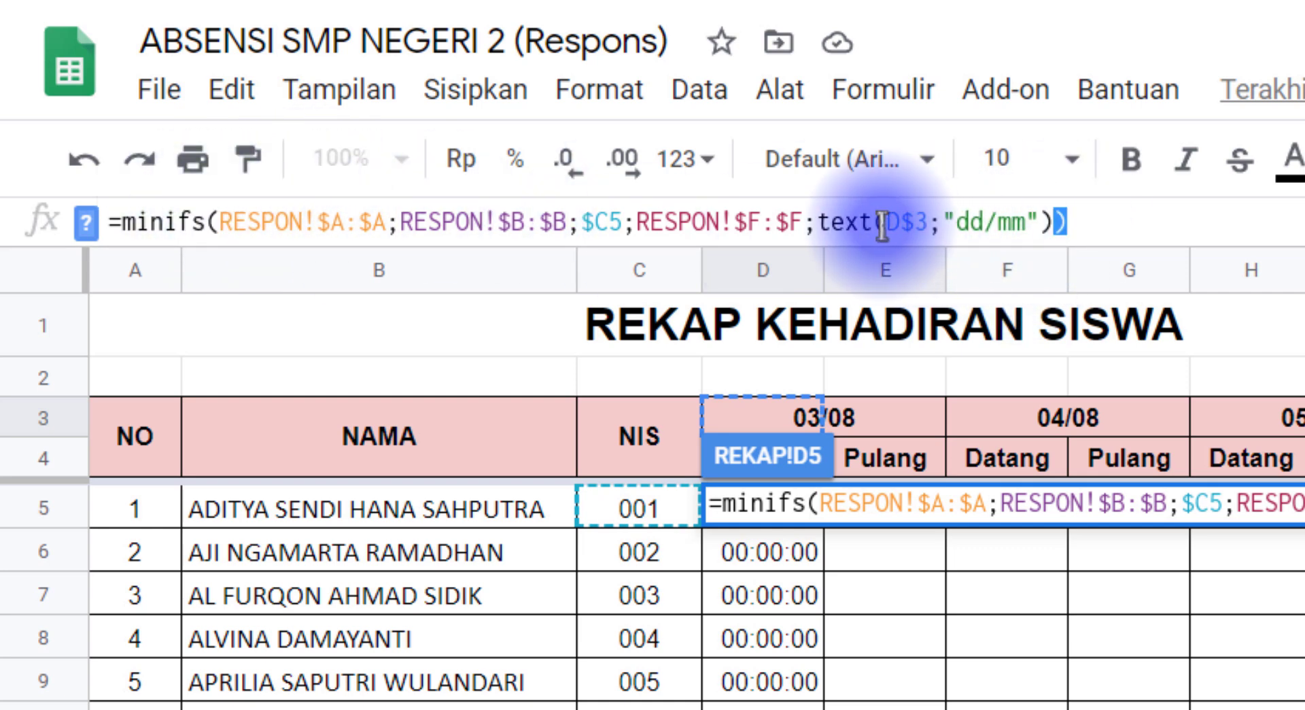
left_click_drag(875, 220, 1038, 221)
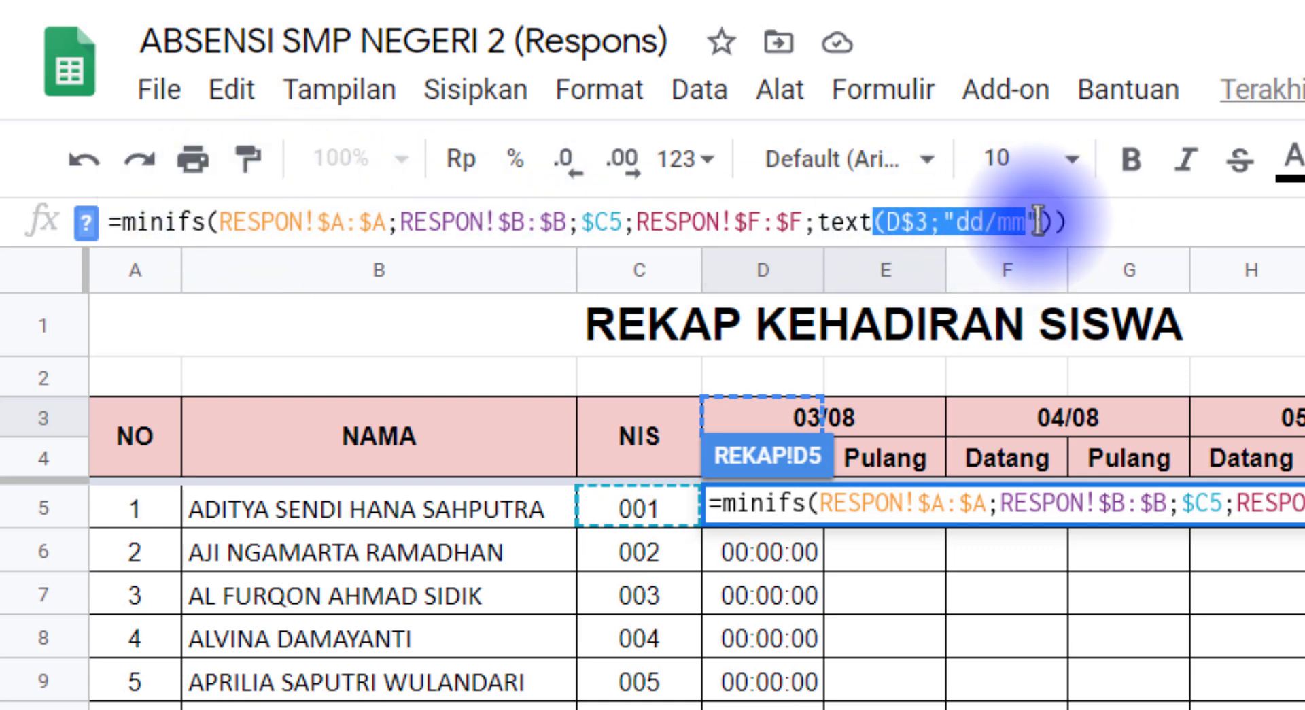
left_click(1105, 221)
key("Return")
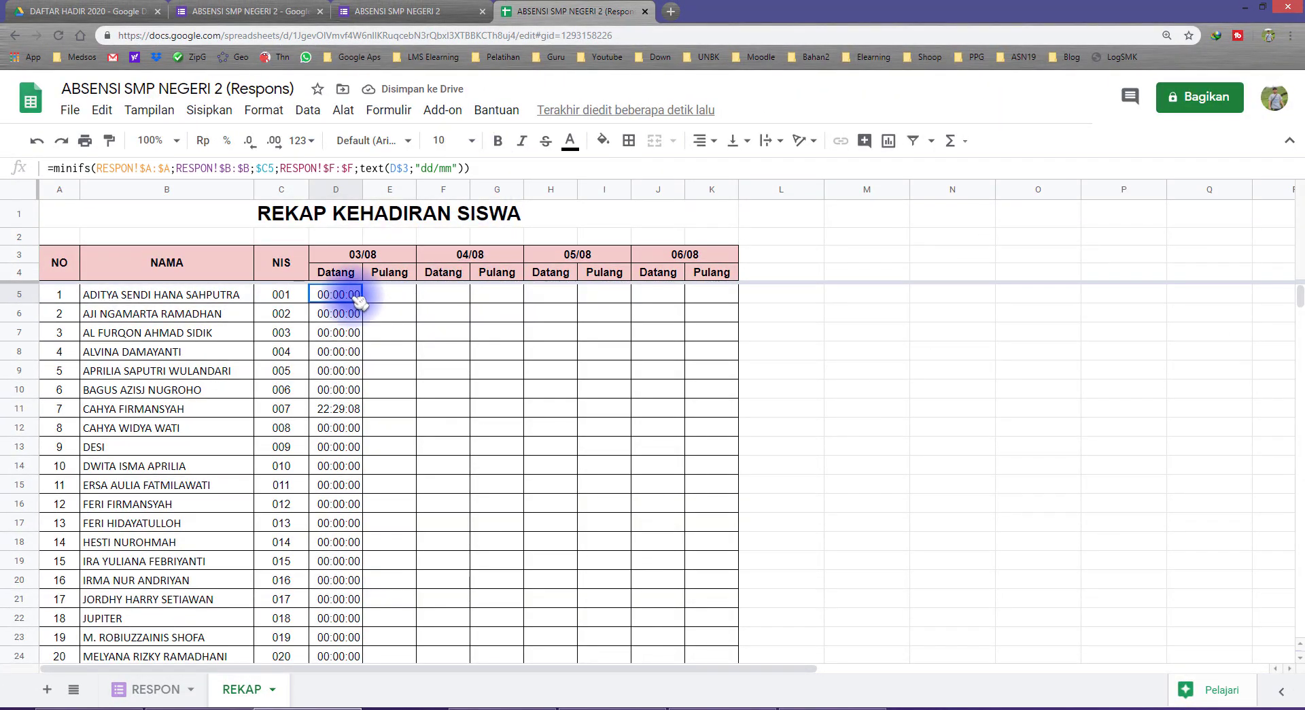
Paste only the formula into D5:D24, then check D11 for NIS 007 and the 03/08 header date
scroll(370, 449, "down", 2)
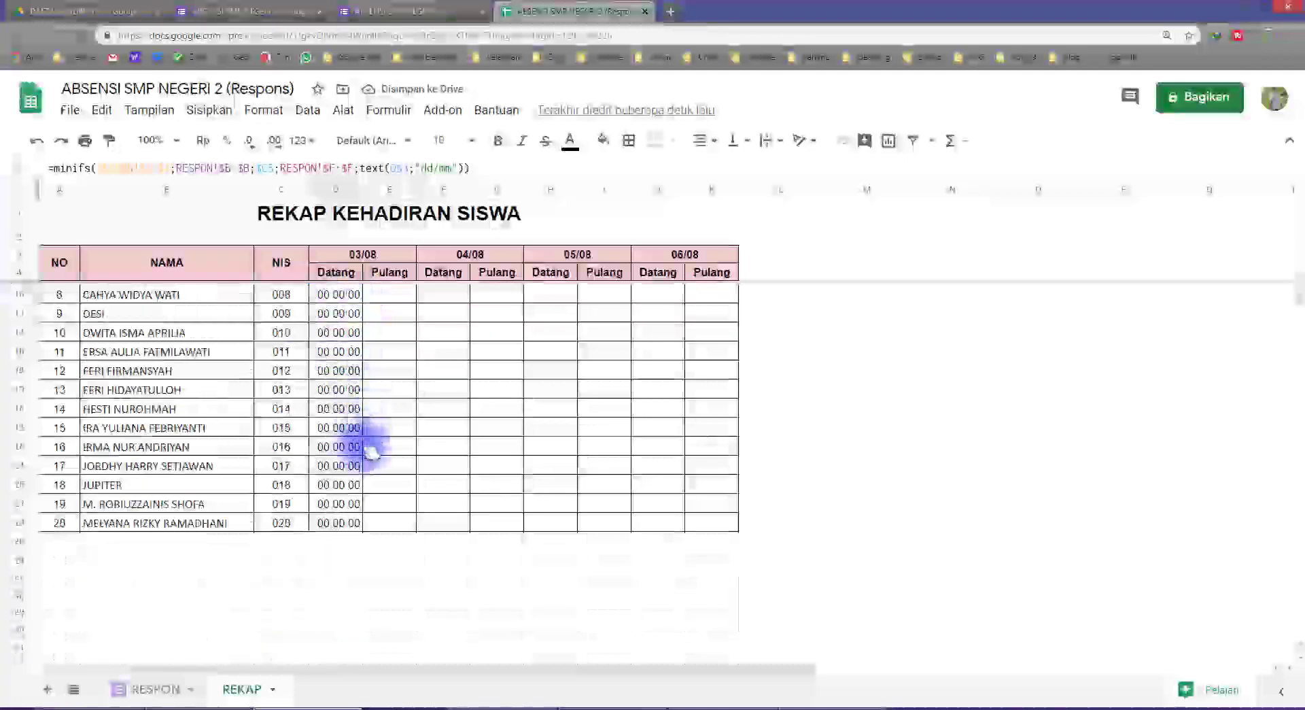
left_click(348, 522, "shift")
right_click(348, 522)
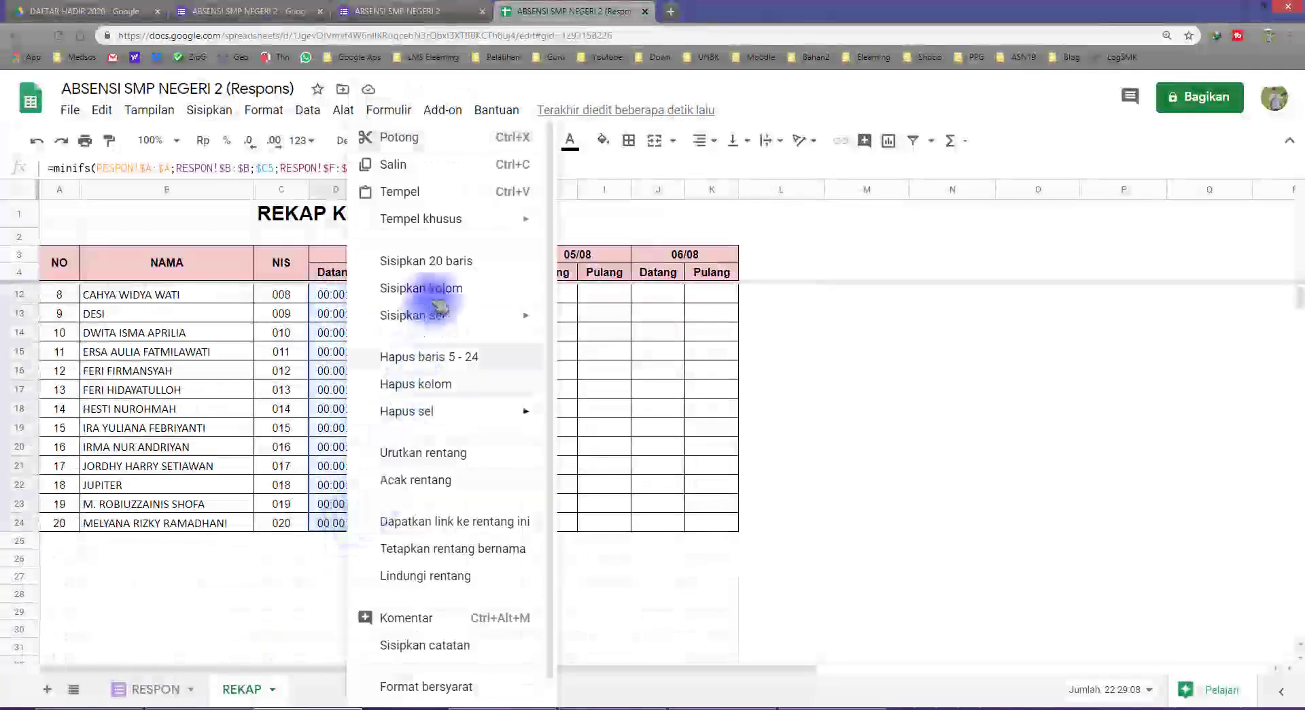
mouse_move(537, 219)
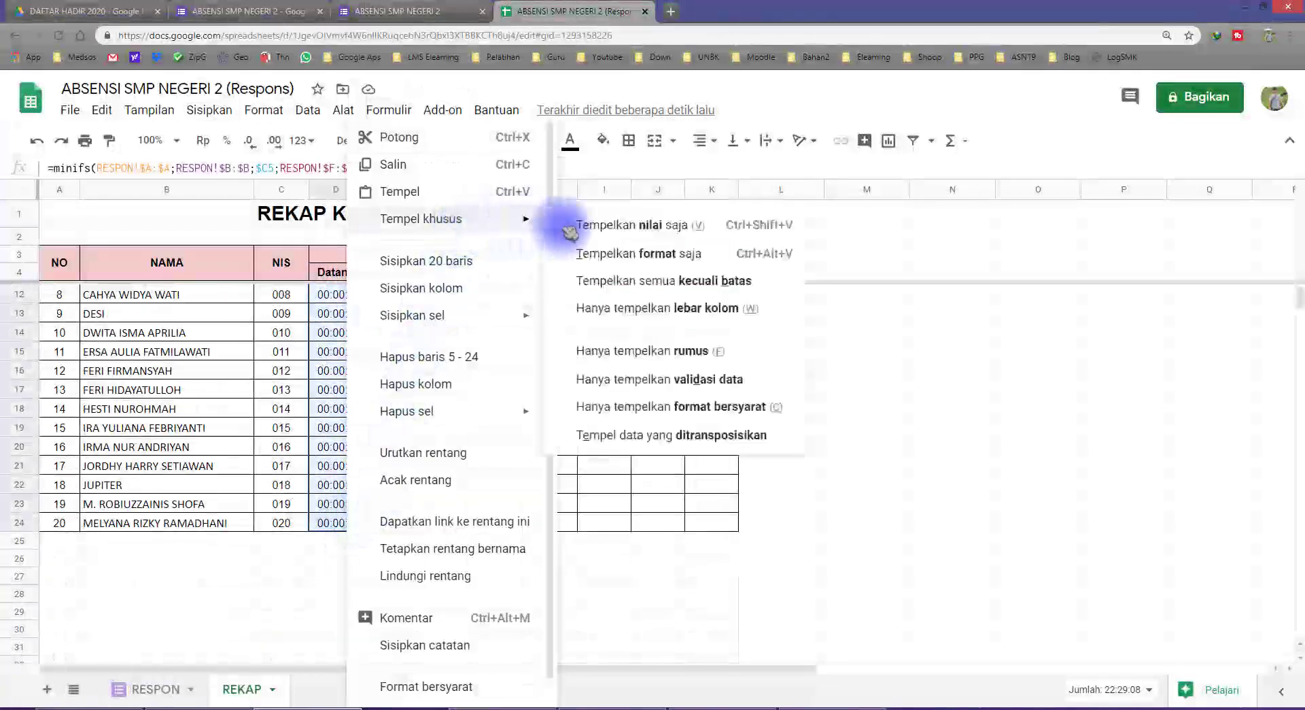
left_click(623, 360)
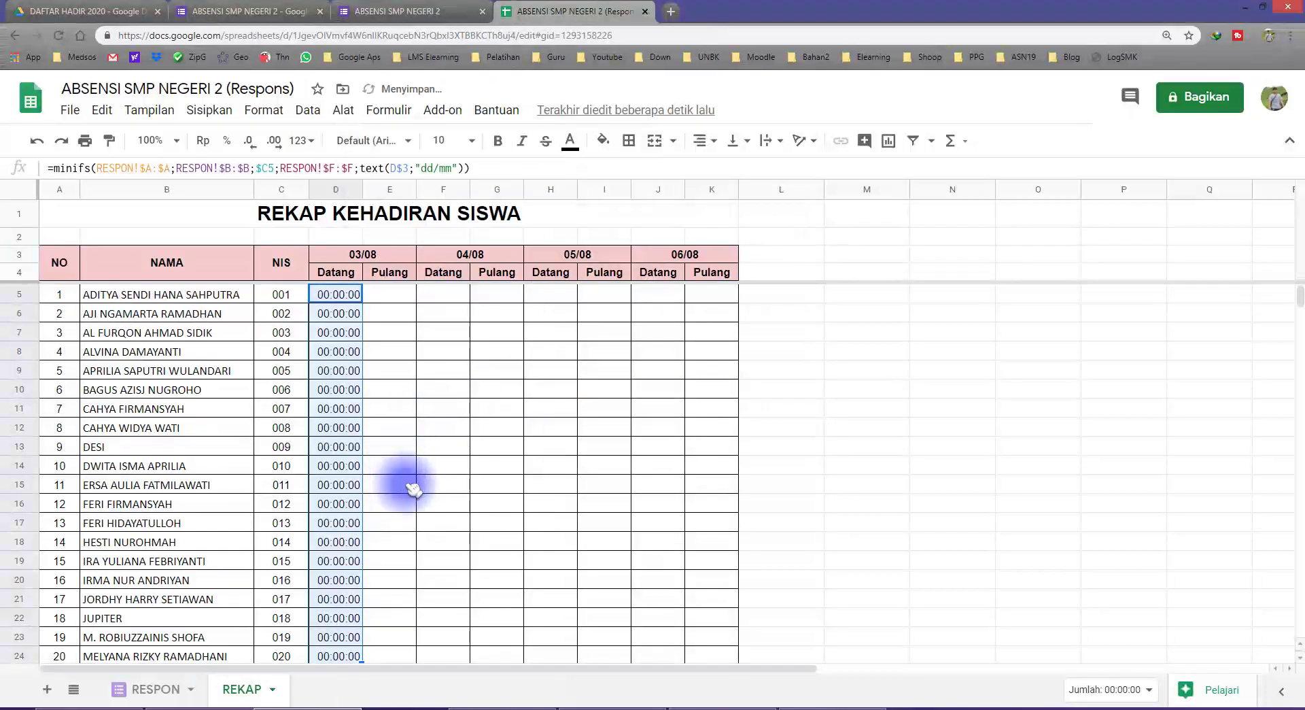
scroll(371, 426, "down", 2)
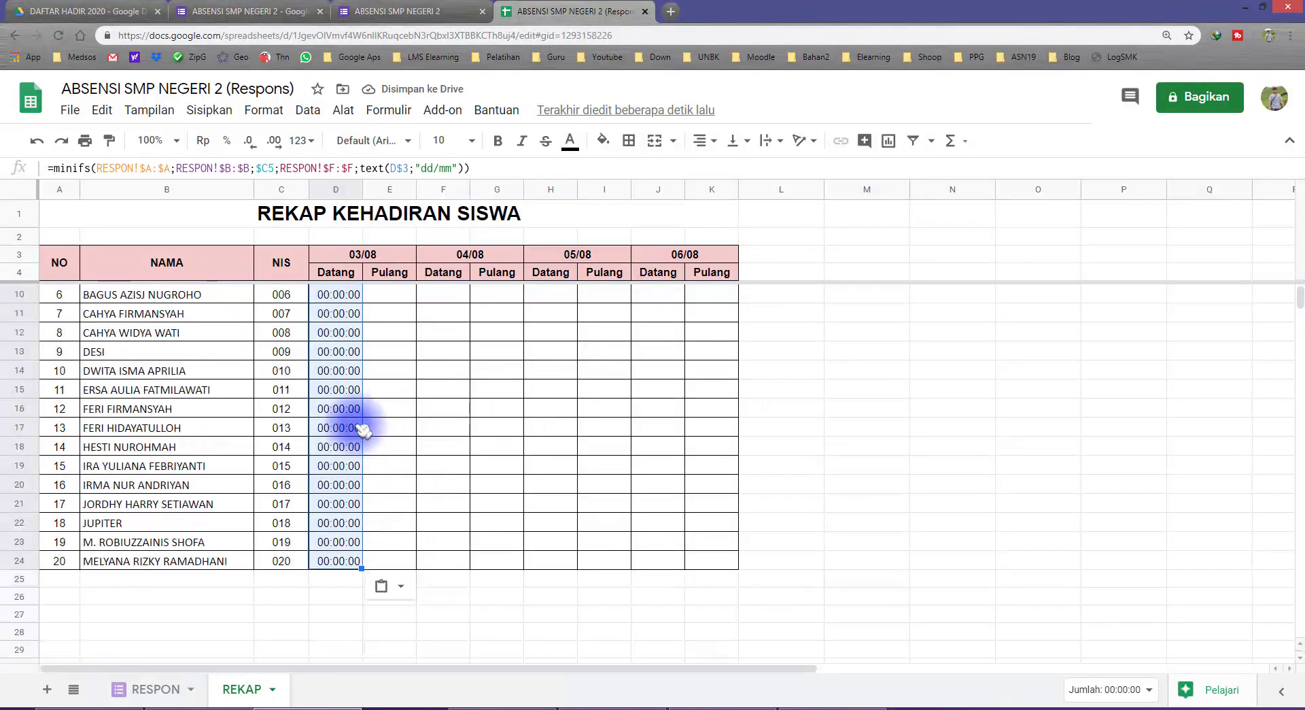
left_click(293, 315)
scroll(306, 353, "up", 1)
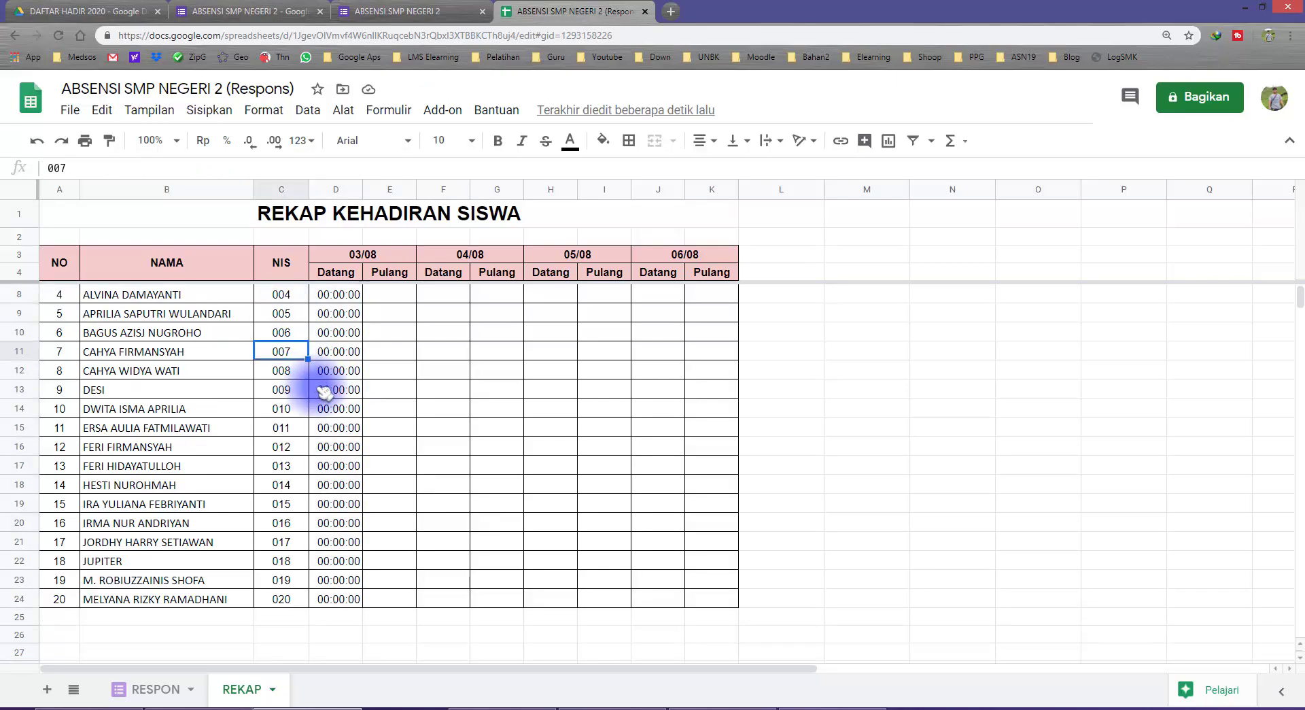
left_click(337, 352)
scroll(354, 380, "up", 1)
scroll(361, 415, "up", 1)
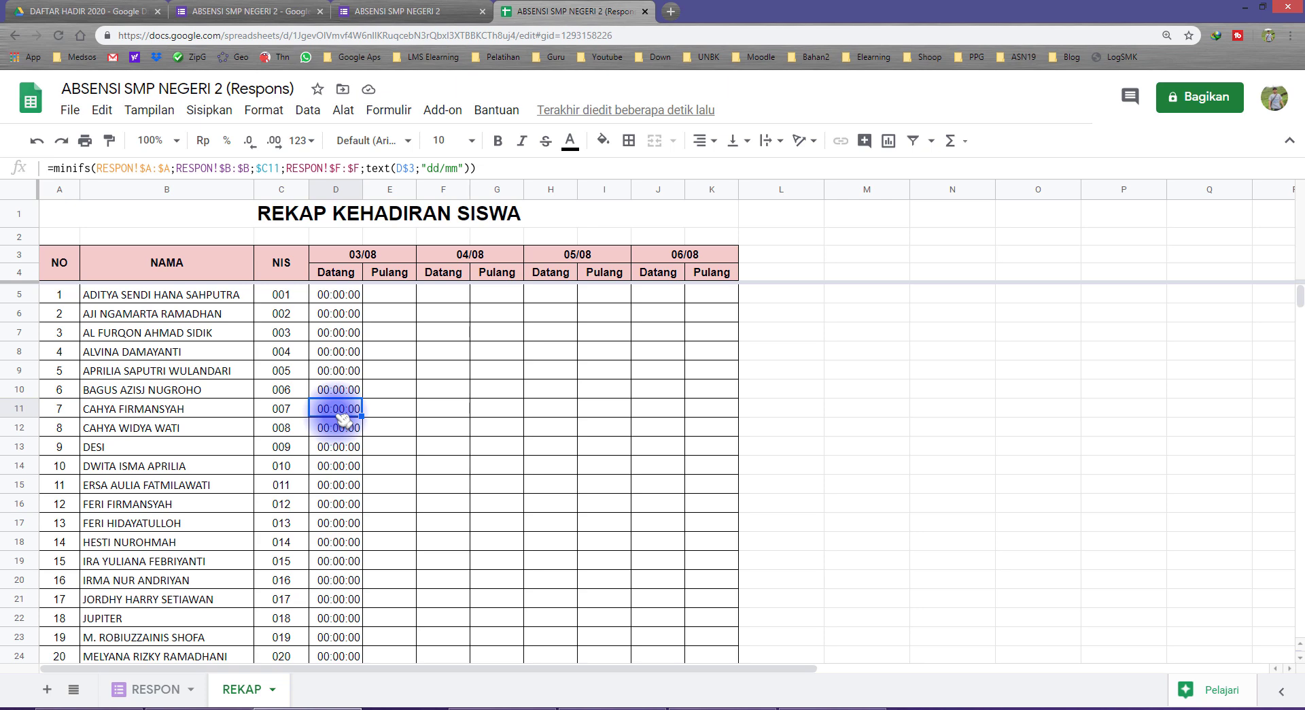
left_click(364, 256)
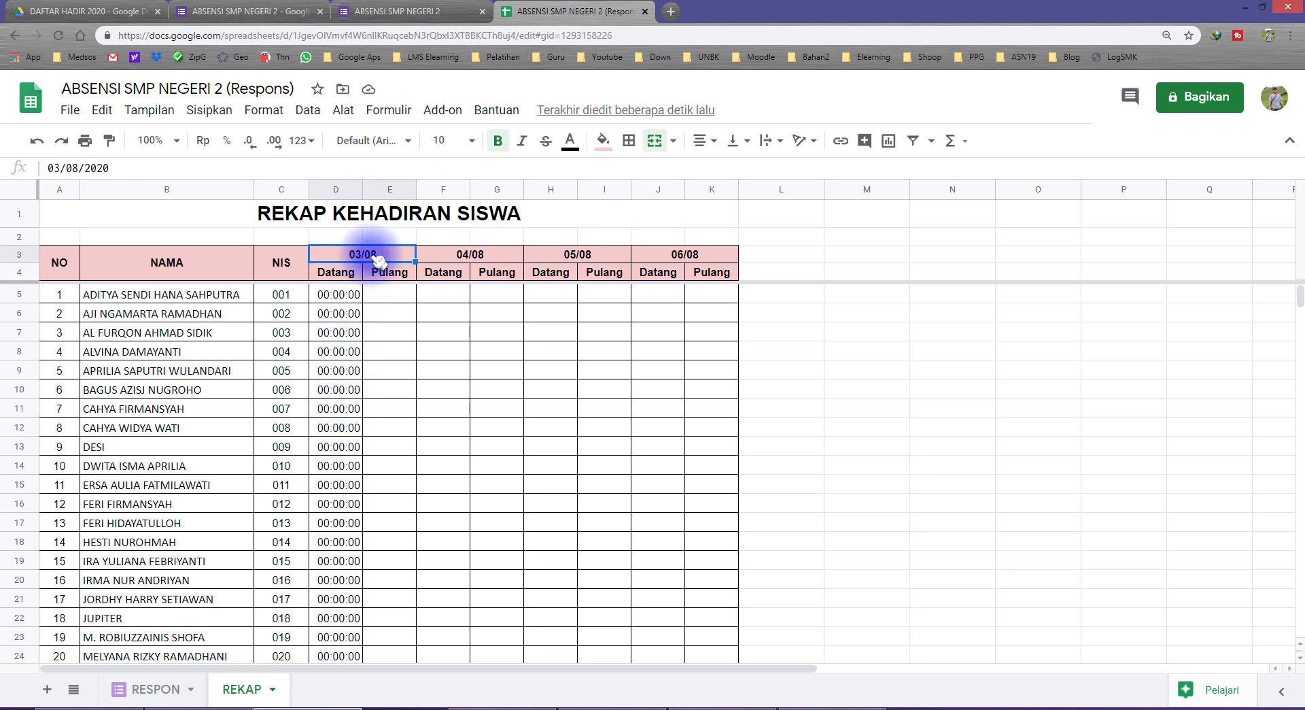
Compare with NIS 007's three responses dated 05/08 on RESPON, then reselect D5:D24
left_click(153, 689)
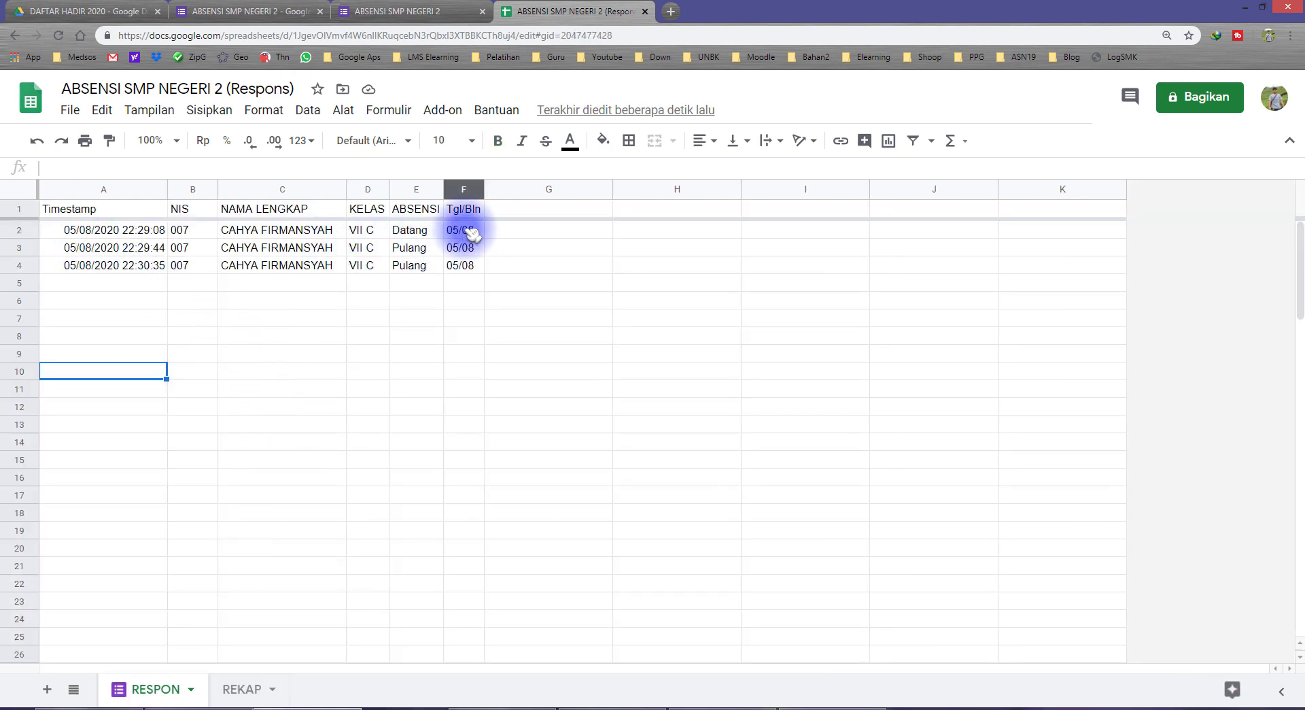
left_click_drag(462, 229, 466, 265)
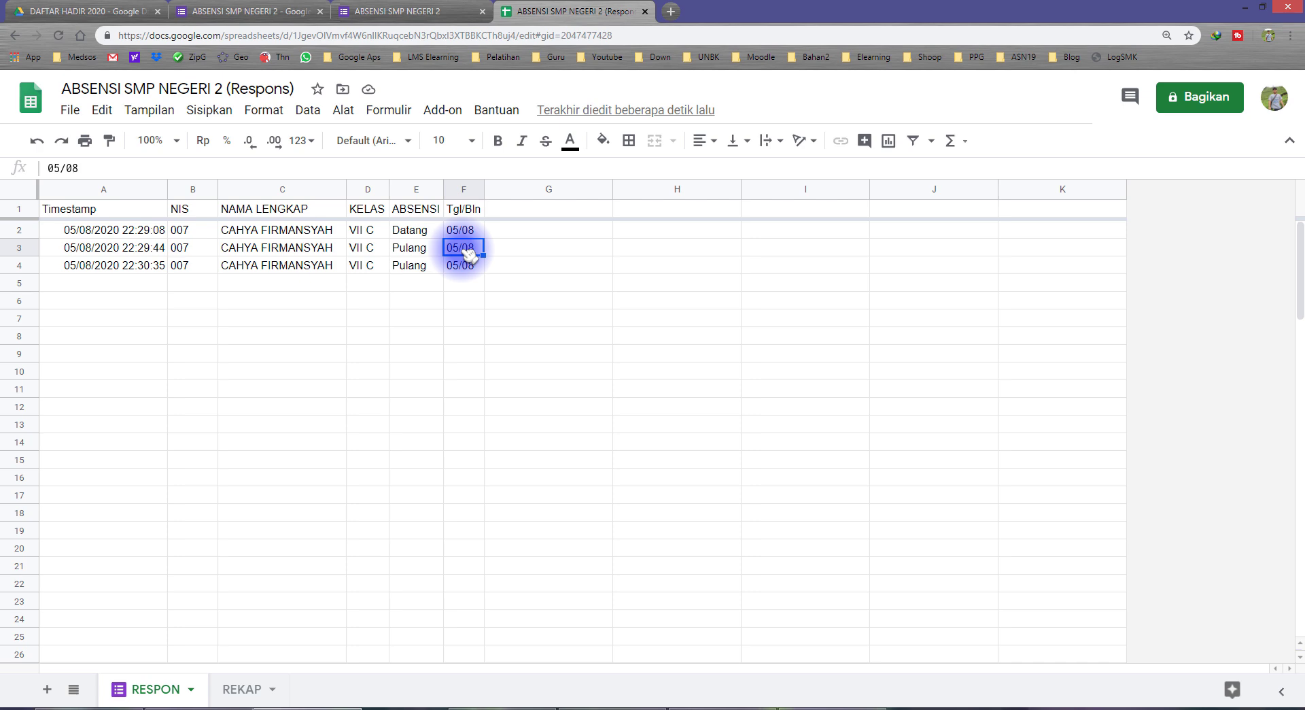
left_click(243, 688)
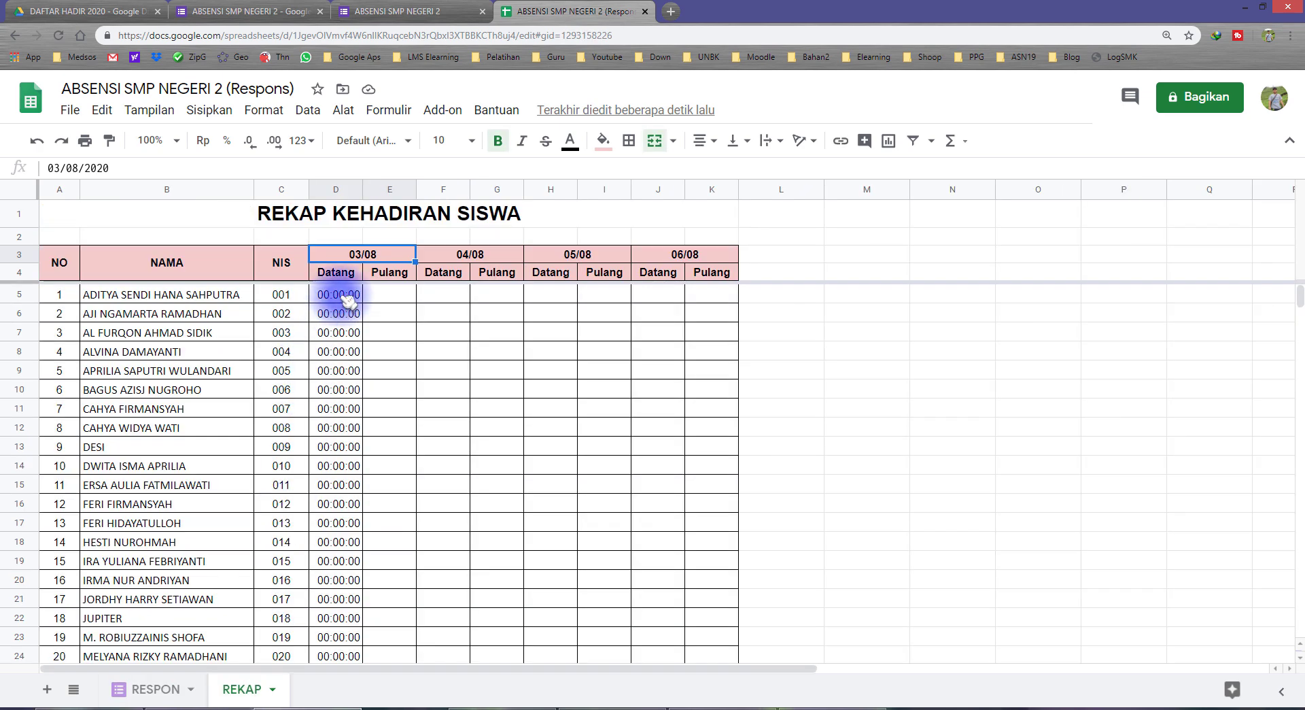
left_click_drag(343, 296, 338, 598)
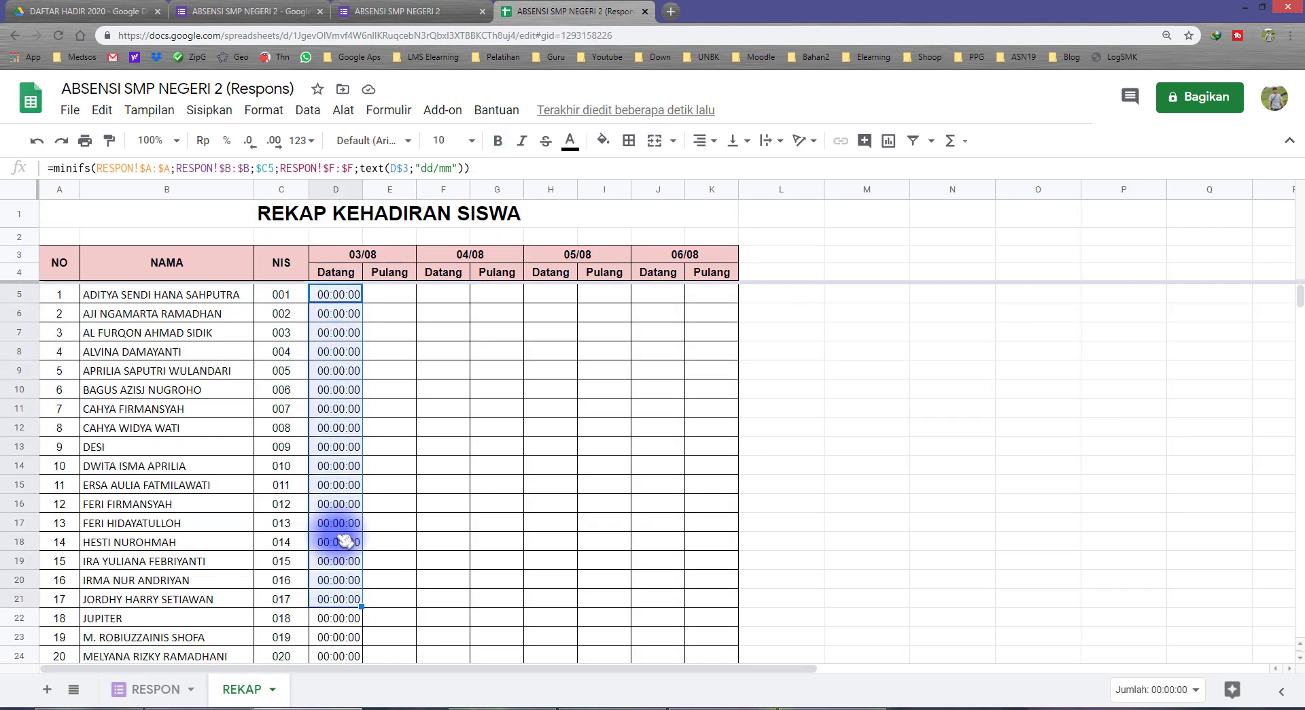
left_click_drag(351, 305, 350, 297)
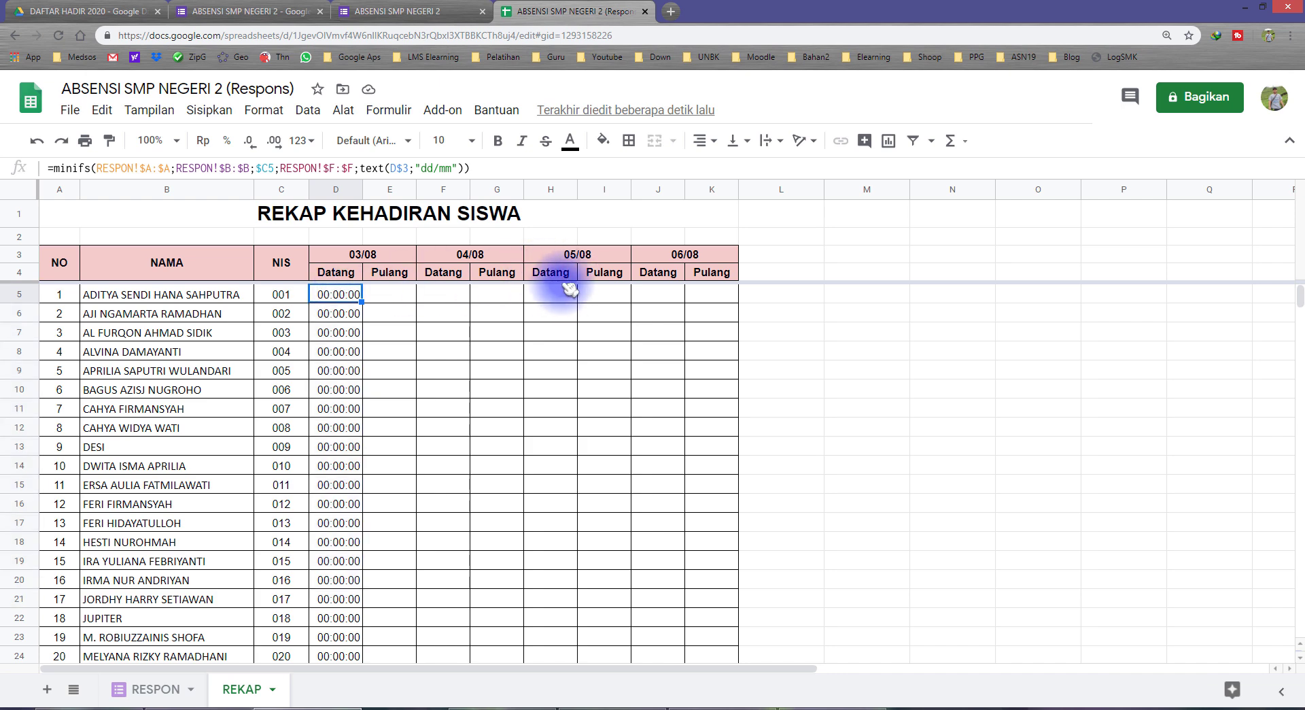
scroll(353, 441, "down", 3)
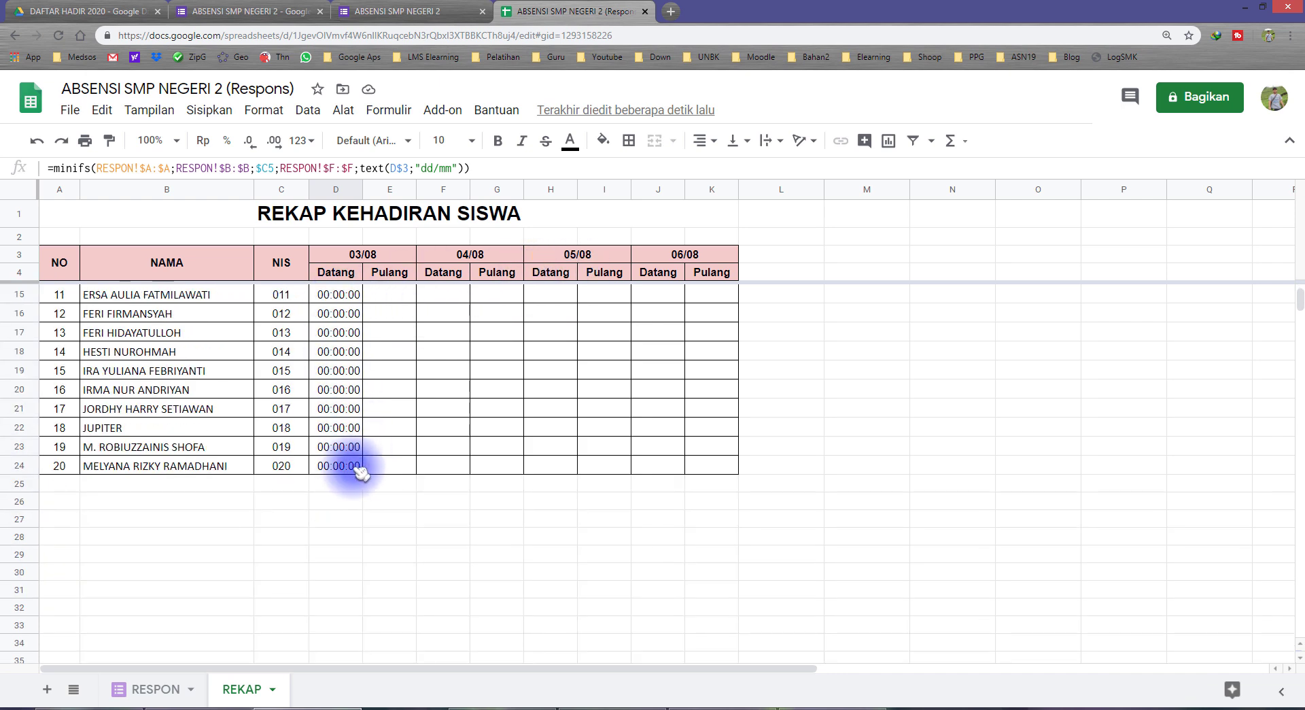
left_click(350, 469, "shift")
Copy the D5:D24 MINIFS formulas and paste formulas only into E5:K24
scroll(350, 468, "up", 3)
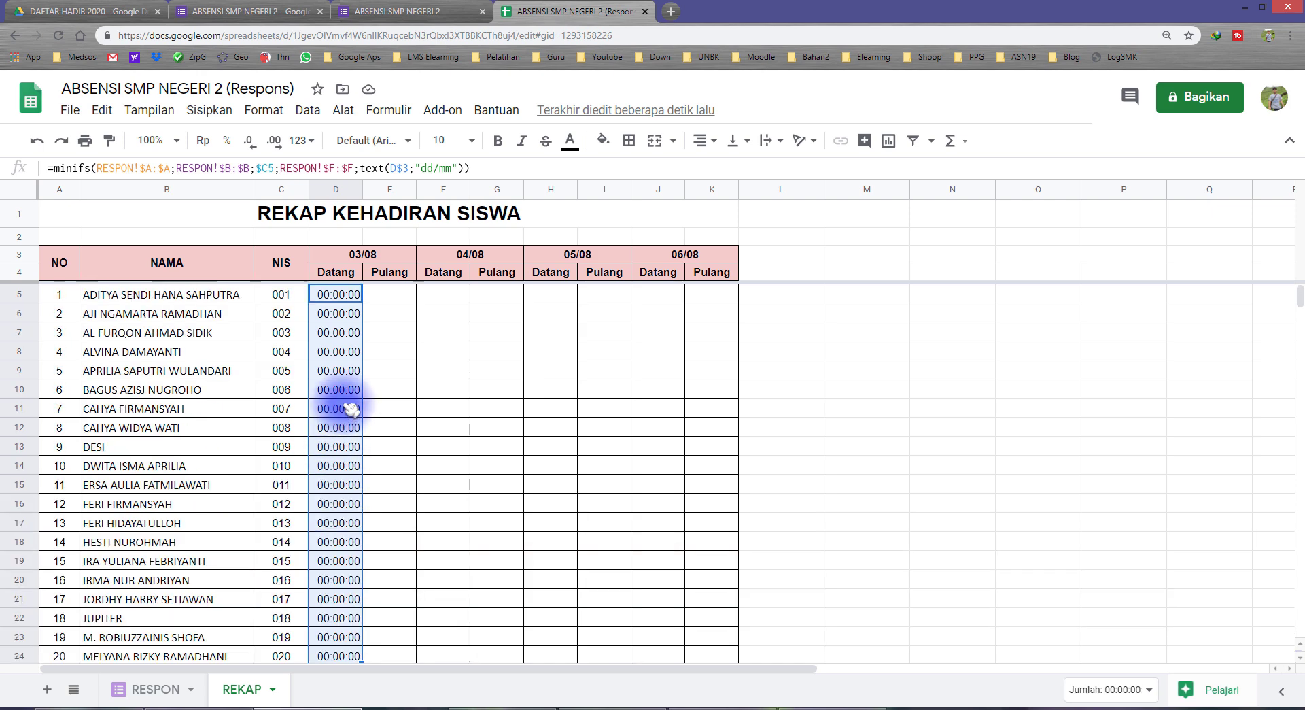
right_click(339, 344)
left_click(384, 164)
left_click(401, 294)
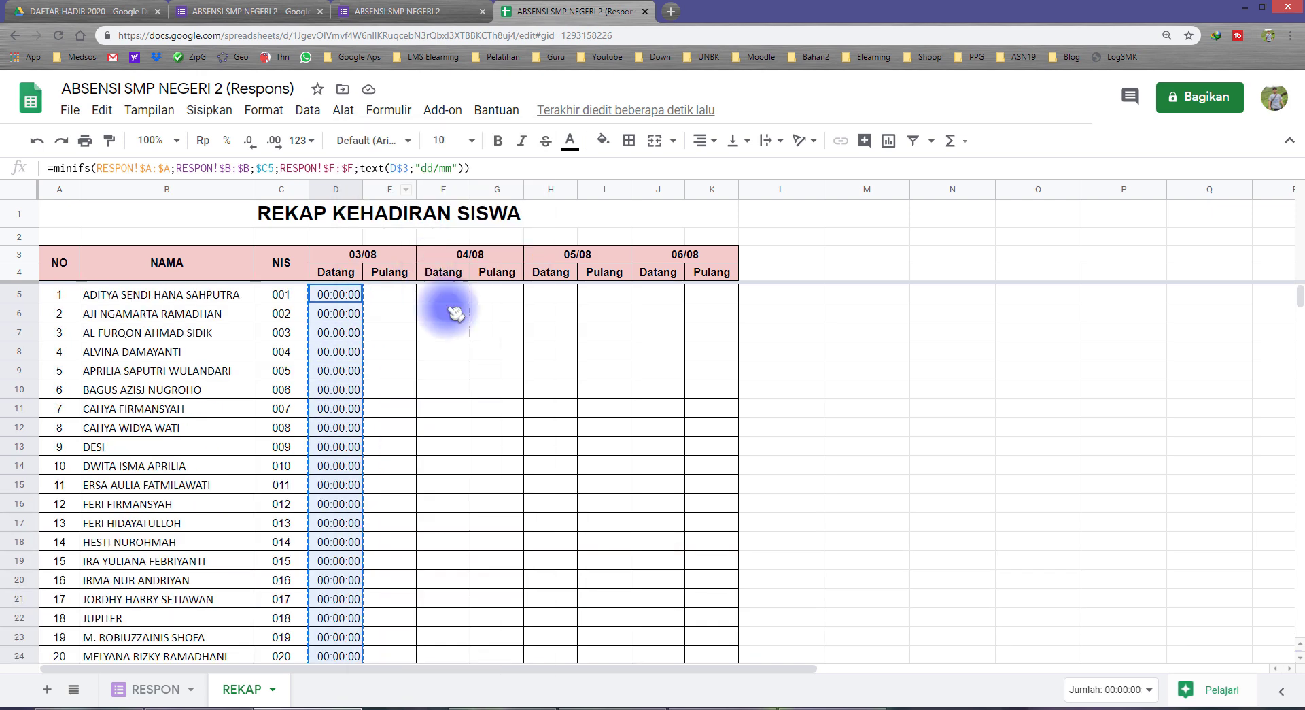
scroll(710, 537, "down", 3)
left_click(719, 469, "shift")
scroll(713, 469, "up", 3)
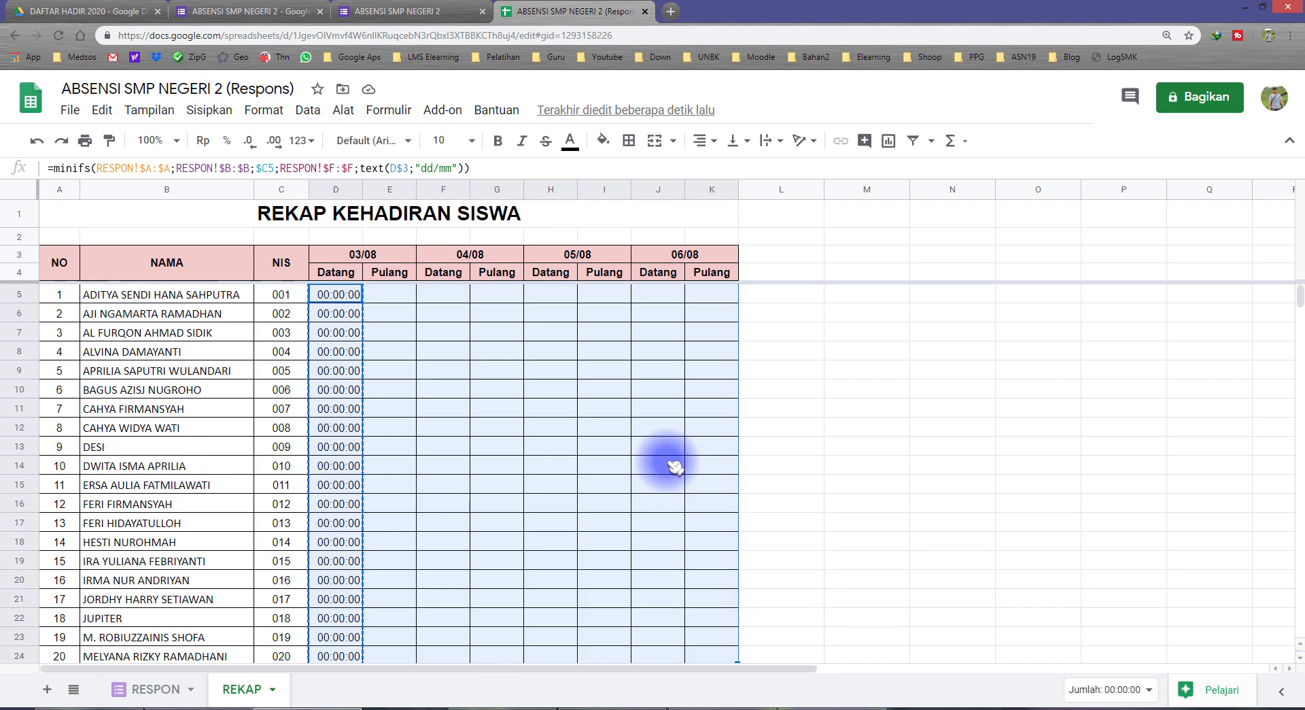
right_click(505, 418)
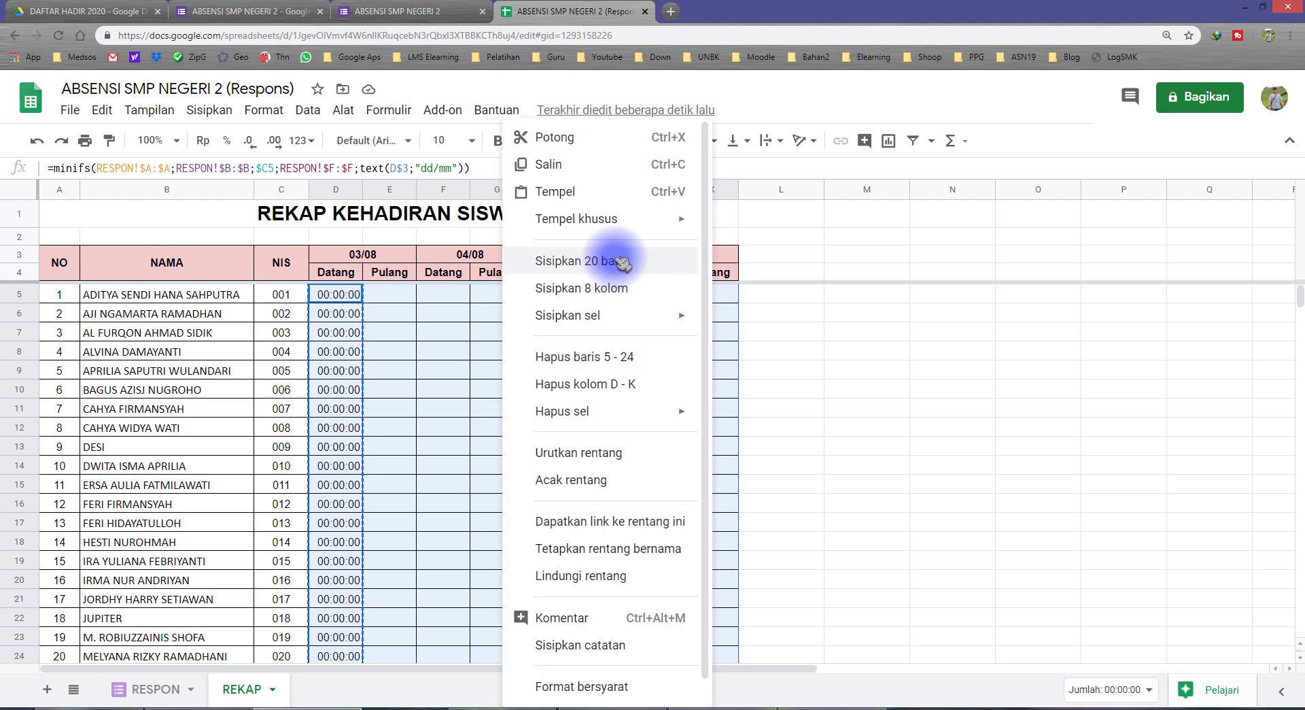
mouse_move(680, 218)
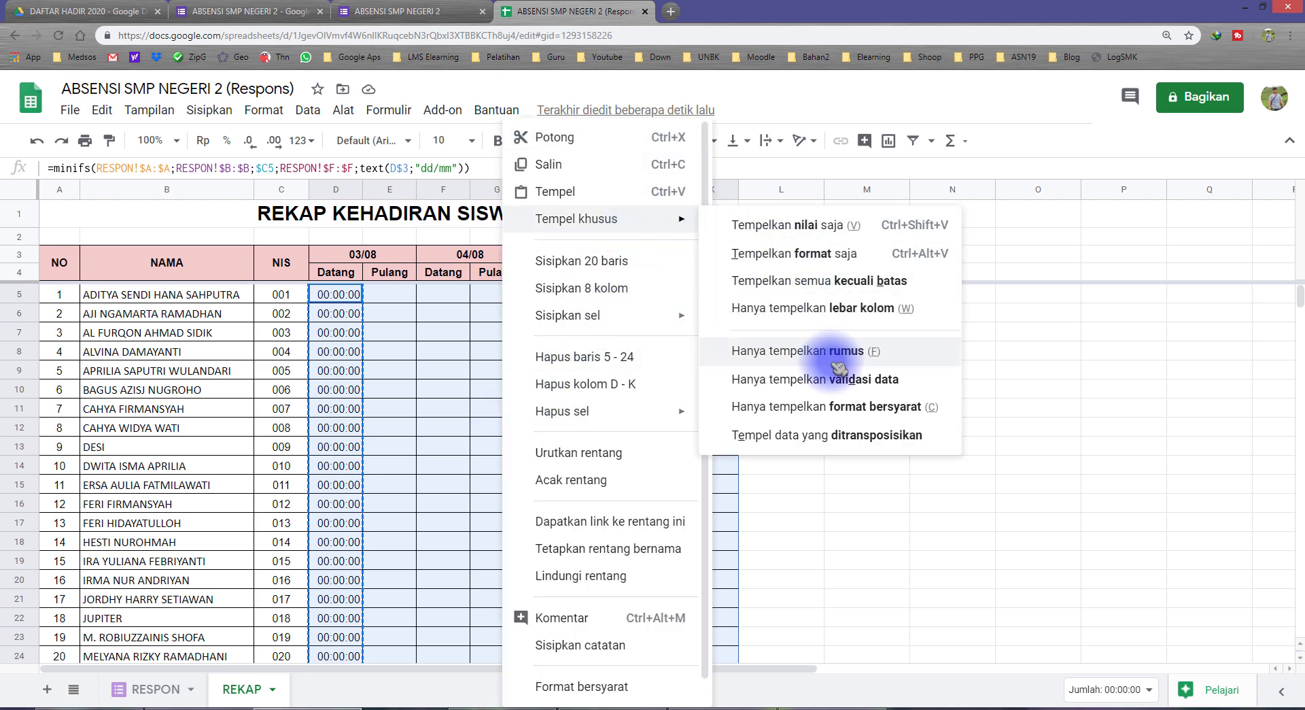
left_click(754, 354)
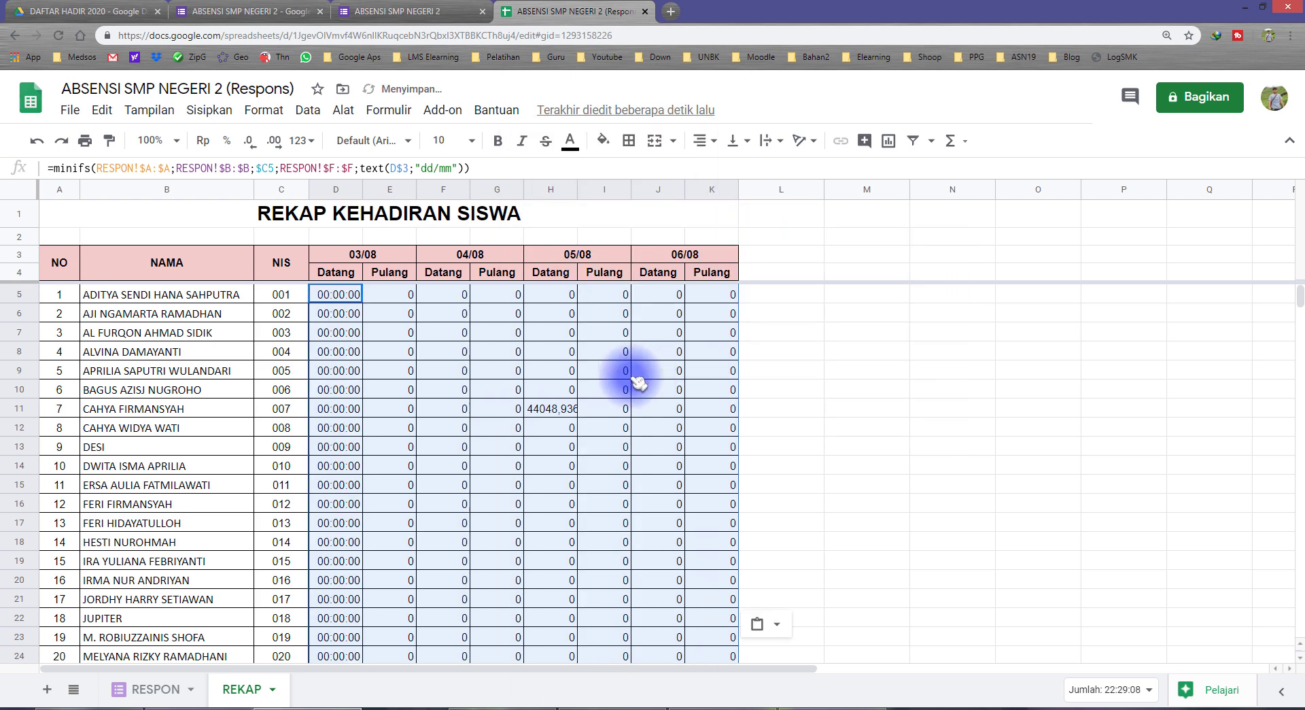
Paint D5's time format across D5:K24 and check NIS 007's row
left_click(333, 297)
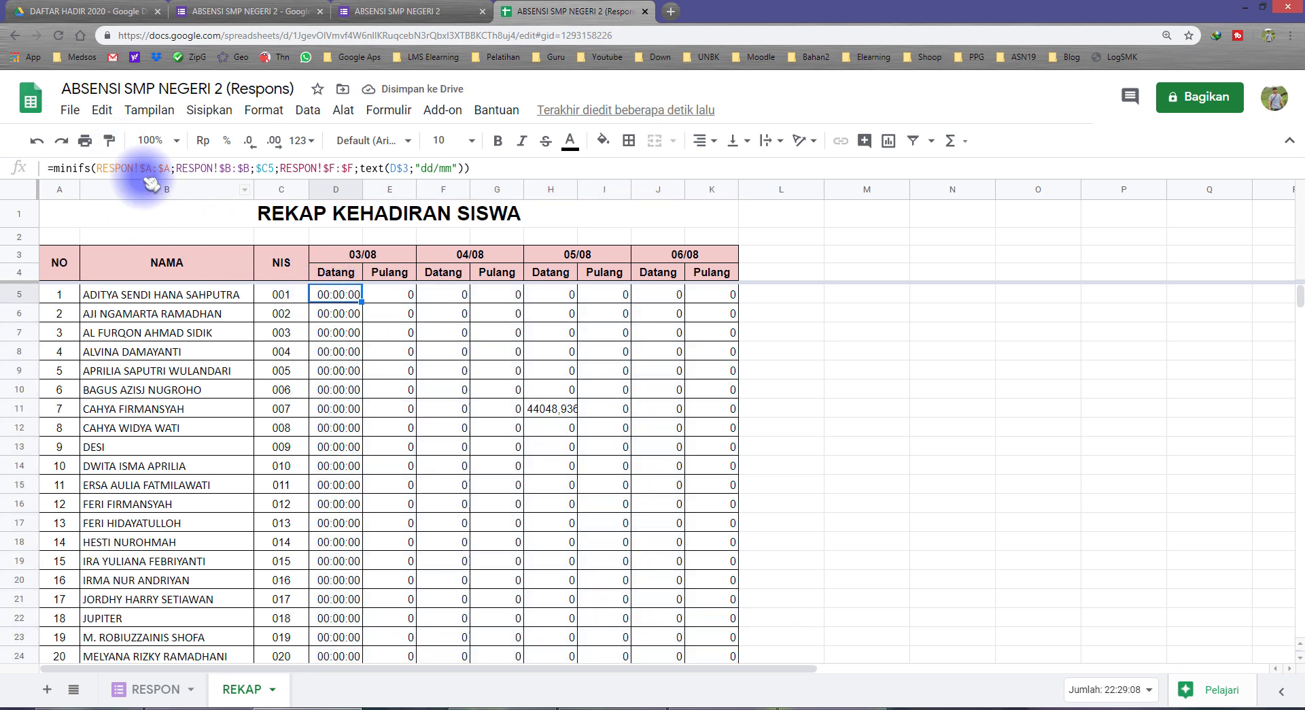
left_click(108, 140)
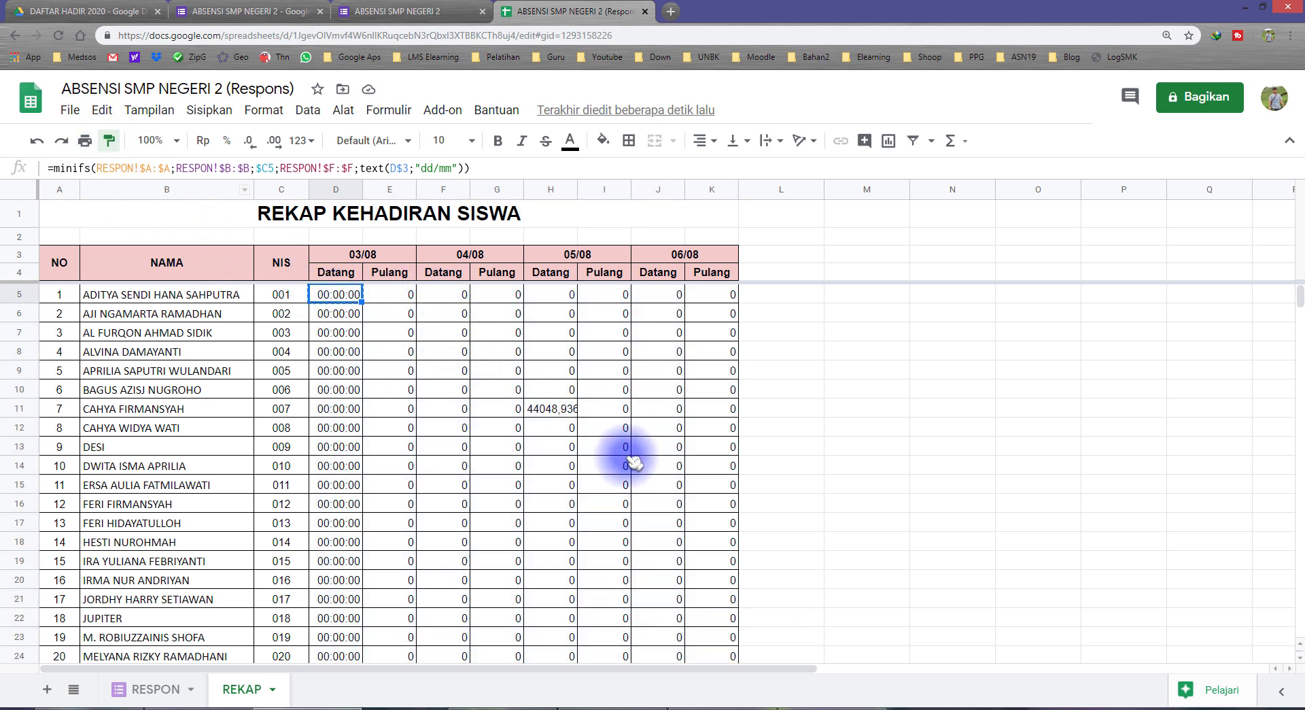
scroll(666, 492, "down", 3)
left_click(704, 429, "shift")
scroll(600, 468, "up", 3)
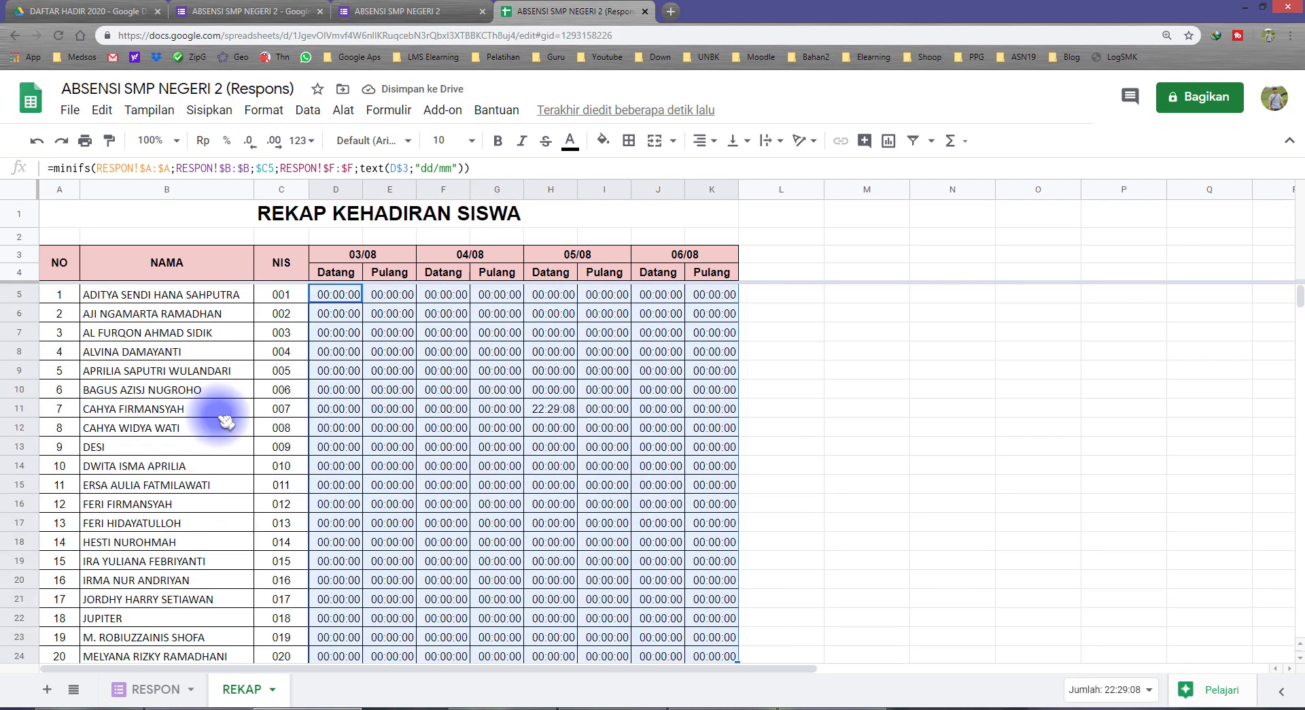
left_click(281, 408)
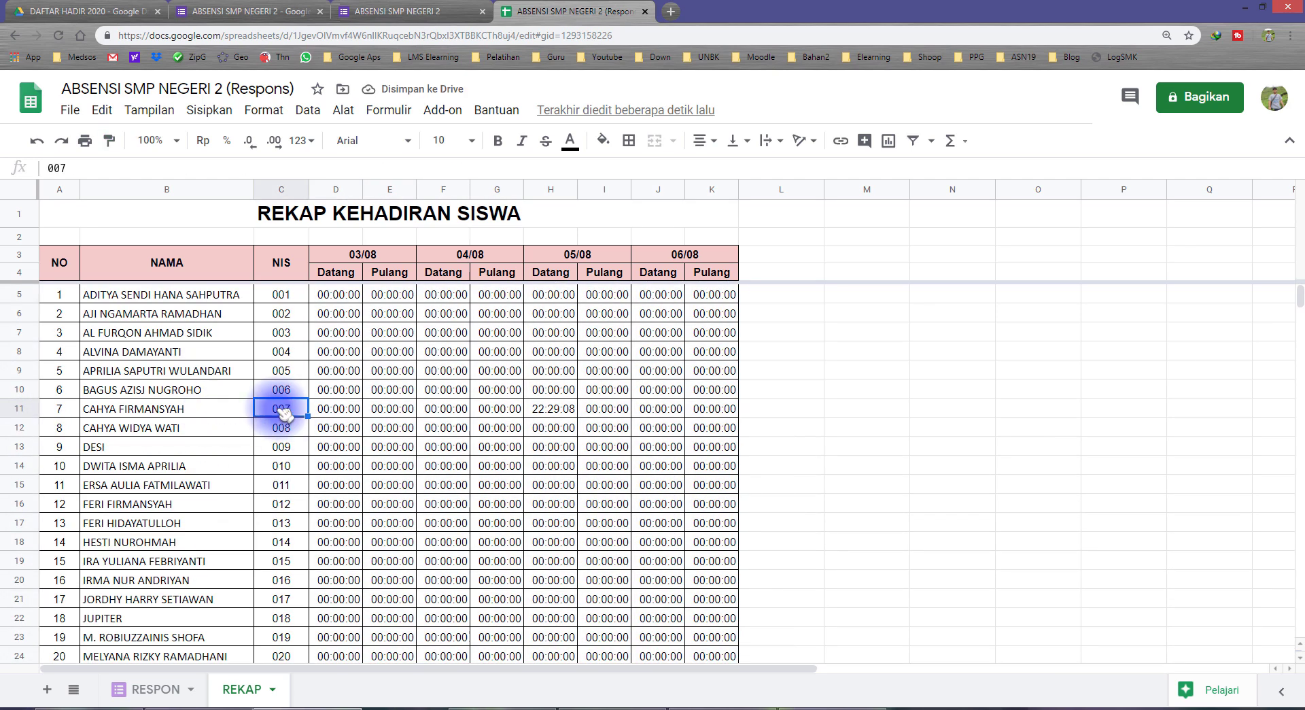
Fill H11, showing 22:29:08, with orange
left_click(551, 408)
left_click(612, 141)
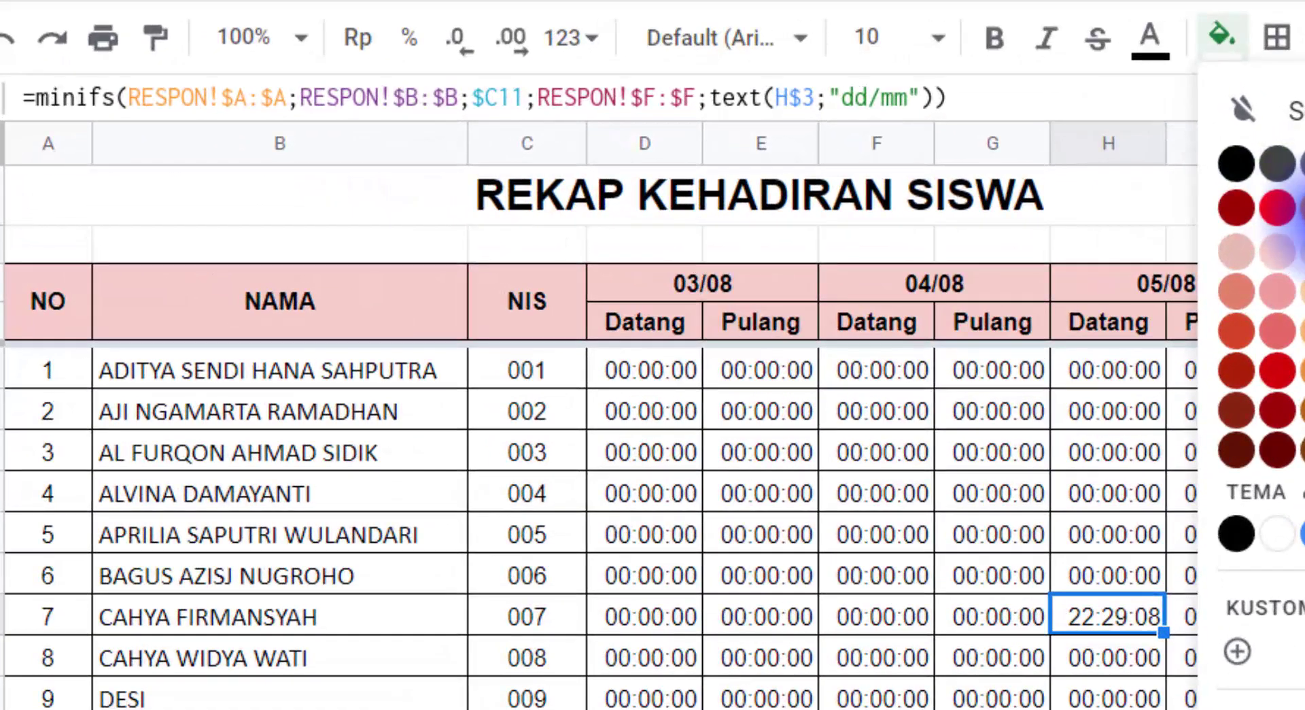
left_click(1268, 212)
left_click(1088, 708)
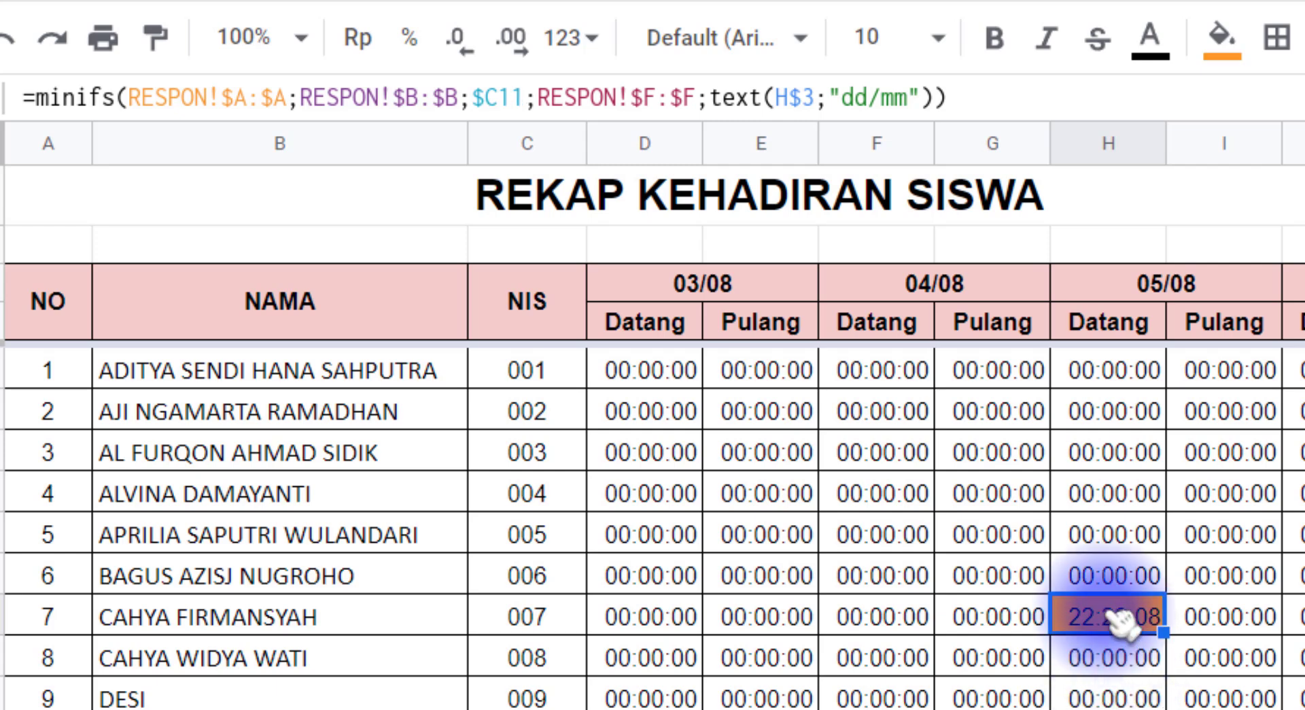
Point out how H11 matches NIS 007 in C11 with the 05/08 date header
left_click(1189, 290)
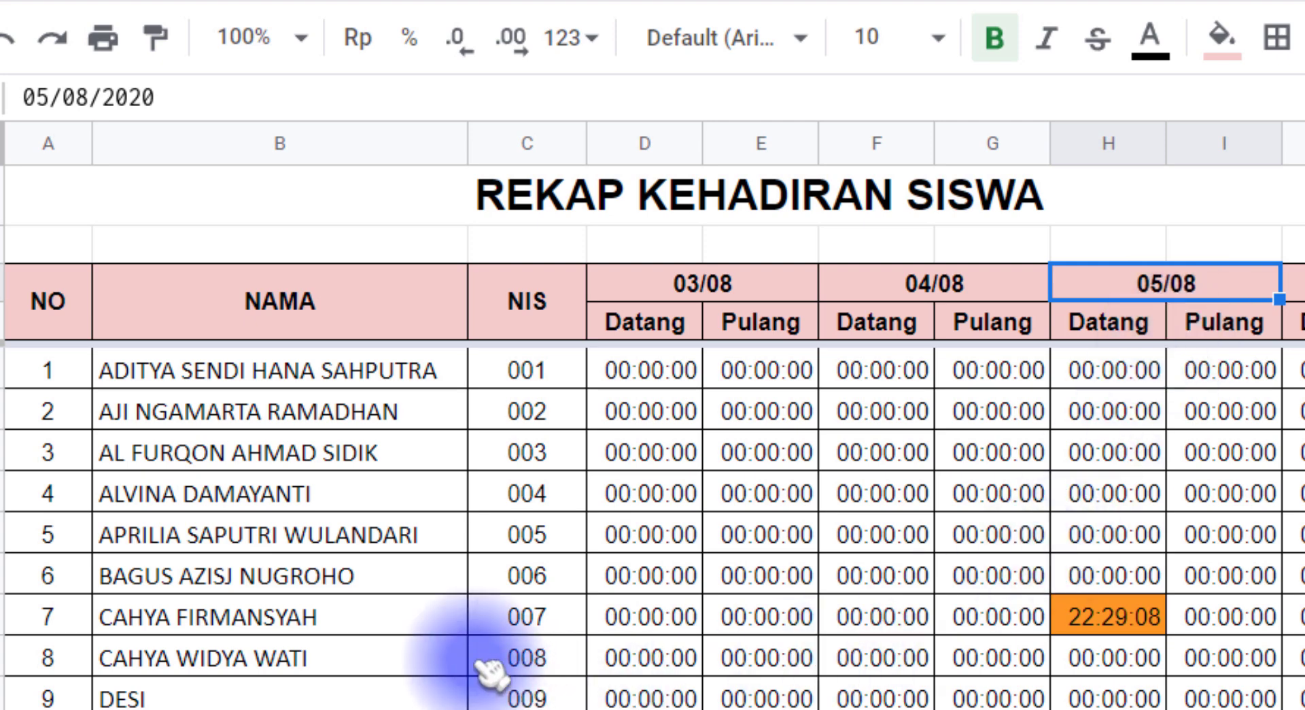
left_click(524, 618)
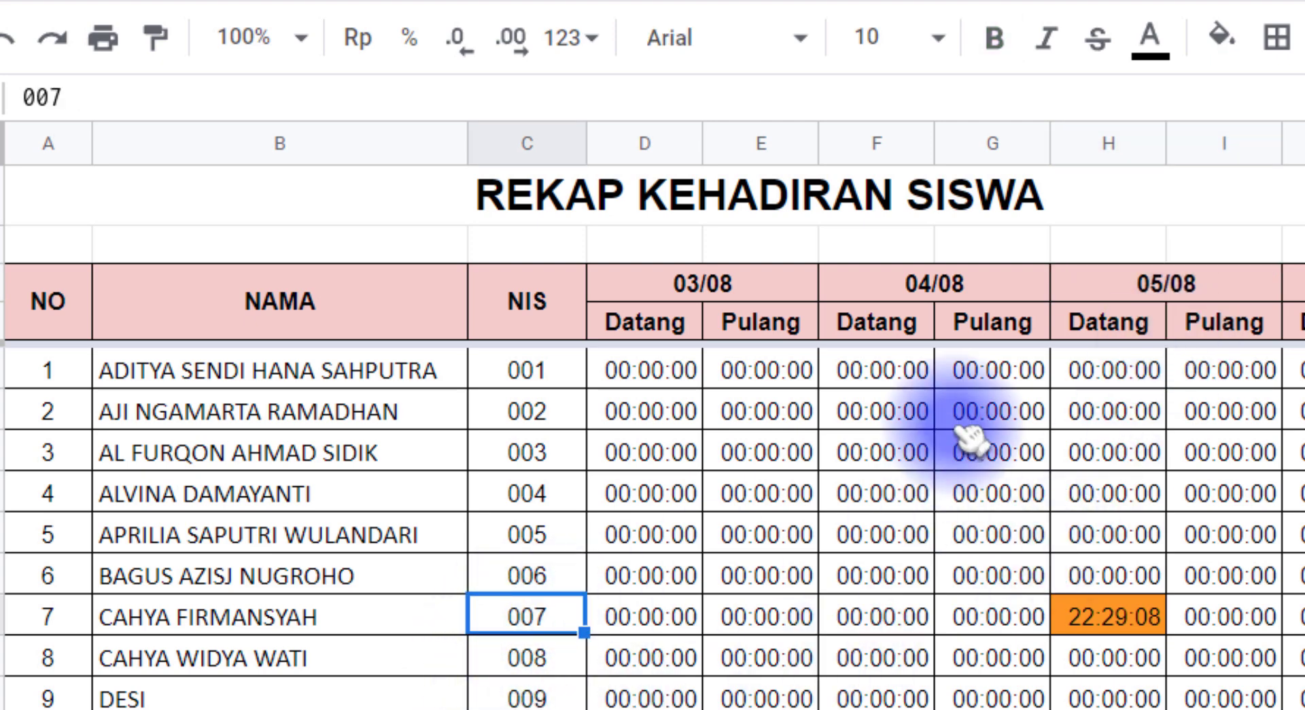
left_click(1164, 302)
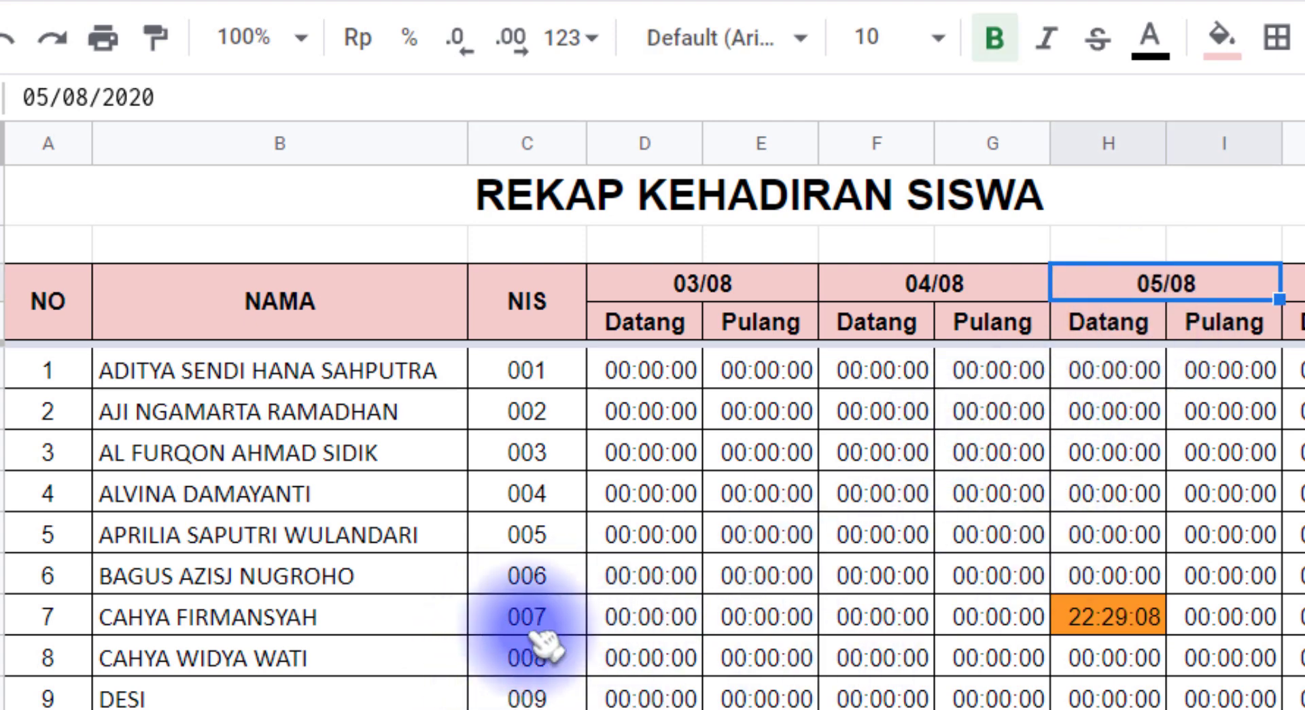
left_click(547, 615)
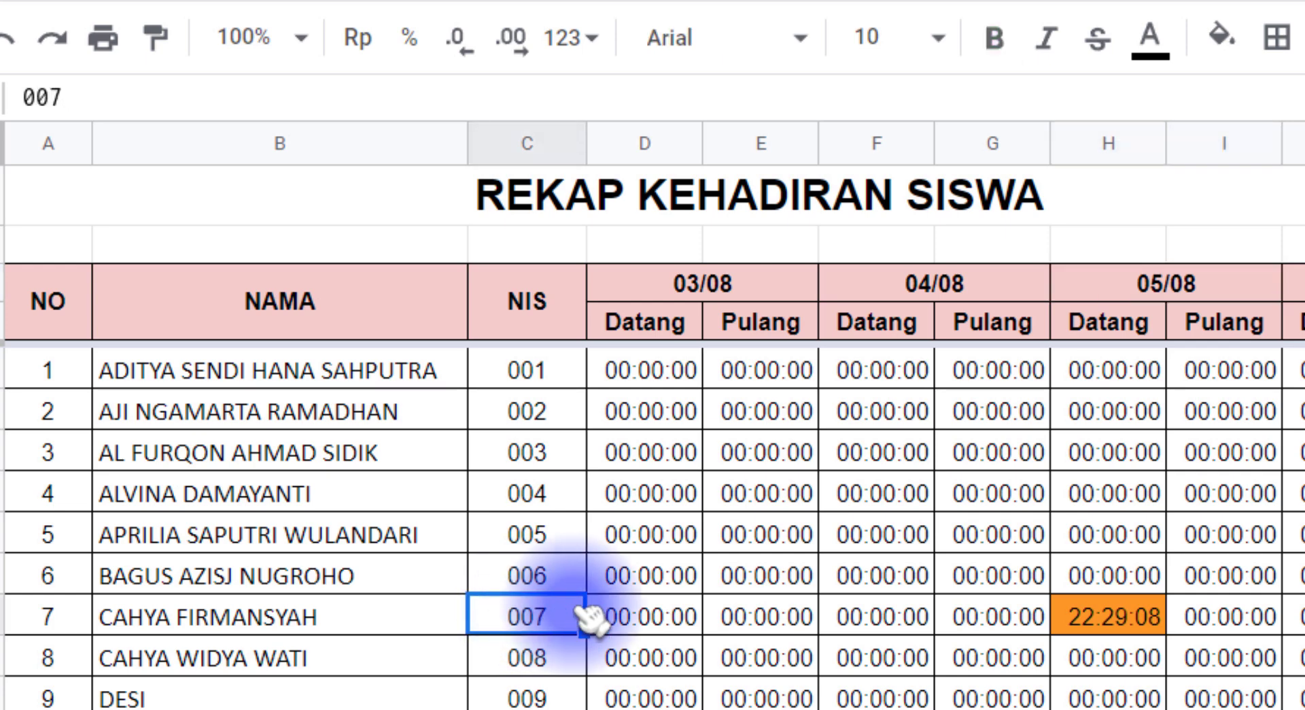
left_click(1121, 282)
left_click(538, 619)
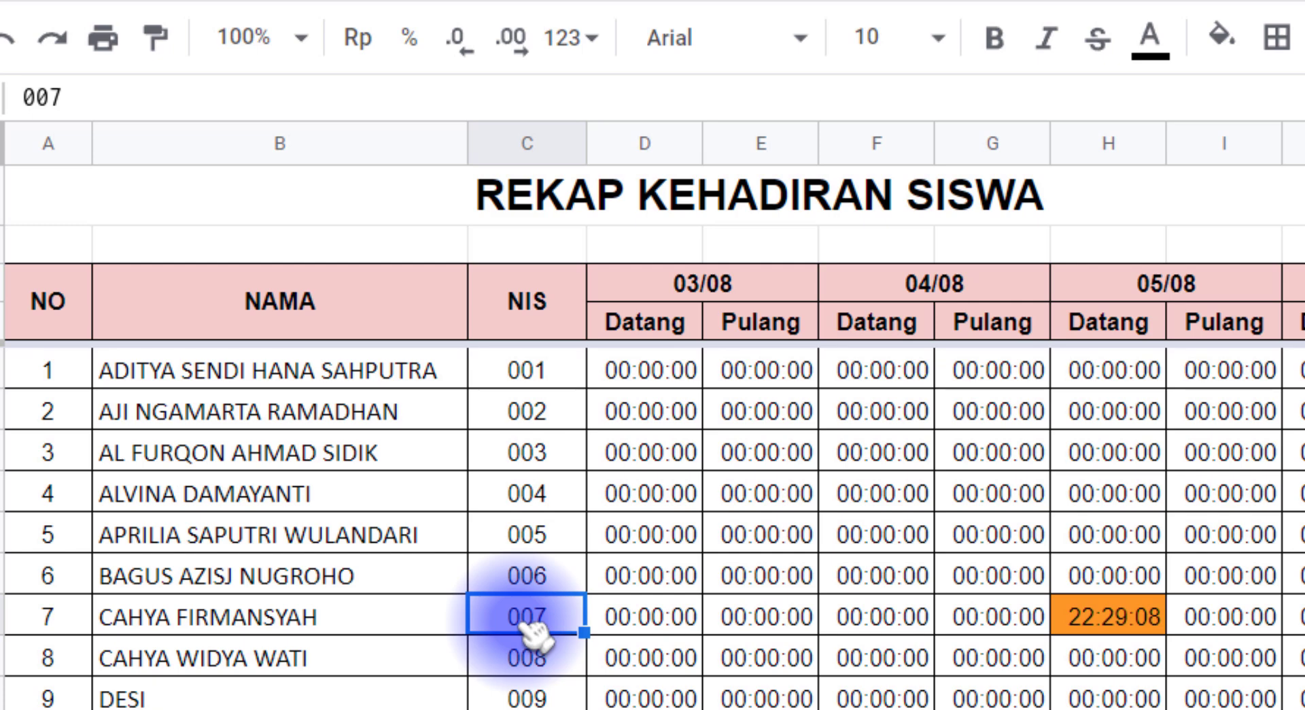
left_click(1148, 286)
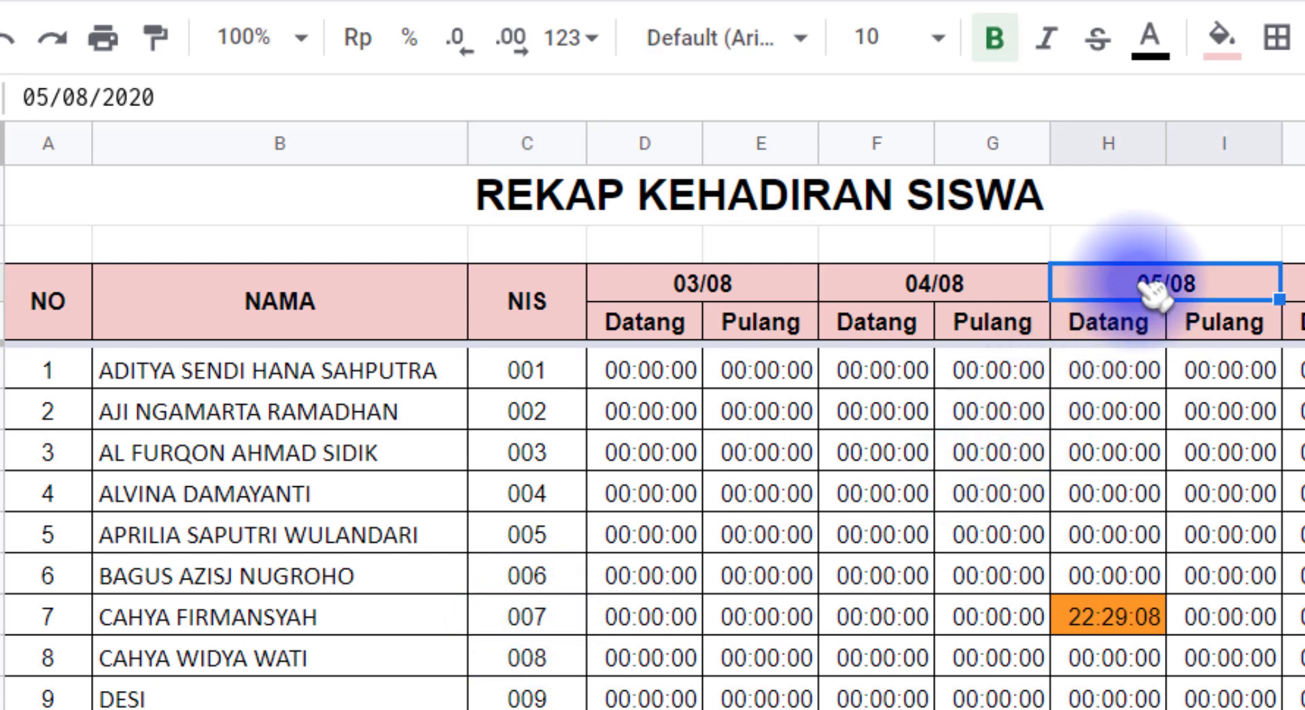
left_click(550, 608)
left_click(1147, 288)
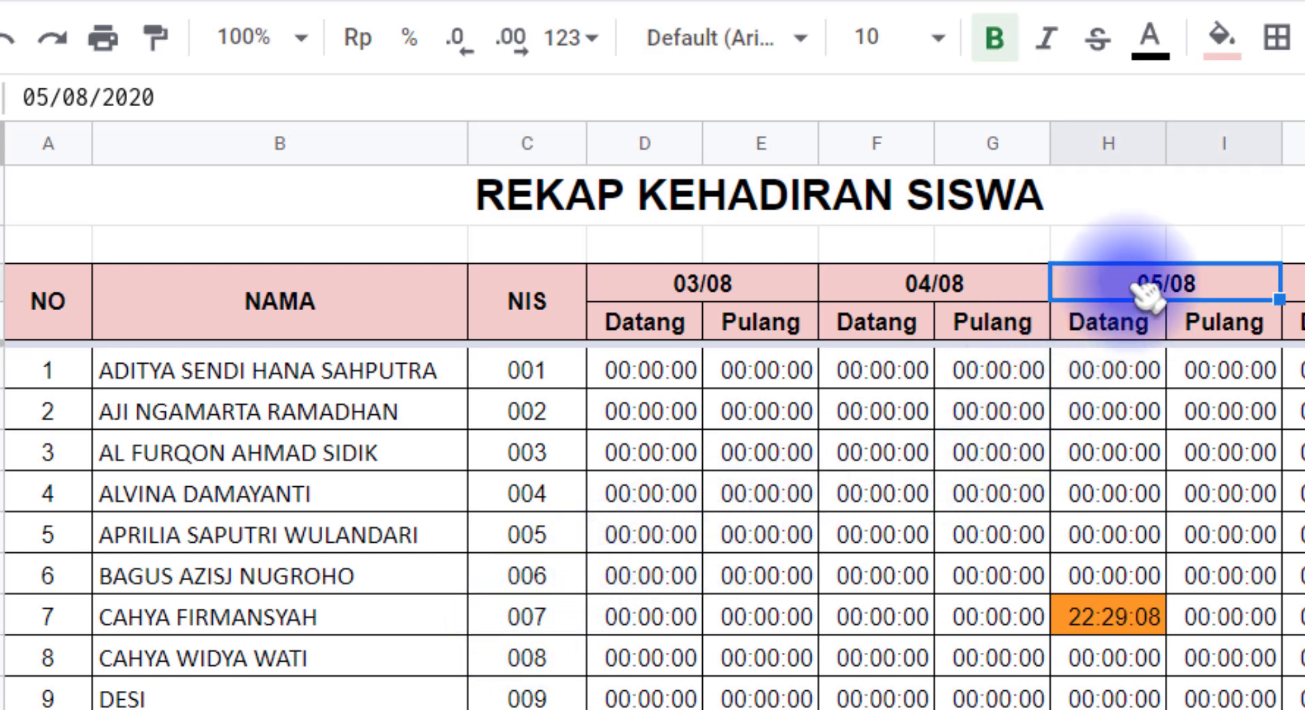
Inspect H11's formula against the Datang heading, then view the RESPON responses
left_click(1107, 617)
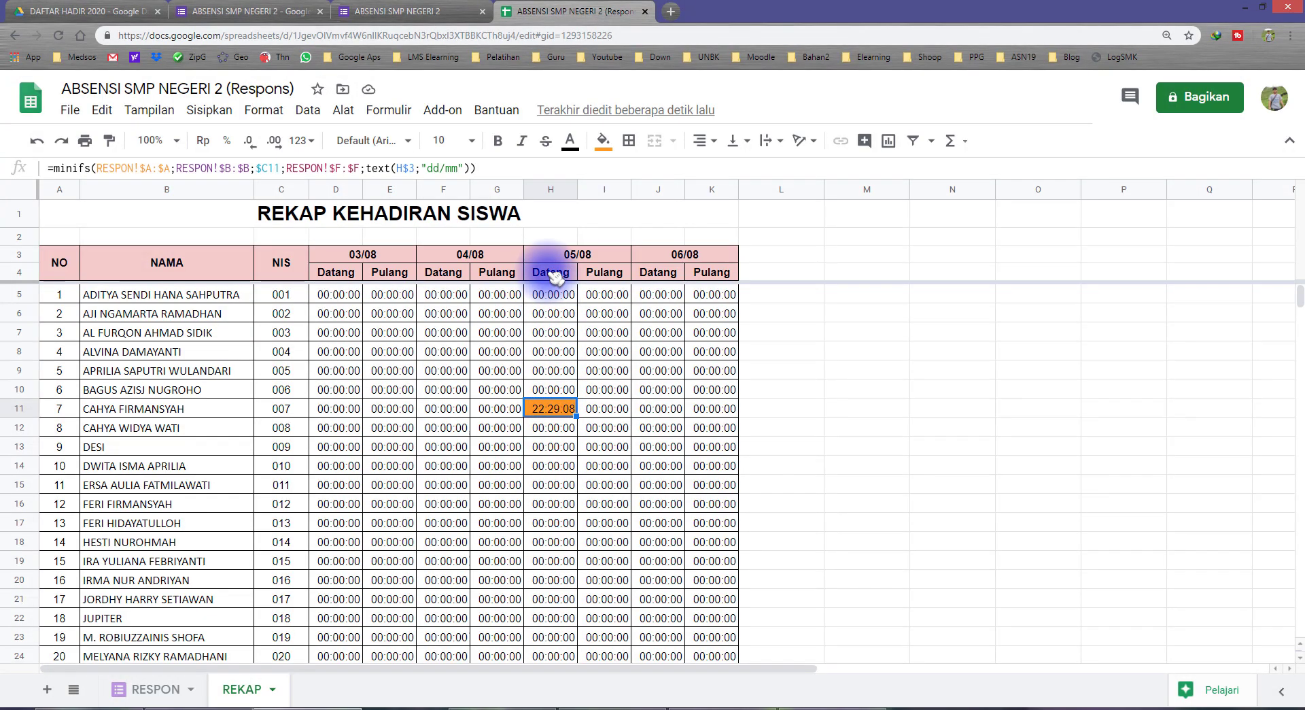
left_click(554, 276)
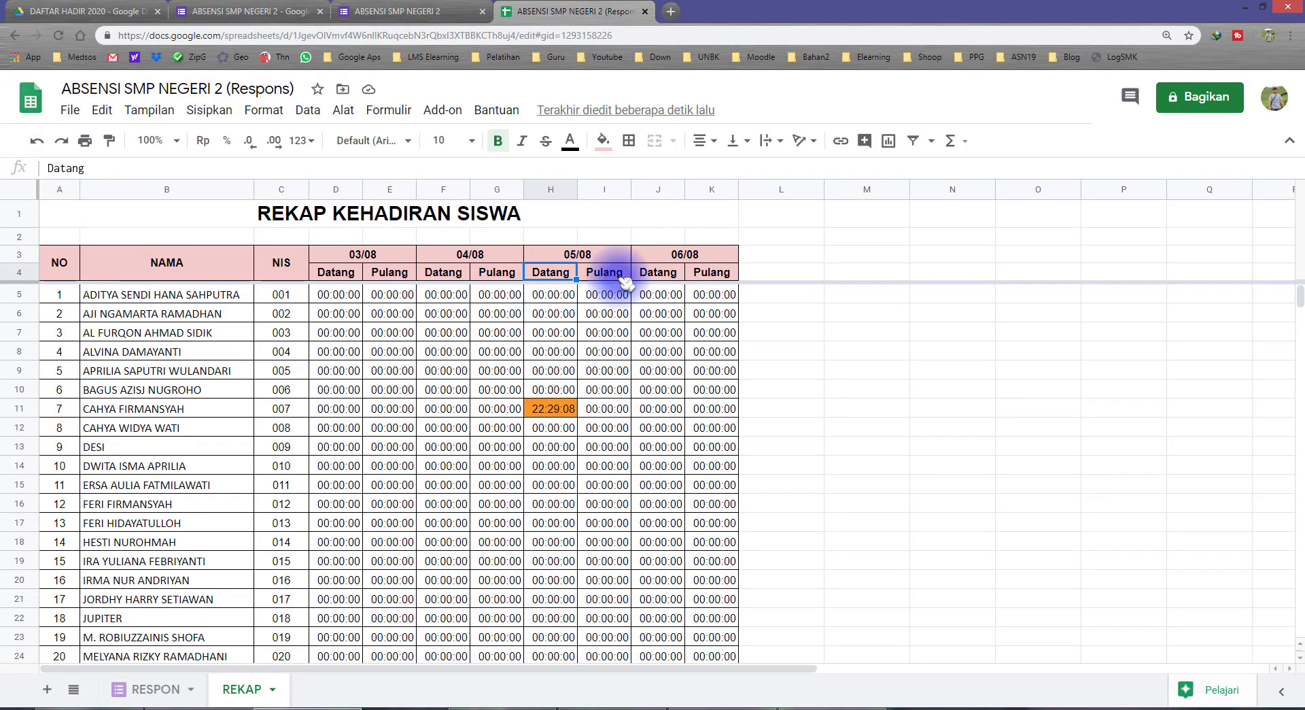
left_click(551, 272)
left_click(553, 410)
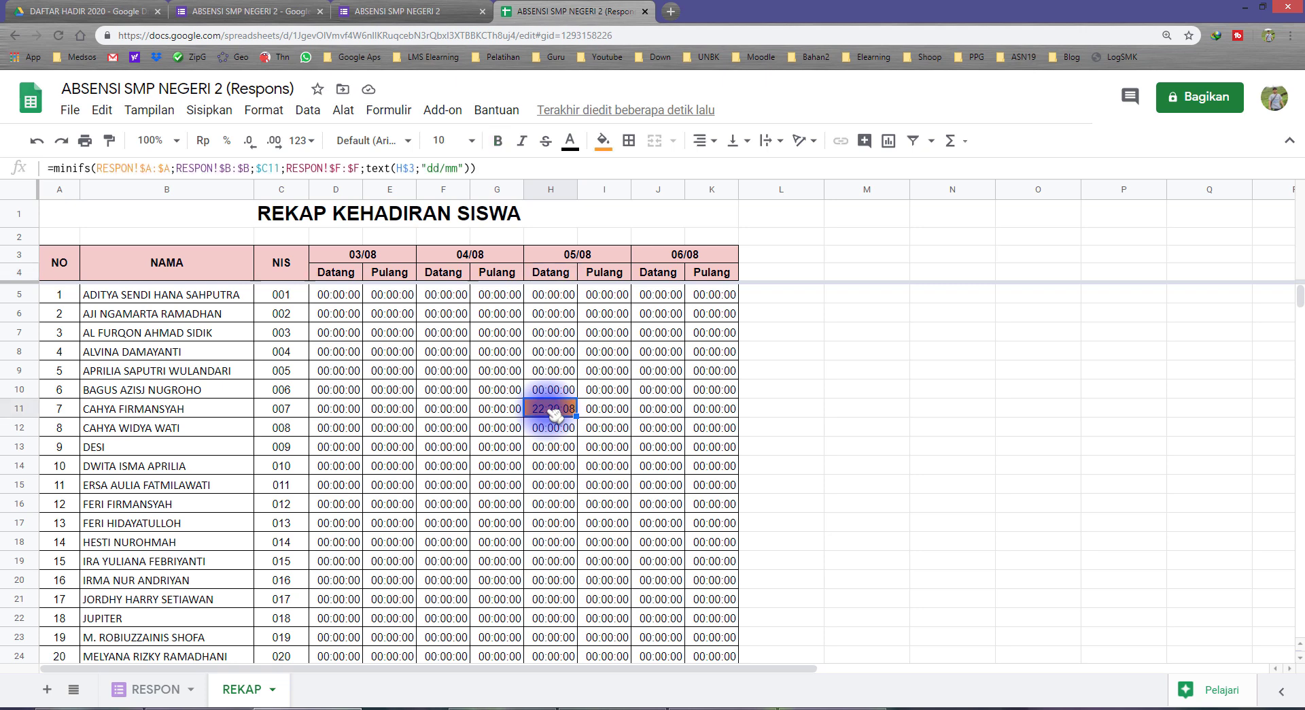
left_click(287, 408)
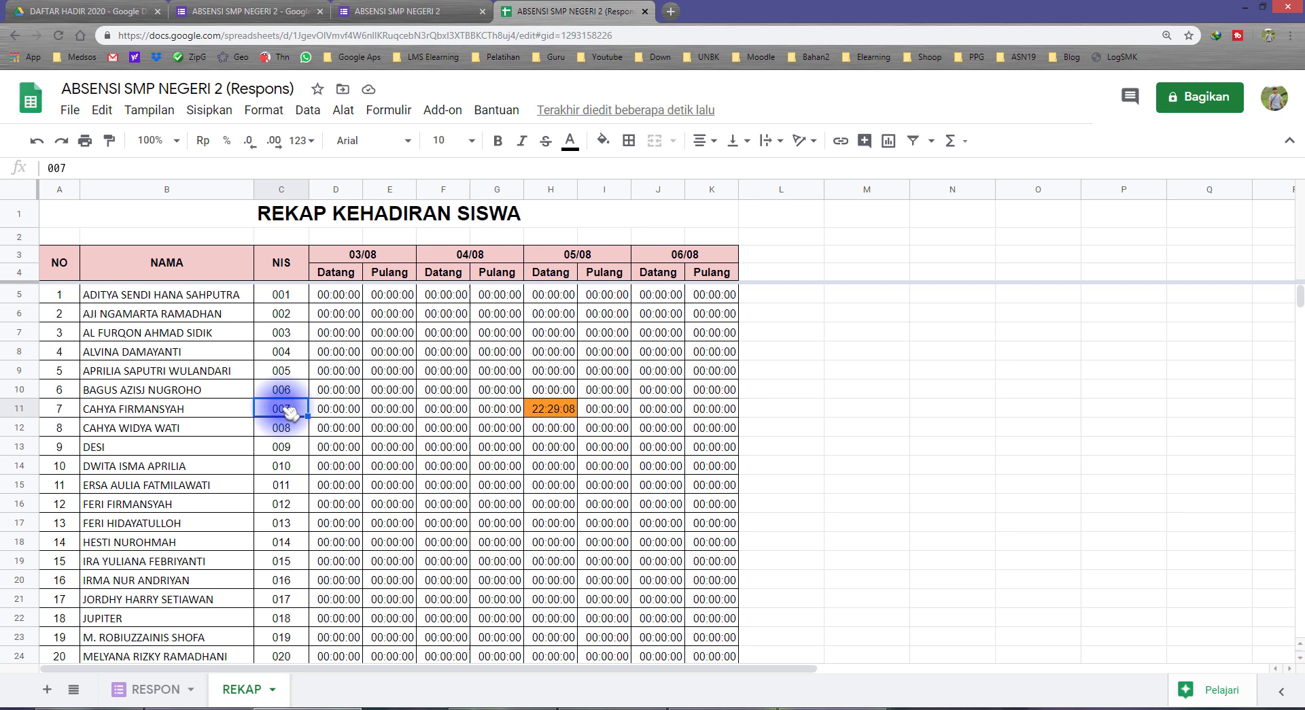
left_click(560, 257)
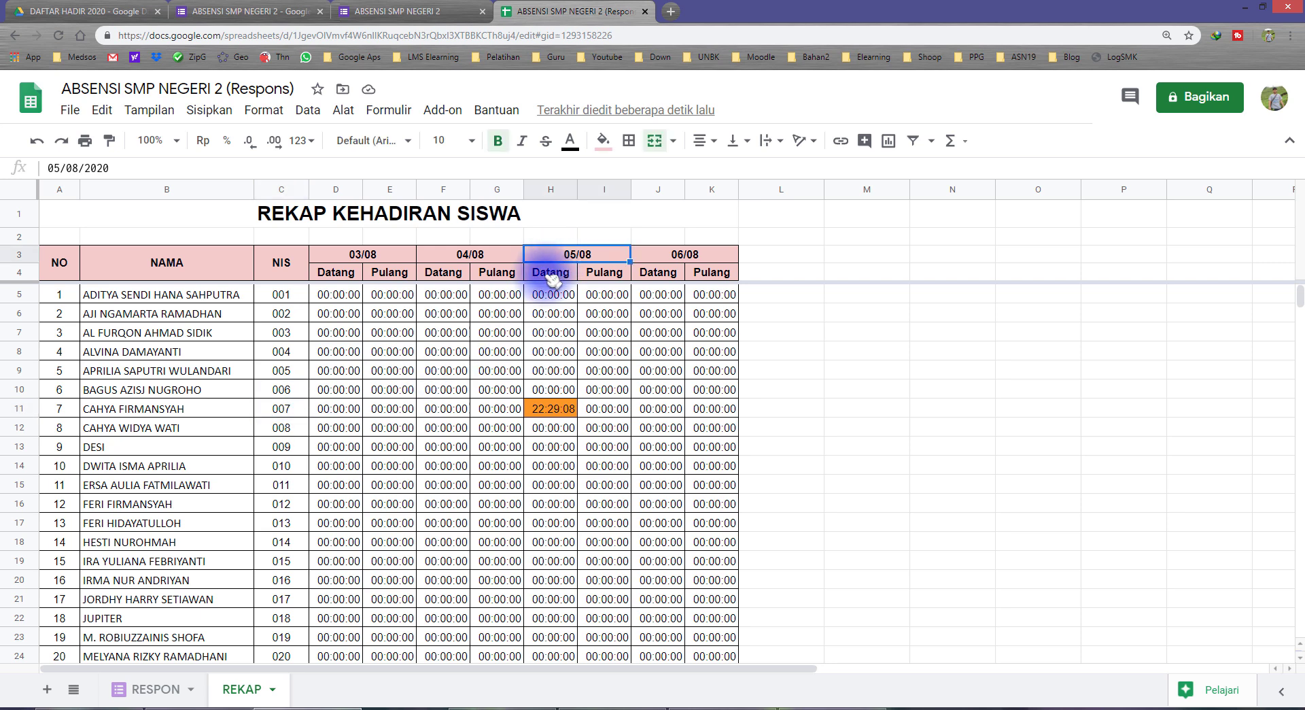
left_click(551, 273)
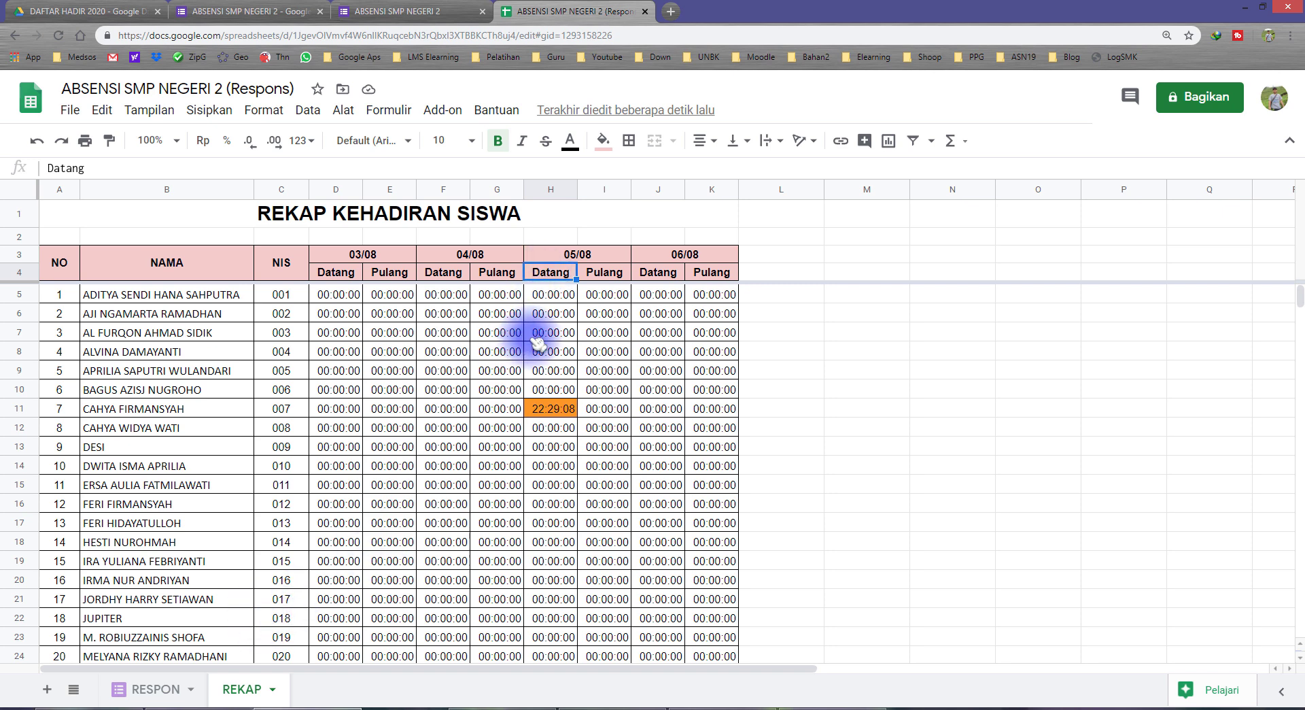
left_click(144, 688)
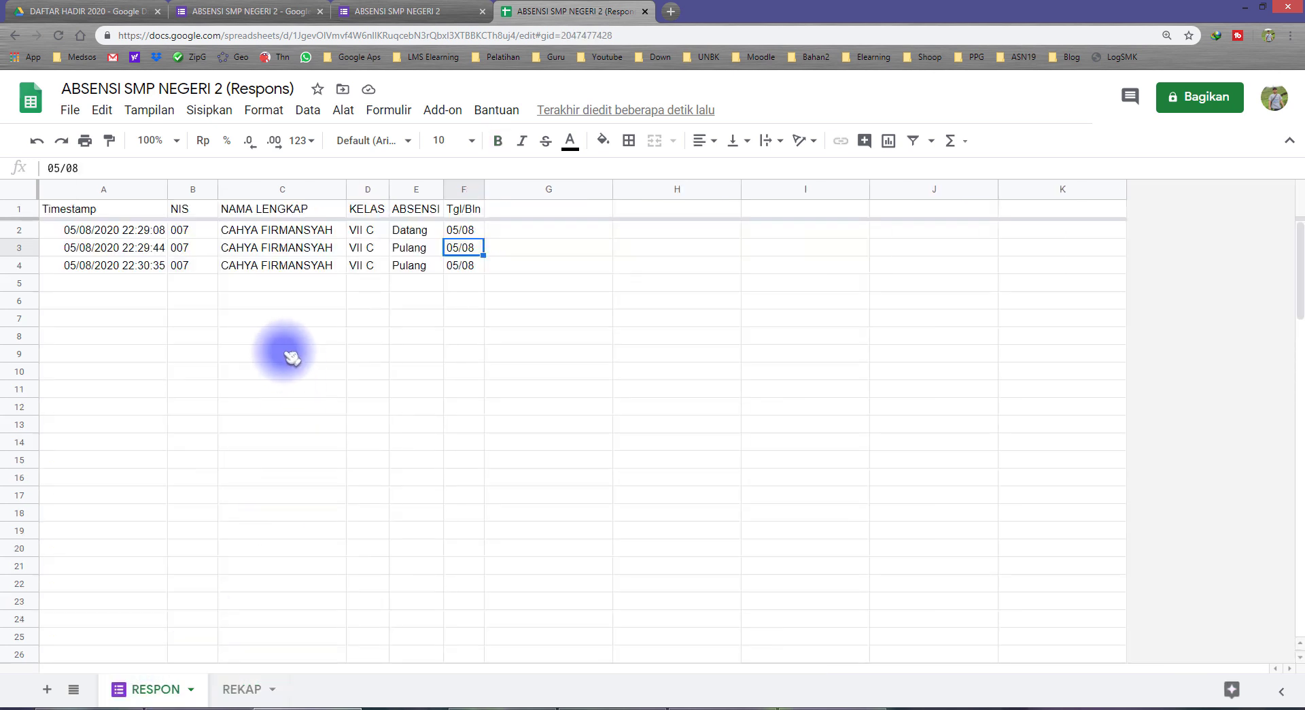
Review the submitted name and Datang entries in RESPON's ABSENSI column, then return to REKAP
left_click(258, 232)
left_click(408, 231)
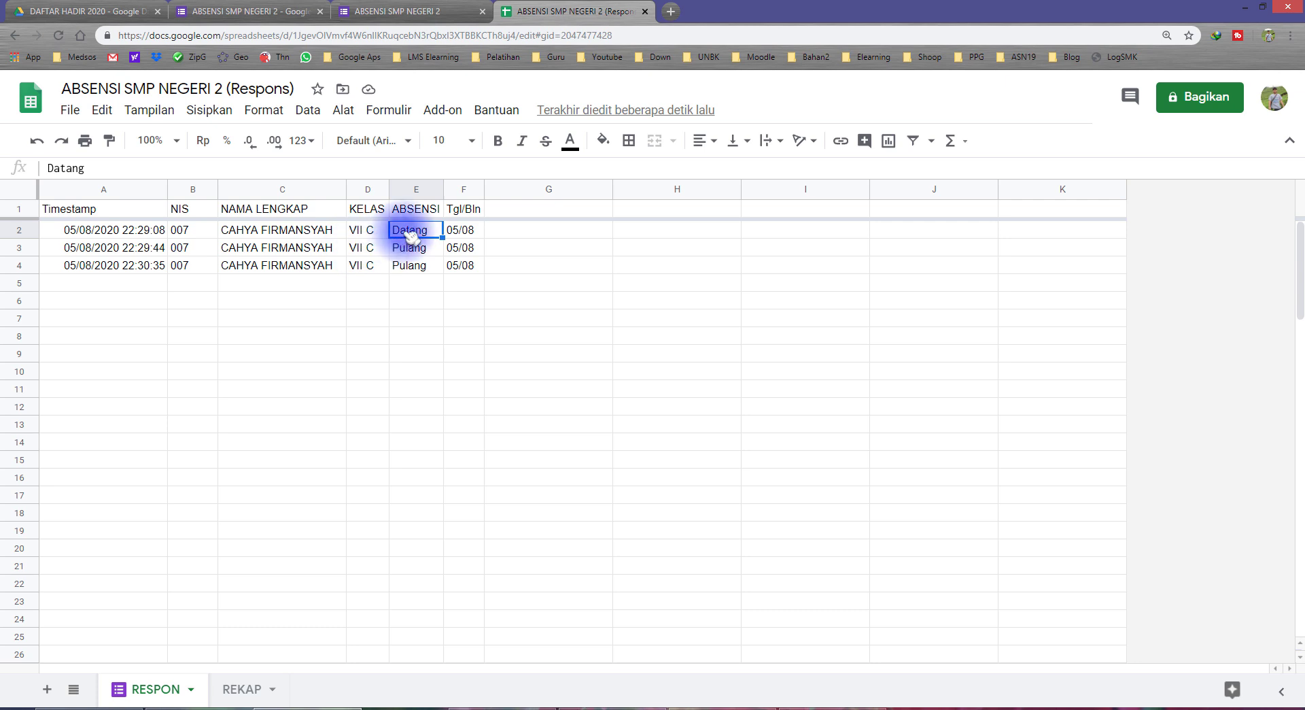
left_click(416, 190)
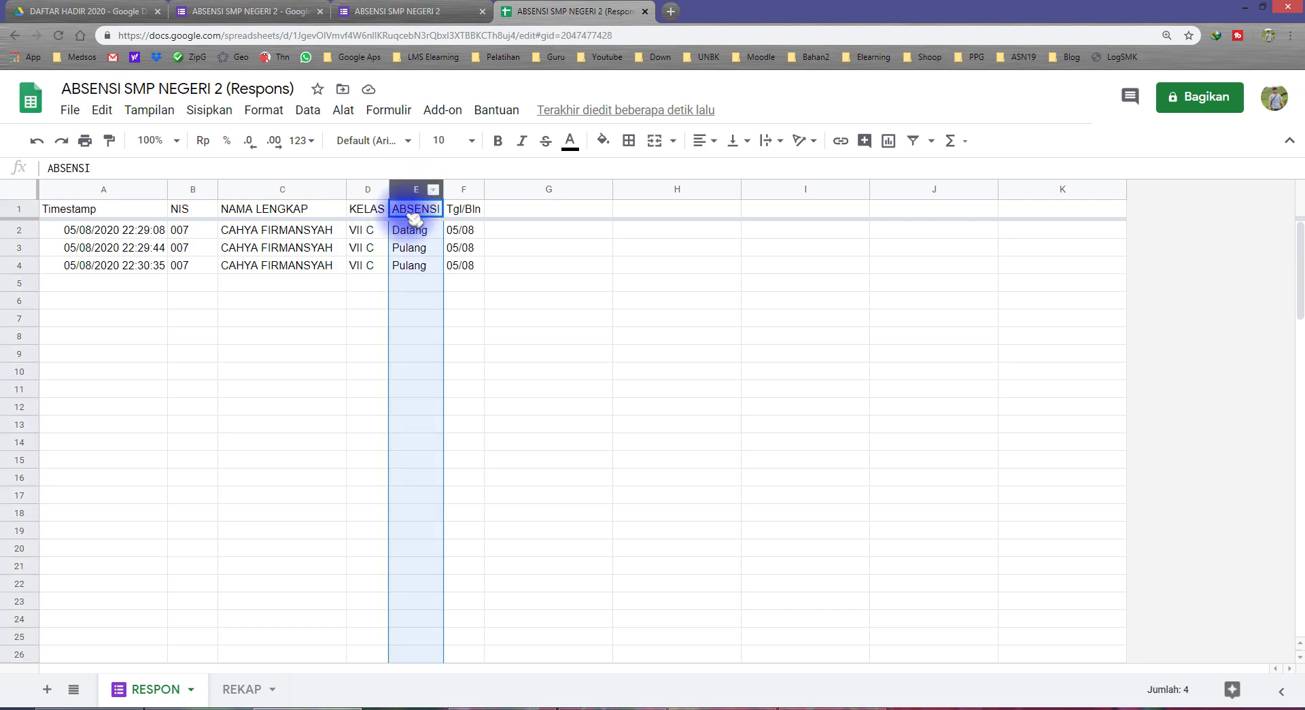
left_click(417, 234)
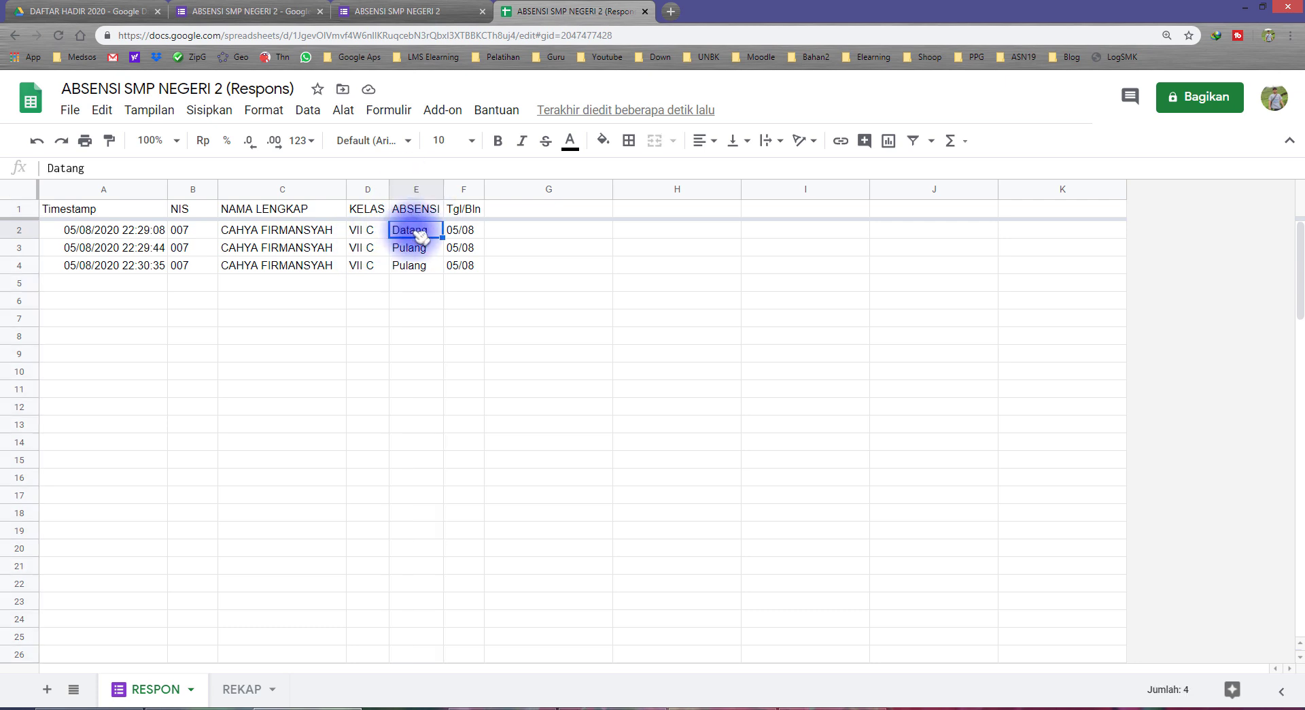
left_click(239, 688)
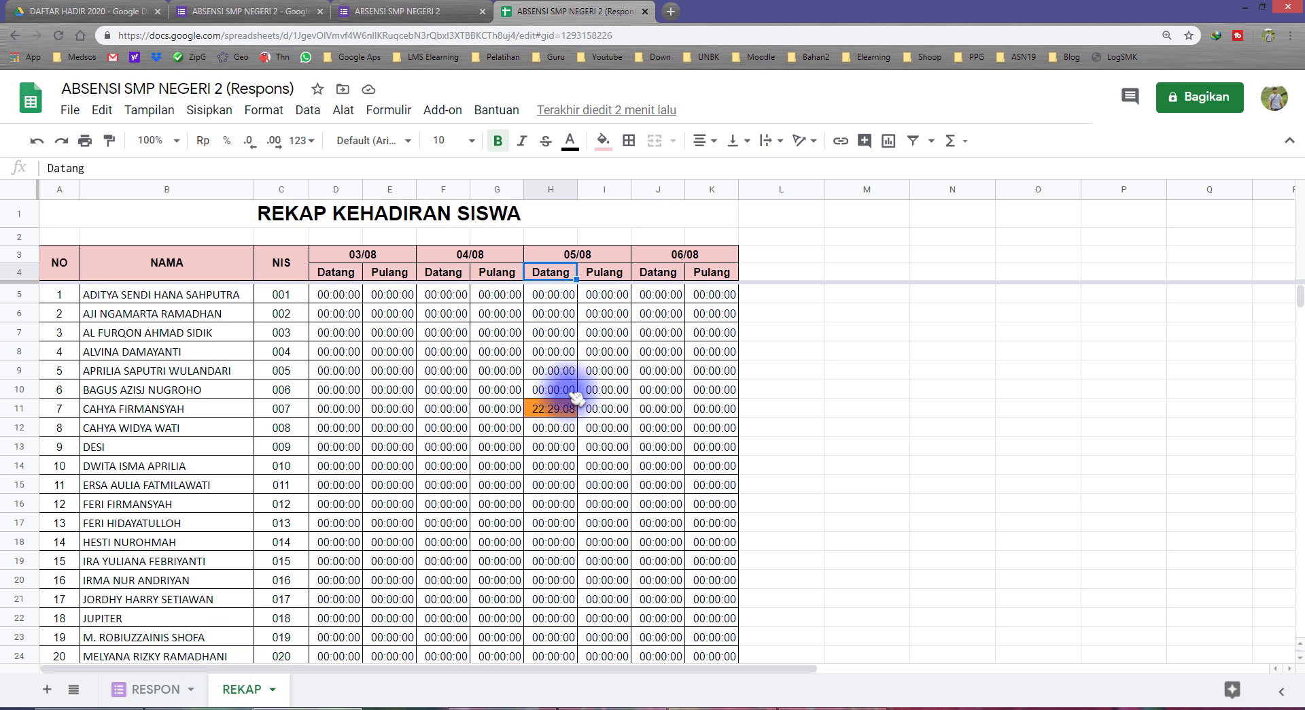
Append the criterion ;RESPON!$E:$E;"Datang" to D5's MINIFS formula and commit it
left_click(339, 296)
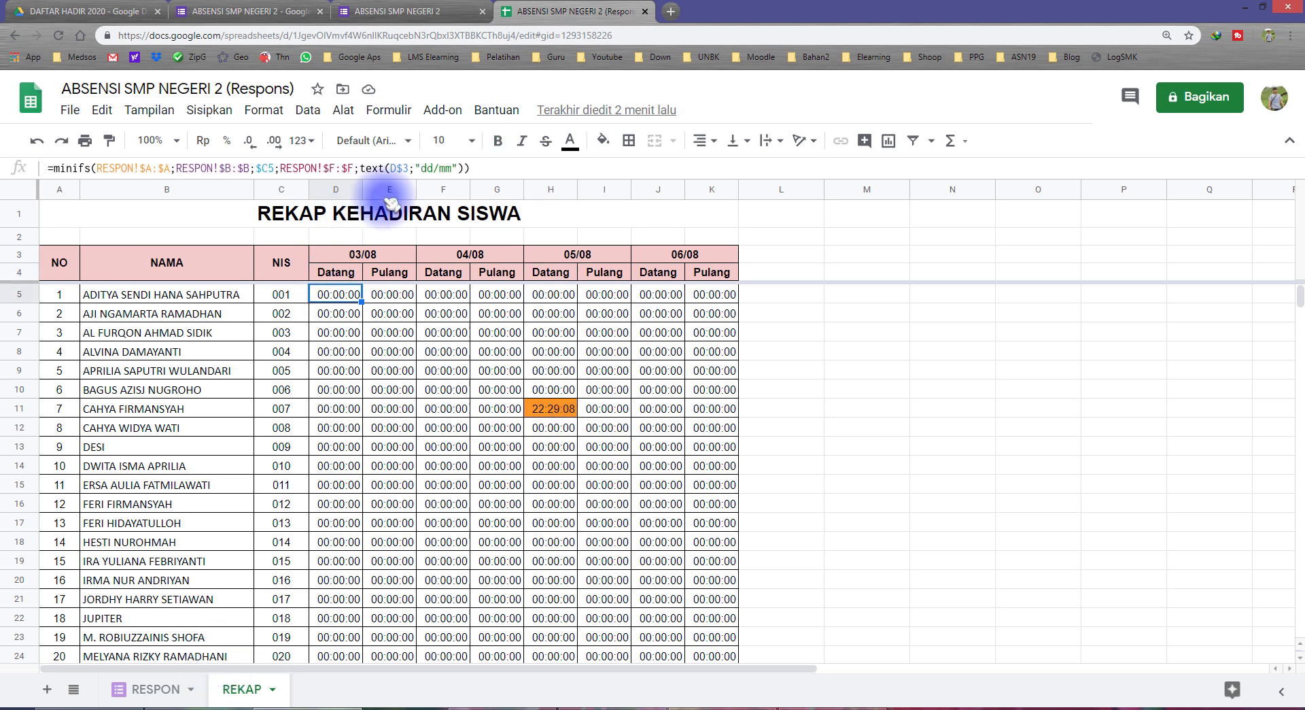
left_click(469, 168)
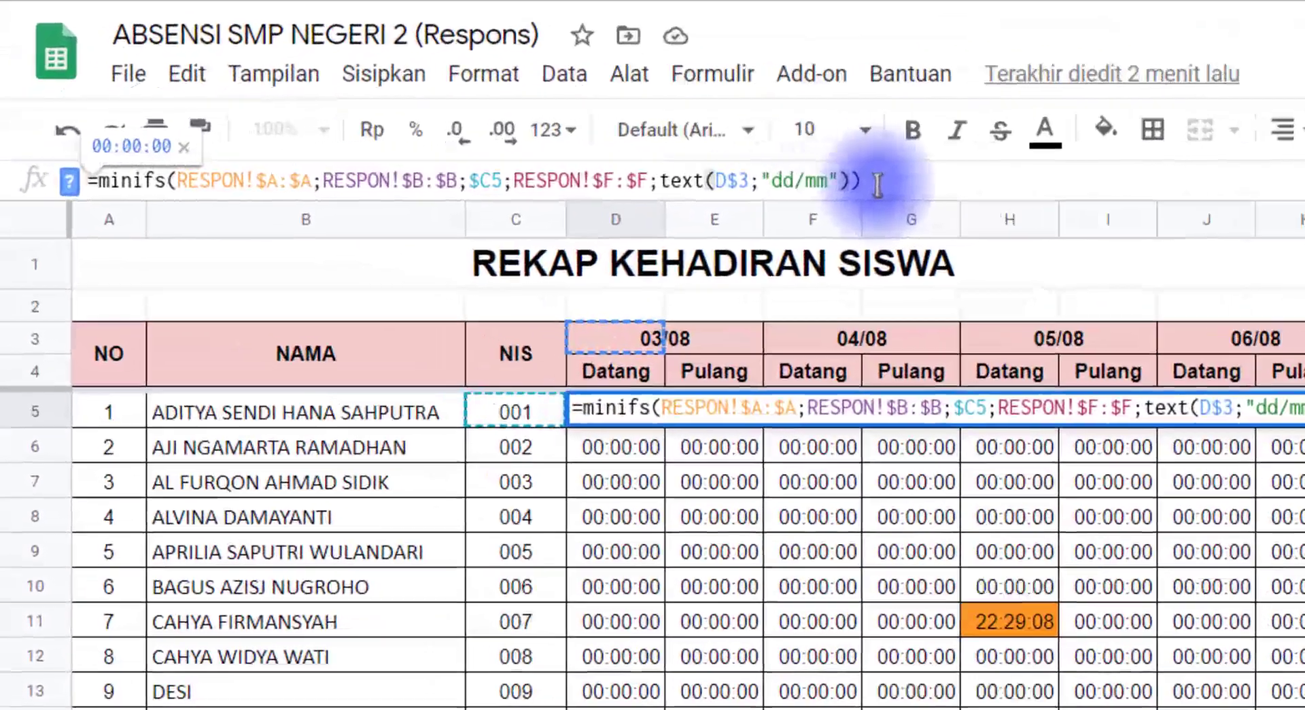
type(";")
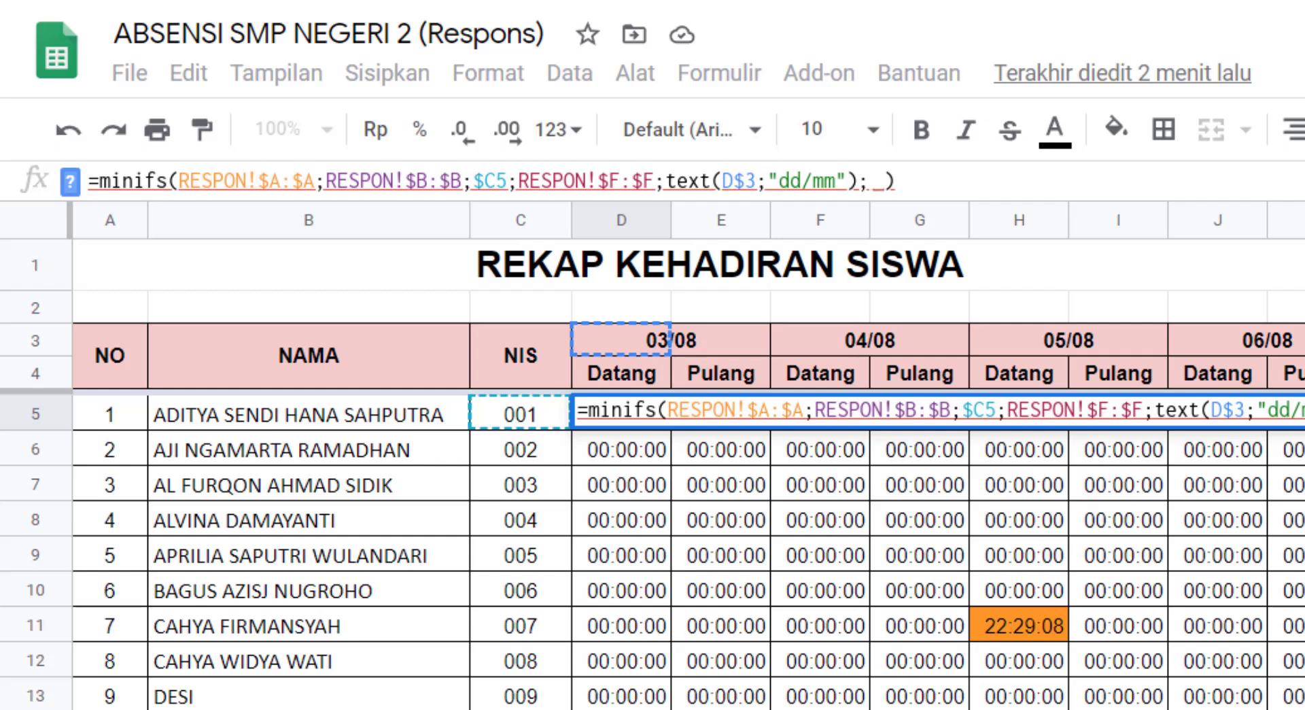
left_click(204, 707)
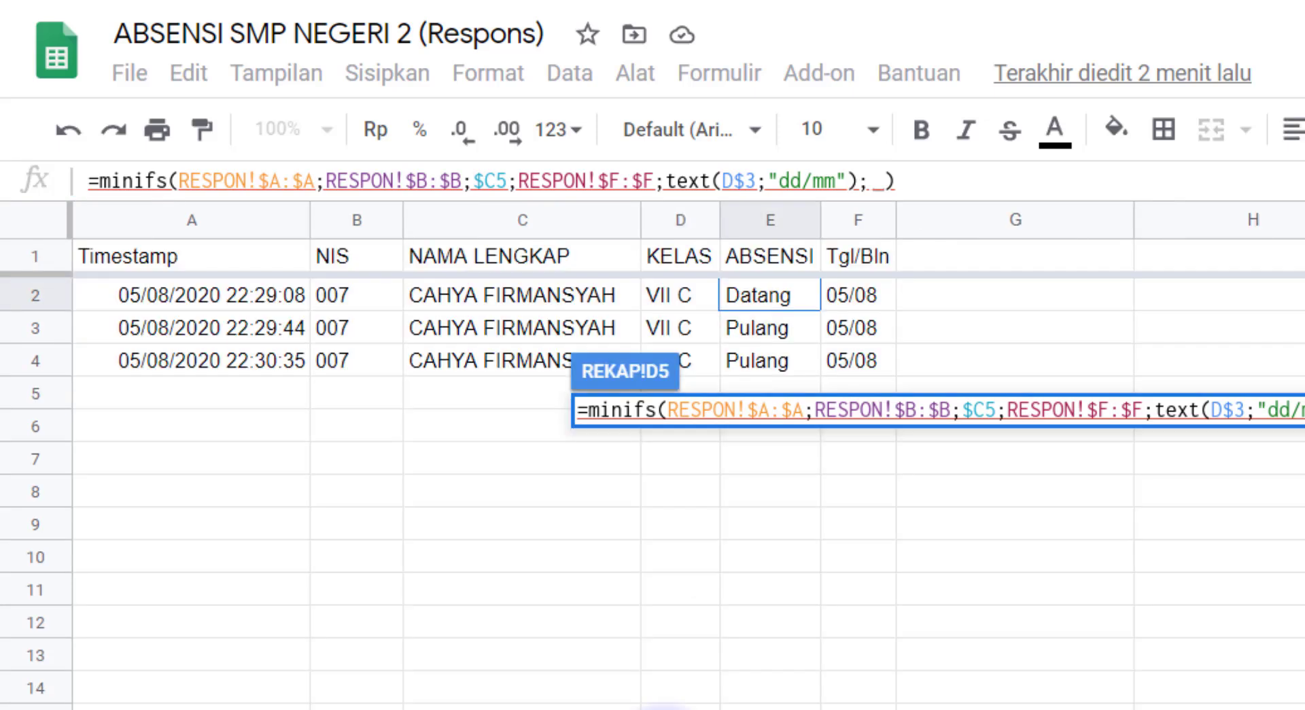
left_click(775, 228)
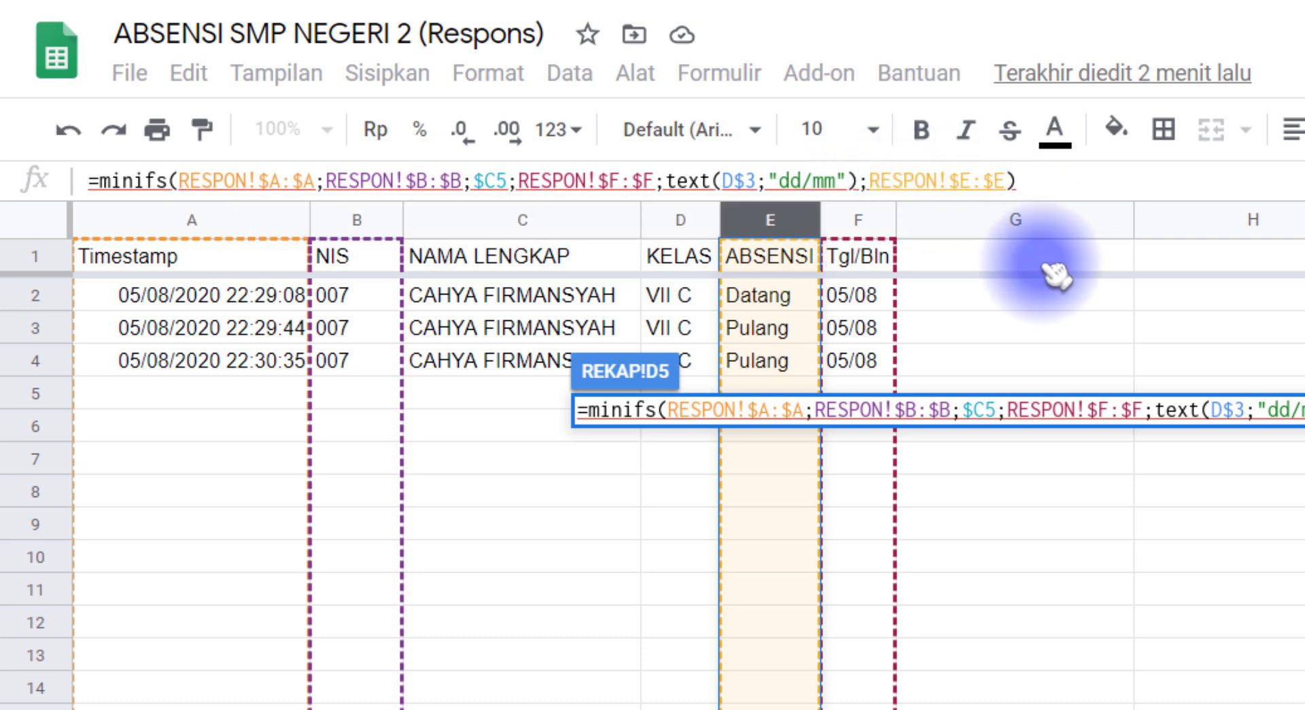
type(";")
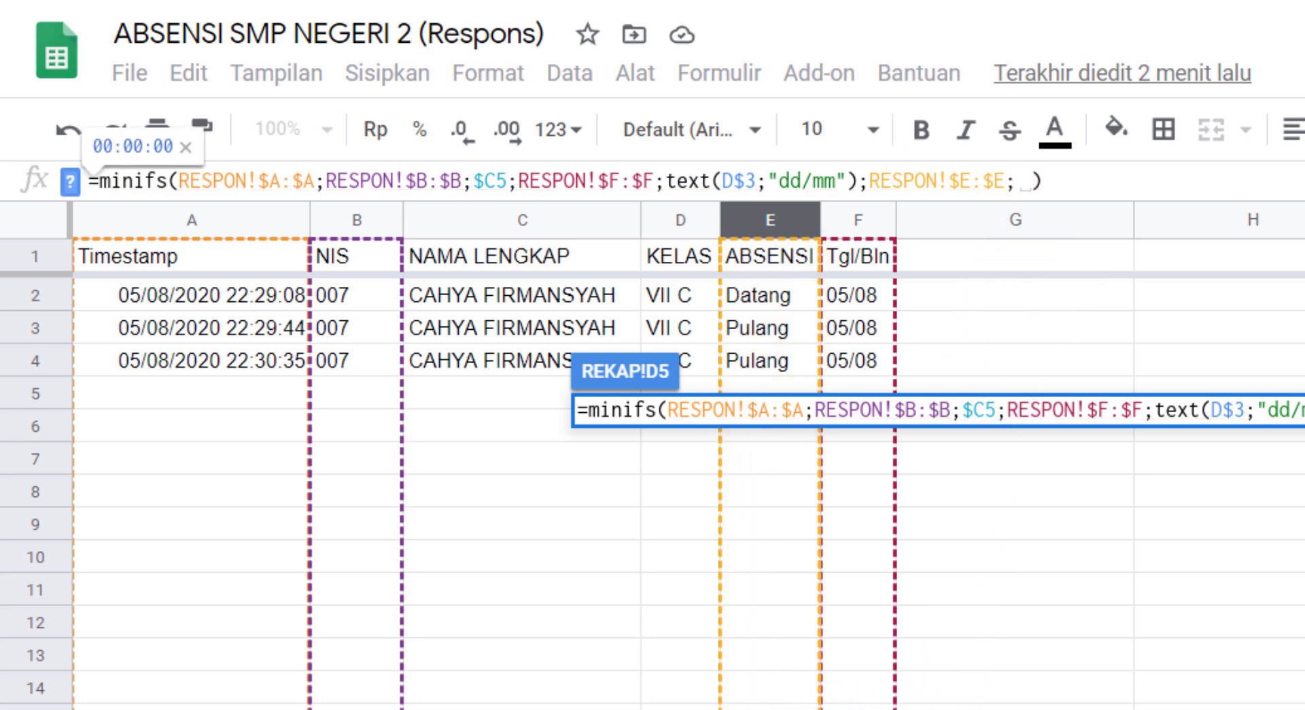
left_click(285, 708)
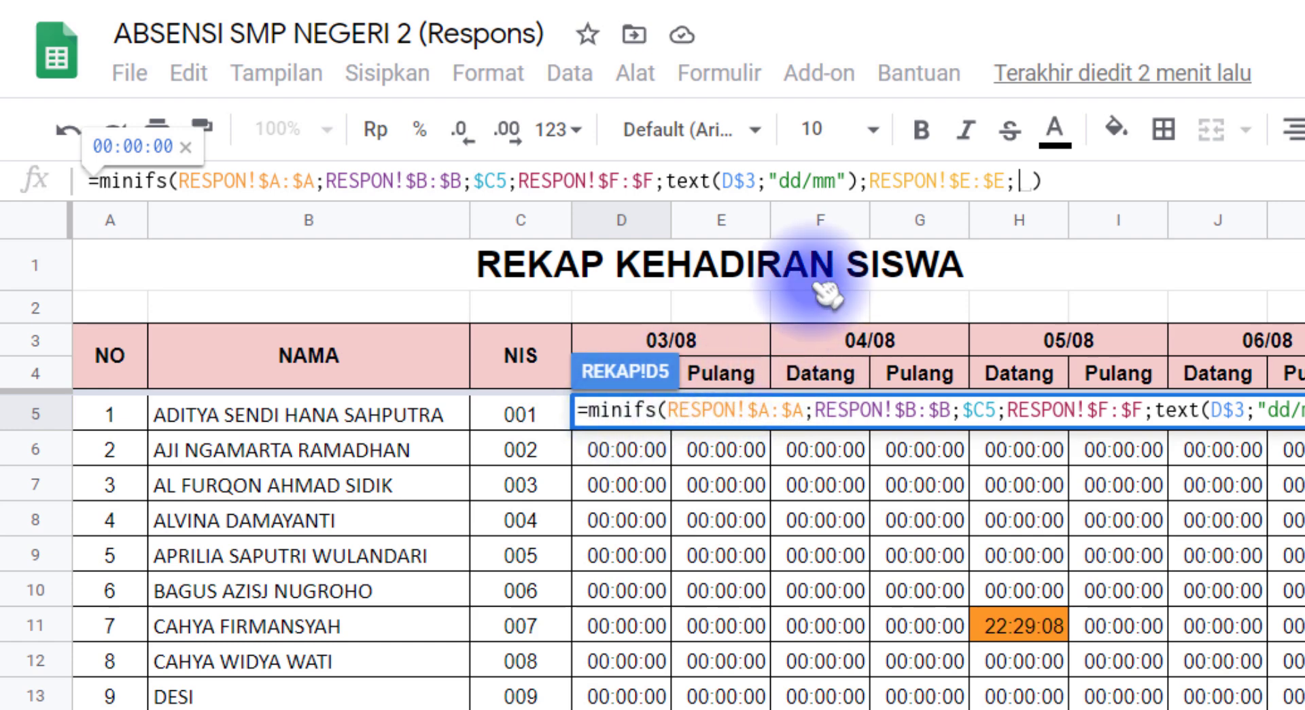
type("\"Datang")
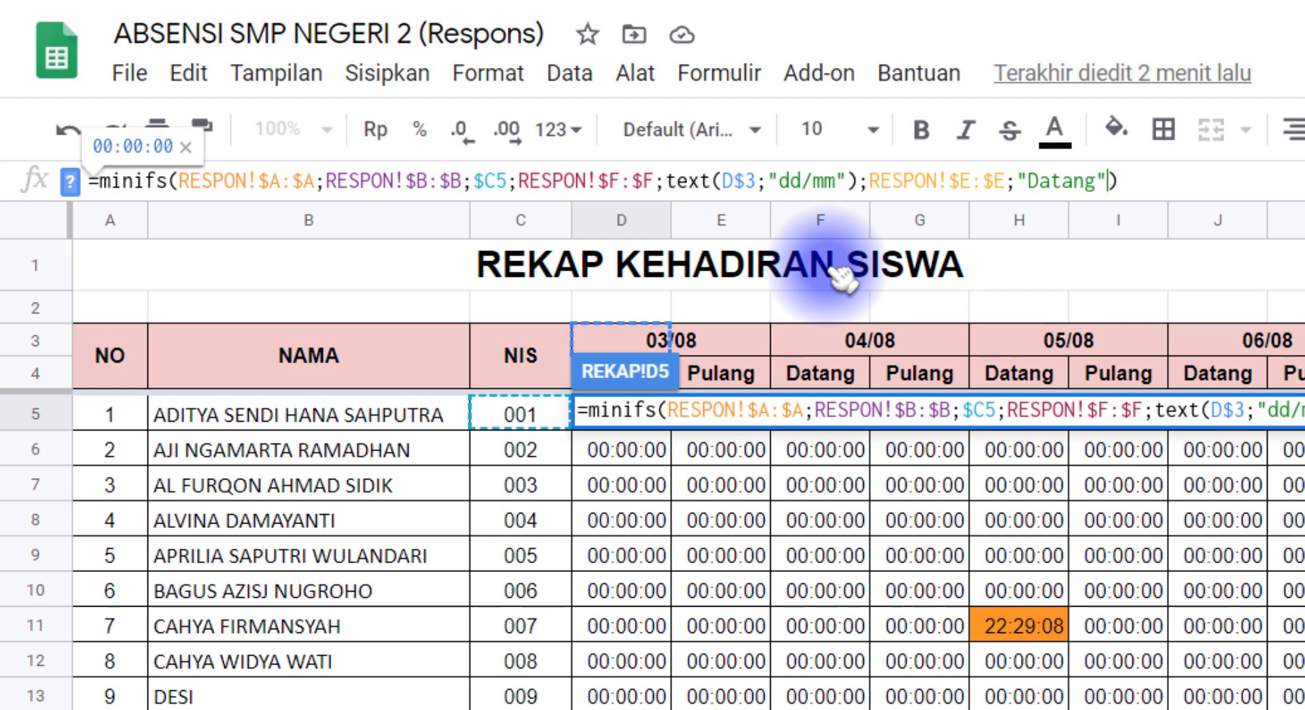
key("Return")
Centre-align the attendance times in D5:K24
left_click(635, 414)
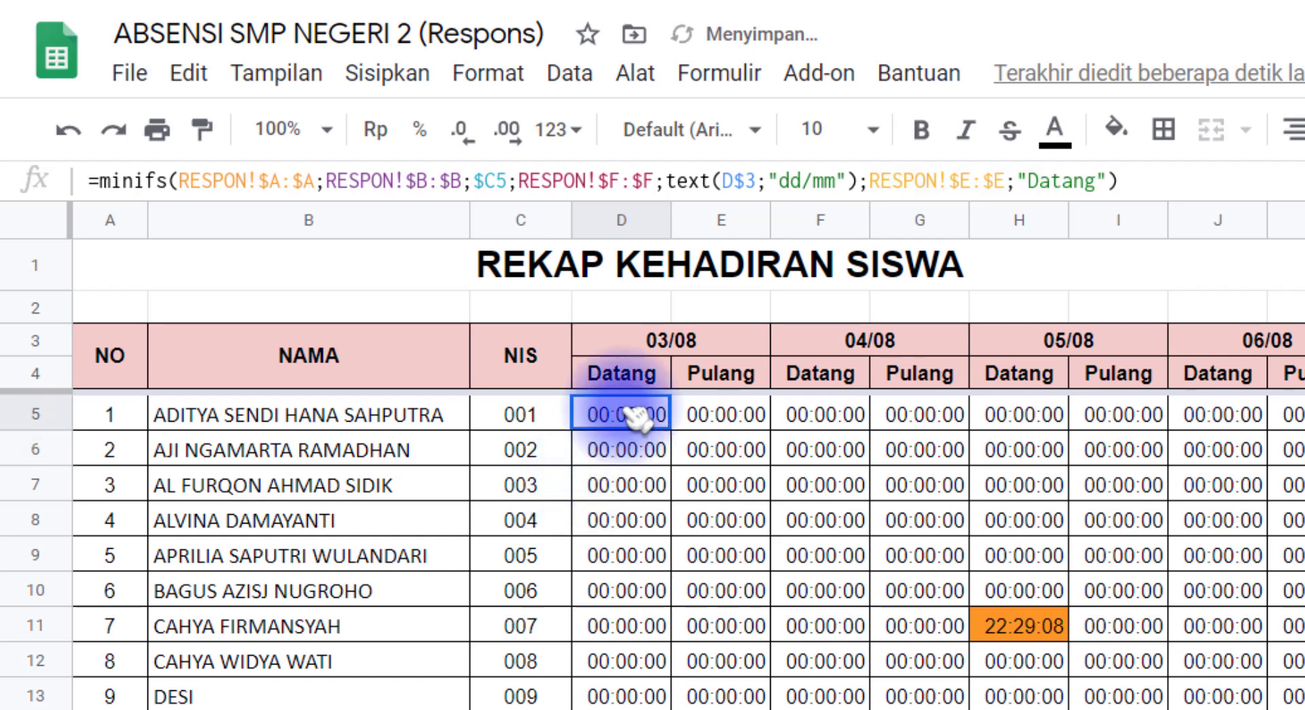
scroll(1194, 673, "down", 4)
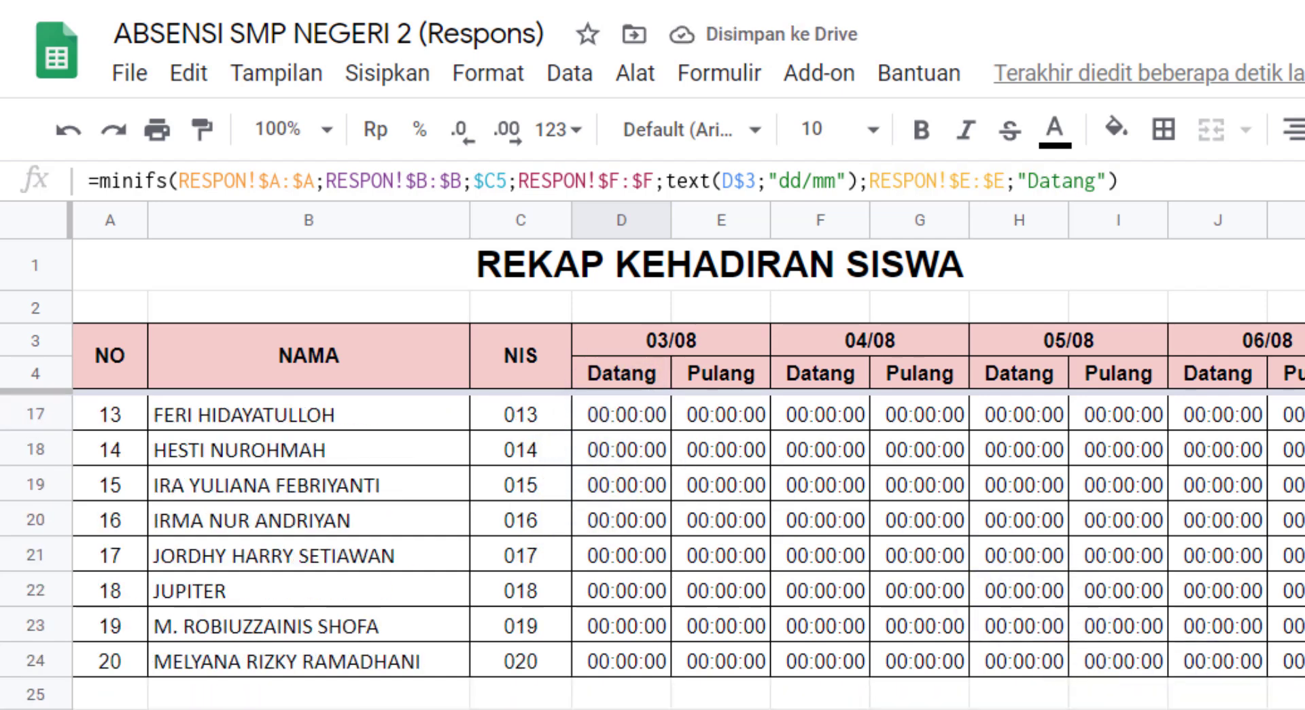
left_click(1288, 661, "shift")
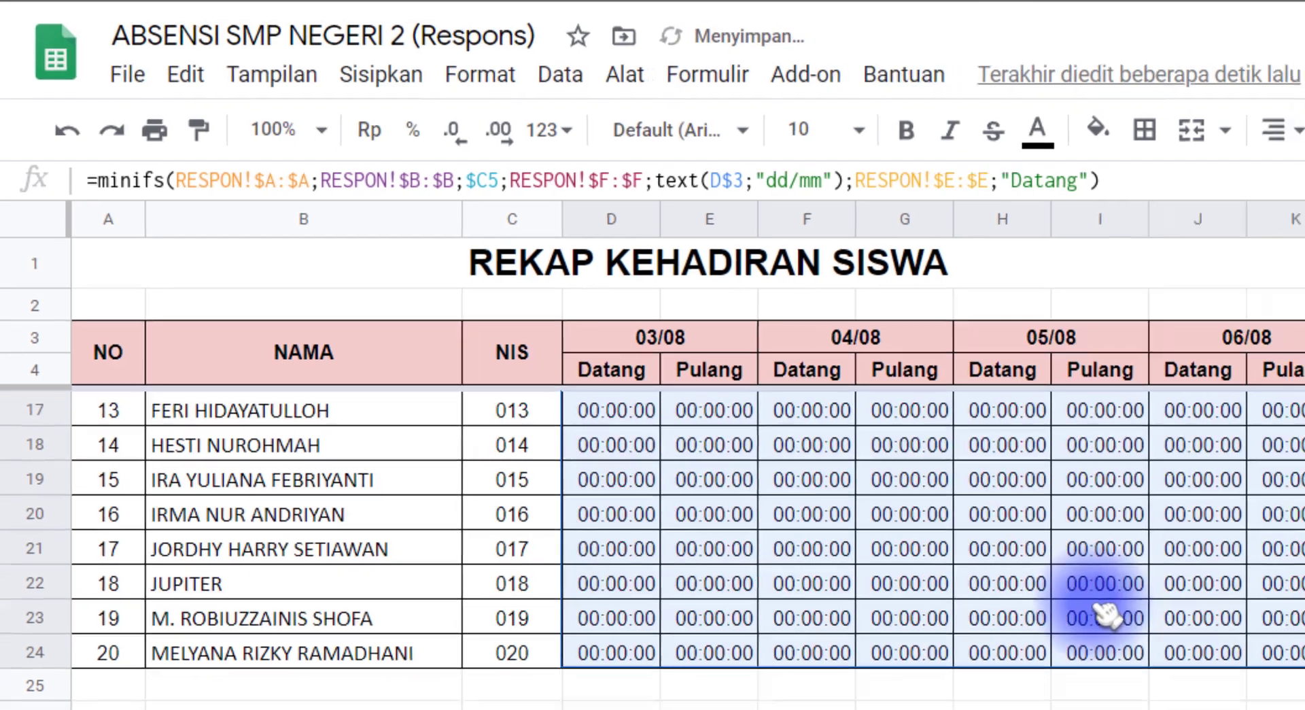
scroll(1101, 609, "up", 4)
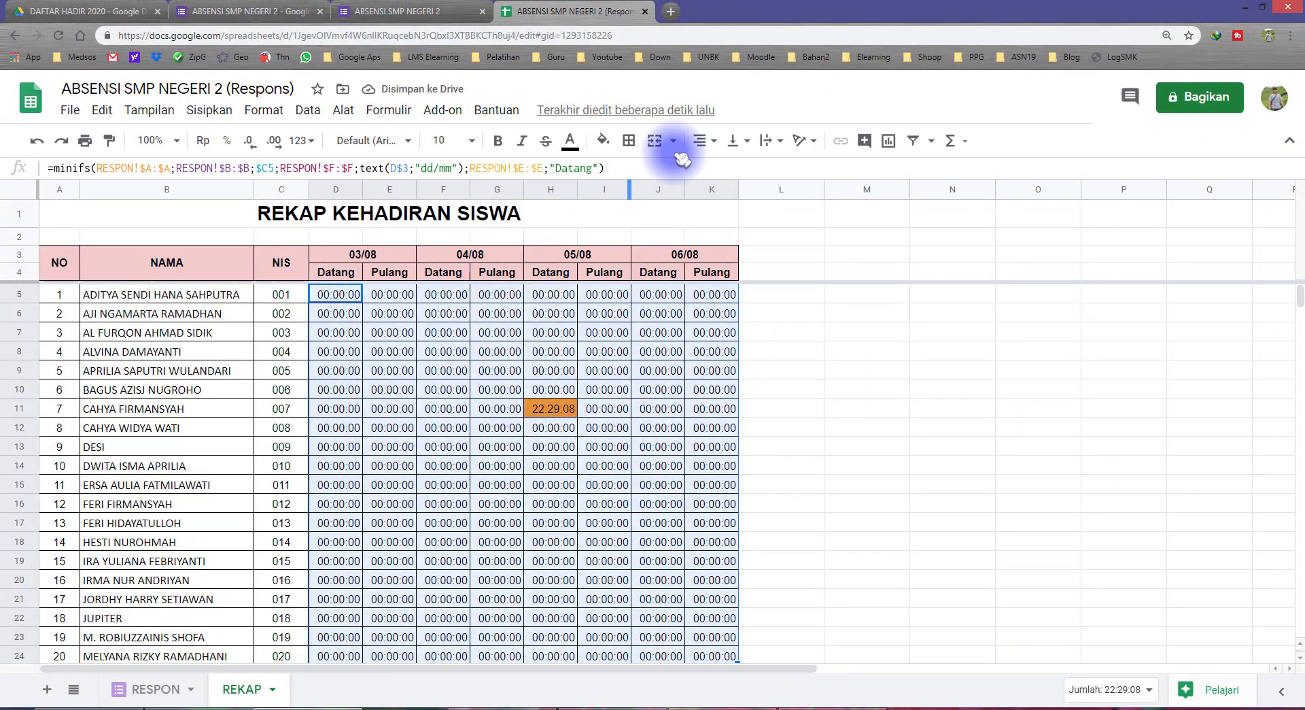
left_click(712, 141)
left_click(713, 169)
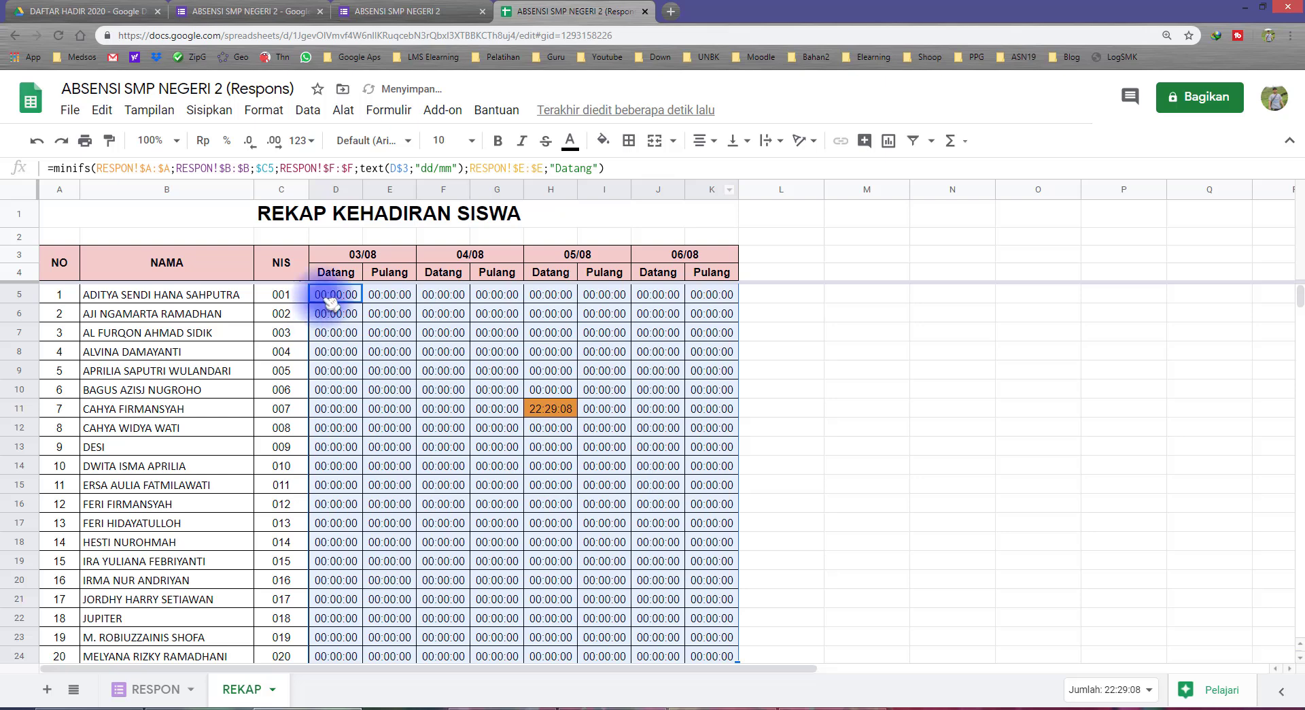
Compare the formulas in the 03/08 cells E5 and D5
left_click_drag(356, 274, 365, 397)
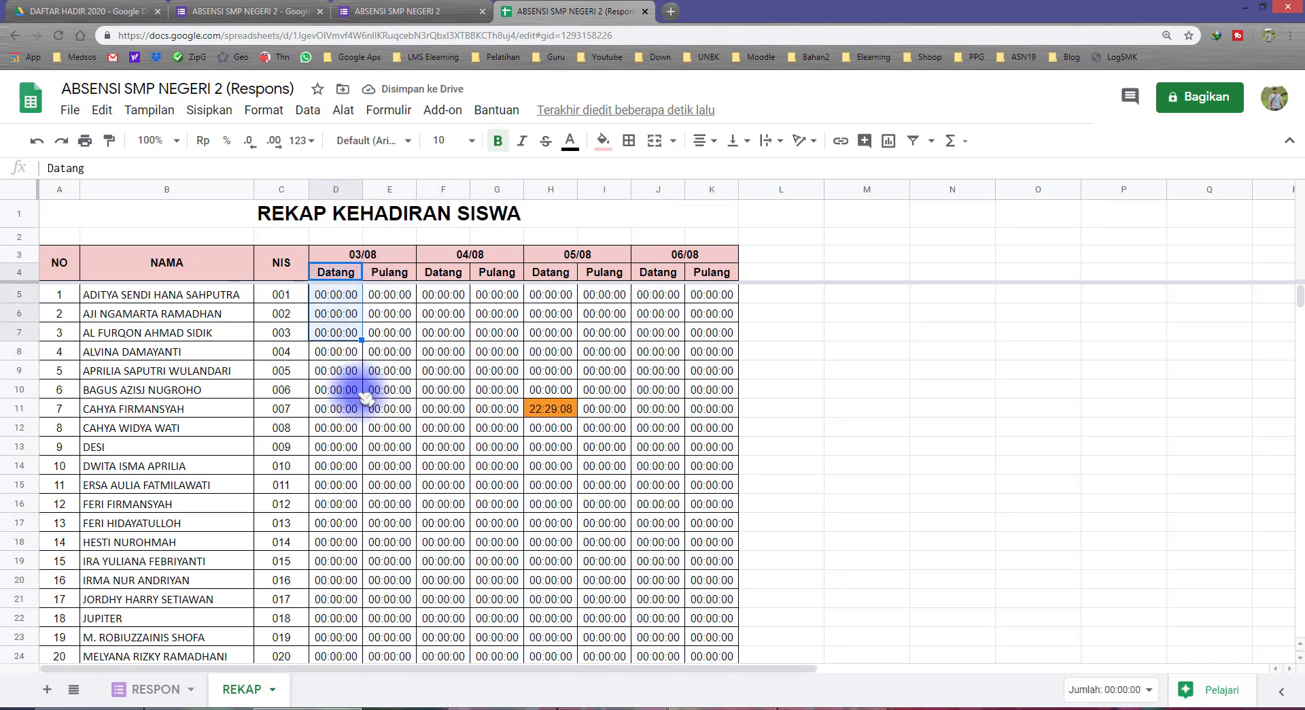
left_click(391, 295)
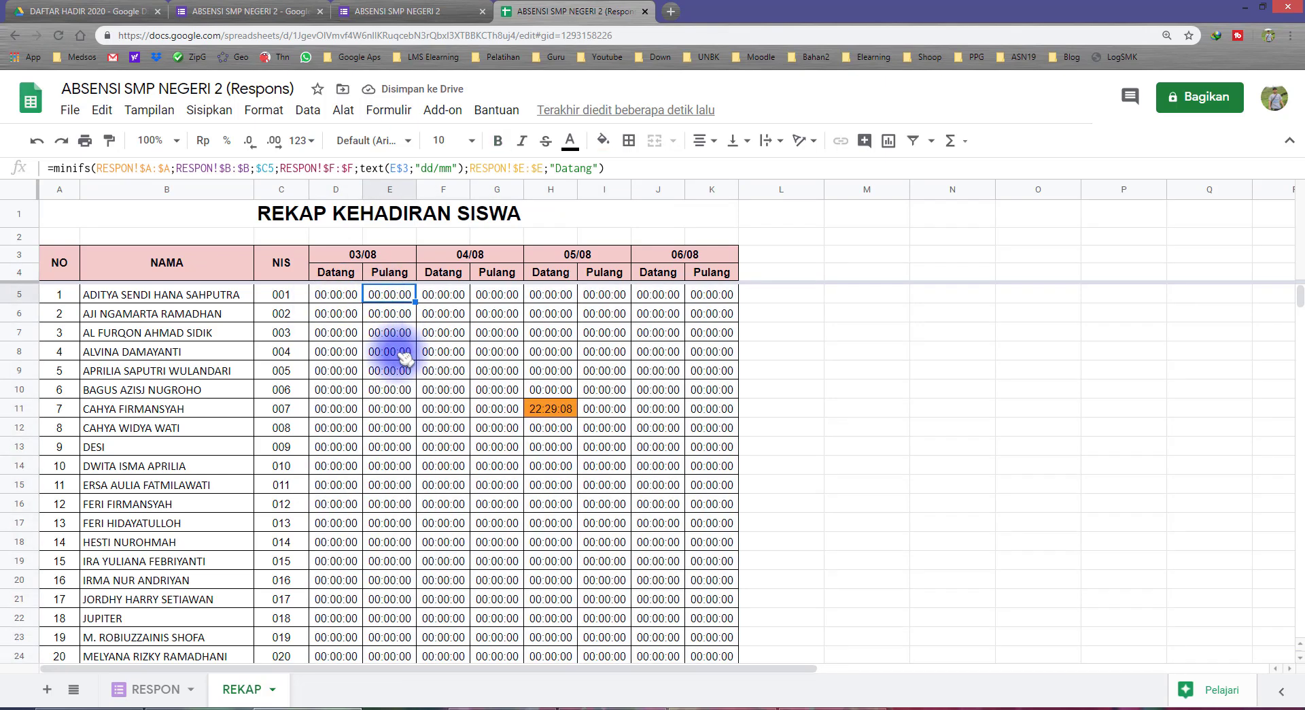
left_click(337, 295)
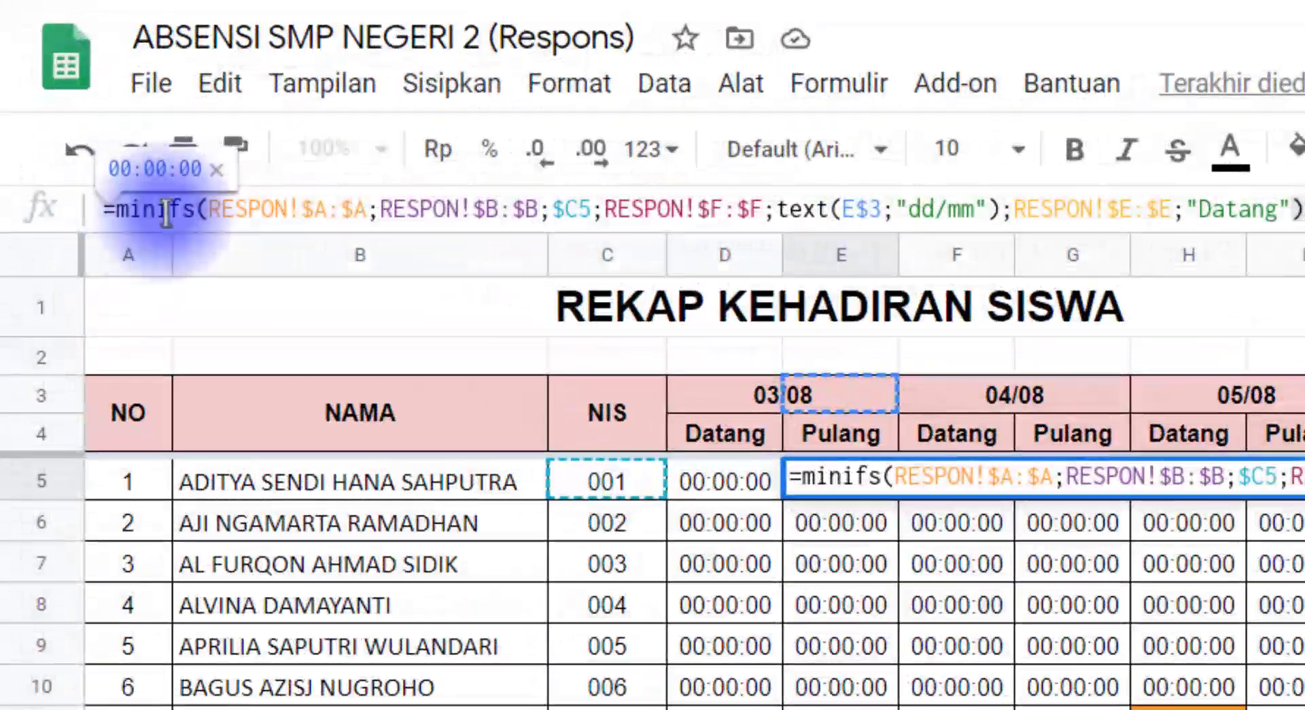
left_click(153, 213)
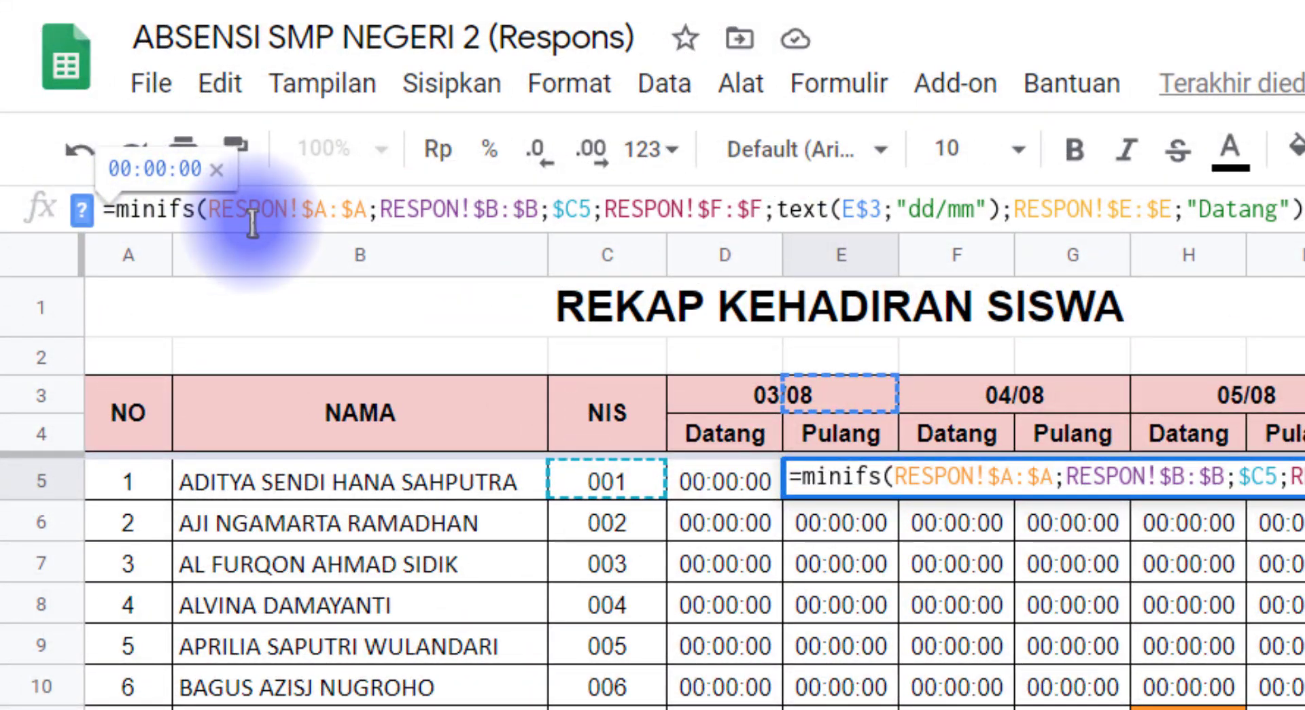
key("BackSpace")
key("BackSpace")
type("a")
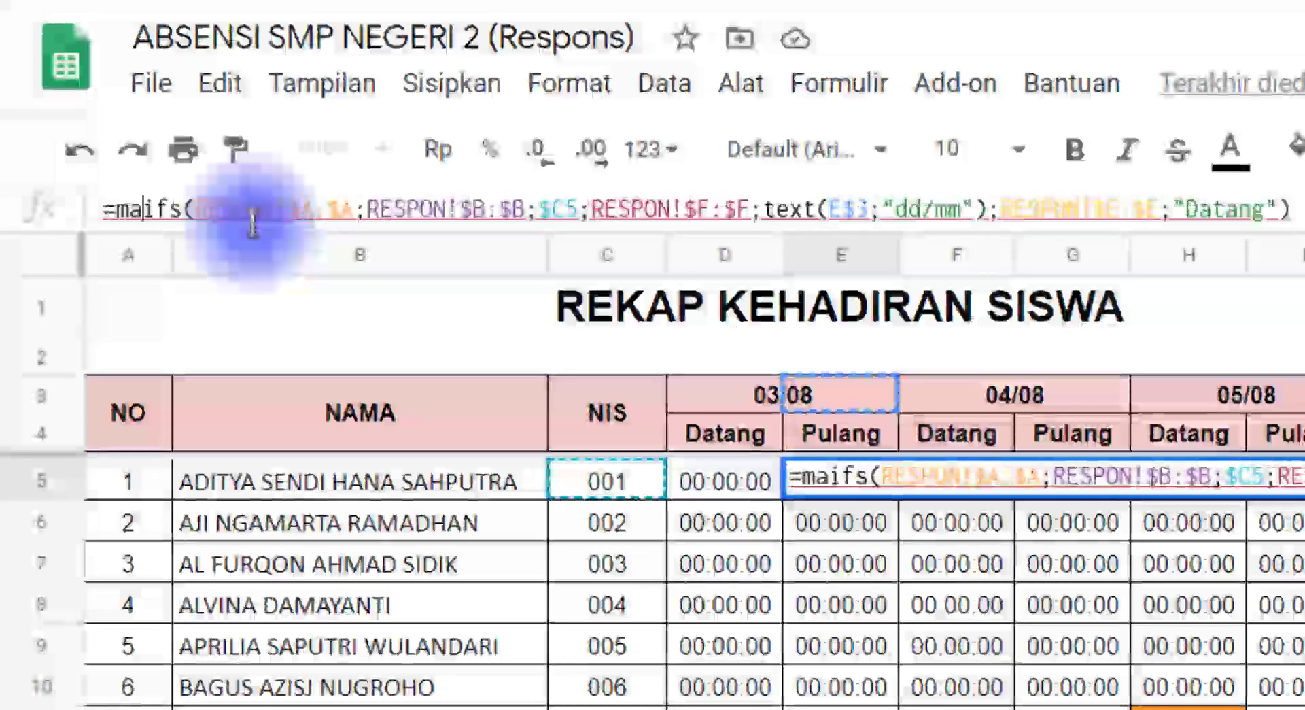
type("x")
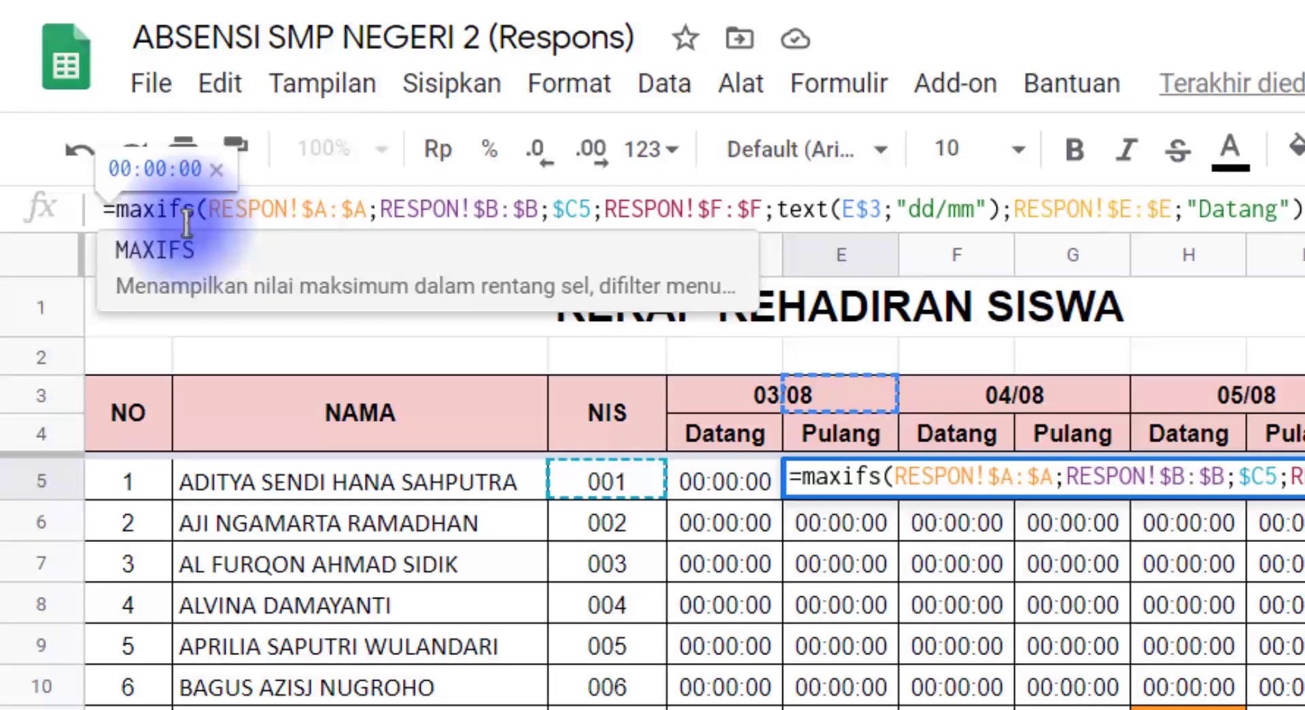
left_click_drag(218, 208, 738, 202)
left_click(421, 208)
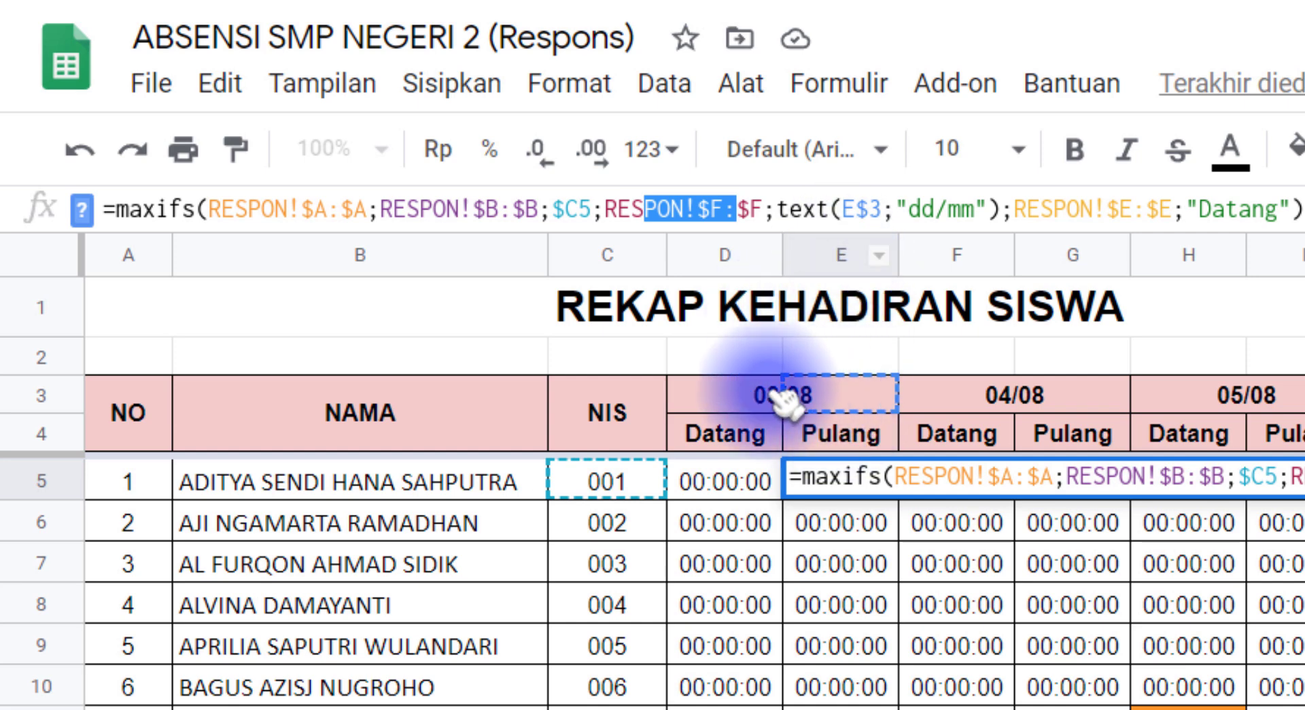
left_click(645, 212)
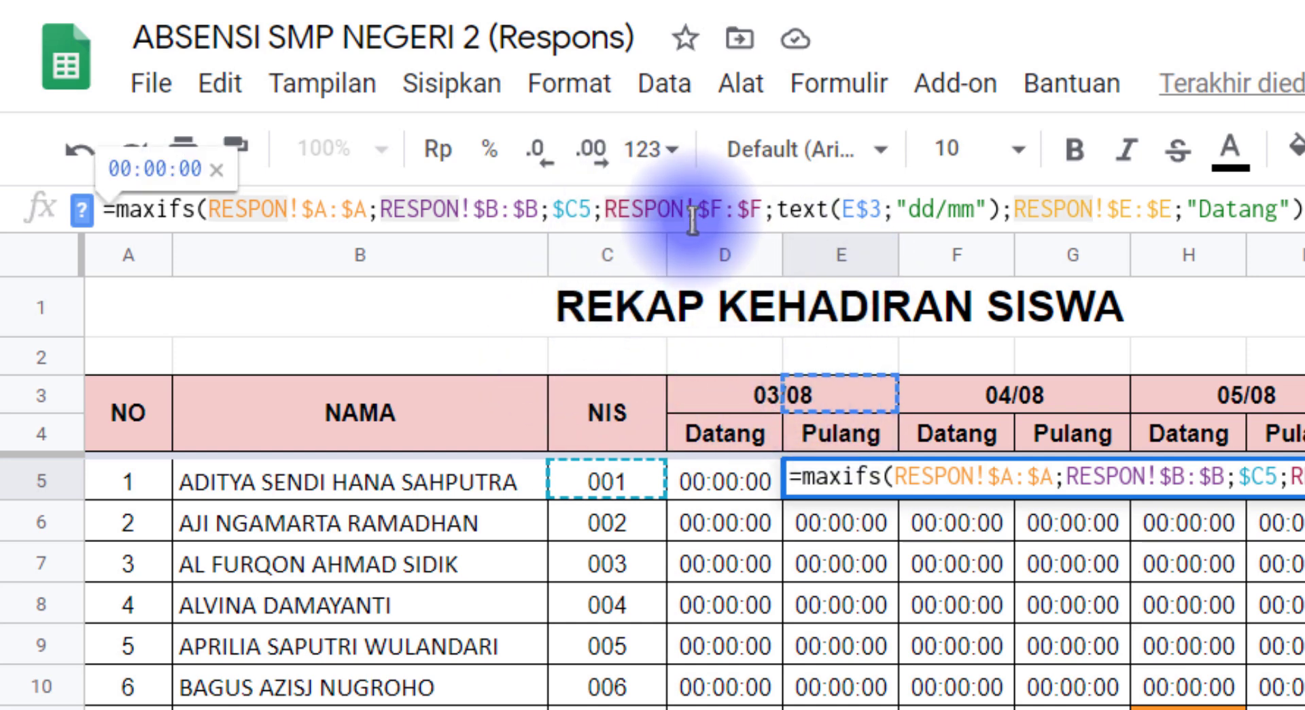
left_click_drag(840, 208, 882, 207)
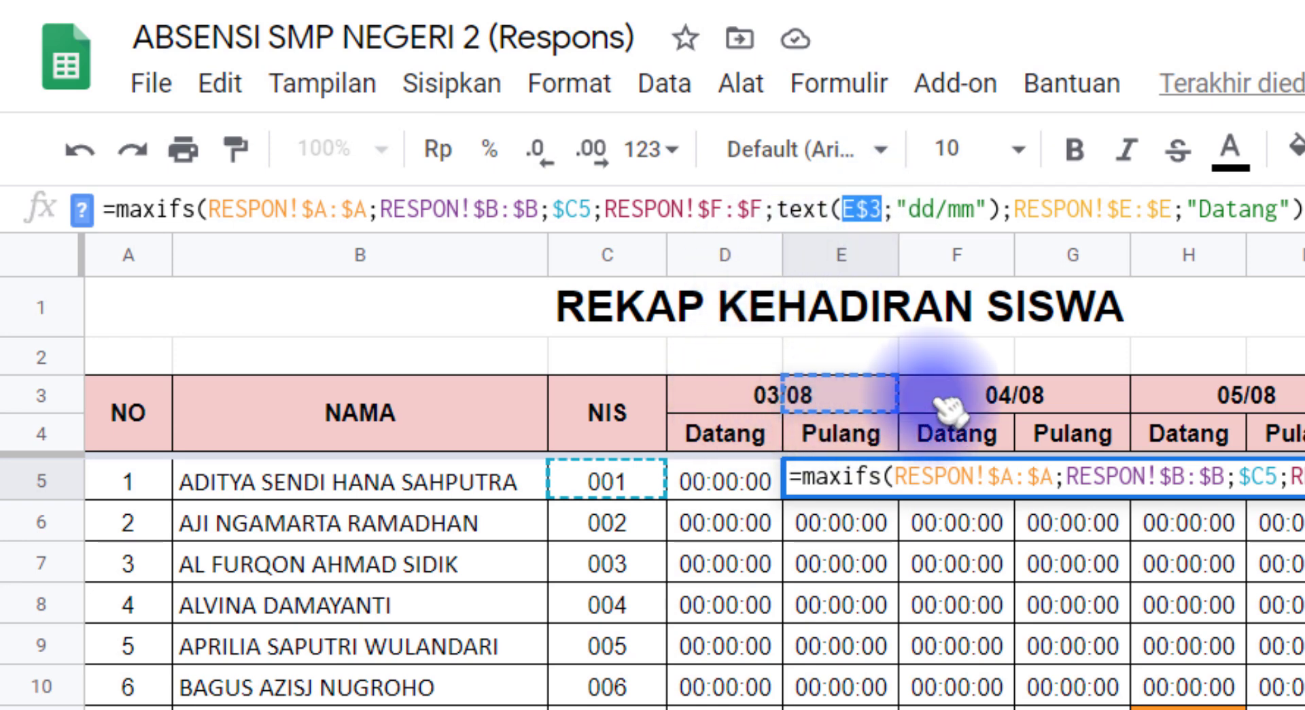
key("Escape")
left_click(823, 401)
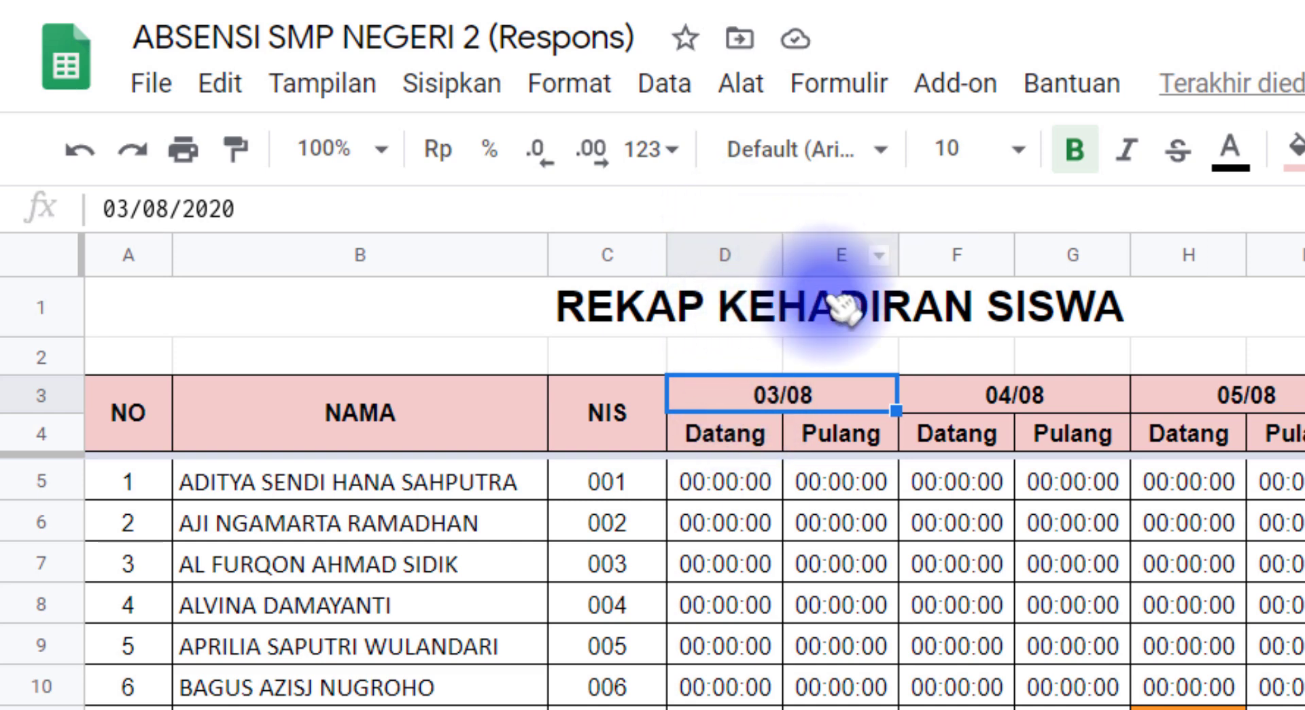
In E5, change the date reference to D$3, "Datang" to "Pulang", and MINIFS to MAXIFS
left_click(839, 483)
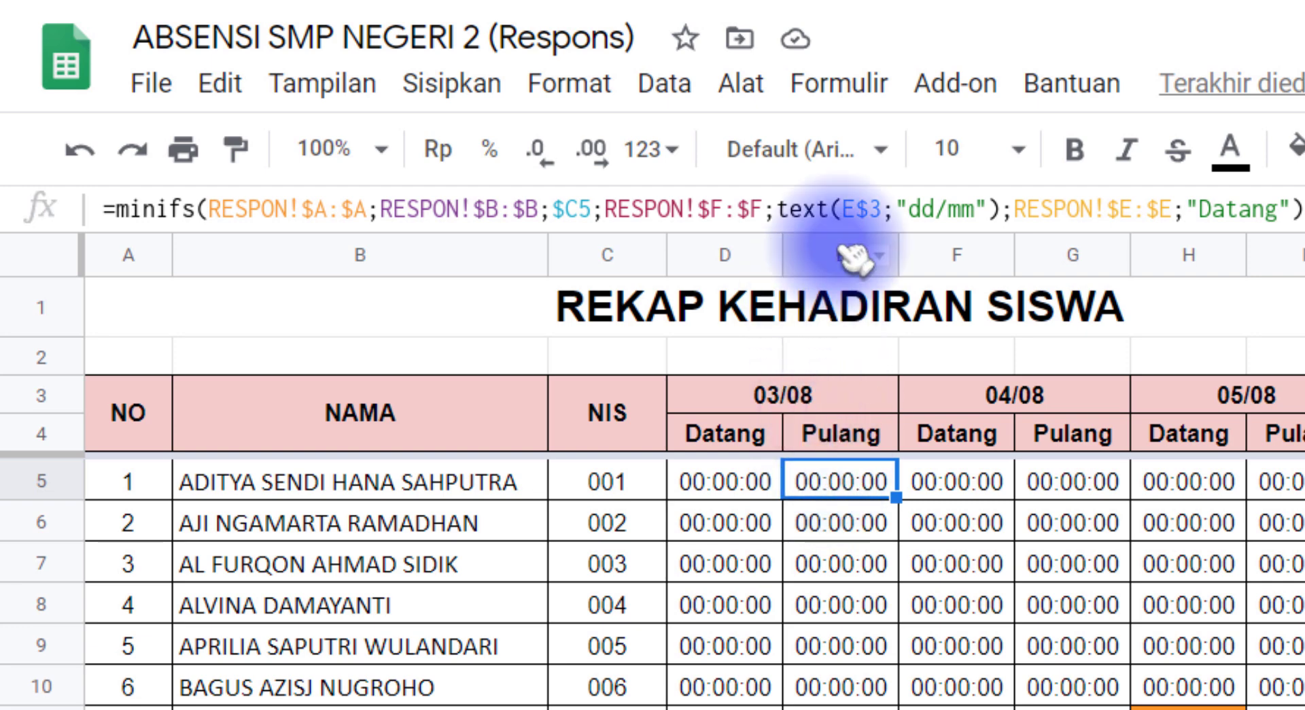
left_click(842, 209)
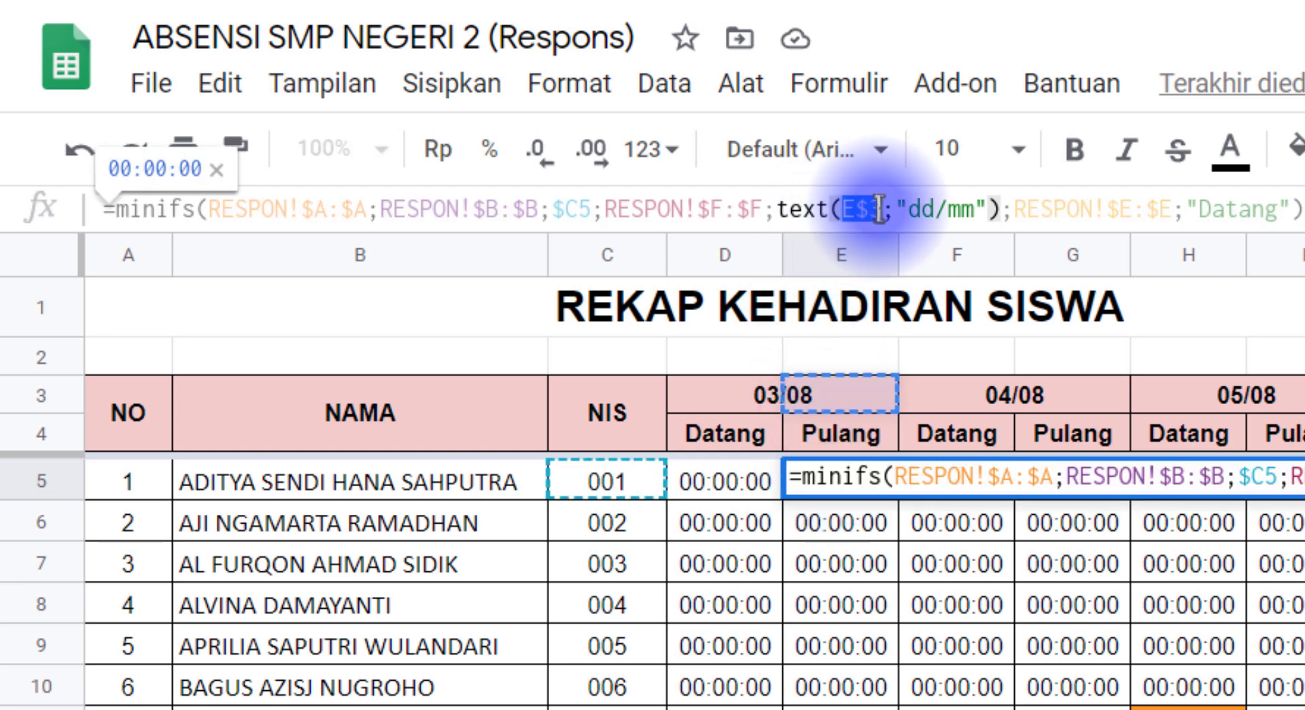
key("BackSpace")
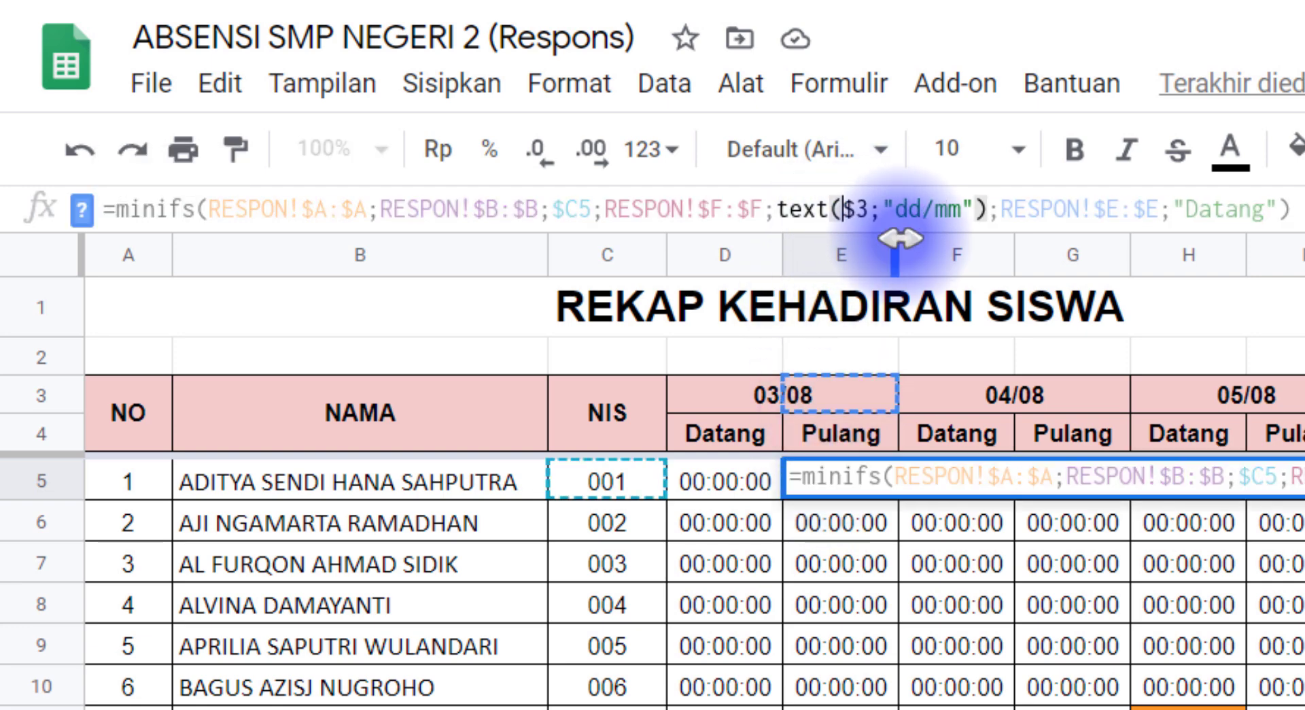
type("d")
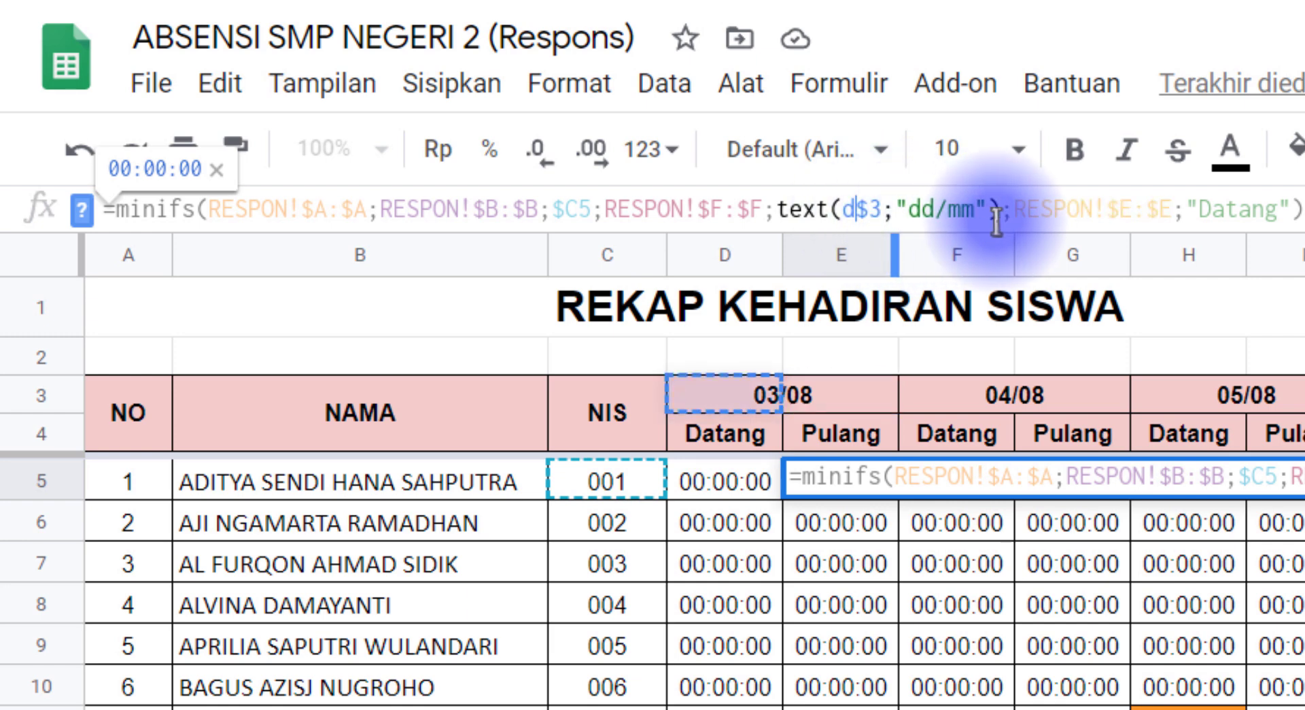
left_click_drag(1027, 209, 1278, 210)
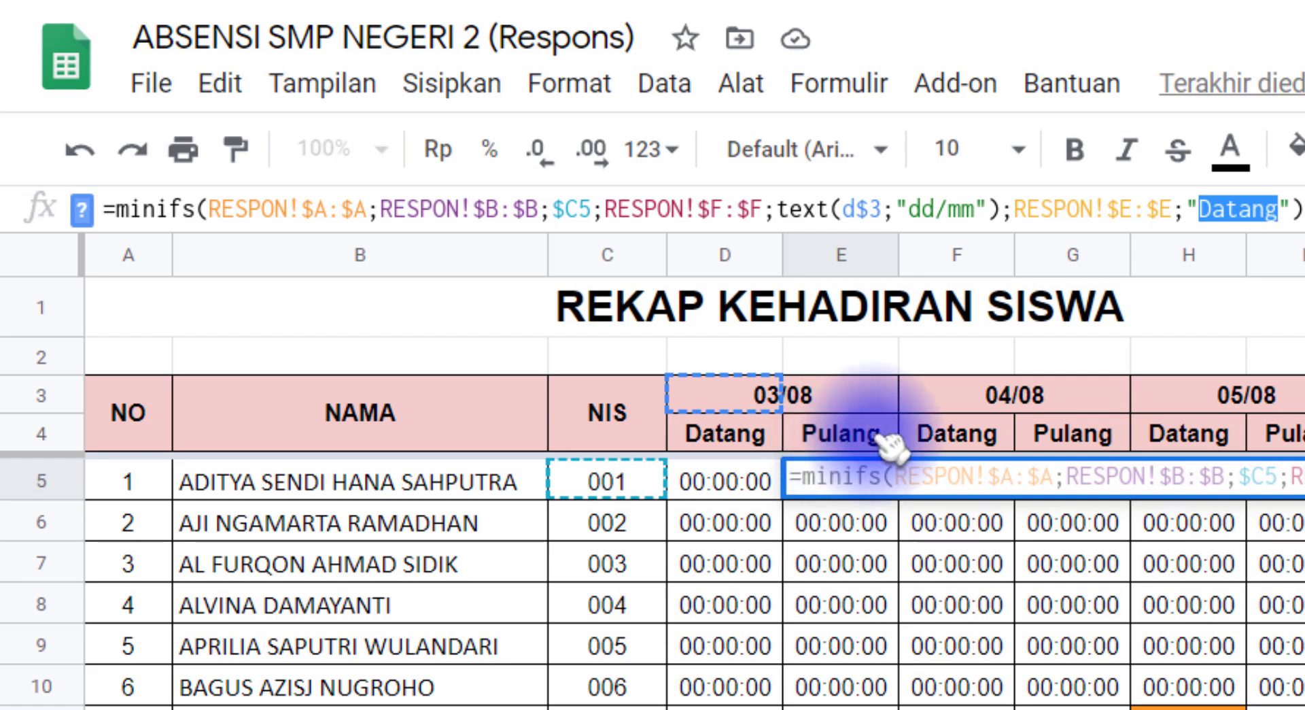
type("Pul")
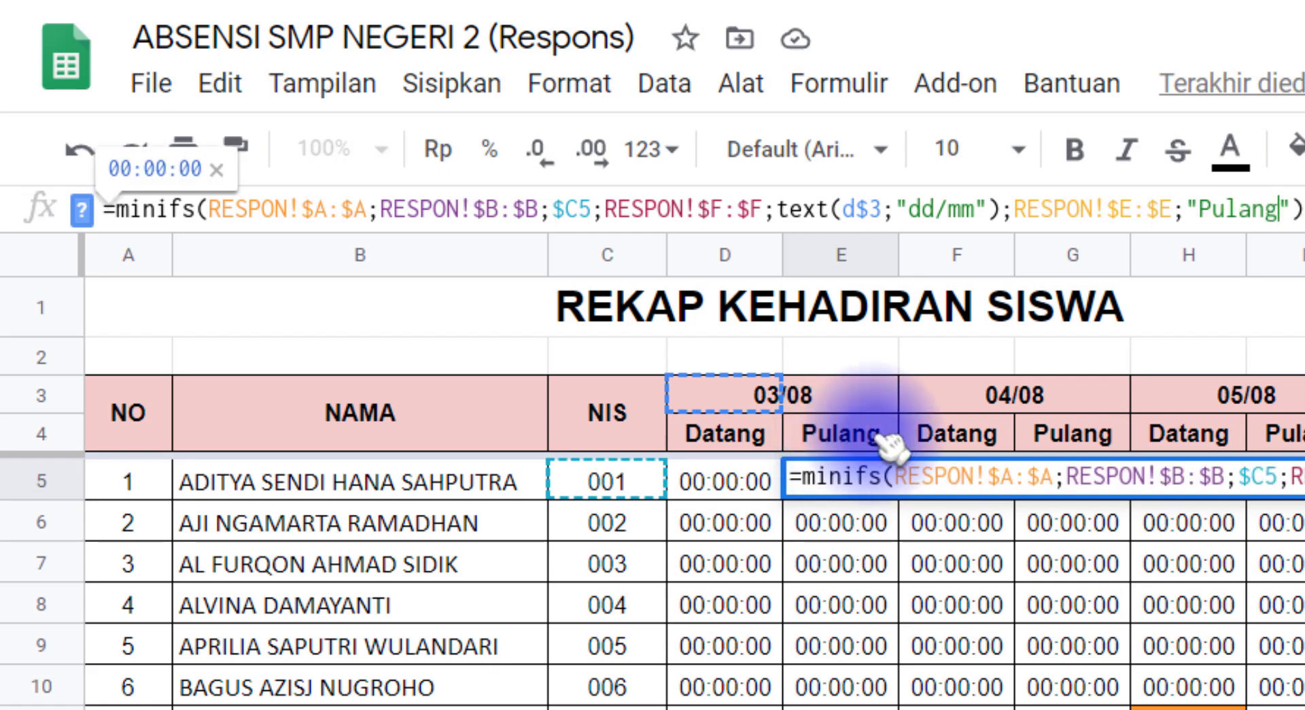
left_click(1302, 214)
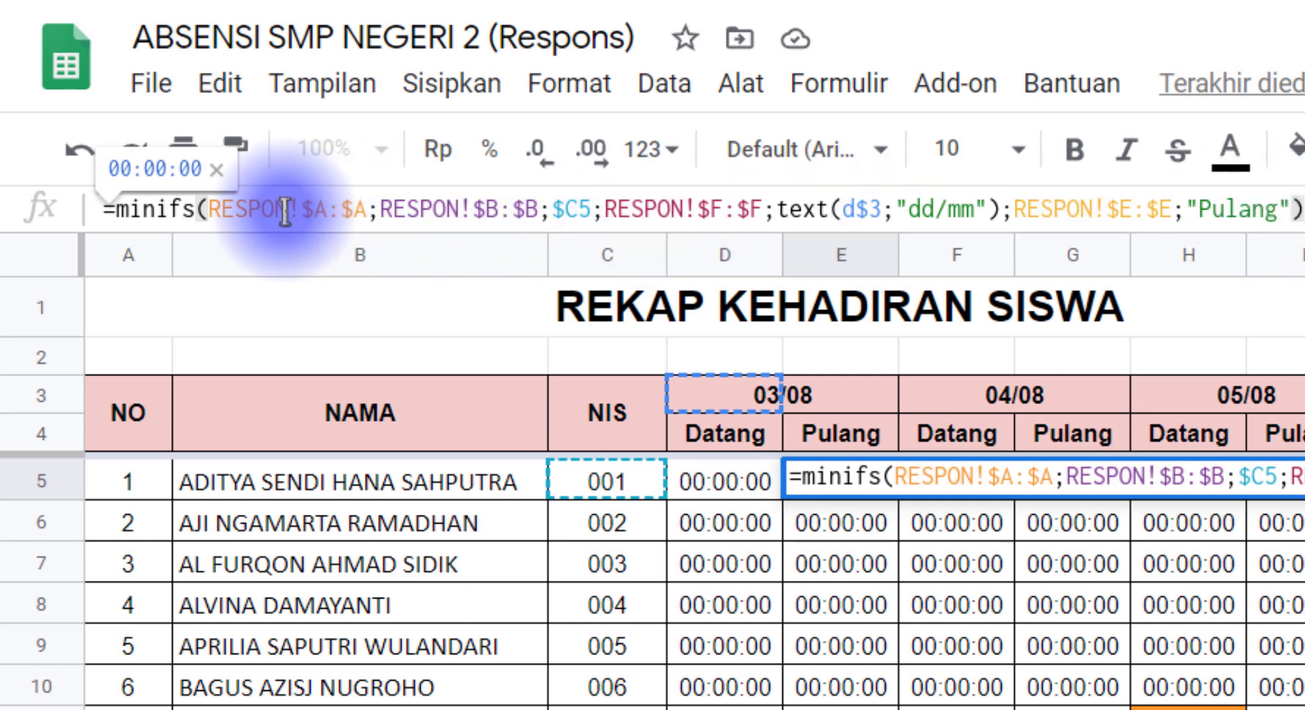
left_click(155, 210)
key("BackSpace")
key("BackSpace")
type("a")
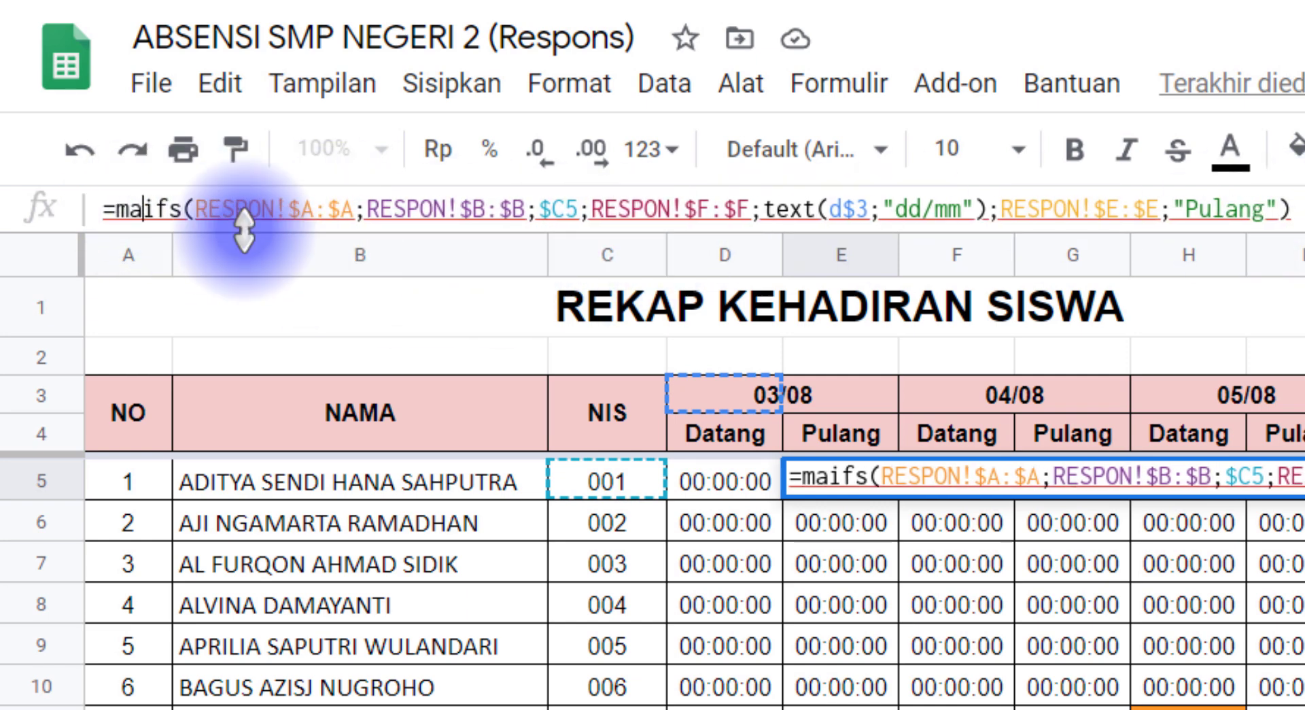
type("x")
Review the RESPON ranges, D$3 date and Pulang arguments, then commit E5's MAXIFS formula
left_click_drag(262, 211, 543, 209)
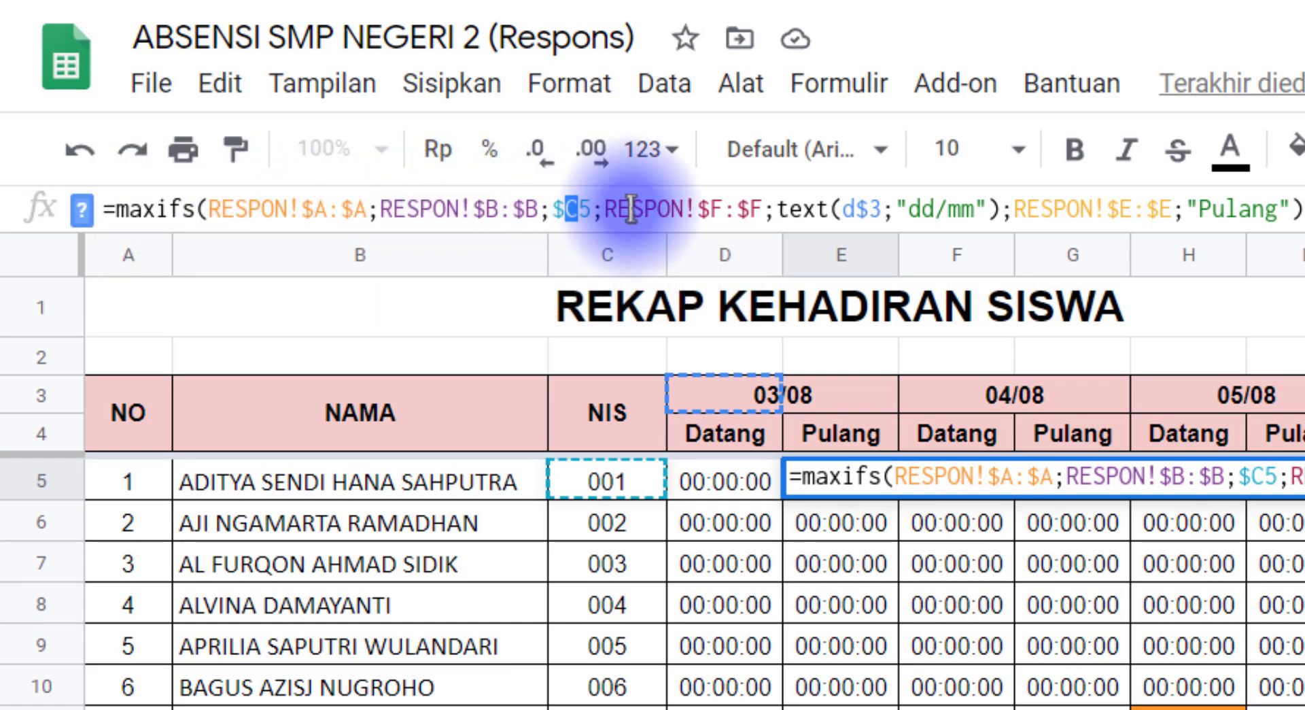
left_click_drag(630, 209, 722, 209)
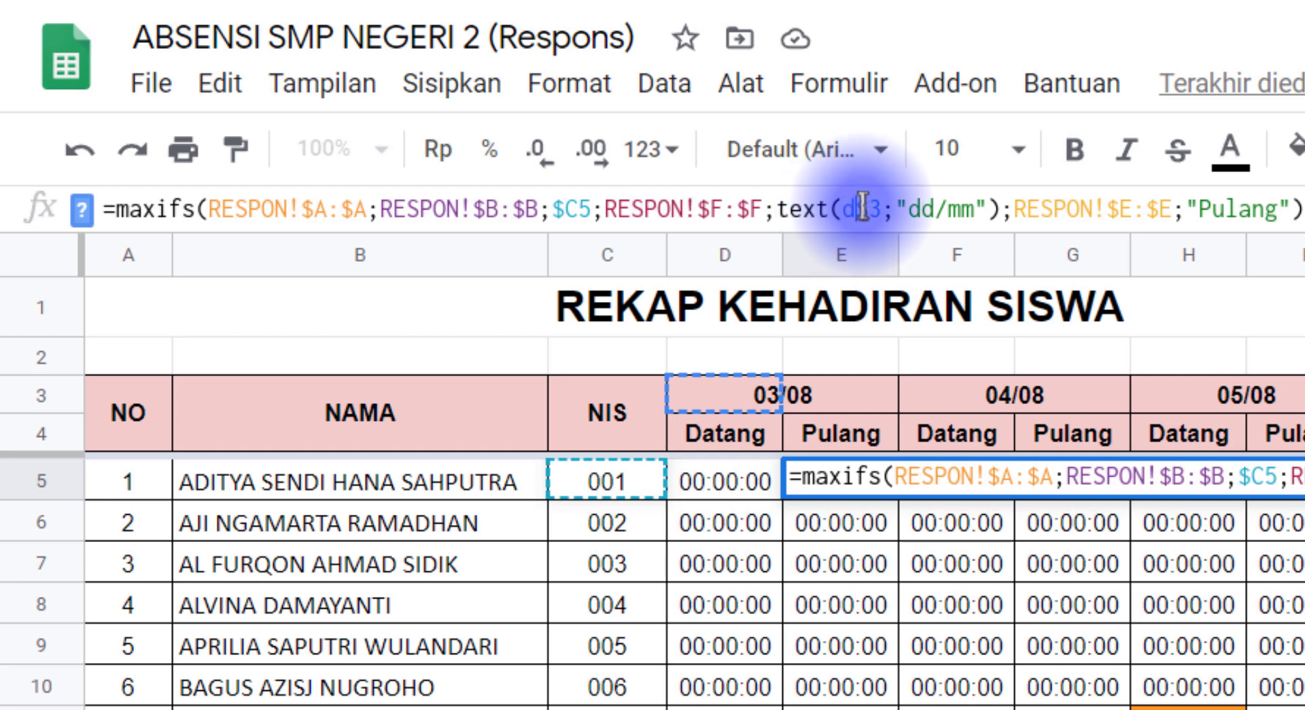
left_click_drag(856, 207, 877, 206)
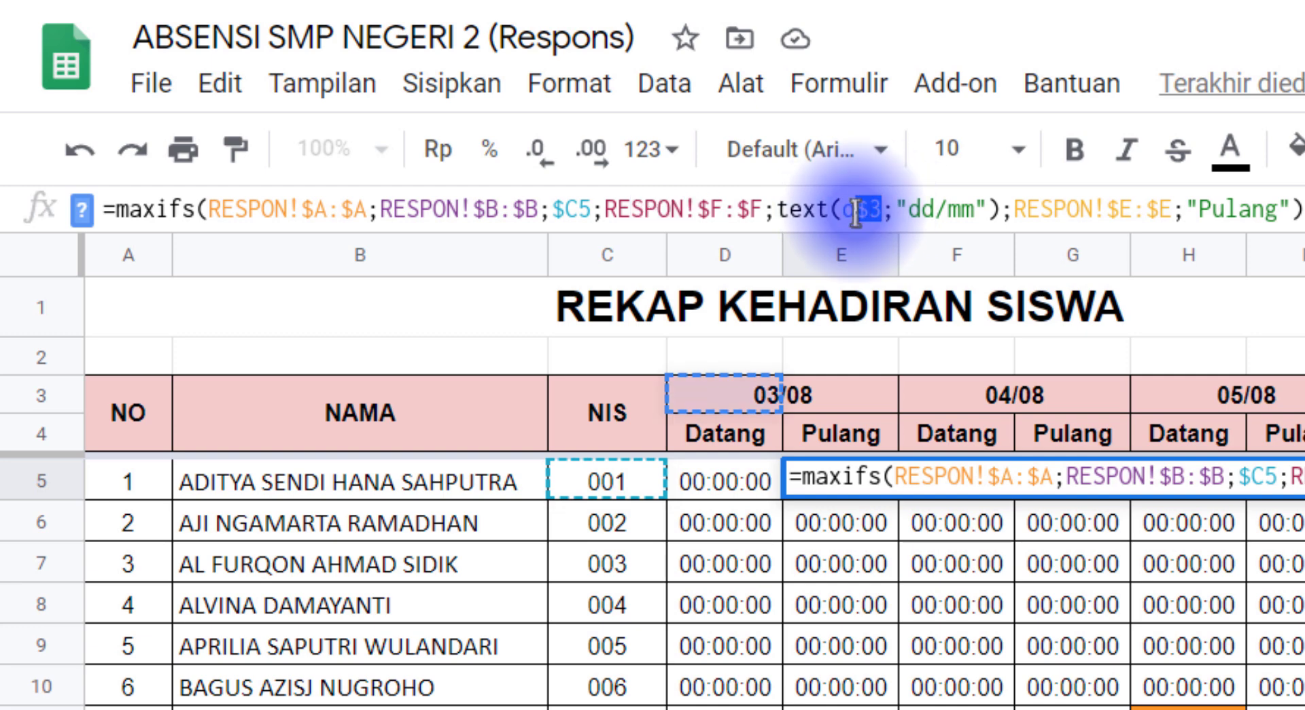
left_click_drag(1202, 207, 1257, 208)
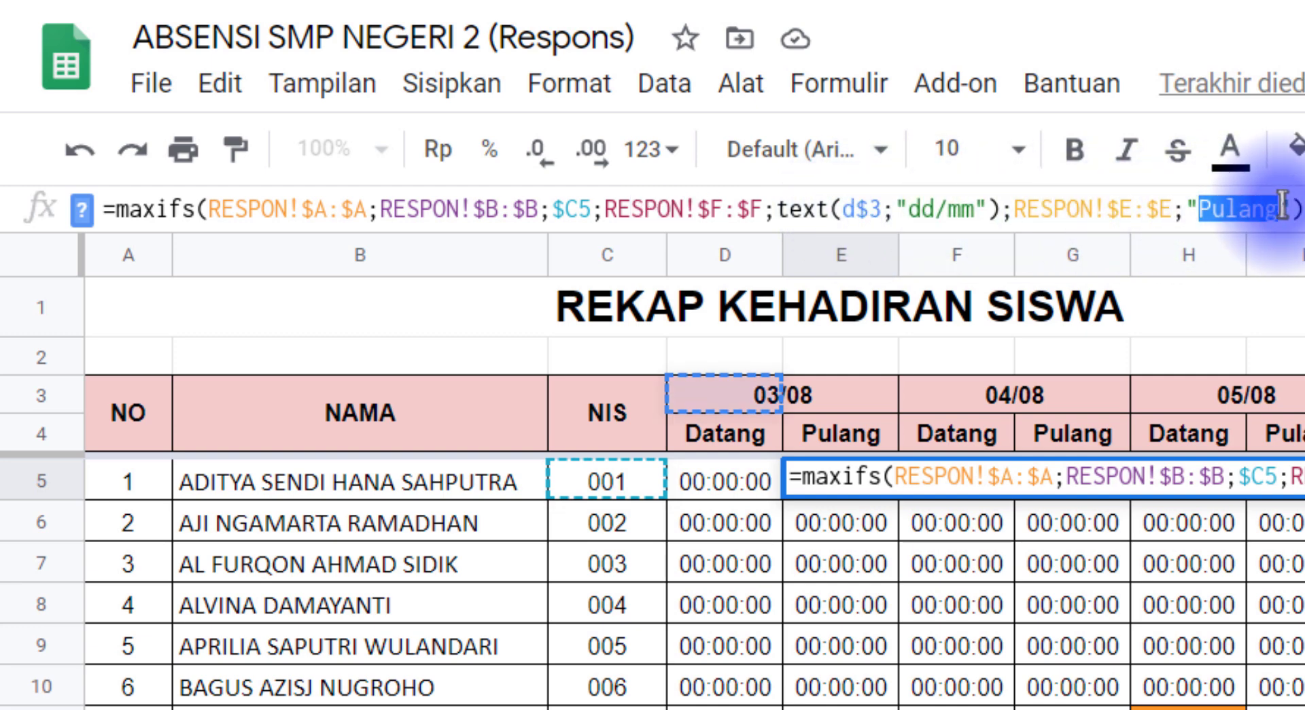
left_click(1217, 209)
key("Return")
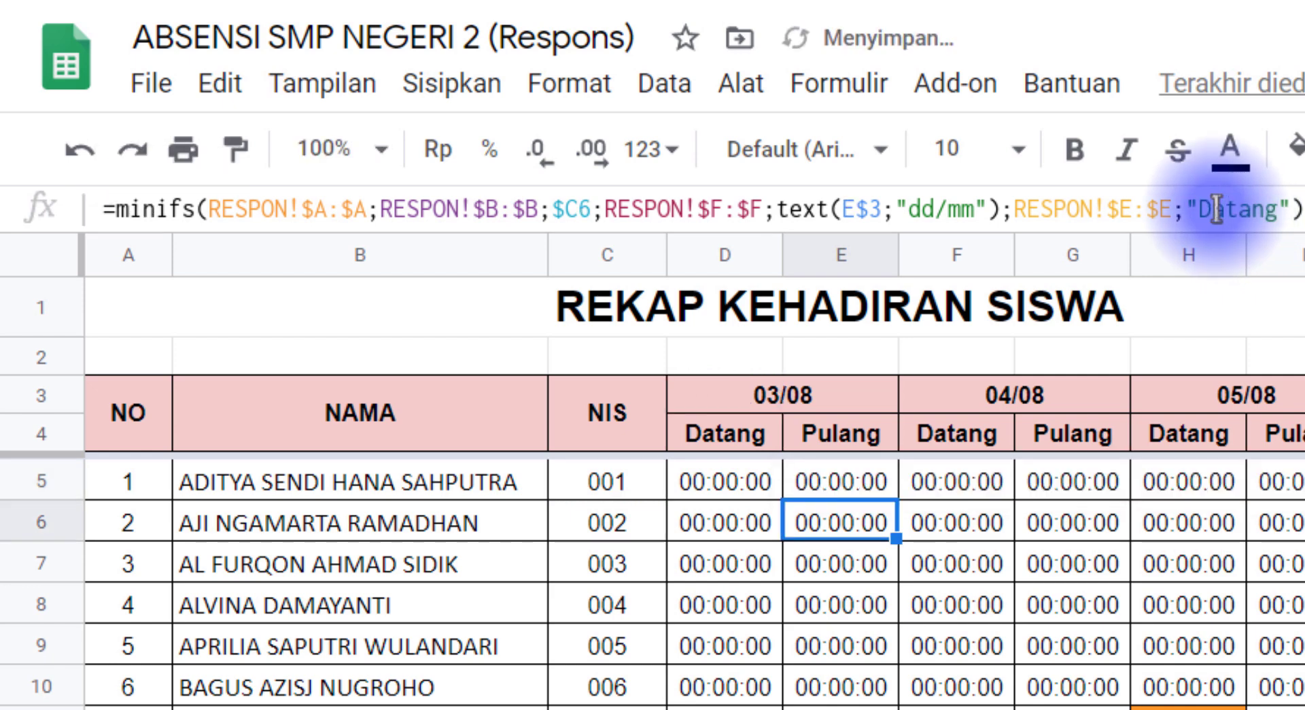
Copy E5 and paste formulas only into E5:E24
left_click(862, 486)
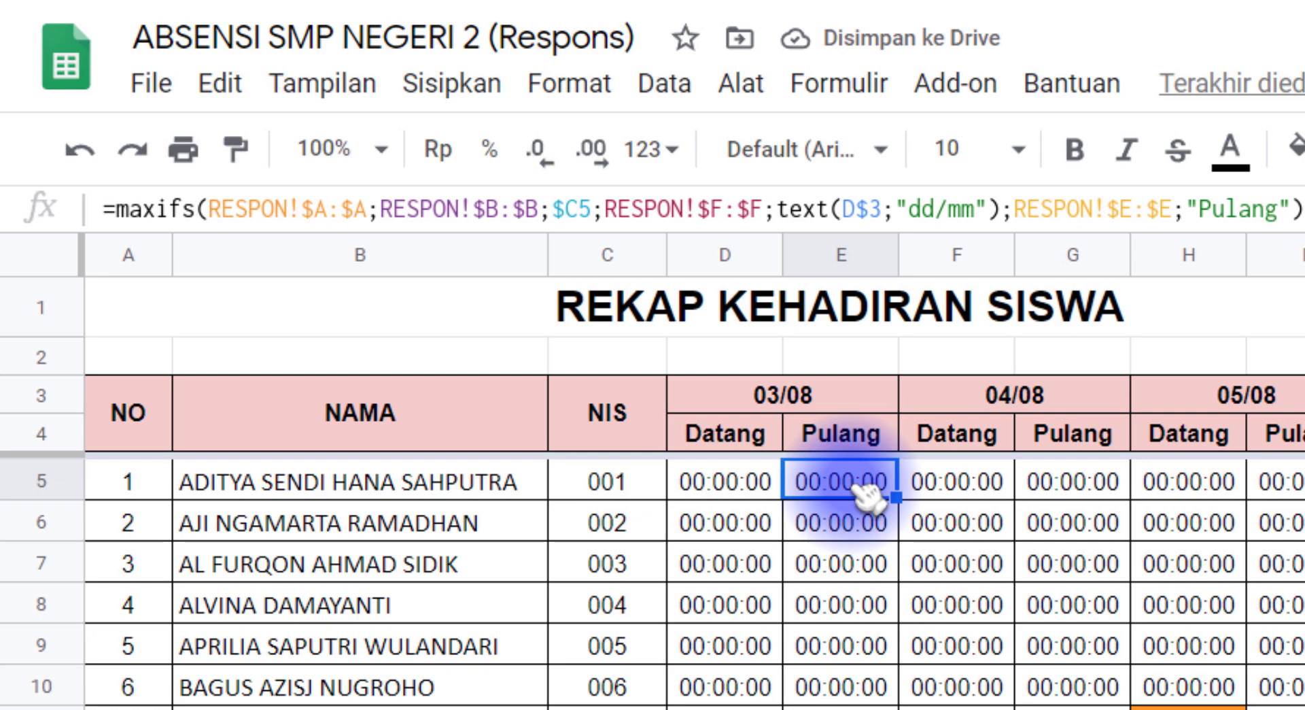
key("ctrl+c")
scroll(890, 637, "down", 2)
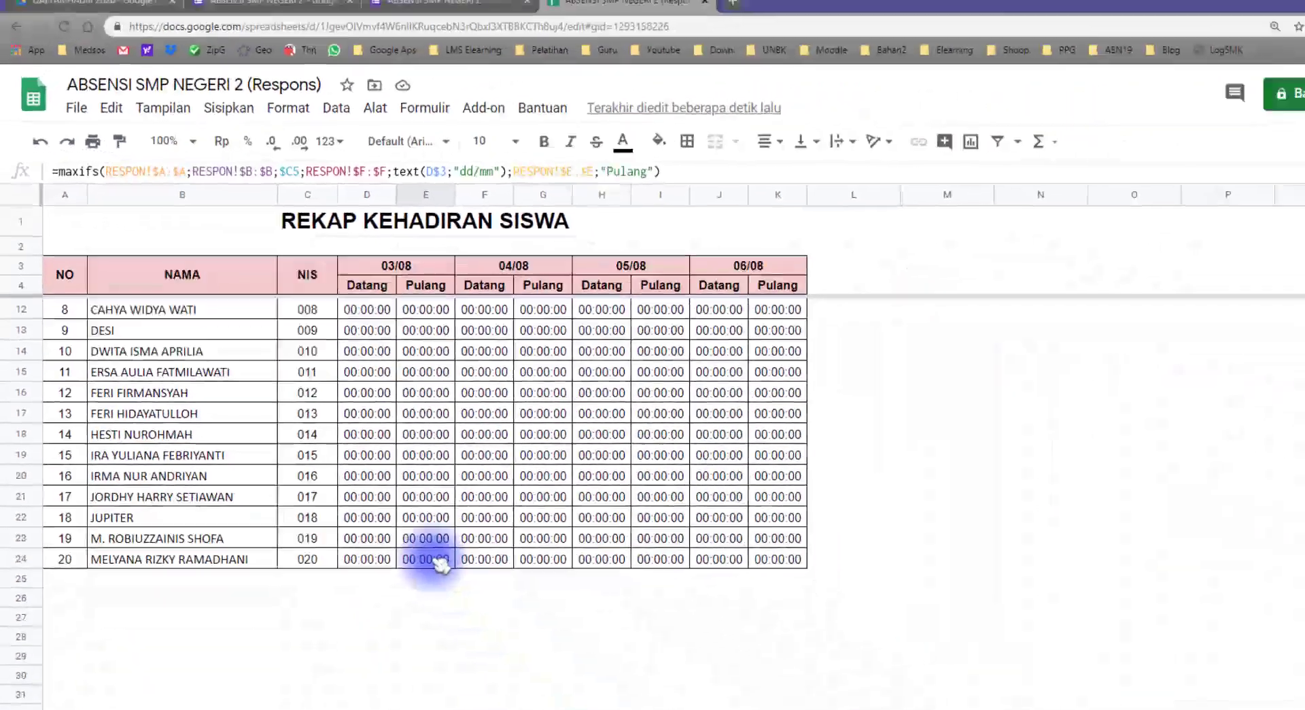
left_click(433, 559, "shift")
scroll(401, 469, "up", 2)
right_click(406, 394)
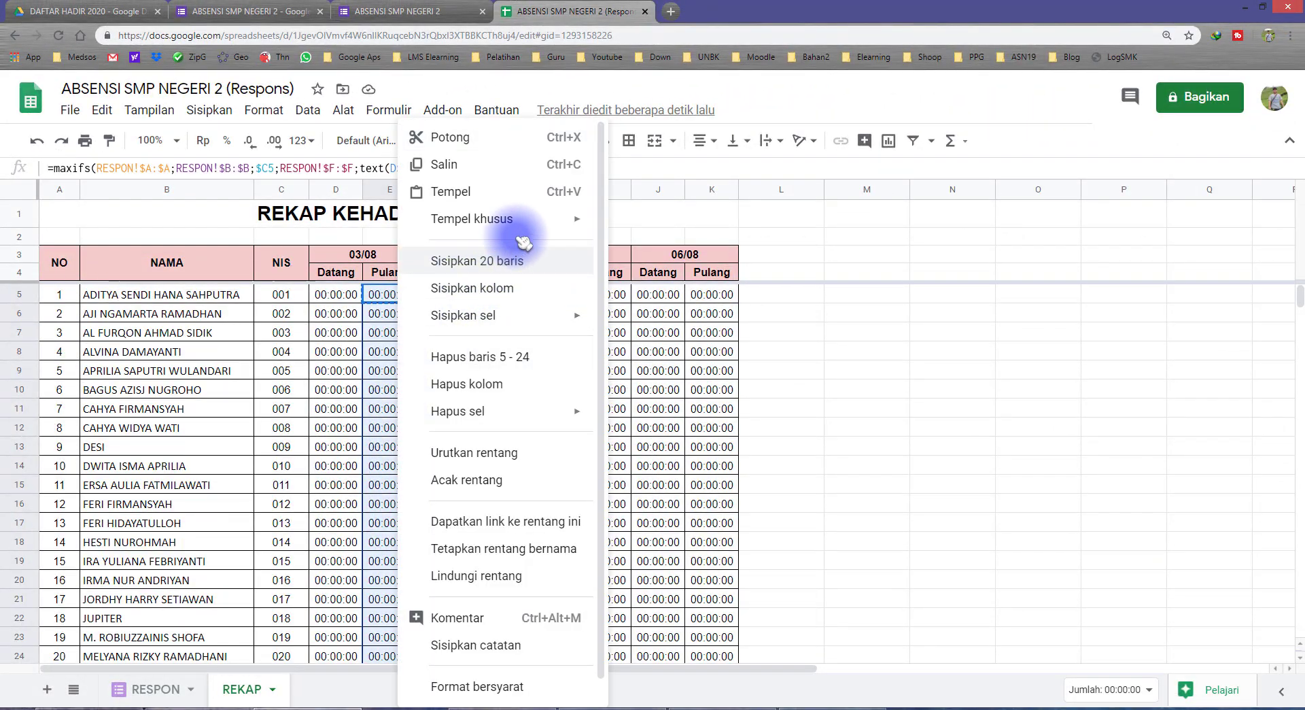
mouse_move(573, 219)
left_click(677, 350)
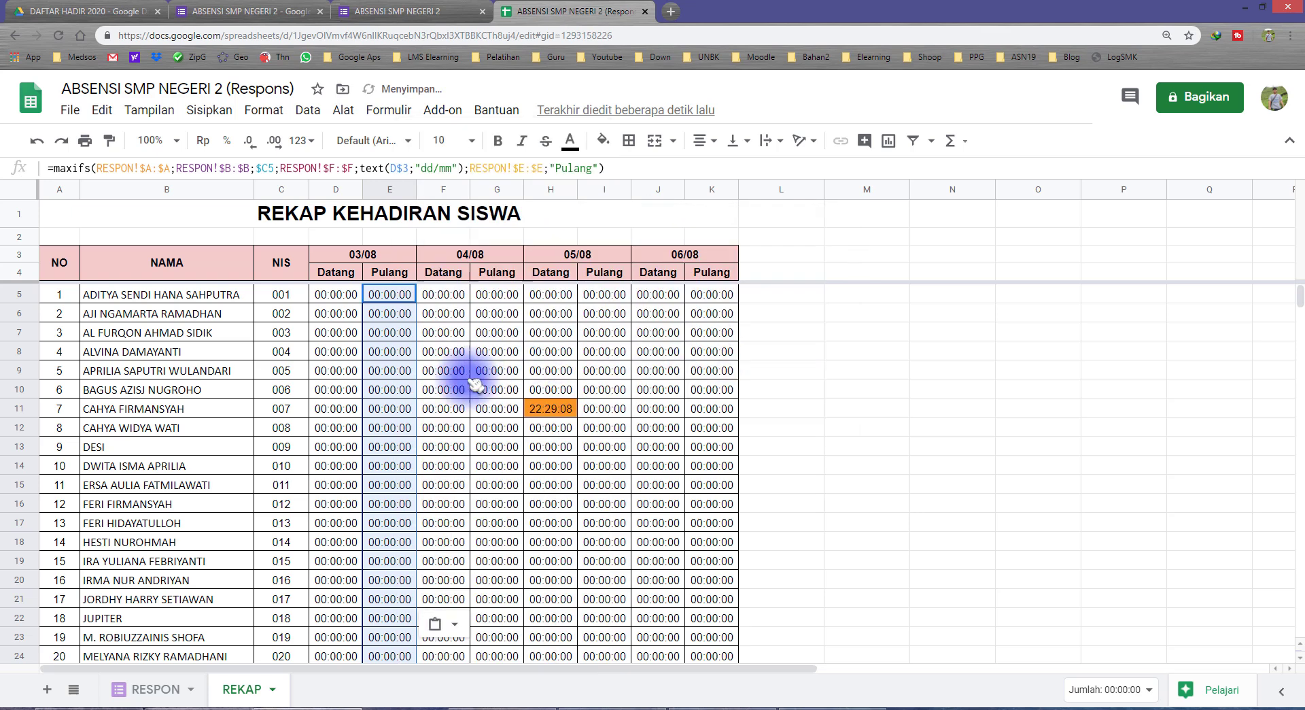
scroll(408, 380, "down", 2)
scroll(403, 421, "up", 2)
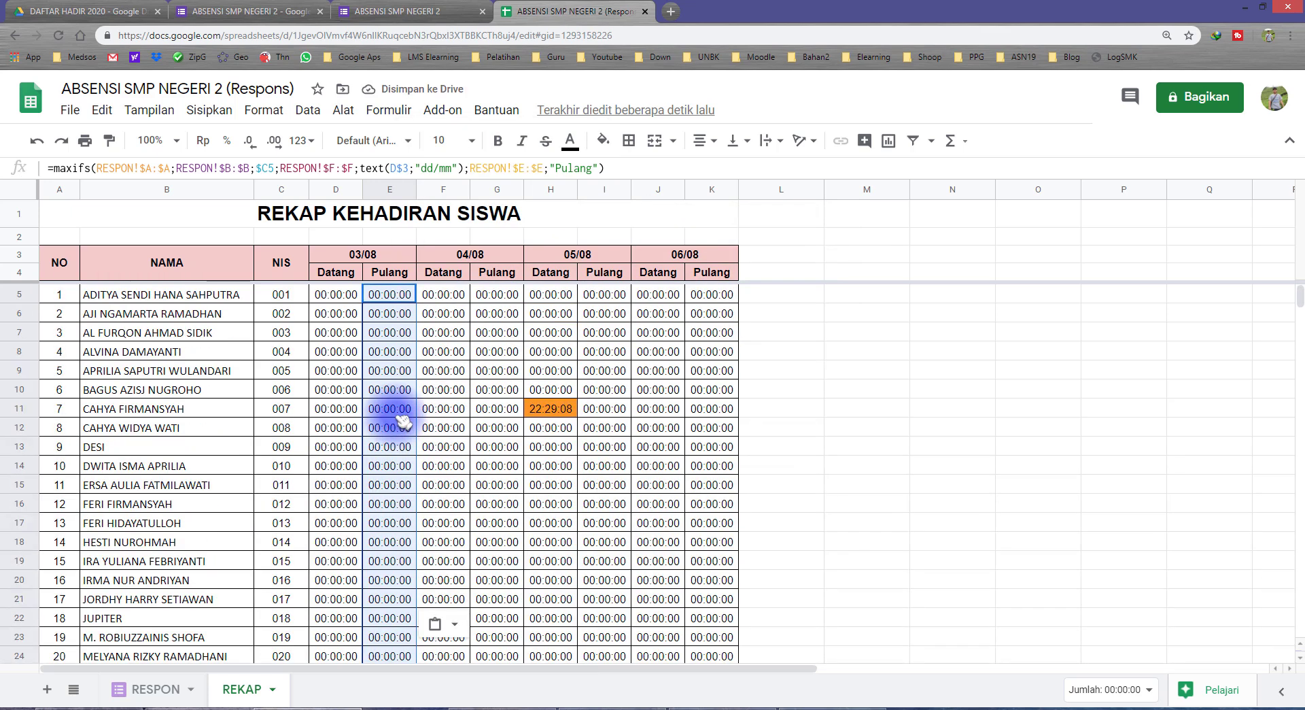
Paste the Pulang column formulas into columns G, I and K
key("ctrl+c")
left_click(496, 293)
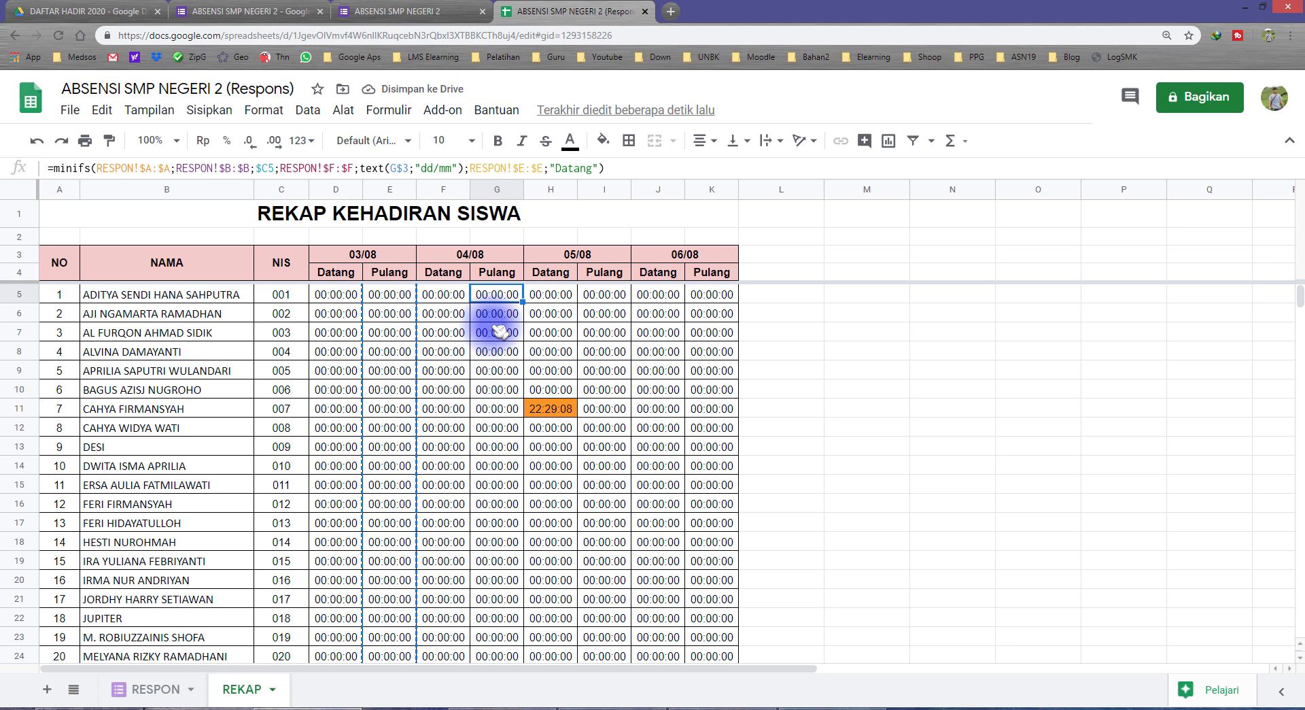
key("ctrl+v")
left_click(605, 294)
key("ctrl+v")
left_click(711, 293)
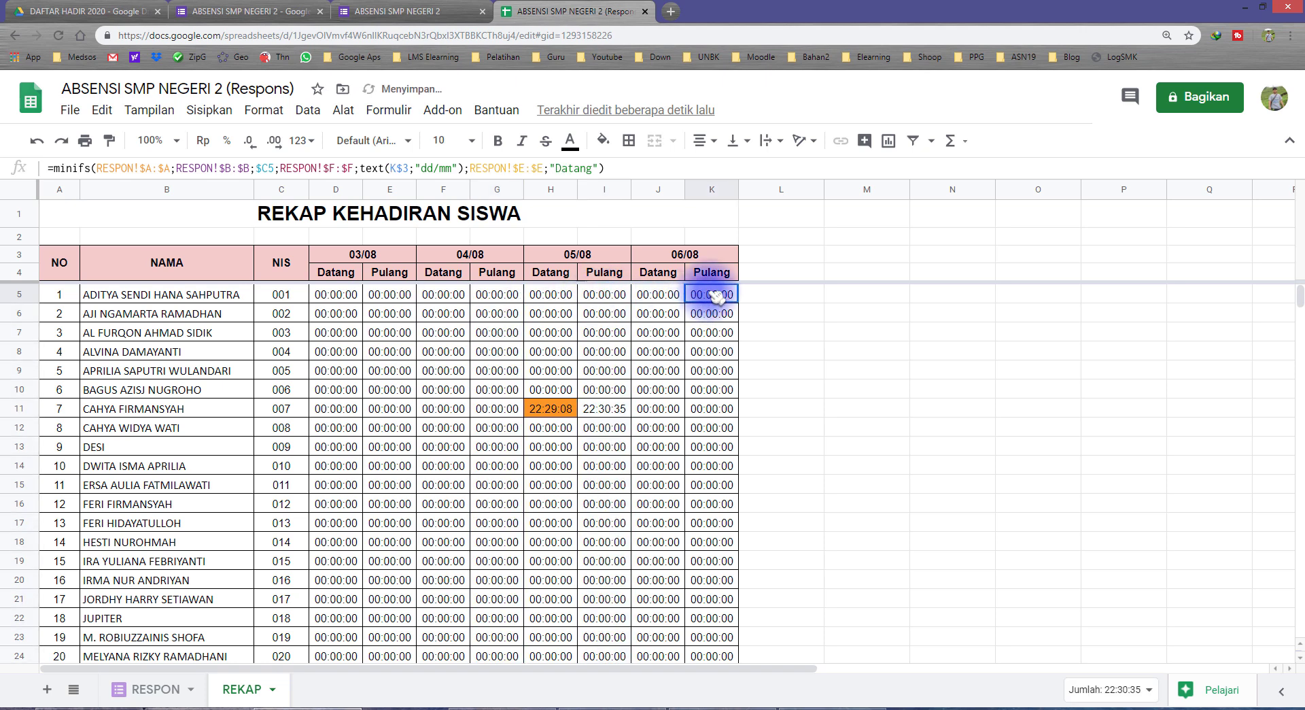
key("ctrl+v")
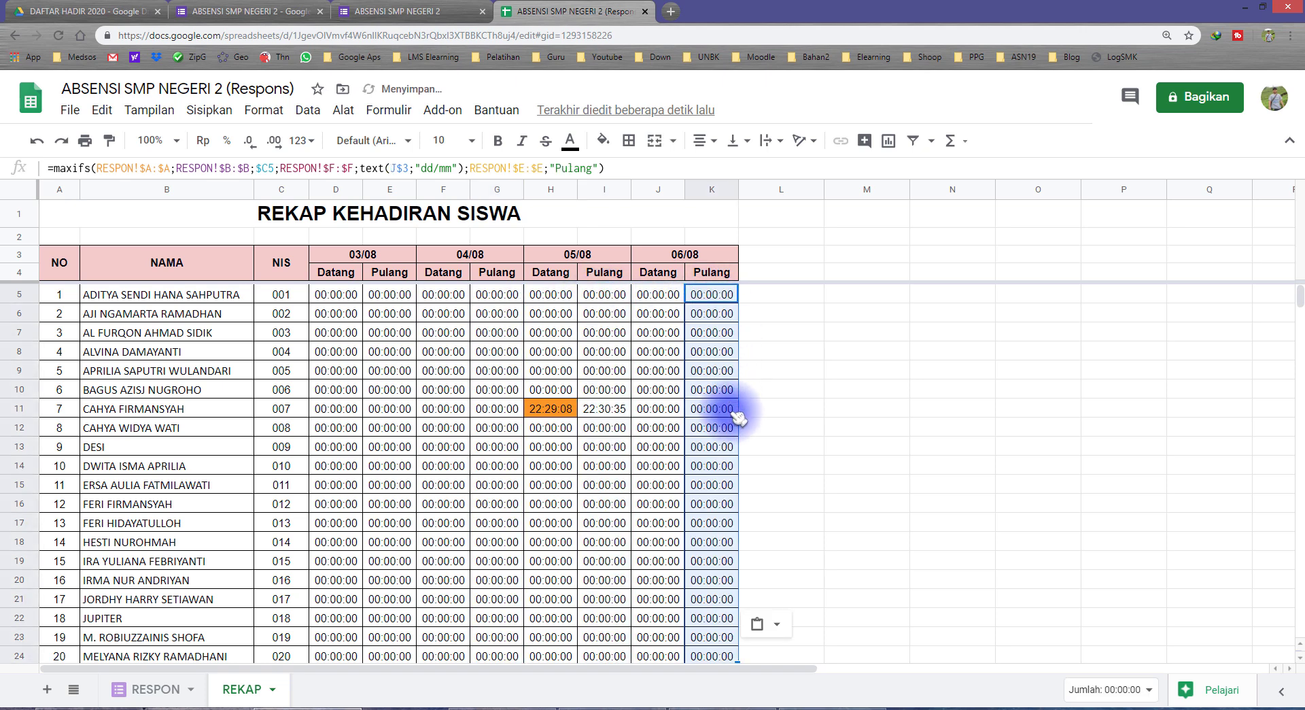
Shade NIS 007's 05/08 Pulang result, 22:30:35 in I11, cyan, then view RESPON
left_click(275, 411)
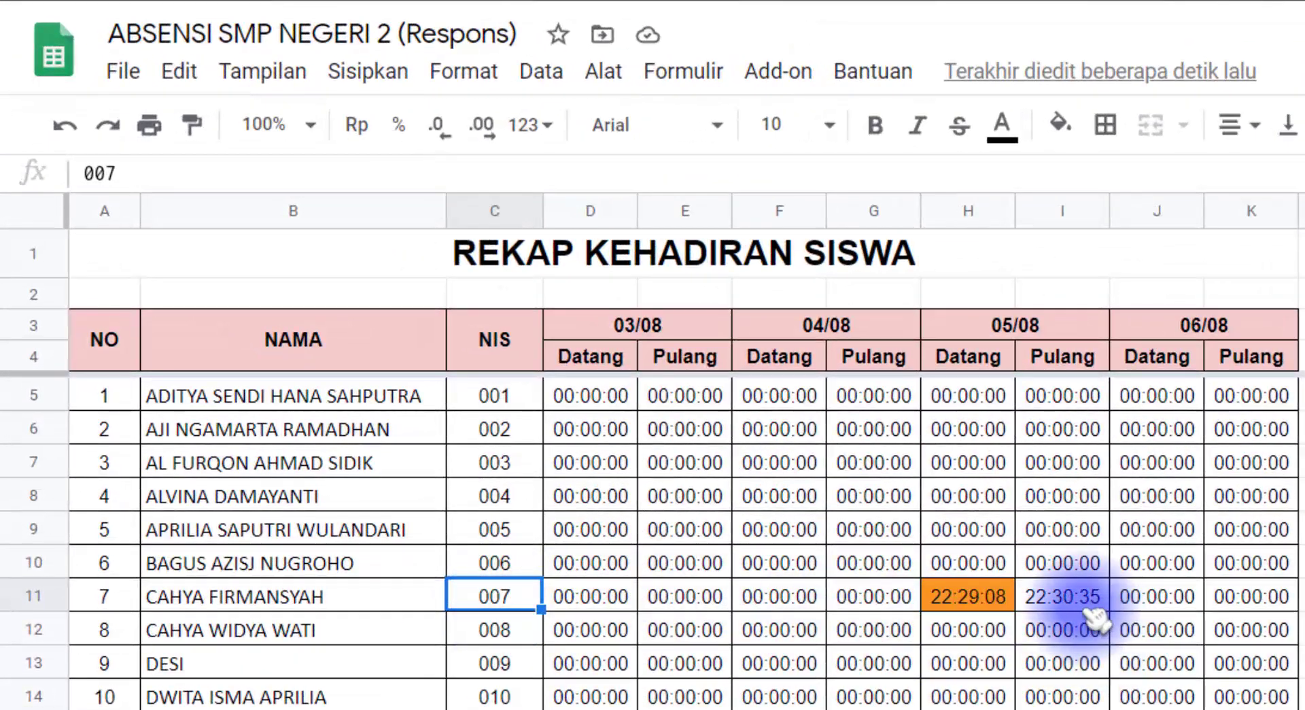
left_click(1062, 358)
left_click(1064, 597)
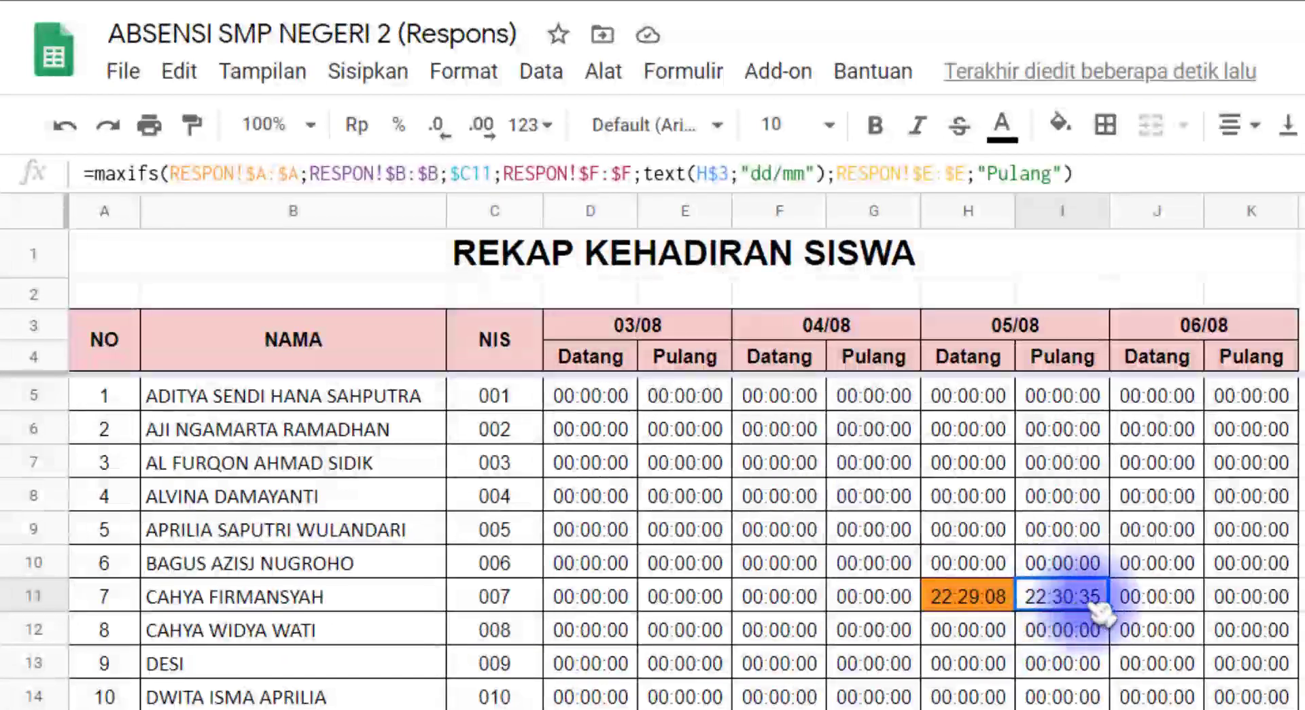
left_click(1060, 125)
left_click(1223, 262)
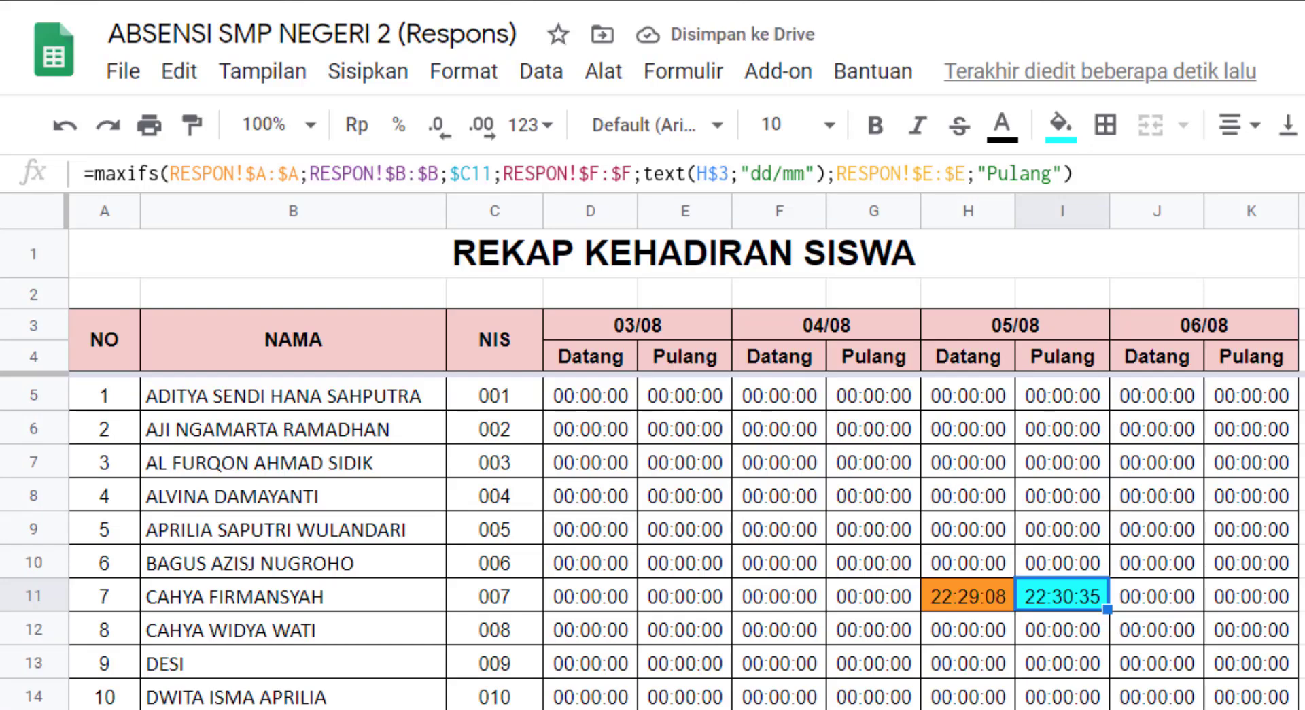
left_click(561, 707)
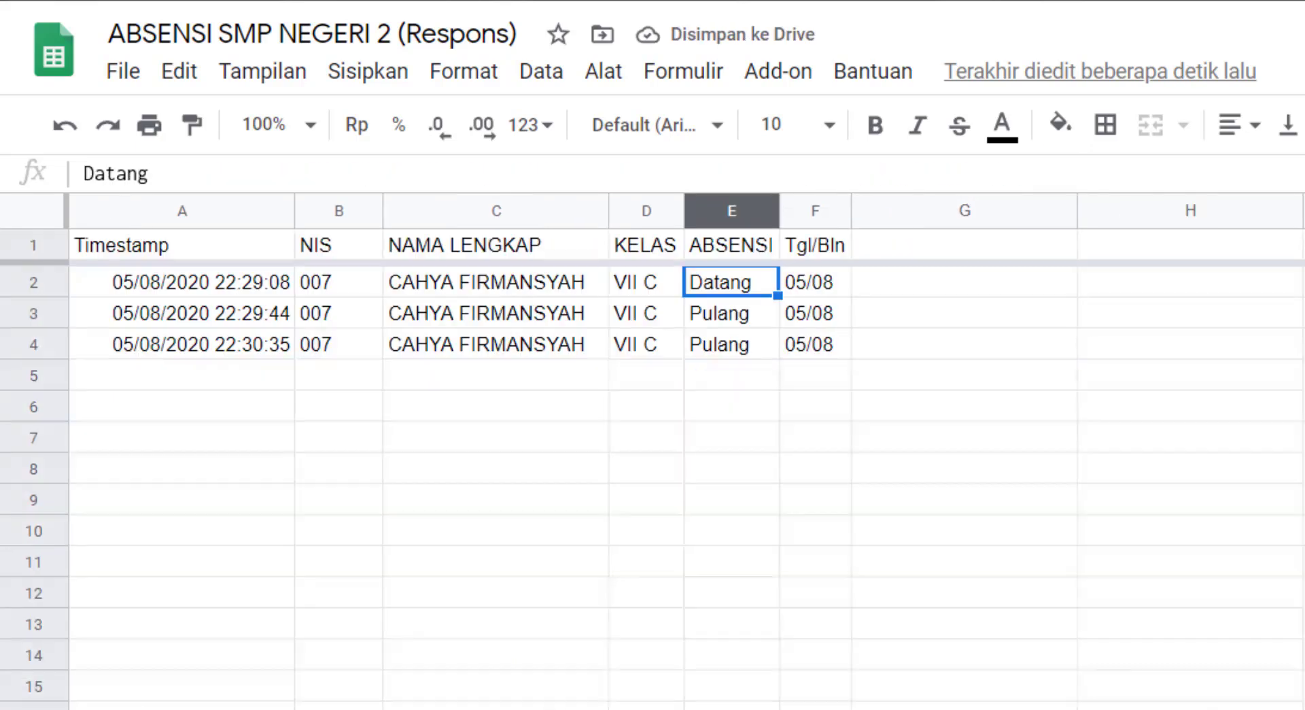
left_click(732, 319)
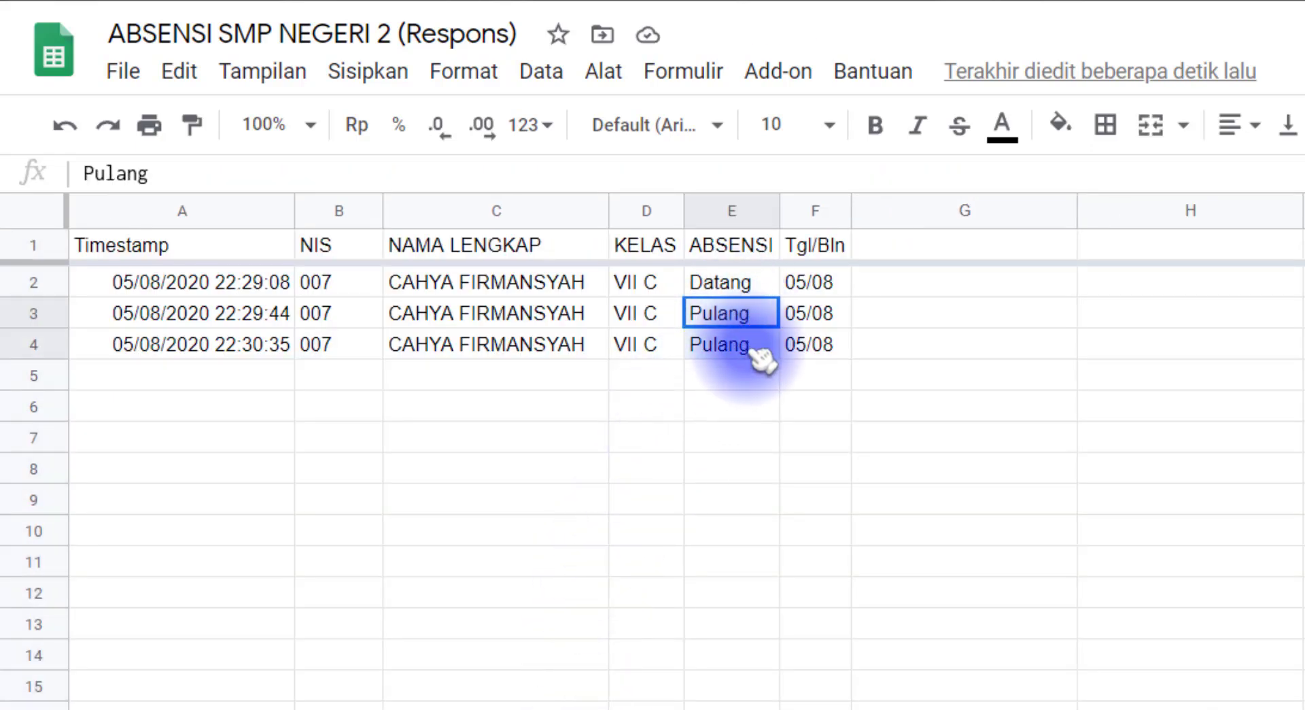
left_click_drag(761, 358, 282, 350)
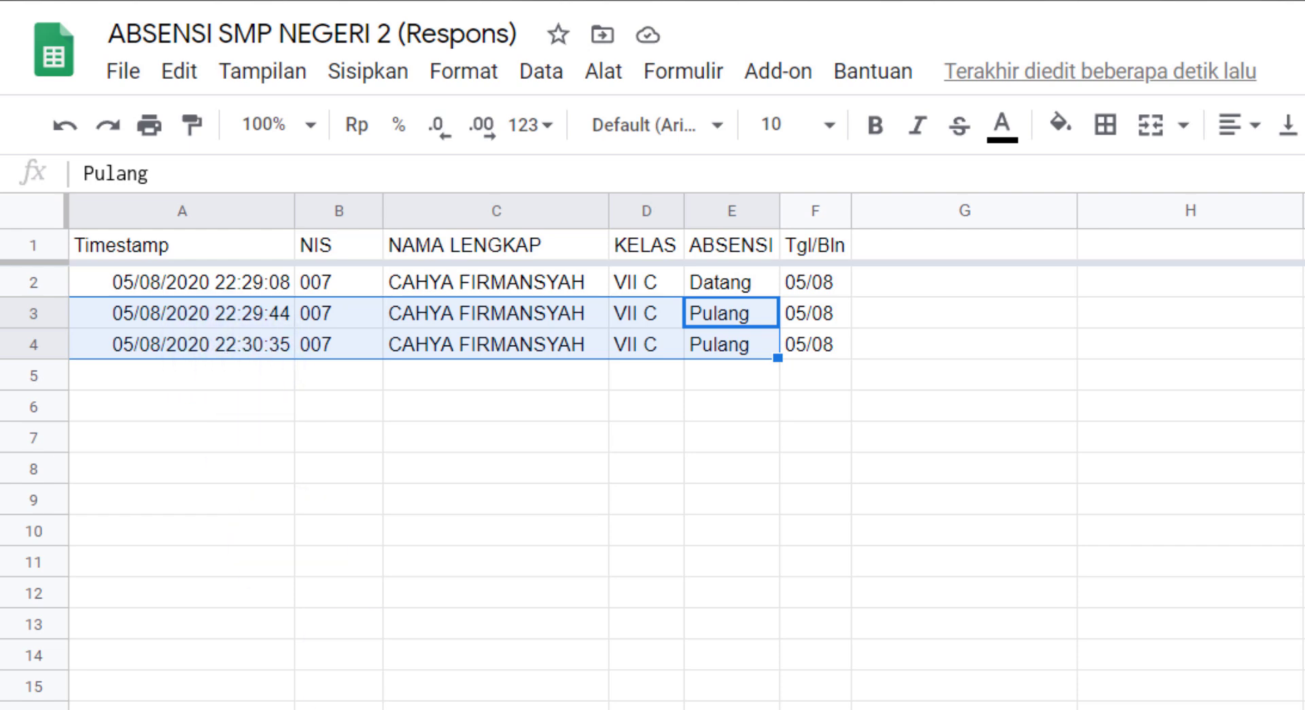
left_click(230, 350)
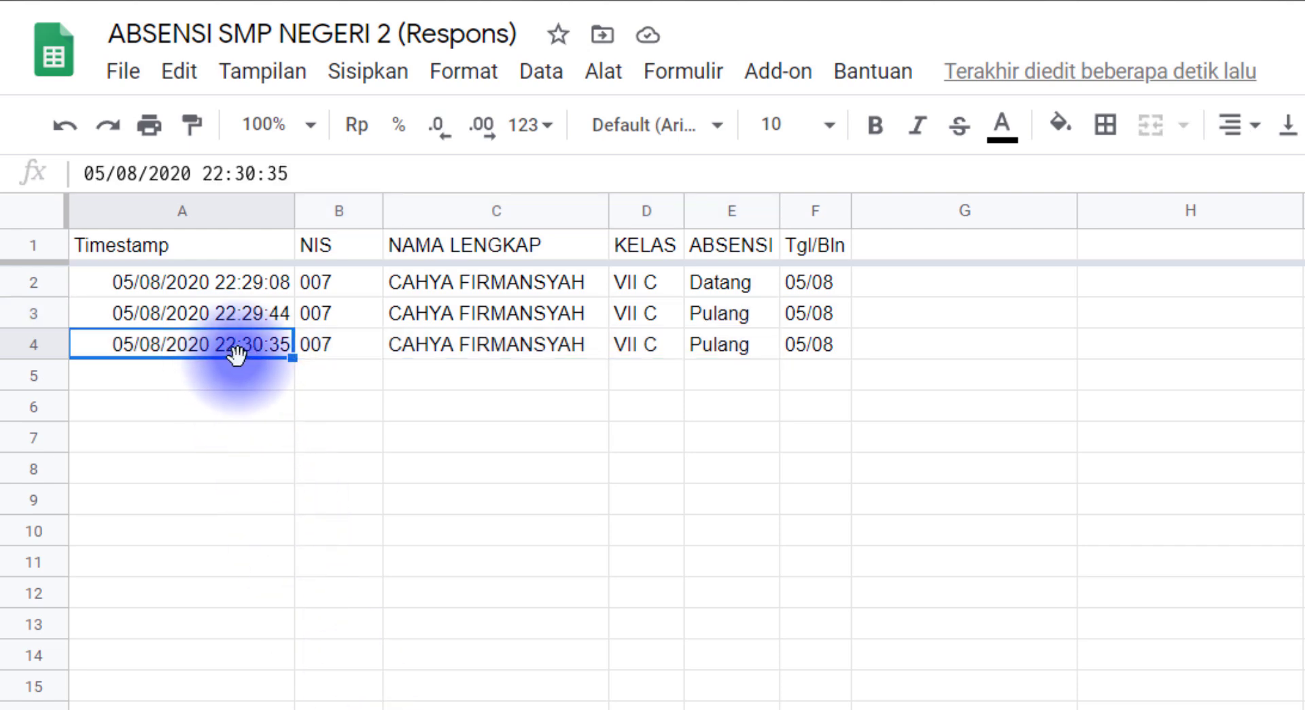
left_click(267, 314)
left_click(253, 350)
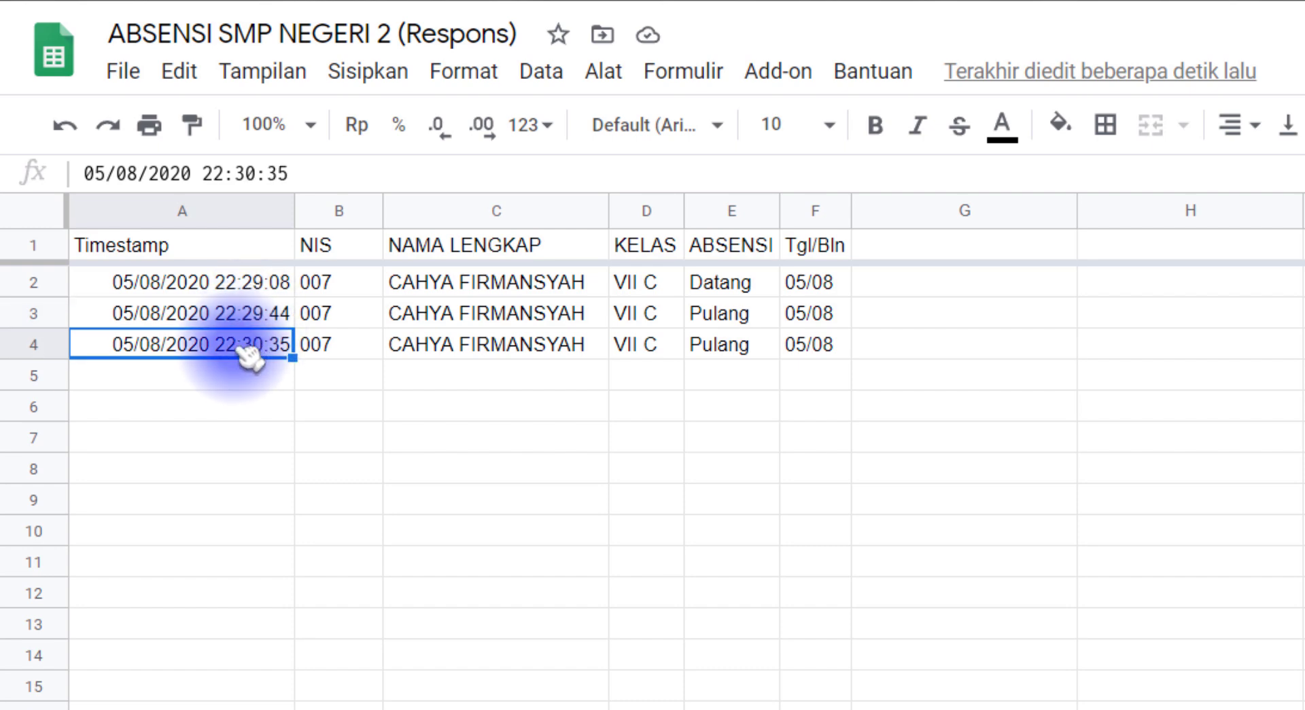
left_click(724, 350)
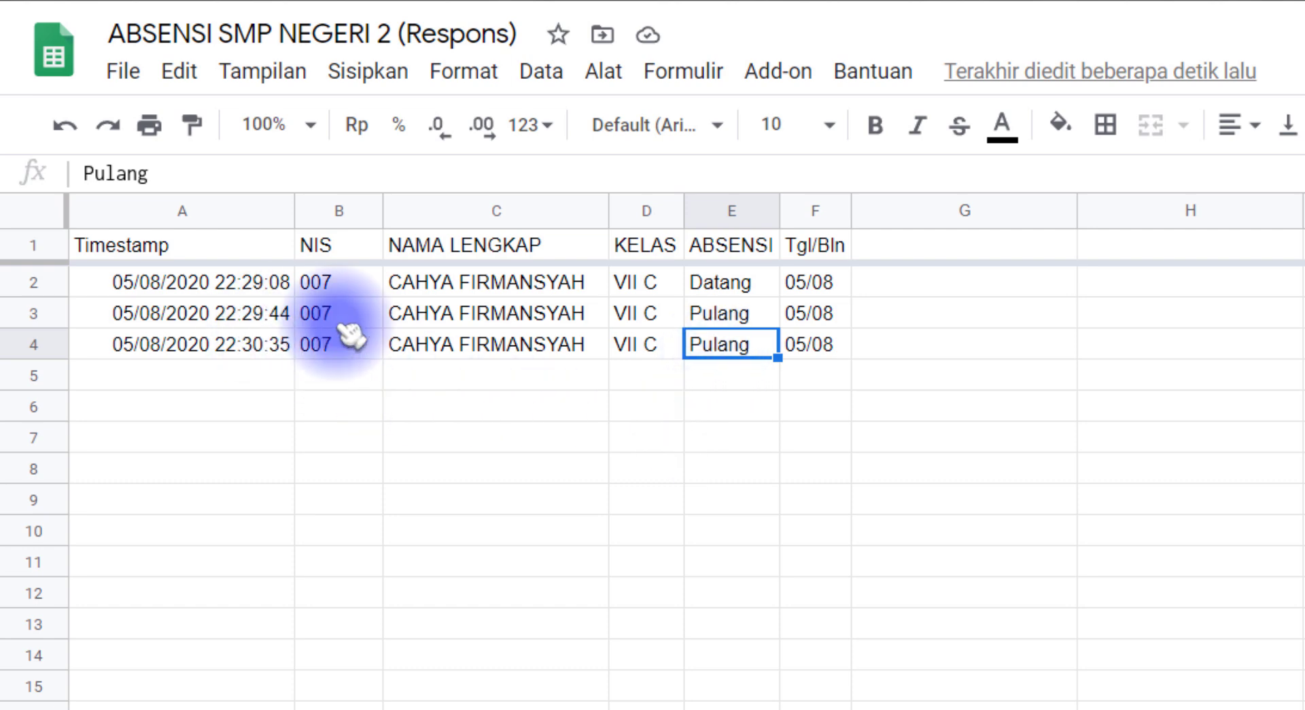
left_click(726, 317)
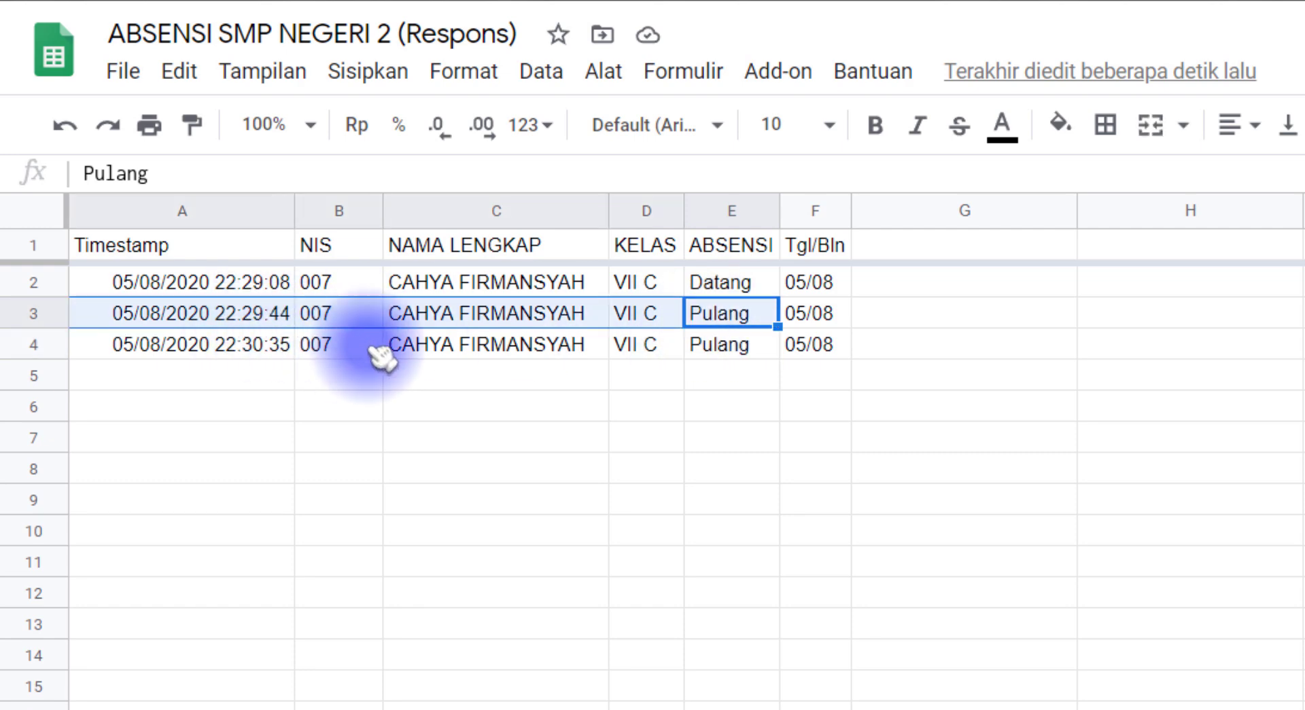
left_click(743, 348)
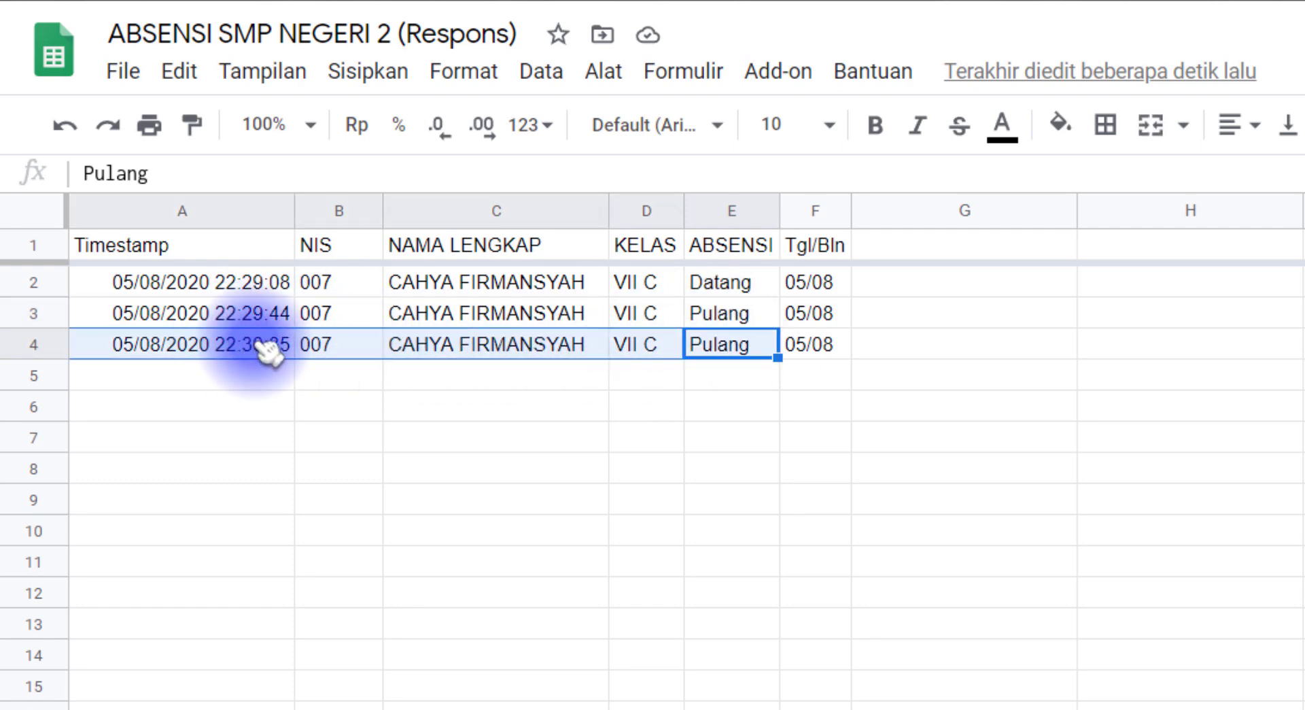
left_click(269, 346)
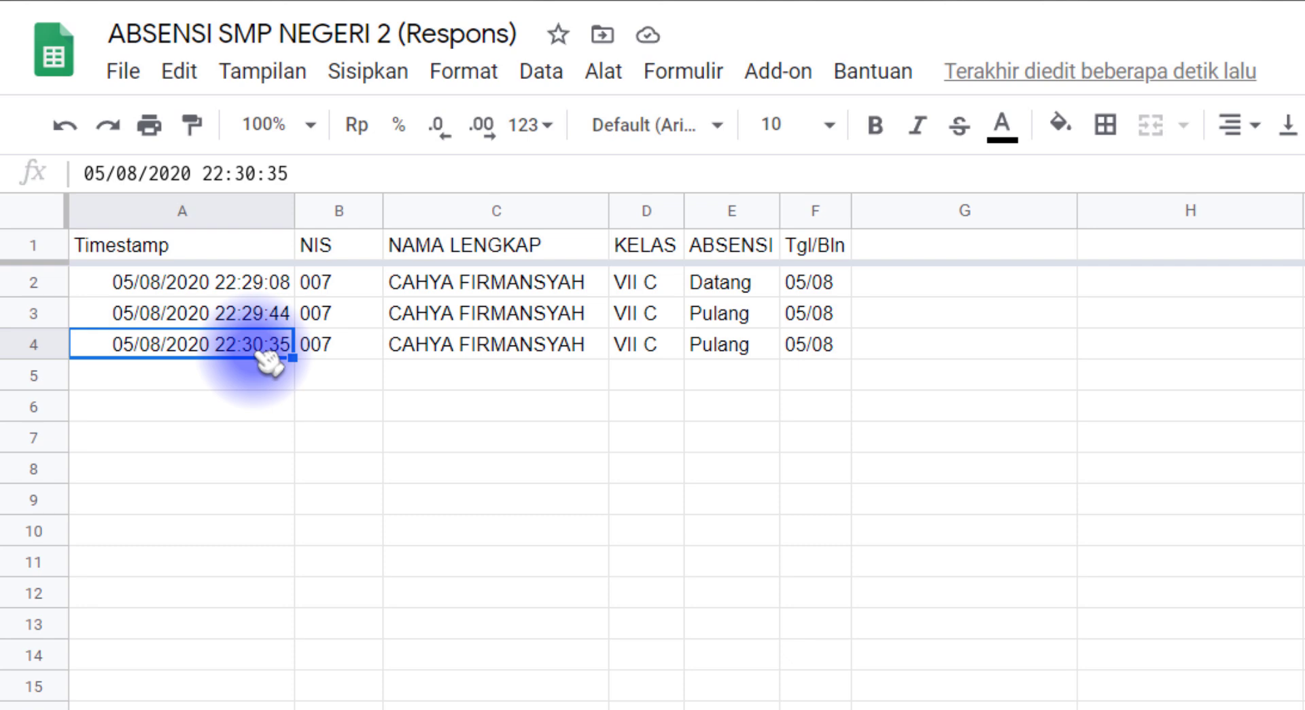
left_click(725, 285)
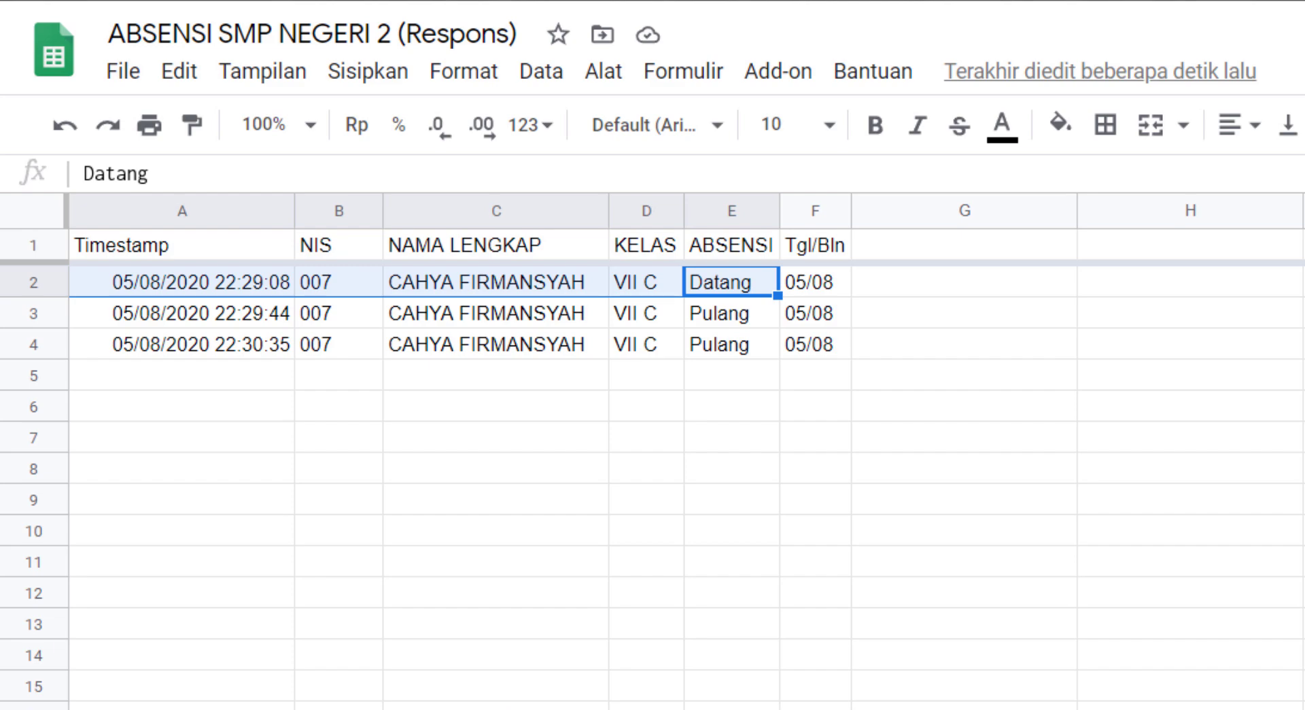
left_click(560, 503)
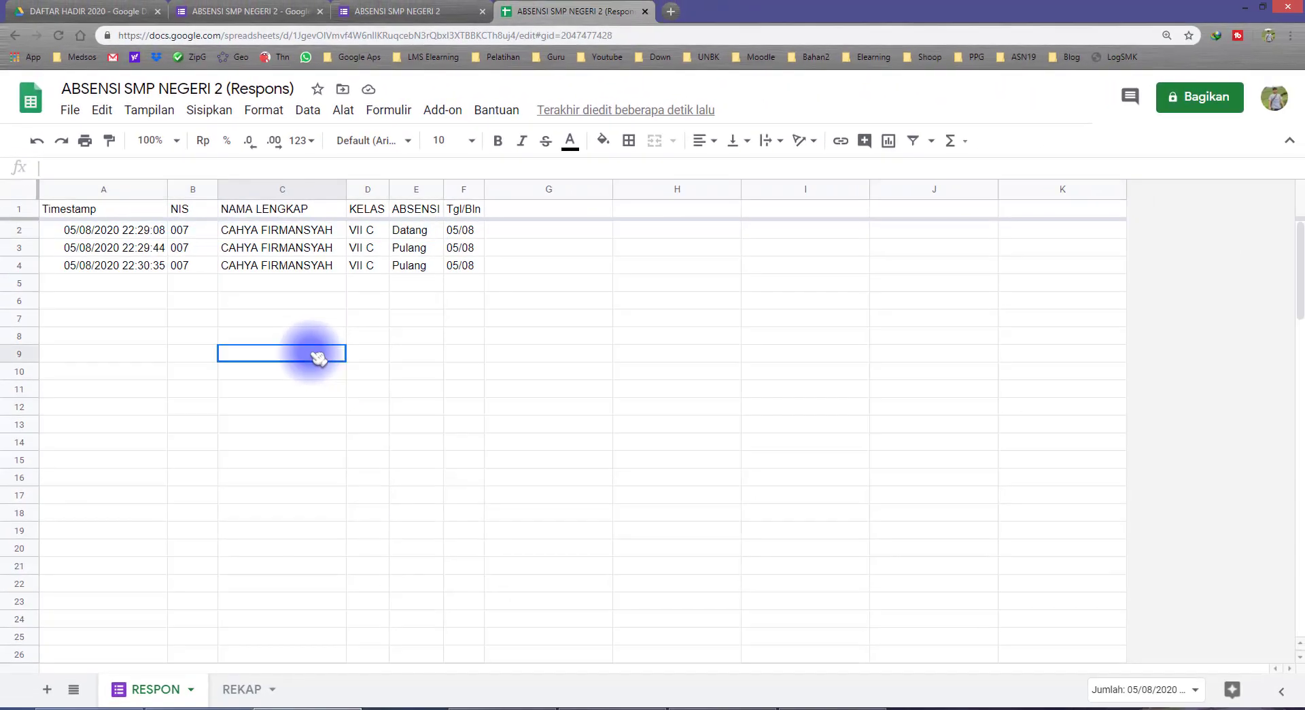
Return to REKAP and inspect the MAXIFS formula in E13
left_click(248, 688)
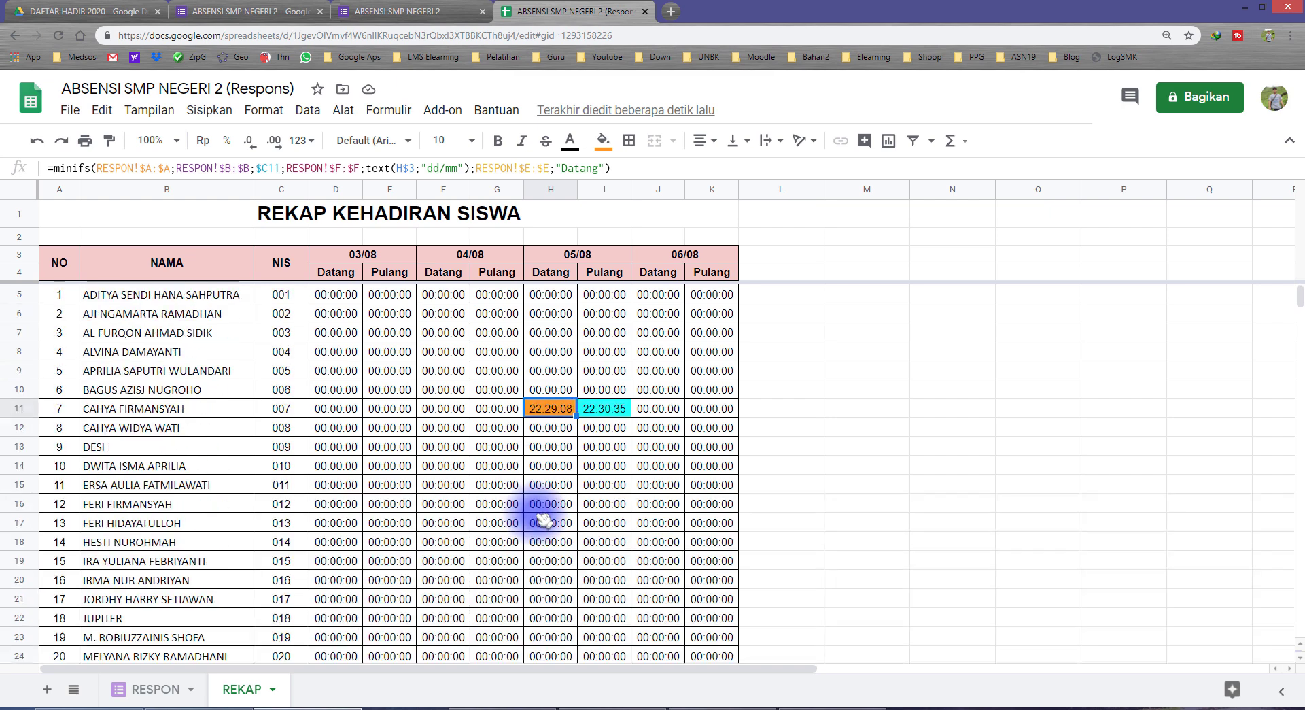
left_click(399, 448)
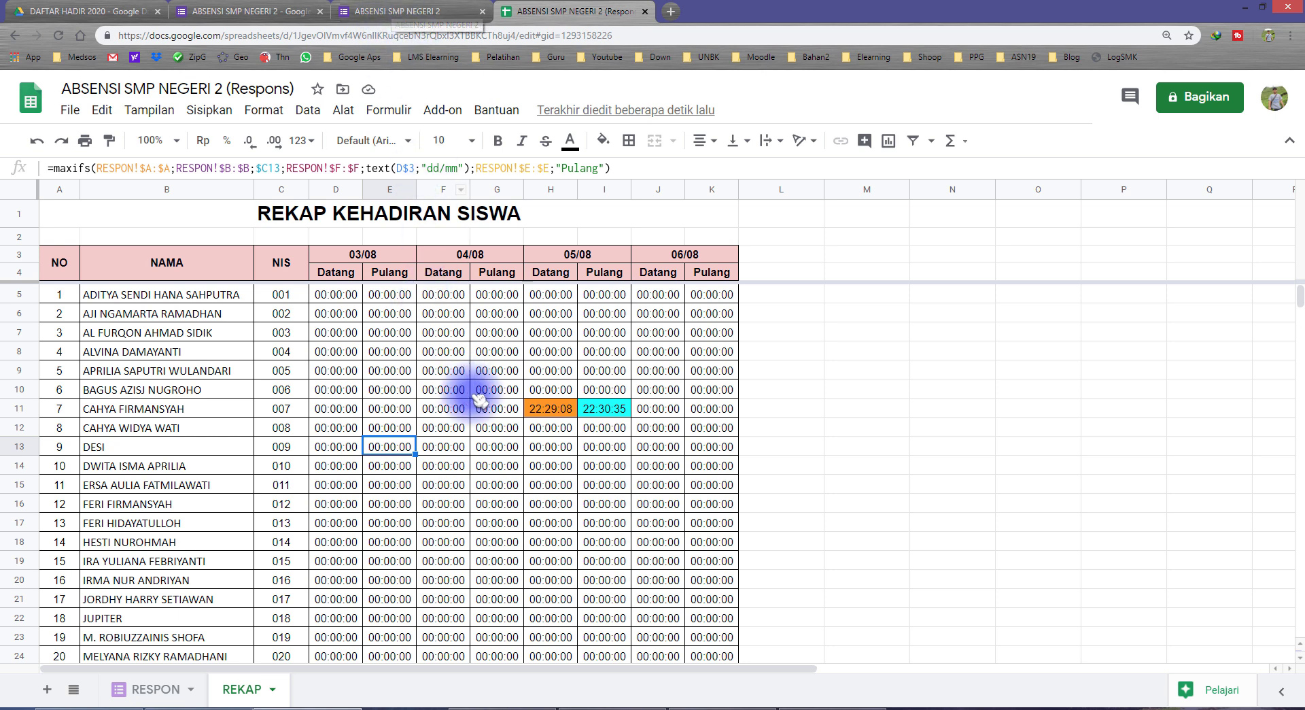
scroll(448, 428, "down", 2)
scroll(367, 407, "up", 2)
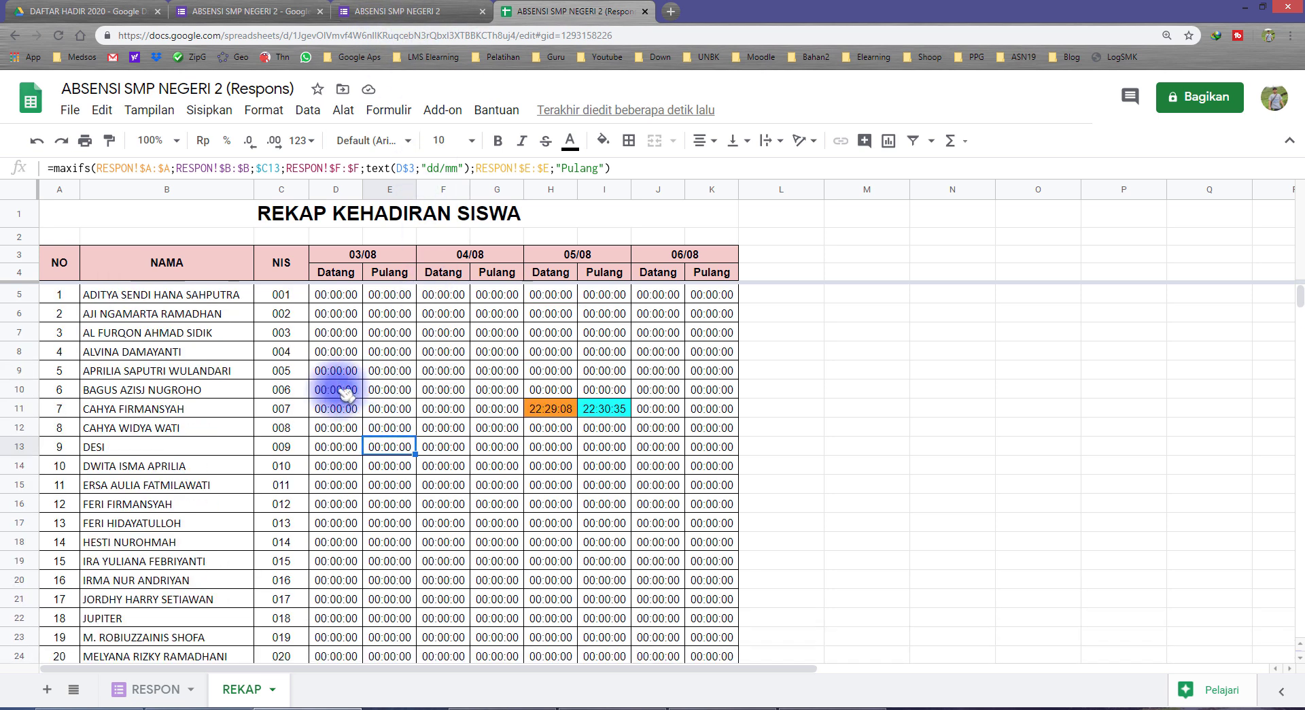
Take the third student's full name from B7 and close the old thank-you tab
left_click(283, 337)
left_click(216, 335)
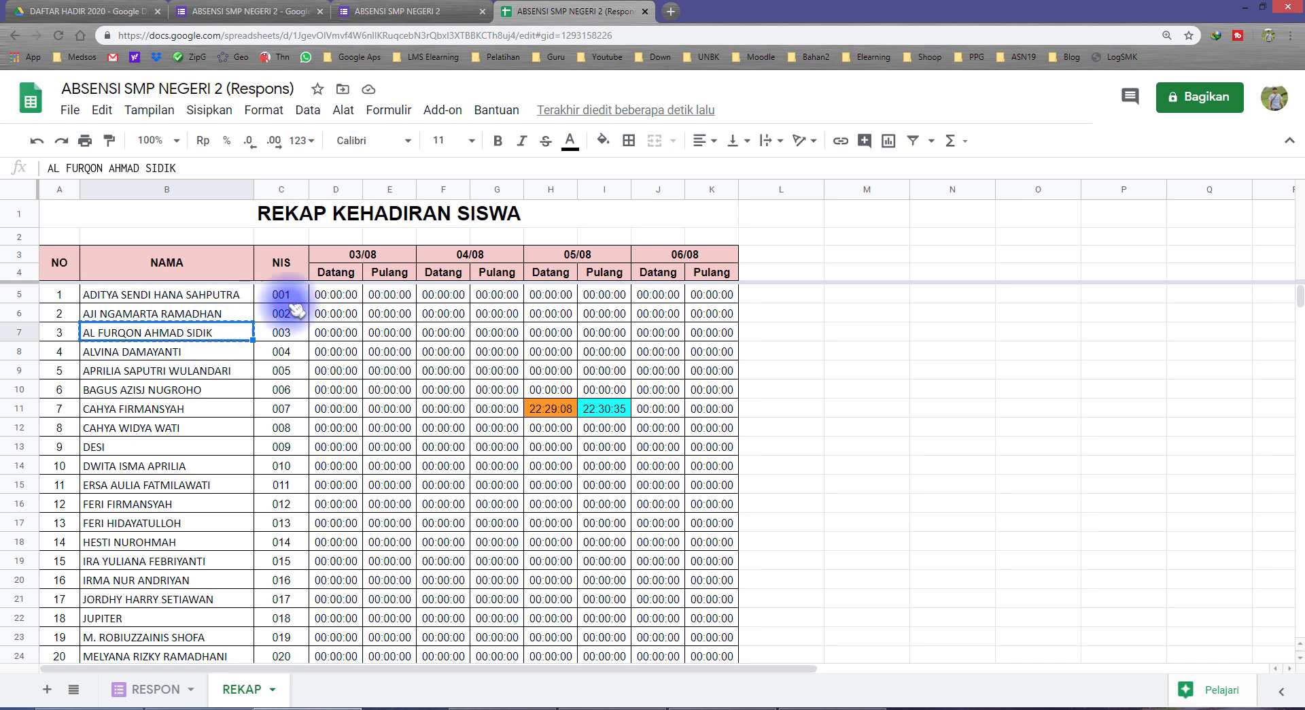
left_click(433, 19)
left_click(483, 11)
Submit a preview Datang response with the pasted third student's name, class VII C
left_click(305, 15)
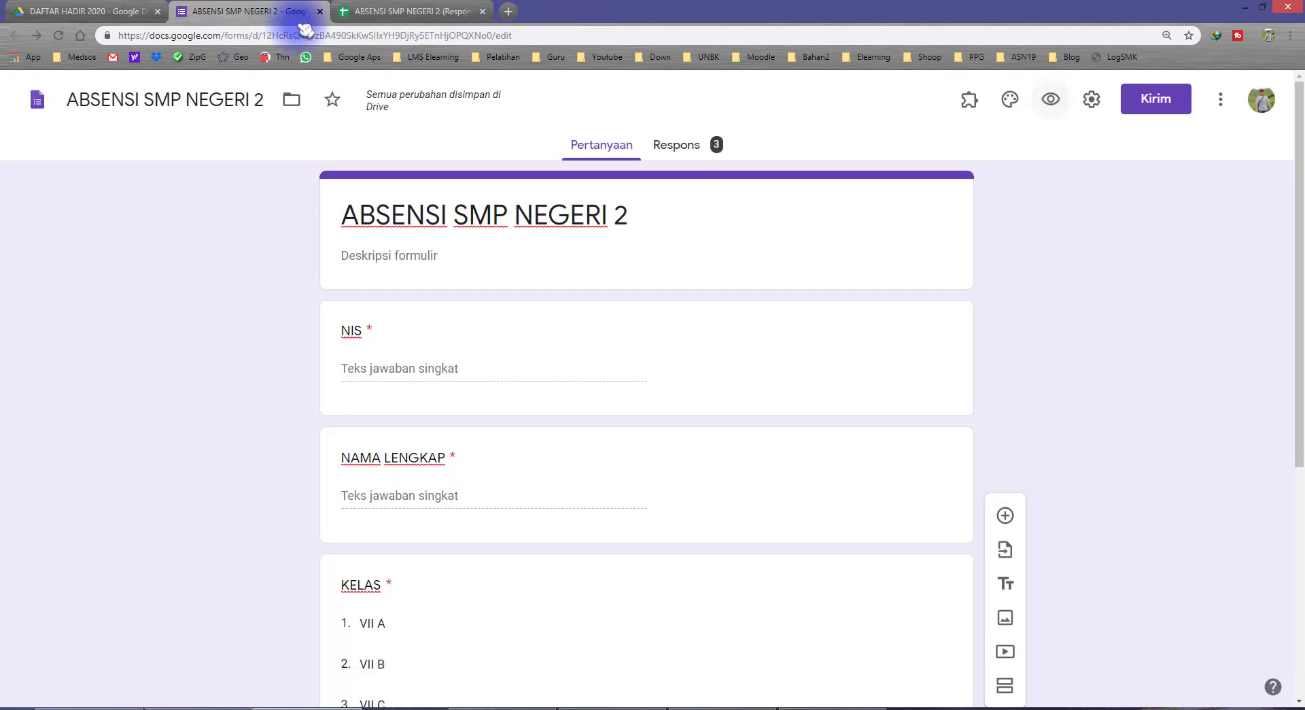
left_click(1050, 100)
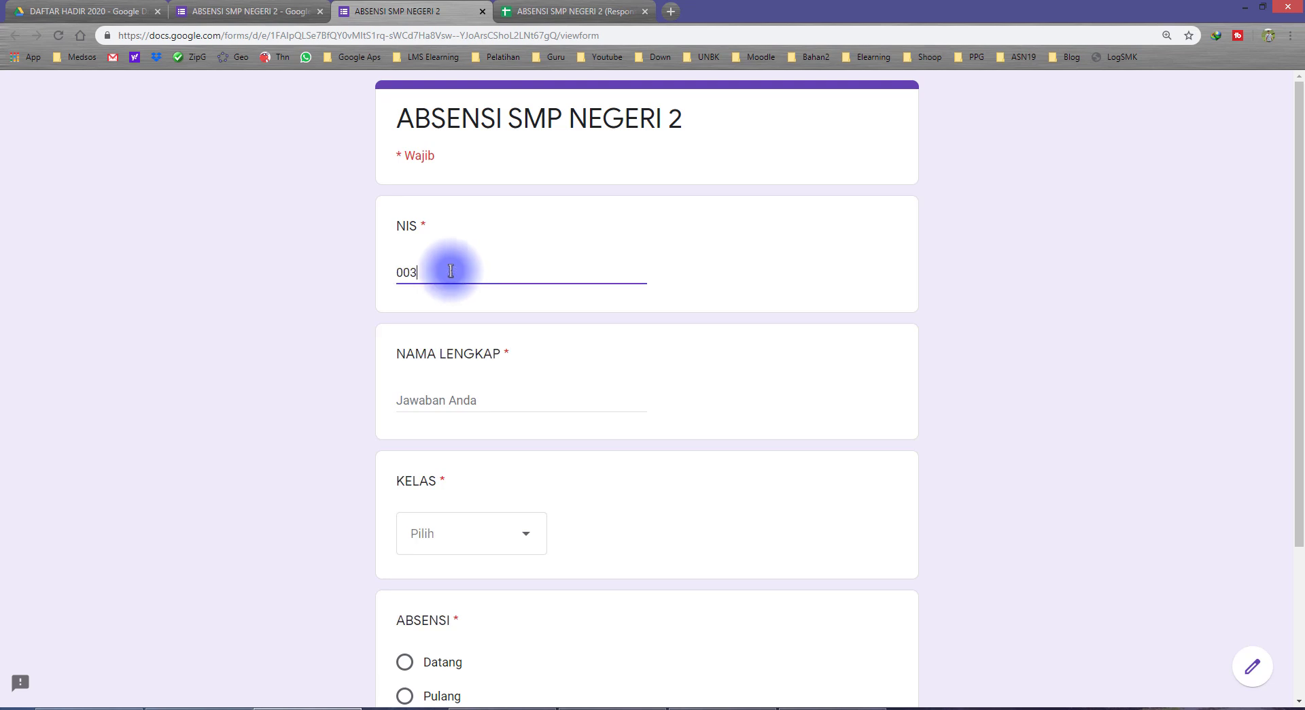
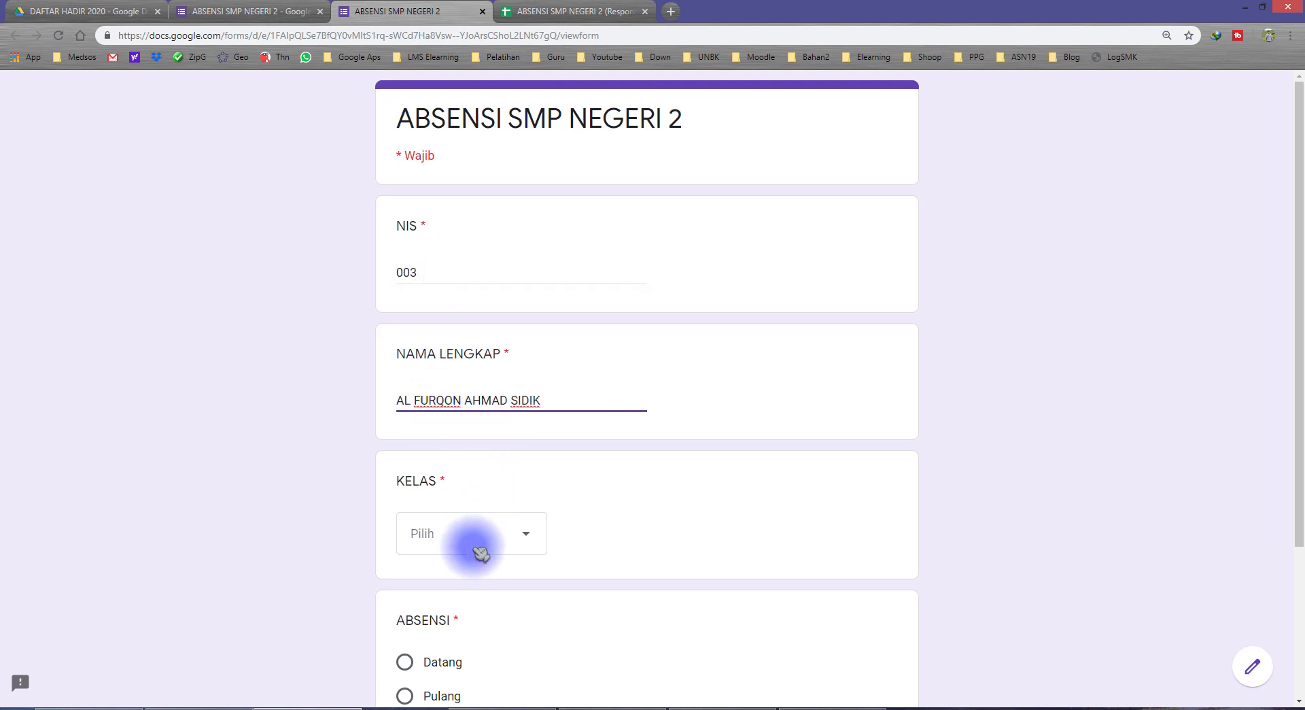
left_click(428, 654)
scroll(354, 526, "down", 3)
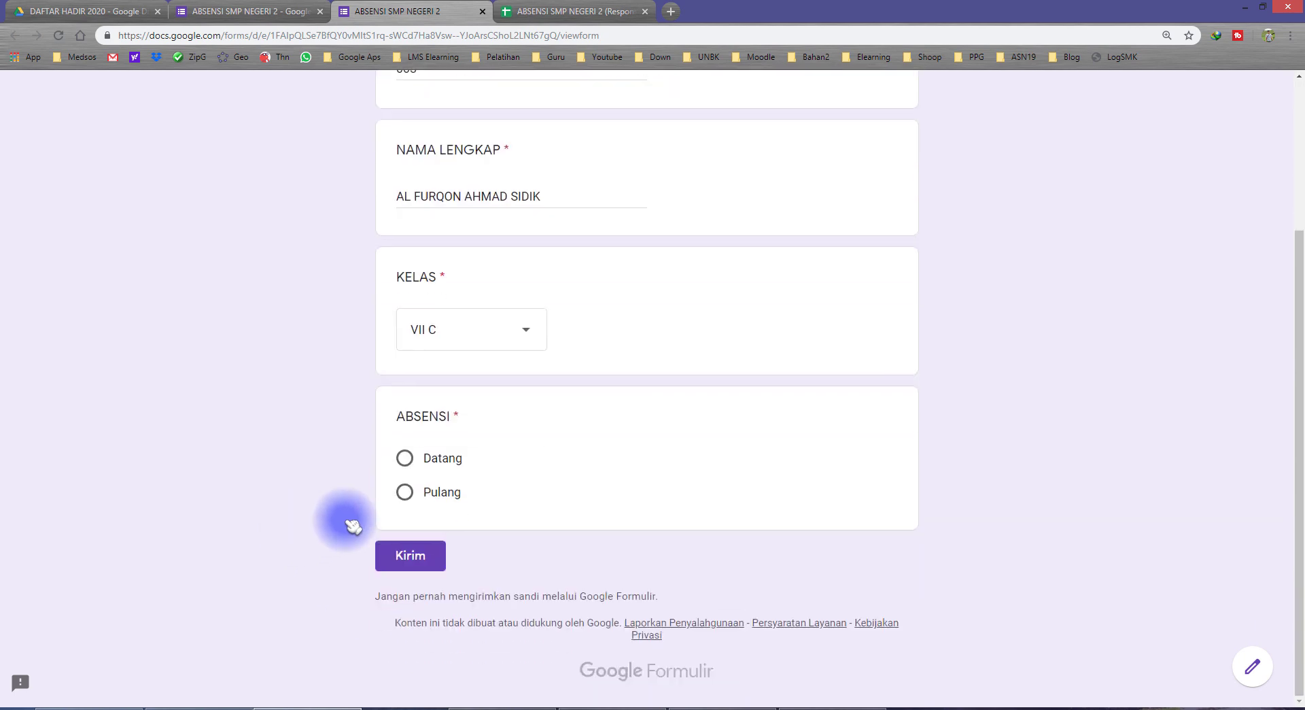
left_click(422, 557)
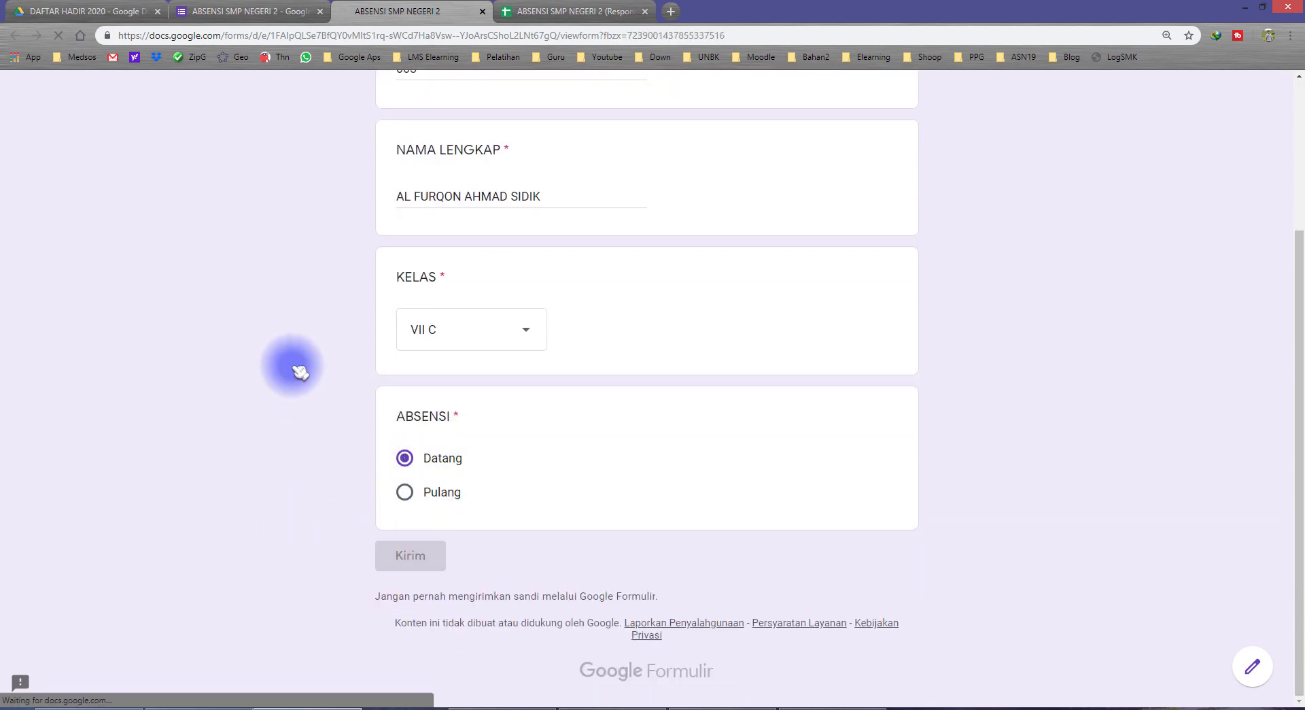
left_click(537, 12)
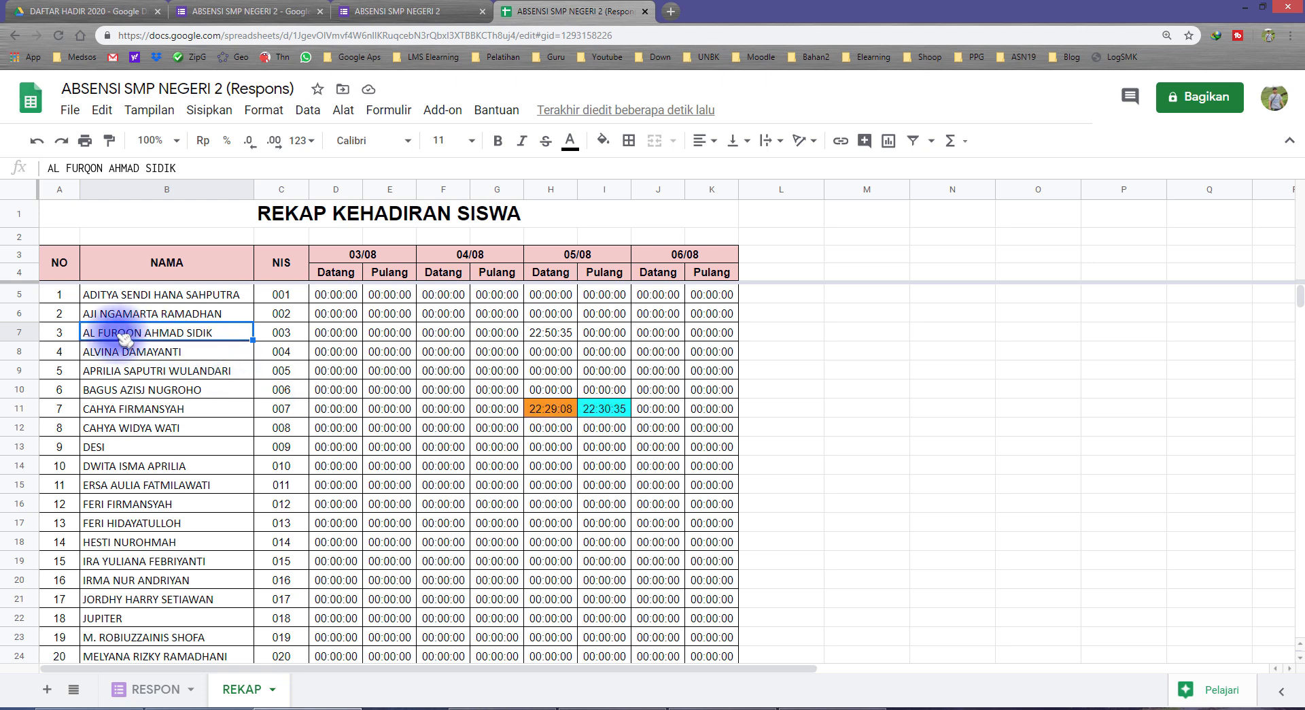
Check H7's 22:50:35 arrival against the system clock, then close the thank-you tab
left_click(563, 337)
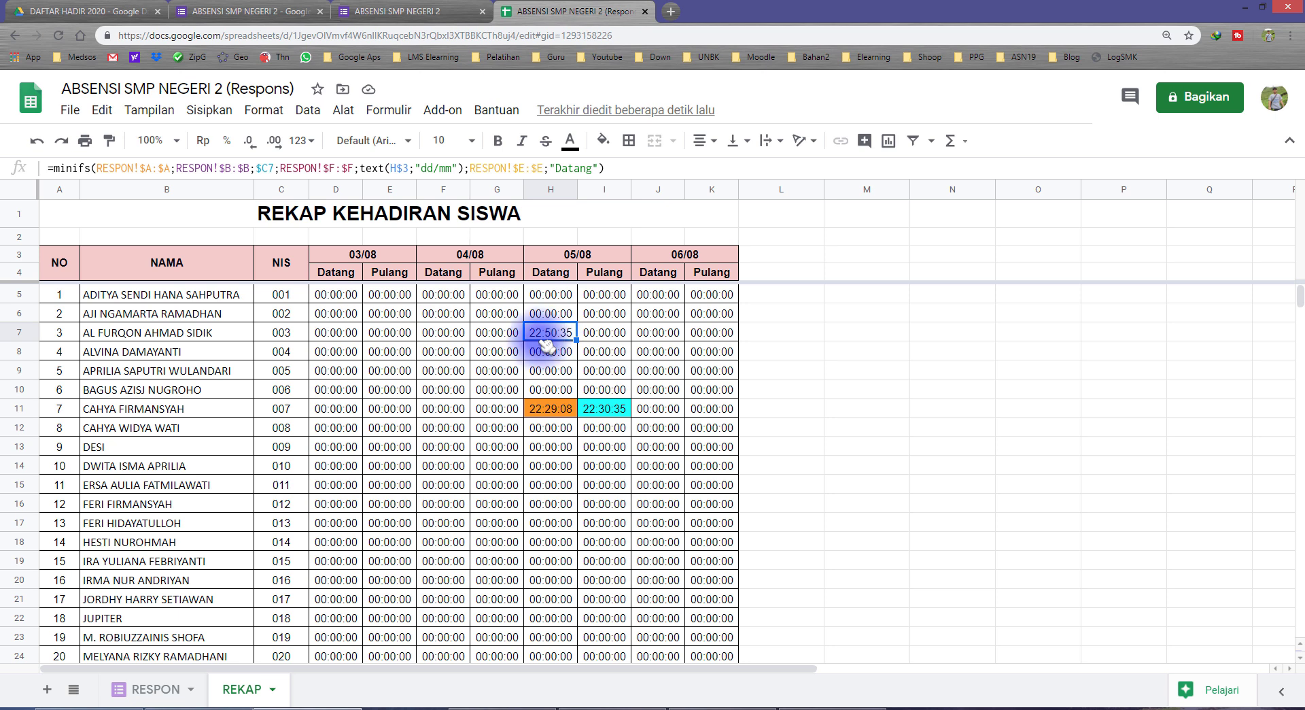
left_click(1276, 708)
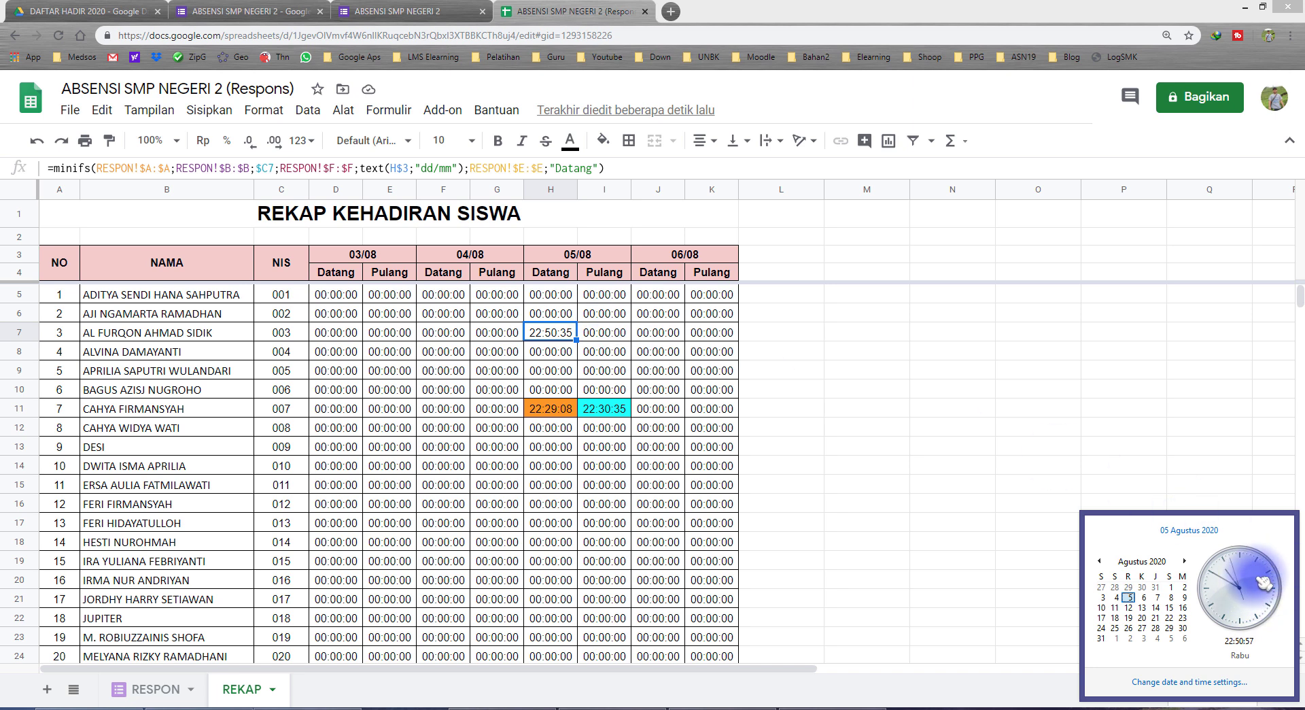
left_click(877, 369)
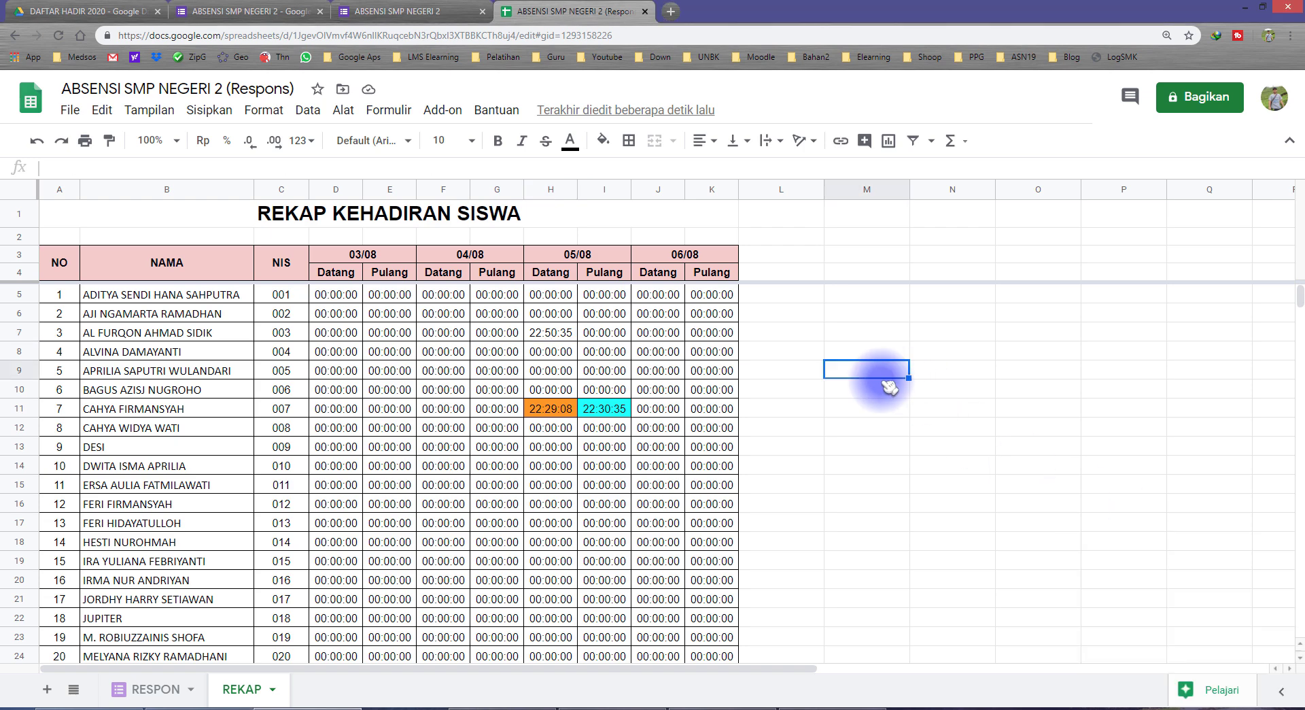
left_click(429, 6)
left_click(481, 11)
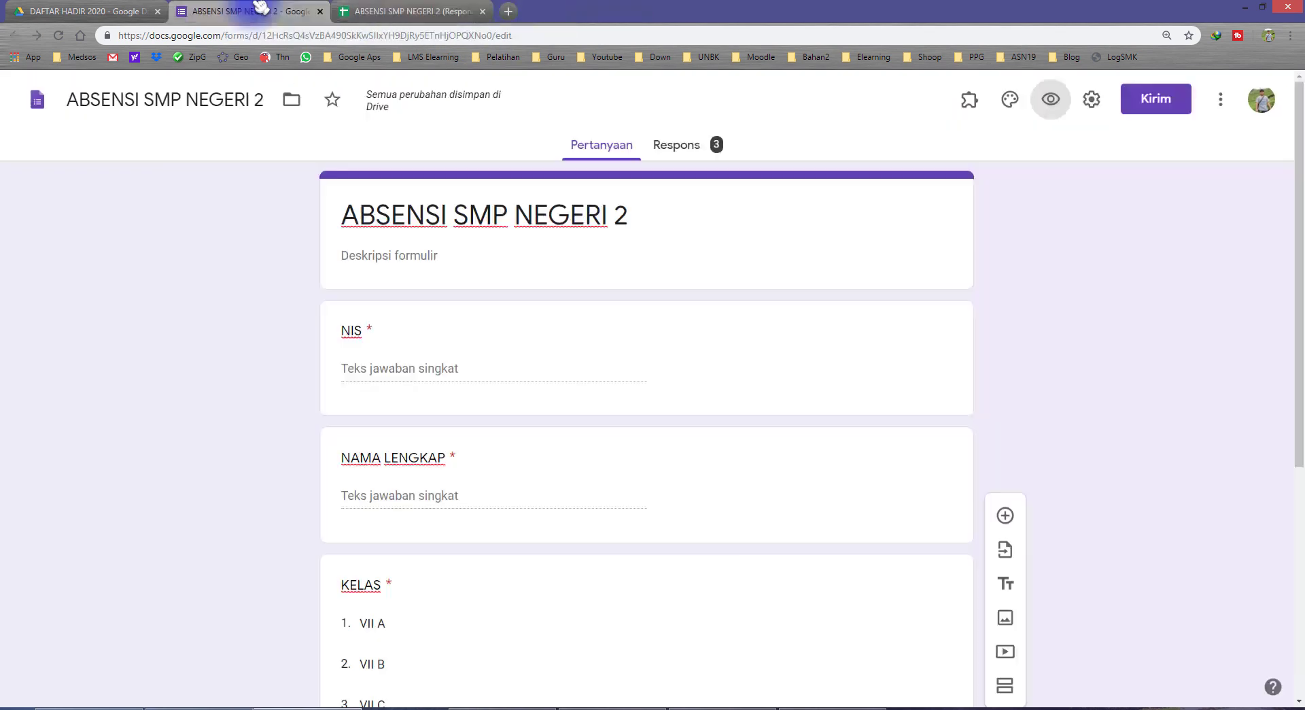
Submit a second Datang test response for NIS 003 in class VII C from a fresh form preview
left_click(1052, 102)
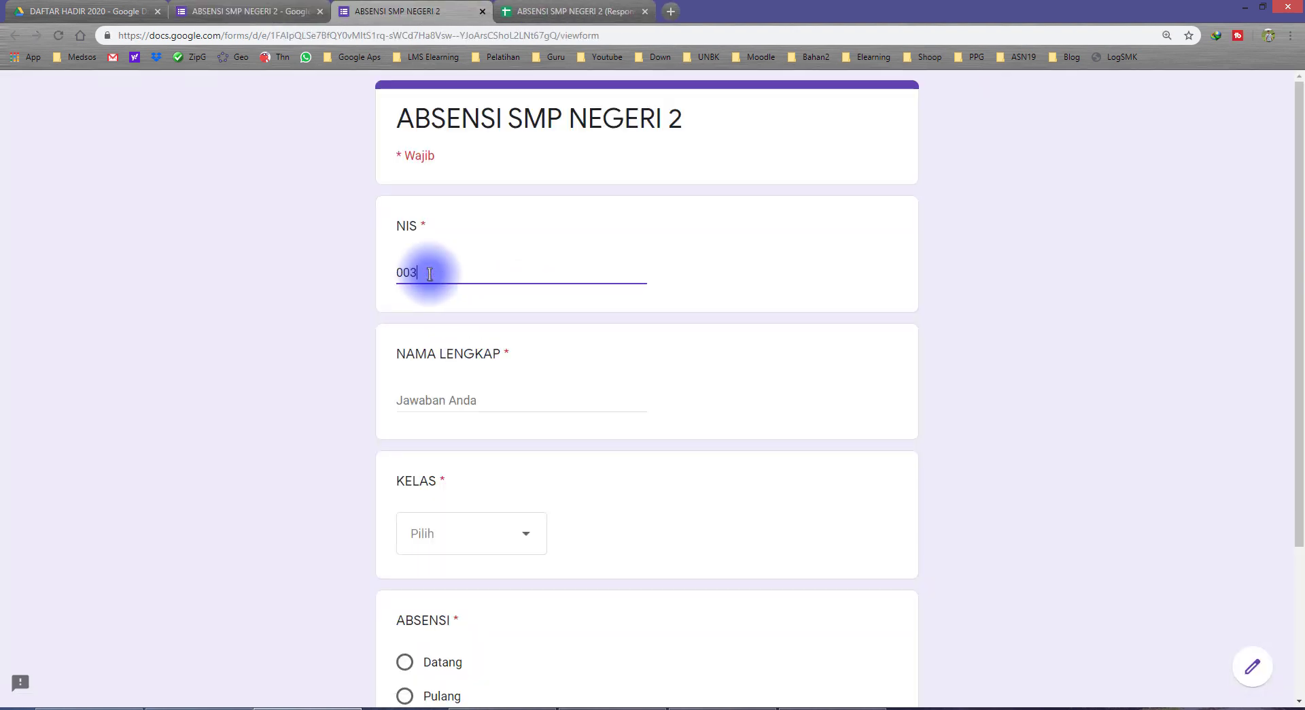
left_click(555, 10)
left_click(421, 8)
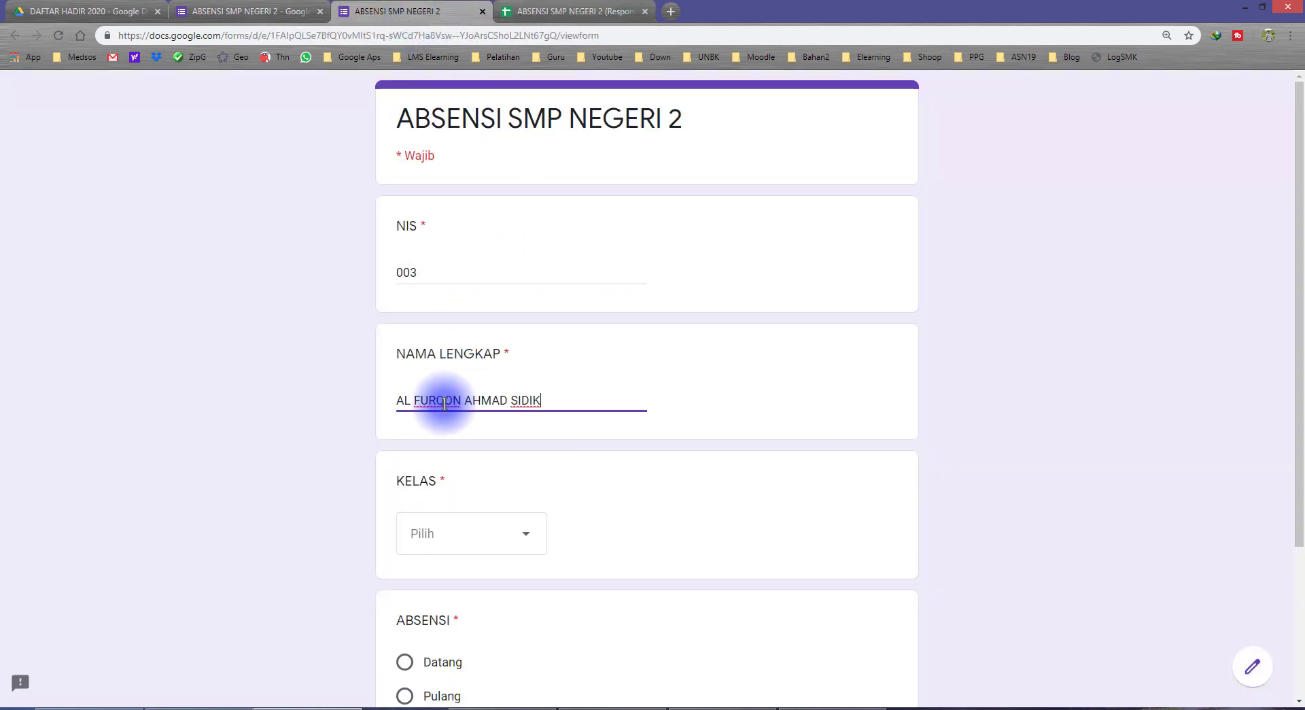
left_click(452, 535)
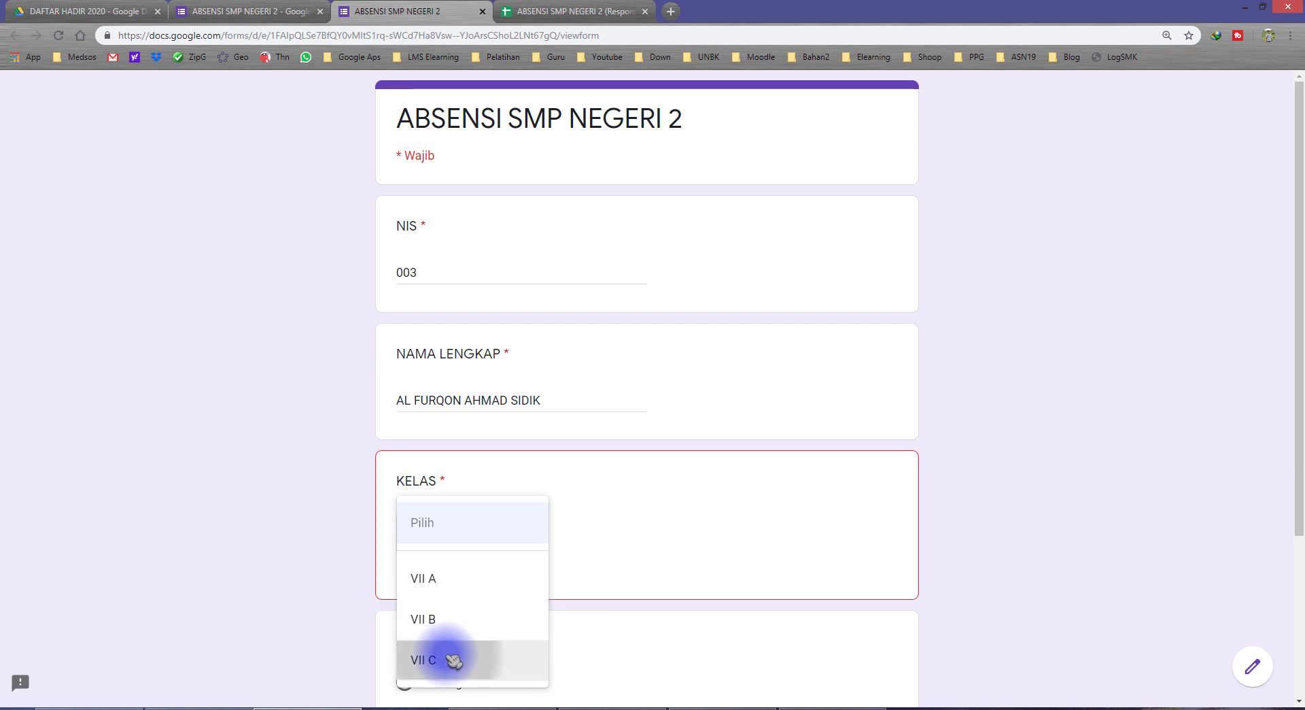
left_click(451, 659)
scroll(340, 579, "down", 2)
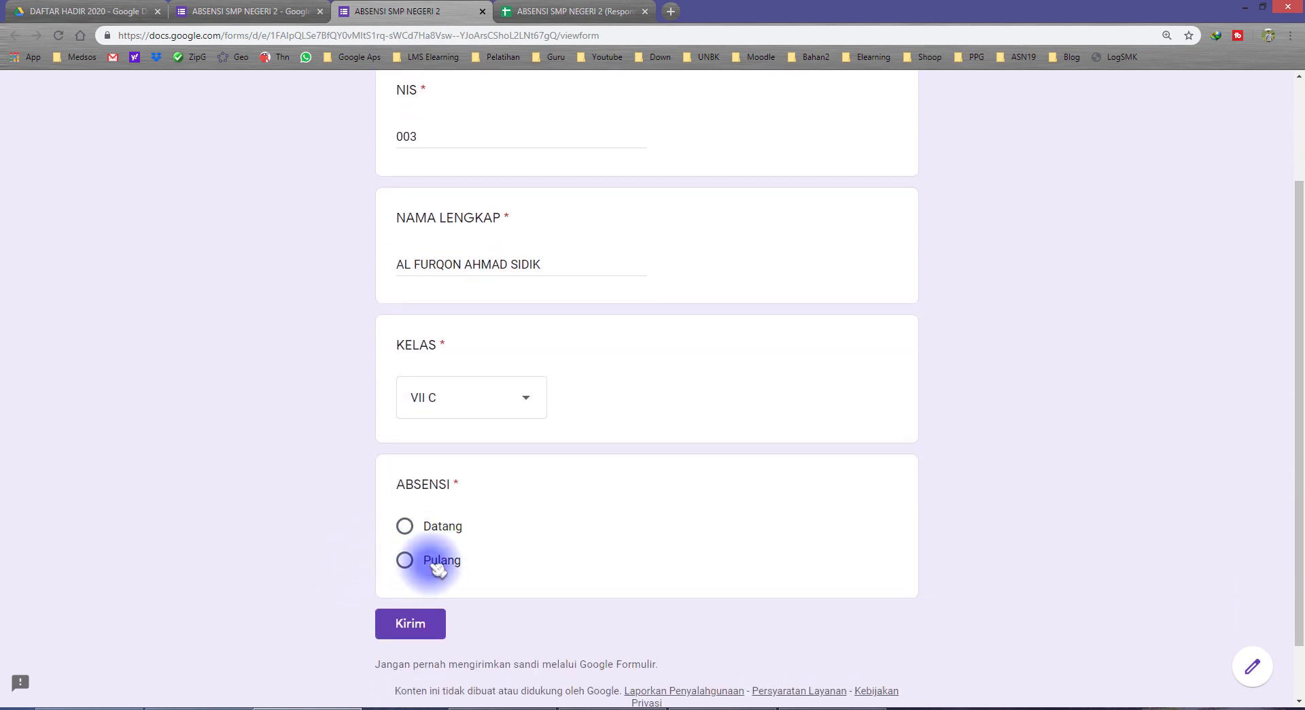
left_click(437, 568)
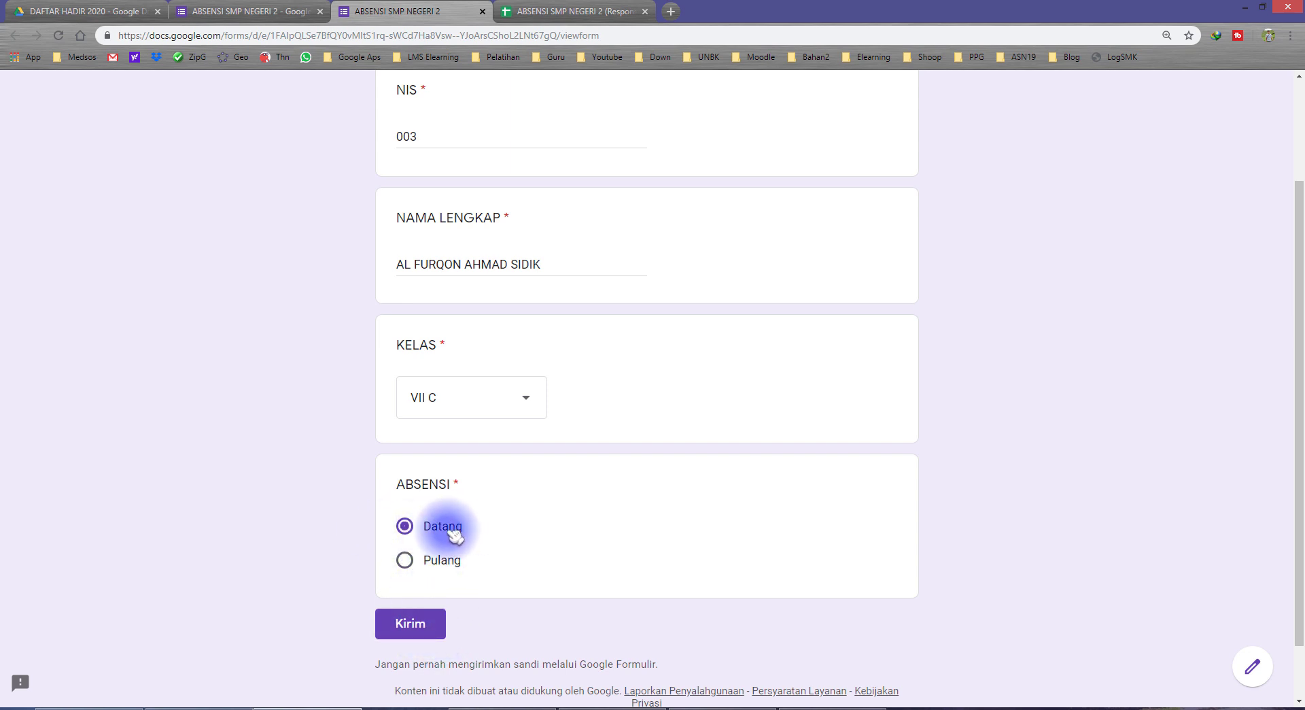
left_click(415, 625)
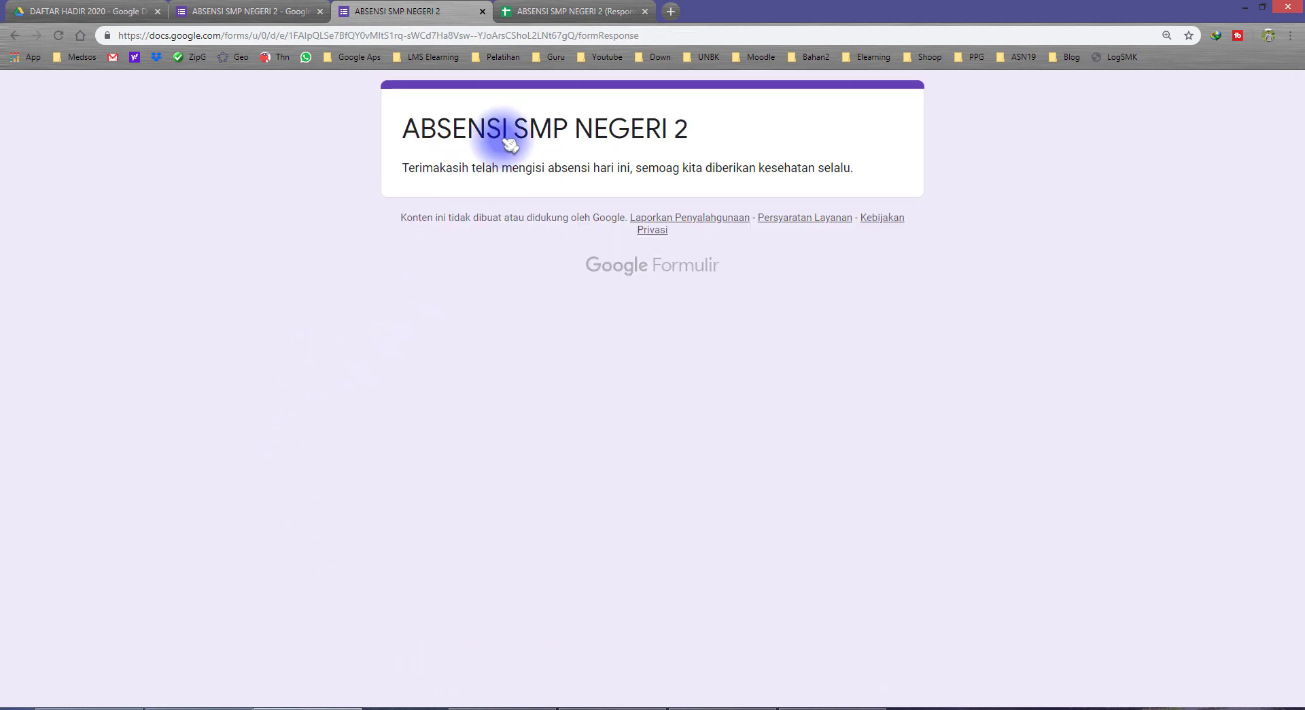
left_click(544, 13)
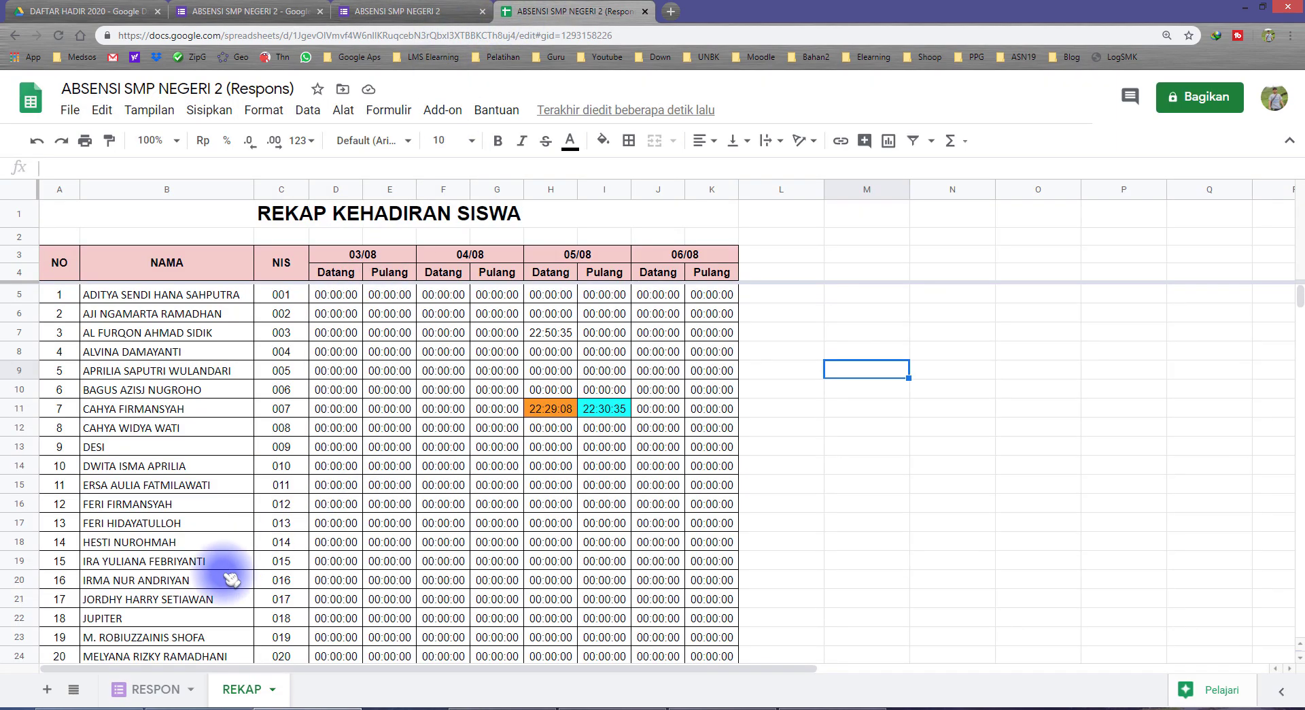
Widen the RESPON name column and compare the 22:50:35 and 22:51:23 Datang responses in rows 5–6
left_click(155, 689)
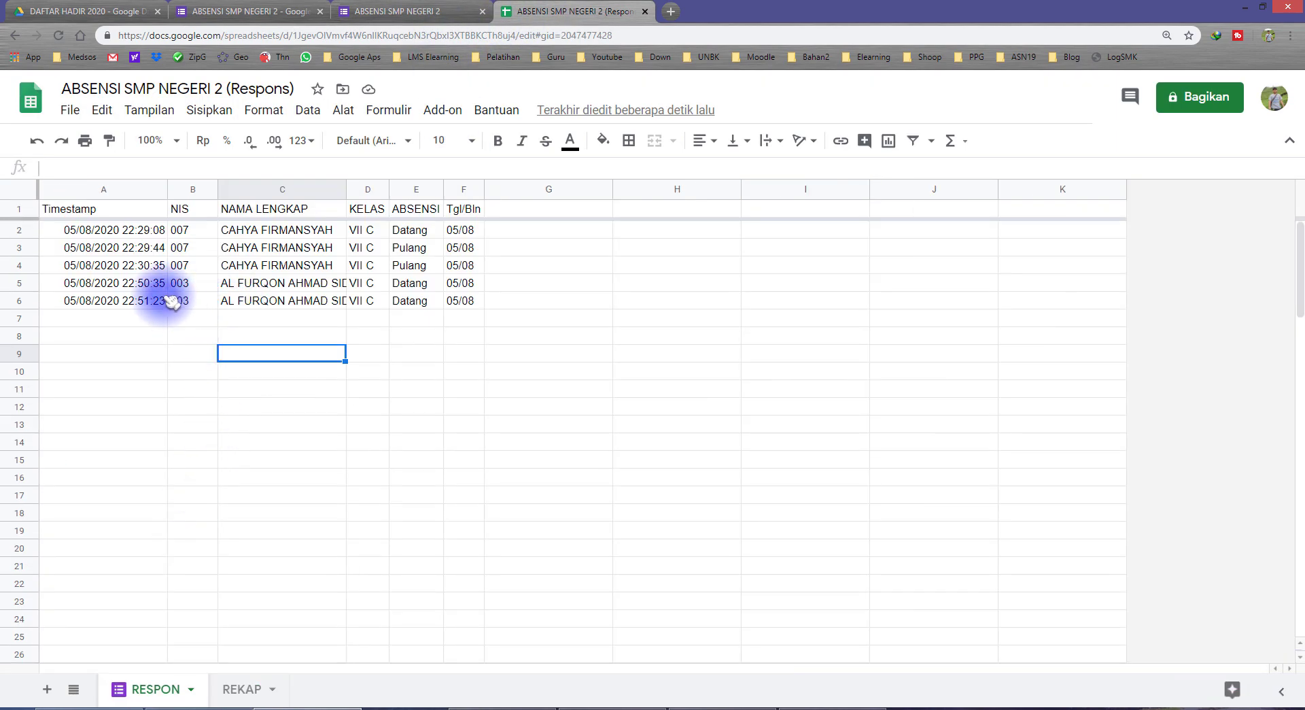
left_click_drag(147, 286, 459, 300)
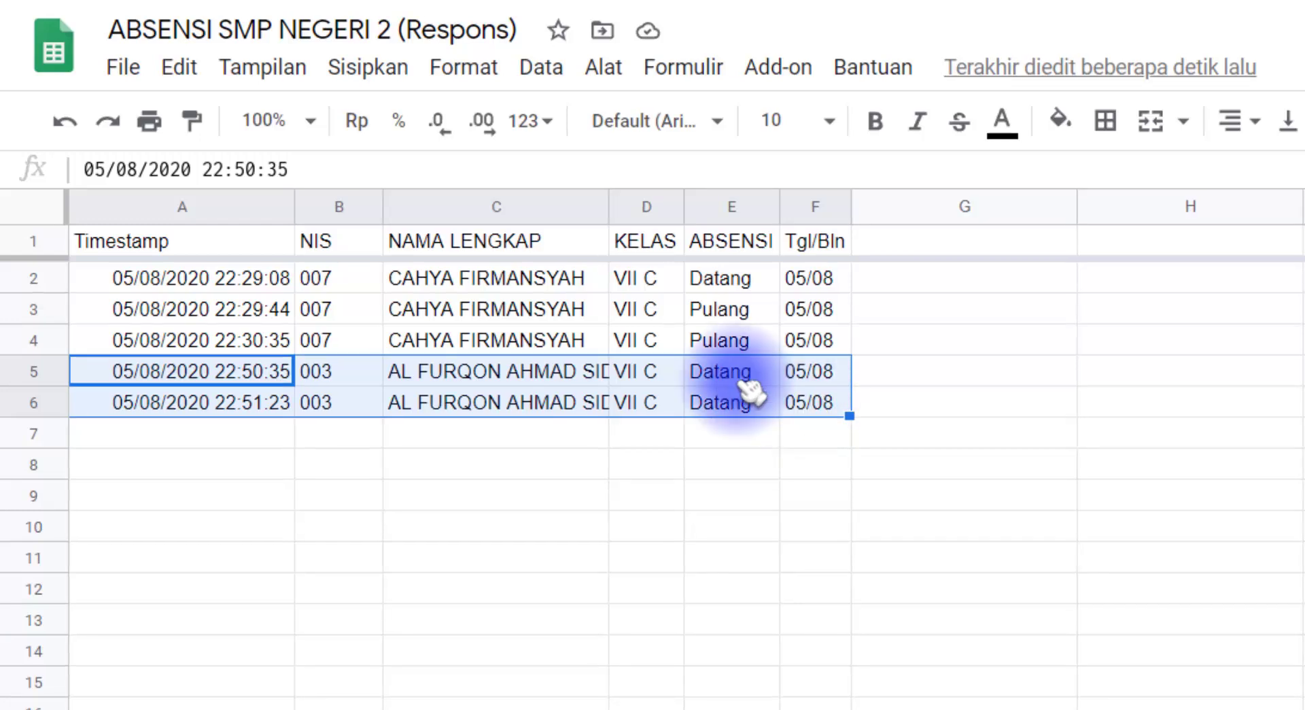
left_click(417, 288)
left_click_drag(730, 408, 730, 416)
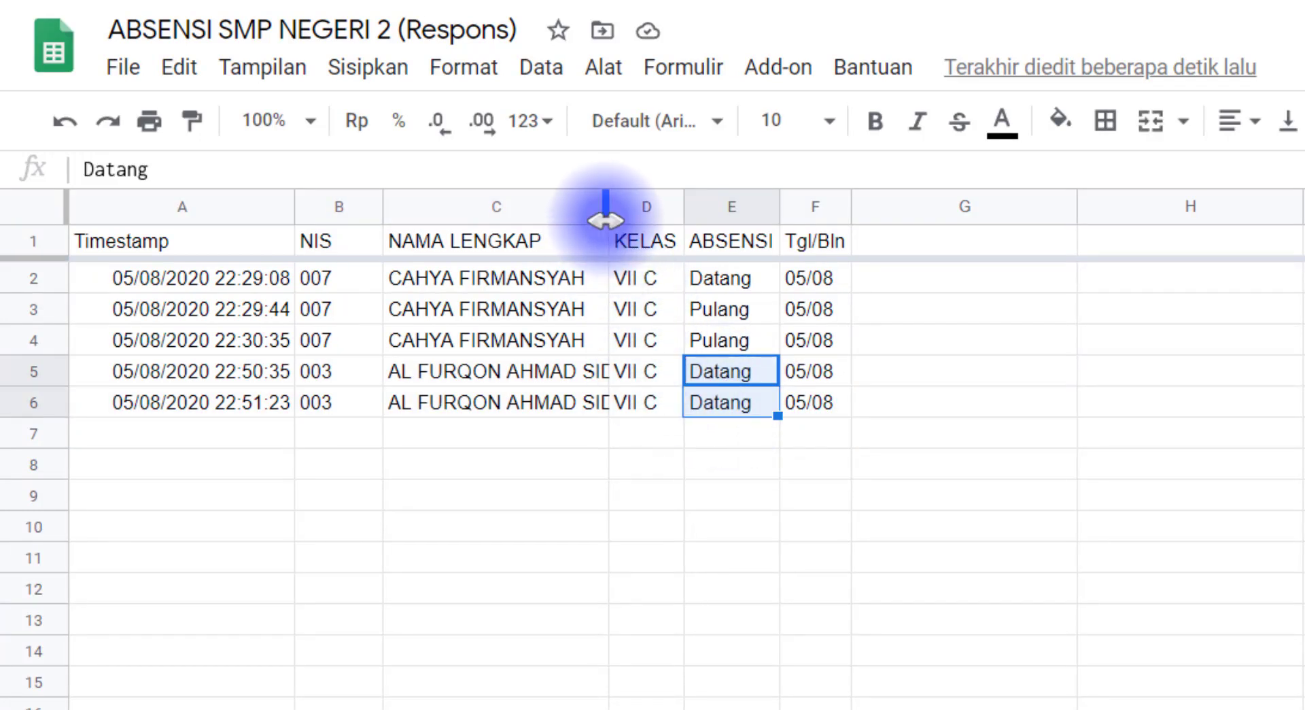
left_click_drag(603, 215, 639, 215)
left_click(262, 373)
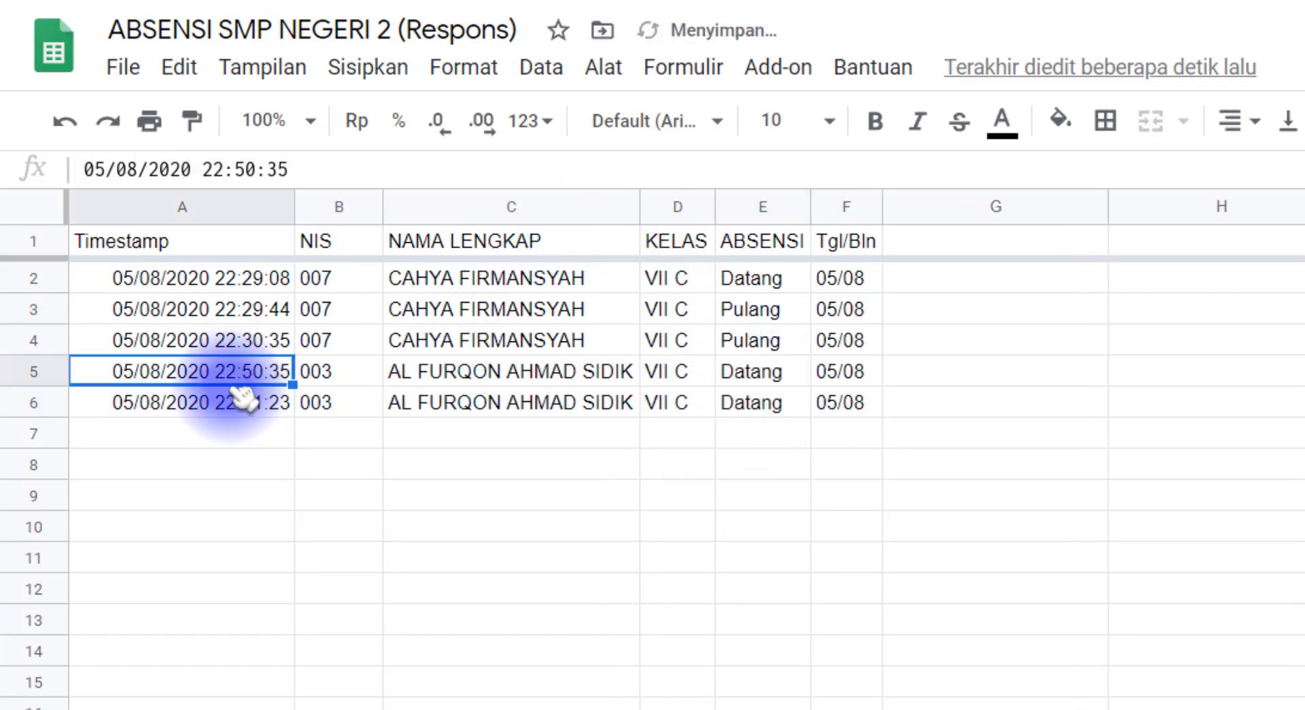
left_click(251, 408)
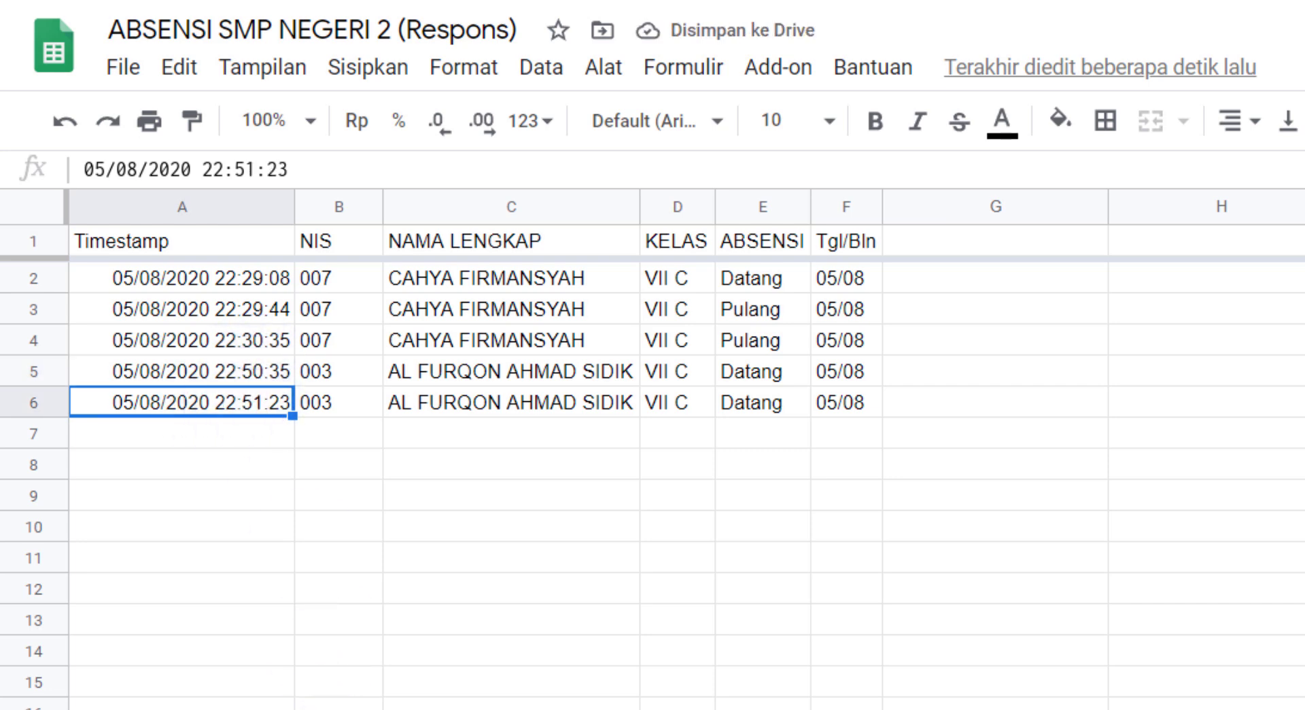
left_click(353, 708)
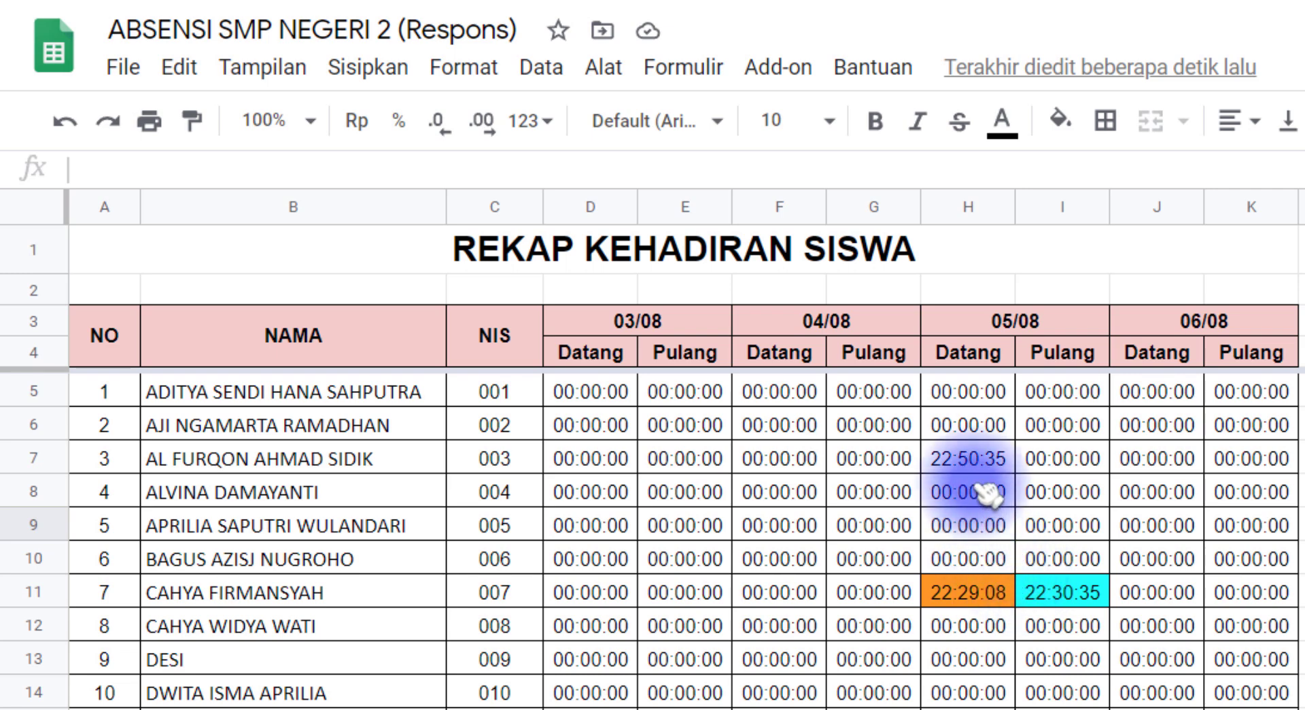
Fill REKAP cell H7, NIS 003's 22:50:35 arrival, with light green
left_click(975, 461)
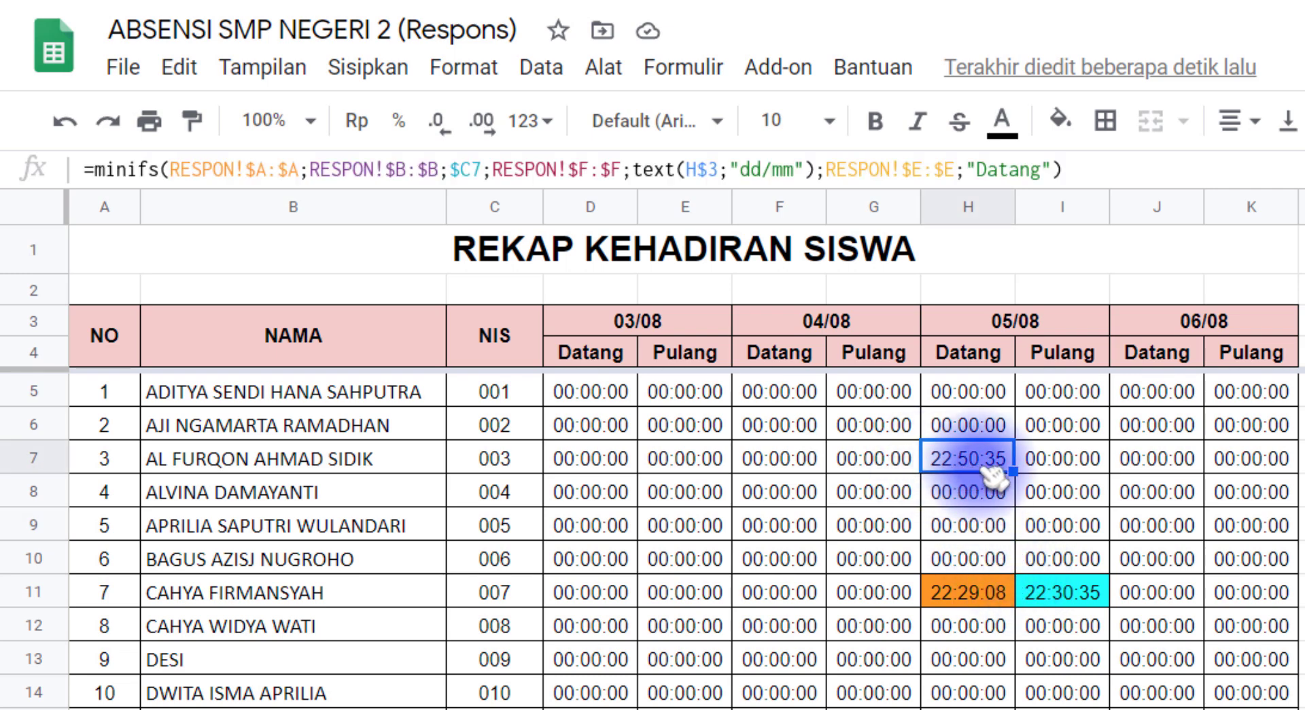
left_click(1061, 121)
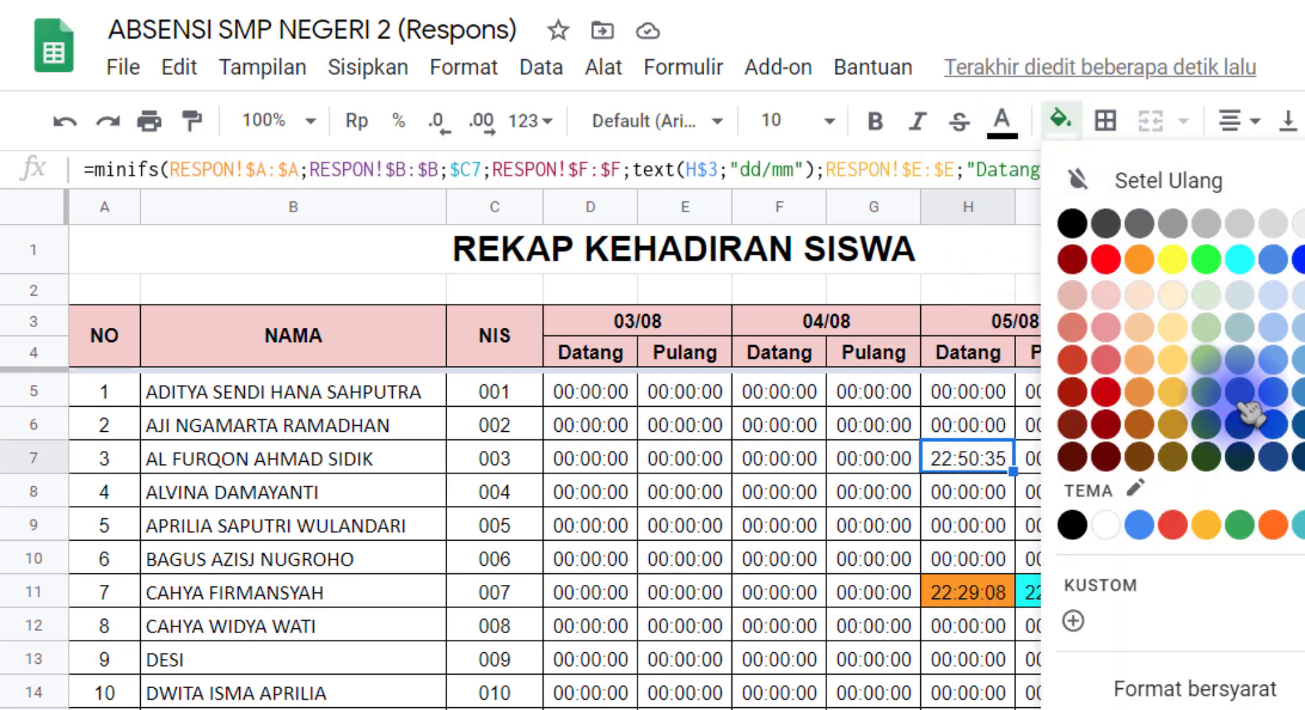
left_click(1204, 330)
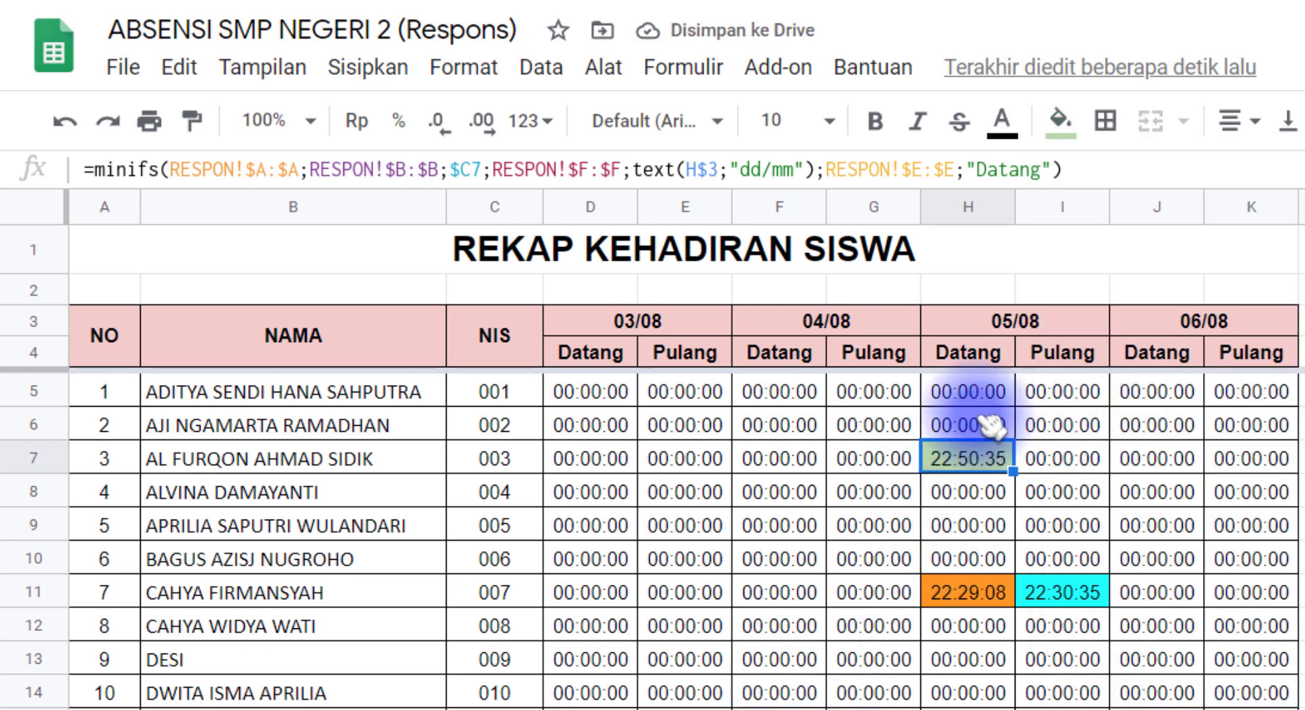
left_click(987, 359)
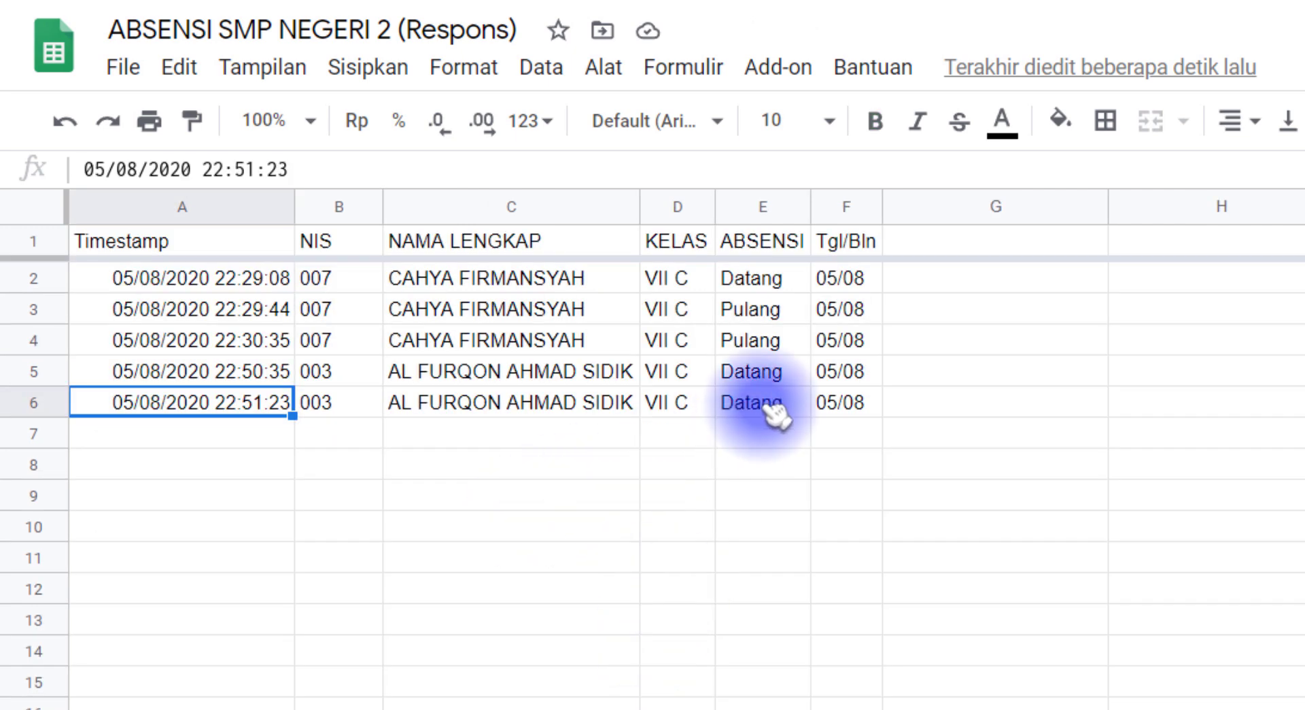
Review the two Datang responses in RESPON rows 5–6, timestamps and entries
left_click(781, 372)
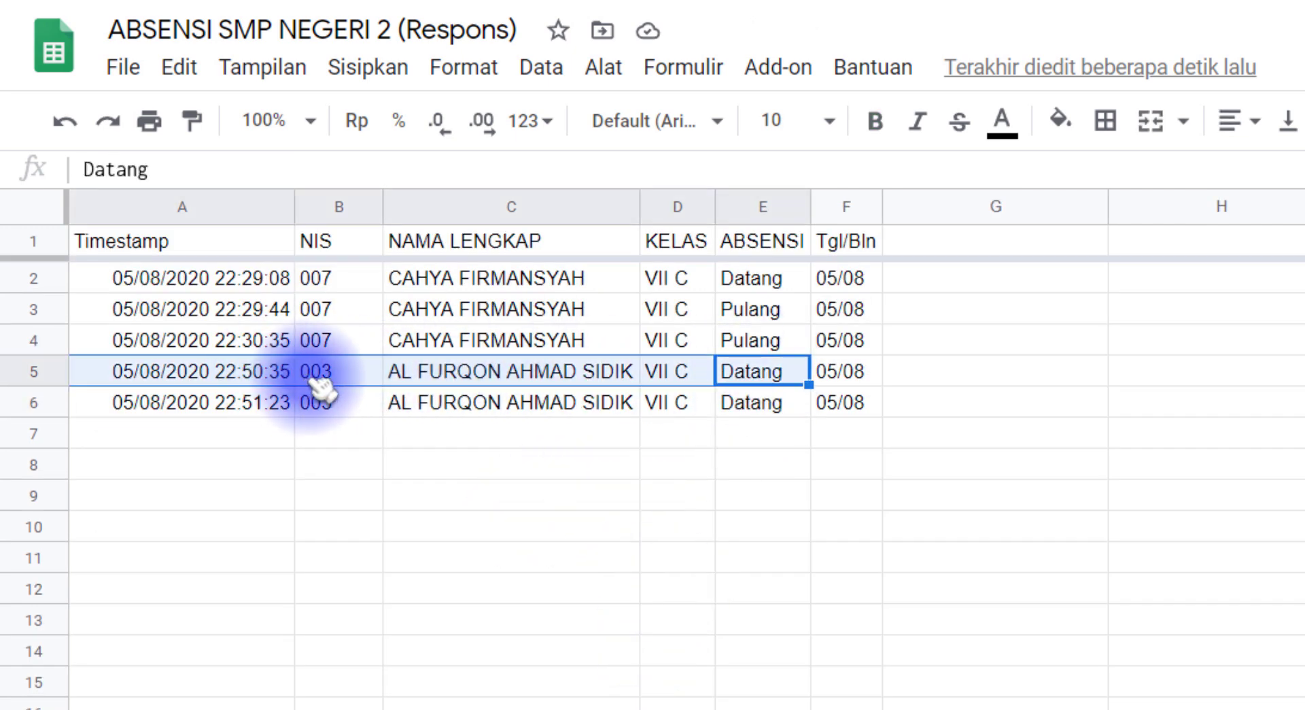
left_click(234, 379)
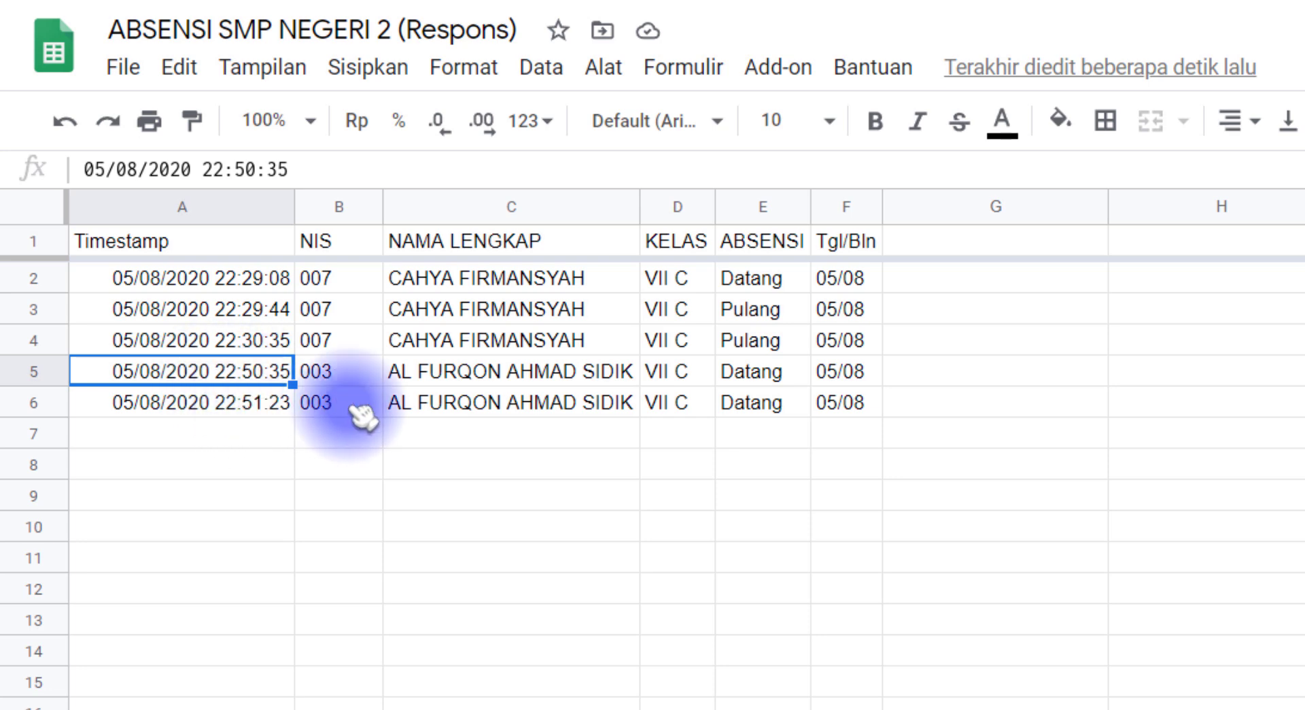
left_click(755, 410)
left_click(753, 375)
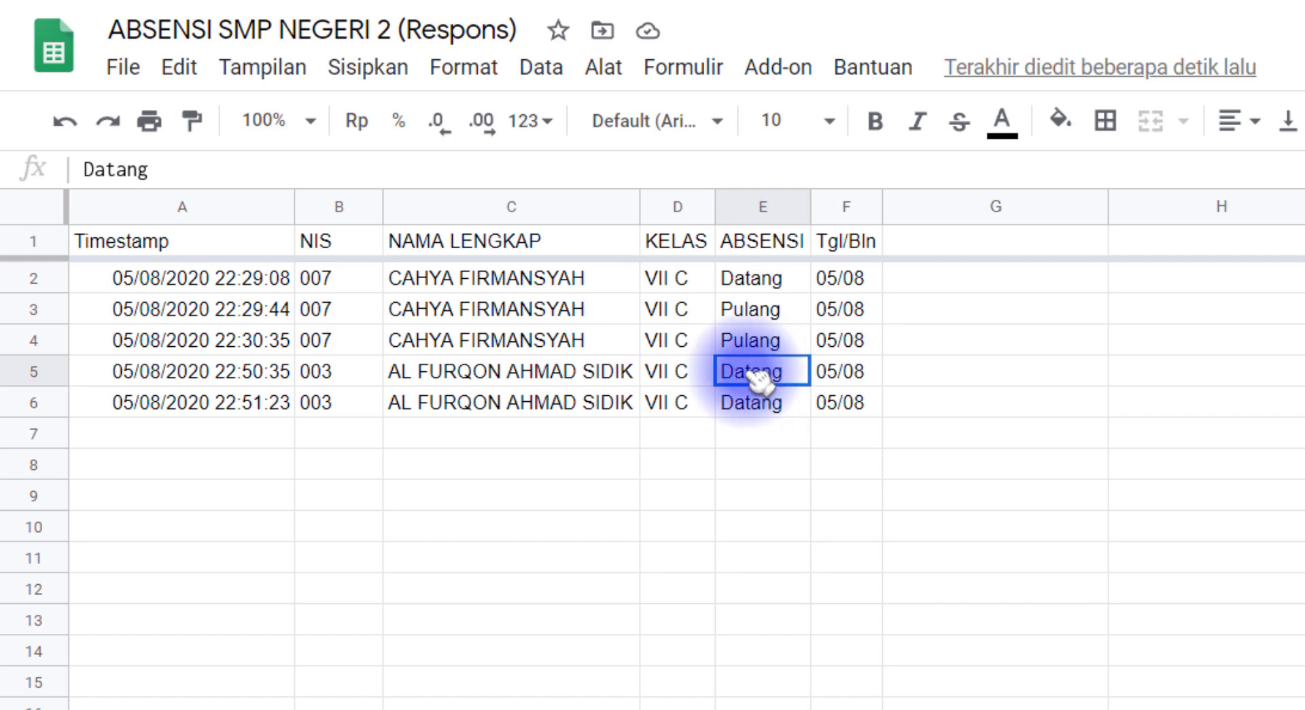
left_click_drag(284, 373, 280, 374)
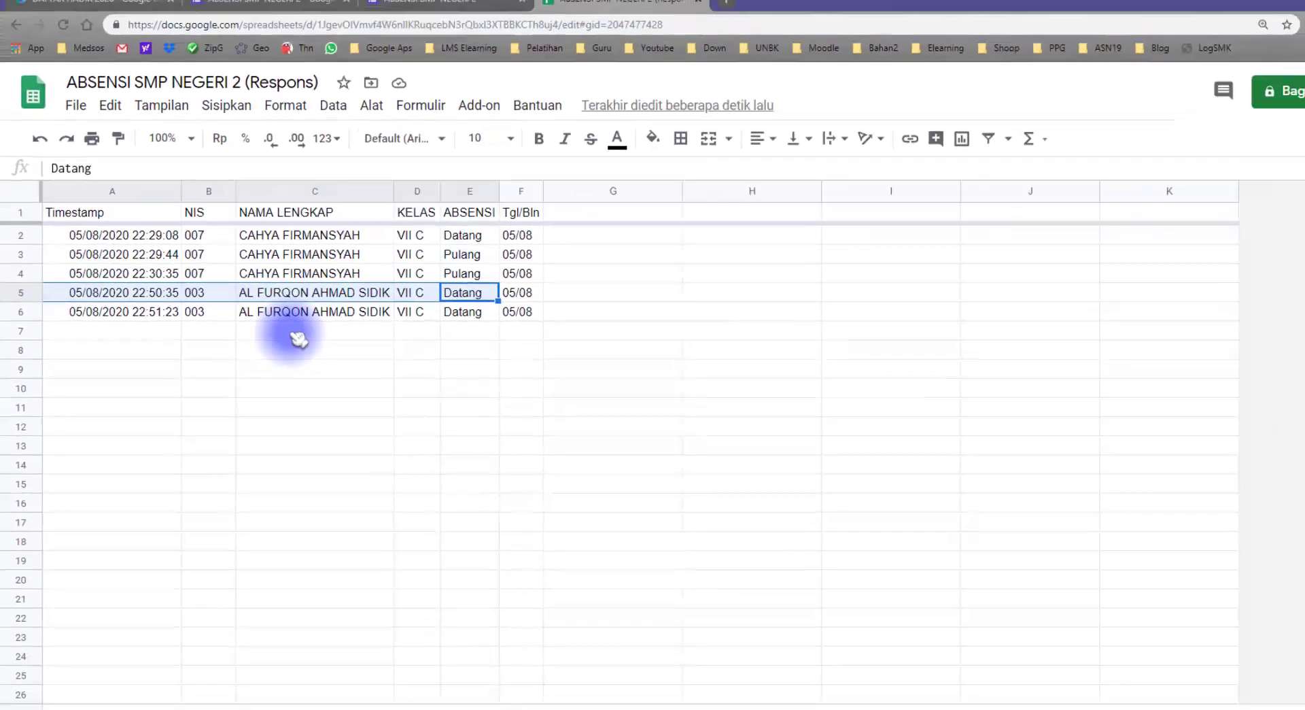
Close the old form confirmation page and return to the attendance form editor
left_click(394, 12)
left_click(482, 12)
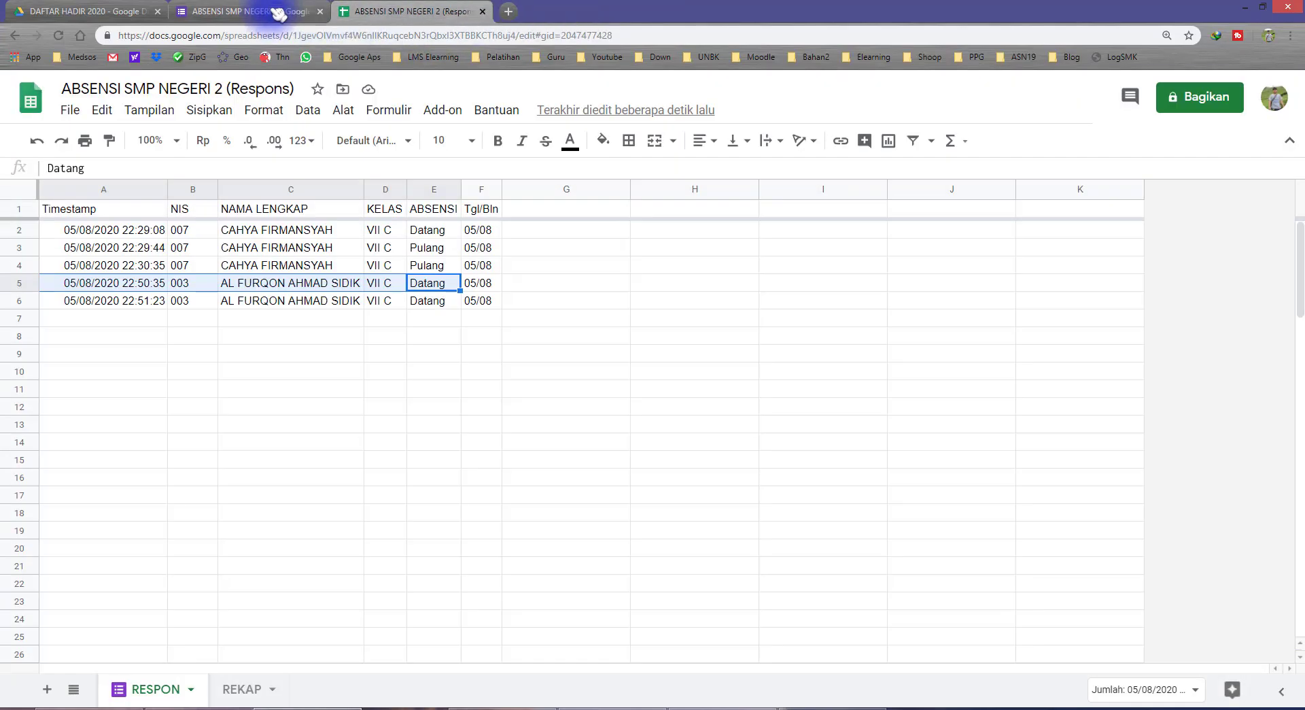
left_click(262, 11)
Submit a Pulang test response for NIS 003, class VII C, with the student's pasted full name
left_click(1020, 123)
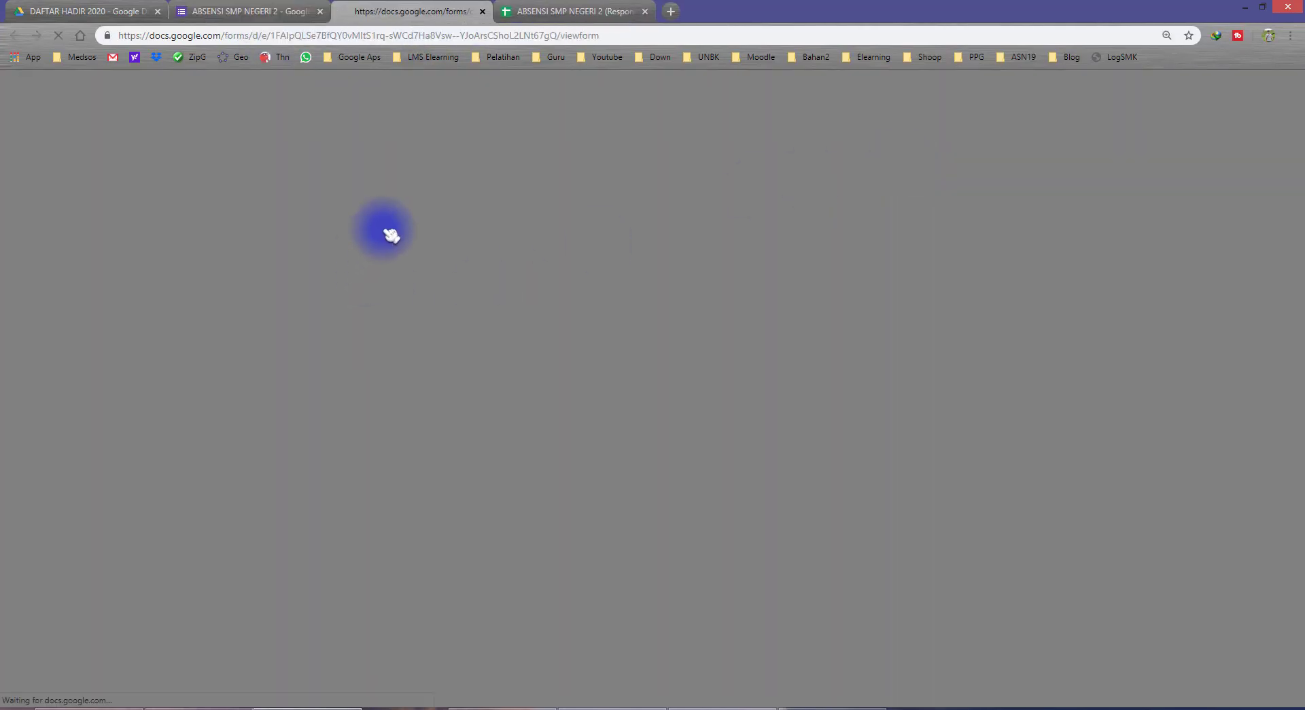
left_click(446, 271)
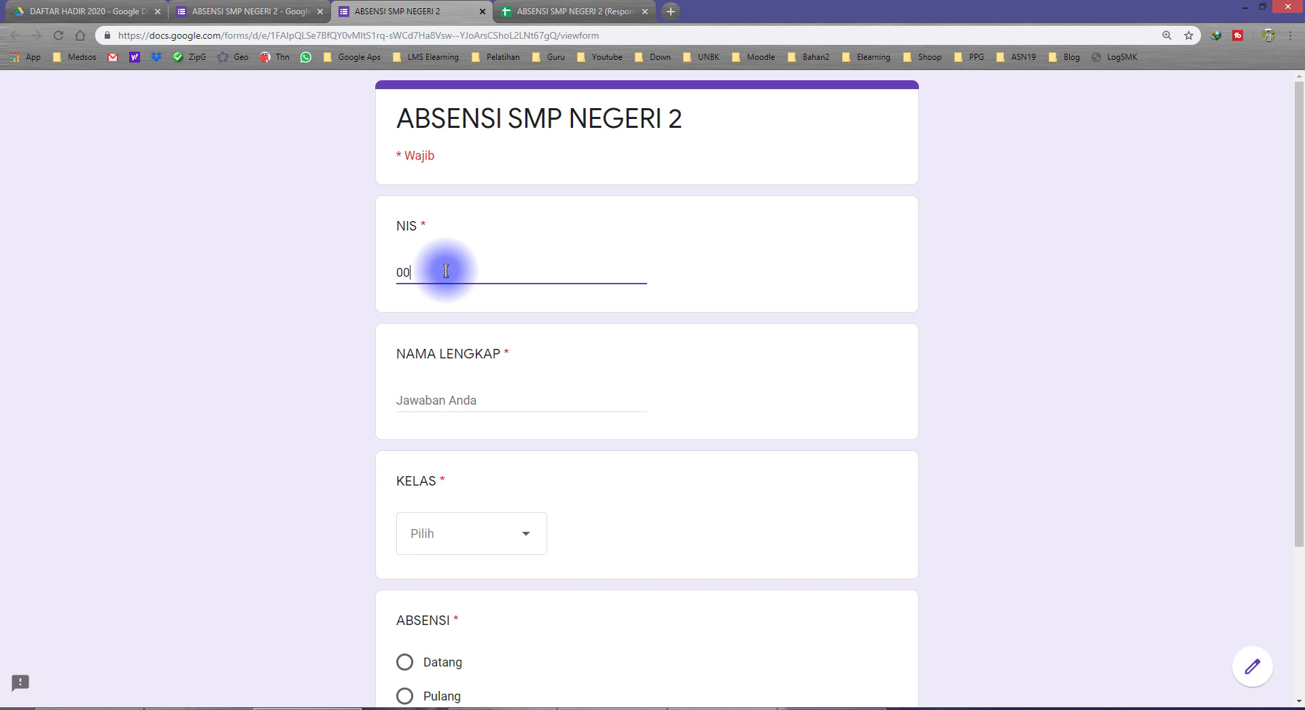
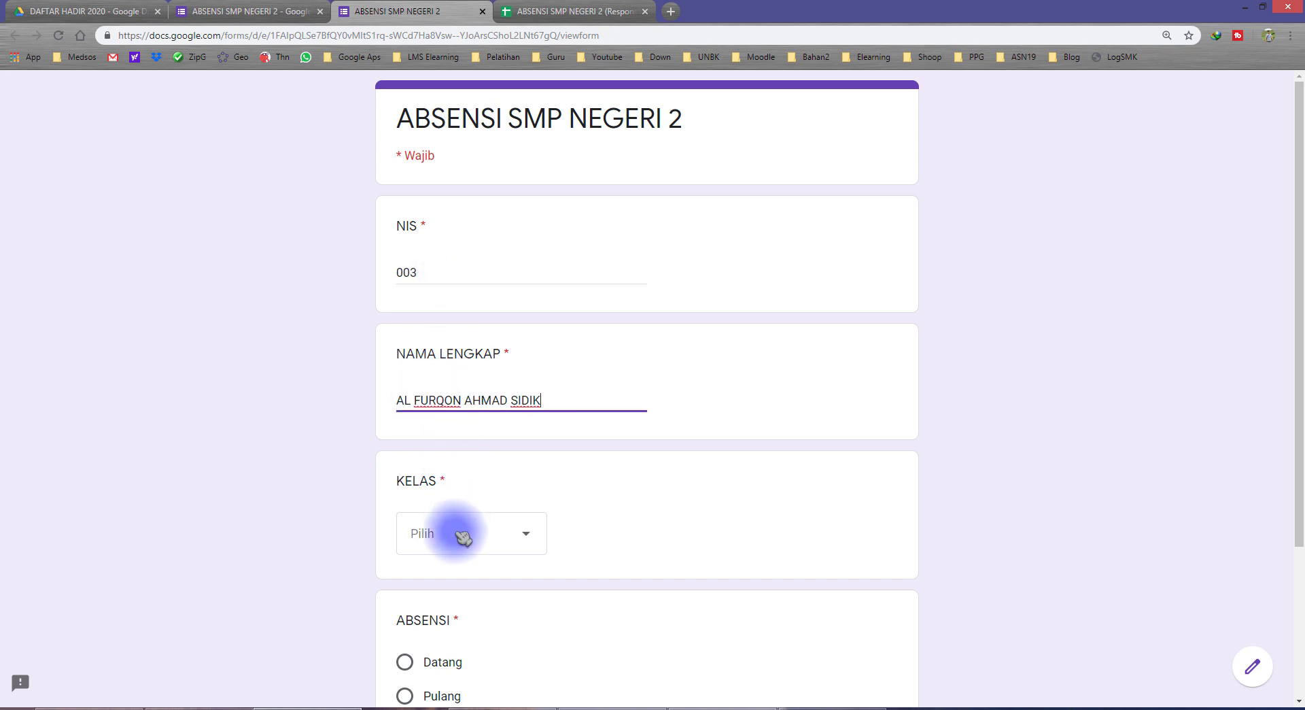
left_click(452, 542)
scroll(446, 615, "down", 3)
left_click(443, 657)
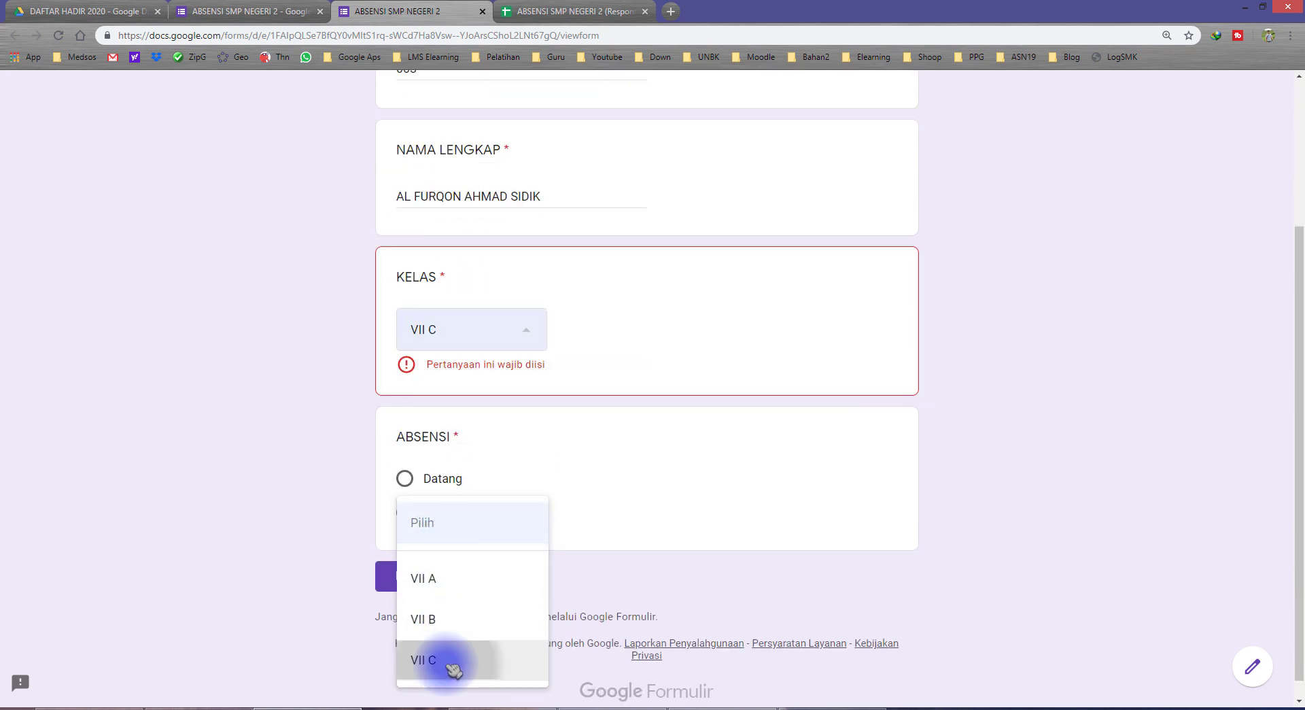
left_click(449, 500)
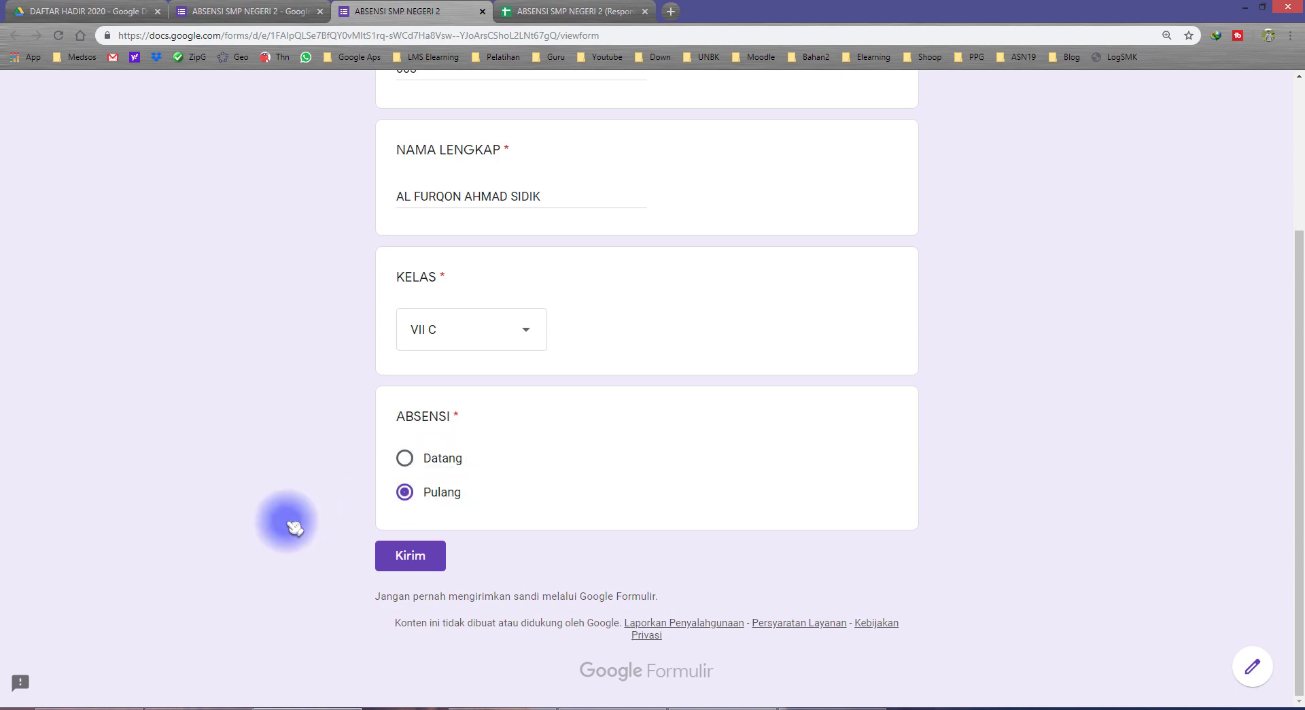
left_click(415, 554)
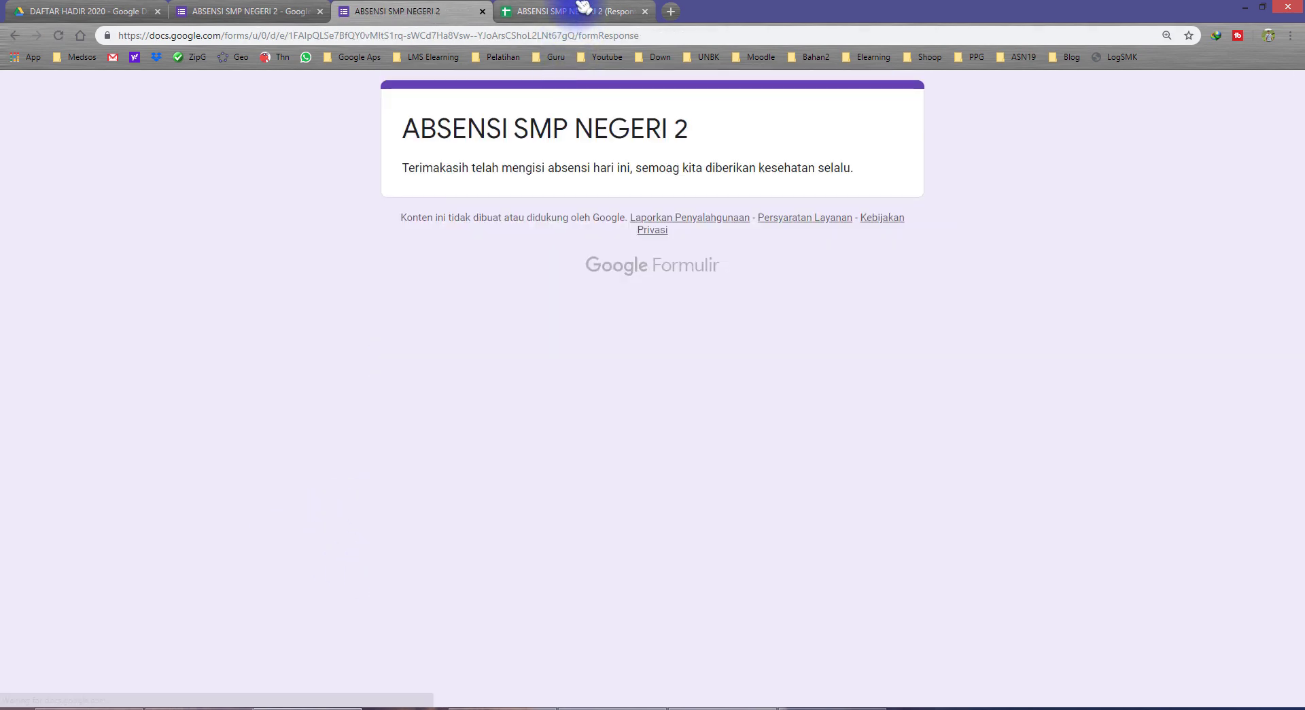
left_click(575, 11)
left_click(299, 390)
Check the new RESPON row 7: NIS, name and Pulang status
left_click(188, 318)
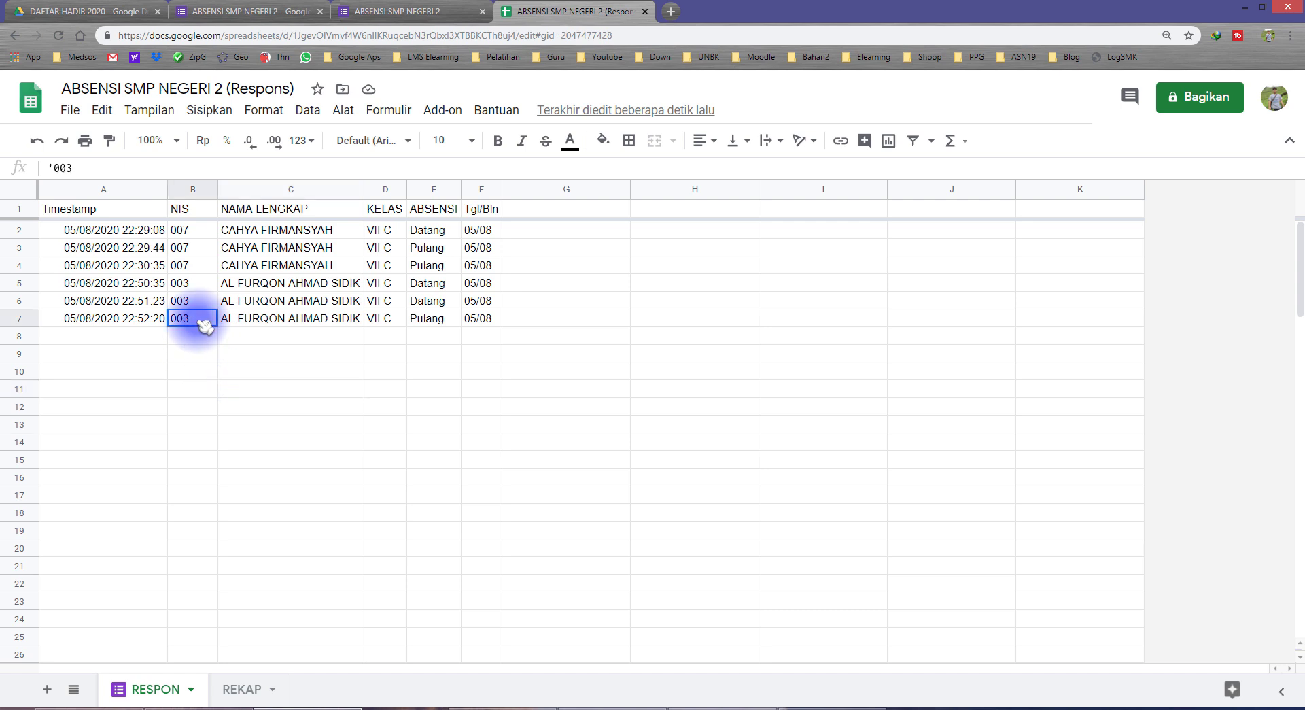
left_click(302, 319)
left_click(429, 320)
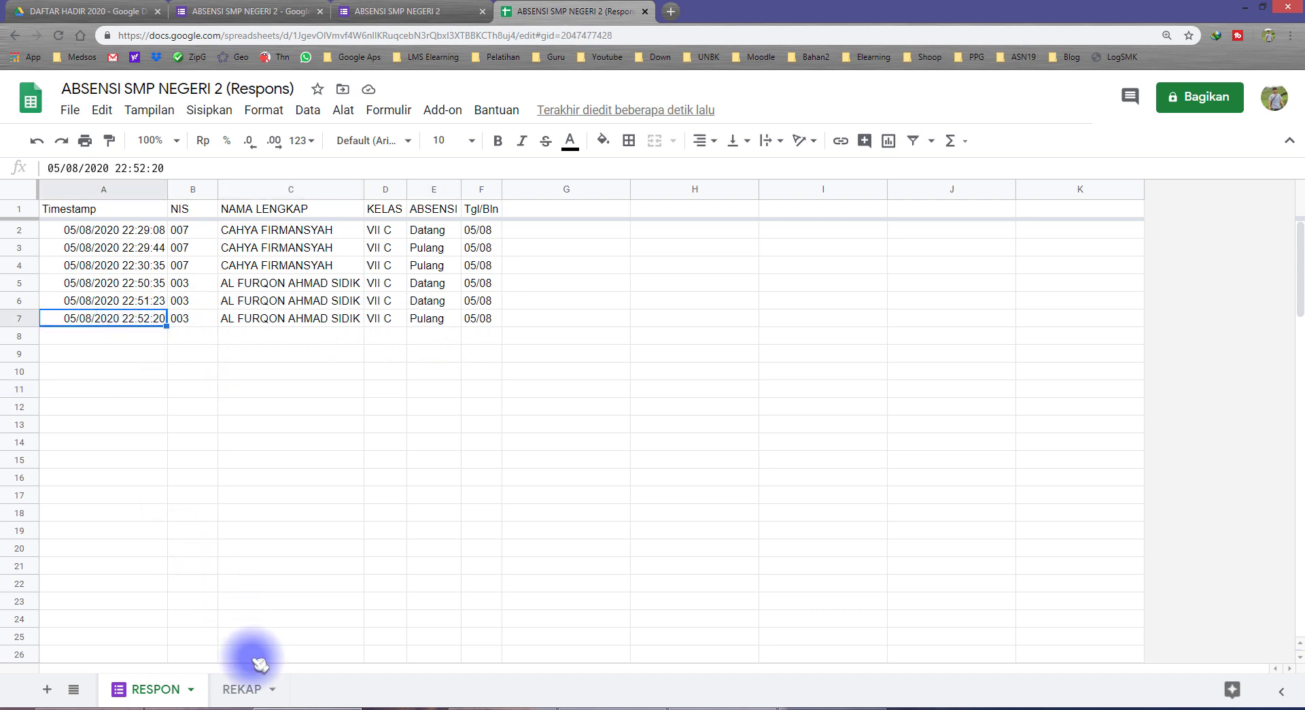
Fill REKAP cell I7, the 22:52:20 Pulang time, light pink after trying cyan and purple
left_click(242, 689)
left_click(602, 336)
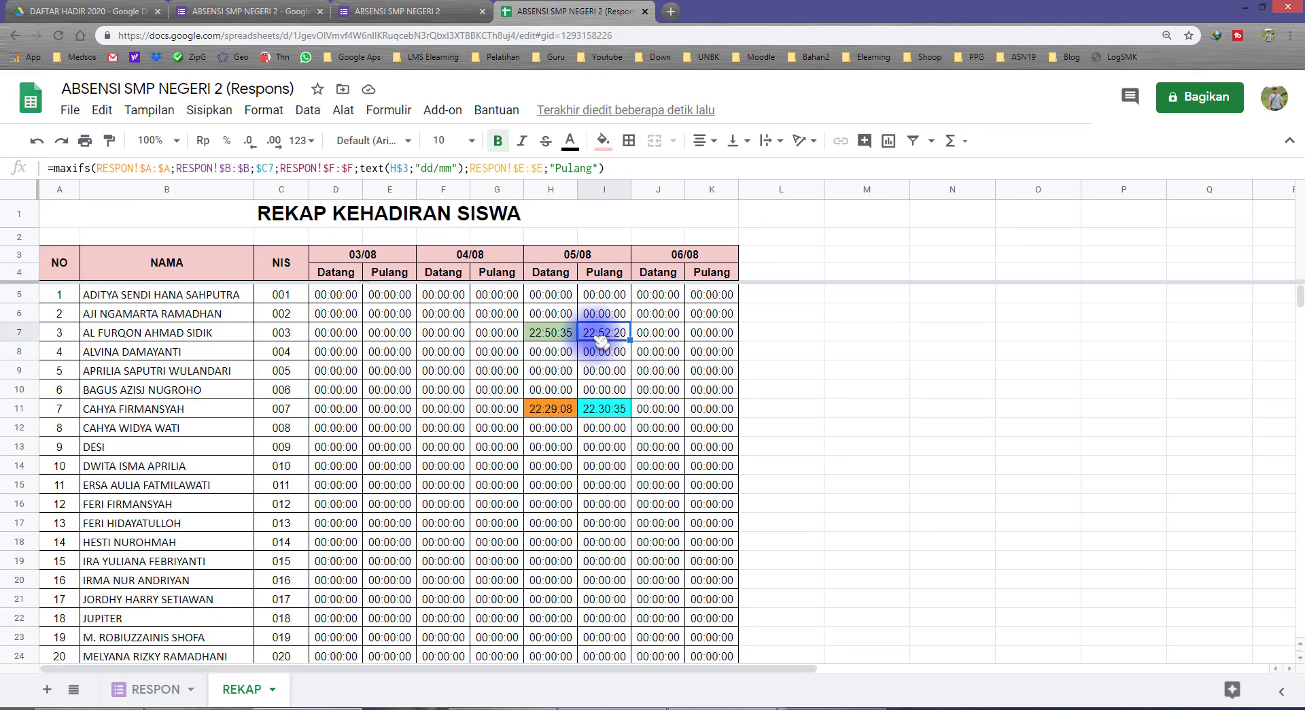
left_click(632, 166)
left_click(610, 141)
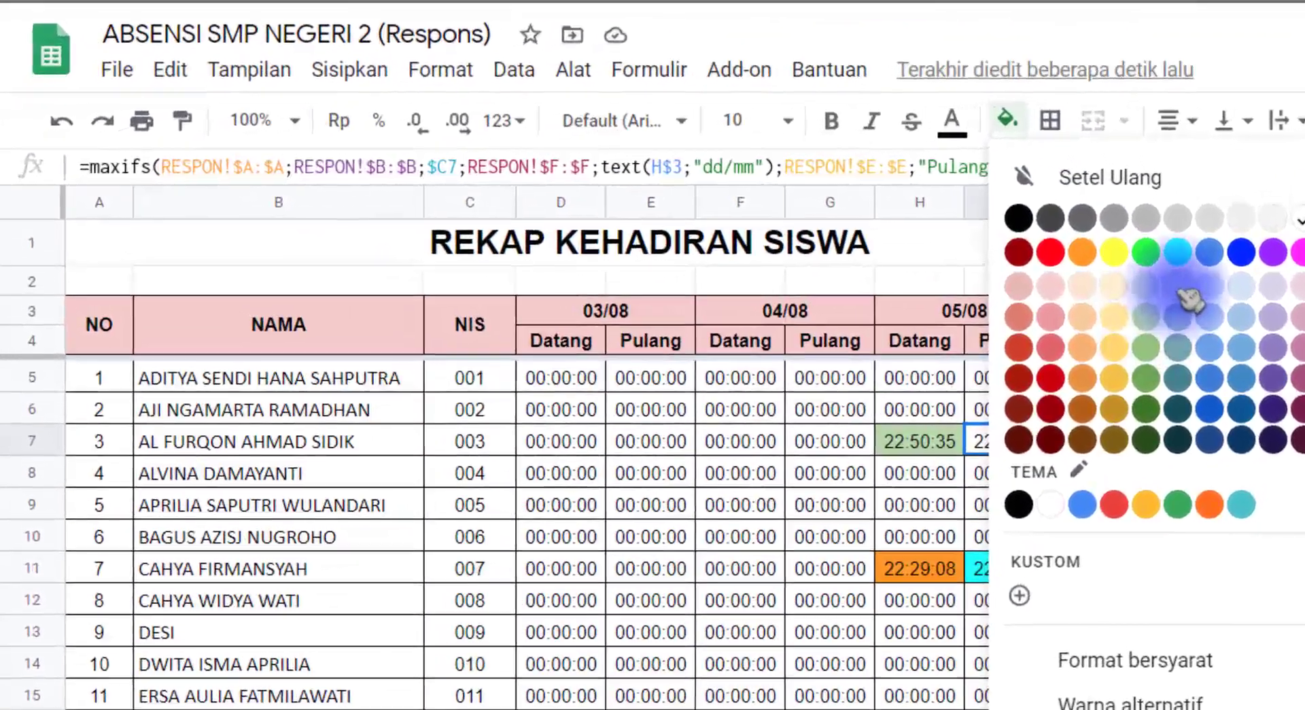
left_click(703, 240)
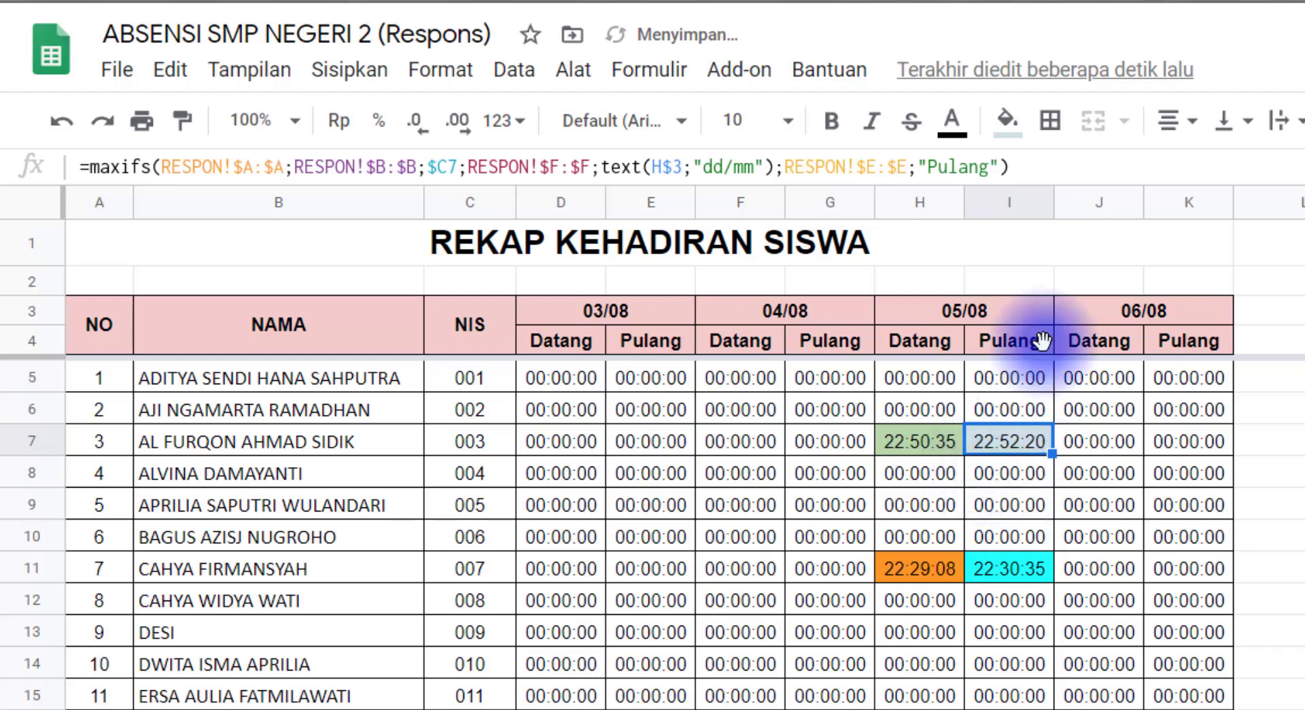
left_click(1007, 121)
left_click(1272, 255)
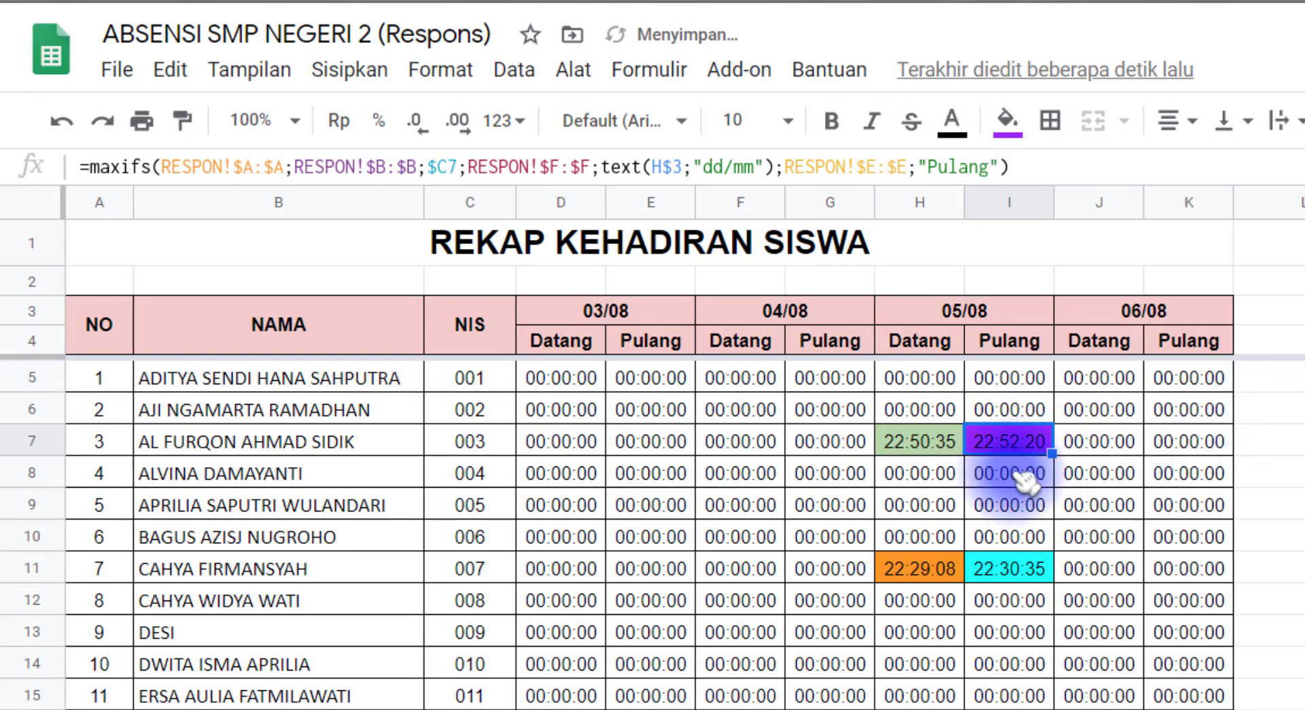
left_click(1007, 121)
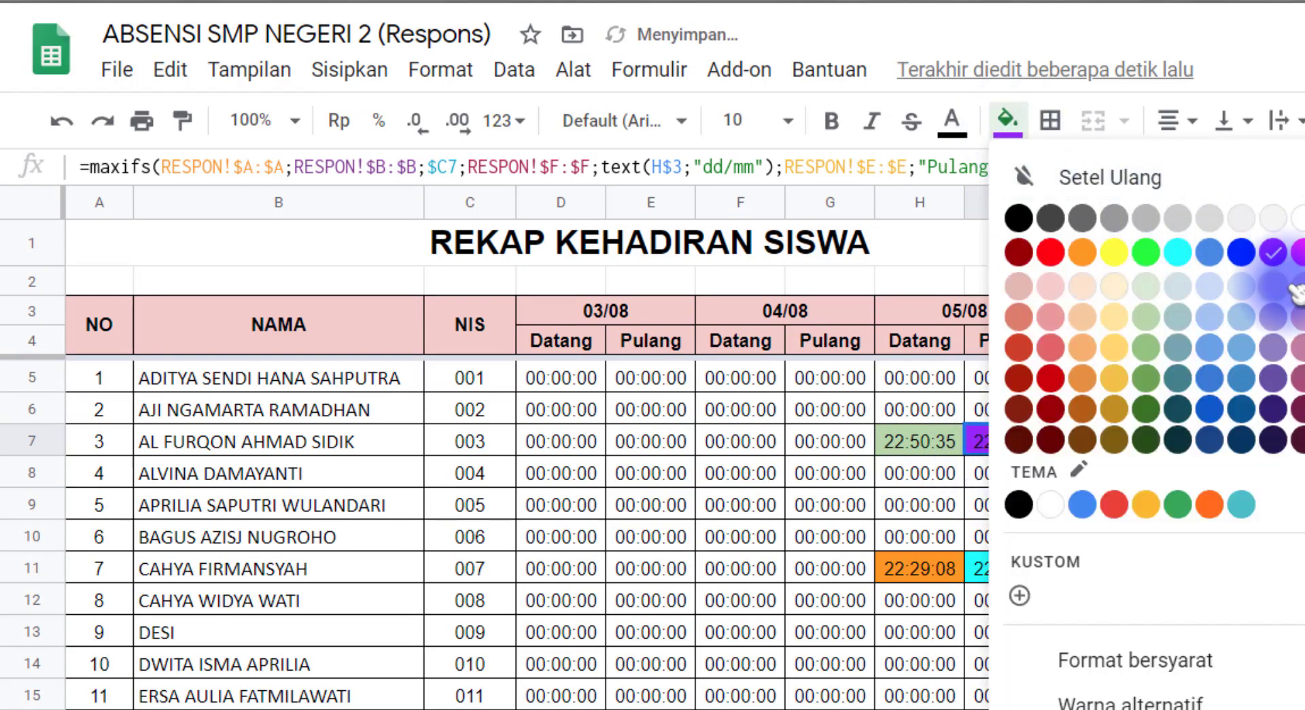
left_click(1298, 286)
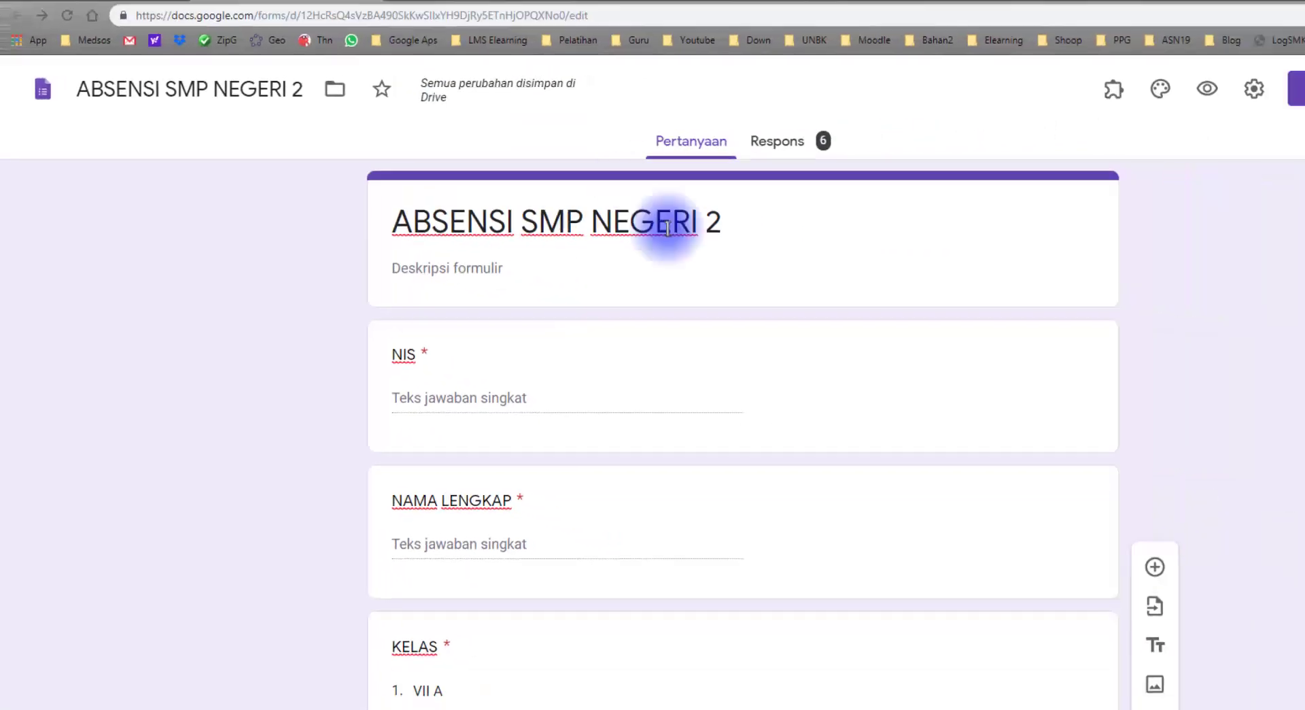
In a fresh form preview, paste the student's full name, choose class VII C and mark Pulang
left_click(1050, 99)
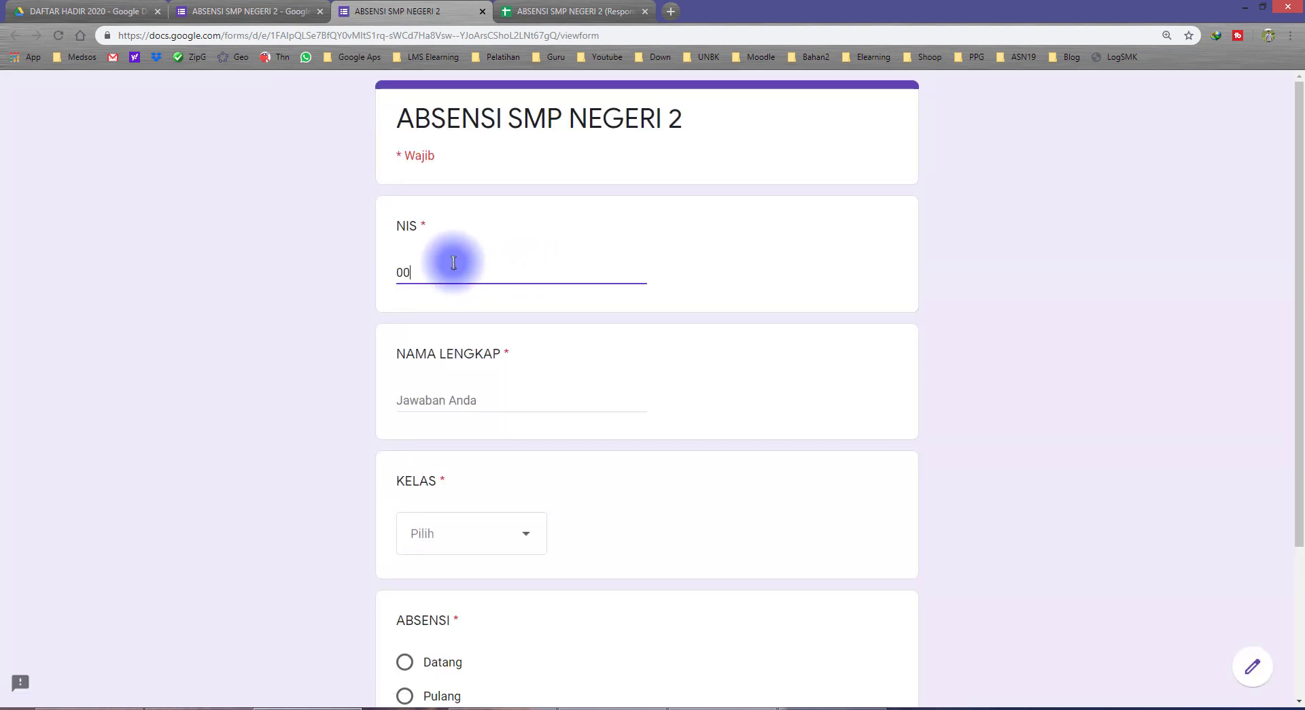
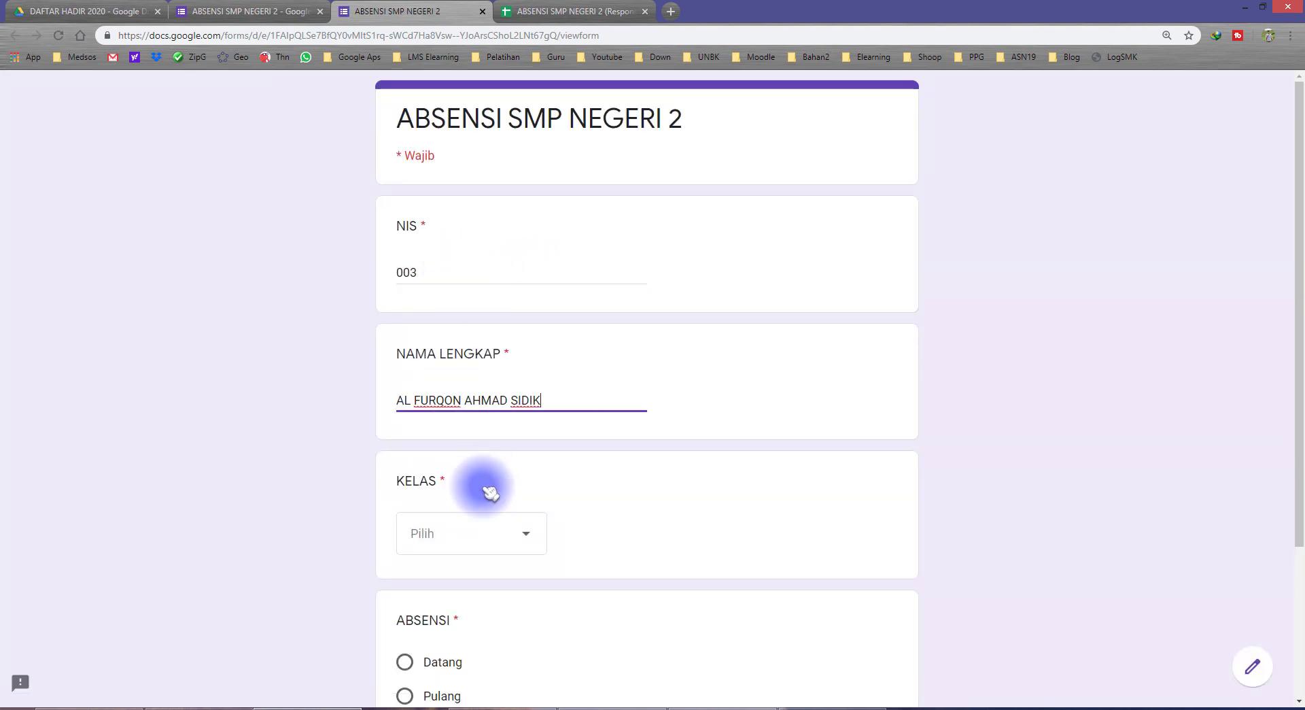
left_click(451, 544)
left_click(451, 665)
scroll(327, 510, "down", 3)
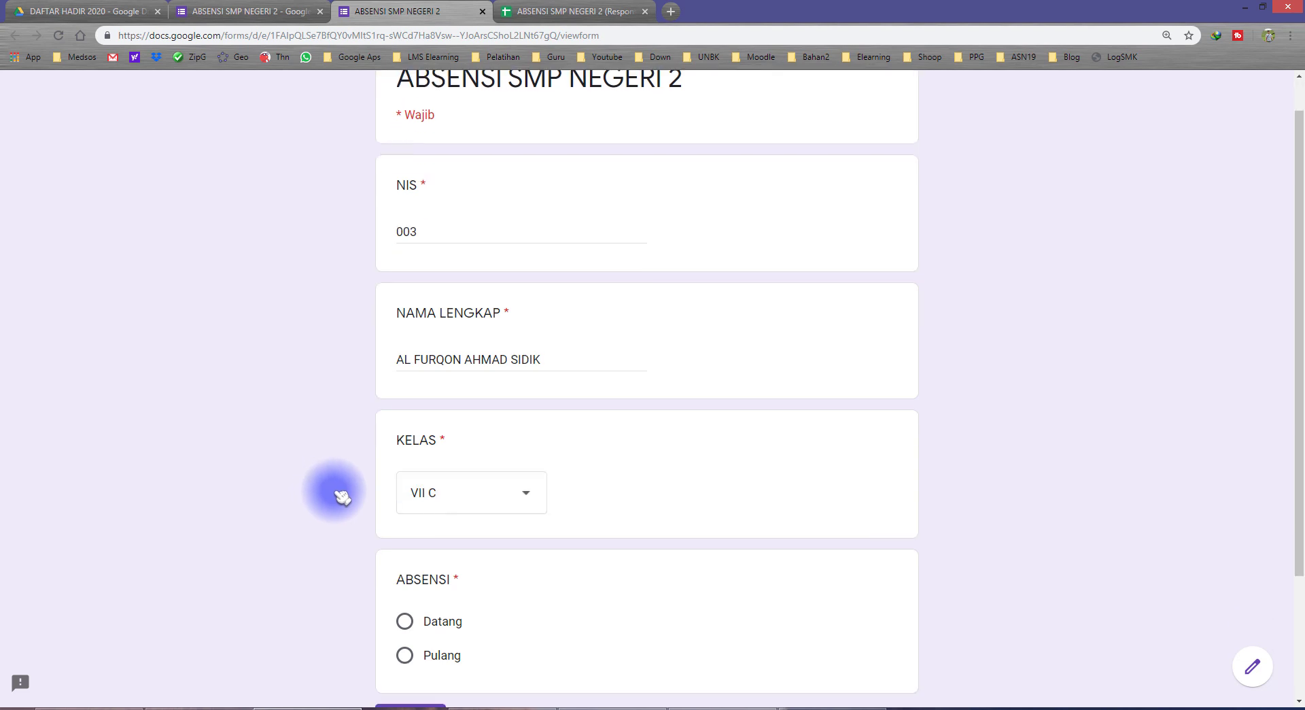
left_click(461, 497)
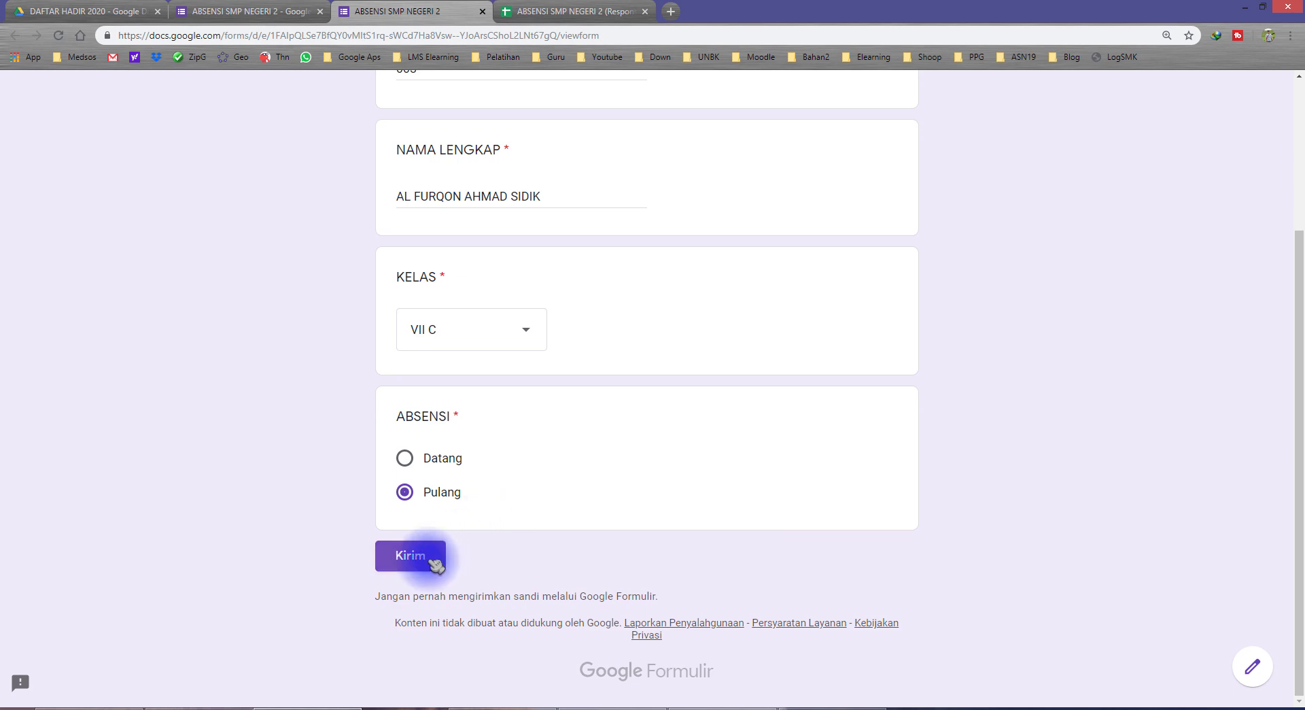
Submit the Pulang response and locate the two latest Pulang rows in RESPON
left_click(546, 12)
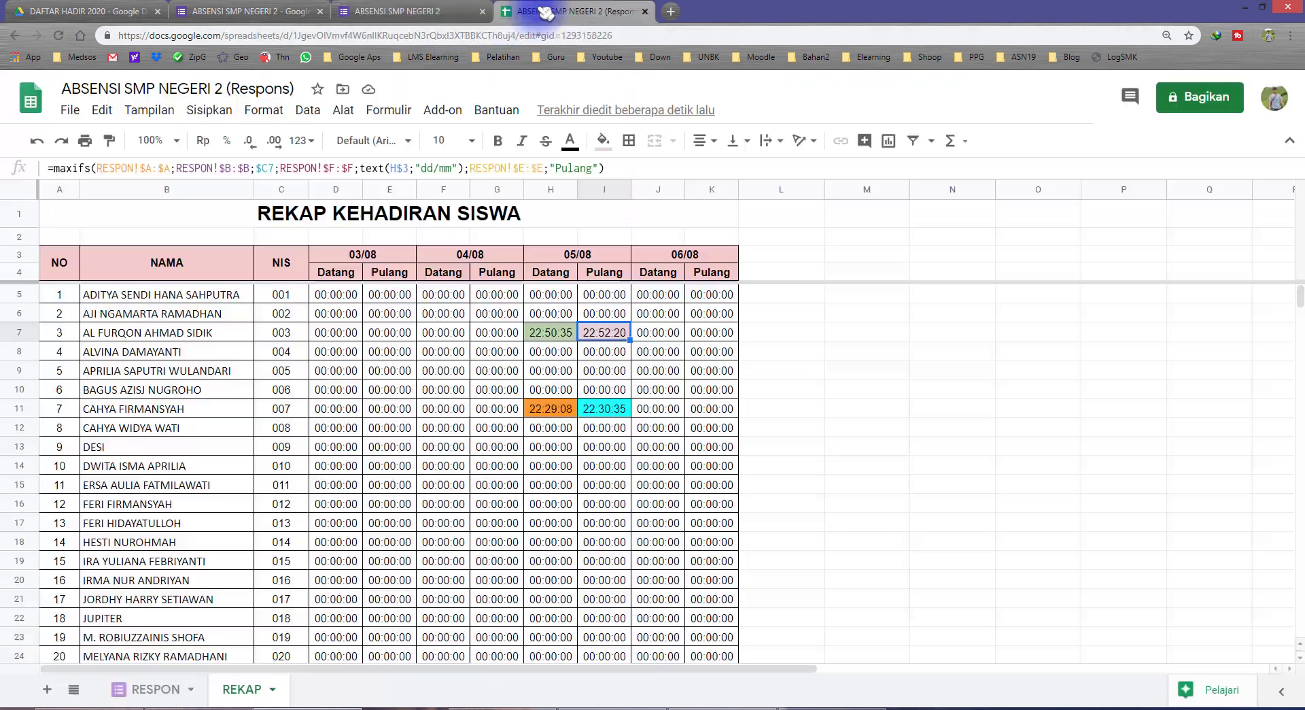
left_click(163, 689)
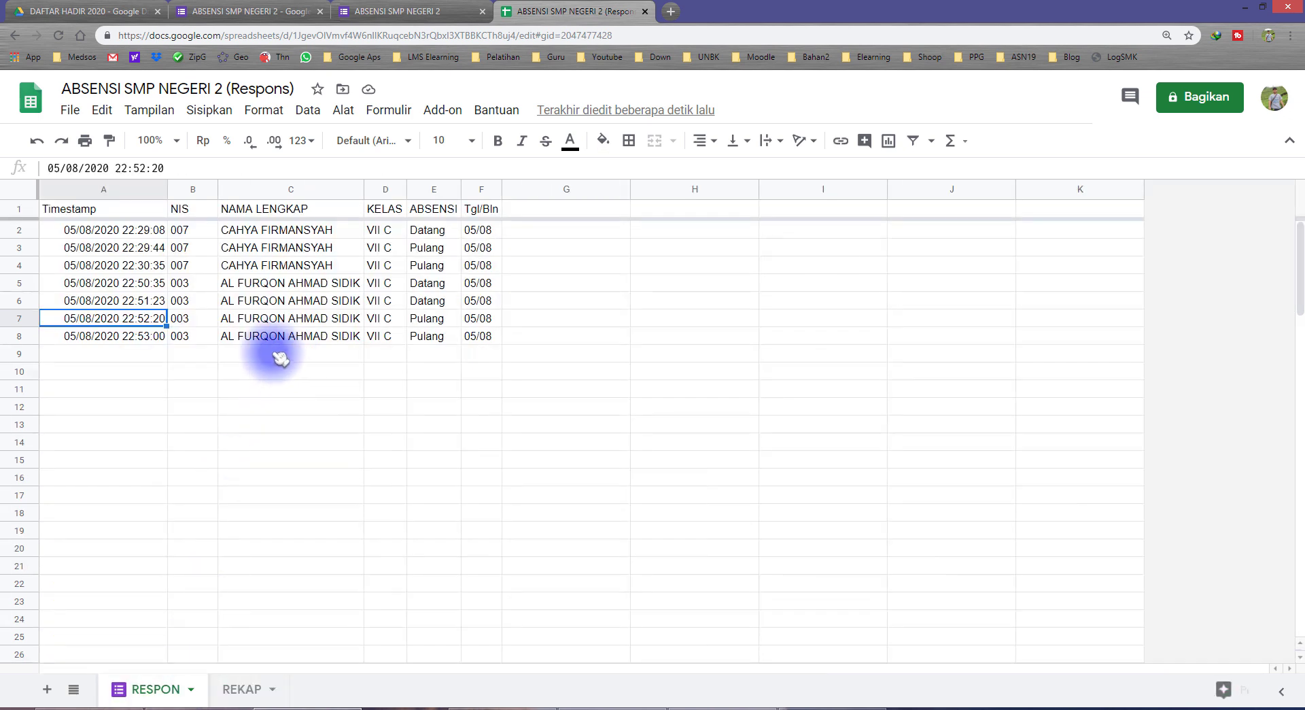
left_click(193, 337)
left_click_drag(431, 325, 166, 338)
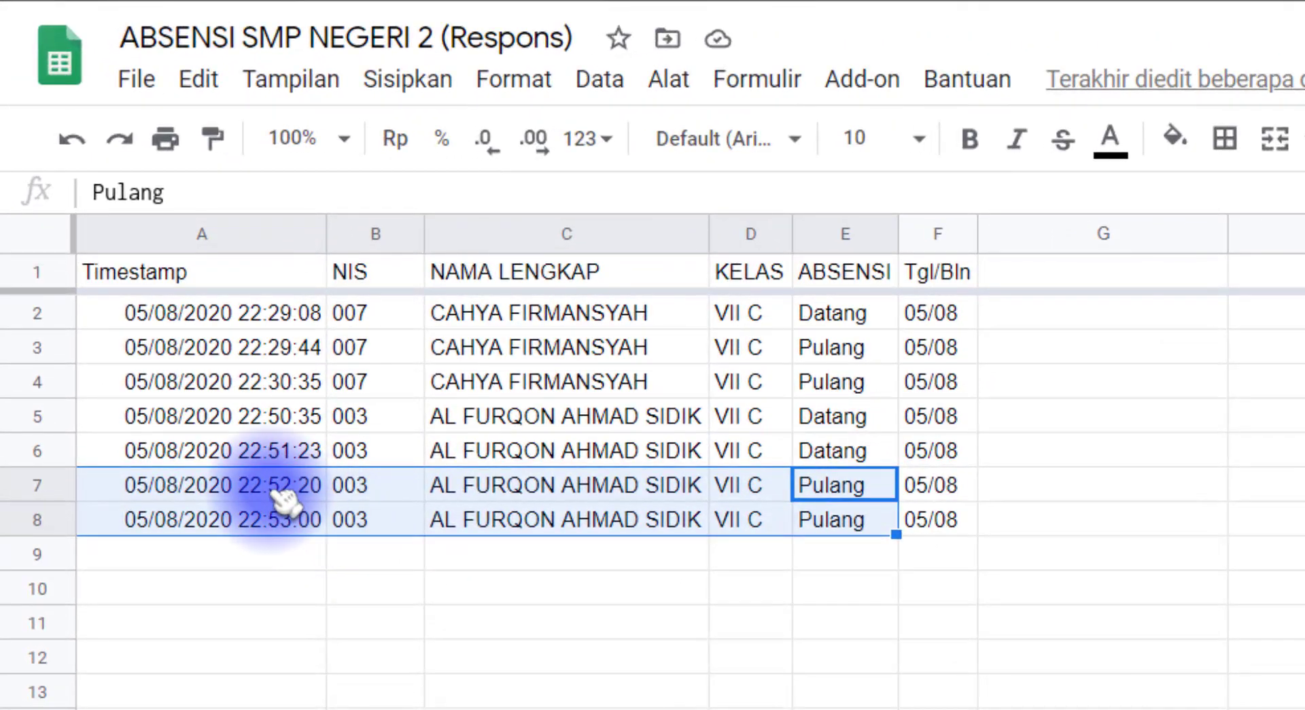
Compare the two Pulang timestamps, confirming 22:53:00 is newest, then go back to REKAP
left_click(285, 490)
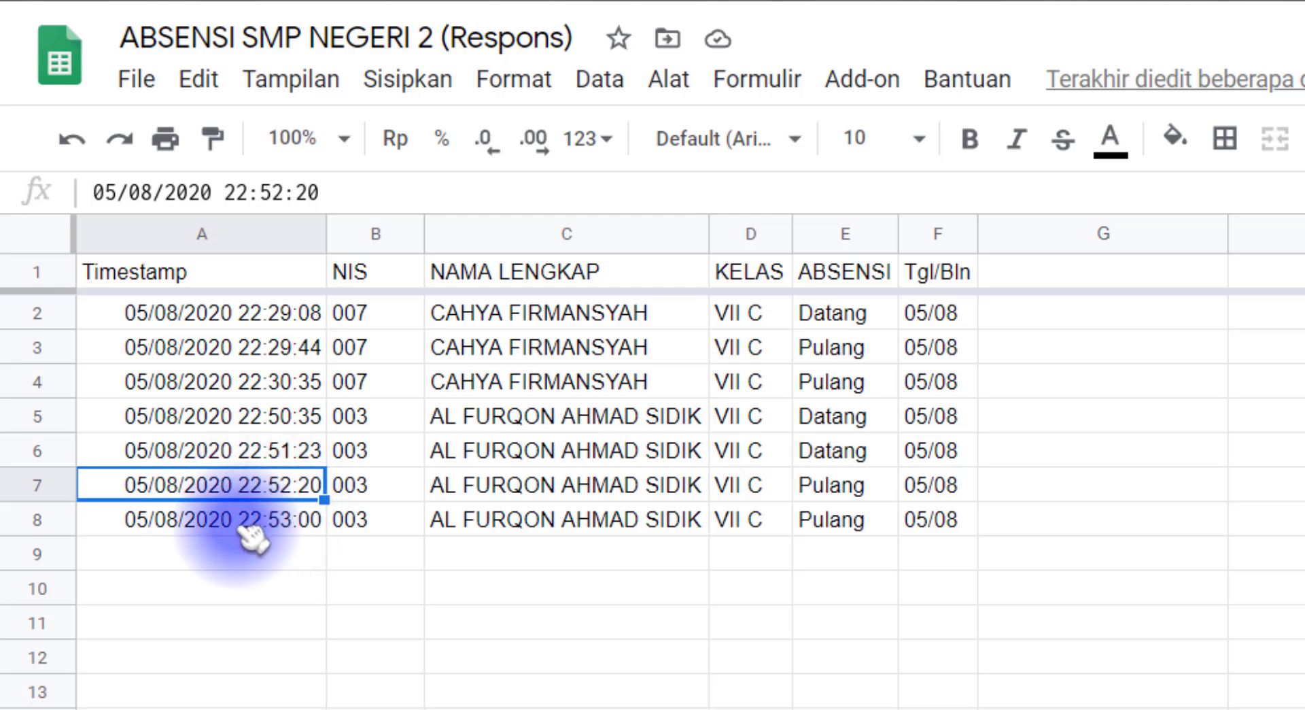
left_click(272, 529)
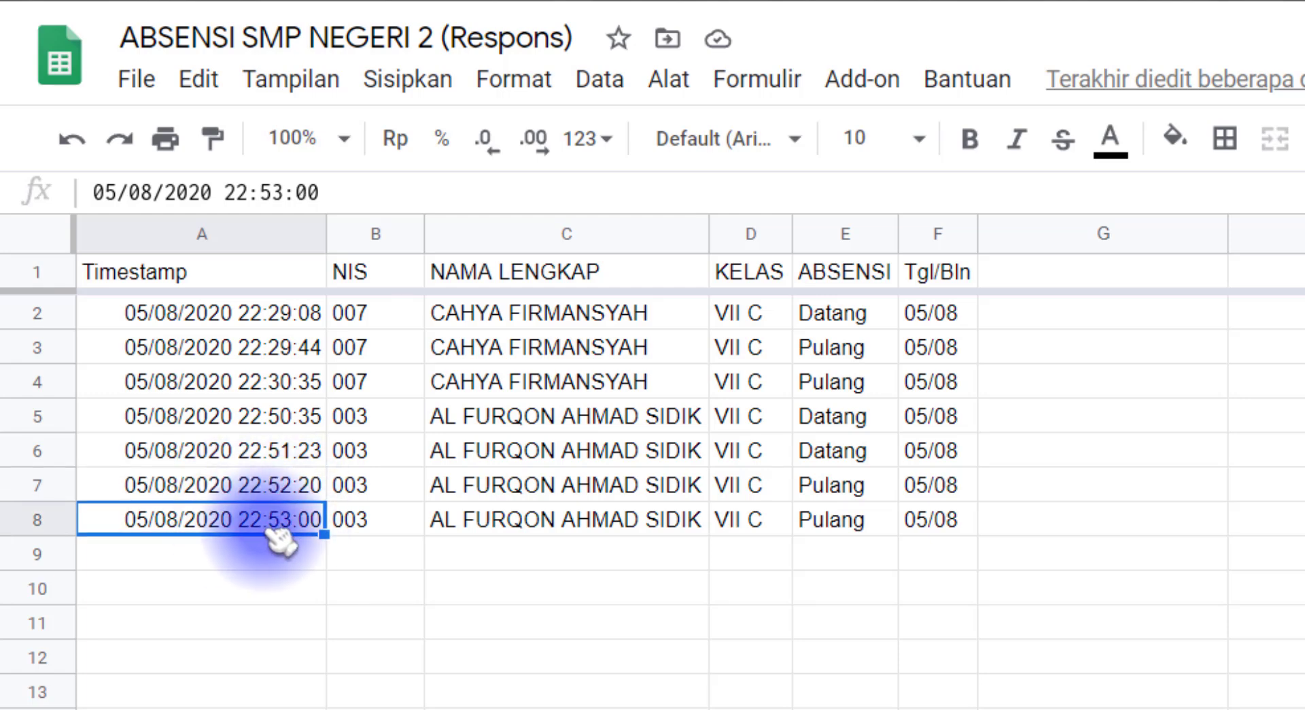
left_click_drag(836, 486, 268, 529)
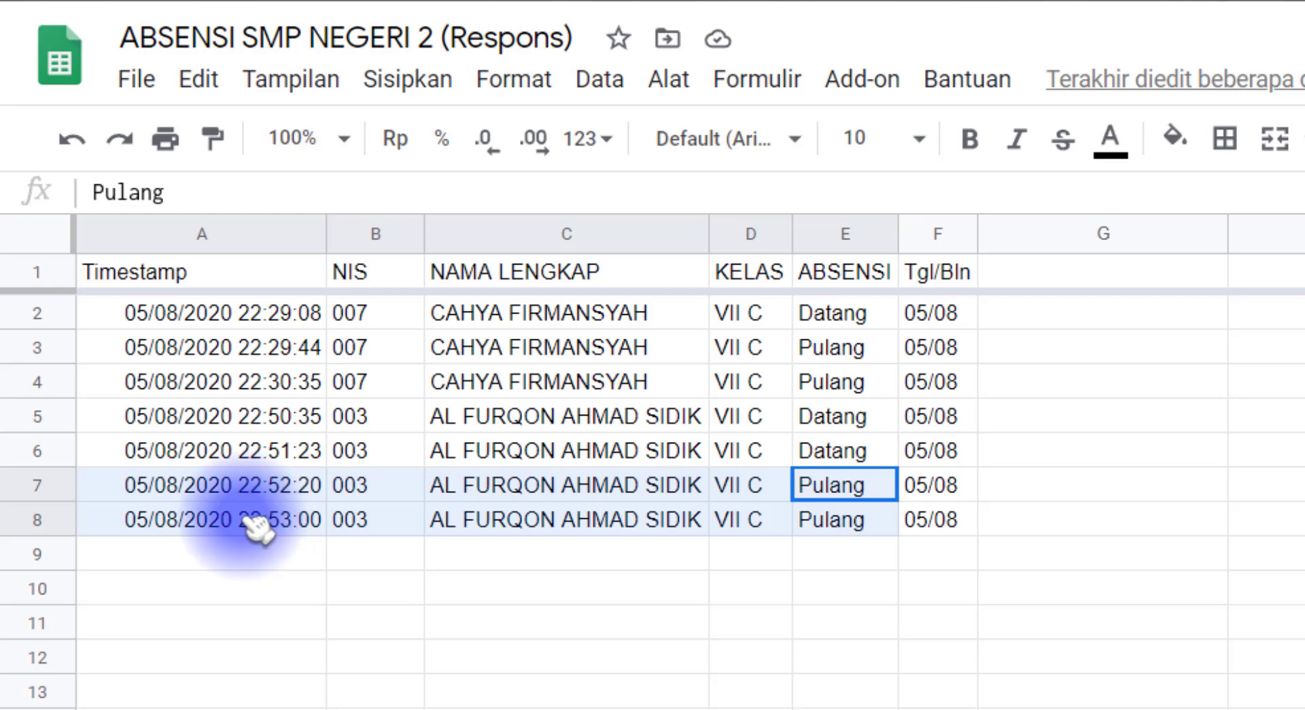
left_click(304, 524)
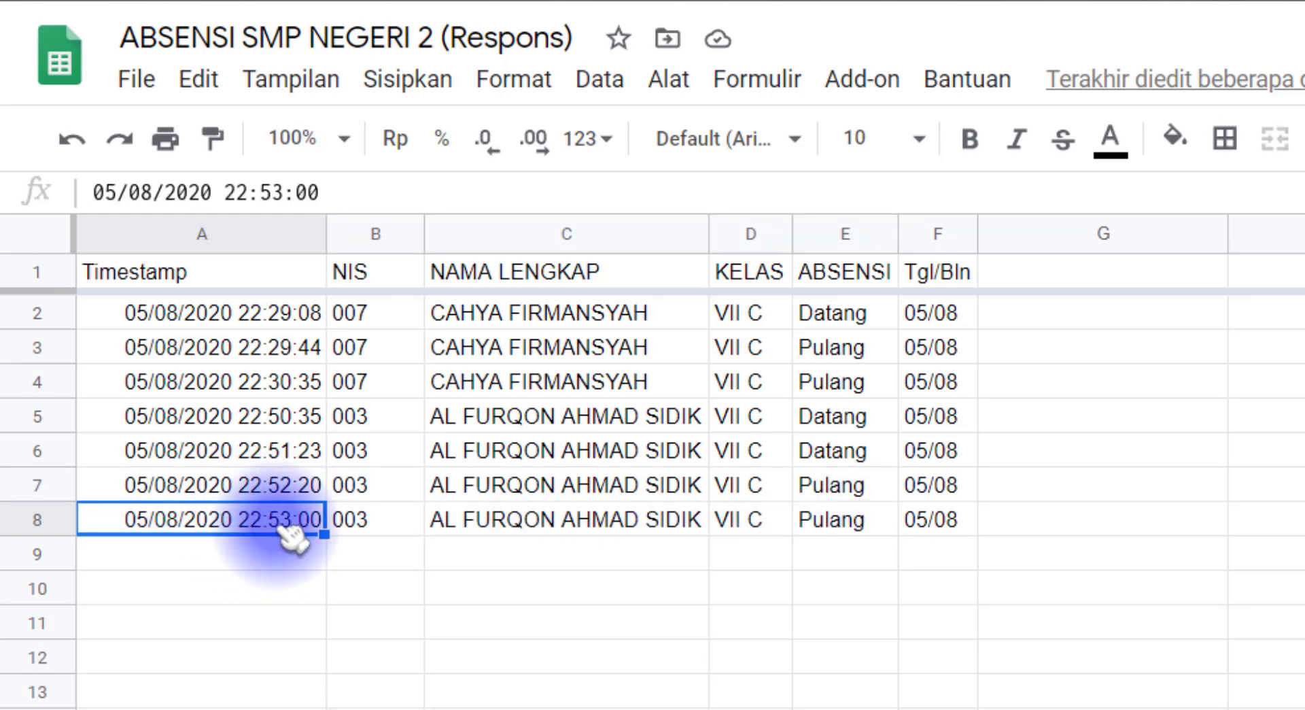
left_click(407, 706)
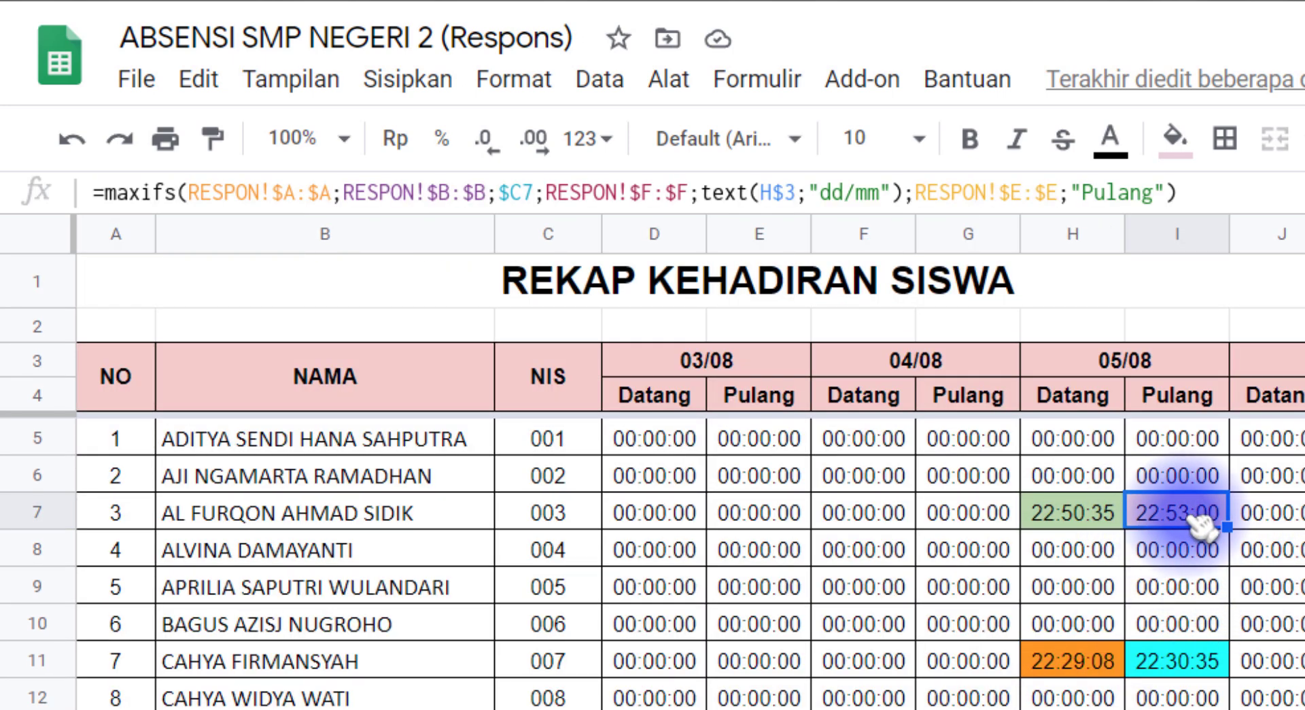
left_click(1094, 515)
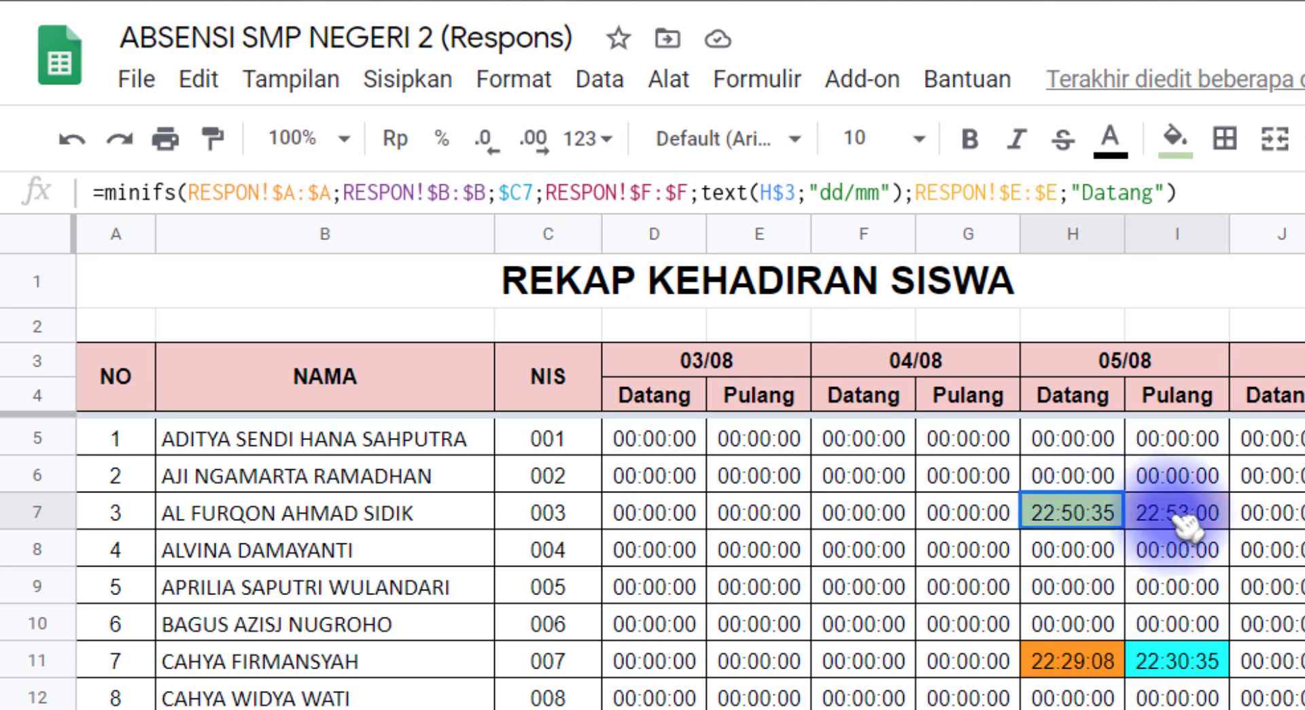
left_click(1108, 513)
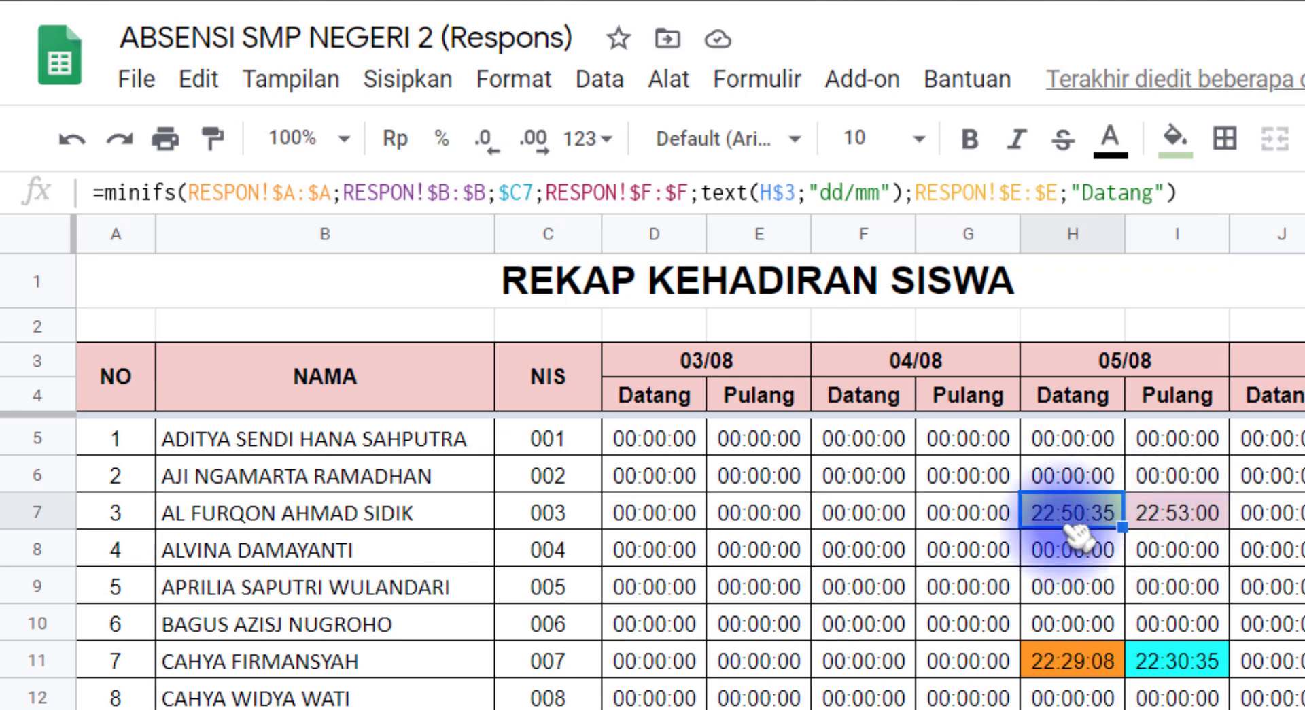
left_click(1179, 515)
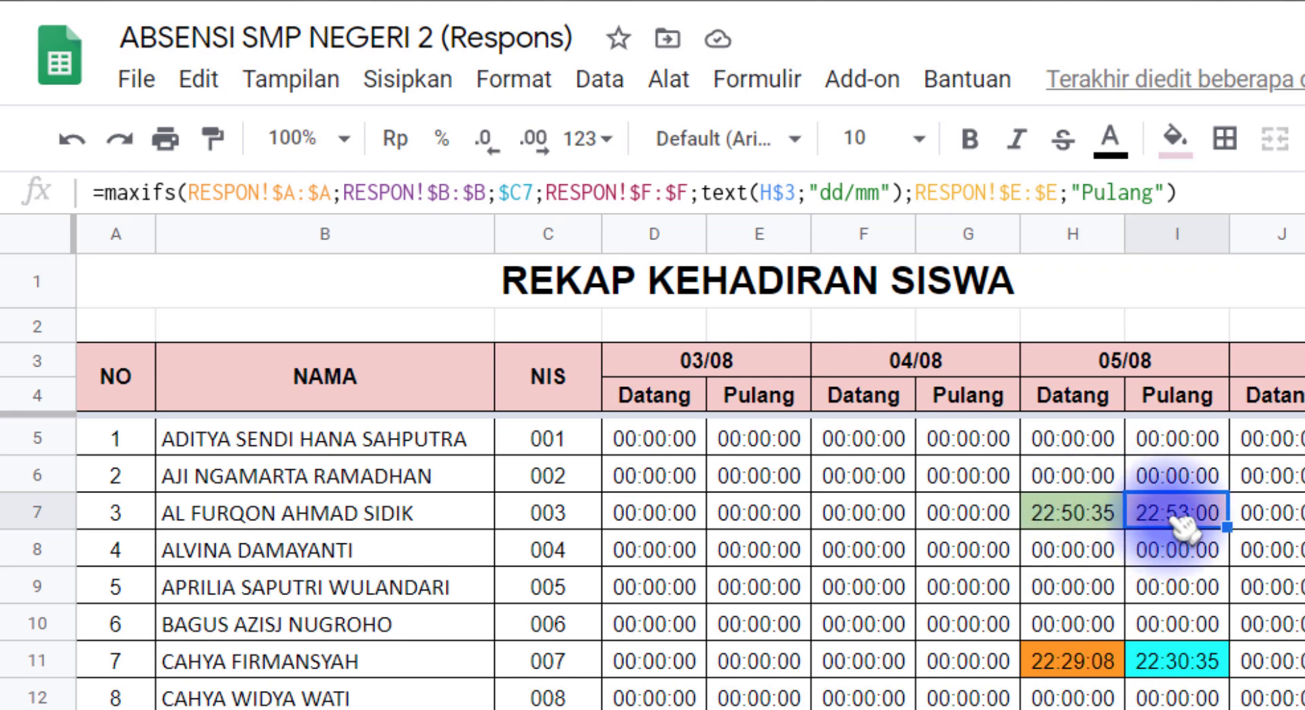
left_click(1084, 659)
left_click(1167, 661)
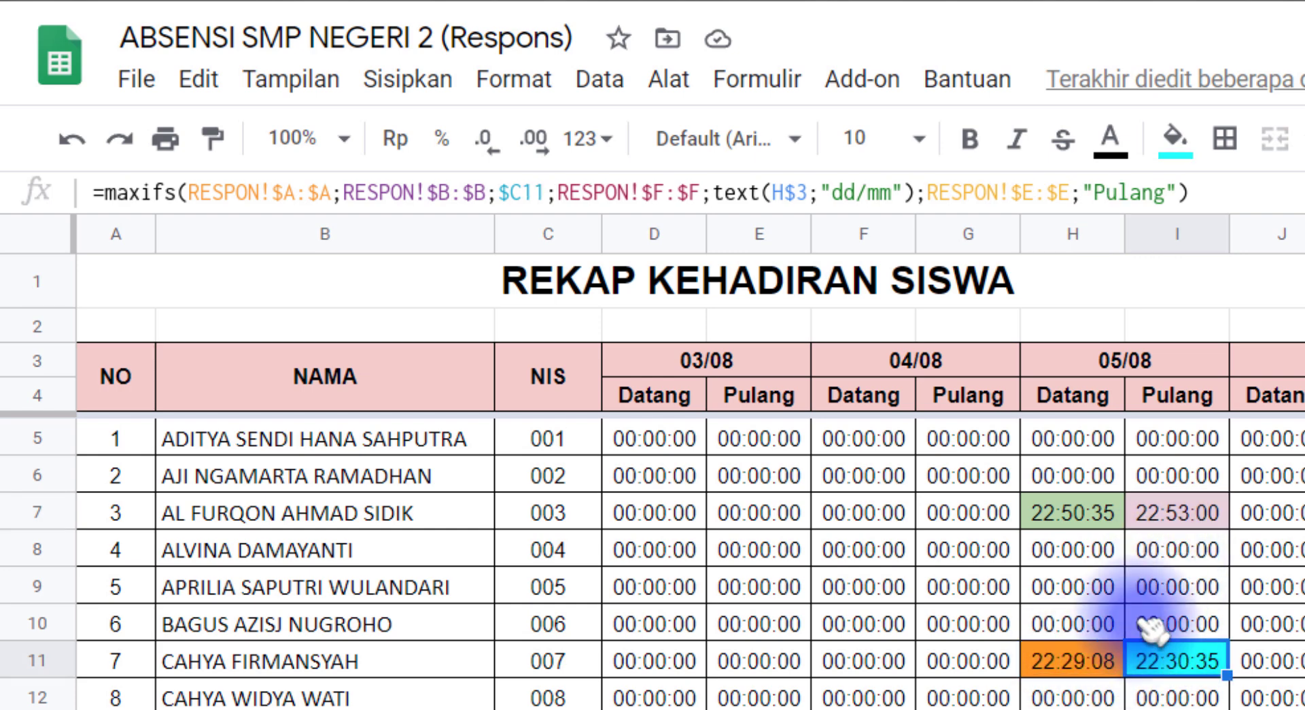
left_click(1083, 515)
left_click(1087, 658)
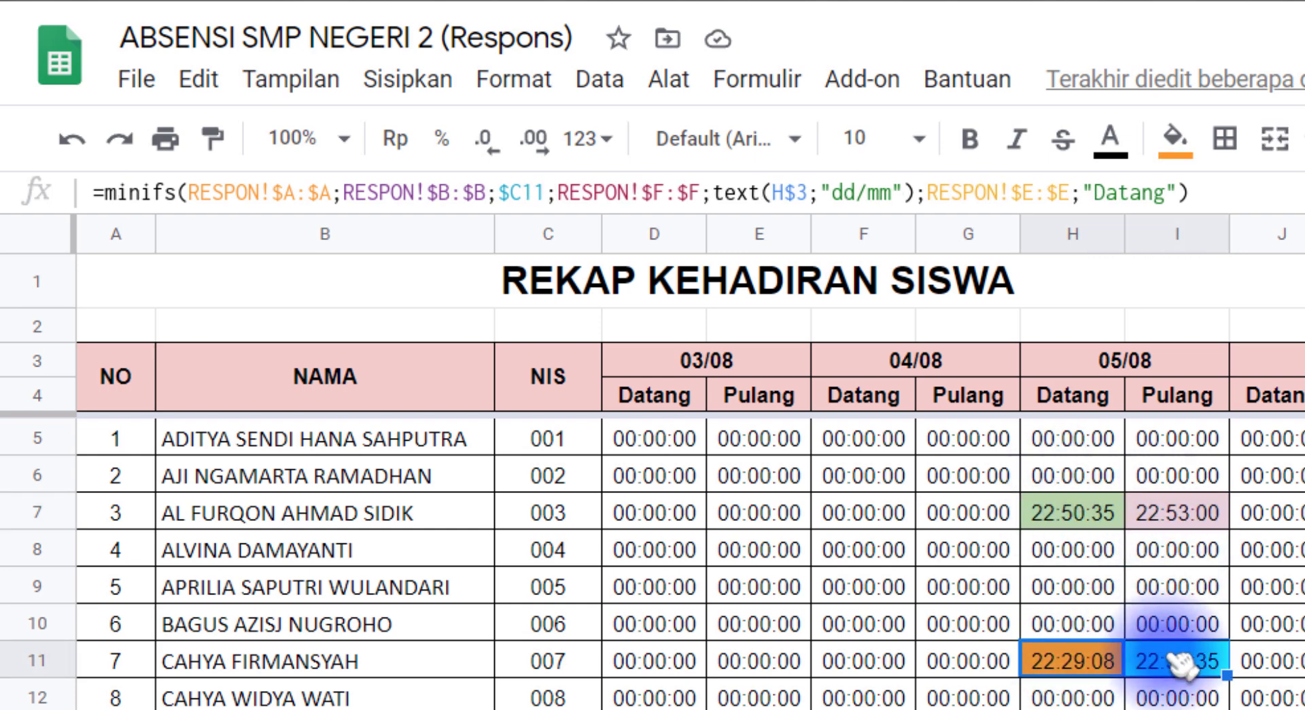
left_click_drag(729, 522, 1074, 708)
left_click(498, 542)
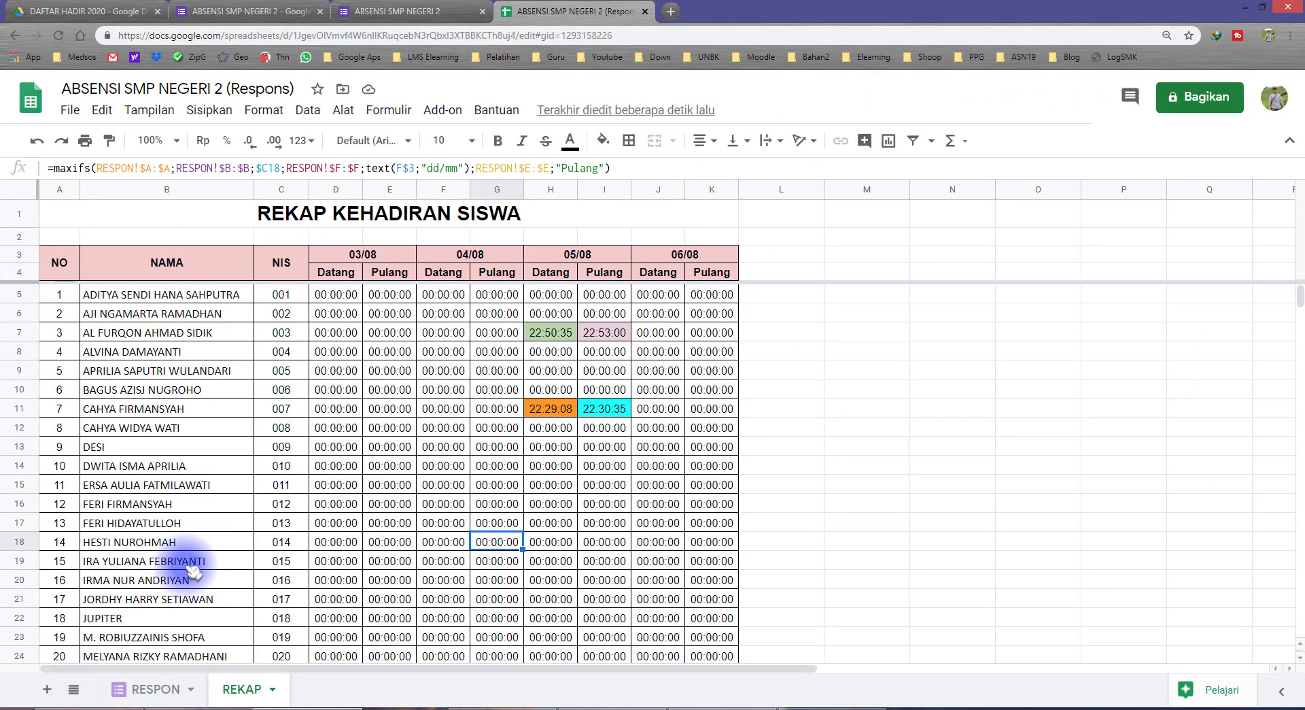
Inspect the REKAP recap time cells D5:K24, ending with only D5 selected
left_click(150, 688)
left_click(260, 695)
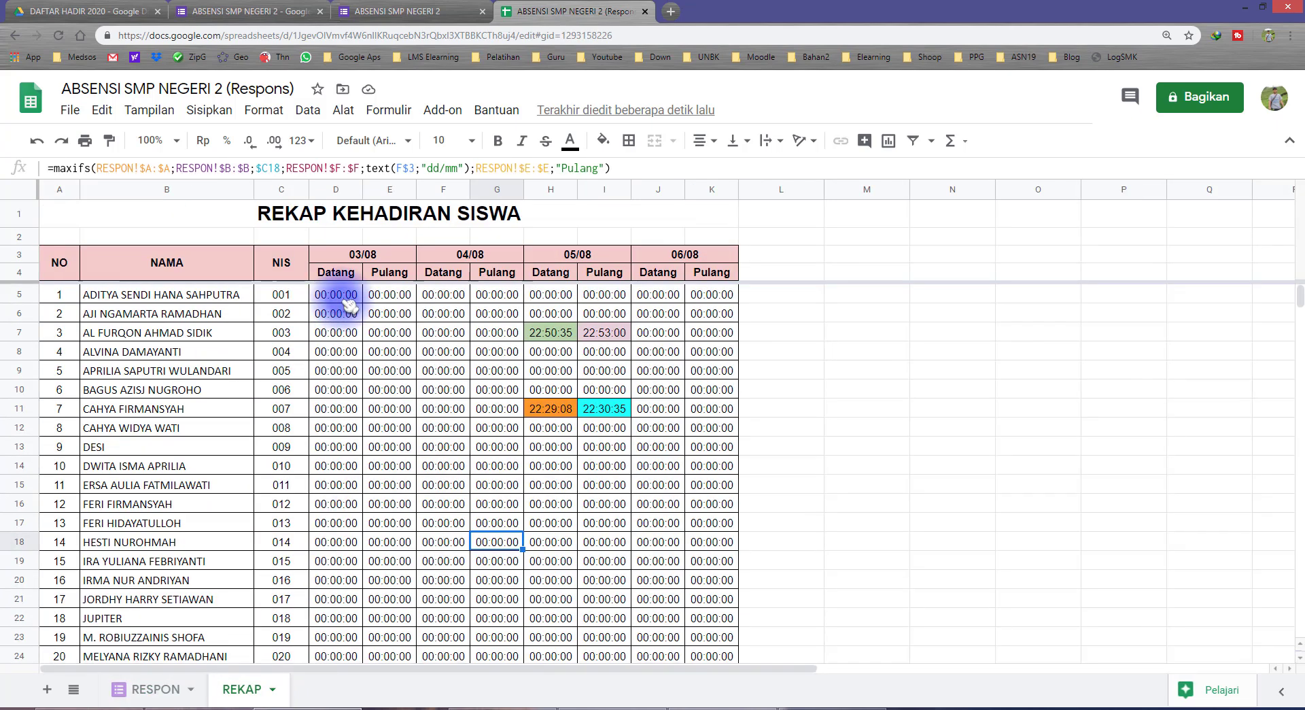
left_click_drag(335, 293, 499, 617)
scroll(499, 618, "up", 3)
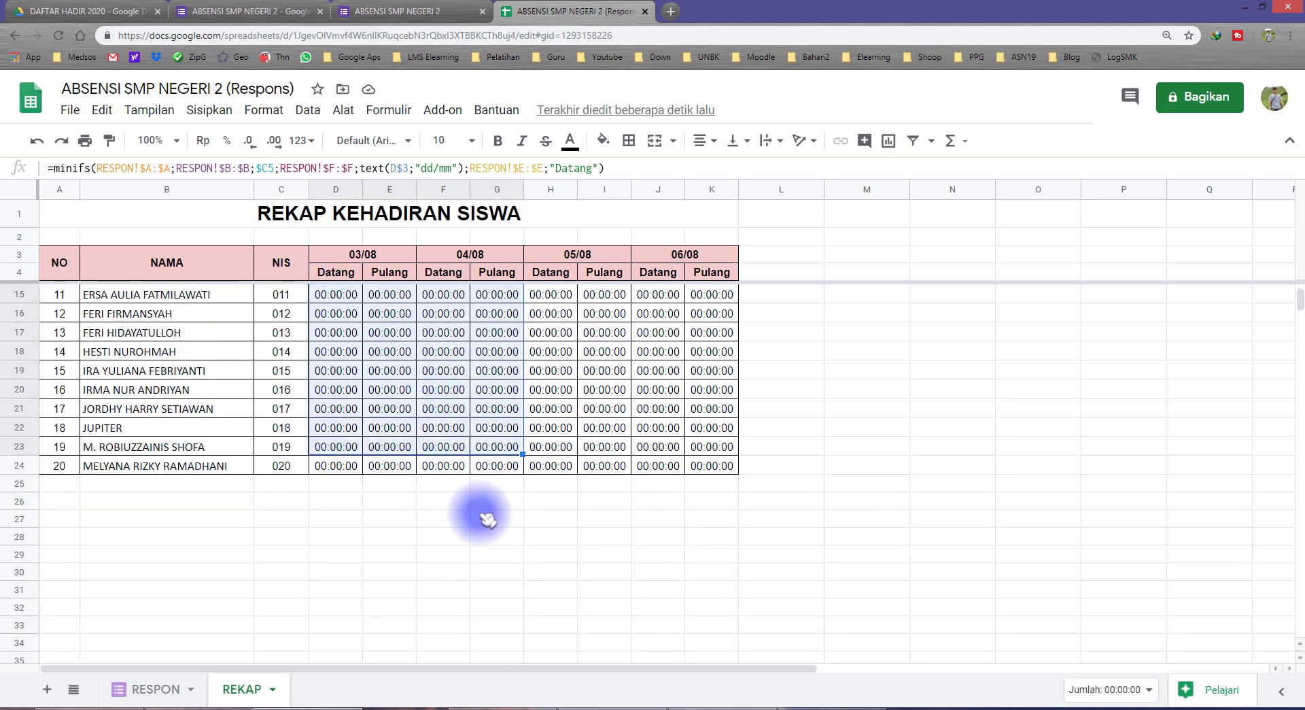
left_click(337, 291)
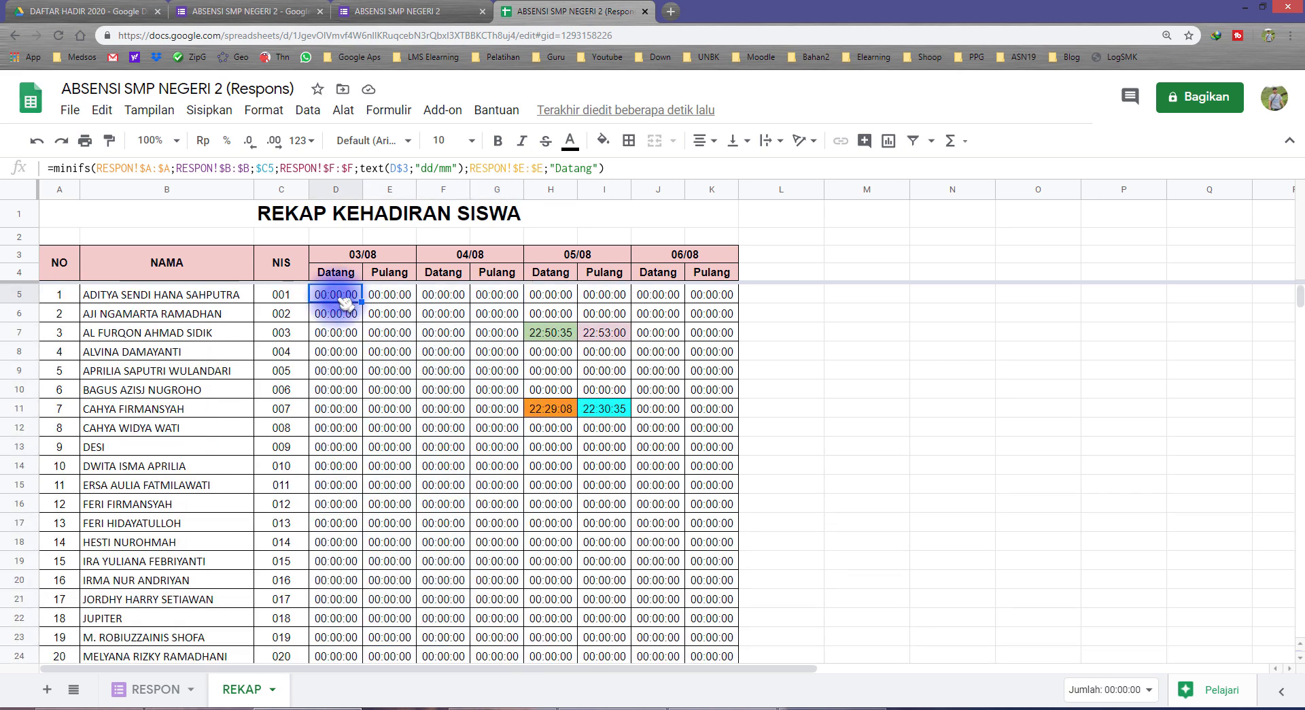
scroll(475, 446, "down", 3)
scroll(669, 573, "up", 3)
scroll(669, 573, "down", 4)
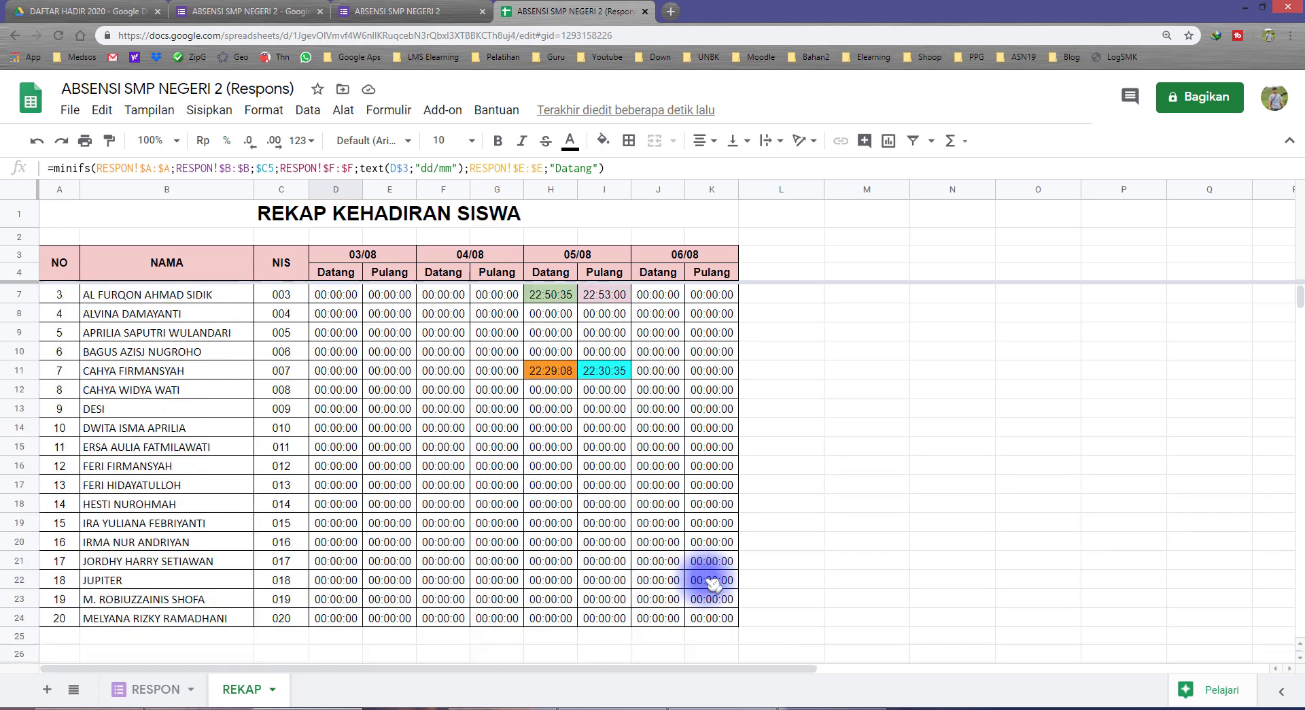
left_click(705, 469, "shift")
scroll(705, 469, "up", 4)
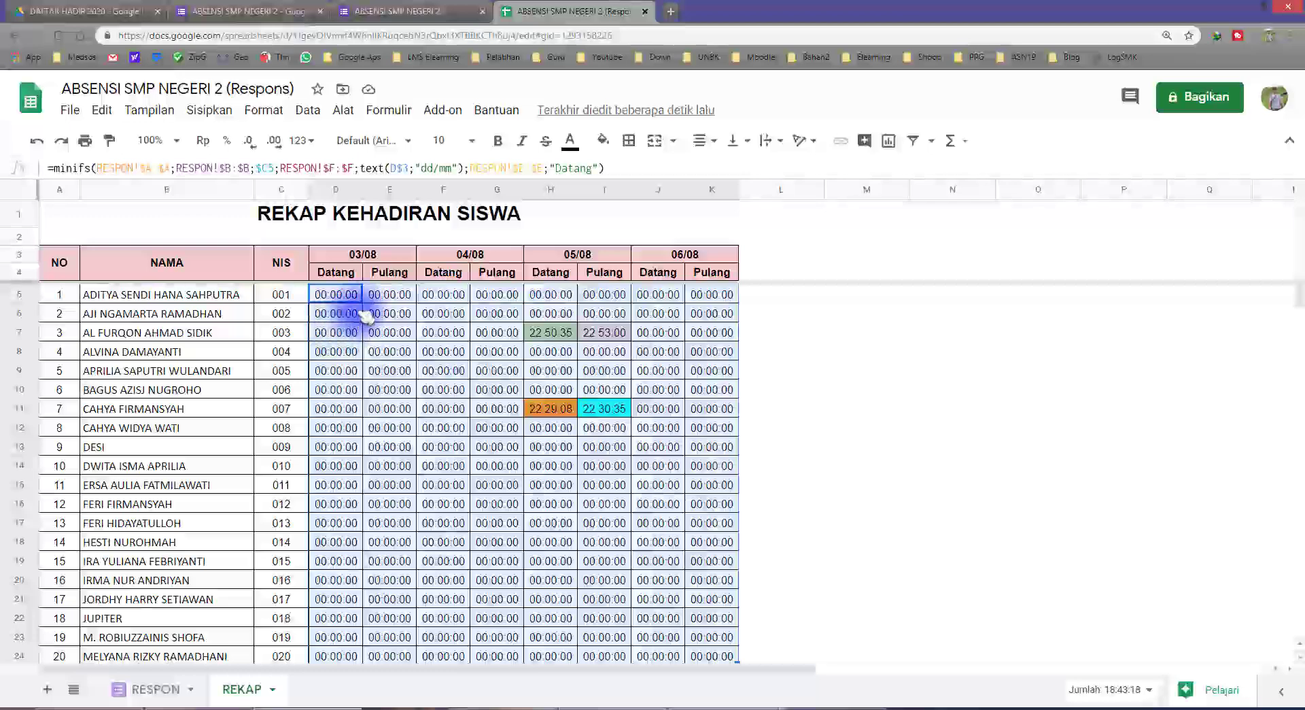
left_click(346, 295)
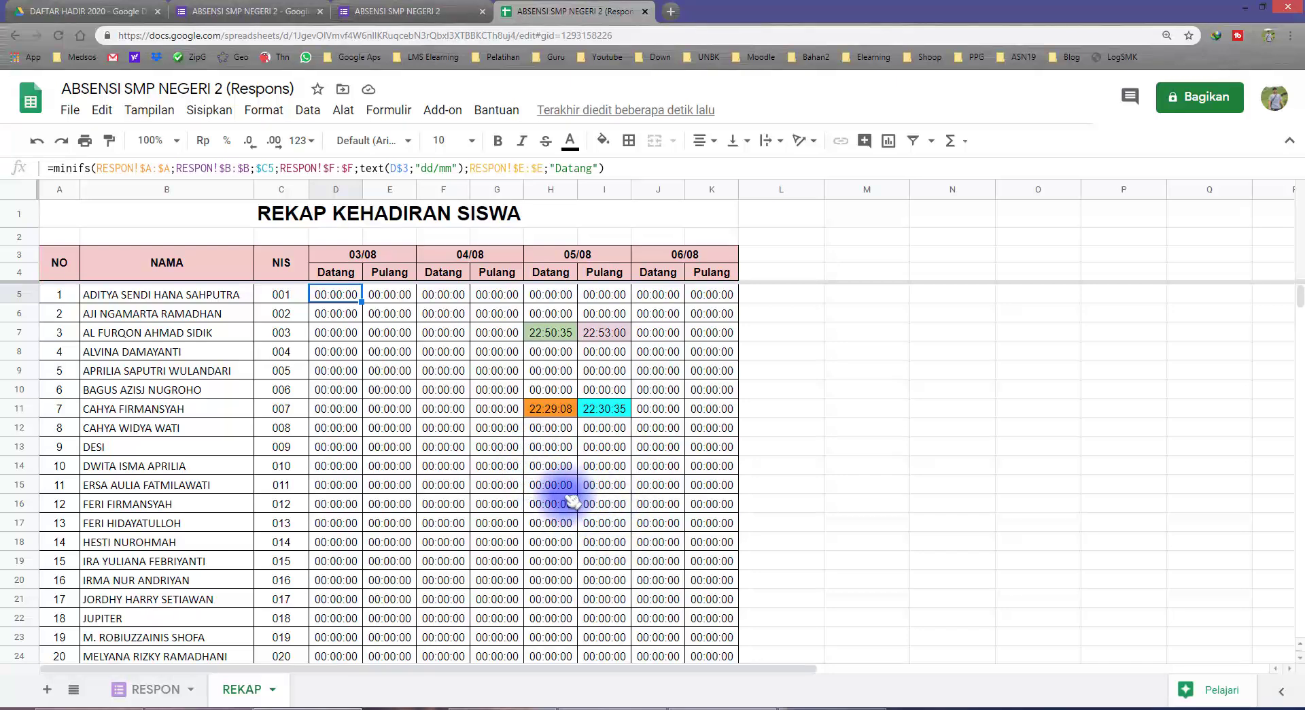
Select the full MINIFS formula text of D5 in the formula bar
left_click(624, 167)
key("Escape")
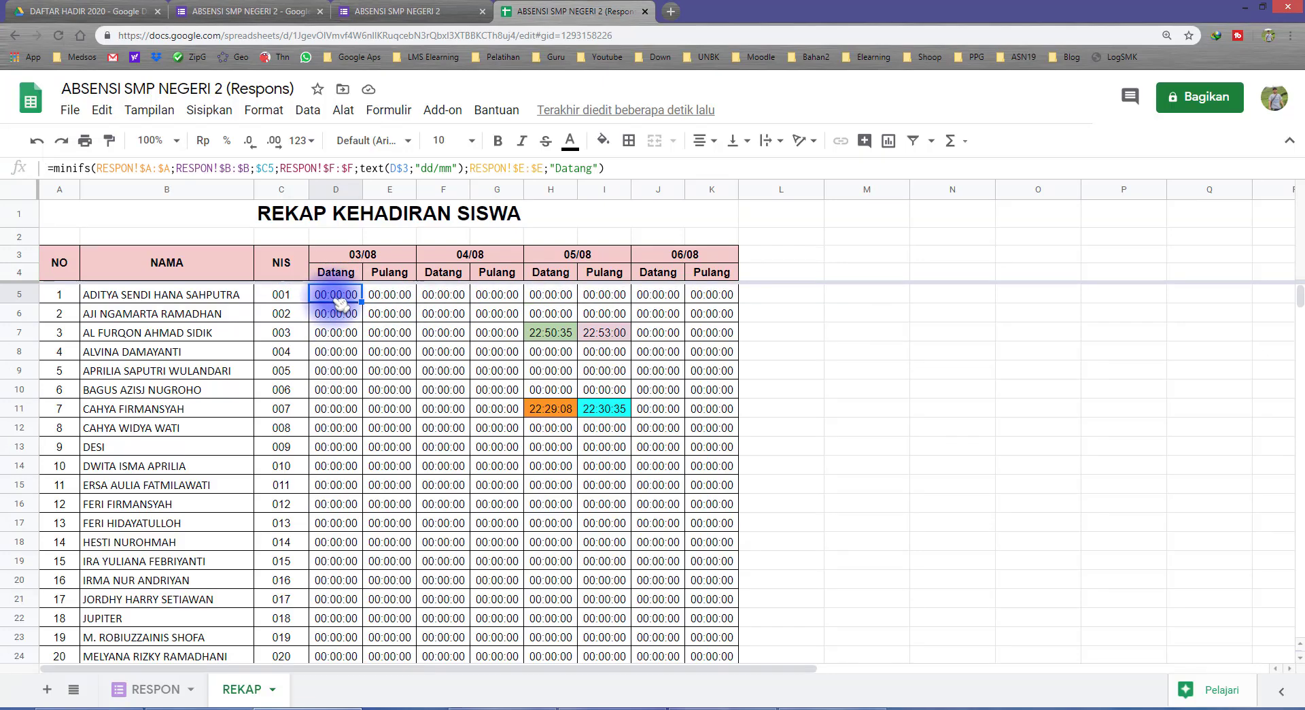
left_click_drag(601, 168, 57, 169)
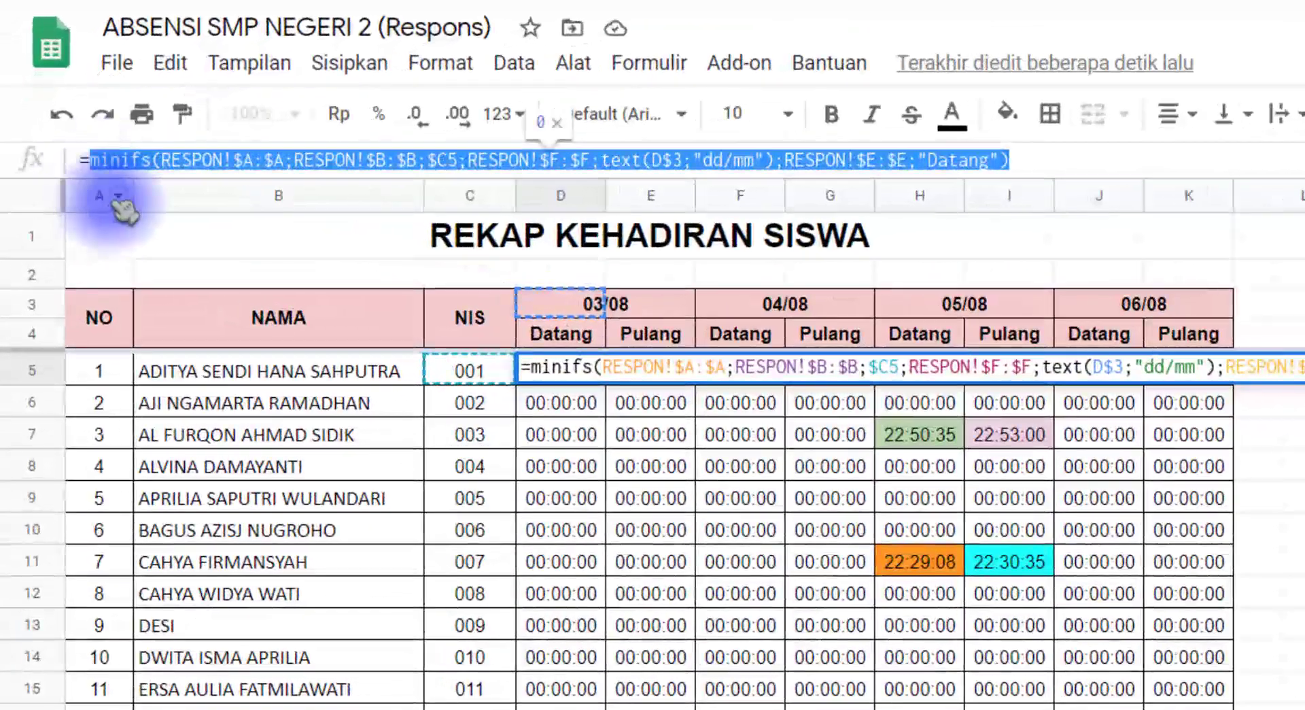
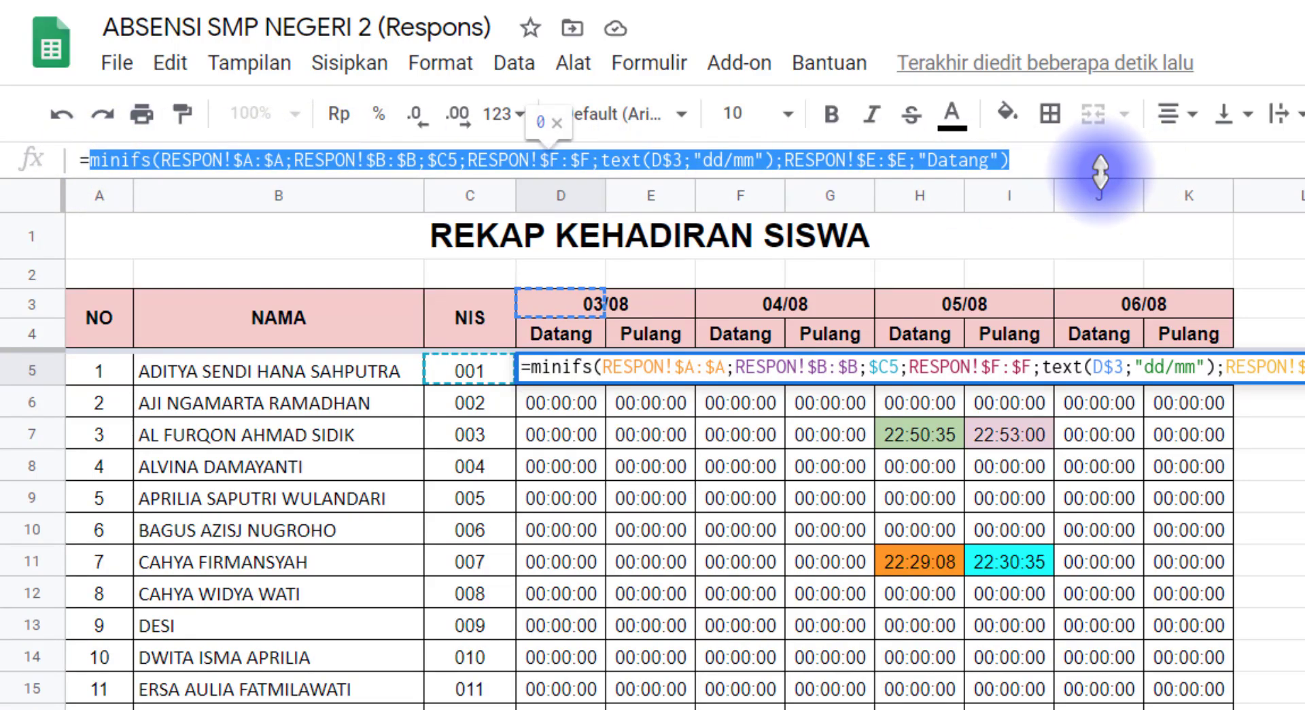
Draft an IF wrapper around D5's copied MINIFS formula, then cancel that edit
right_click(968, 163)
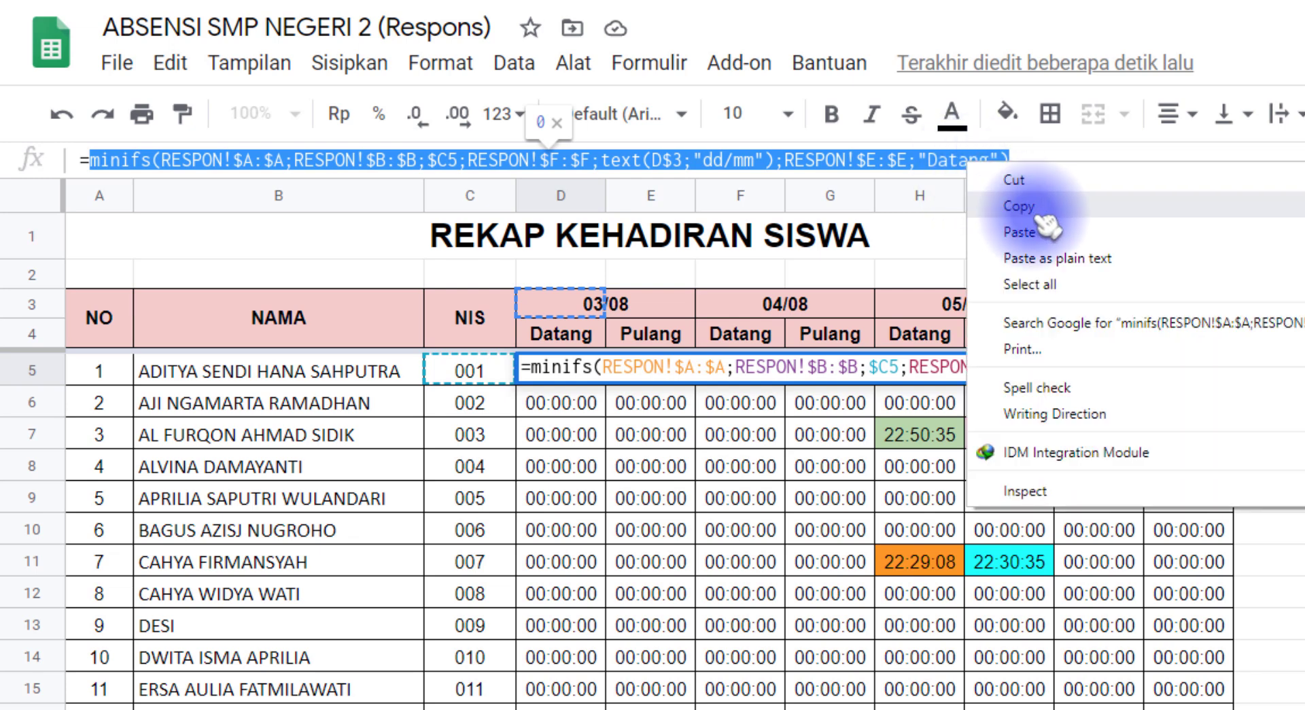
left_click(1037, 207)
left_click(1037, 162)
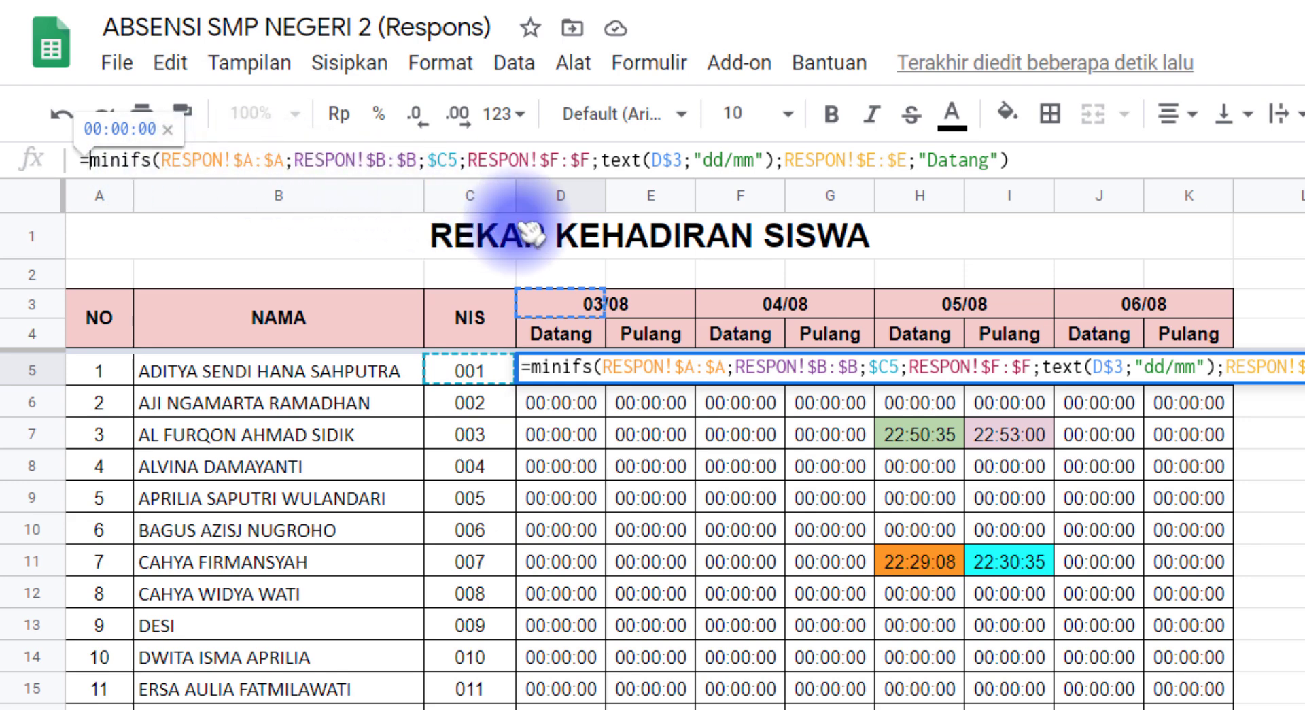
type("if")
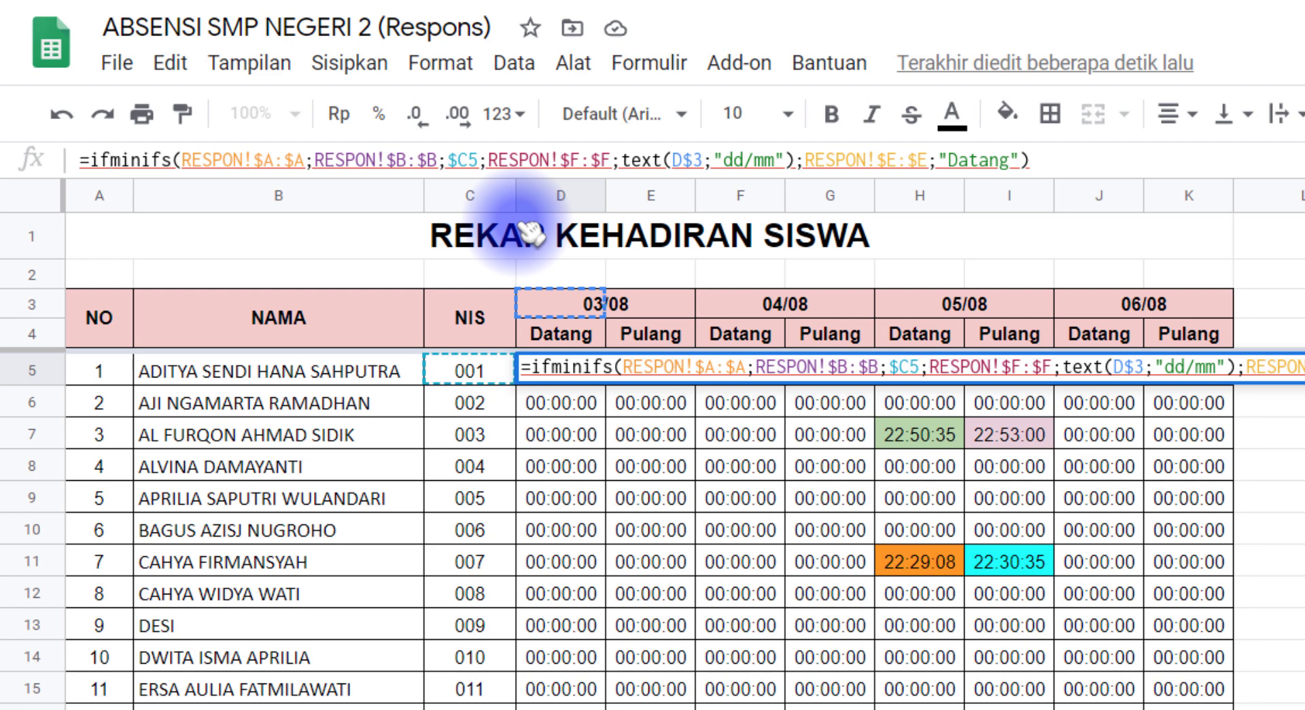
type("(")
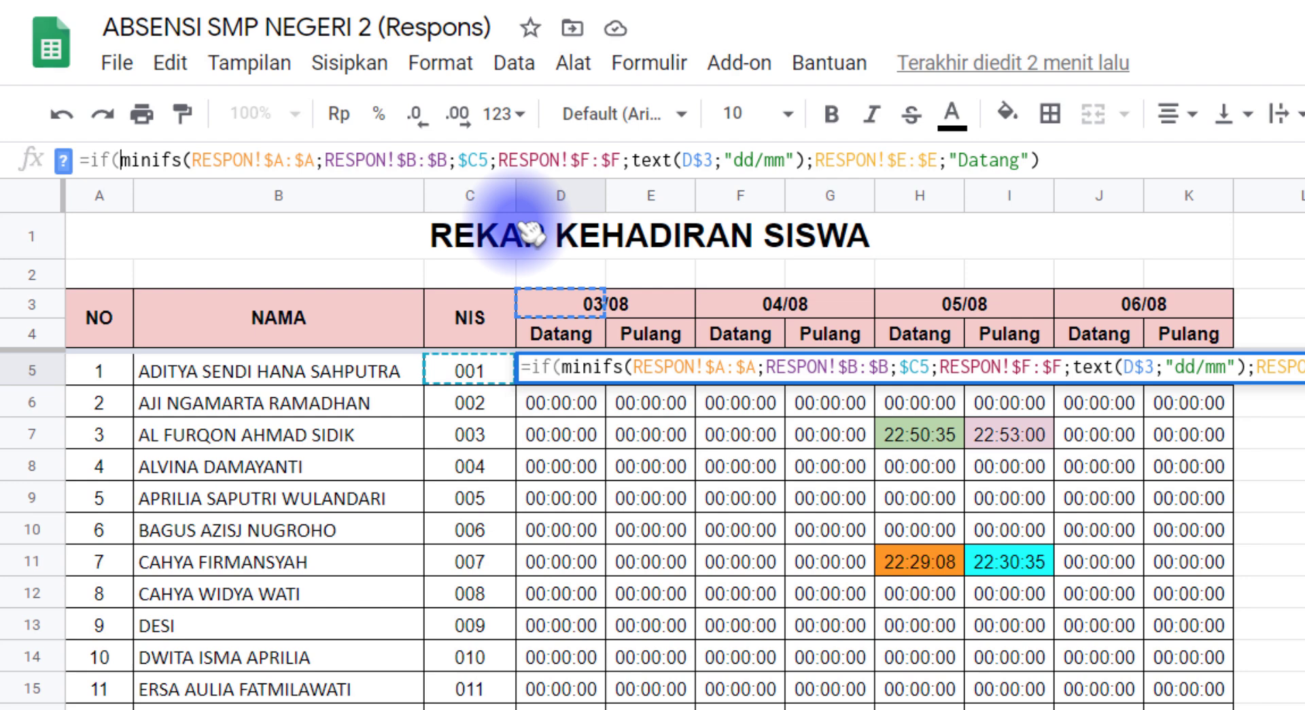
key("ctrl+v")
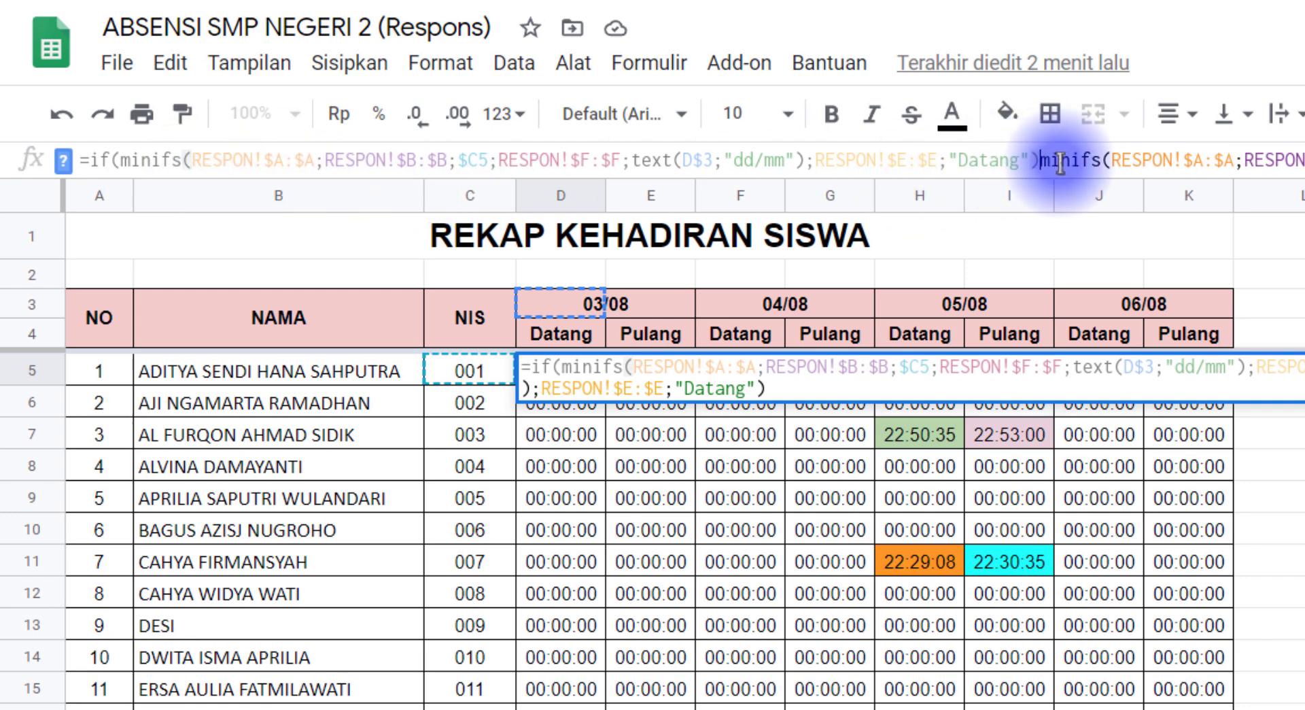
type("=")
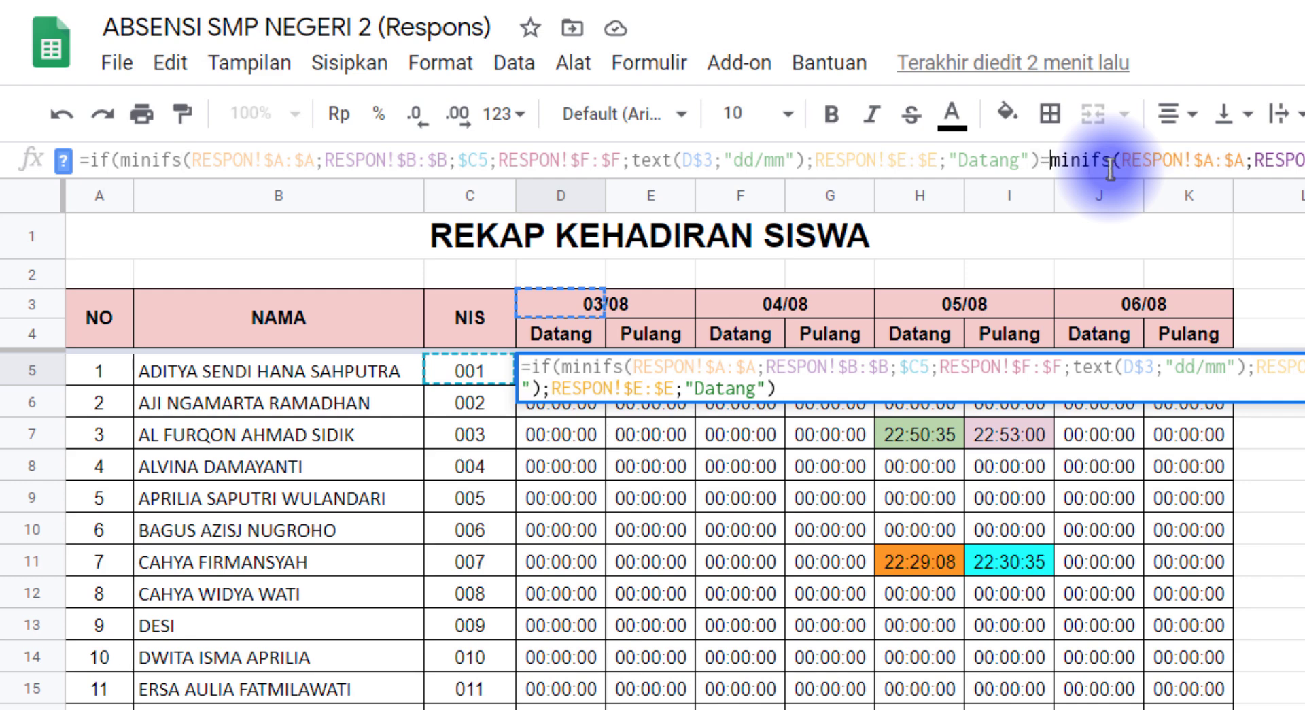
type("0")
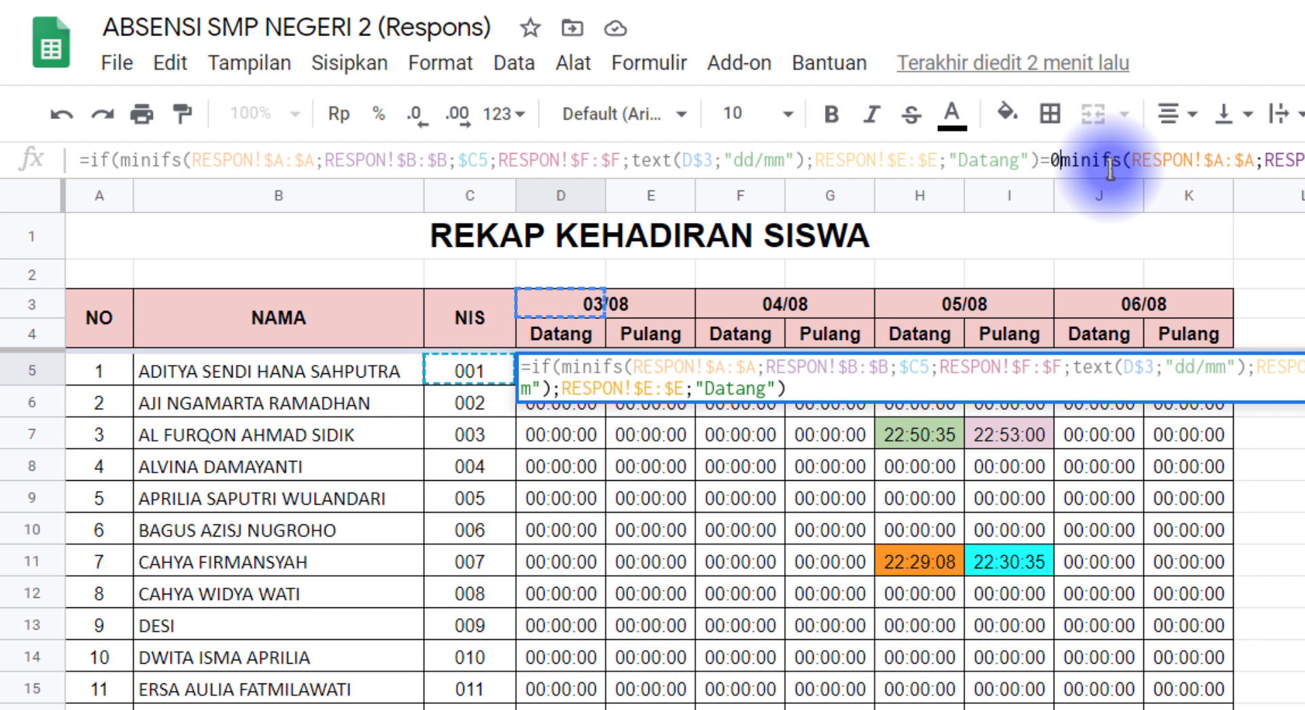
type(";")
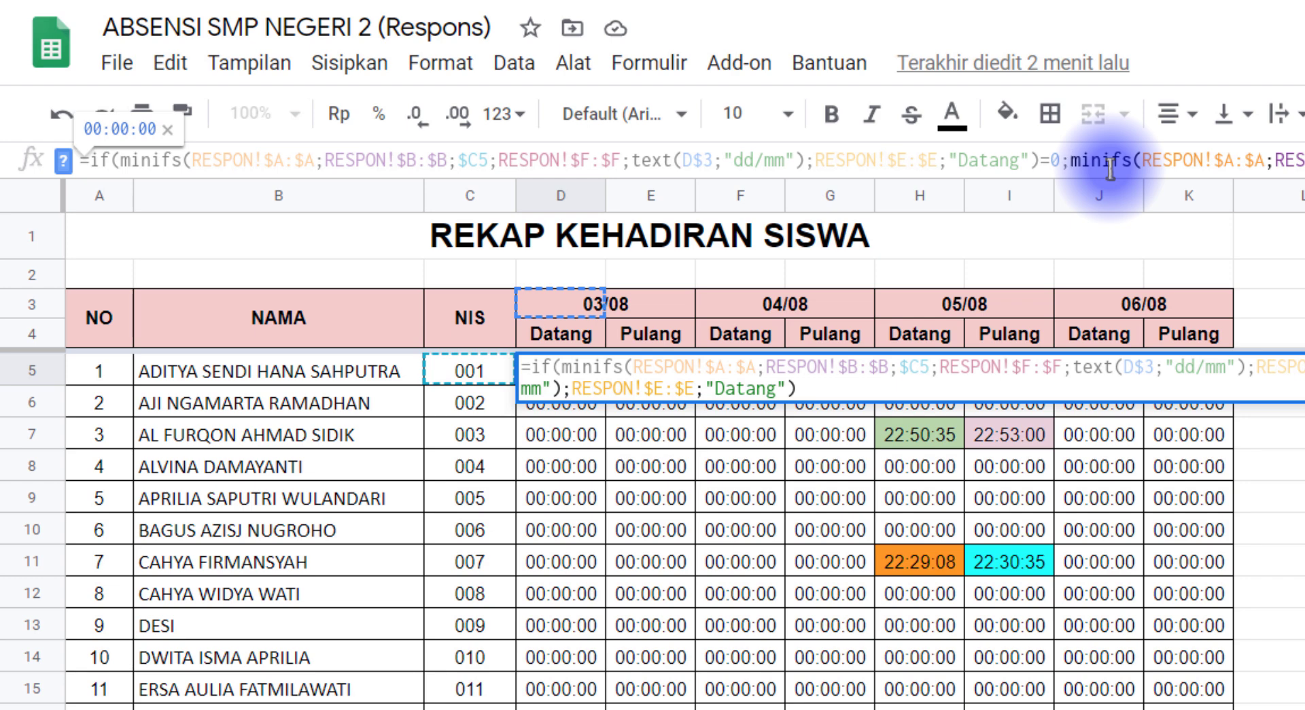
type("\"\"")
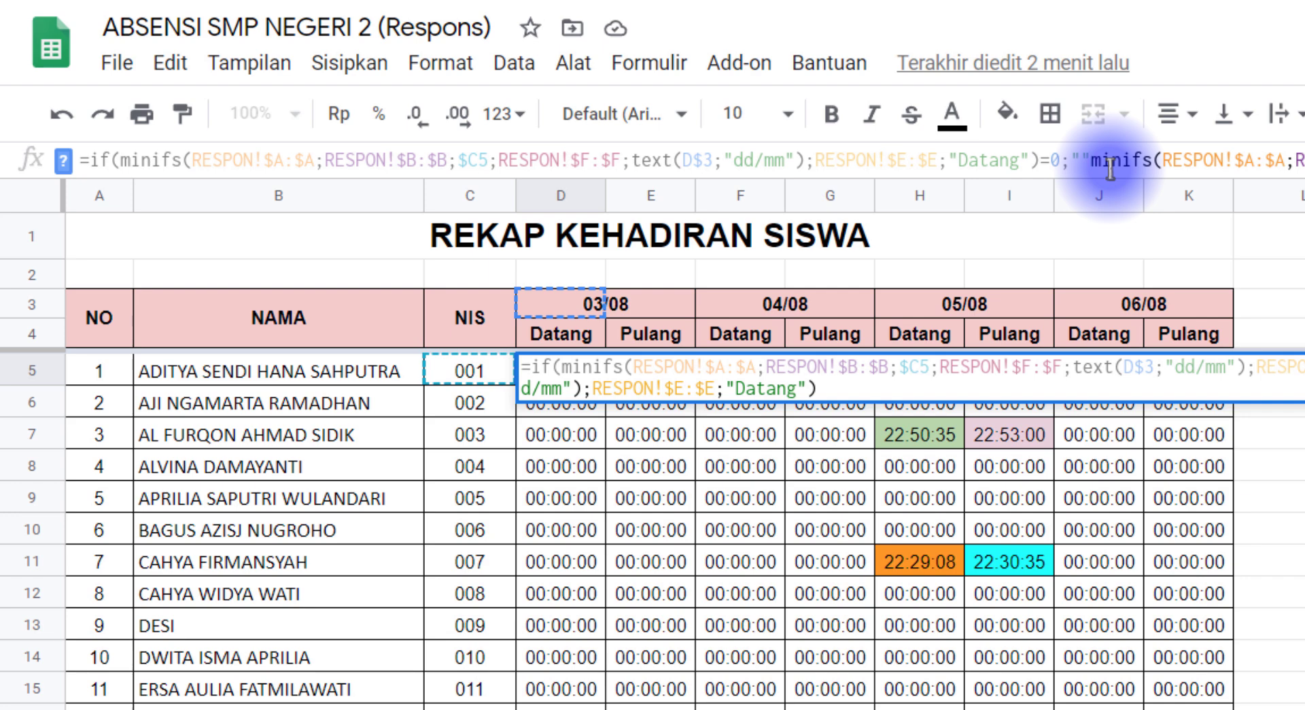
type(";")
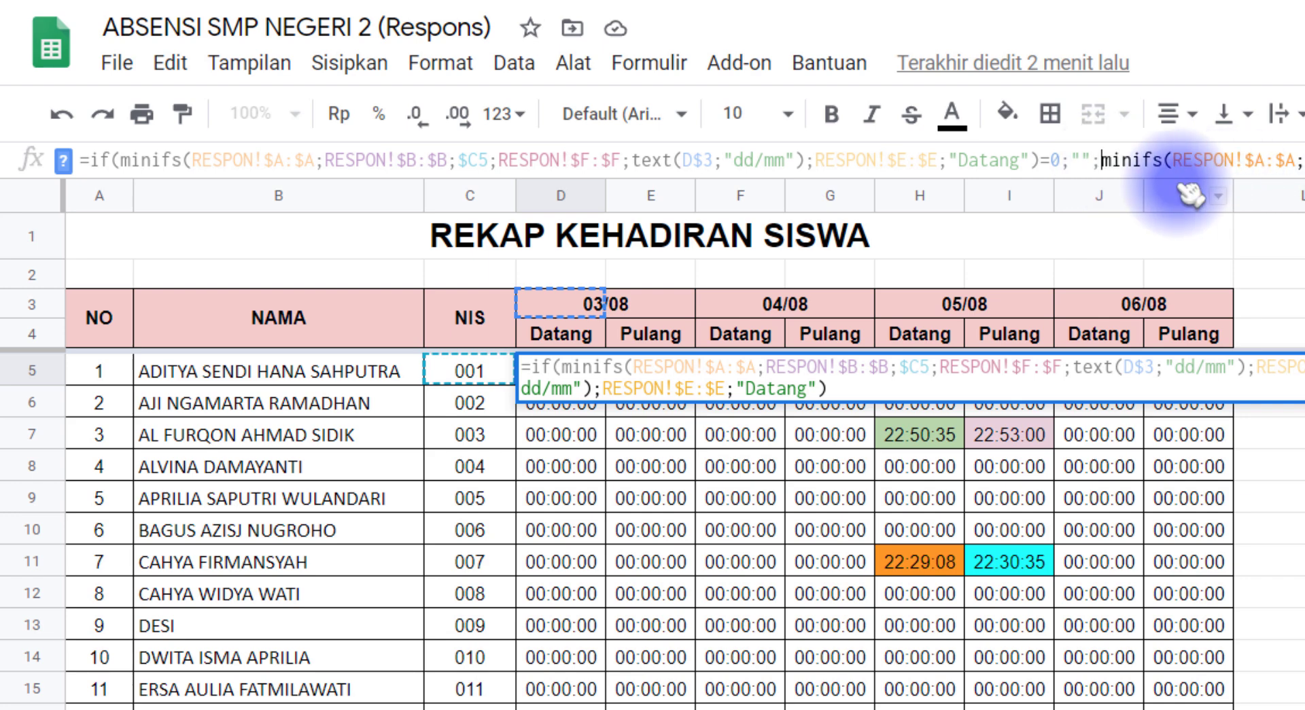
mouse_move(1096, 162)
left_mouse_down()
mouse_move(1037, 163)
mouse_move(1082, 162)
left_mouse_up()
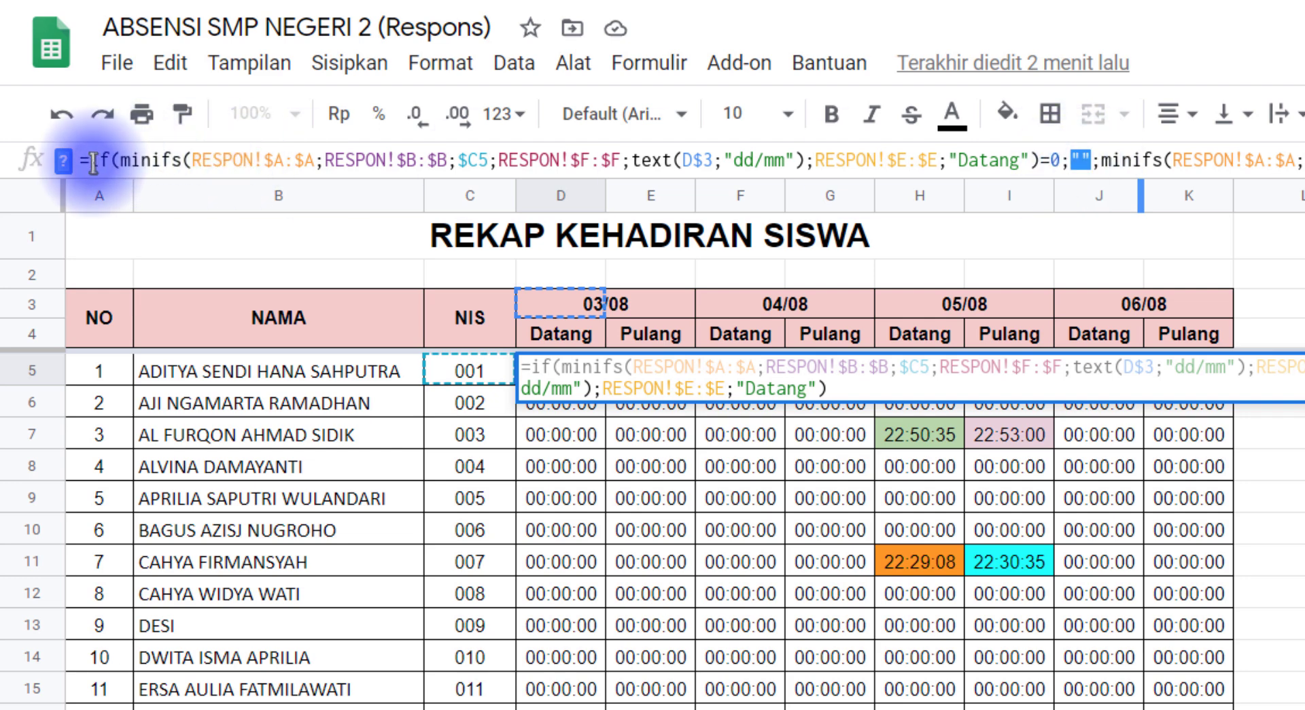
left_click_drag(91, 162, 100, 162)
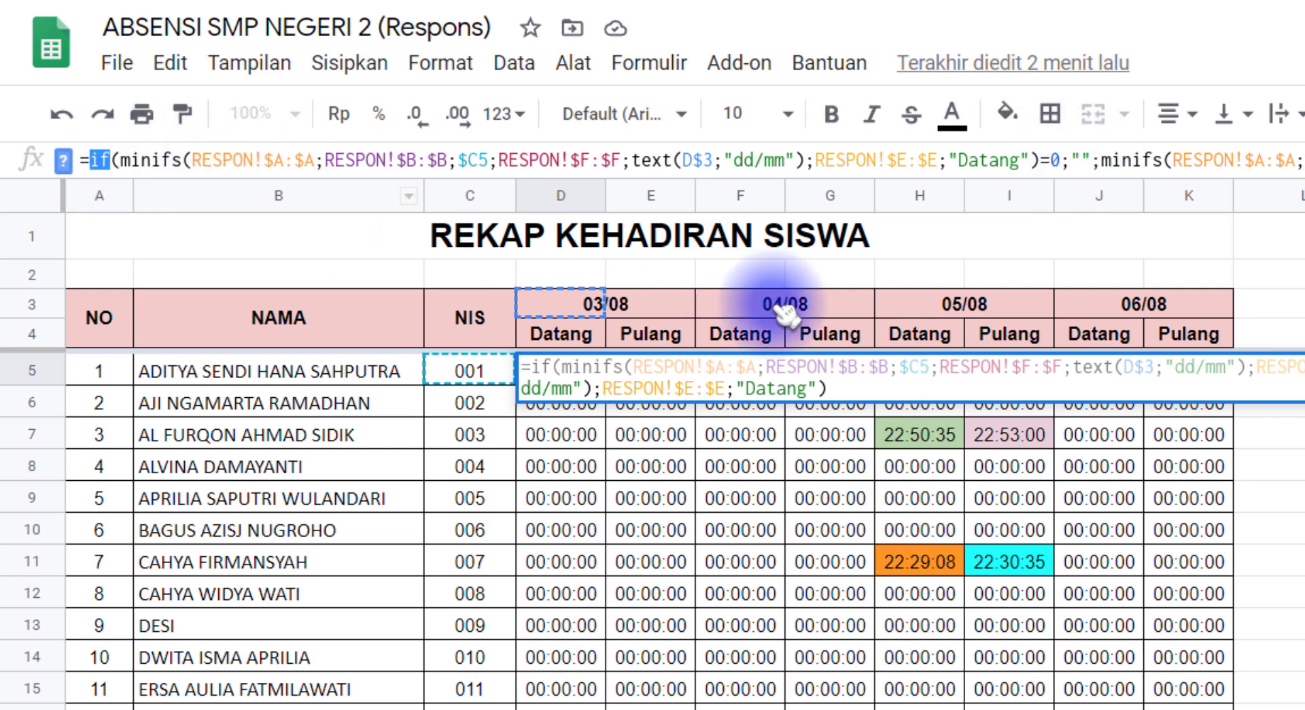
key("Escape")
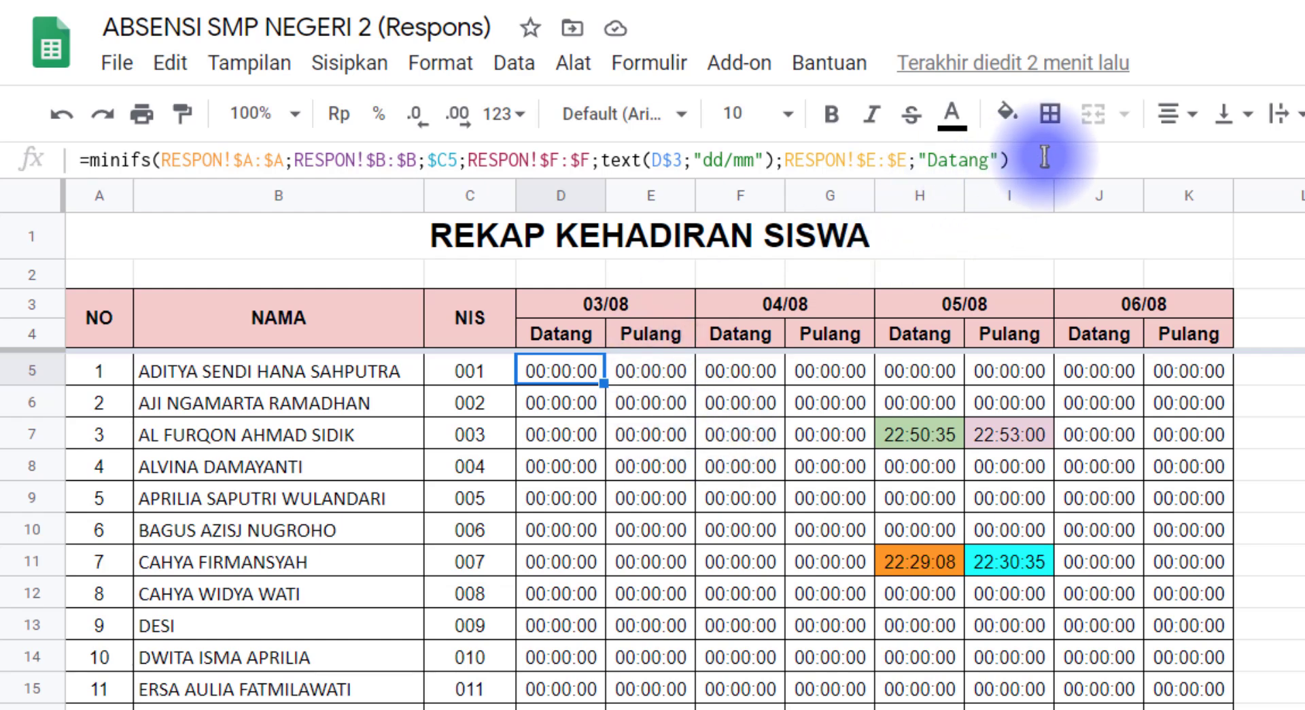
Rewrite D5 as IF(MINIFS(...)=0;"";MINIFS(...)) so a missing arrival shows blank
left_click_drag(1011, 161, 93, 170)
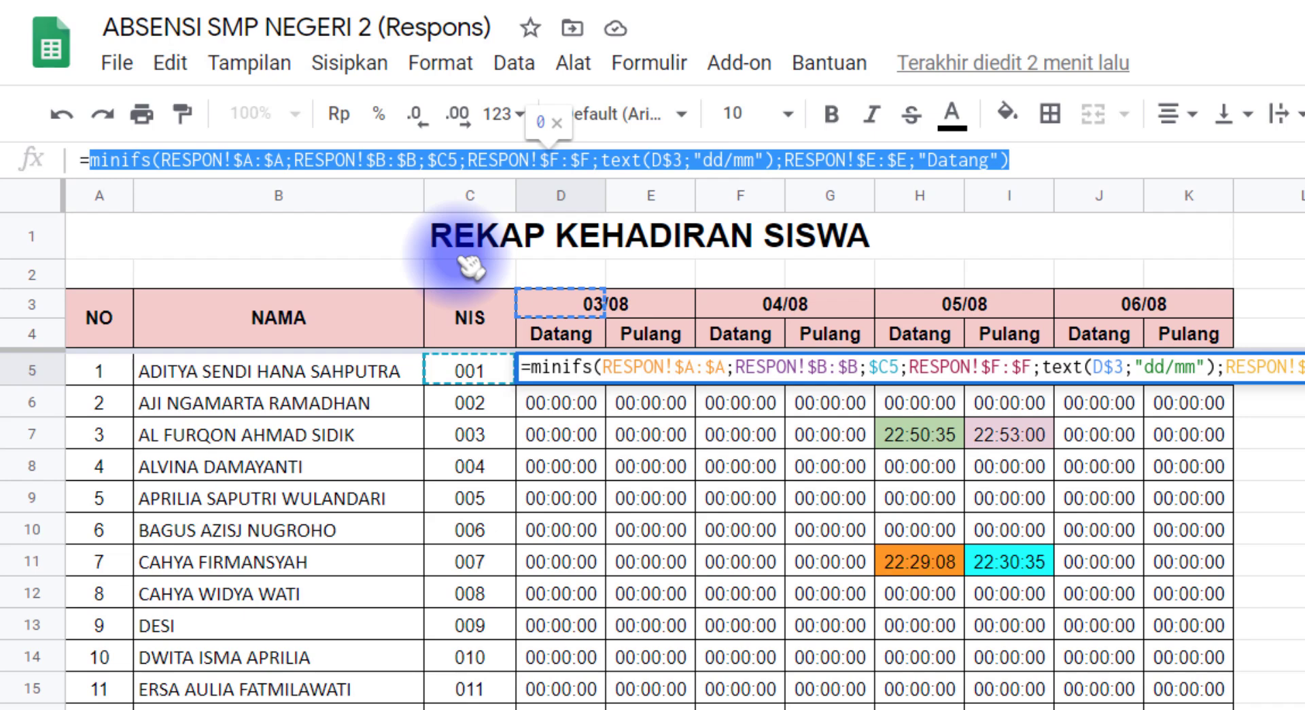
right_click(439, 160)
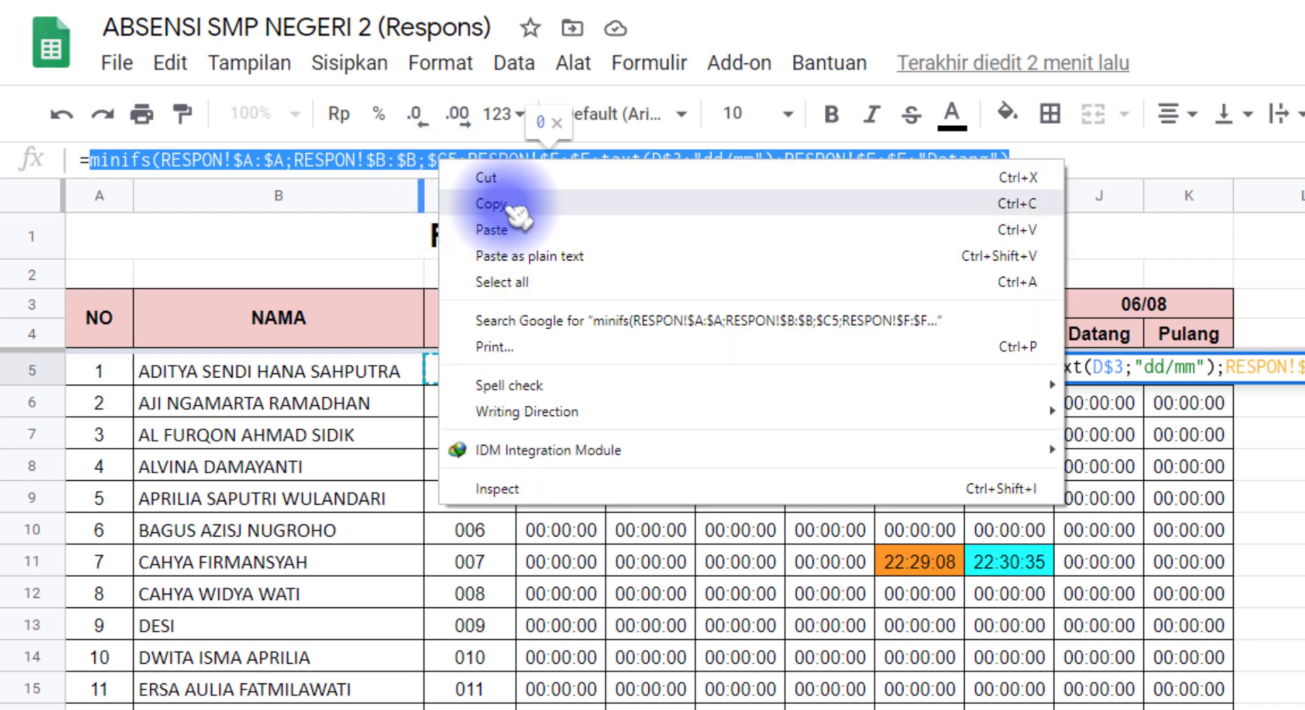
left_click(516, 204)
left_click(93, 161)
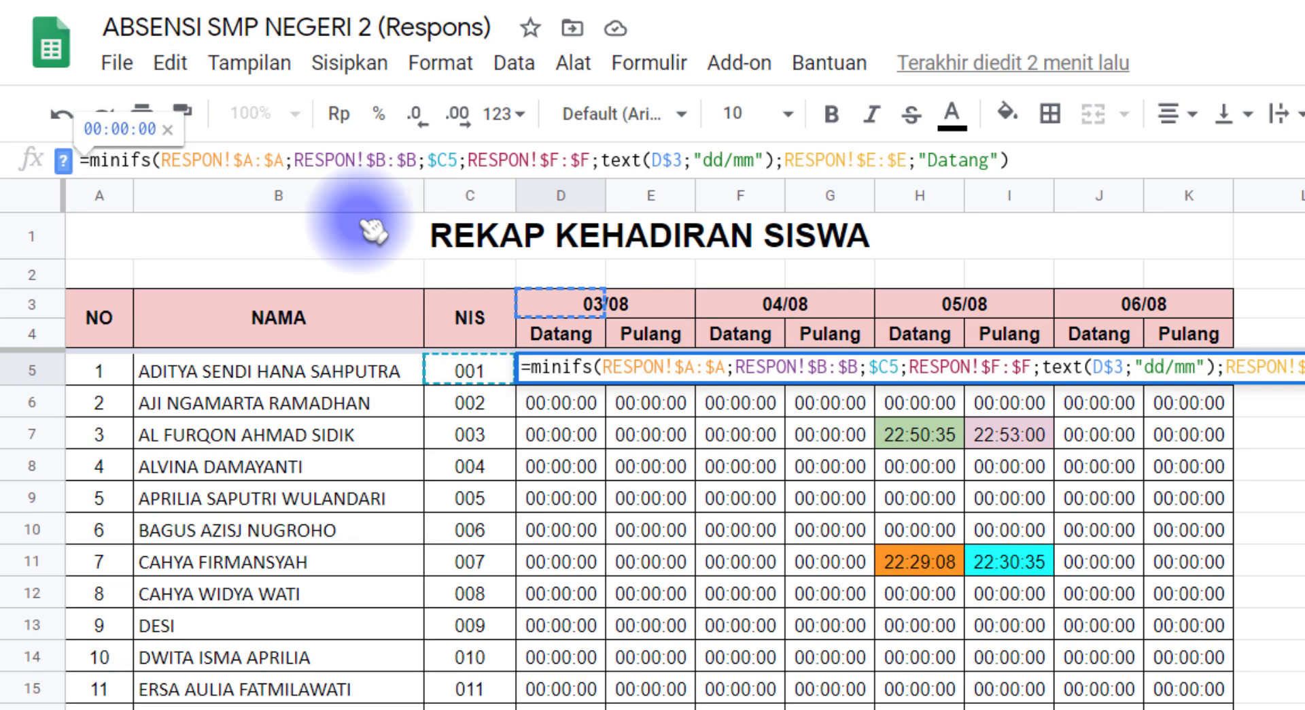
left_click(1033, 165)
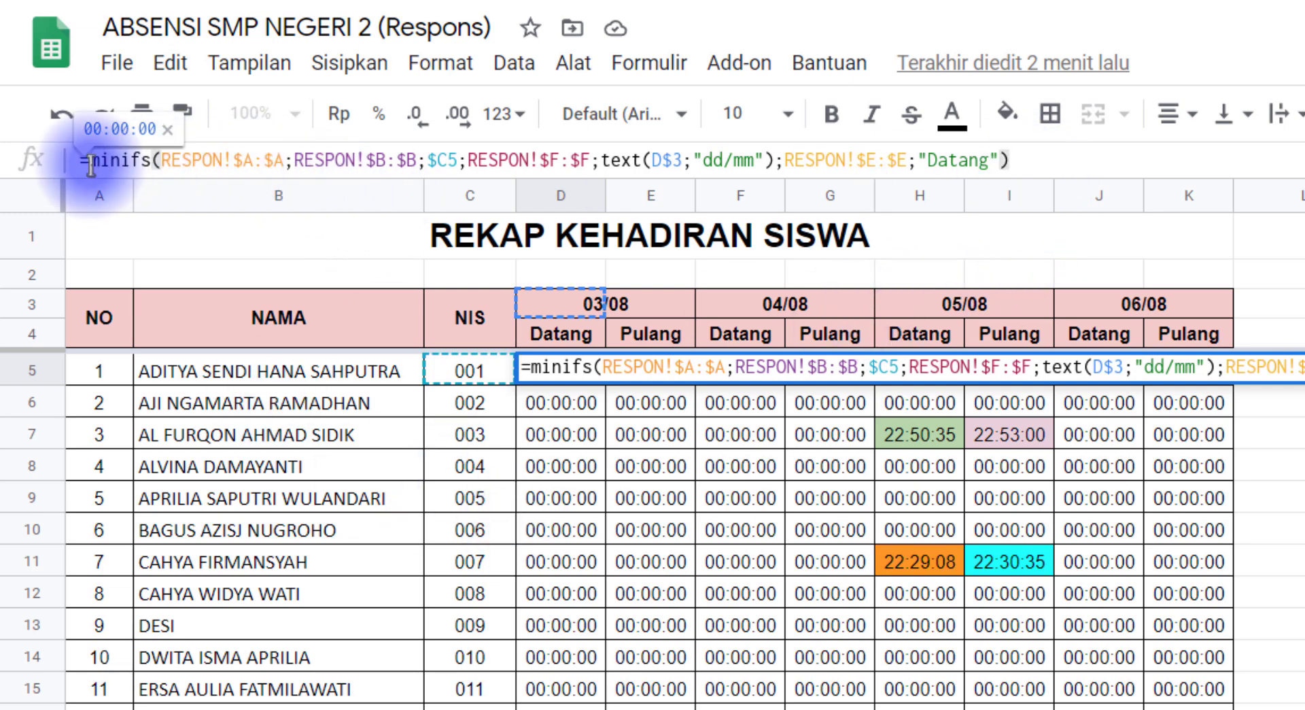
triple_click(160, 157)
left_click(94, 163)
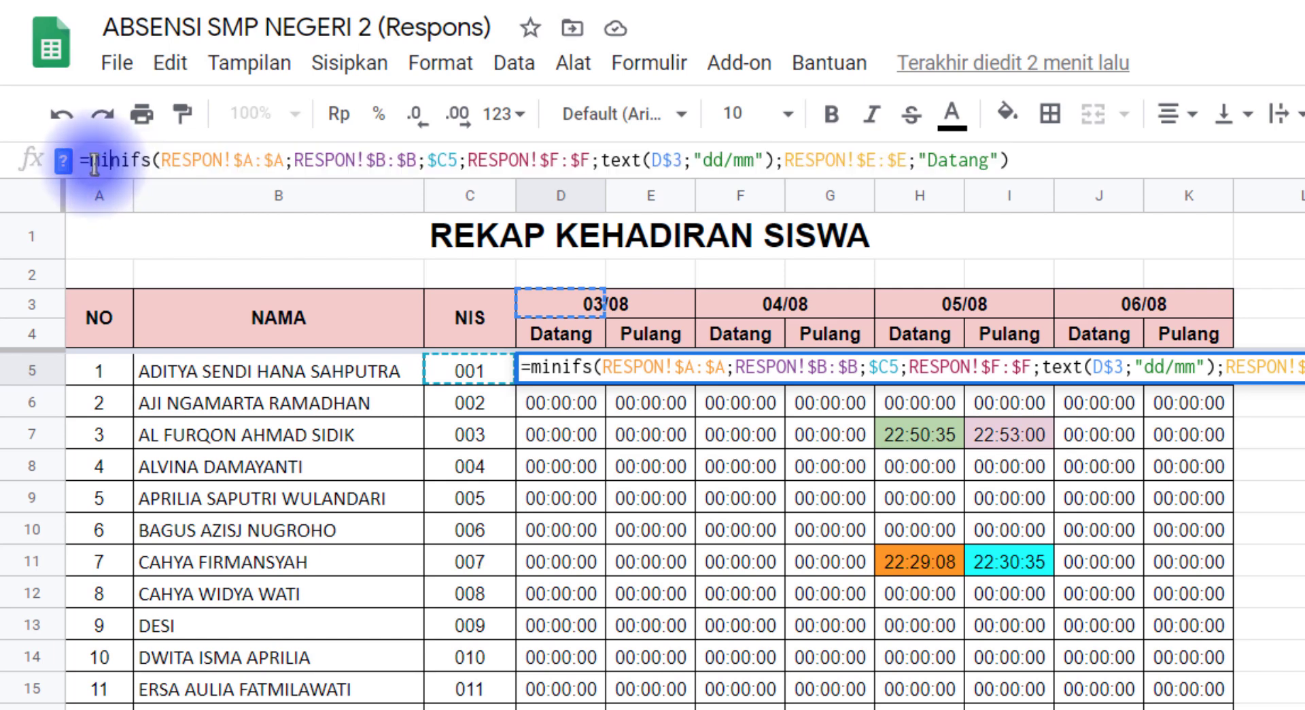
type("if")
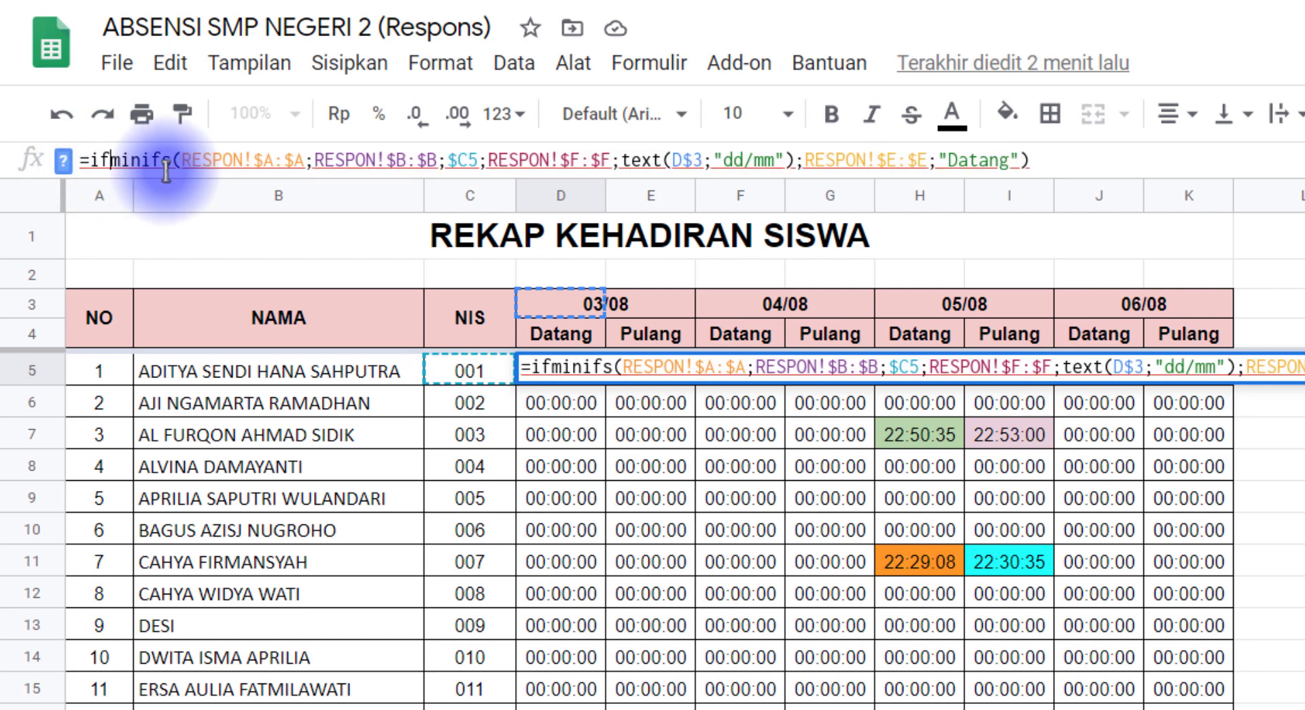
type("(")
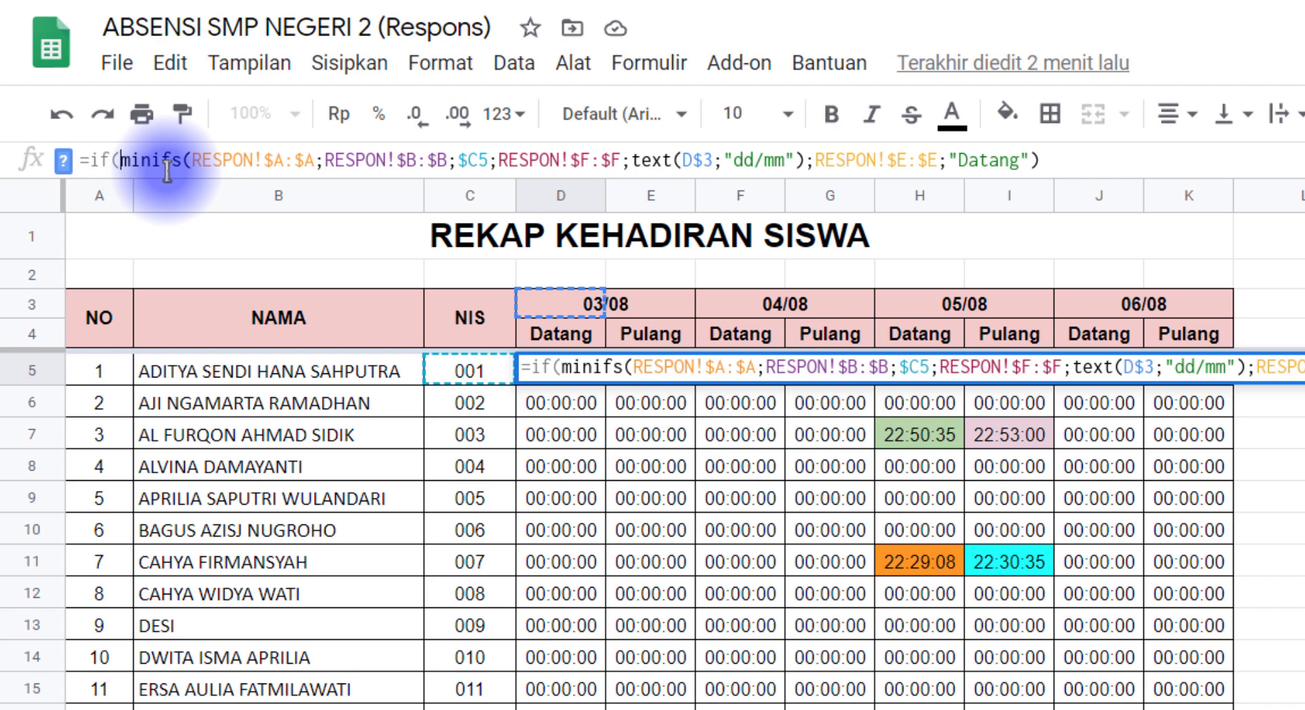
key("ctrl+v")
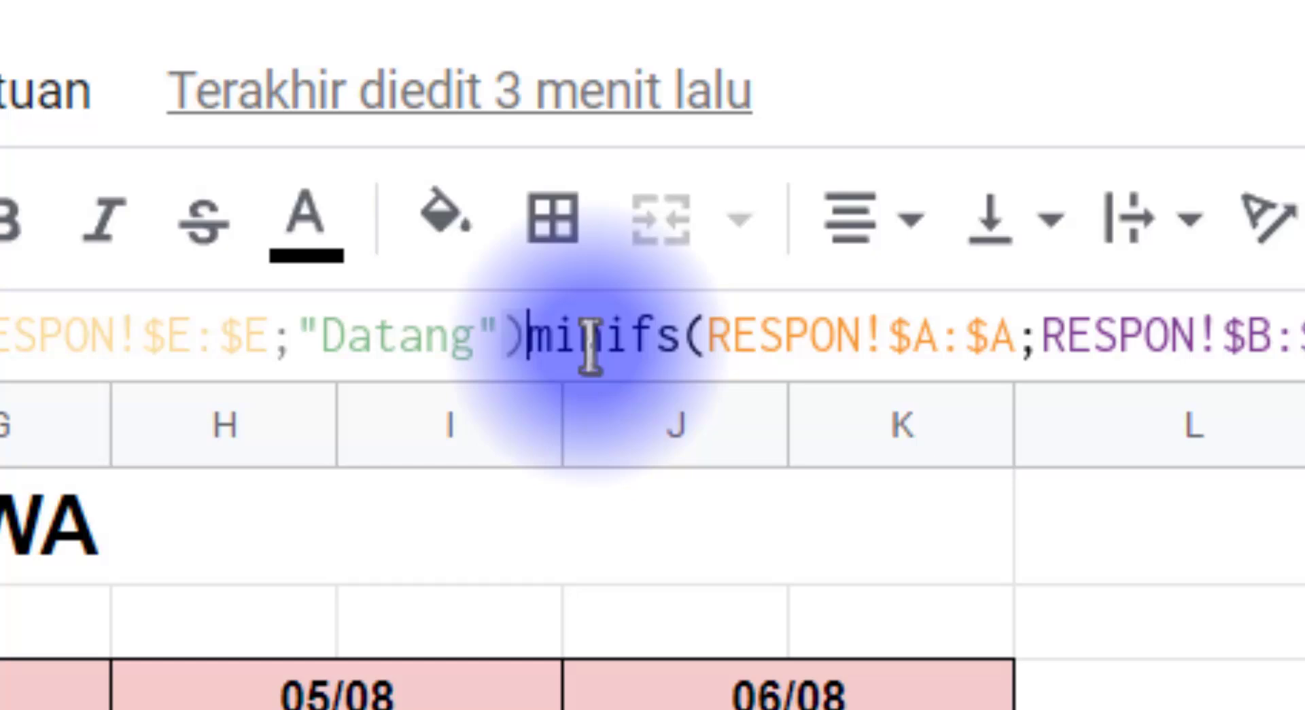
type("=")
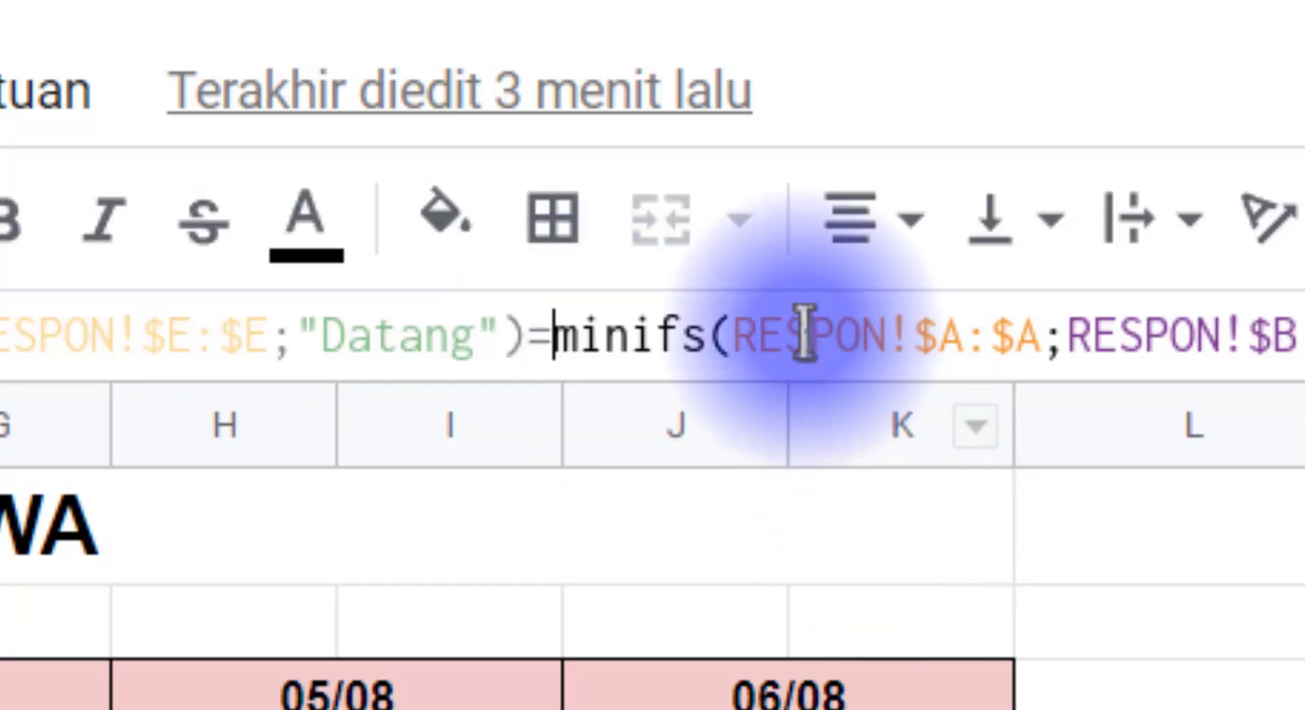
type("0")
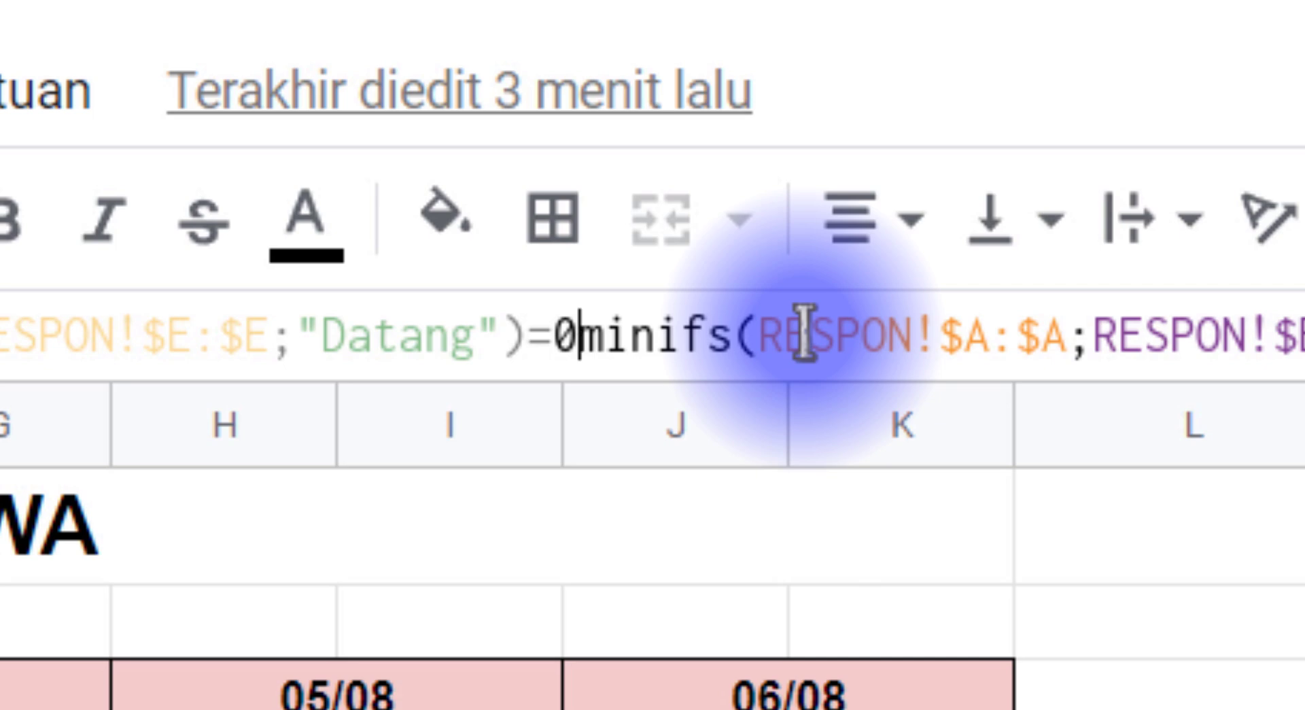
type(";\"\"")
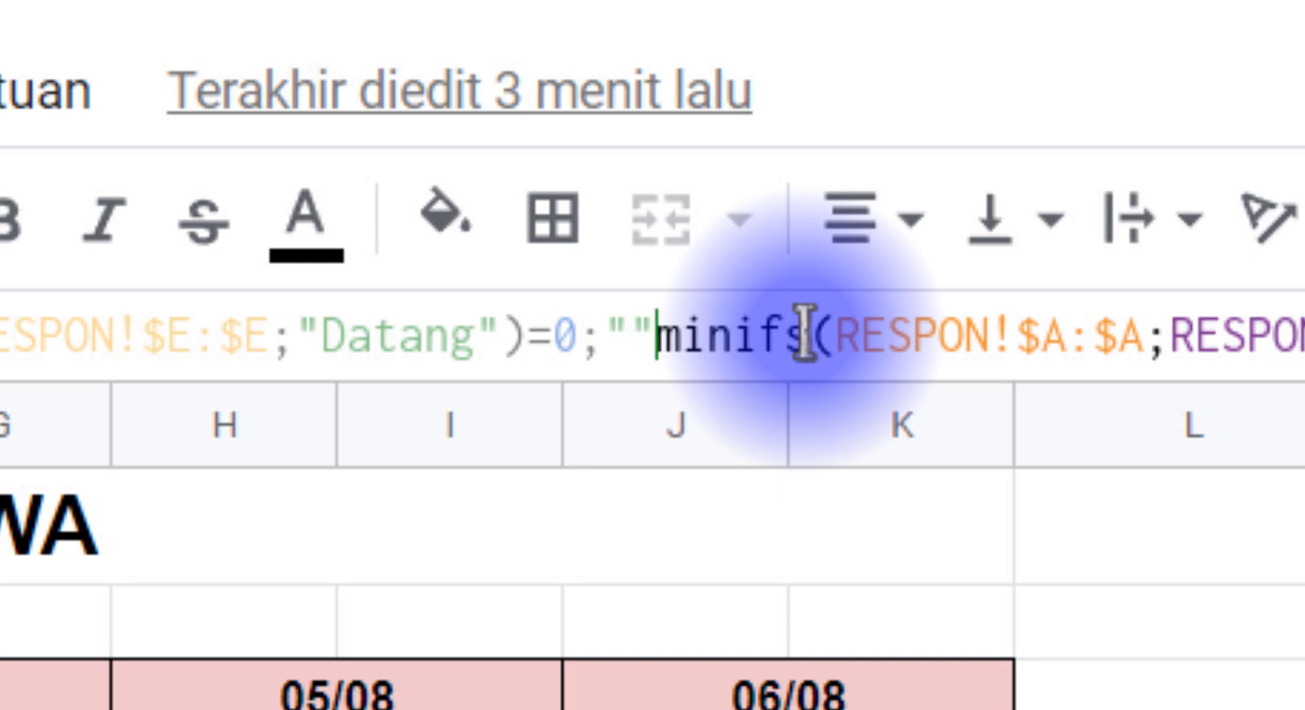
type(";")
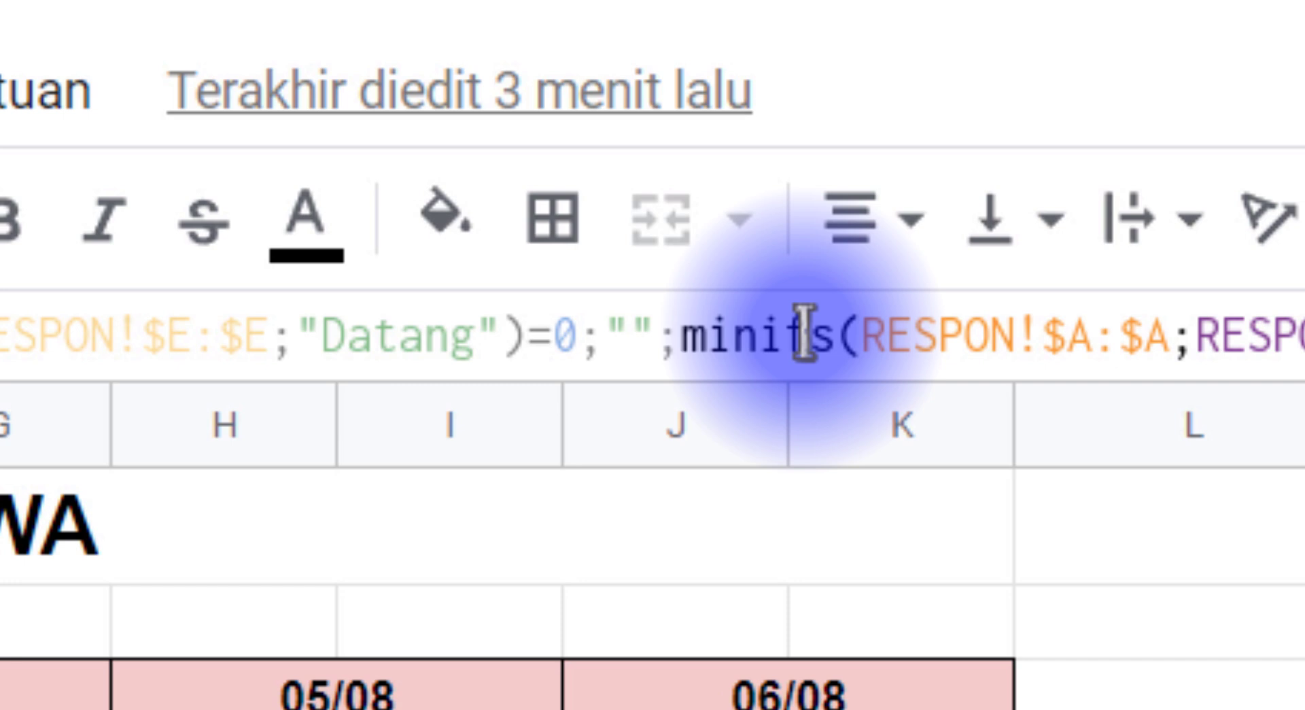
key("Return")
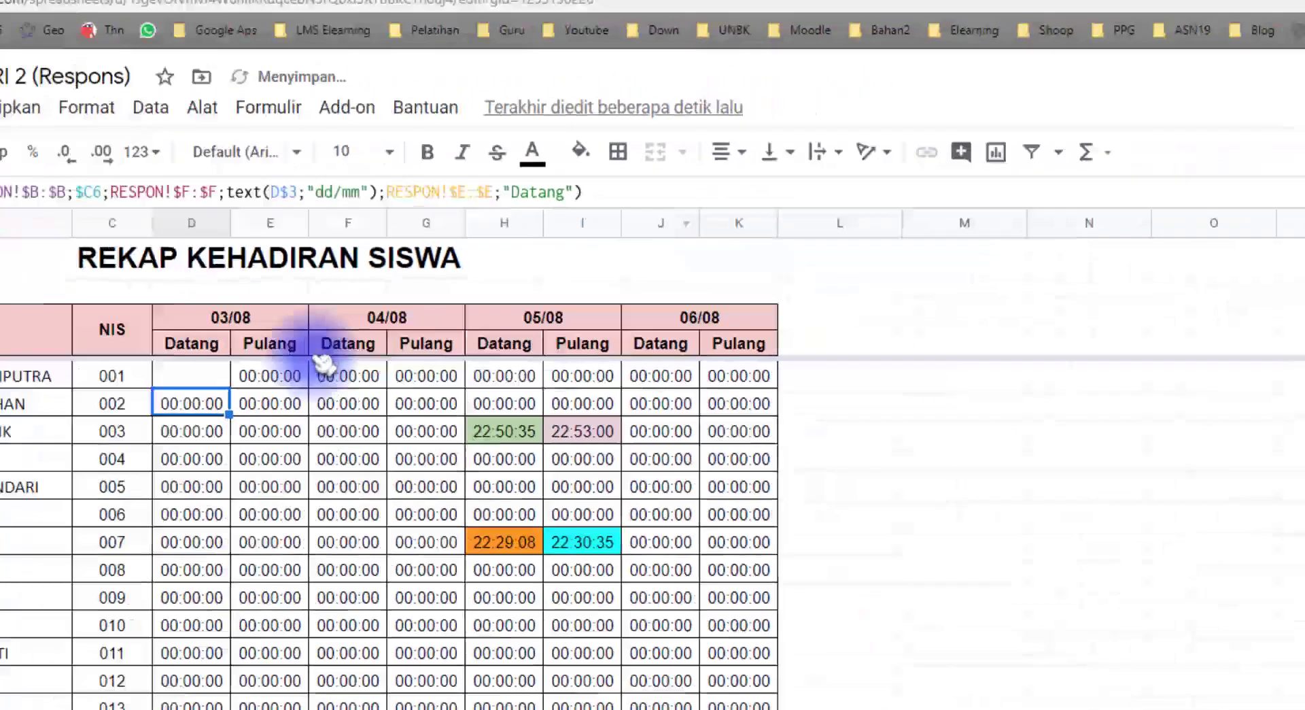
Compare D5's result with the departure formula in E5, then select E5
left_click(207, 380)
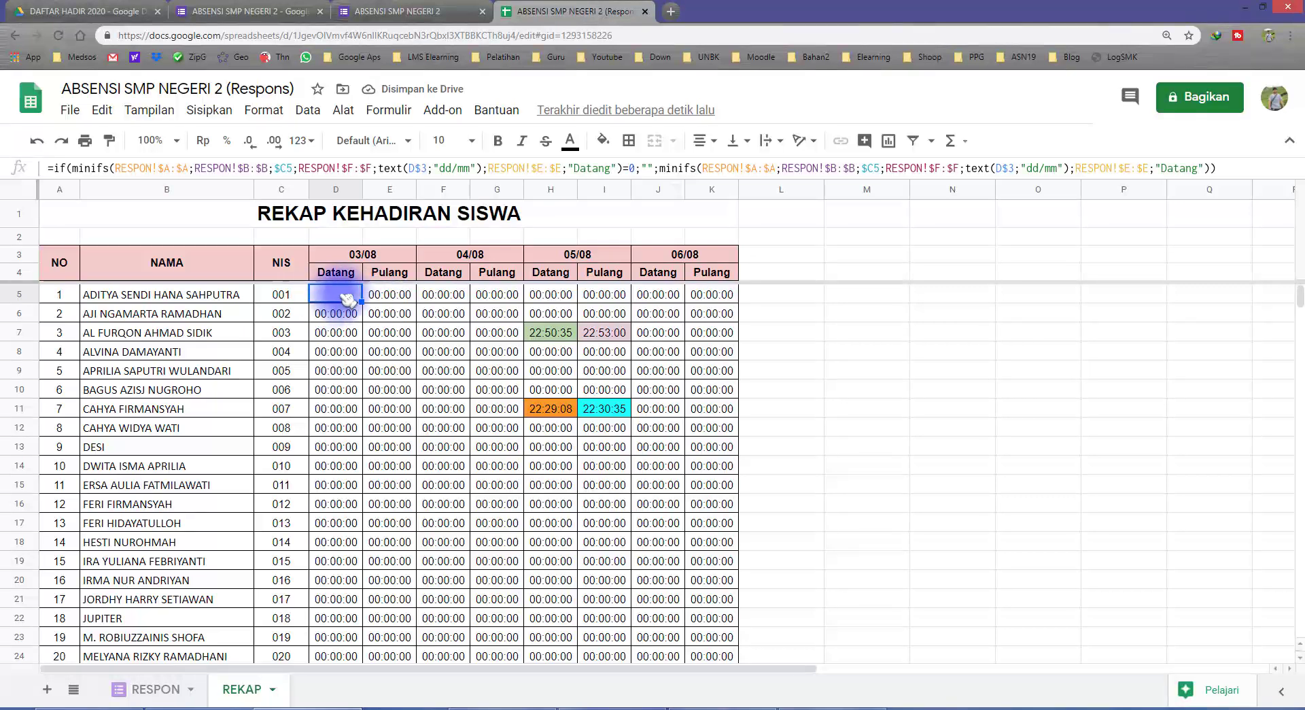
left_click(392, 296)
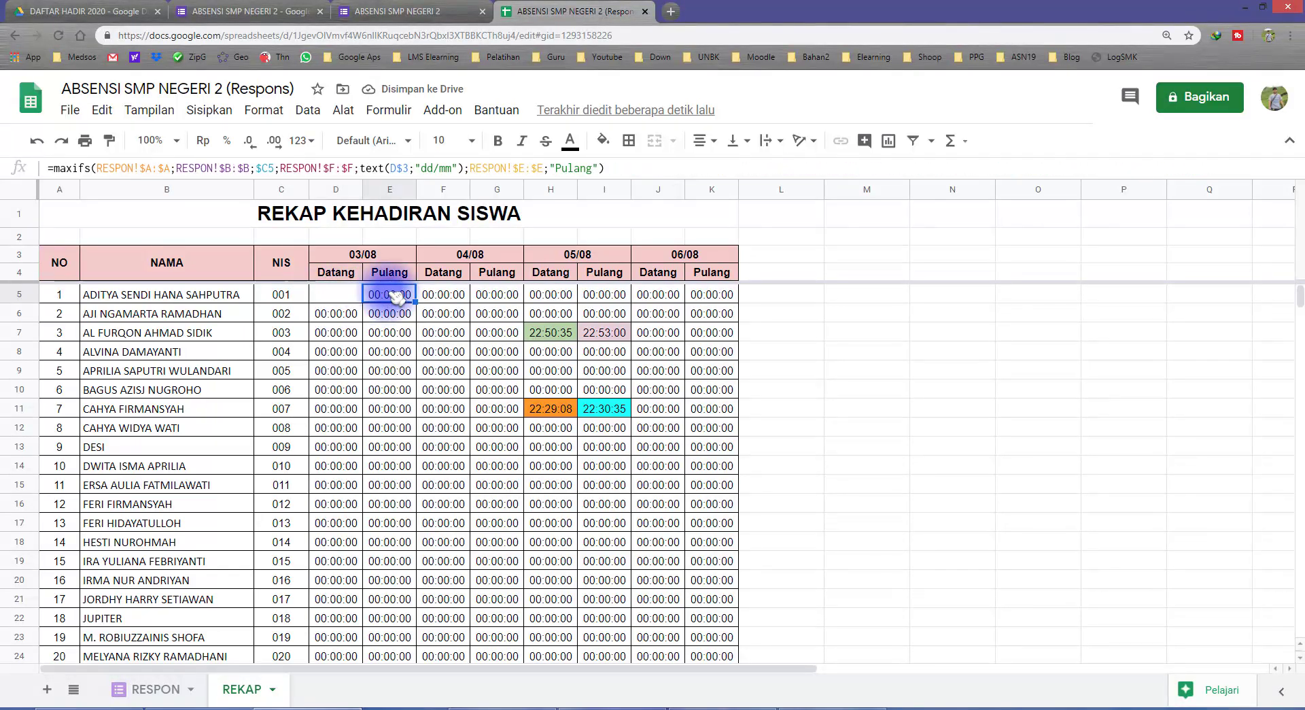
left_click(347, 296)
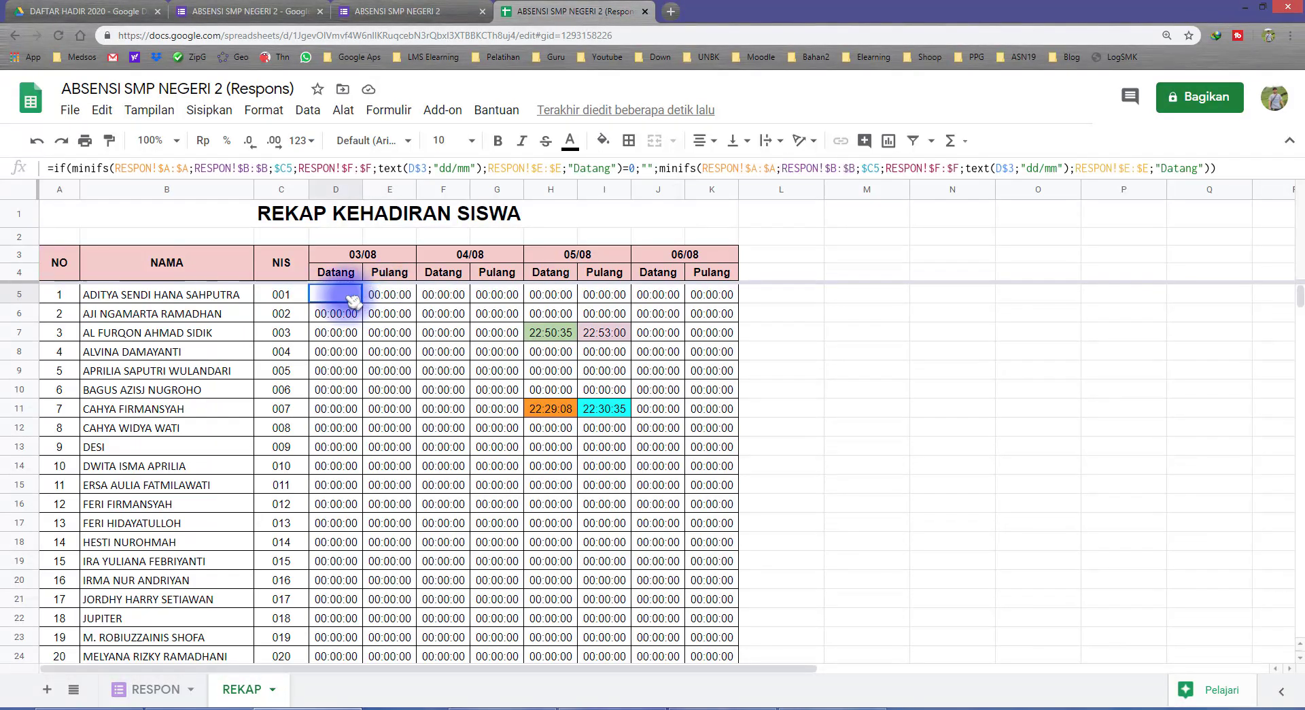
left_click(389, 295)
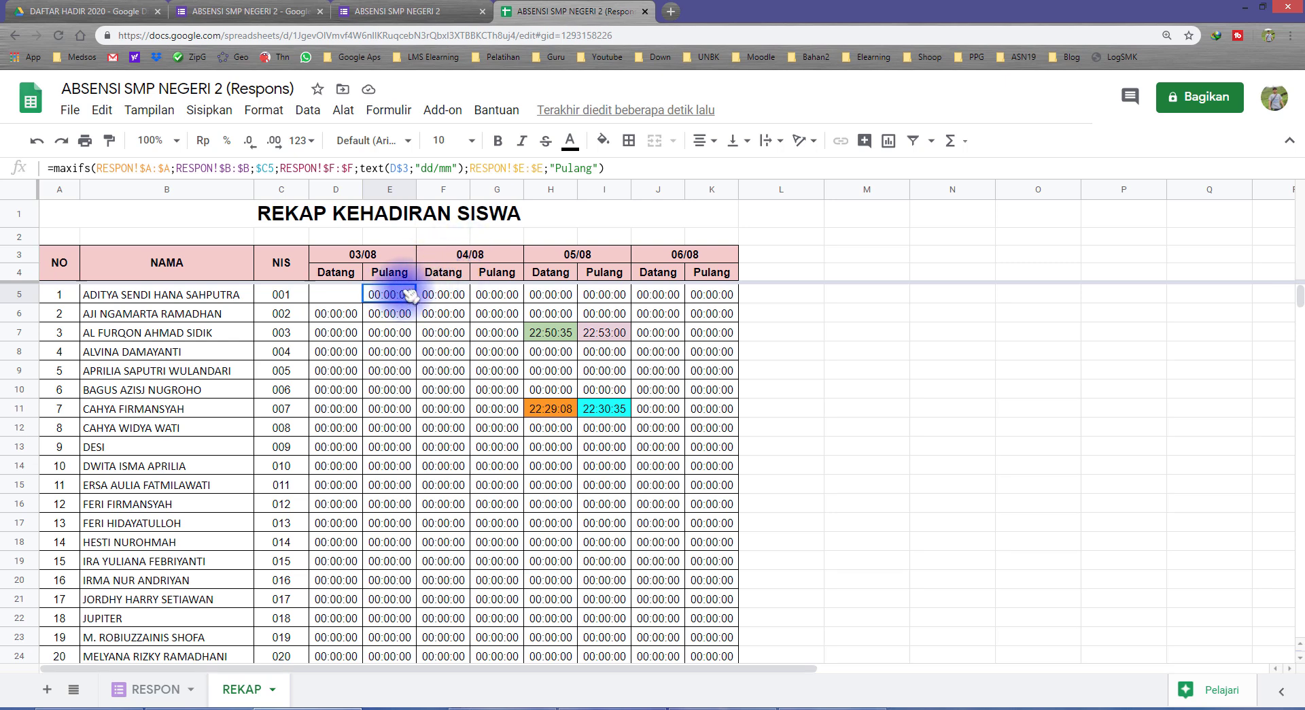
Wrap E5 as IF(MAXIFS(...;"Pulang")=0;"";MAXIFS(...;"Pulang")) to blank missing departures
left_click_drag(624, 166, 57, 167)
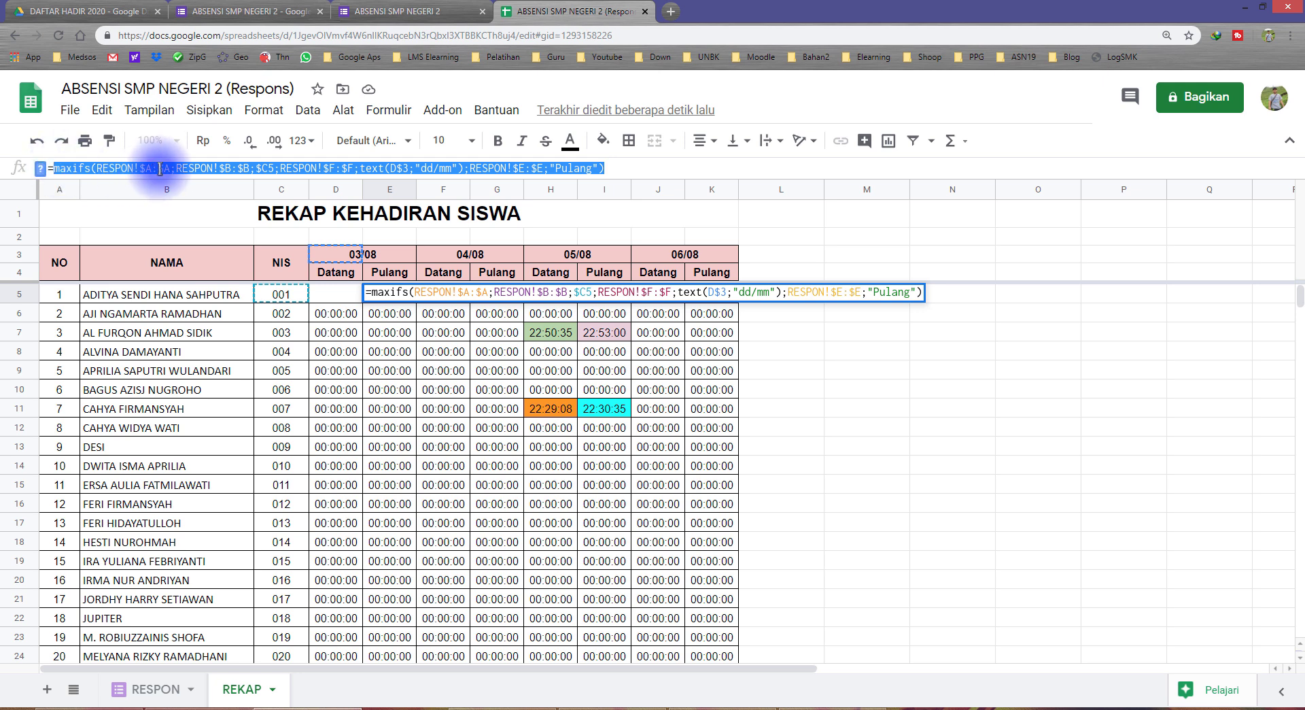
left_click(57, 167)
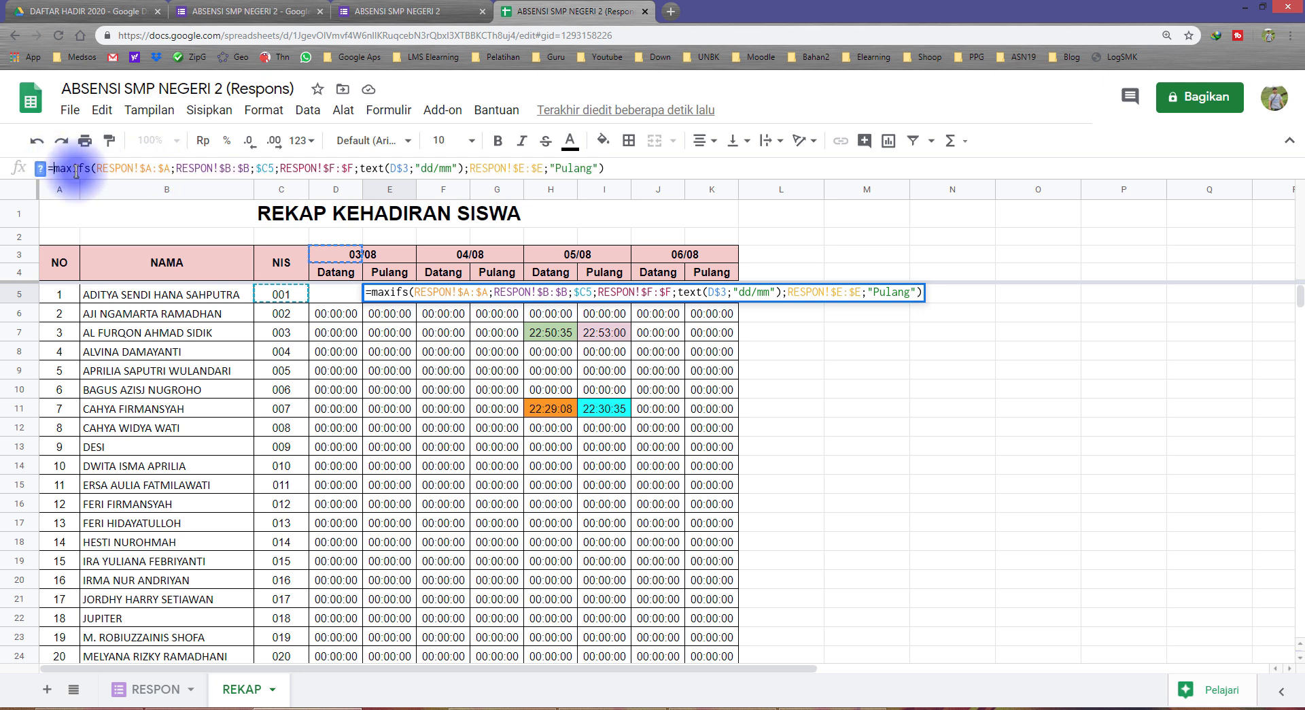
type("if(")
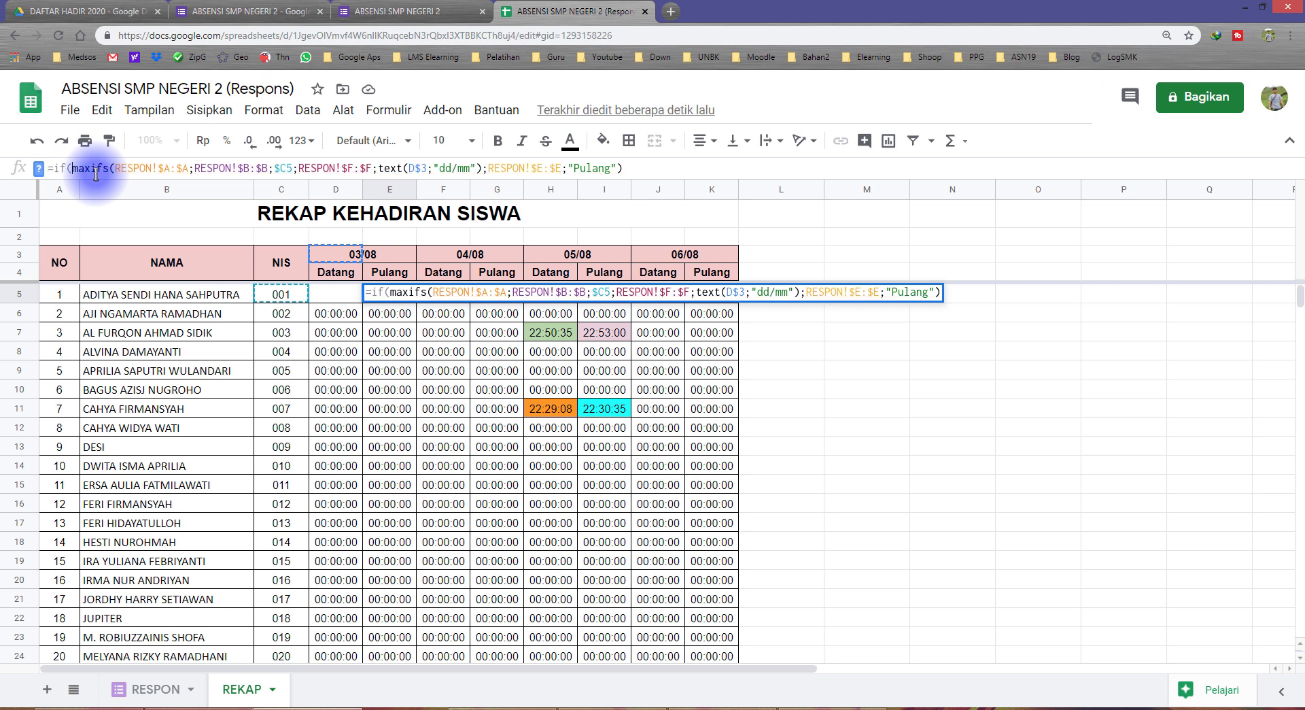
key("End")
key("ctrl+v")
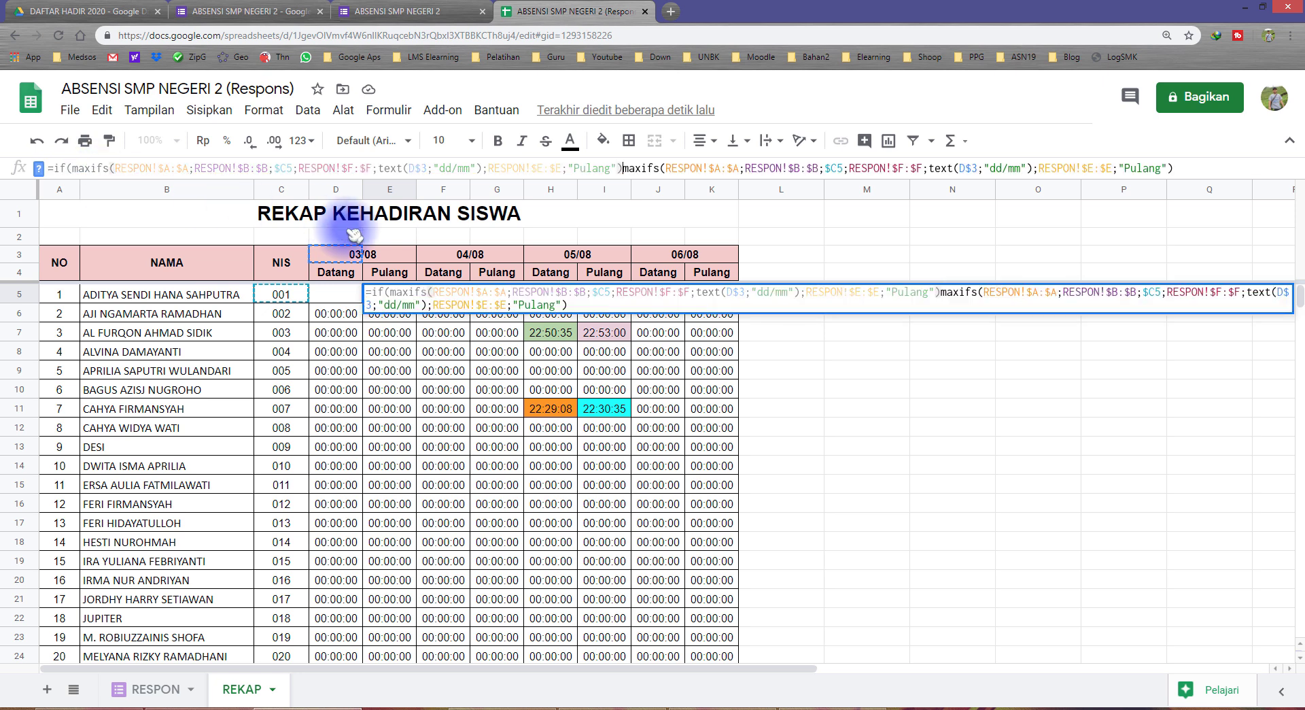
type("=0")
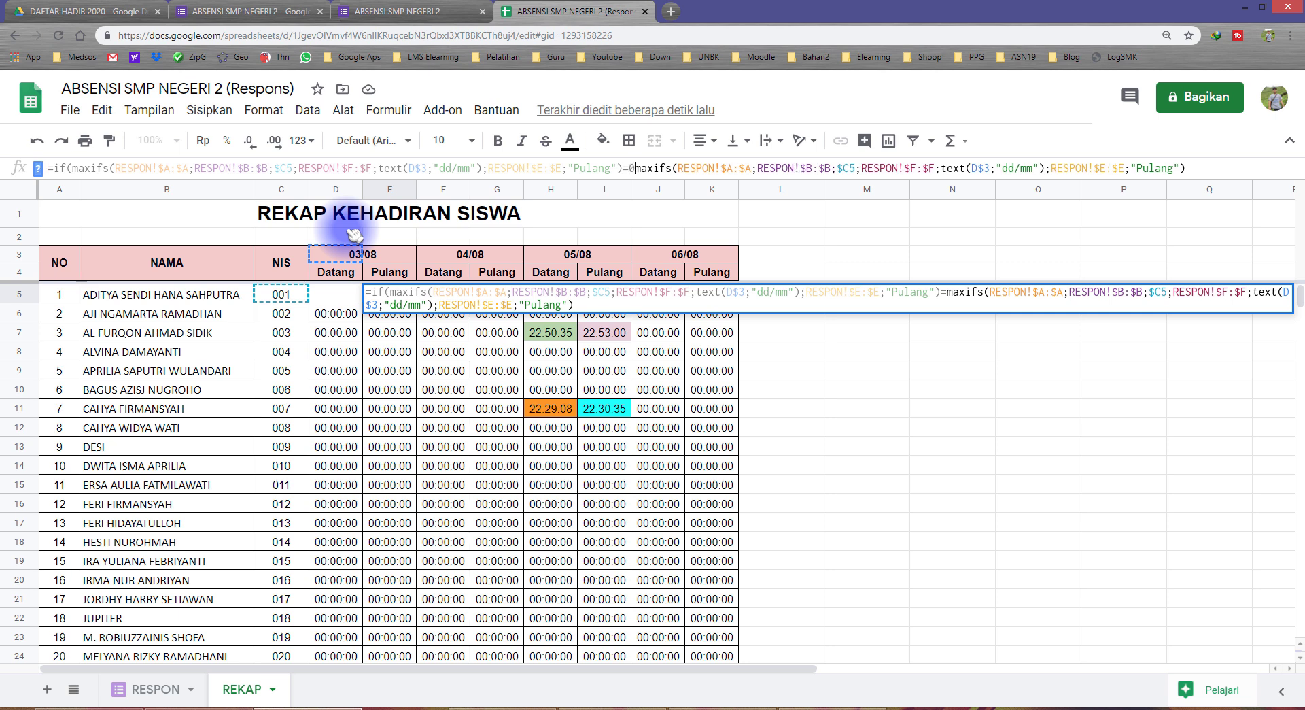
type(";")
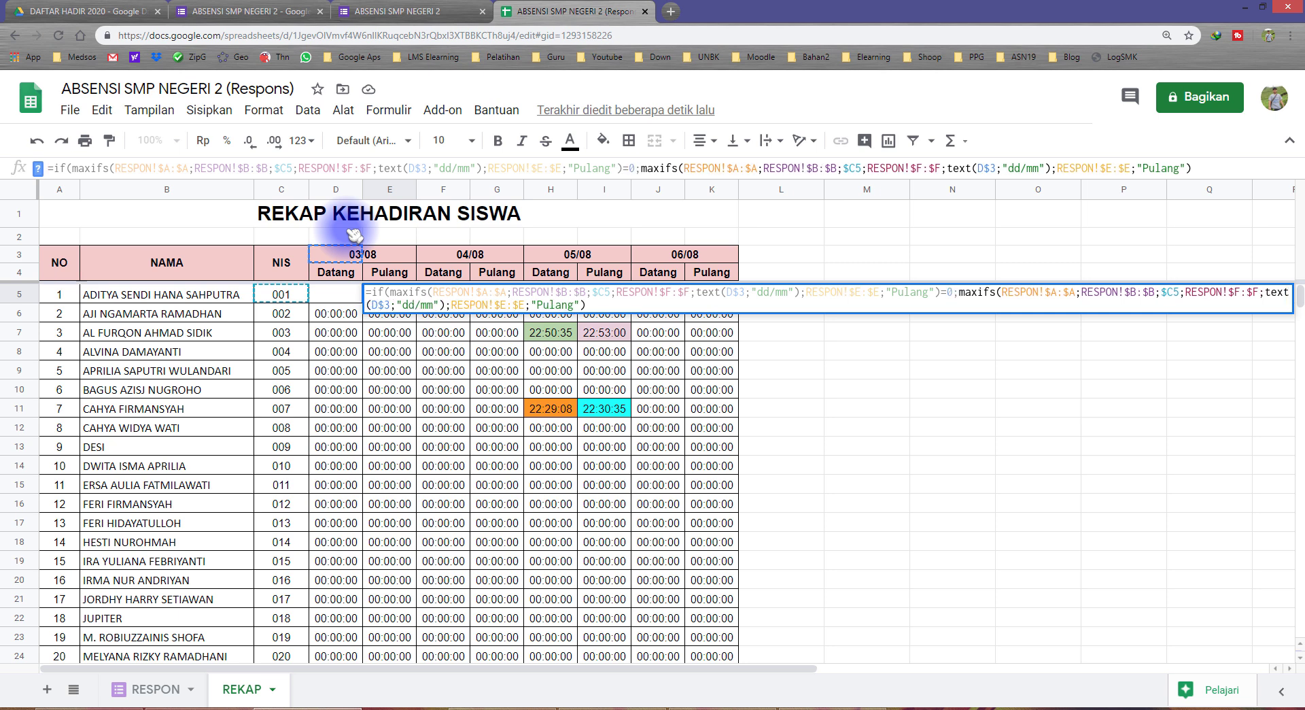
type("\"\"")
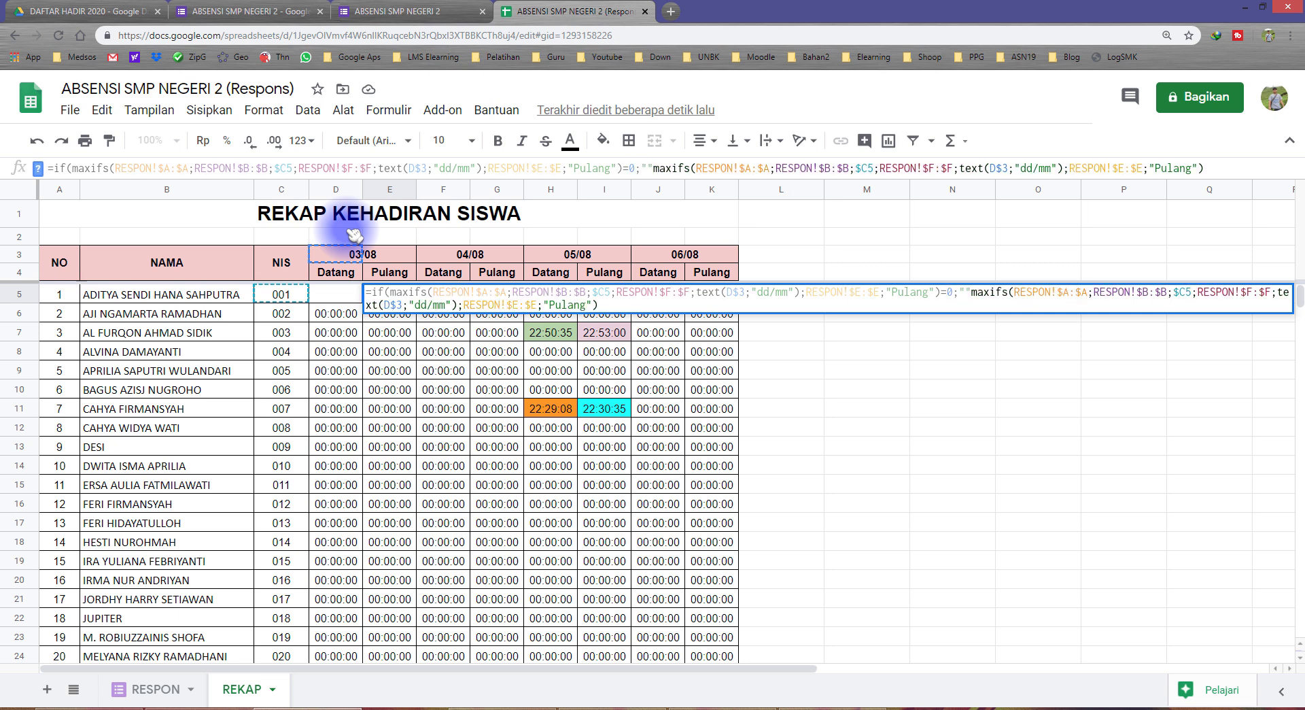
type(";")
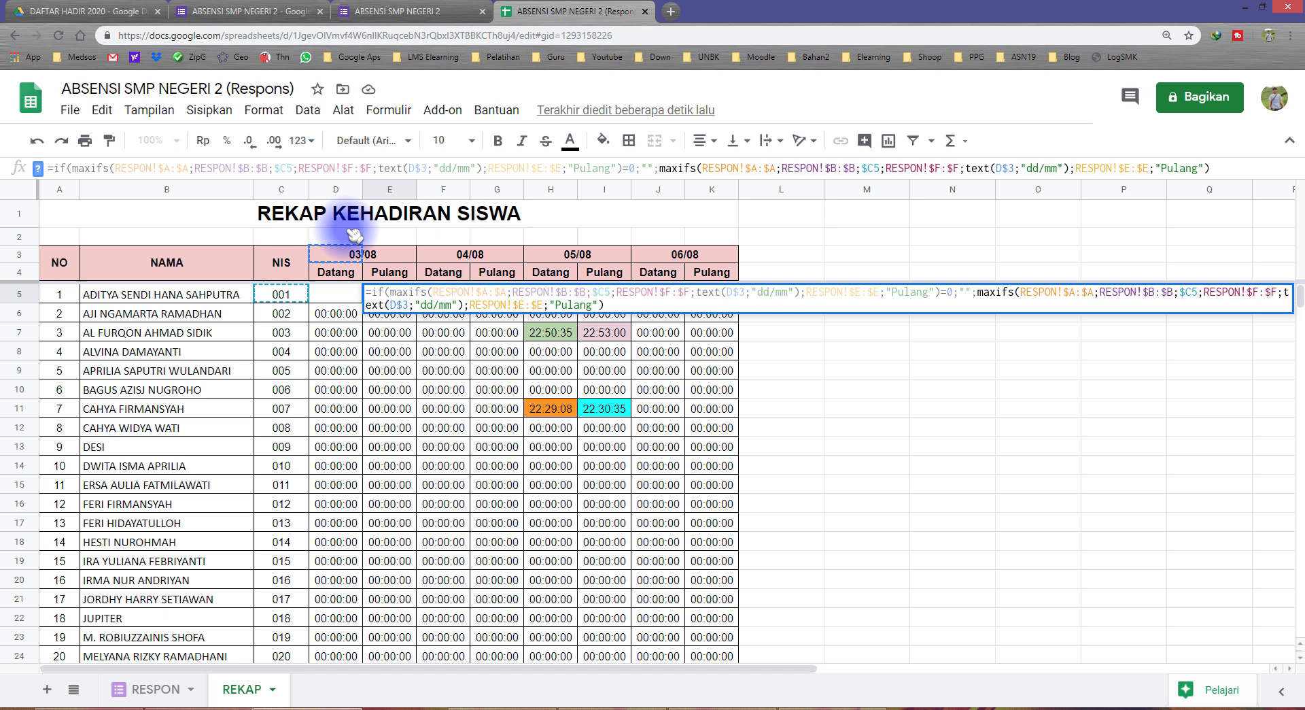
key("Return")
key("Up")
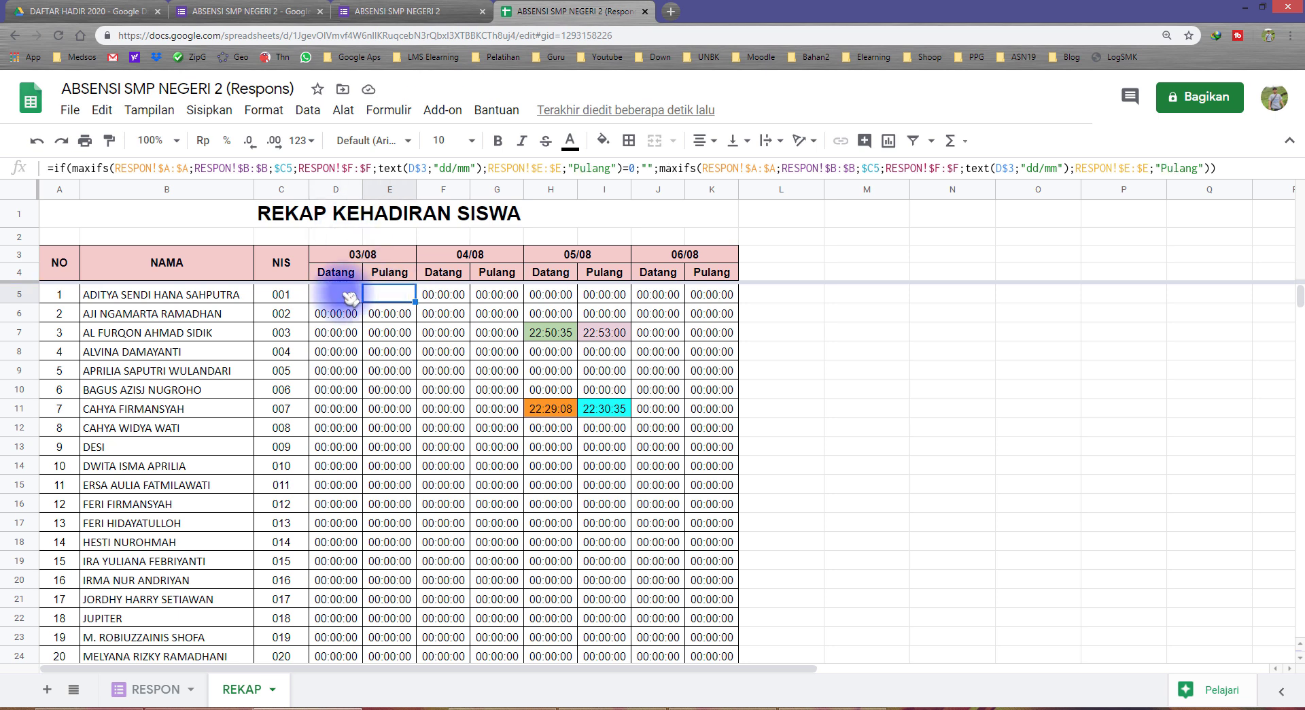
left_click(346, 297)
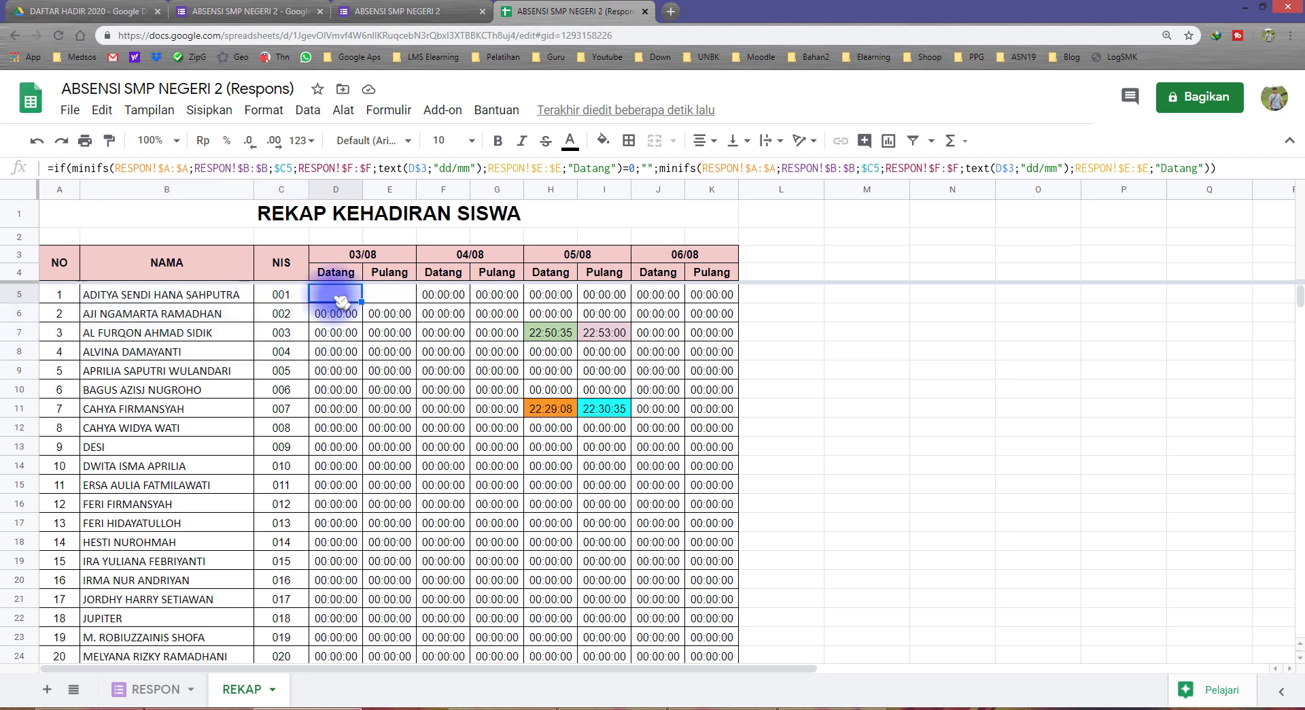
Copy the D5:E5 formulas and select the whole D5:K24 attendance block
left_click_drag(340, 300, 384, 294)
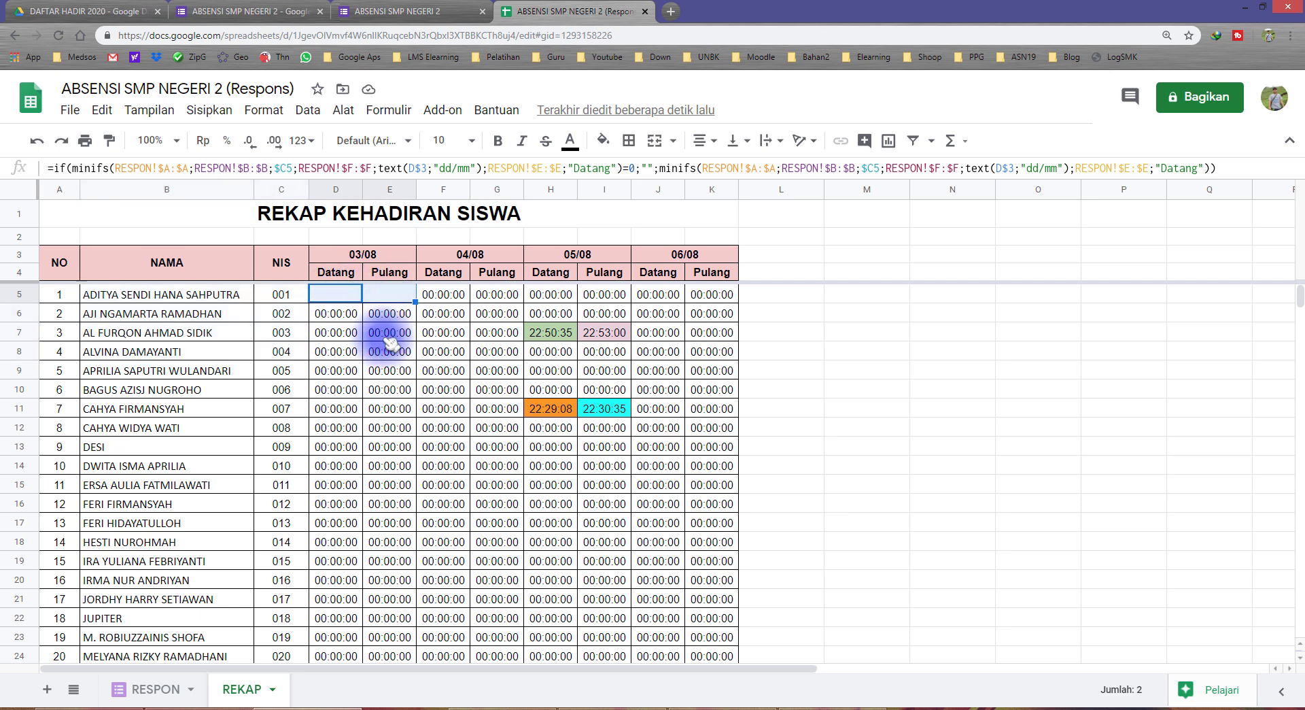
left_click(344, 294)
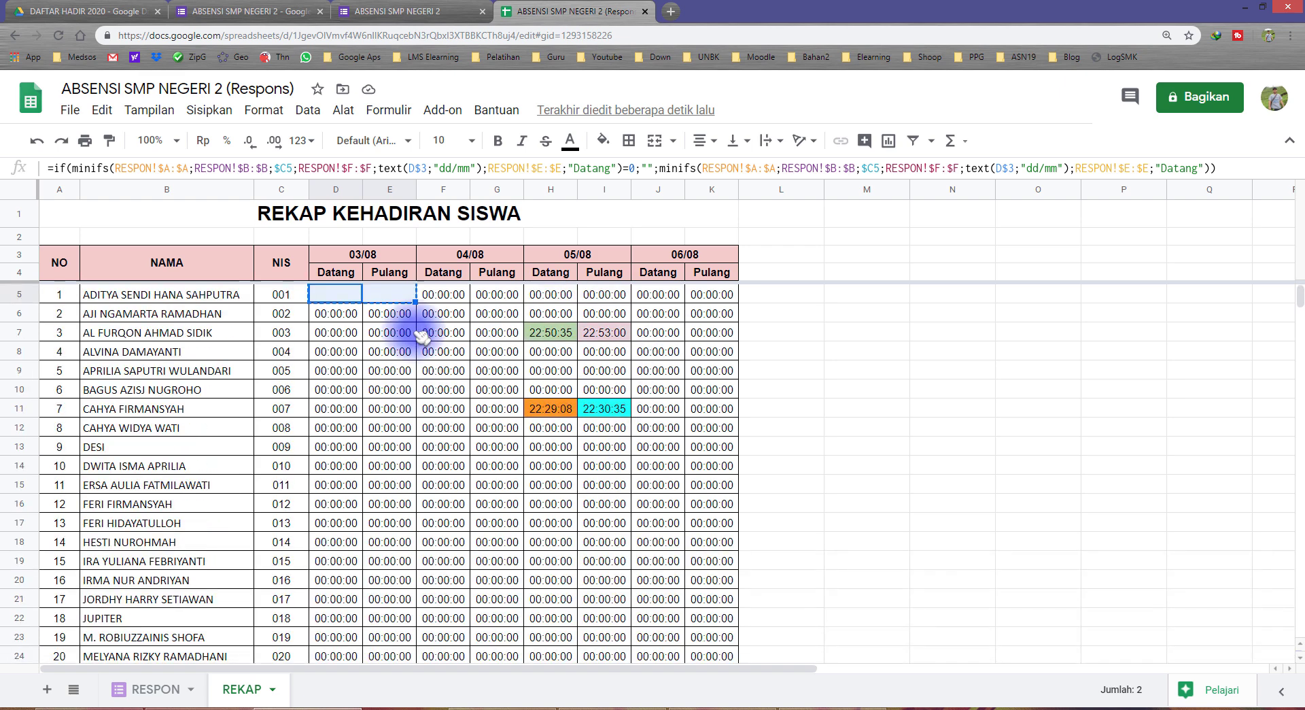
scroll(238, 442, "down", 4)
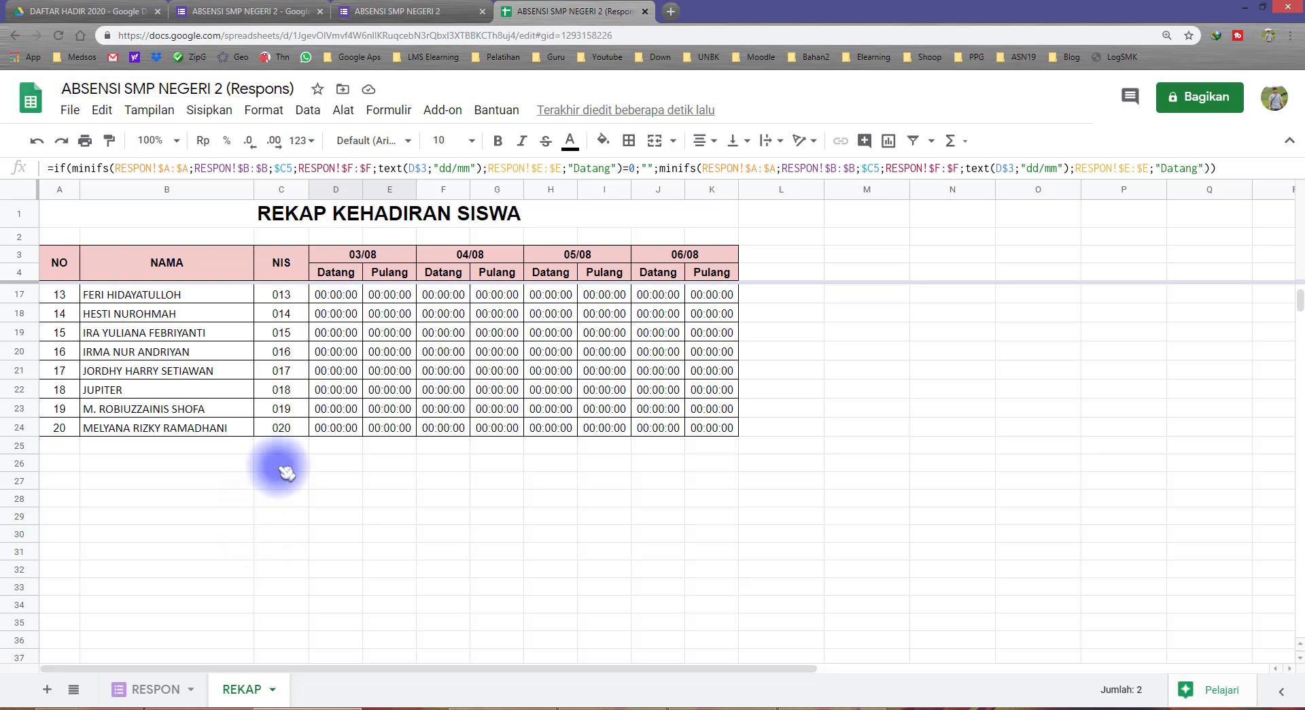
scroll(435, 421, "up", 4)
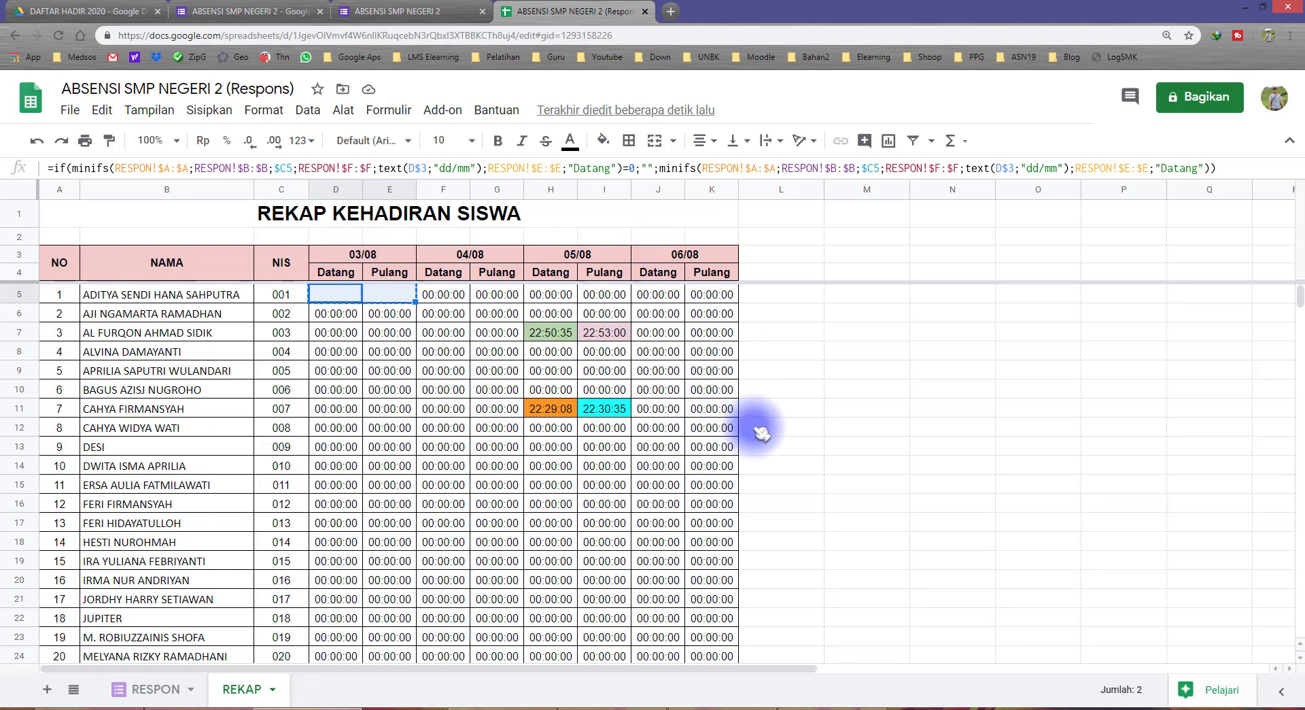
scroll(721, 476, "down", 3)
left_click(715, 465, "shift")
scroll(653, 445, "up", 3)
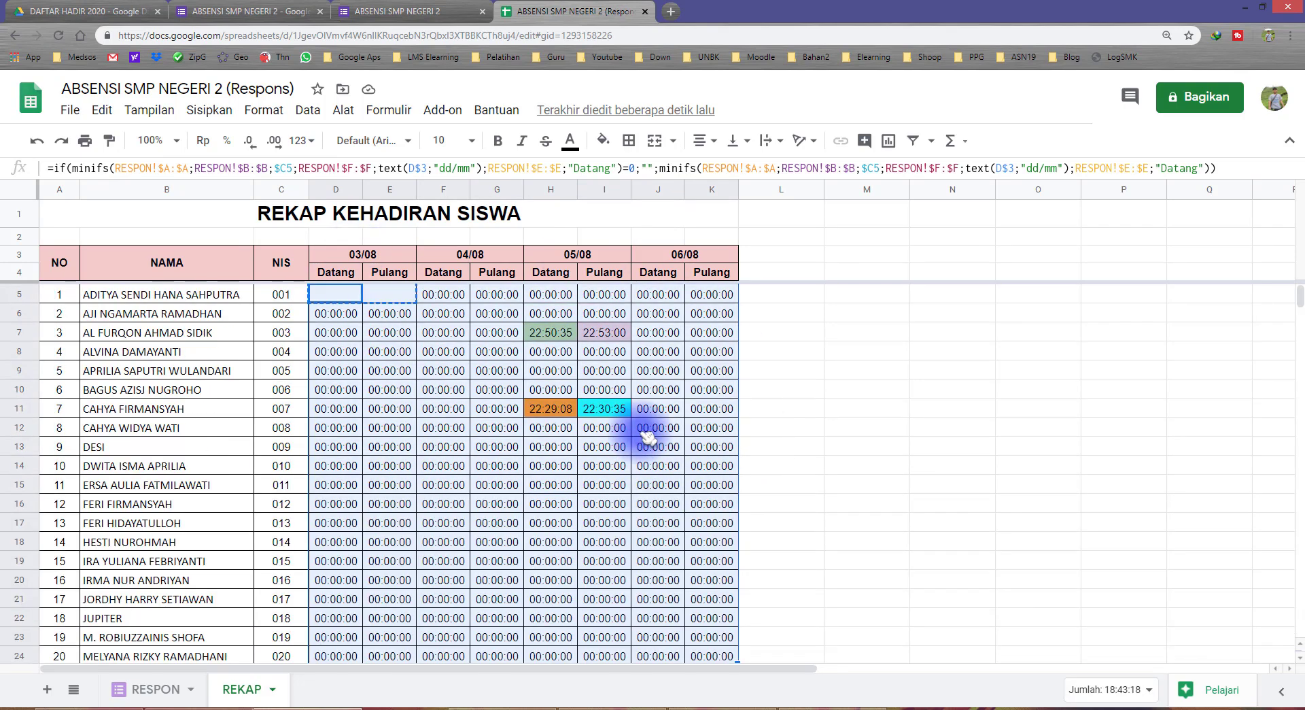
scroll(595, 452, "down", 6)
scroll(544, 455, "up", 6)
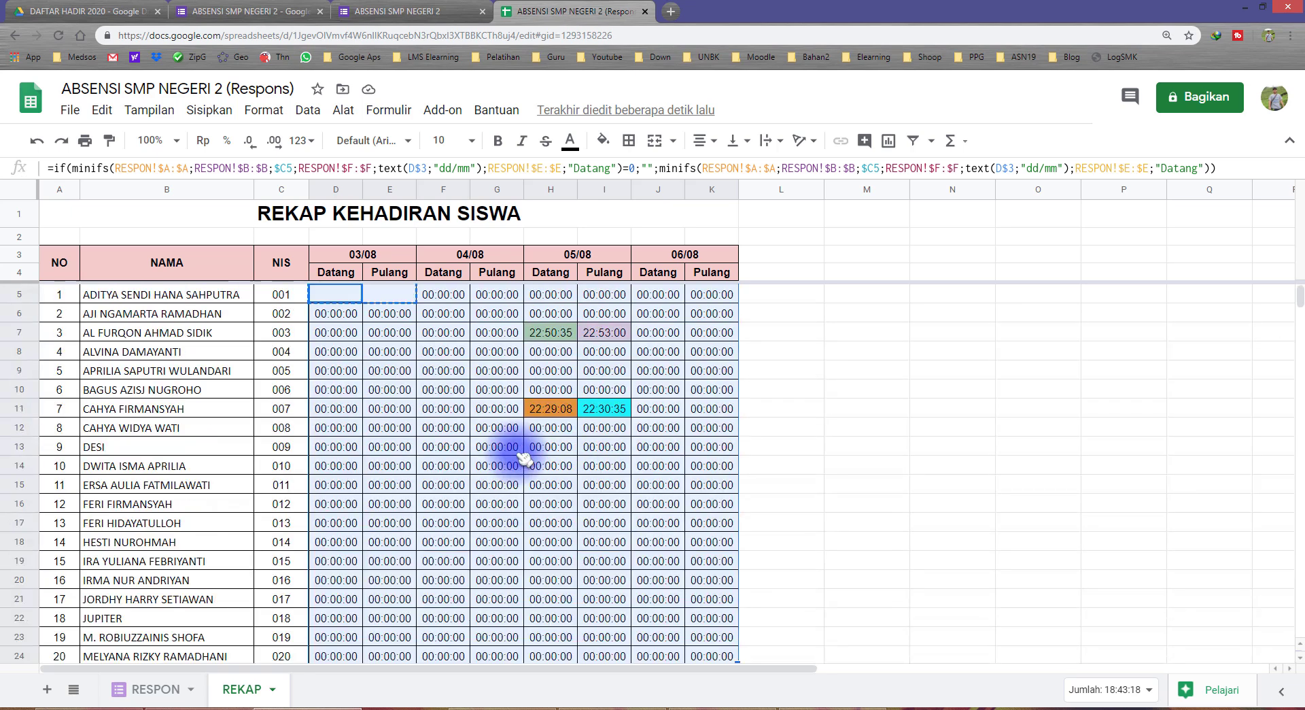
Paste only the formulas (Tempel khusus > Hanya tempelkan rumus) across D5:K24
right_click(445, 367)
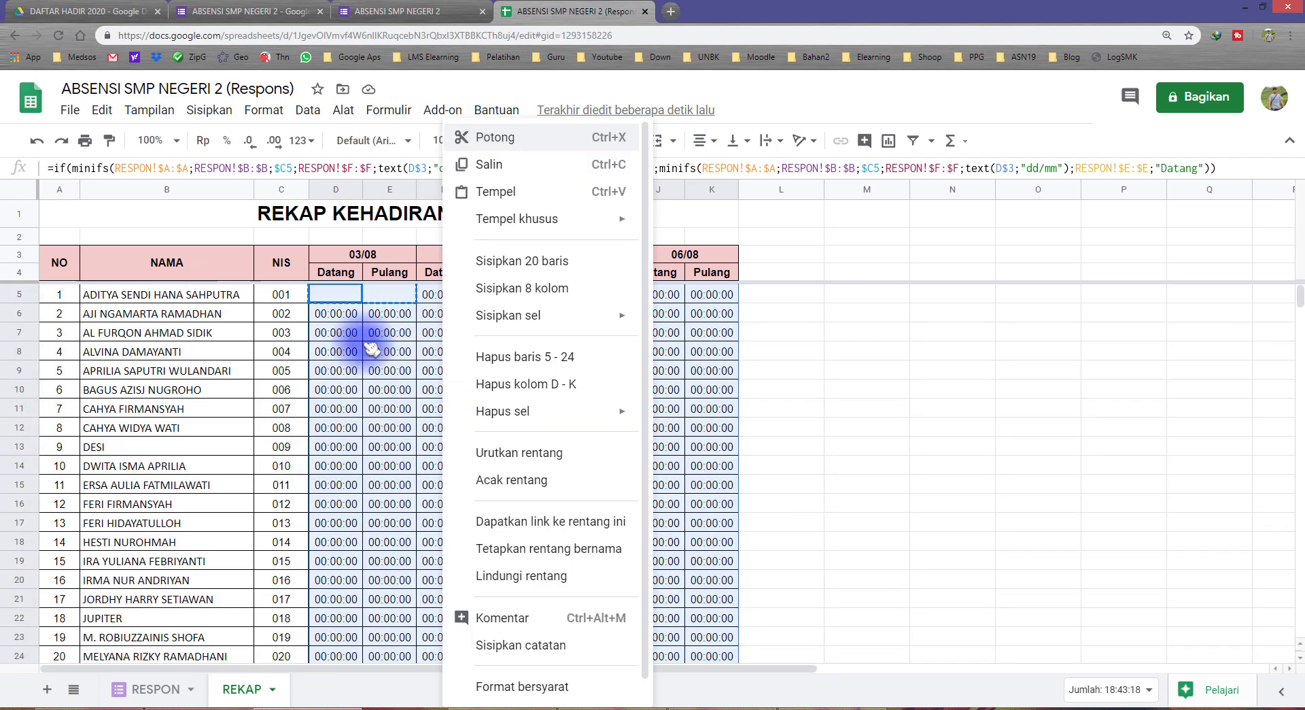
key("Escape")
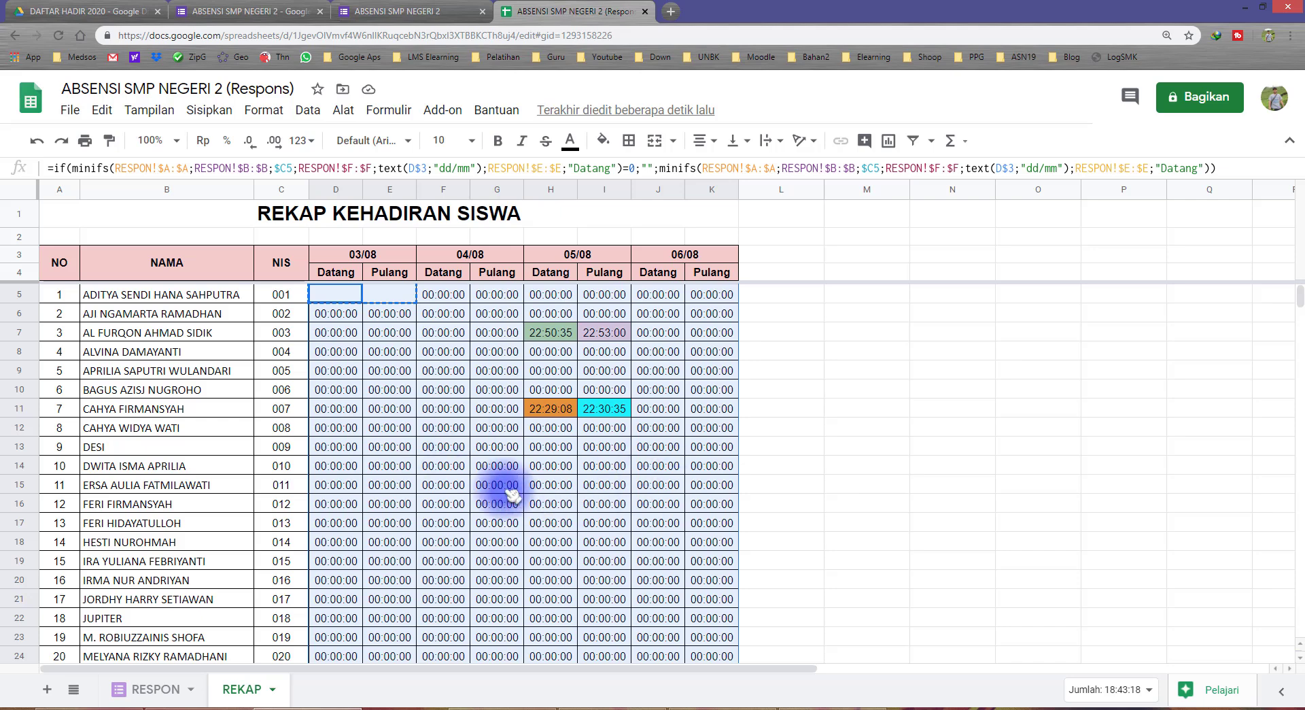
right_click(487, 449)
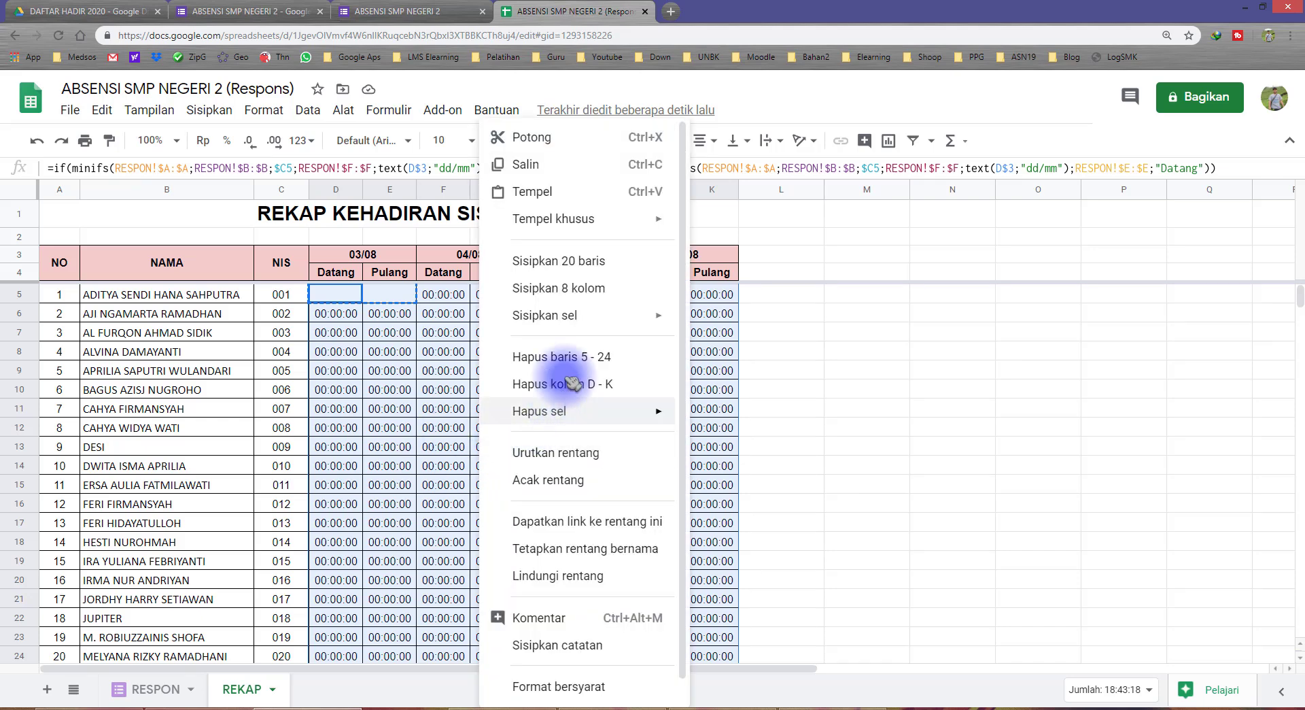
mouse_move(591, 218)
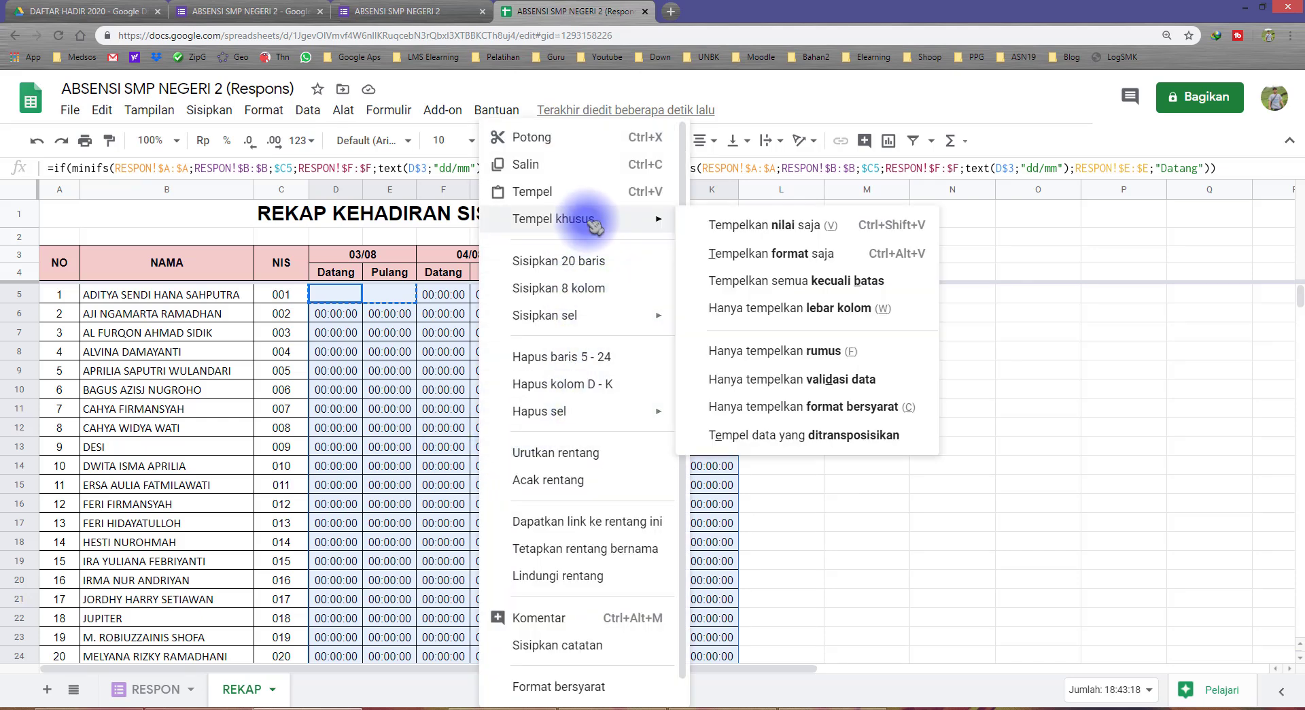
left_click(790, 352)
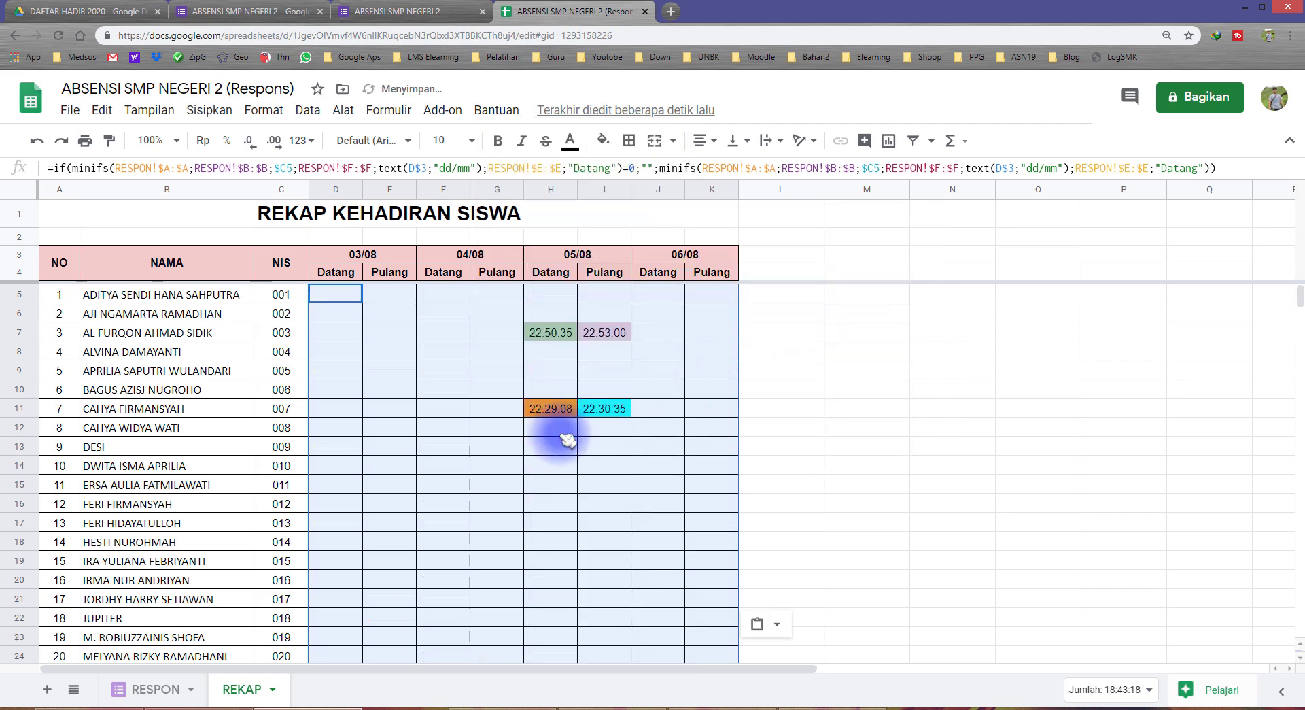
scroll(533, 474, "down", 2)
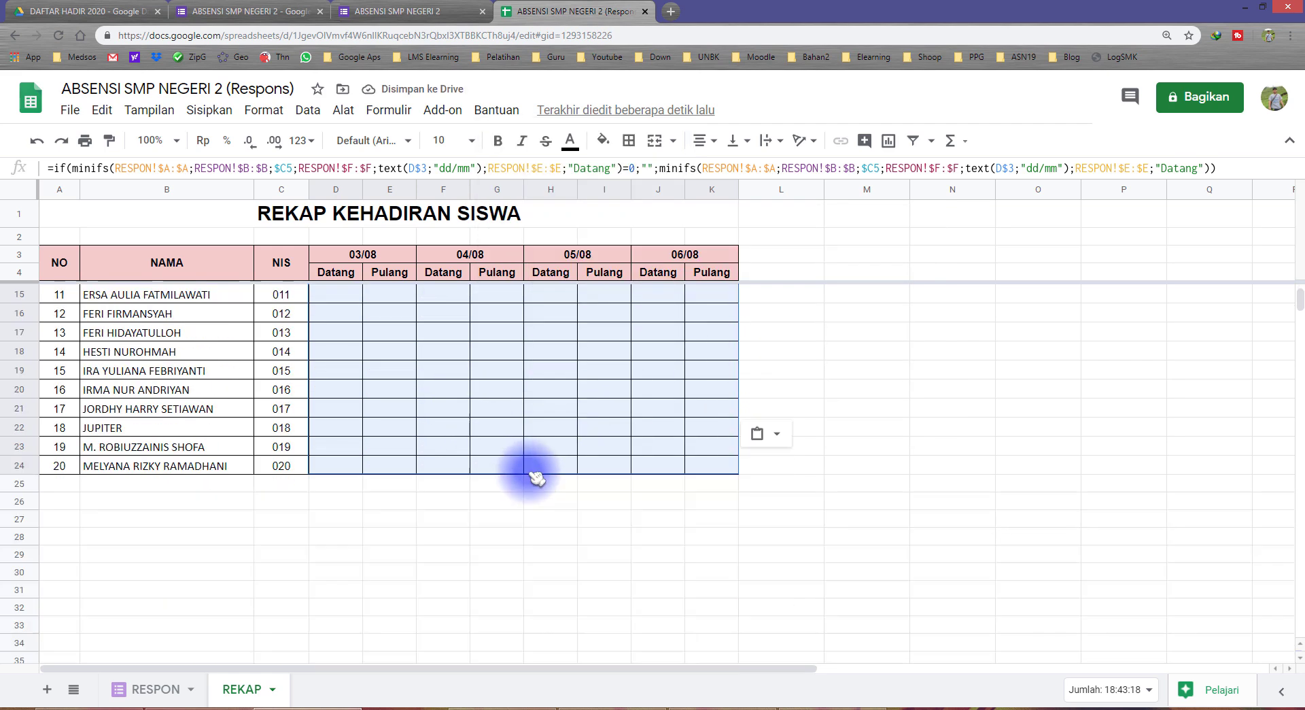
scroll(537, 492, "up", 2)
left_click(506, 506)
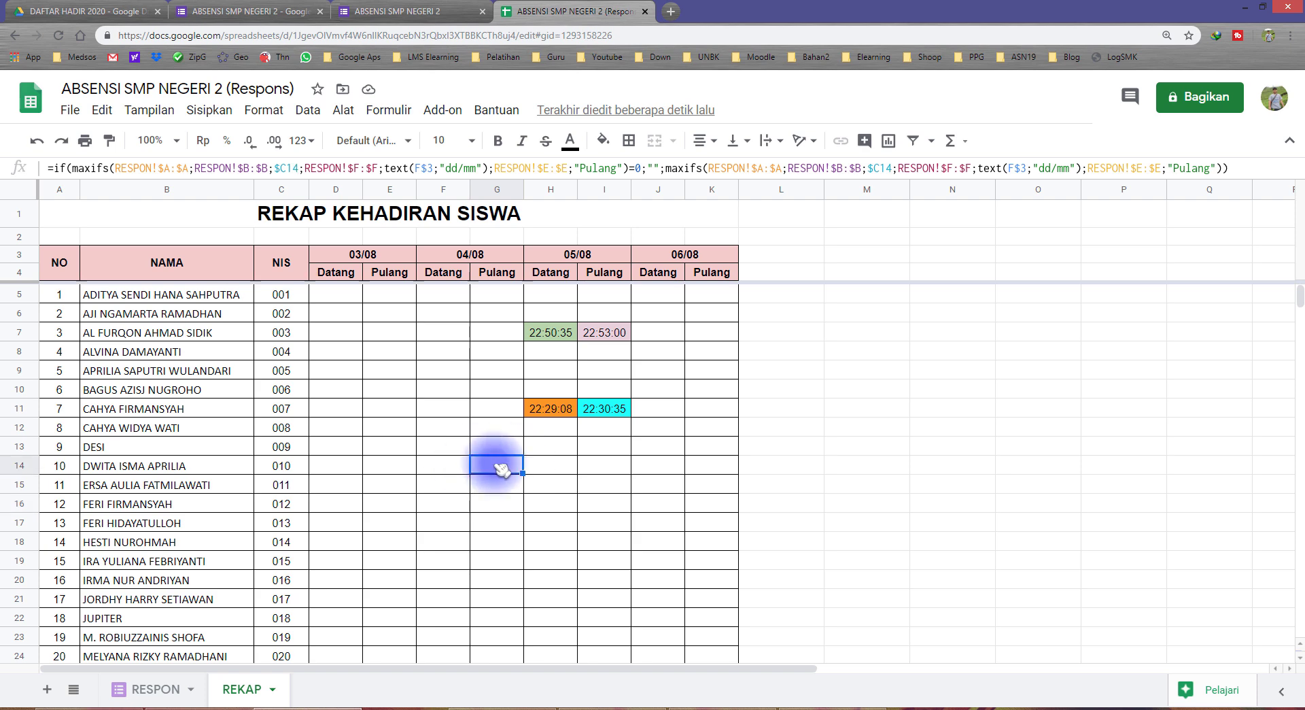
Check that the pasted formulas in E10, G13, H7, I7, H11 and I11 reference the right rows
double_click(388, 388)
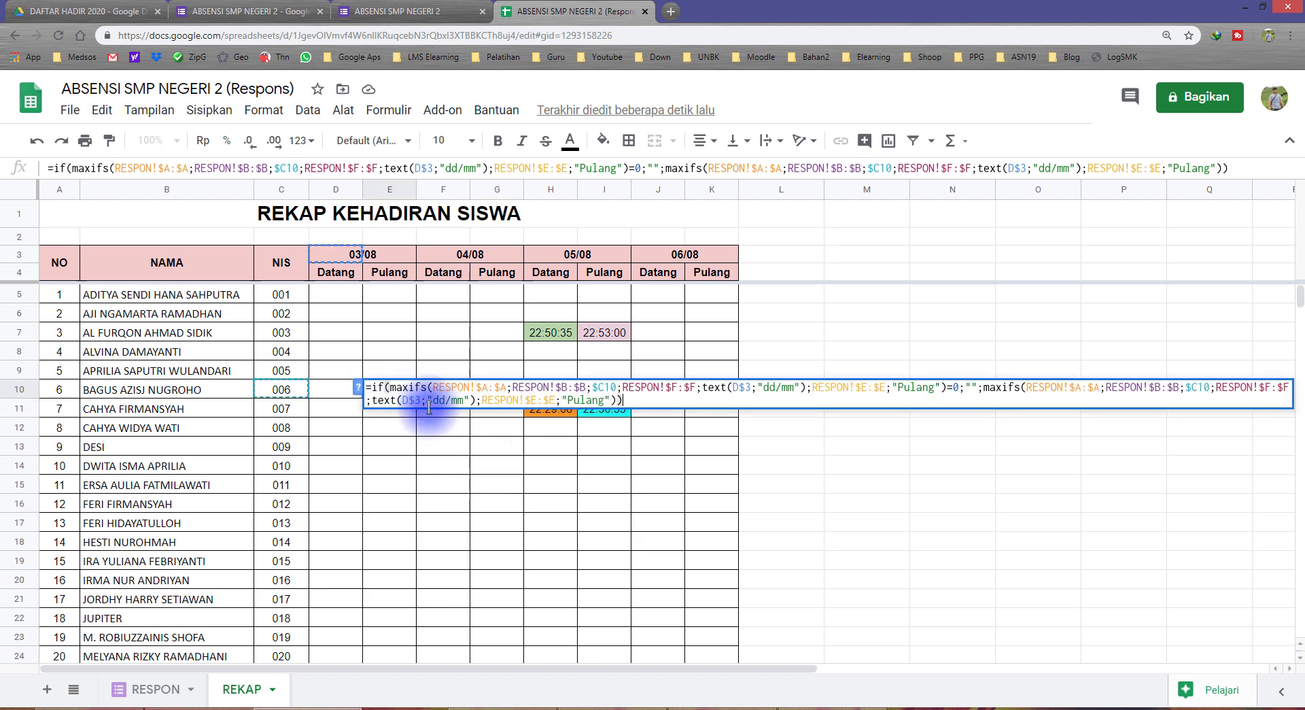
key("Escape")
left_click(504, 445)
left_click(542, 408)
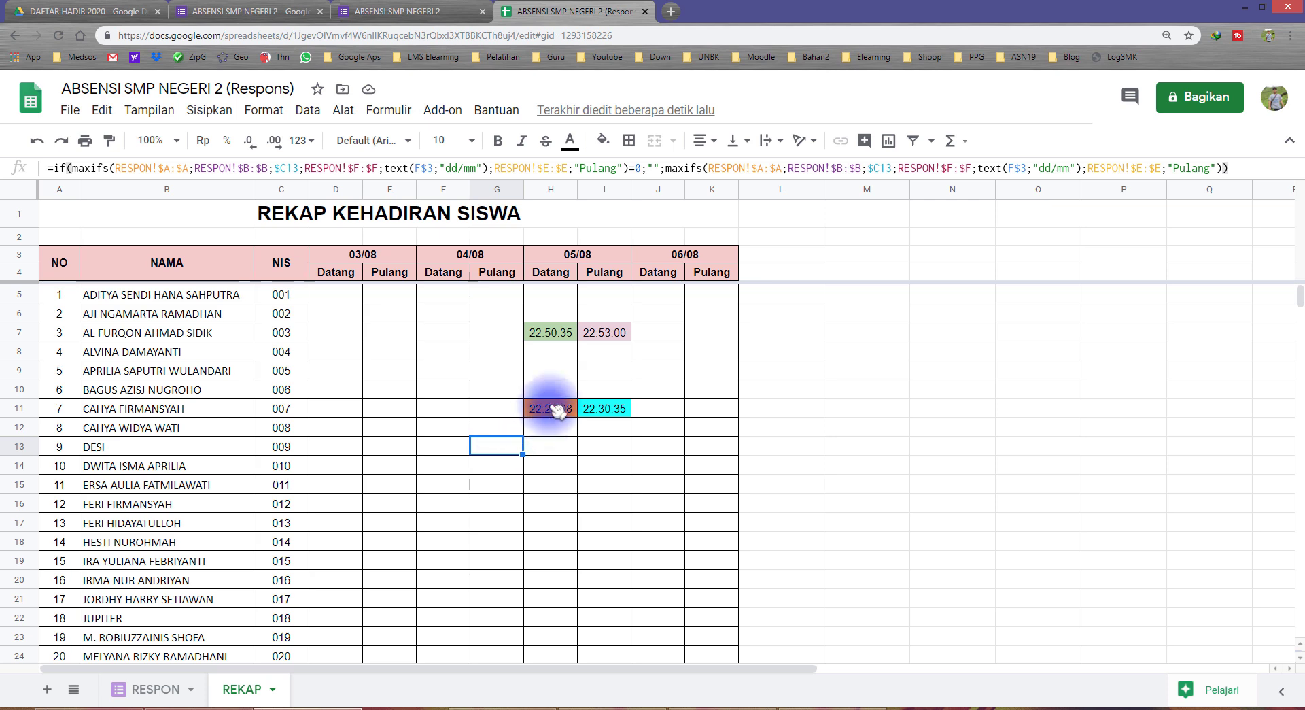
left_click(612, 409)
left_click(600, 332)
left_click(560, 329)
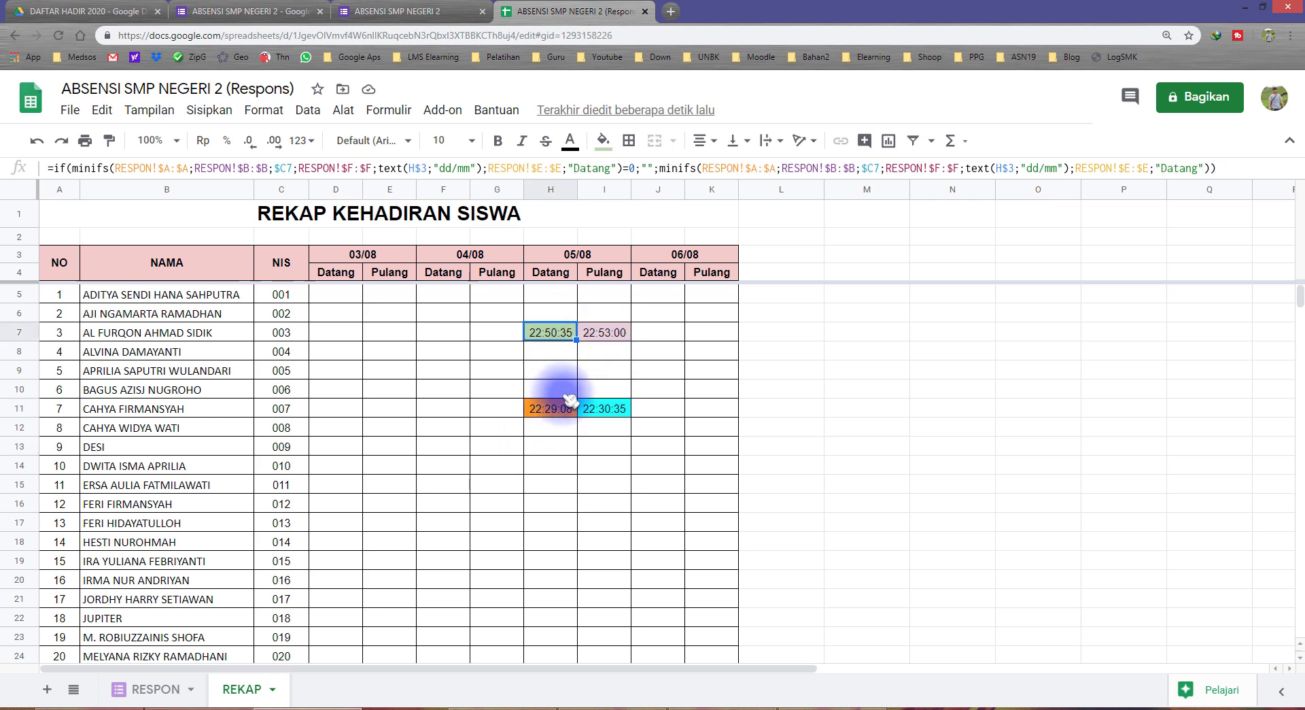
left_click(564, 410)
left_click(603, 333)
left_click(547, 331)
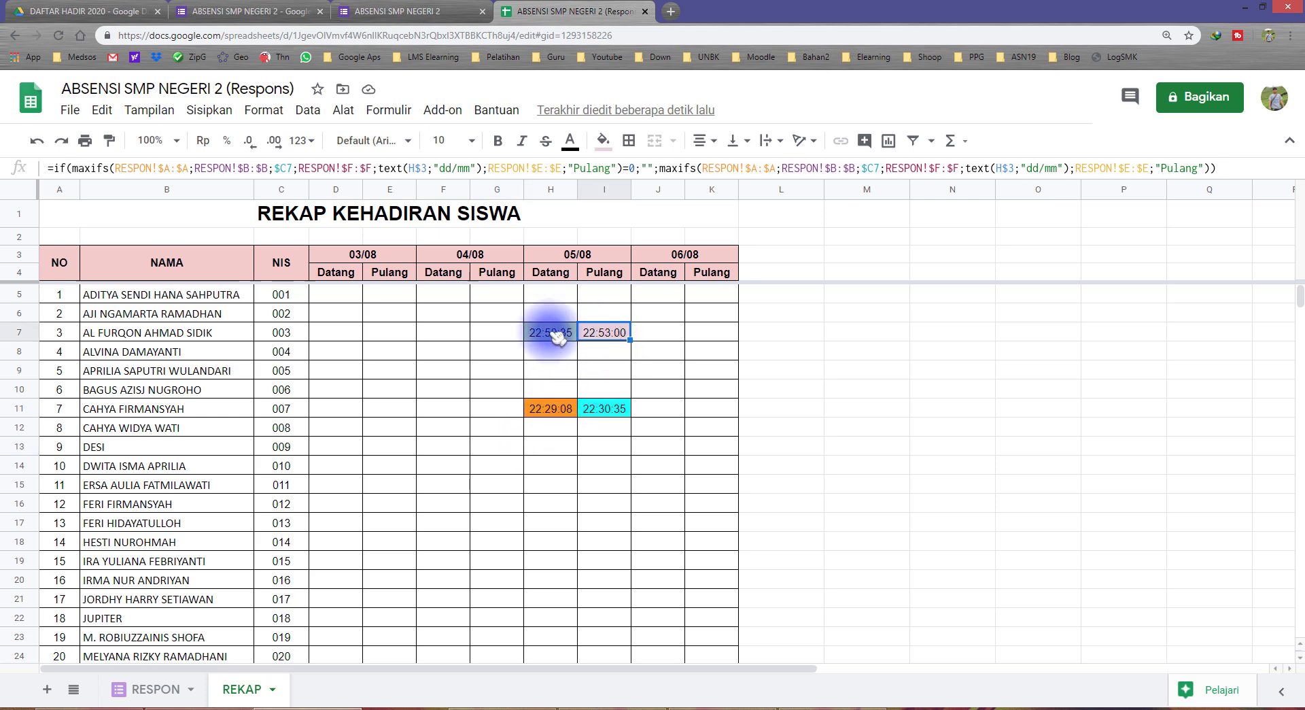
left_click(544, 407)
left_click(598, 409)
left_click(607, 334)
left_click(553, 334)
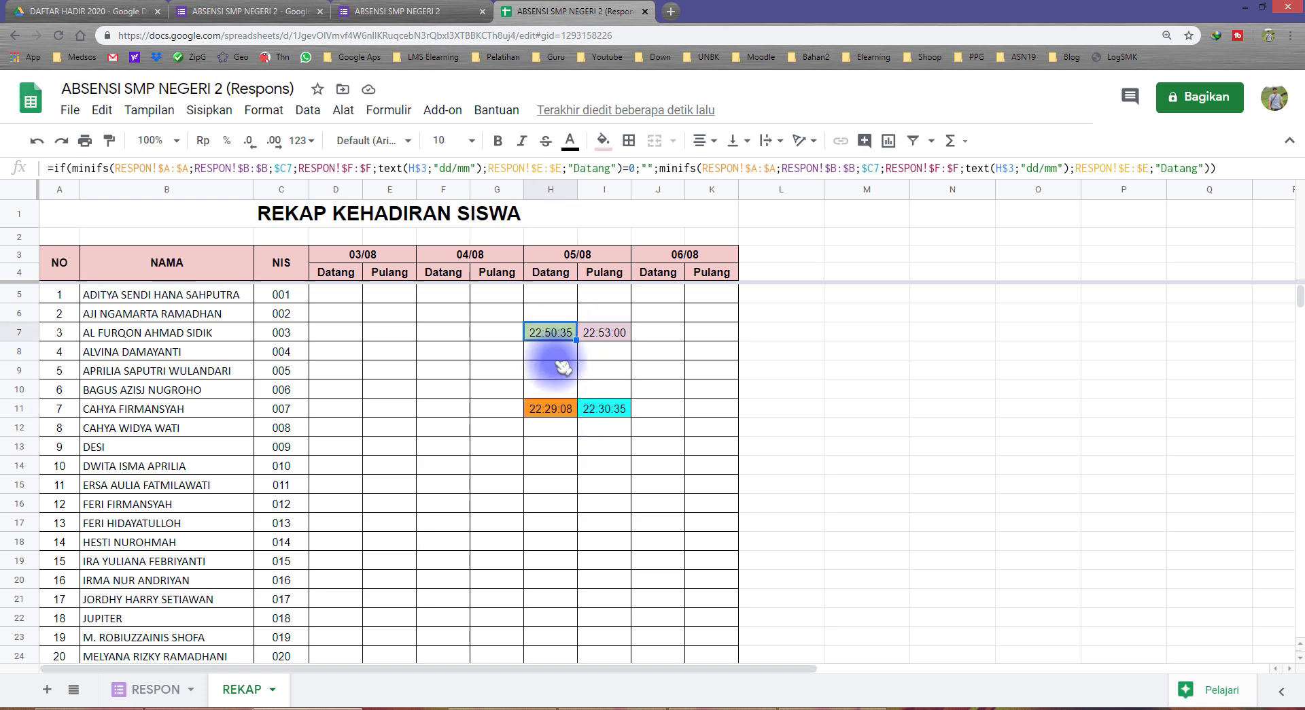
left_click(560, 409)
left_click(604, 411)
scroll(591, 475, "down", 3)
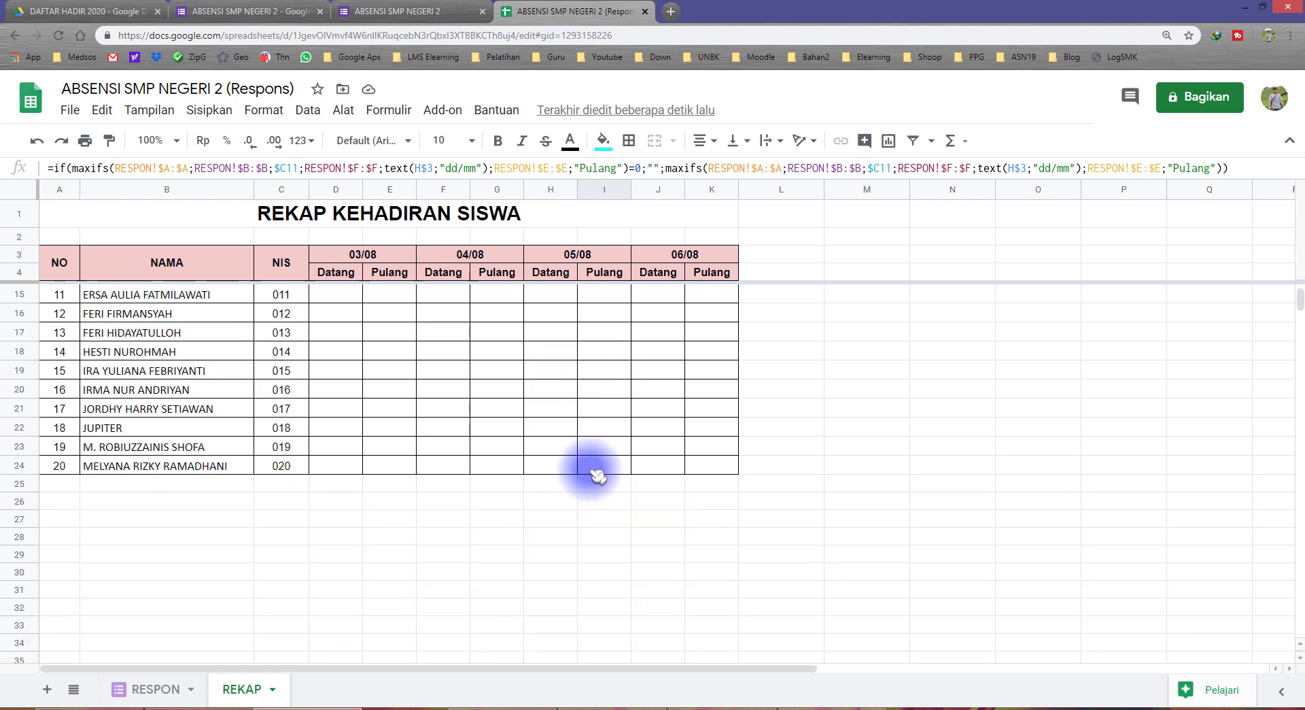
scroll(594, 476, "up", 3)
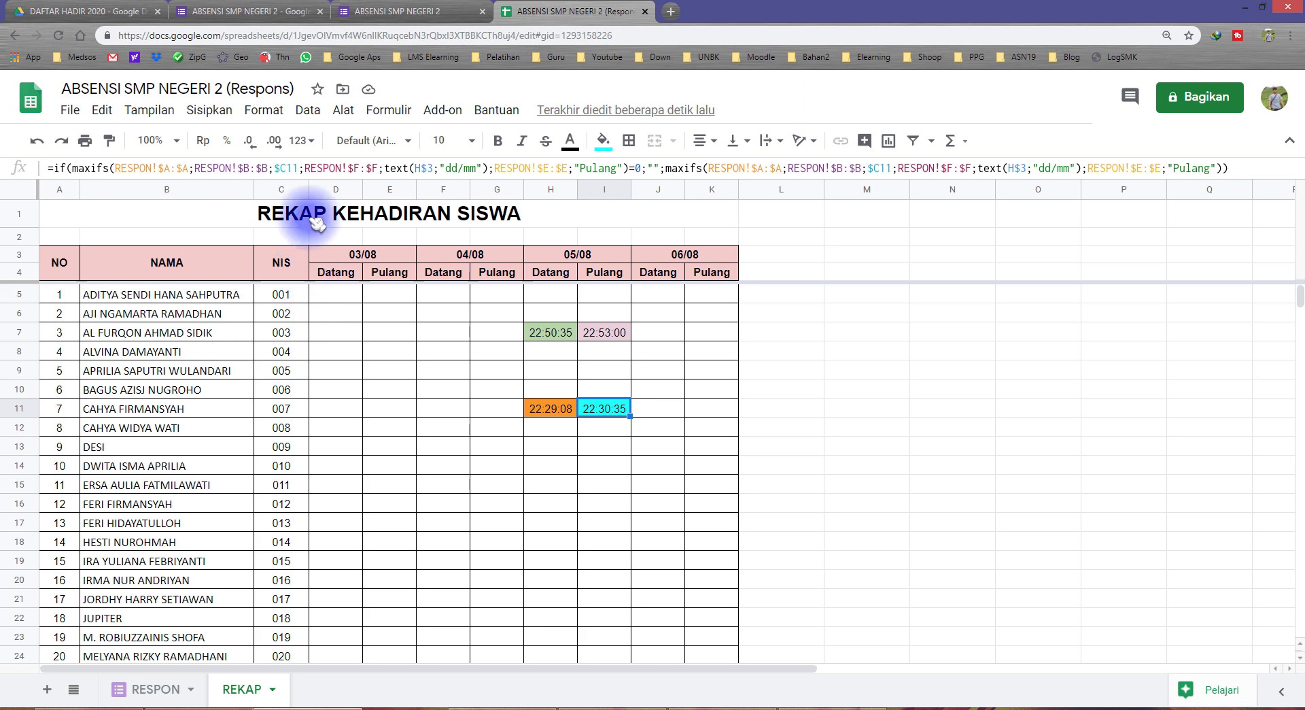
Narrow NIS column C, recheck the D5, H7, I7, H11 and I11 formulas, and select H7 (22:50:35)
left_click_drag(302, 188, 294, 194)
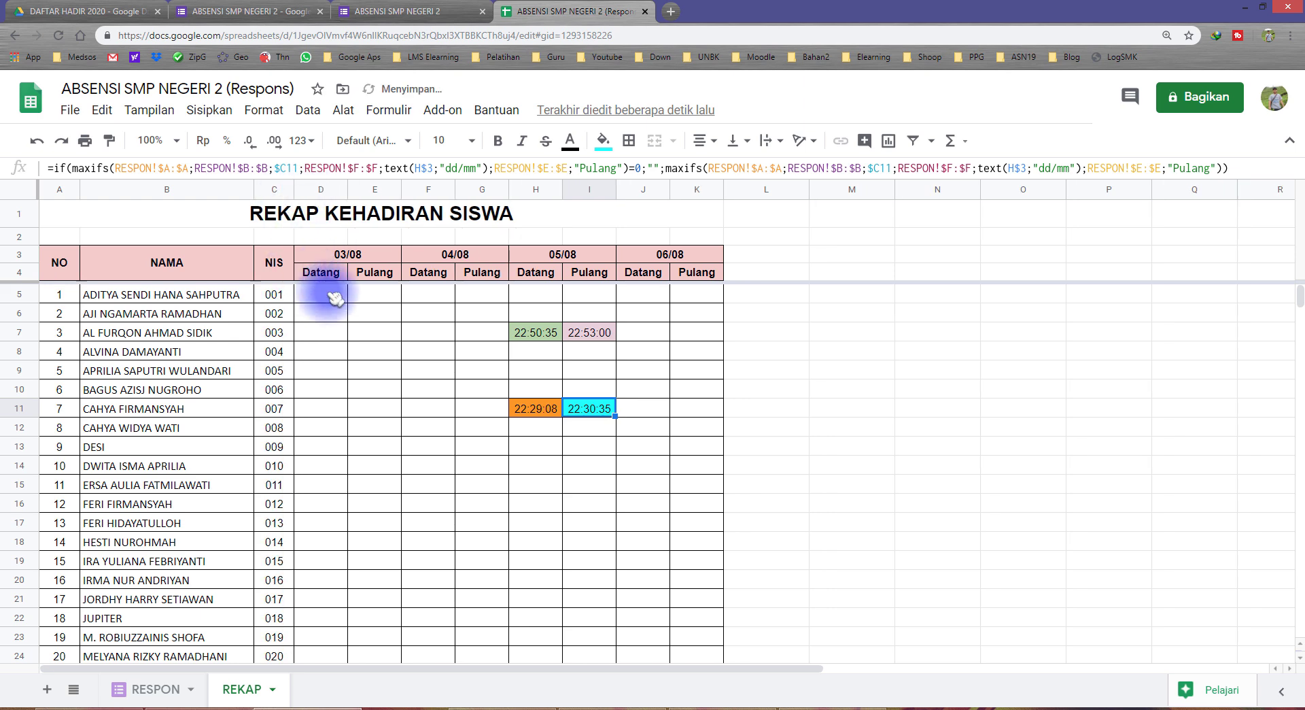
left_click(333, 294)
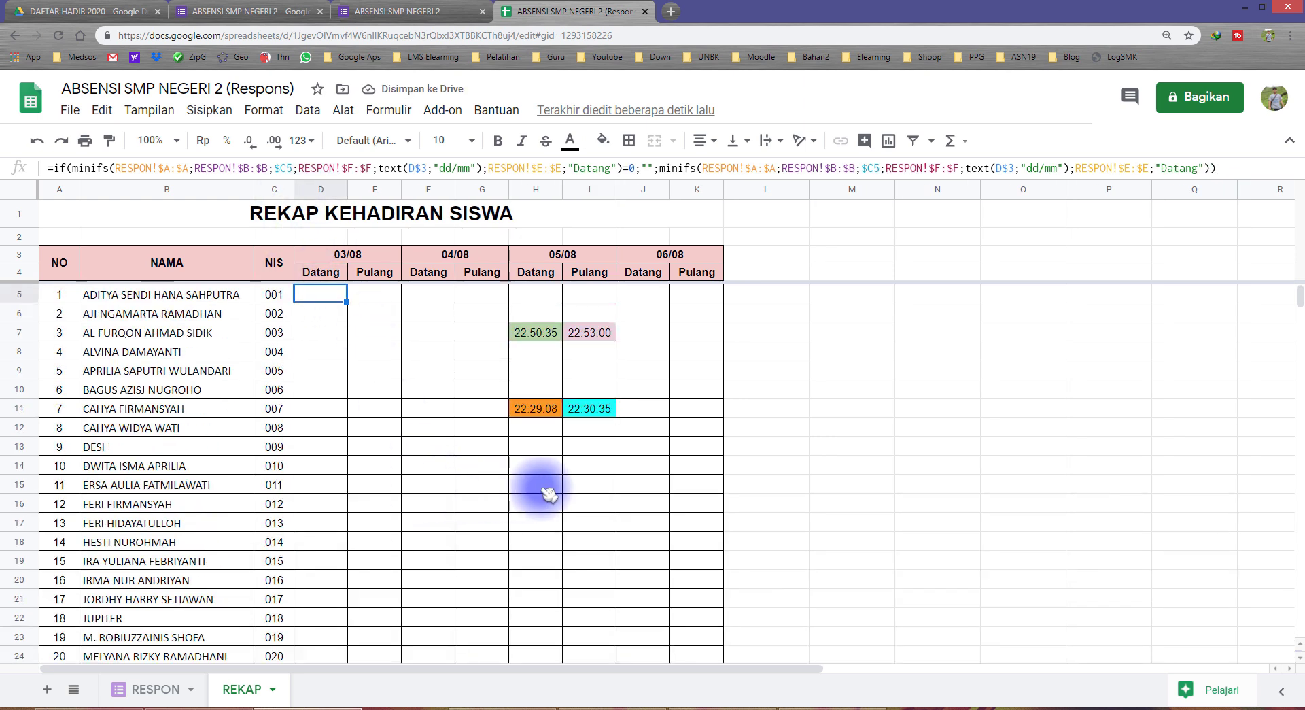
left_click(549, 340)
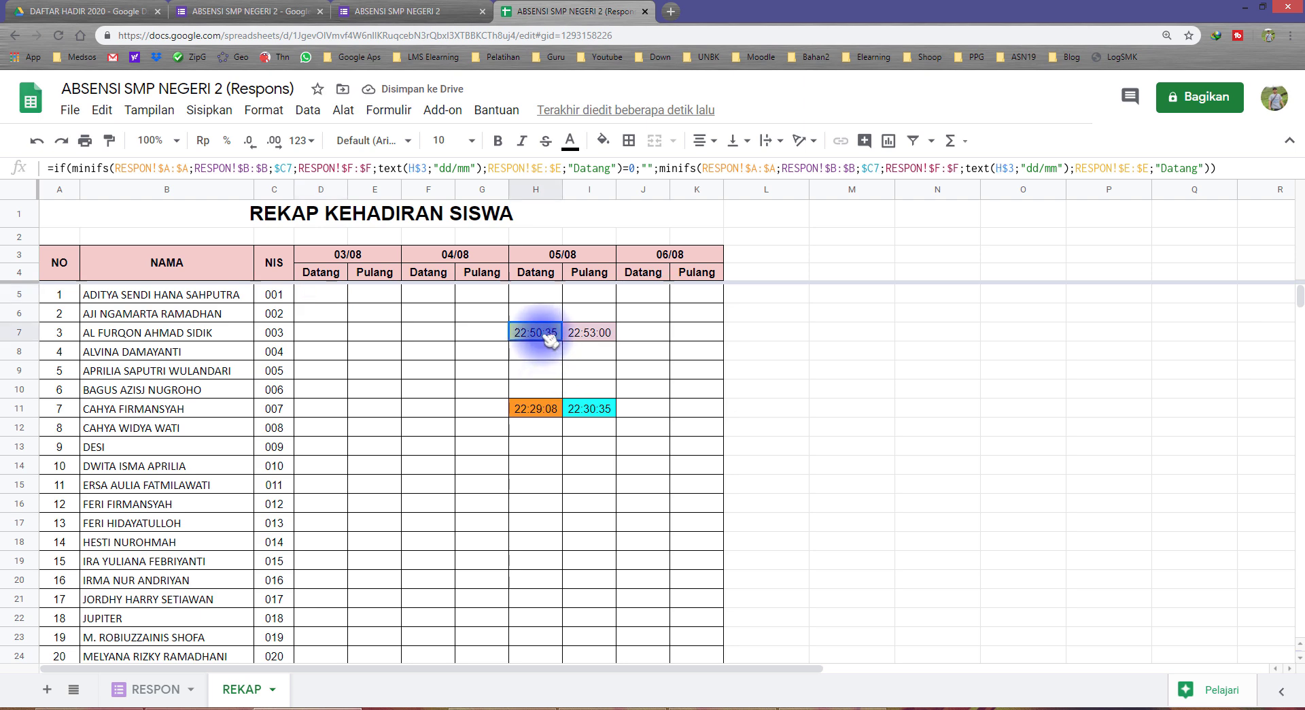
left_click(583, 334)
left_click(578, 408)
left_click(544, 411)
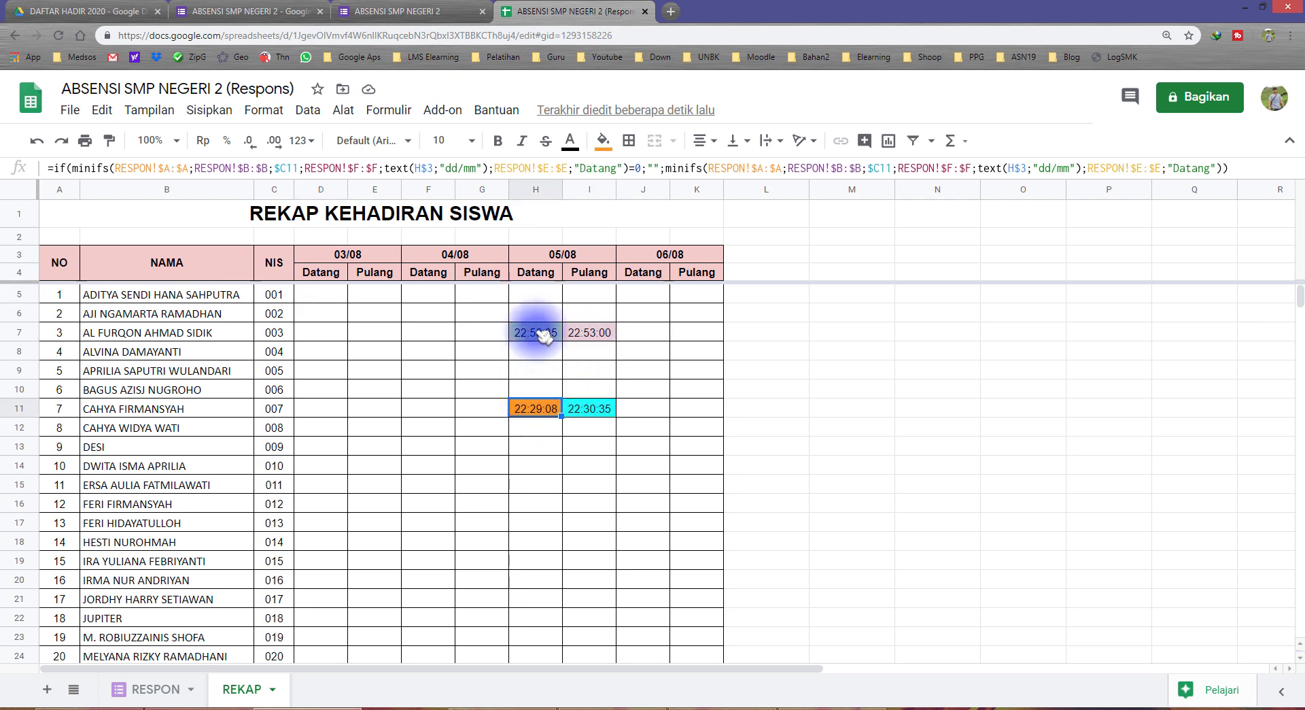
left_click(539, 330)
left_click(577, 330)
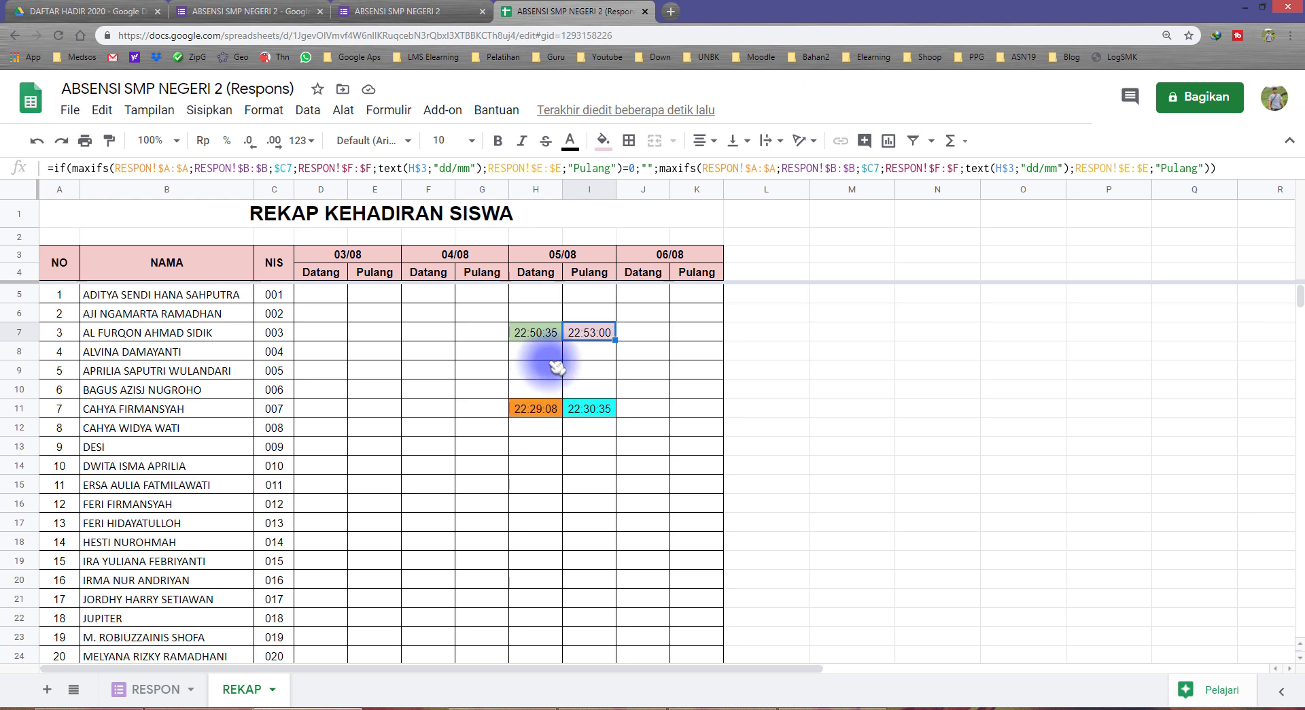
left_click(541, 334)
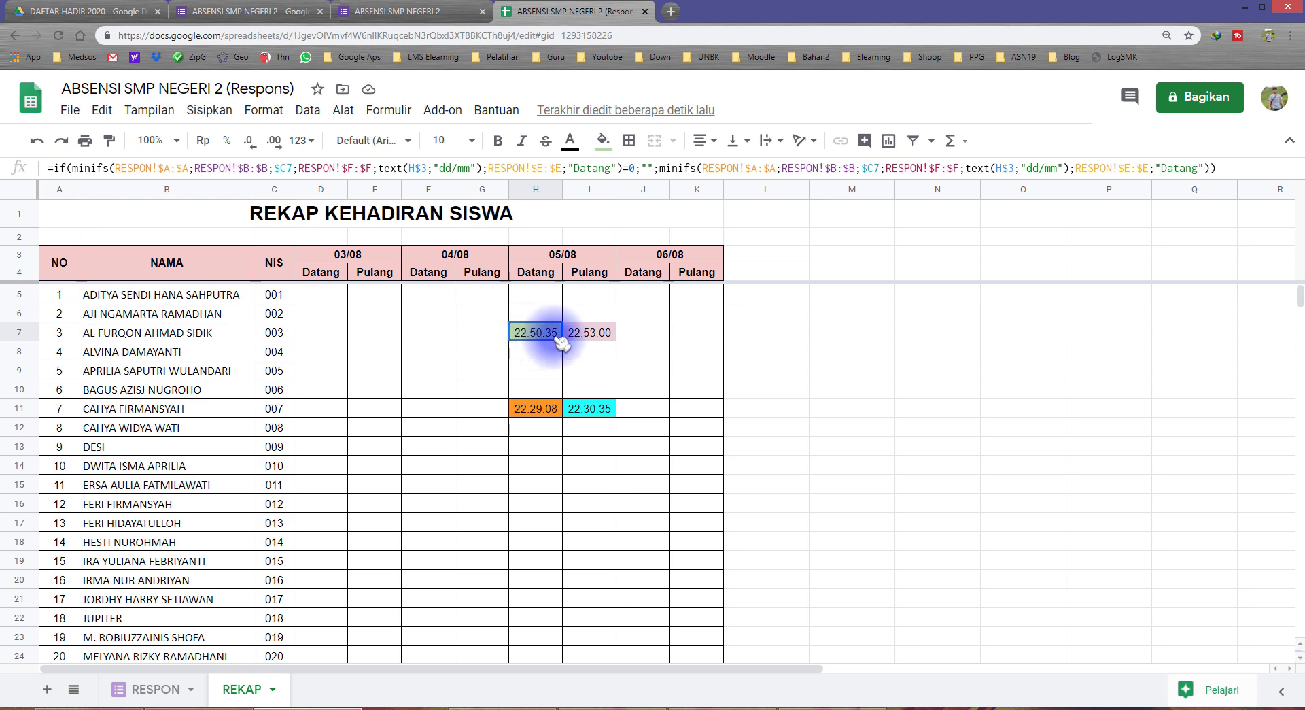
Apply a custom hh:mm number format to H7 so it reads 22:50
left_click(258, 111)
mouse_move(292, 183)
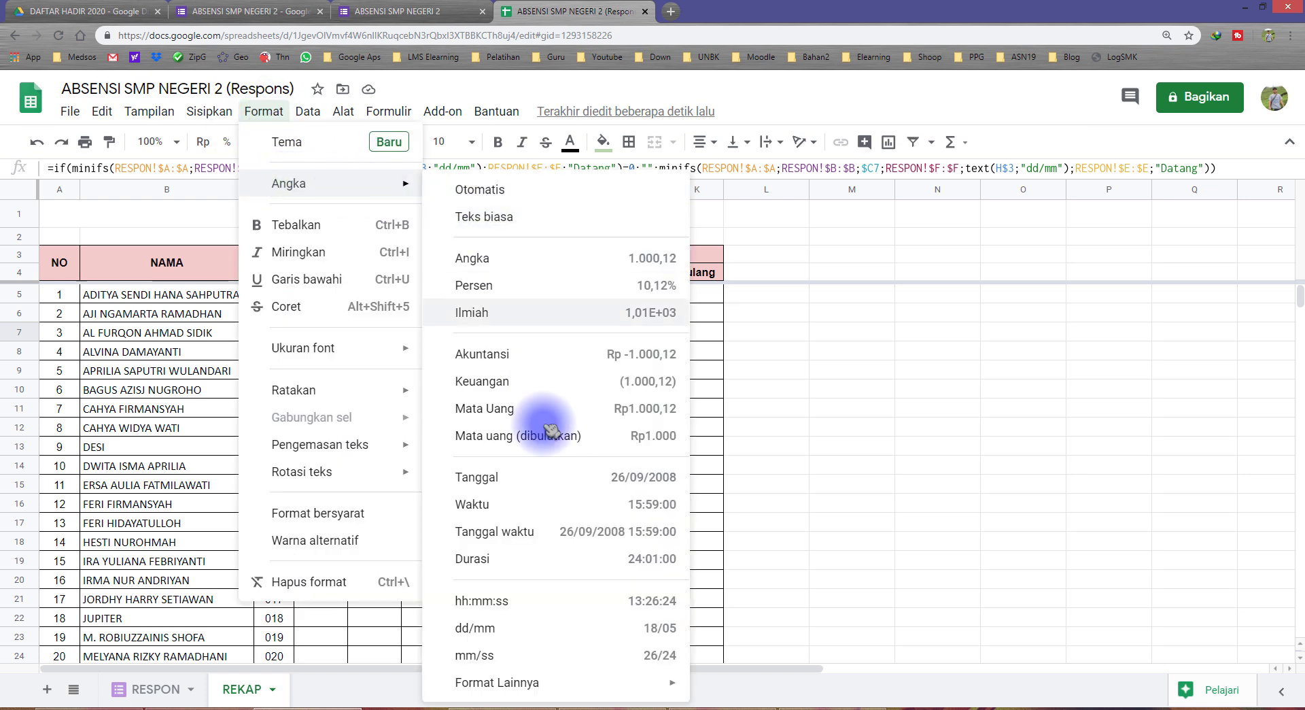
mouse_move(564, 683)
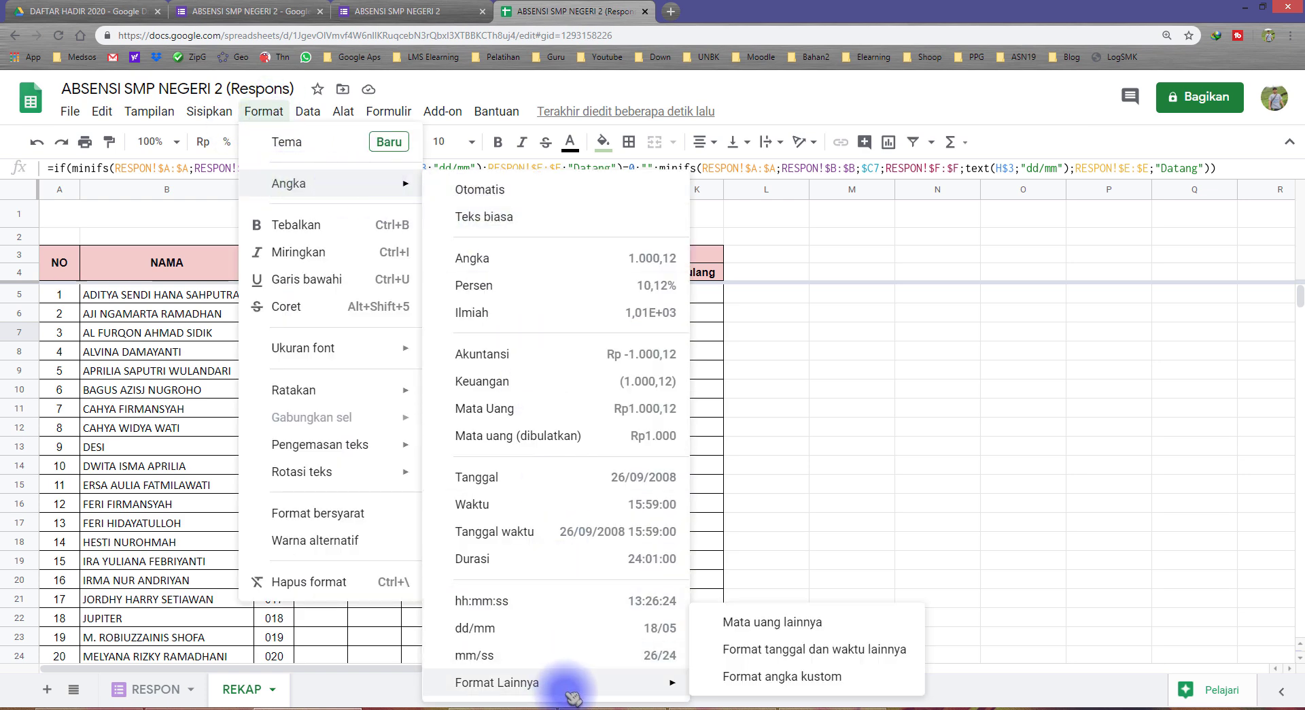
left_click(788, 683)
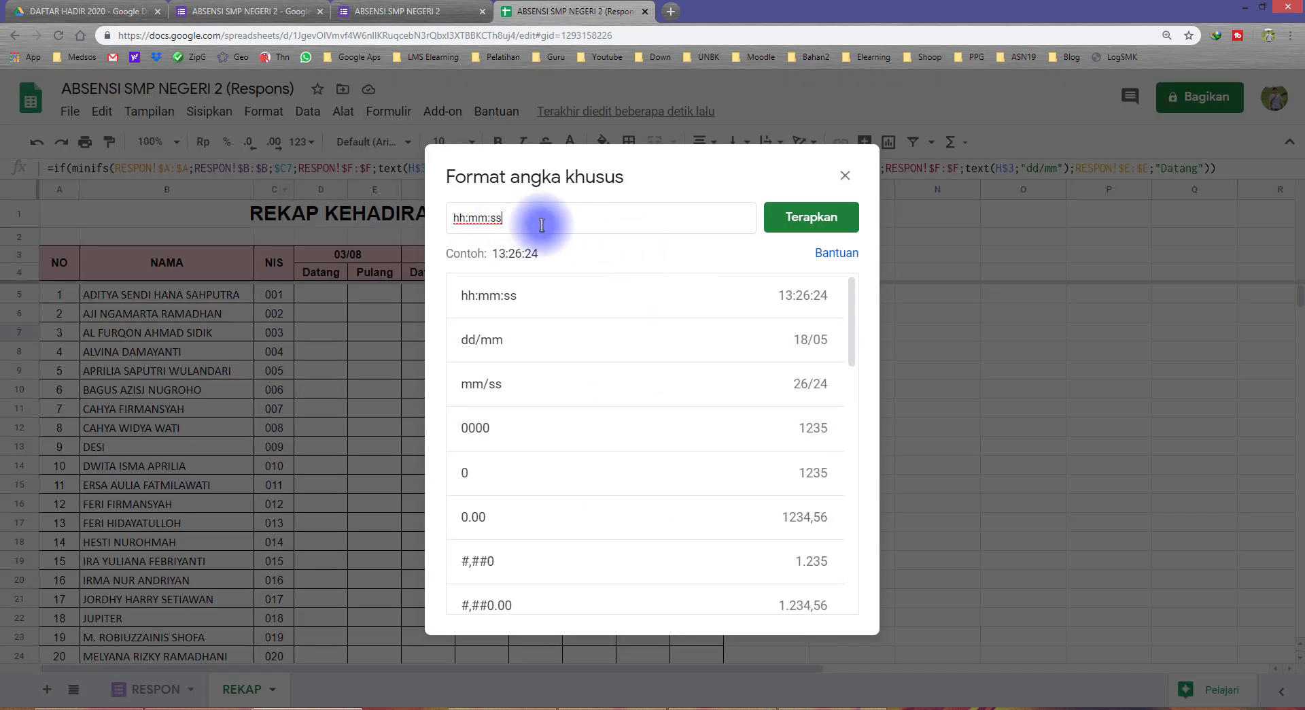
key("BackSpace")
key("BackSpace")
key("BackSpace")
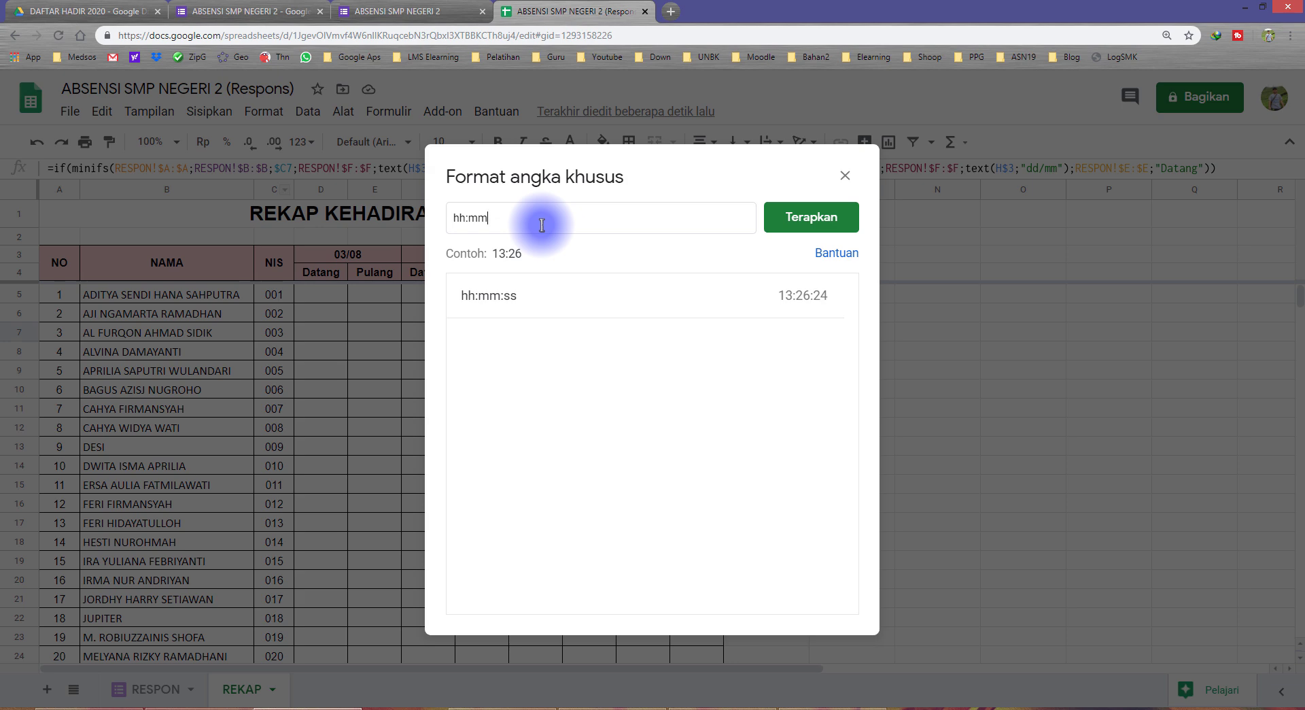
left_click(794, 218)
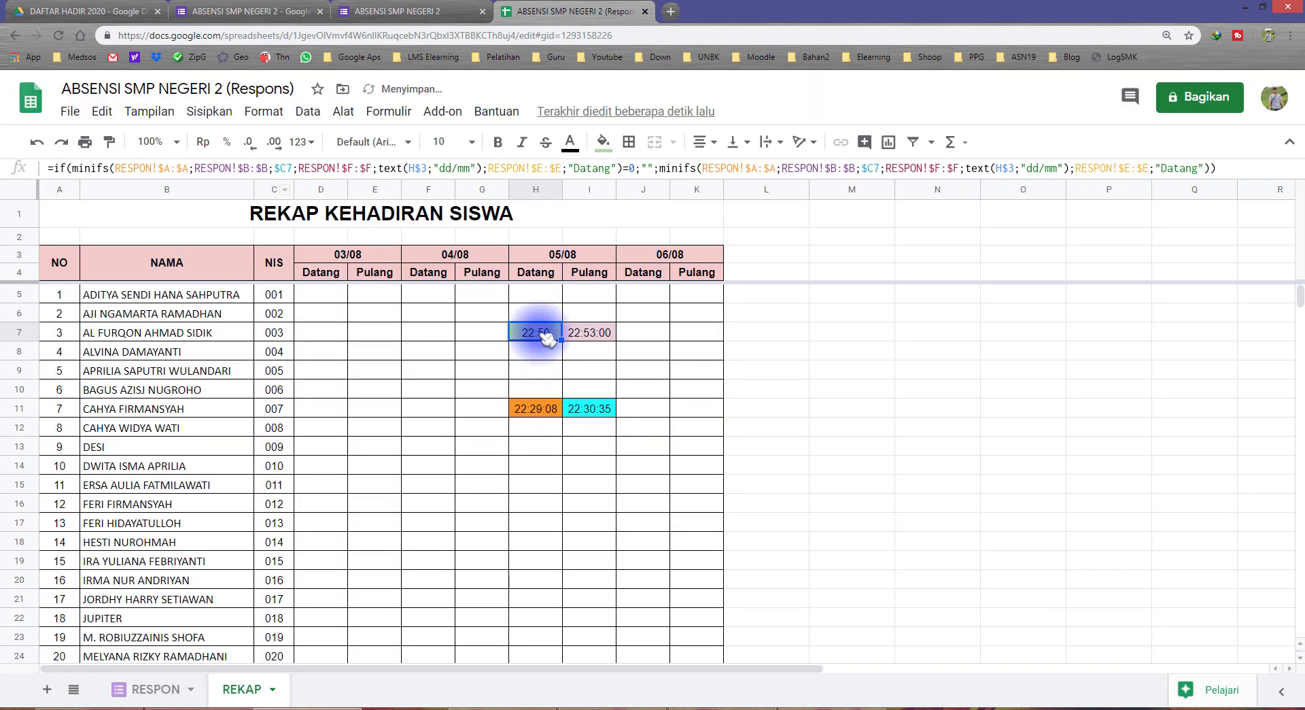